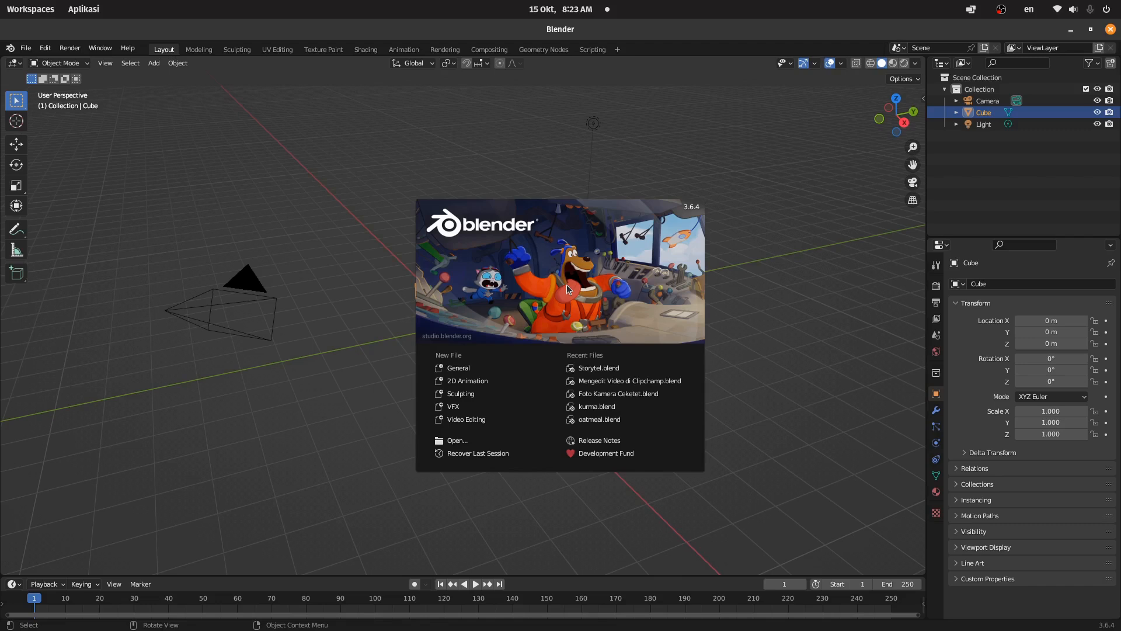
- Switch to the web browser and open the official Blender website, blender.org, in a new tab
key(alt+Tab)
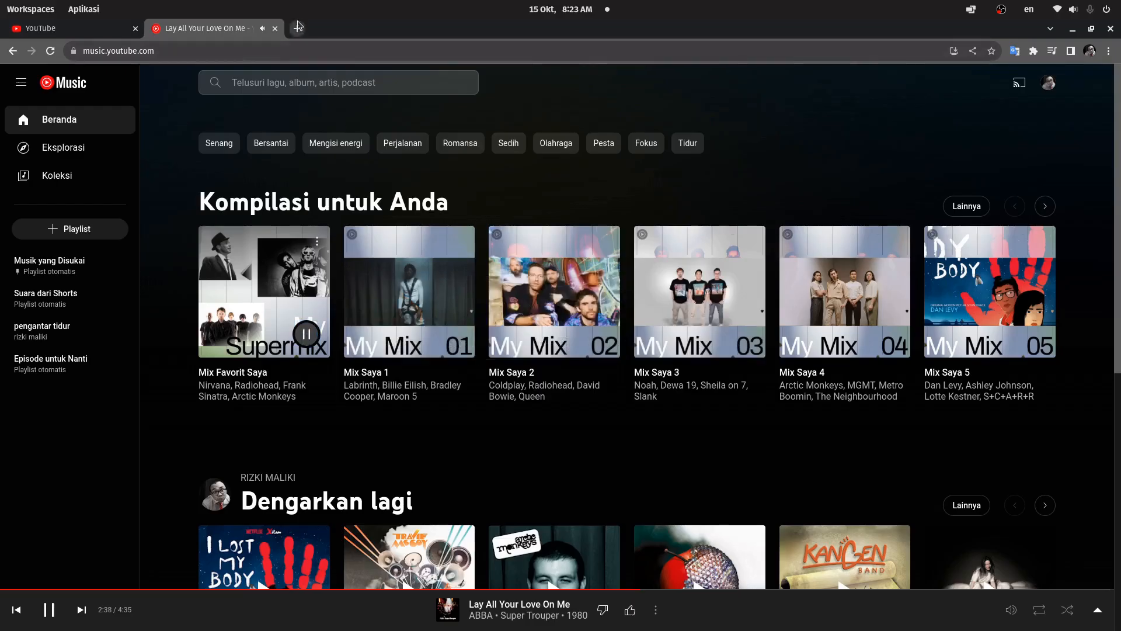
click(297, 28)
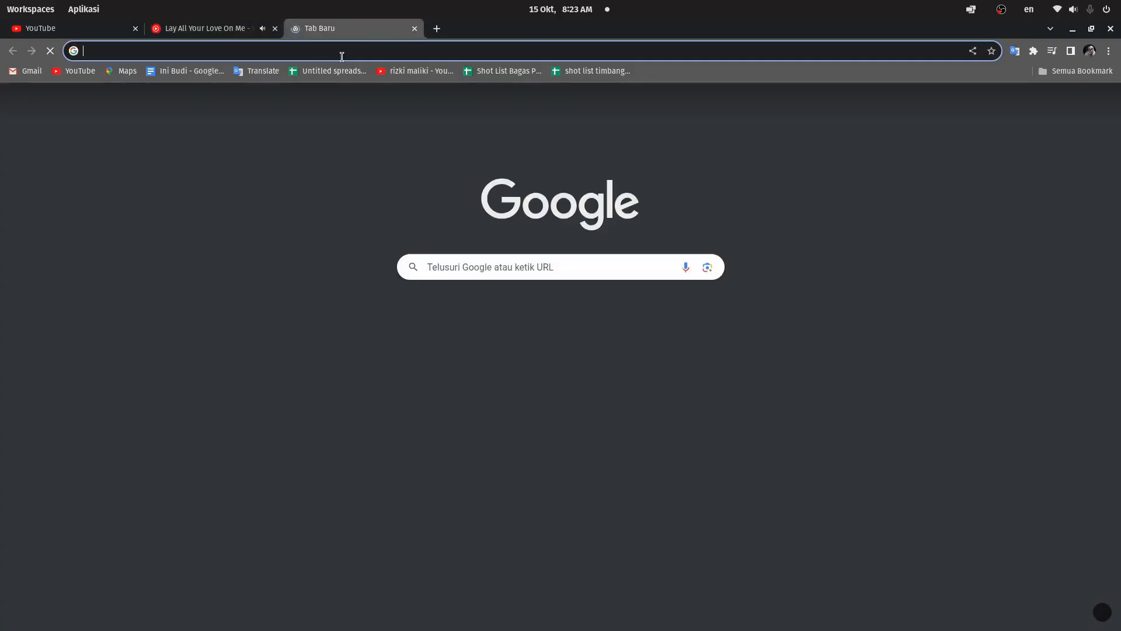
text(blender)
click(427, 176)
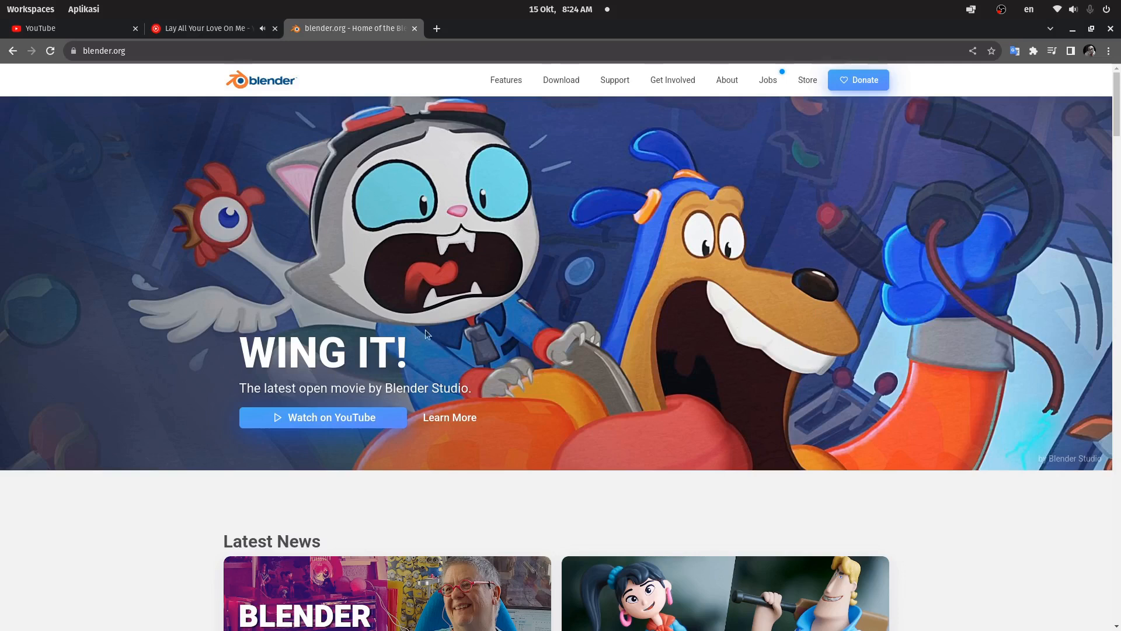
click(359, 419)
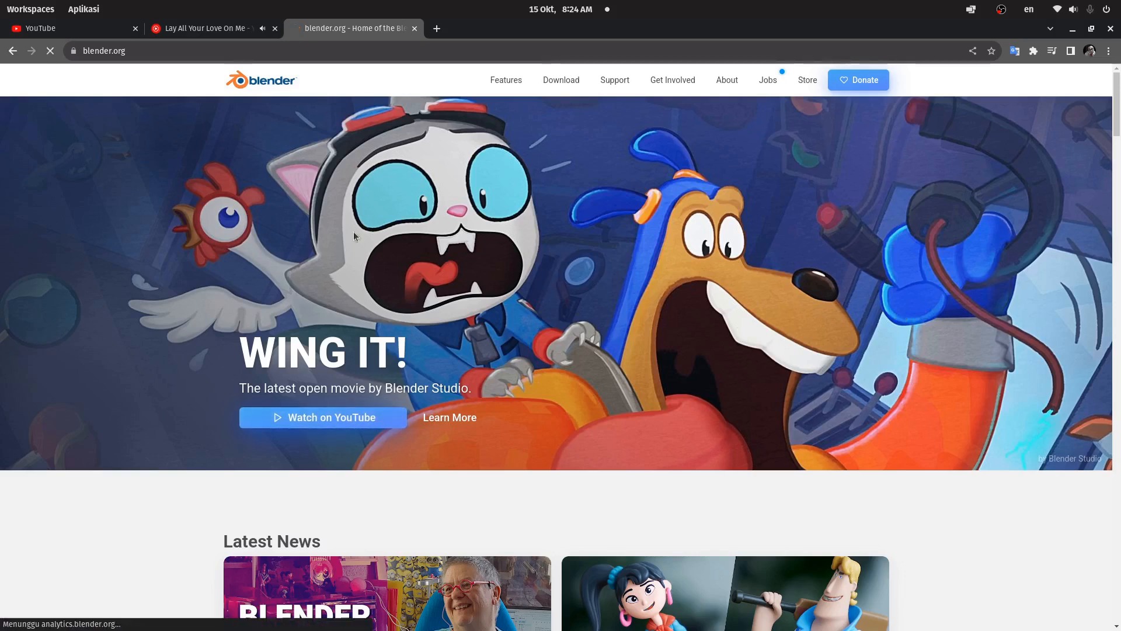
key(alt+Left)
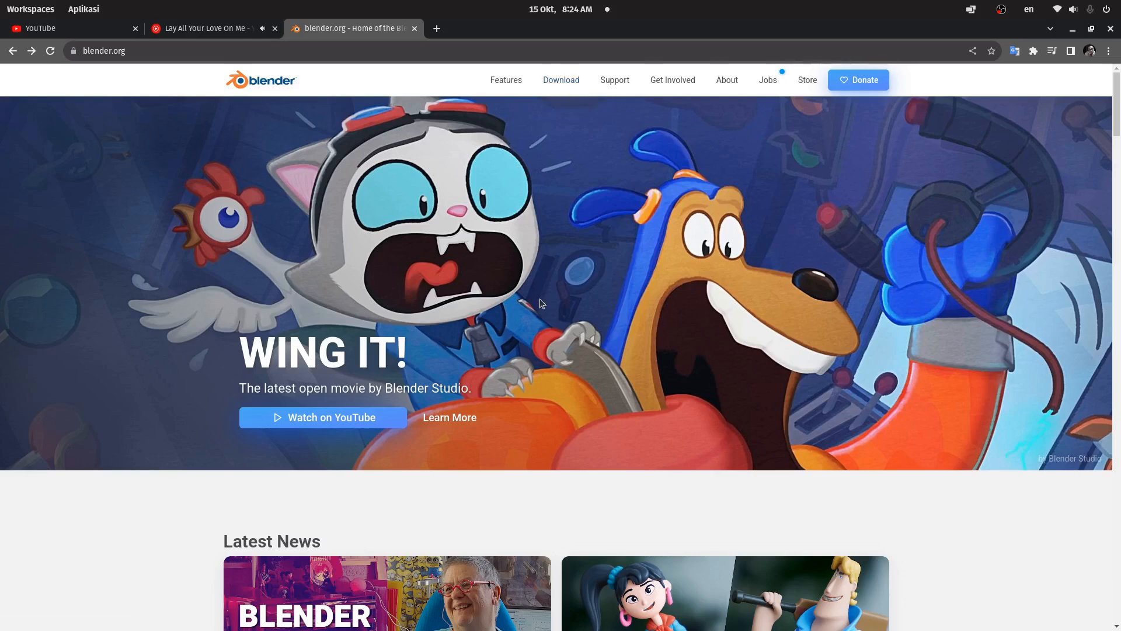
- Open the site's Download page and look through the Windows, macOS, Linux and other available Blender versions
click(559, 87)
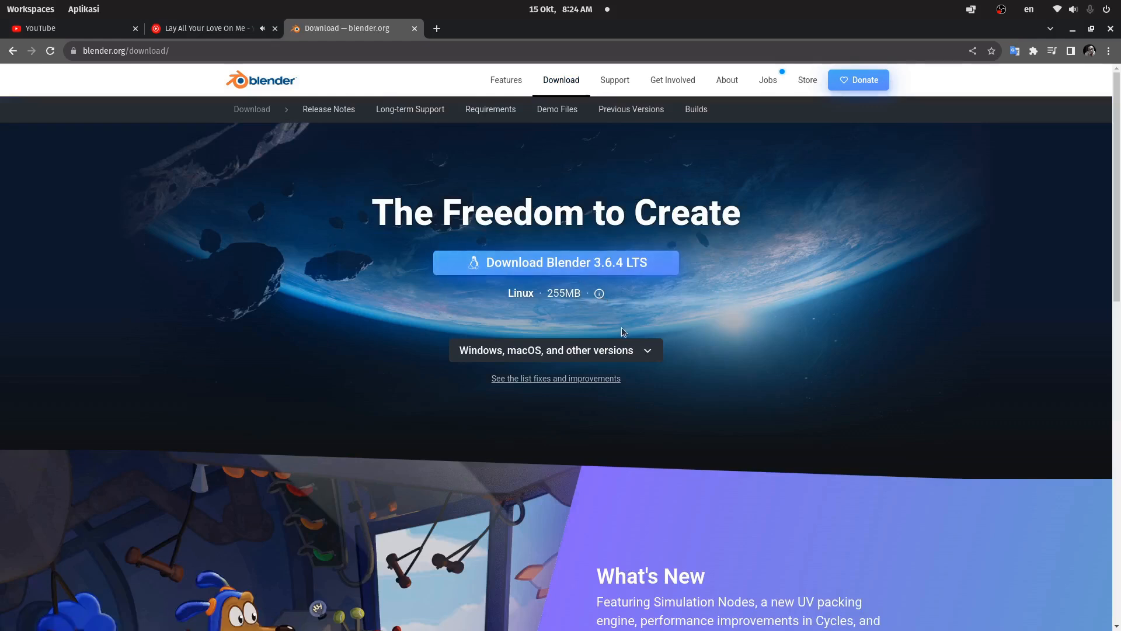
click(646, 350)
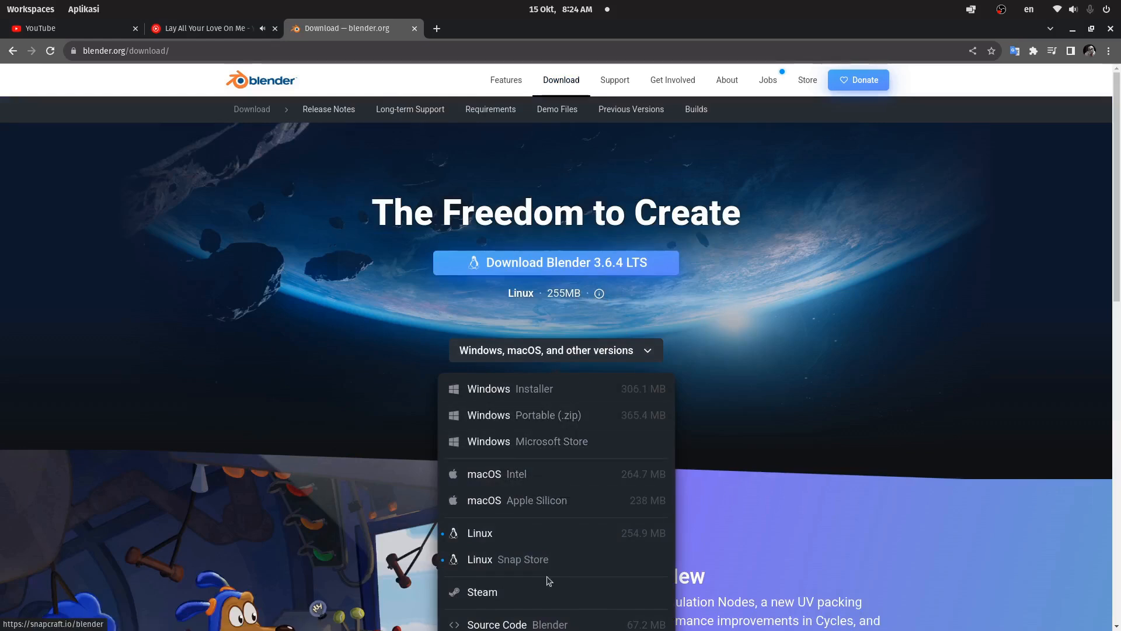
scroll(540, 557, down, 3)
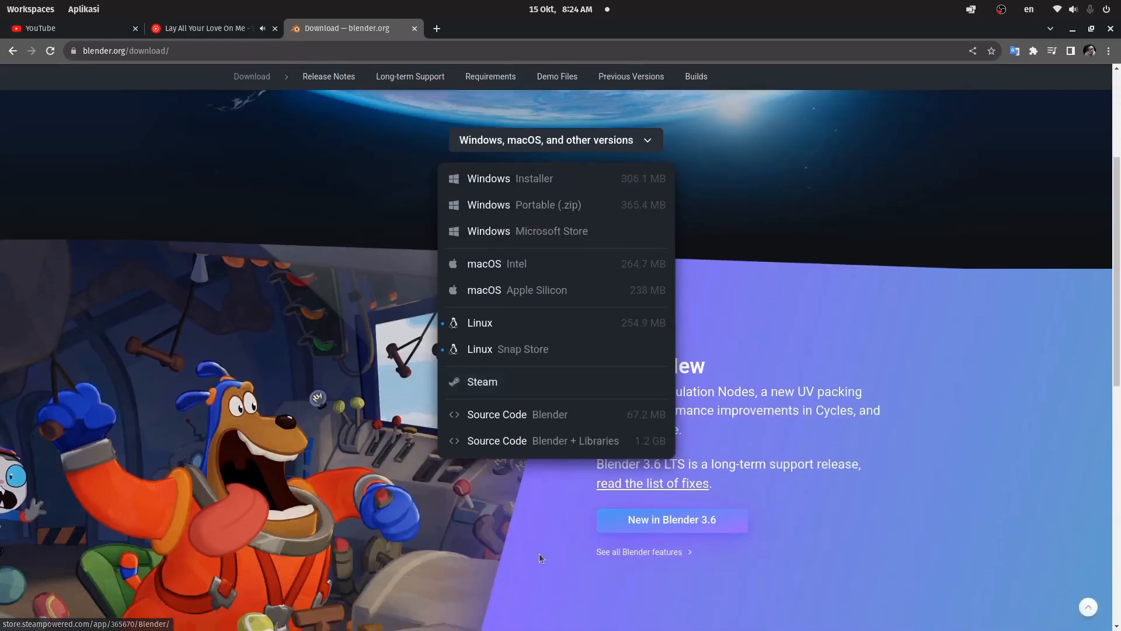
click(839, 183)
scroll(716, 282, up, 3)
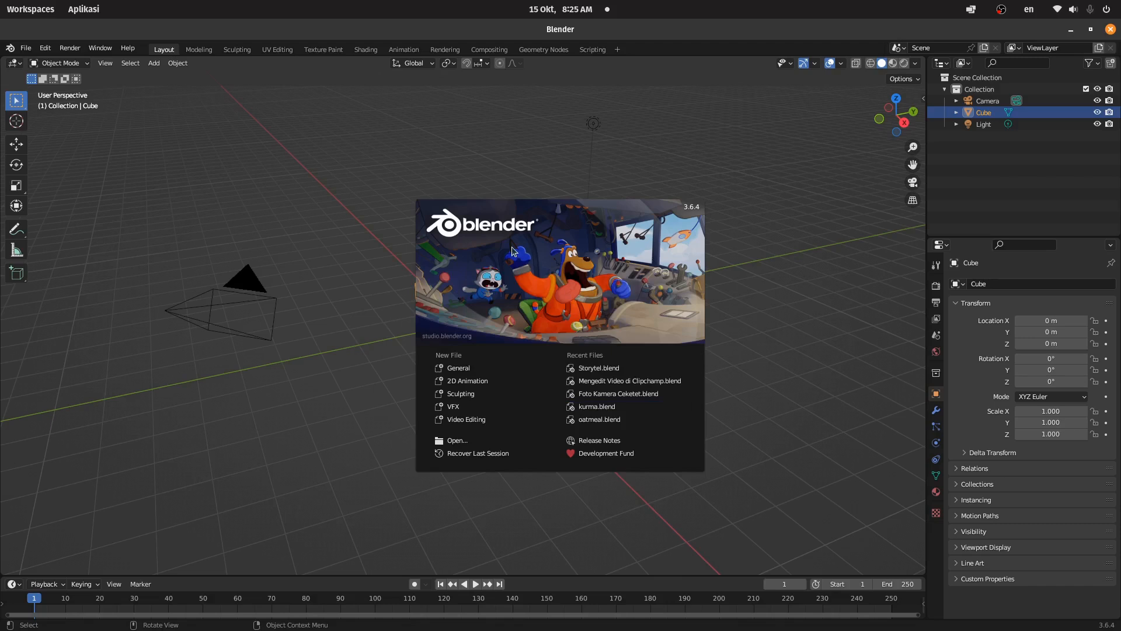
- Create a new file from the 2D Animation template
click(494, 388)
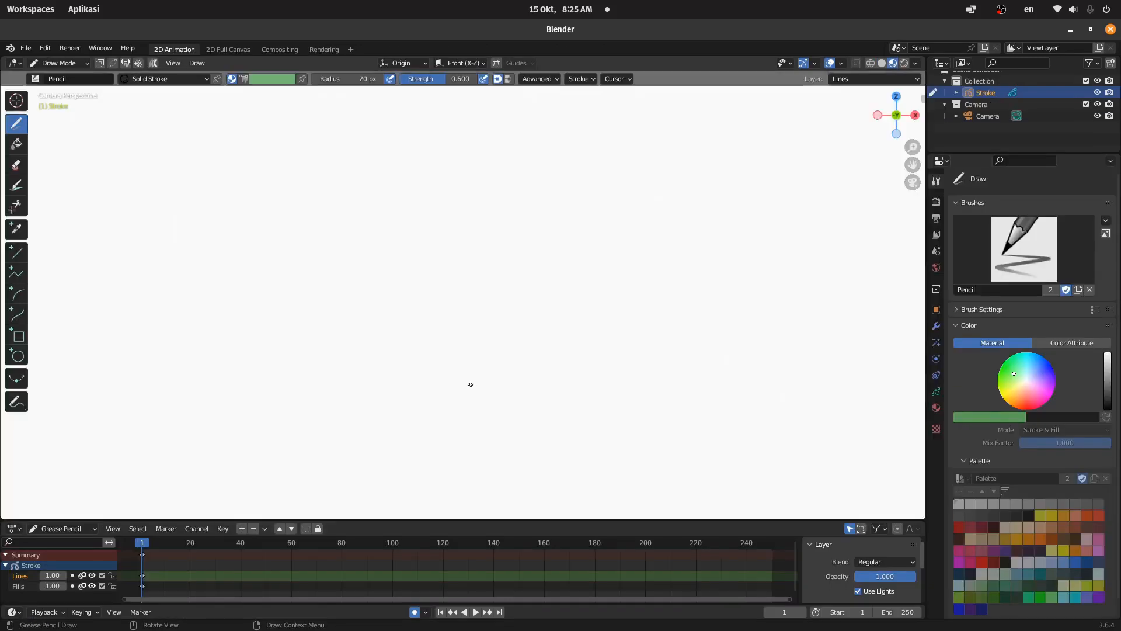
click(27, 48)
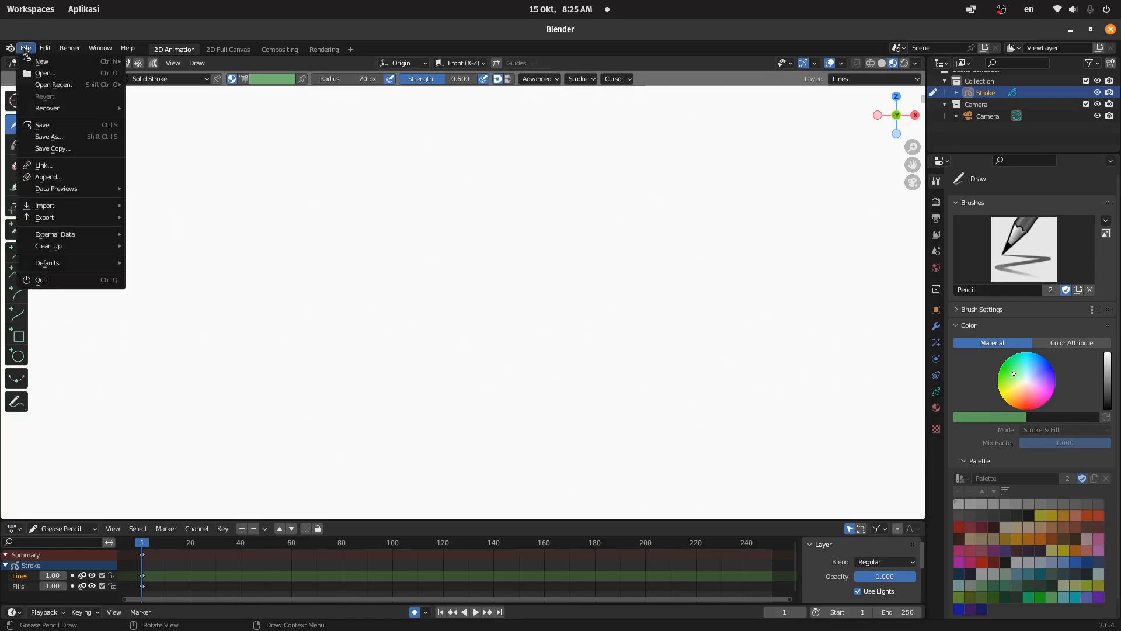
mouse_move(70, 63)
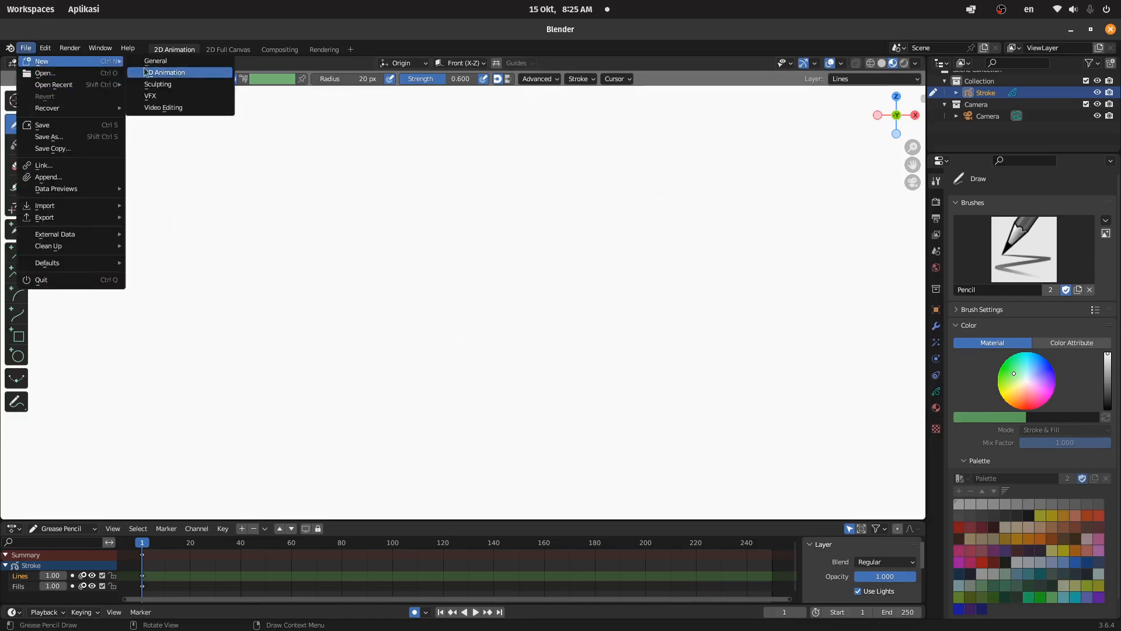
click(219, 73)
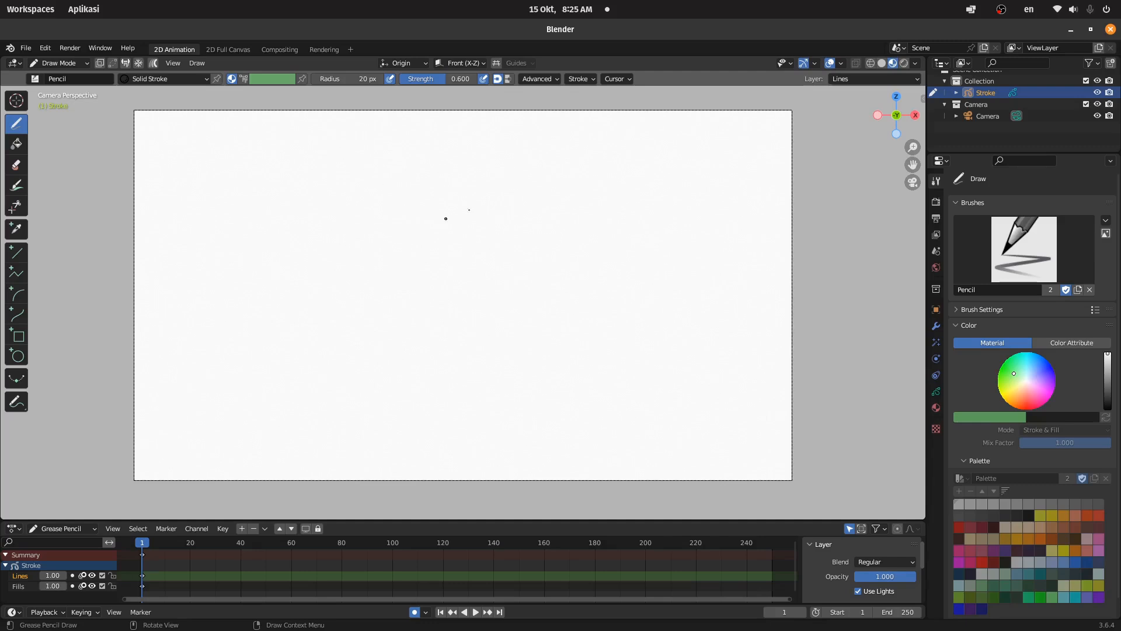
- Draw several freehand looping Pencil strokes across the white canvas inside the camera frame
mouse_move(521, 241)
mouse_down()
mouse_move(493, 167)
mouse_move(292, 290)
mouse_move(395, 314)
mouse_up()
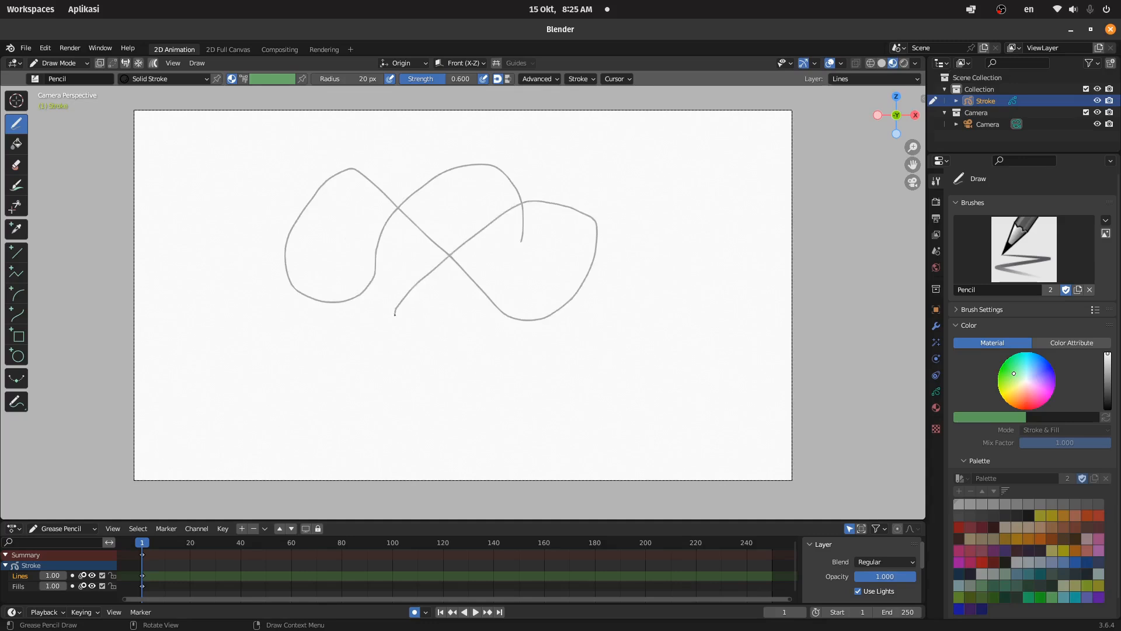
mouse_move(585, 303)
mouse_down()
mouse_move(397, 287)
mouse_move(421, 391)
mouse_move(301, 371)
mouse_move(360, 370)
mouse_move(404, 352)
mouse_up()
mouse_move(549, 389)
mouse_down()
mouse_move(524, 448)
mouse_move(593, 359)
mouse_up()
mouse_move(600, 314)
mouse_down()
mouse_move(673, 193)
mouse_move(620, 389)
mouse_up()
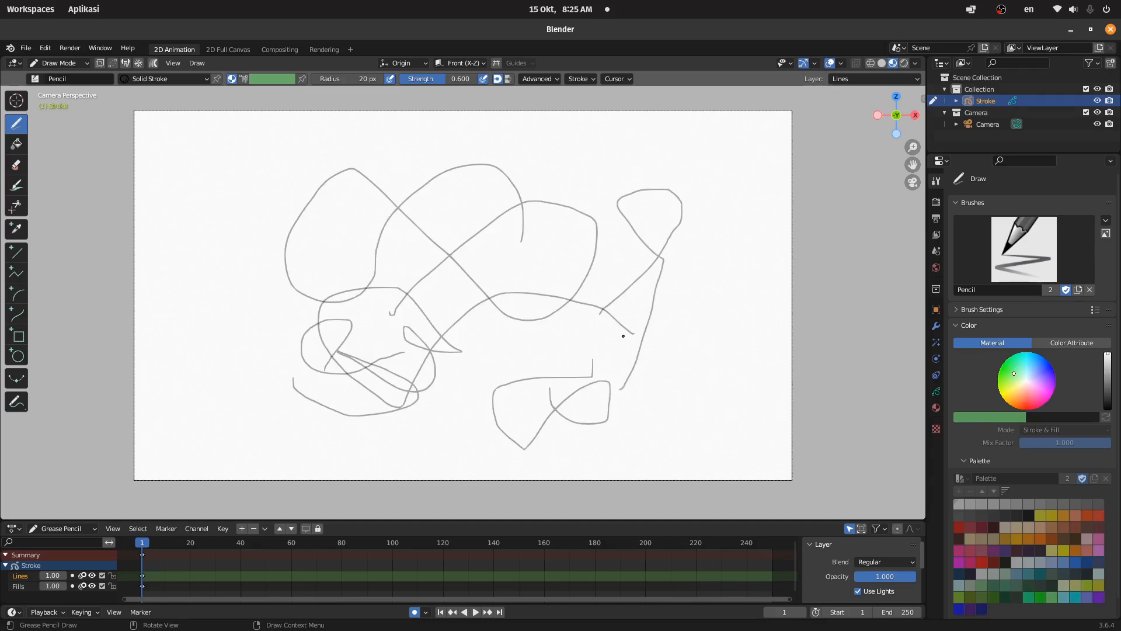
- Zoom in and out on the pencil drawing to examine the strokes and the camera frame at different scales
scroll(591, 322, up, 1)
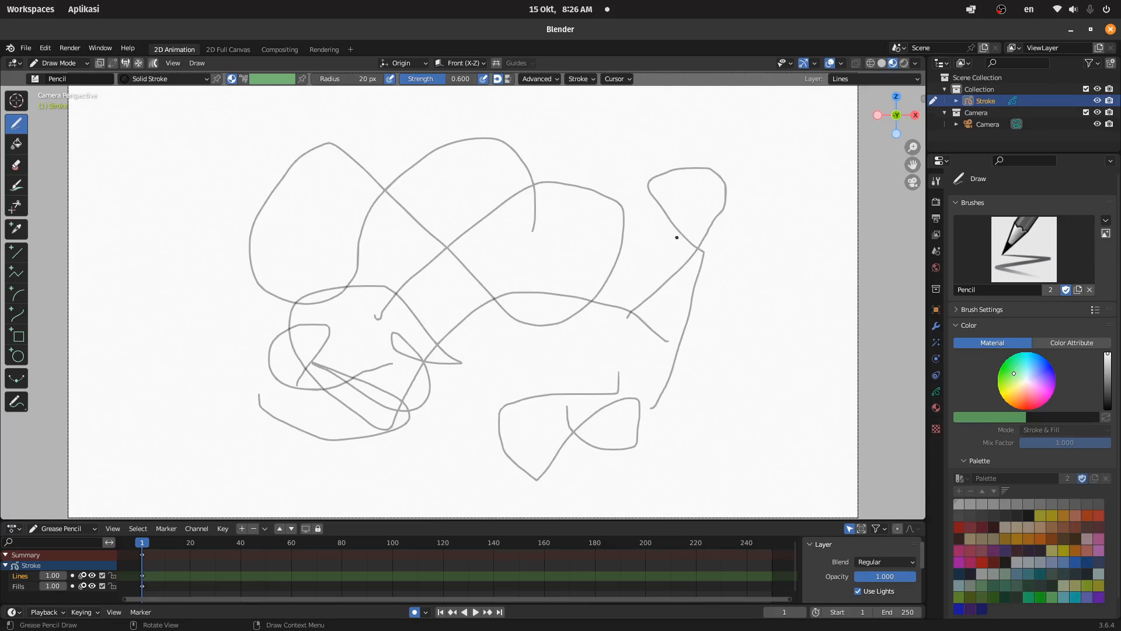
scroll(630, 261, down, 1)
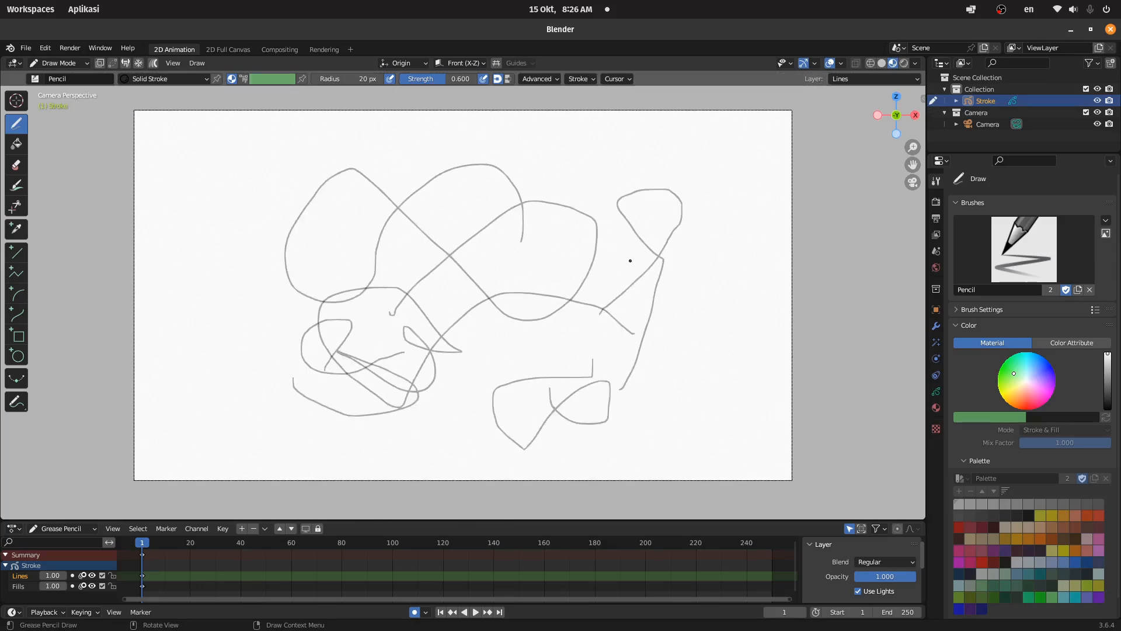
scroll(630, 260, up, 7)
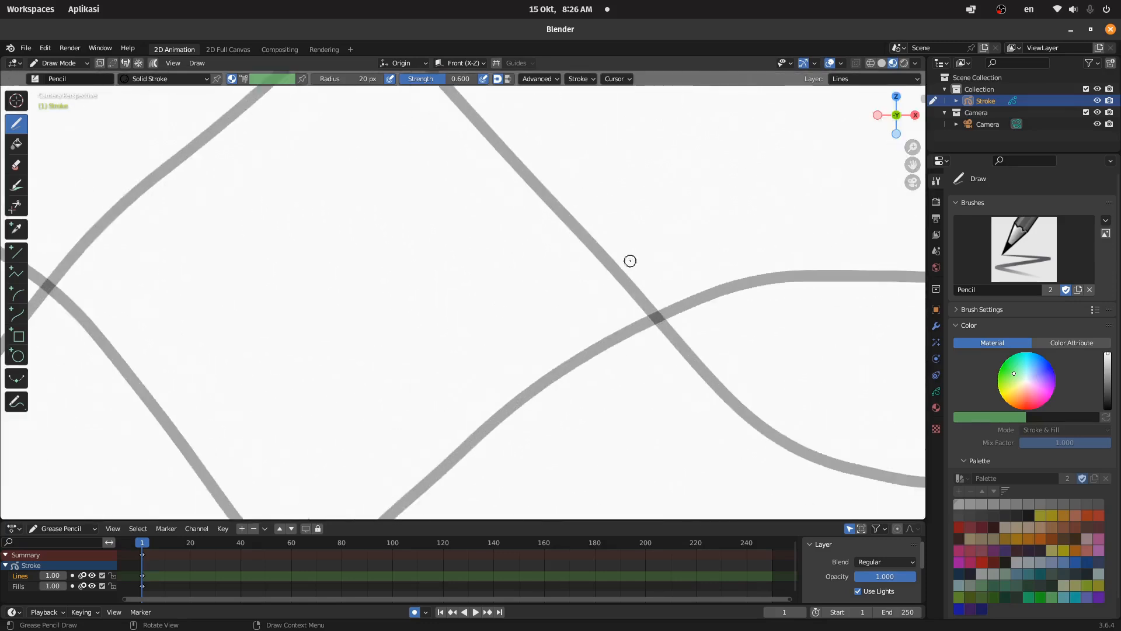
scroll(630, 260, down, 4)
scroll(630, 261, down, 5)
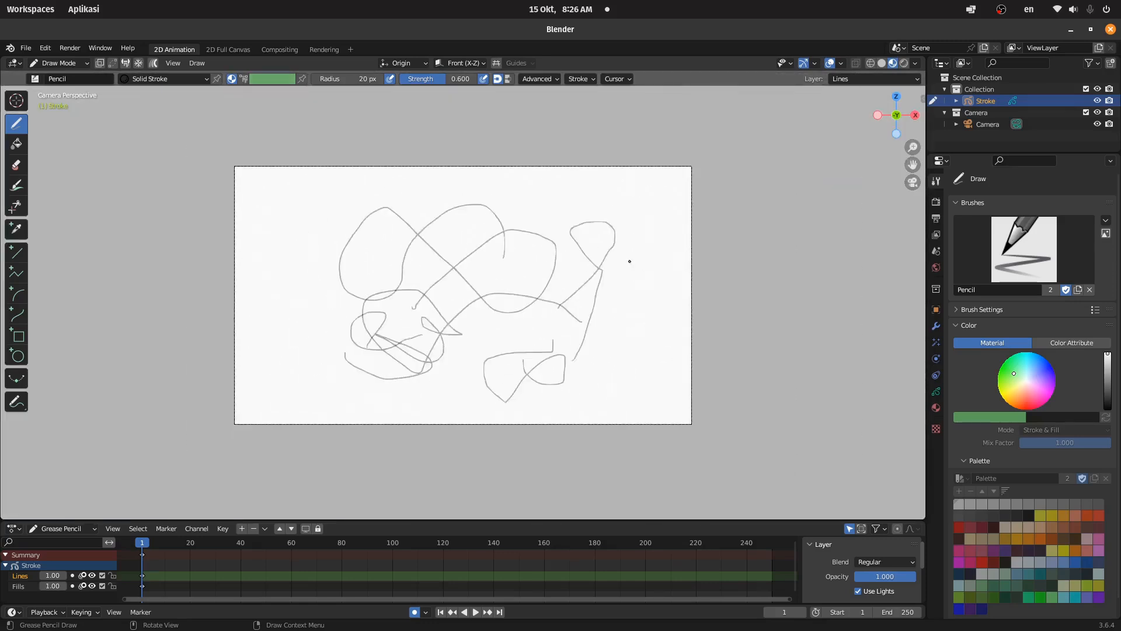
scroll(629, 261, up, 5)
scroll(629, 261, down, 1)
scroll(629, 261, down, 2)
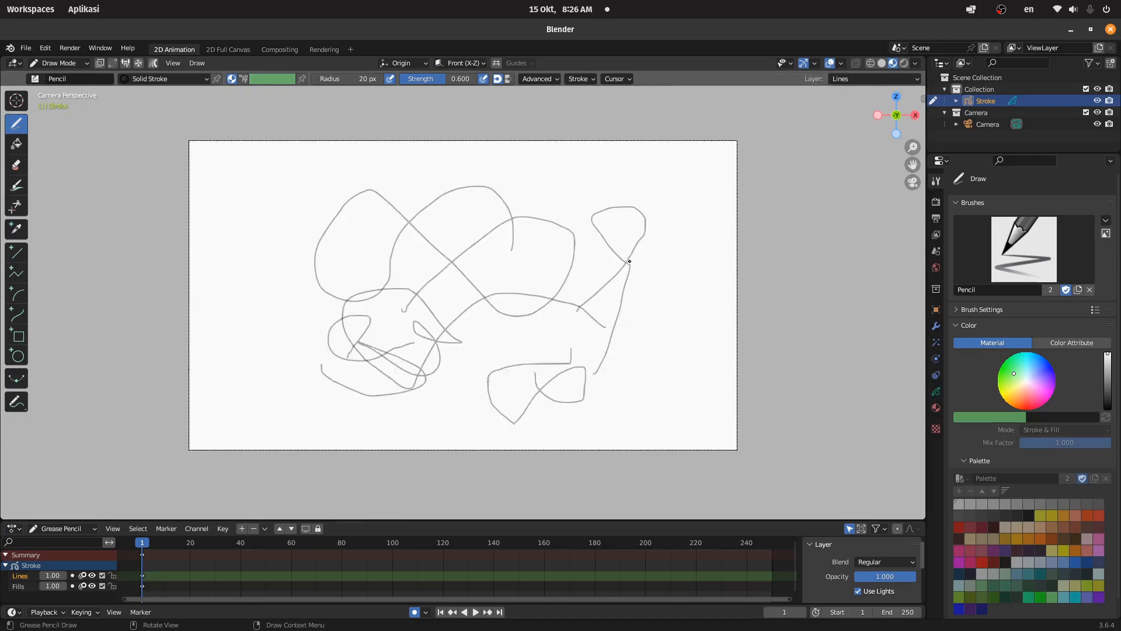
scroll(630, 261, up, 3)
scroll(630, 262, down, 1)
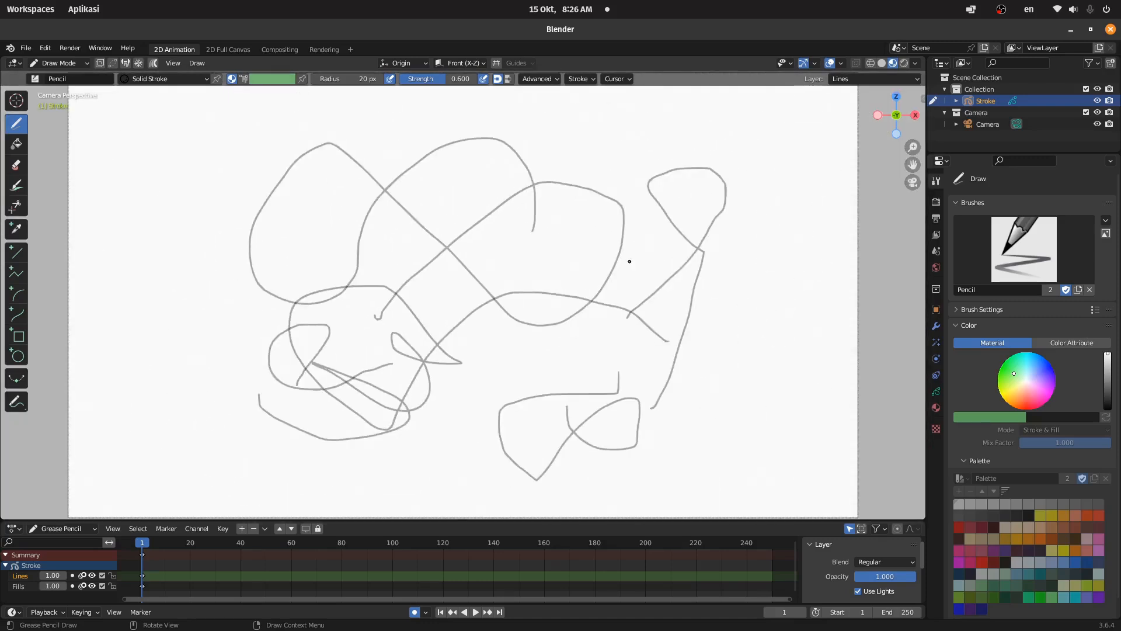
scroll(630, 261, up, 1)
scroll(629, 261, down, 1)
scroll(629, 261, down, 1)
scroll(629, 262, up, 1)
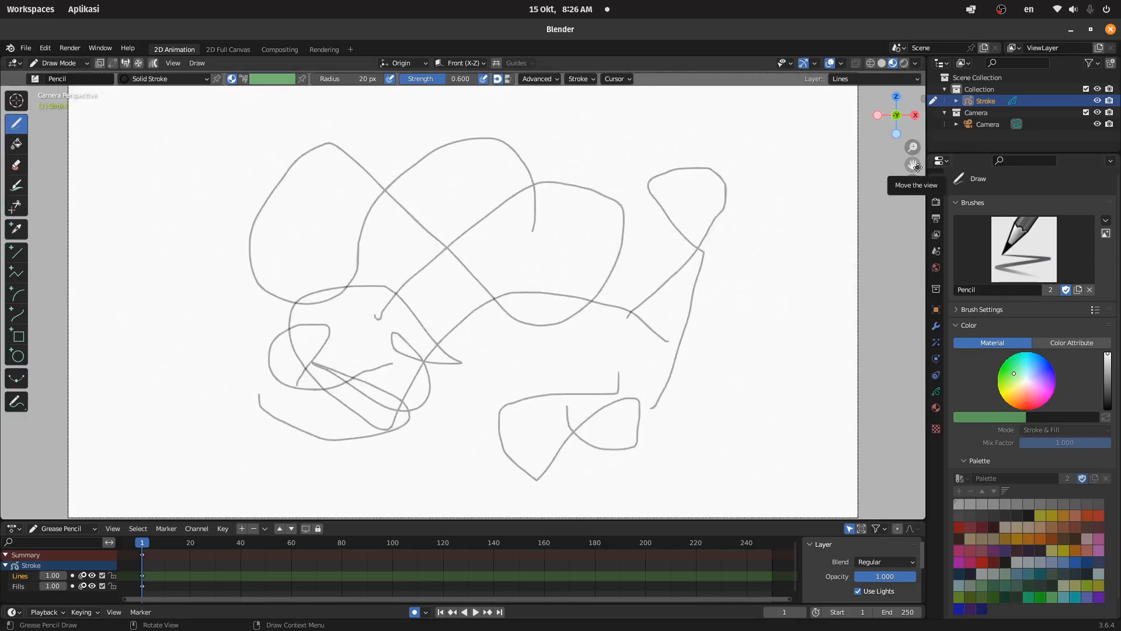
- Pan the view in different directions to examine separate areas of the drawing and the edges of the camera frame
drag(917, 168, 821, 258)
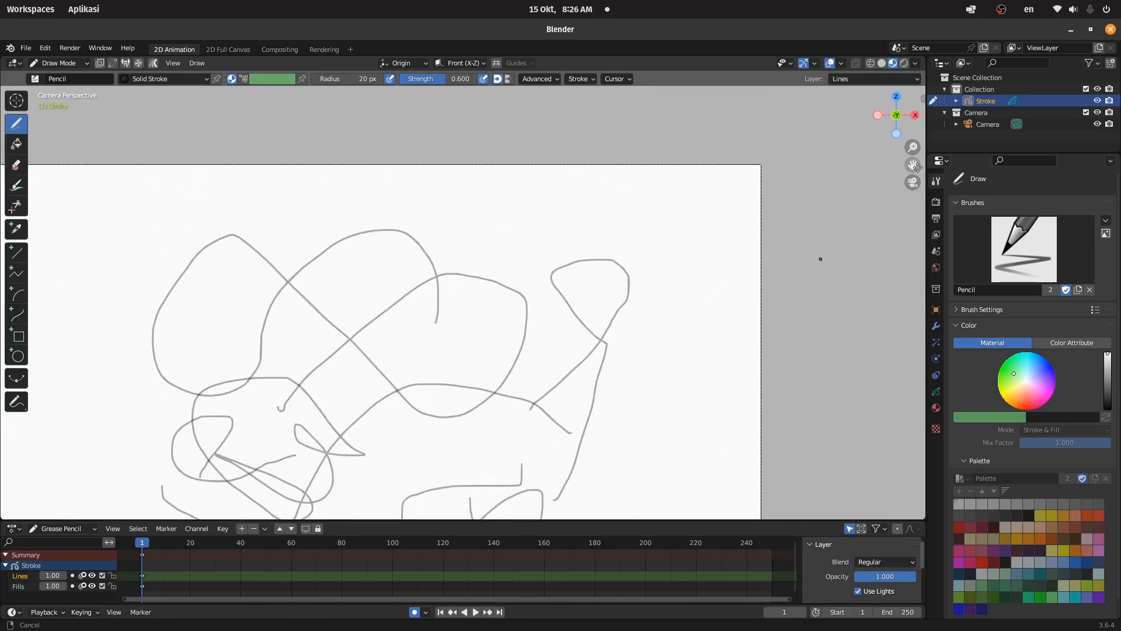
scroll(693, 237, up, 4)
drag(919, 164, 288, 304)
drag(919, 164, 621, 158)
drag(916, 167, 934, 66)
scroll(685, 214, down, 3)
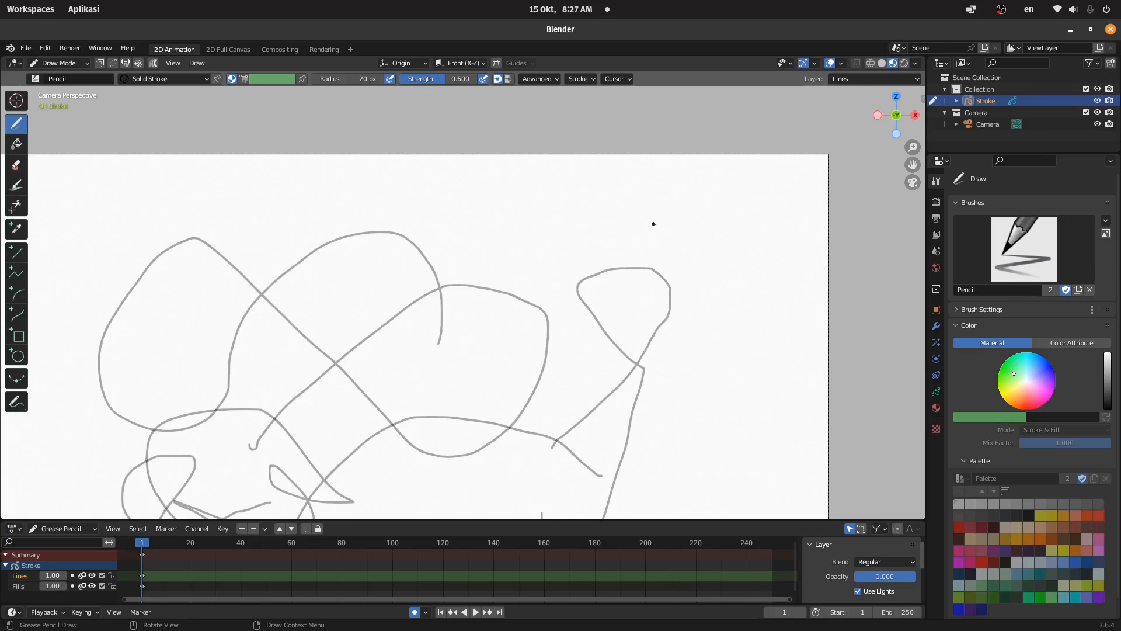
key(shift)
mouse_move(605, 233)
shift+middle_down()
mouse_move(696, 201)
mouse_move(725, 173)
shift+middle_up()
shift+middle_drag(610, 231, 700, 198)
shift+middle_drag(766, 212, 572, 179)
shift+middle_drag(677, 234, 733, 149)
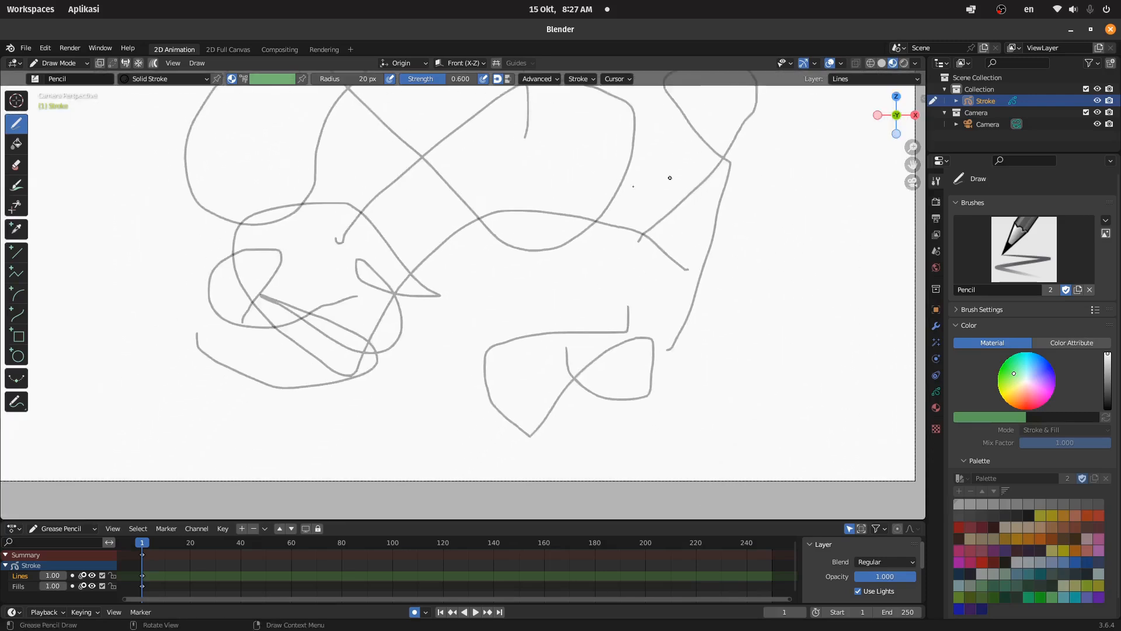
scroll(613, 205, up, 2)
shift+middle_drag(613, 205, 724, 362)
shift+middle_drag(540, 257, 562, 343)
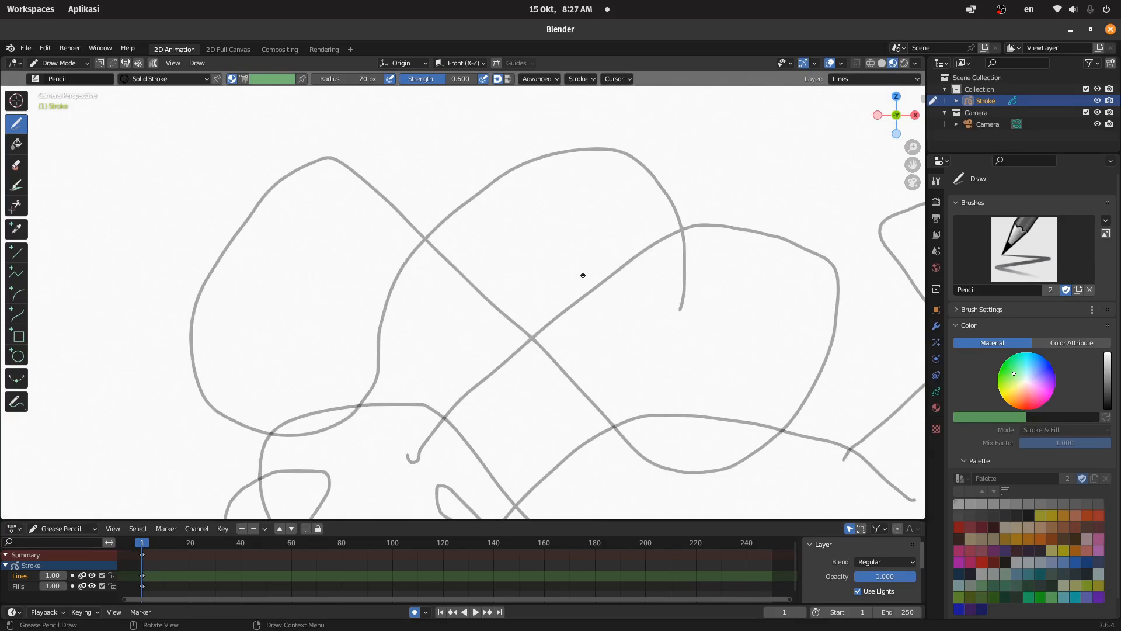
scroll(633, 245, down, 2)
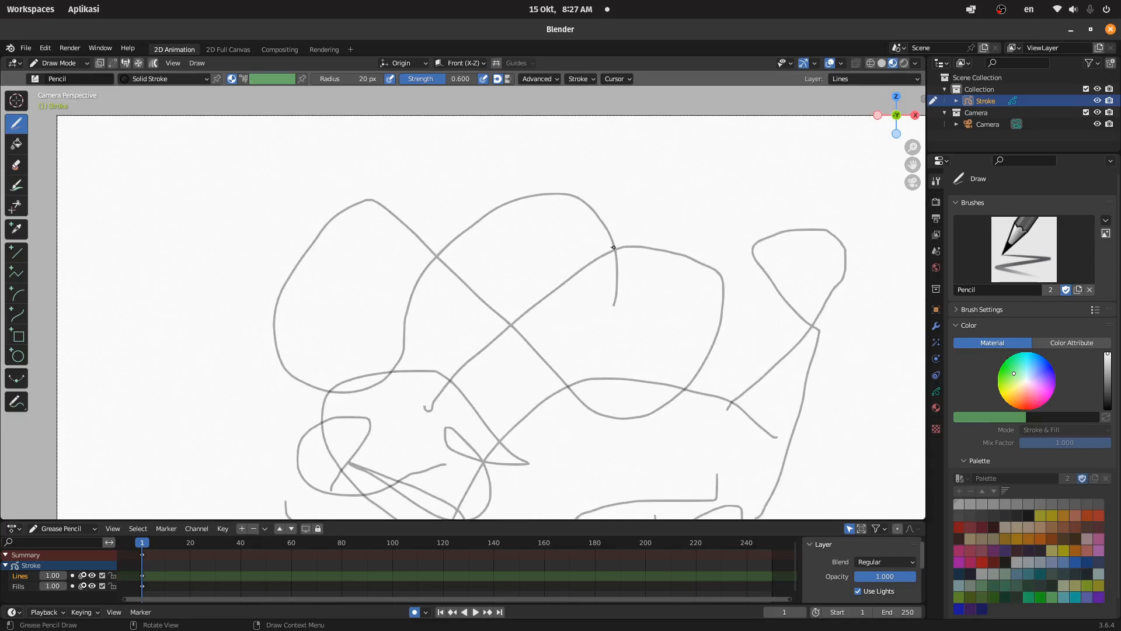
- Orbit out of the camera view and draw several short Pencil strokes around the existing drawing from different angles
mouse_move(596, 255)
middle_down()
mouse_move(651, 250)
mouse_move(671, 283)
mouse_move(525, 280)
mouse_move(573, 292)
mouse_move(463, 237)
mouse_move(406, 275)
middle_up()
mouse_move(299, 312)
mouse_down()
mouse_move(334, 319)
mouse_move(300, 328)
mouse_up()
mouse_move(347, 294)
mouse_down()
mouse_move(368, 253)
mouse_move(375, 283)
mouse_up()
middle_drag(441, 299, 443, 337)
mouse_move(487, 356)
mouse_down()
mouse_move(509, 340)
mouse_move(497, 364)
mouse_up()
mouse_move(490, 346)
middle_down()
mouse_move(574, 357)
mouse_move(680, 350)
middle_up()
scroll(581, 349, up, 2)
drag(650, 344, 731, 344)
mouse_move(706, 332)
middle_down()
mouse_move(621, 350)
mouse_move(400, 316)
mouse_move(613, 292)
middle_up()
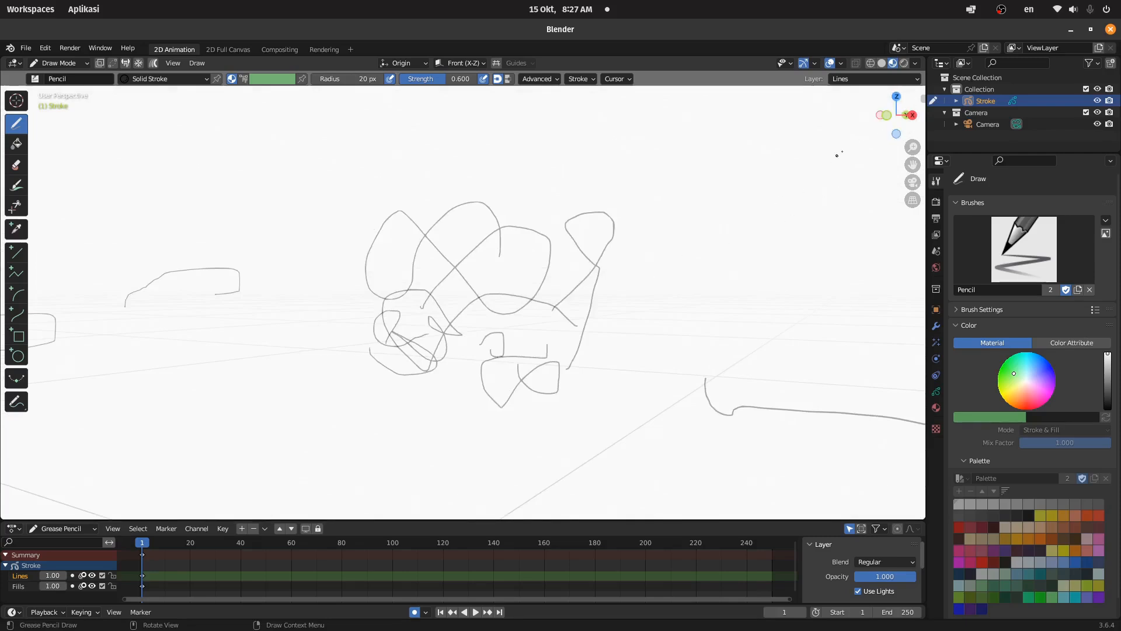
- Return to the camera view from the rotated view and fit the entire camera frame within the viewport
mouse_move(906, 124)
mouse_down()
mouse_move(915, 132)
mouse_move(893, 122)
mouse_move(912, 119)
mouse_move(902, 125)
mouse_up()
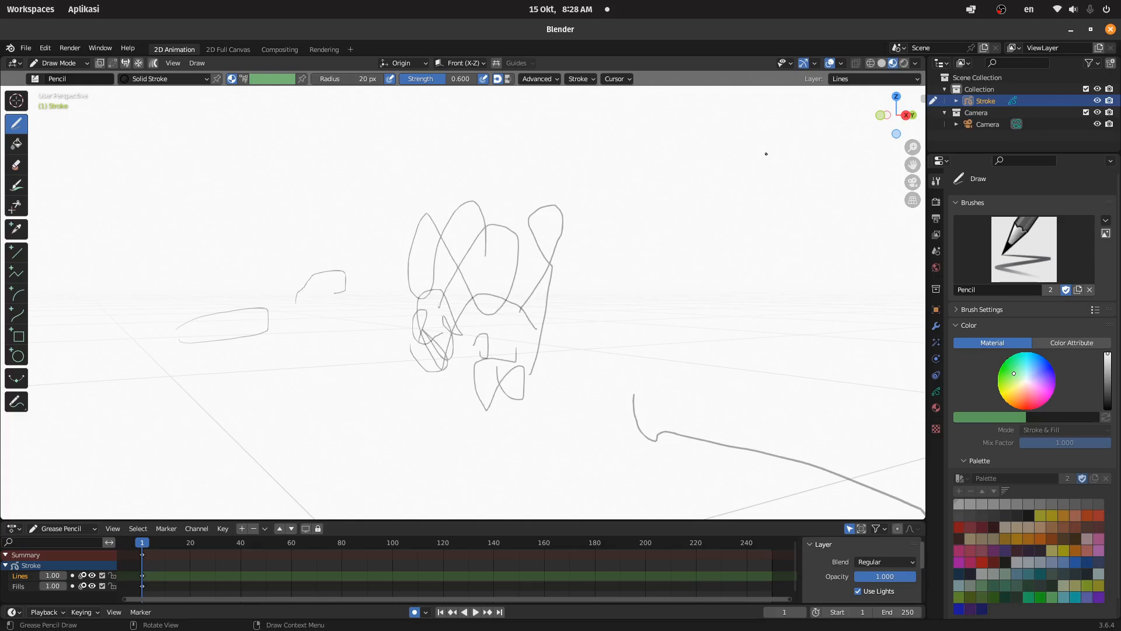
click(913, 183)
scroll(671, 282, down, 2)
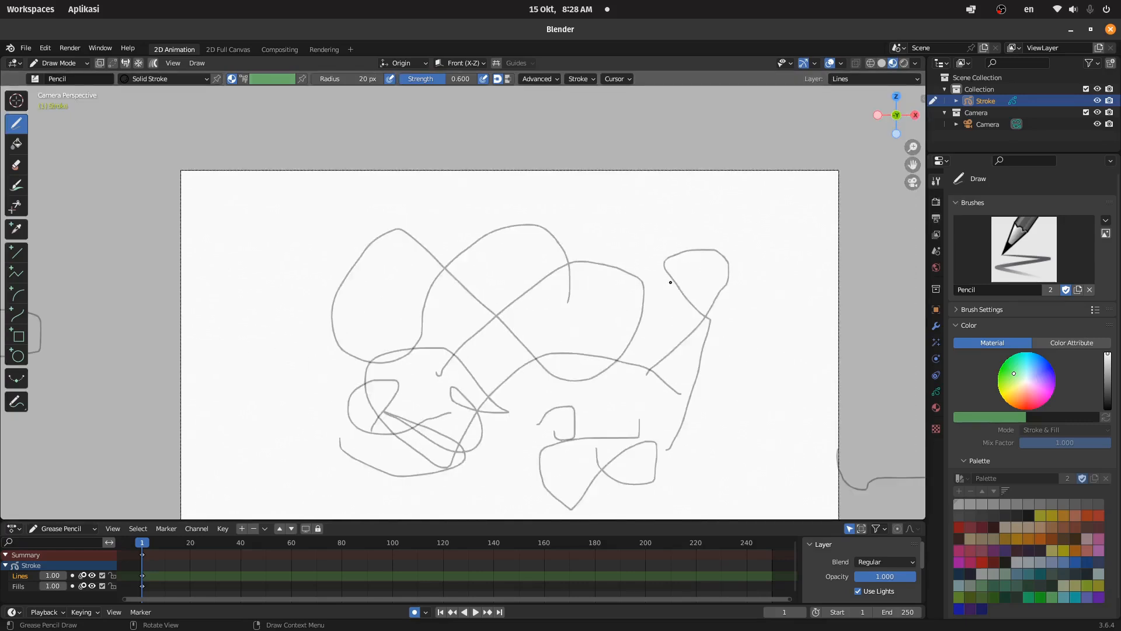
scroll(671, 282, up, 1)
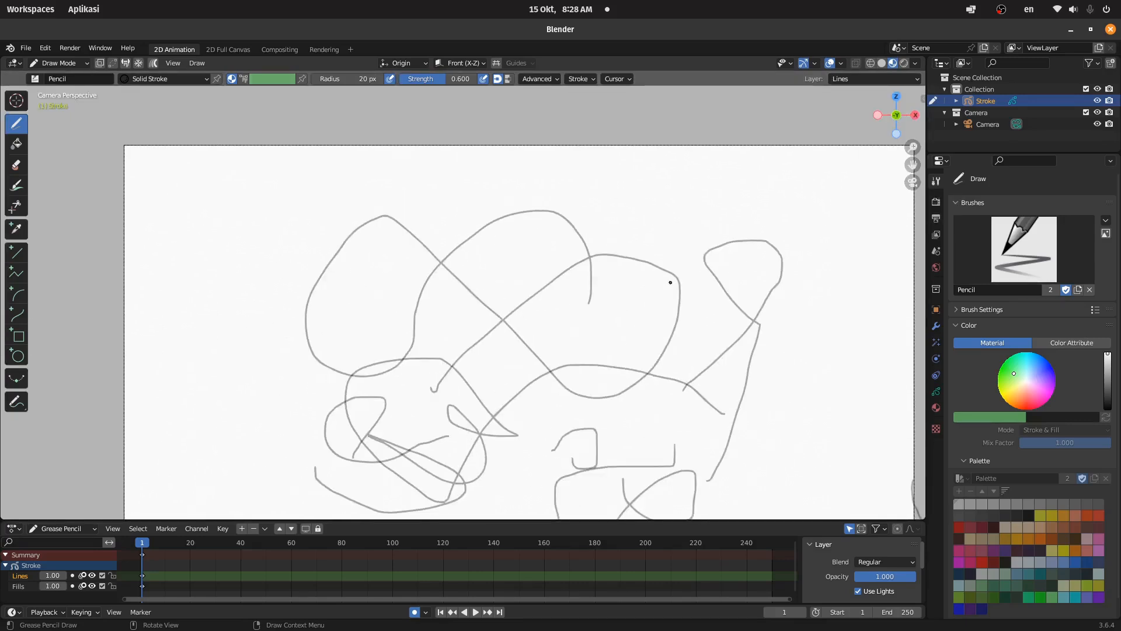
scroll(670, 282, down, 3)
scroll(668, 292, up, 2)
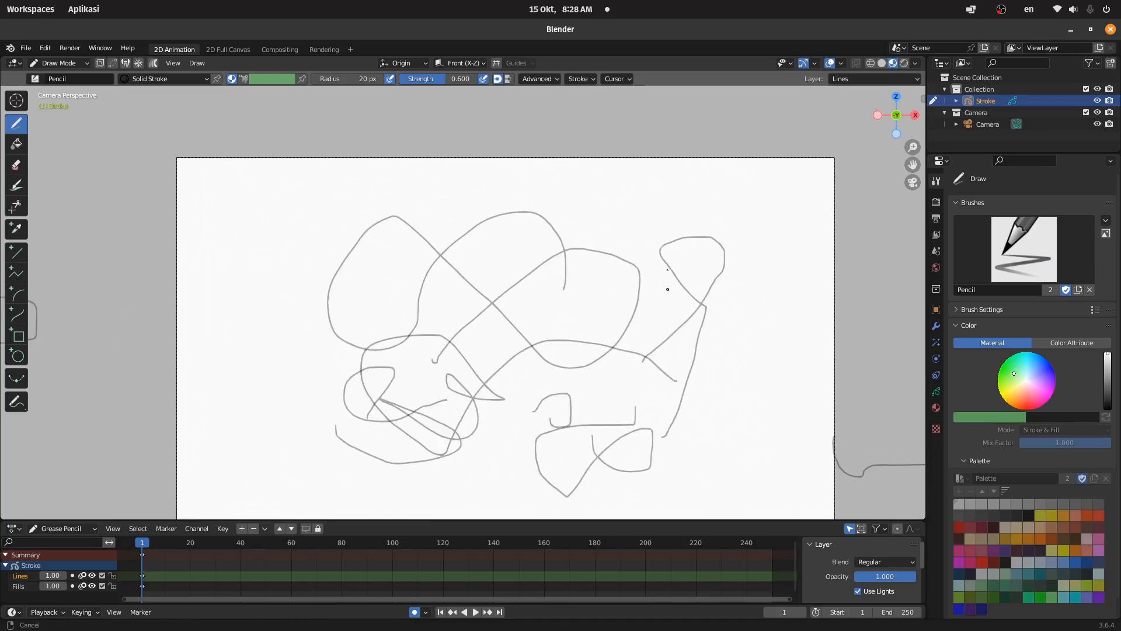
shift+middle_drag(668, 296, 681, 238)
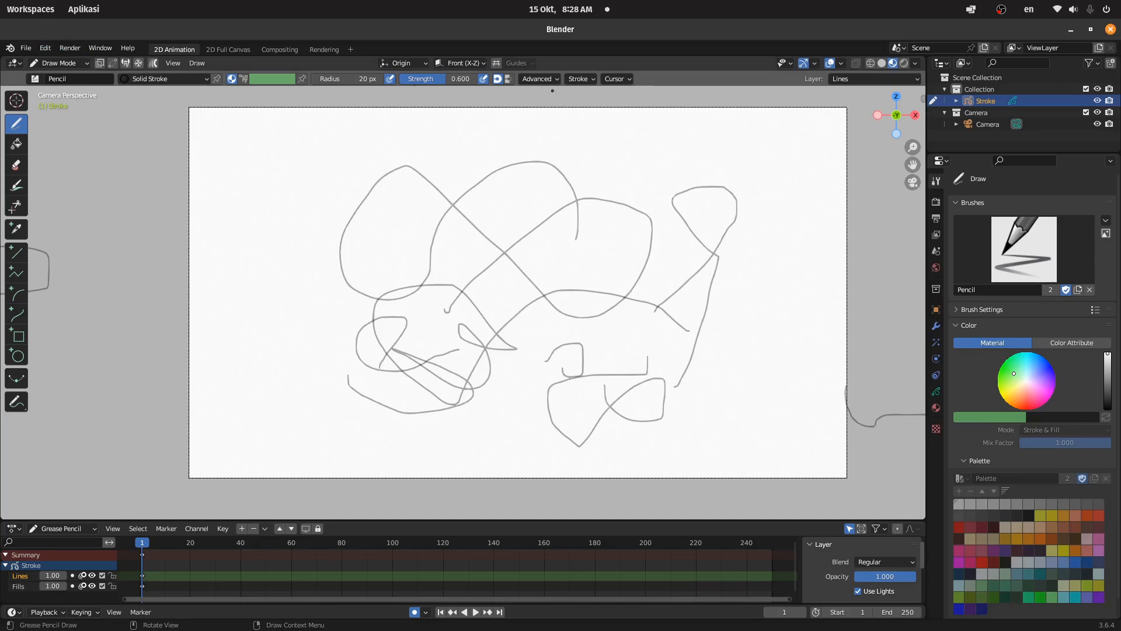
- Render the current frame of the drawing as an image and close the render window after viewing it
click(70, 48)
click(94, 61)
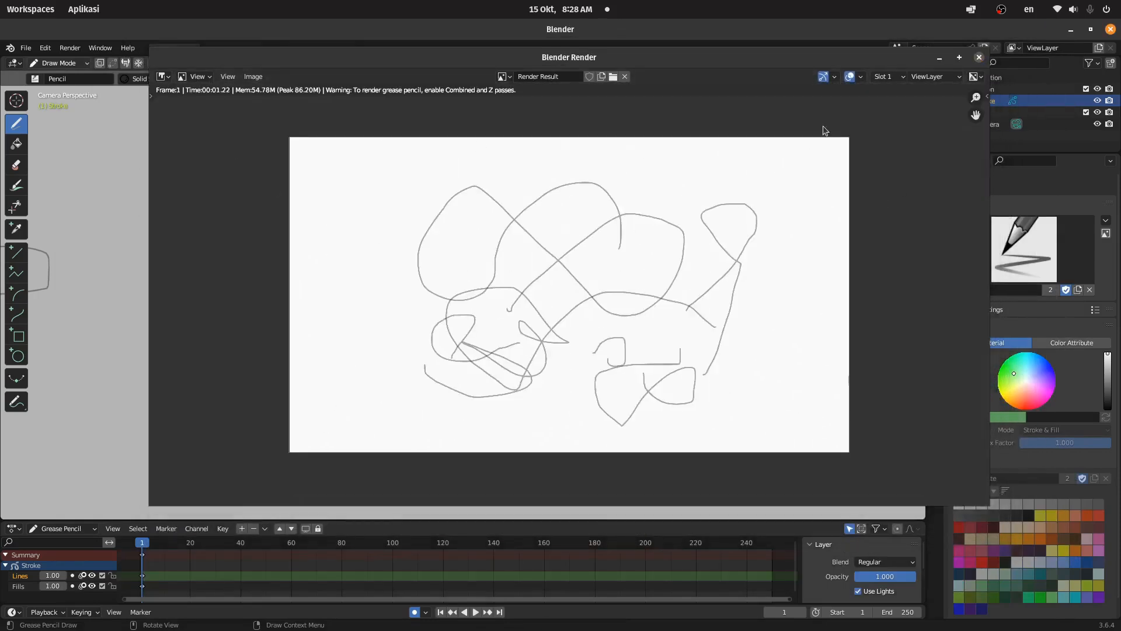
click(979, 57)
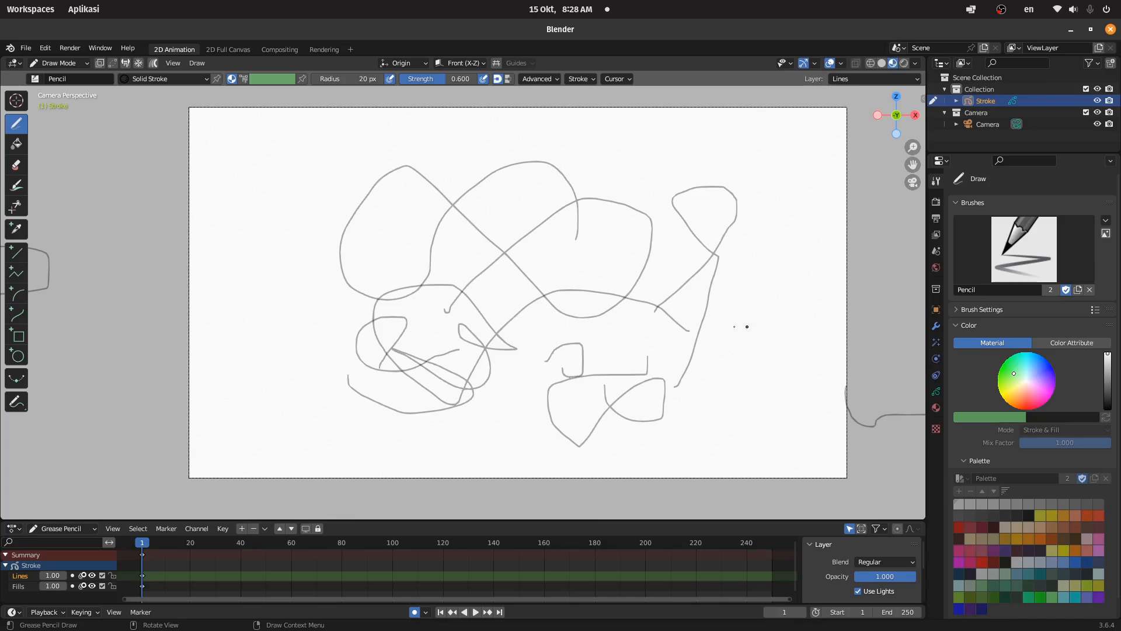
- Delete all points of the existing drawing in Edit Mode and return to Draw Mode with an empty canvas
click(49, 63)
click(59, 91)
scroll(422, 254, down, 2)
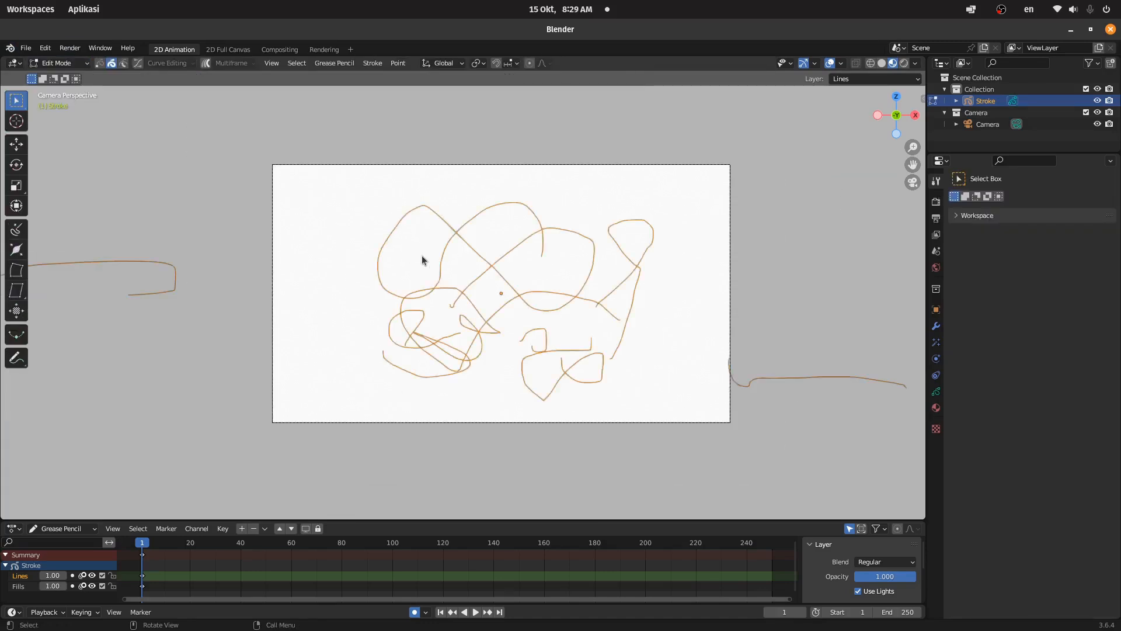
key(x)
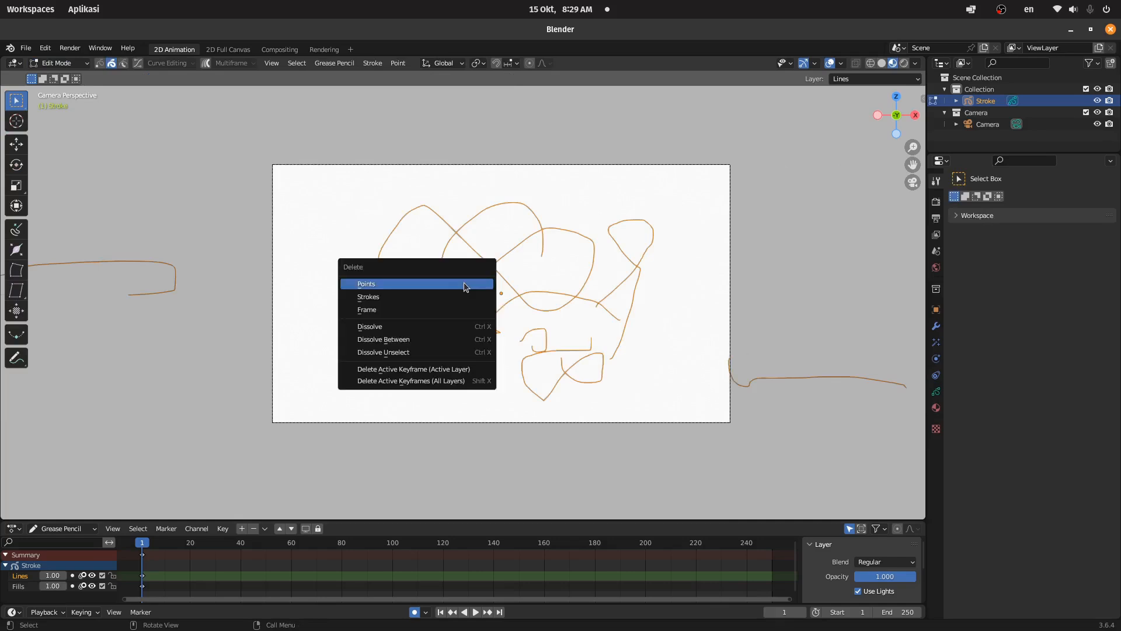
click(408, 287)
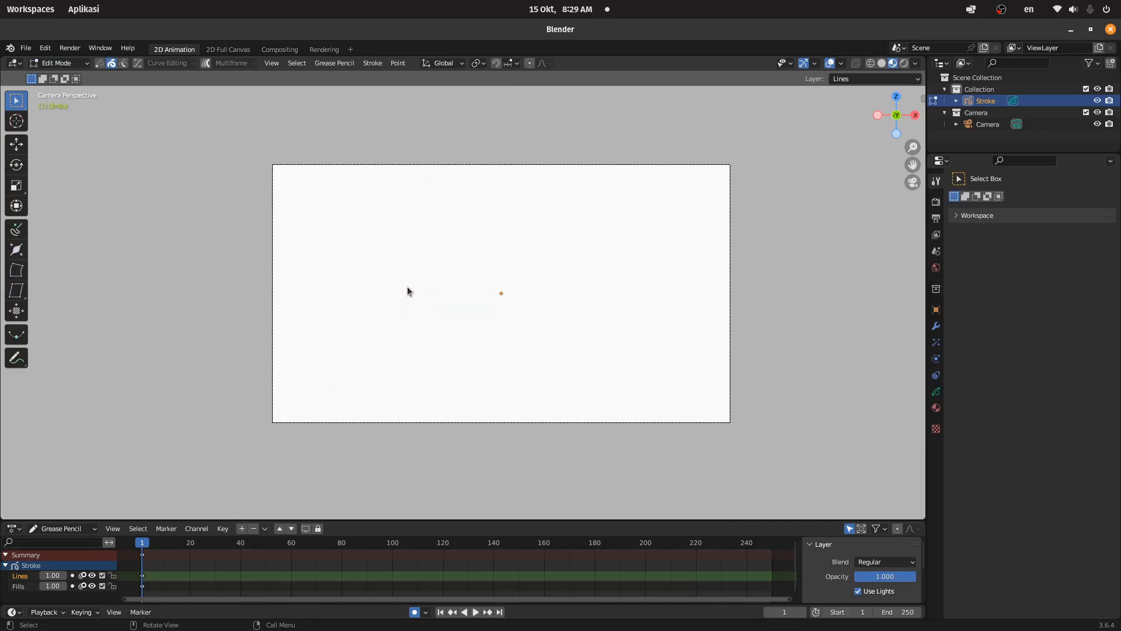
click(66, 69)
click(58, 115)
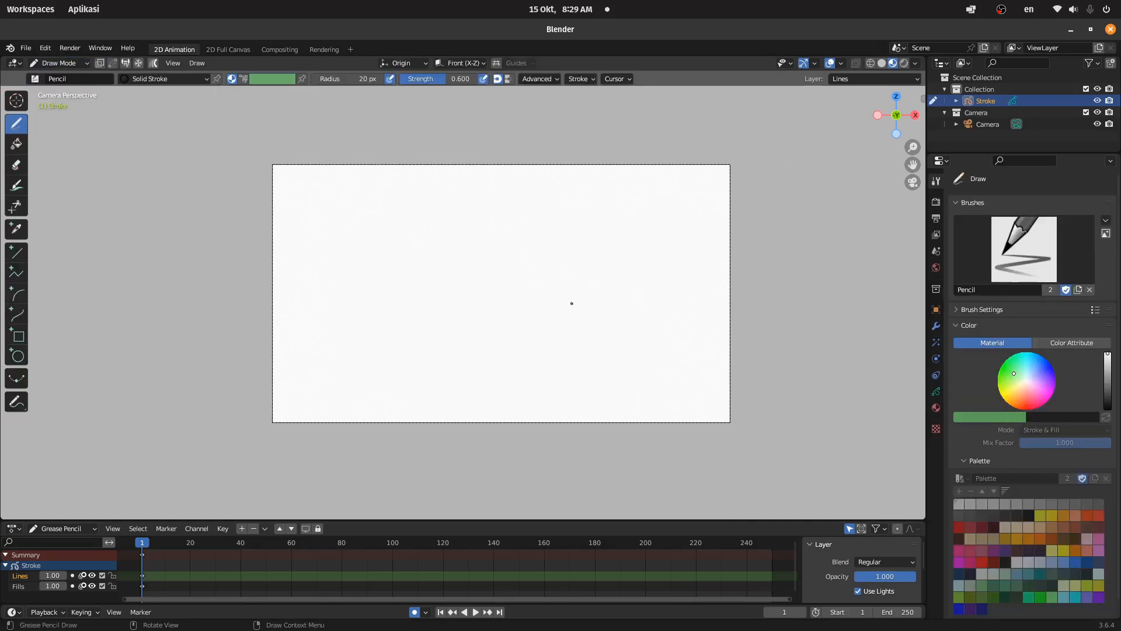
scroll(566, 280, up, 2)
scroll(566, 265, down, 1)
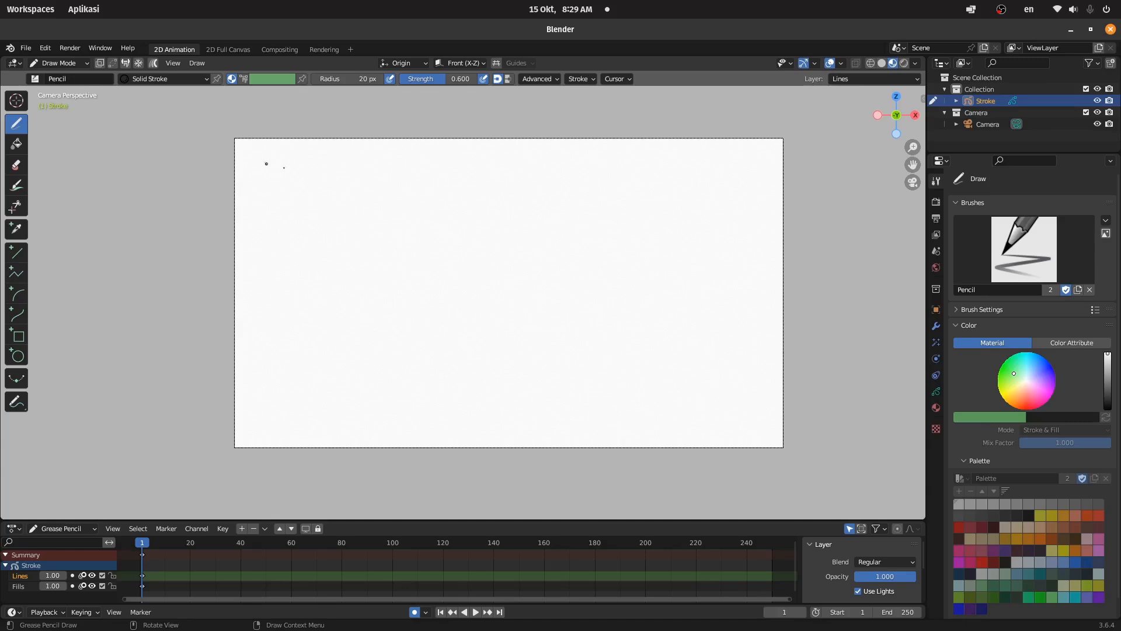
- Switch to Object Mode and add karakter 2d .jpg from the Pictures folder as a reference image
click(77, 63)
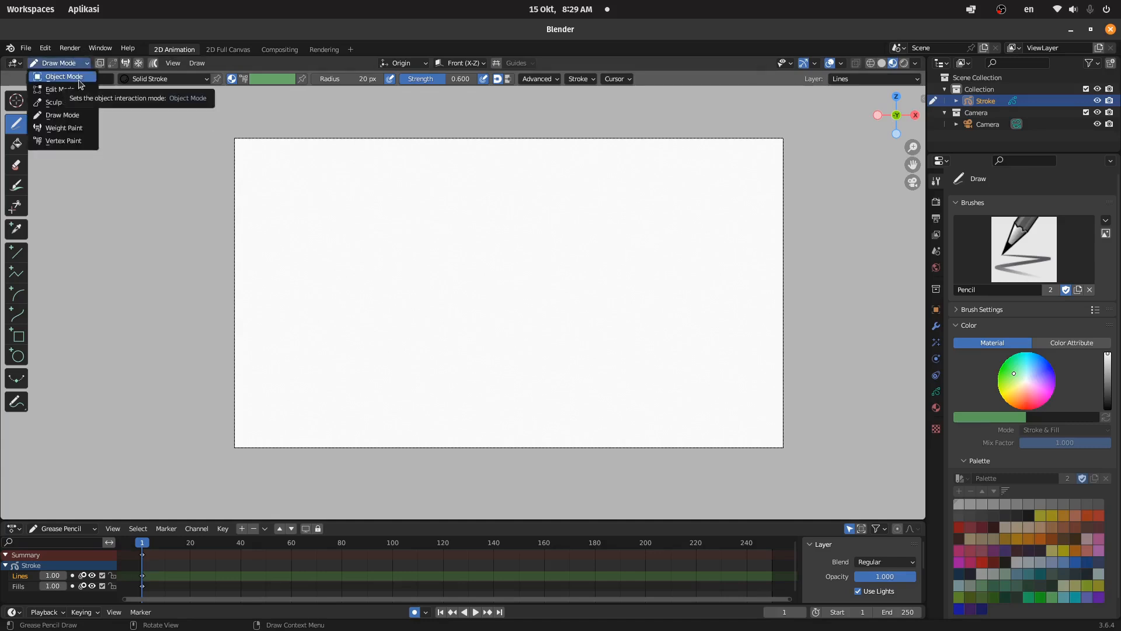
click(80, 77)
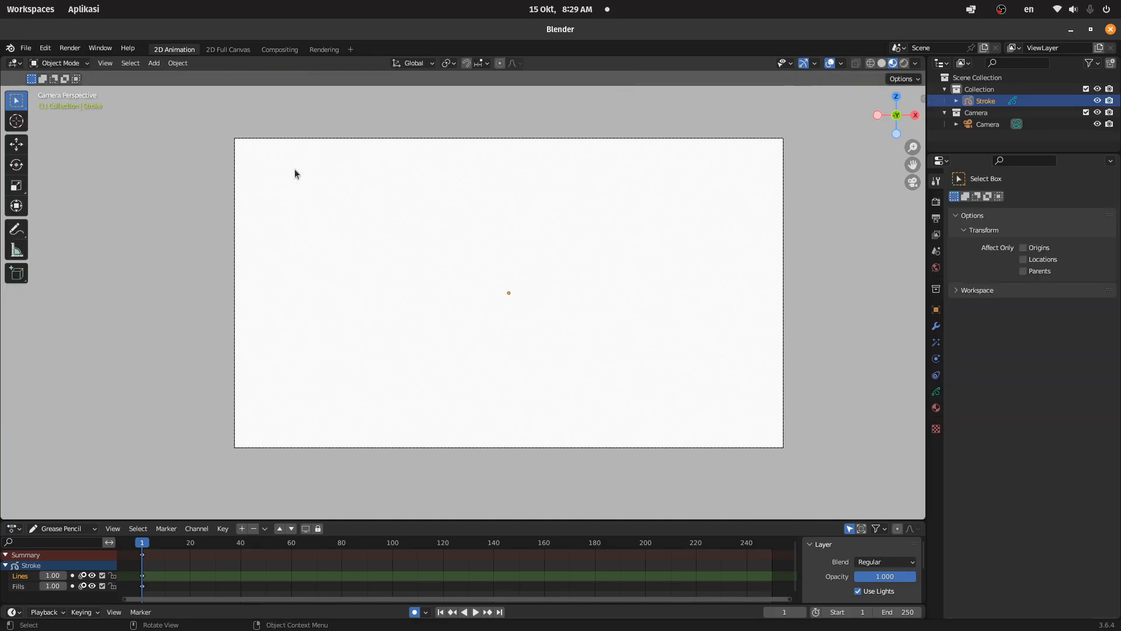
click(156, 63)
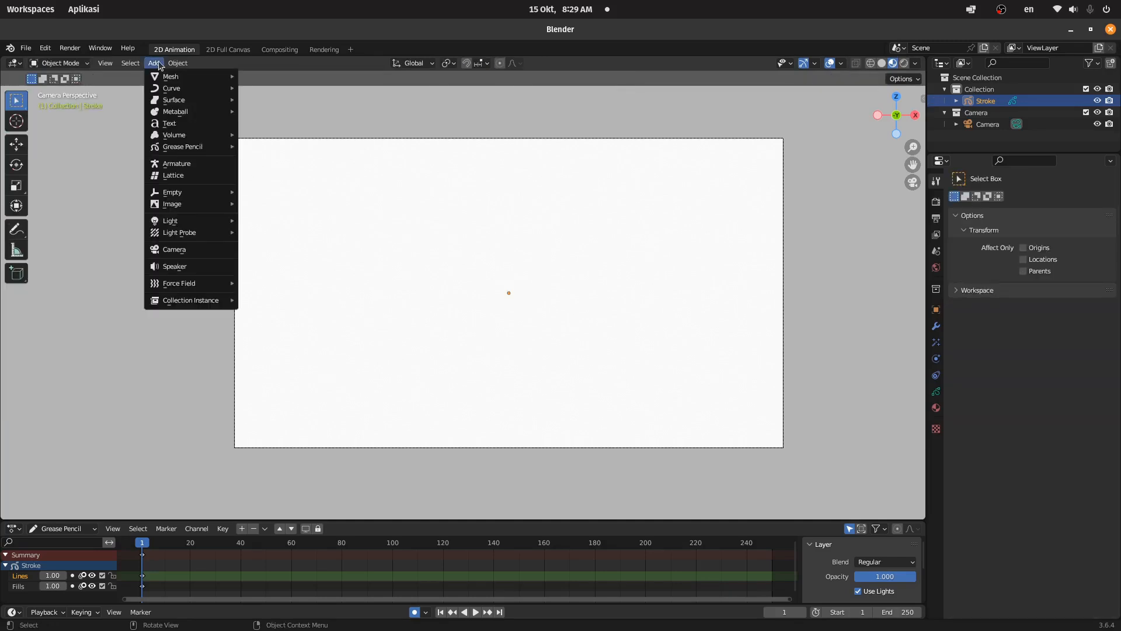
mouse_move(178, 207)
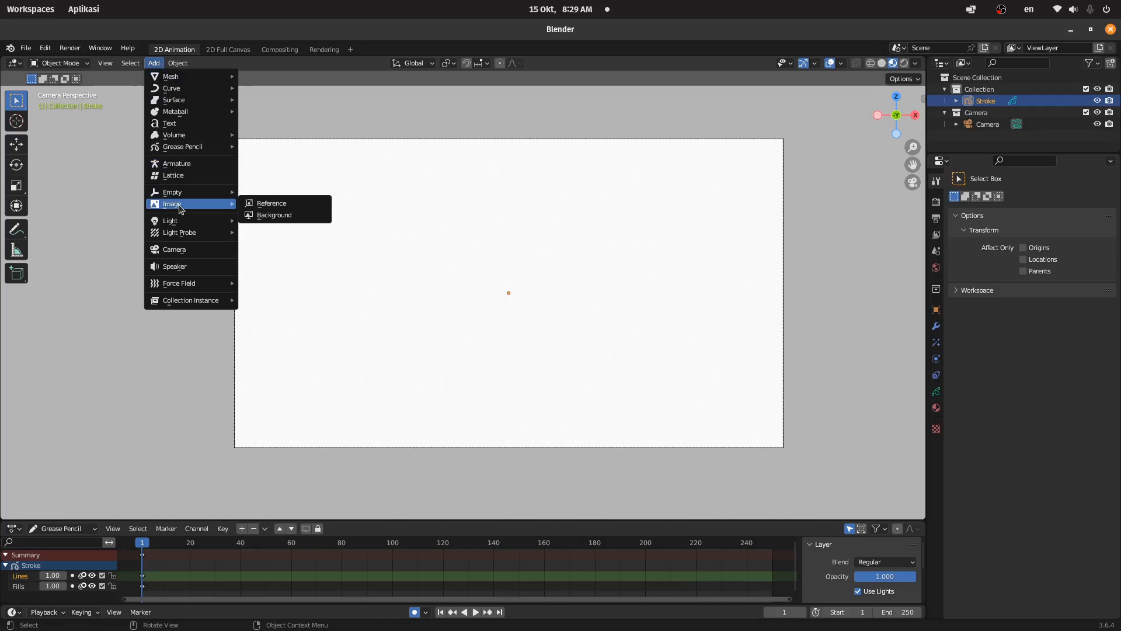
click(303, 208)
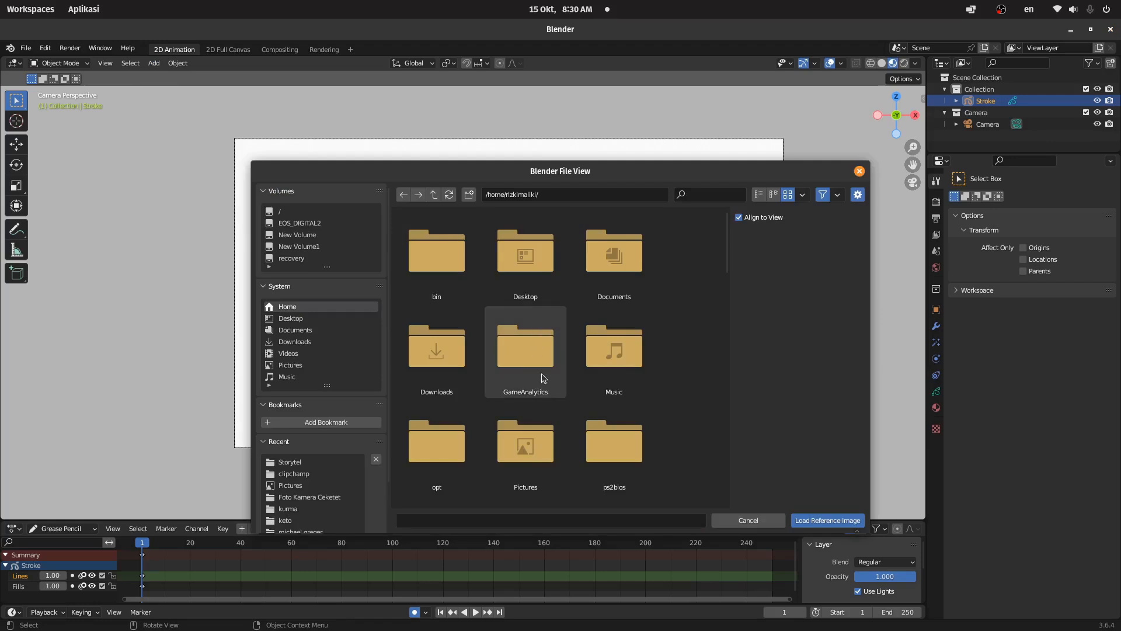
click(338, 486)
scroll(552, 403, down, 5)
click(710, 194)
text(kar)
click(432, 274)
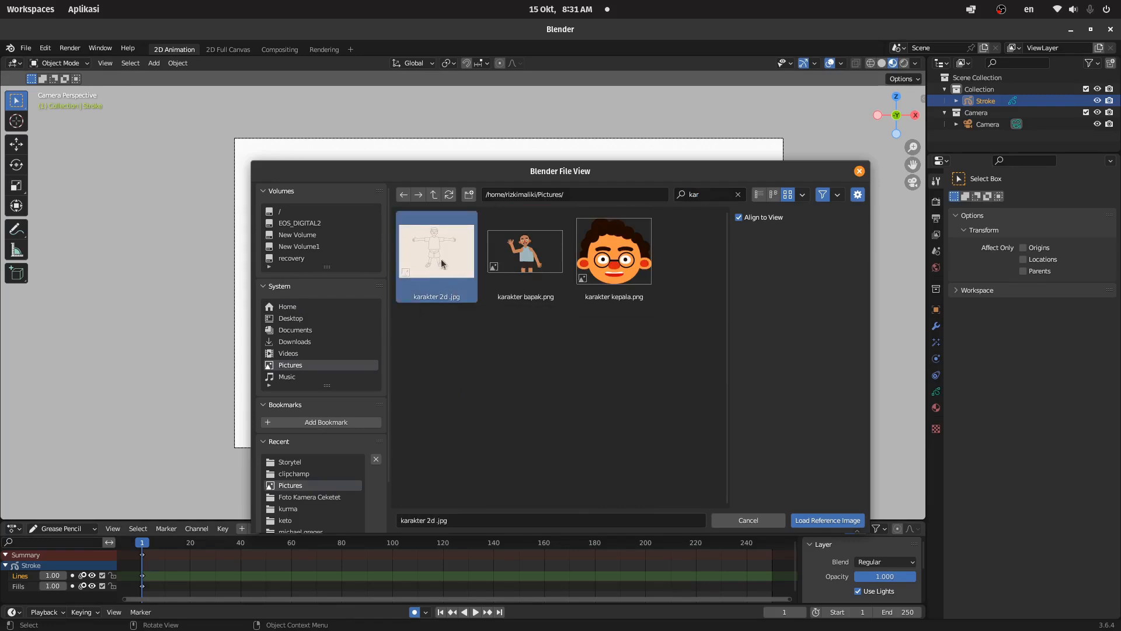
click(827, 521)
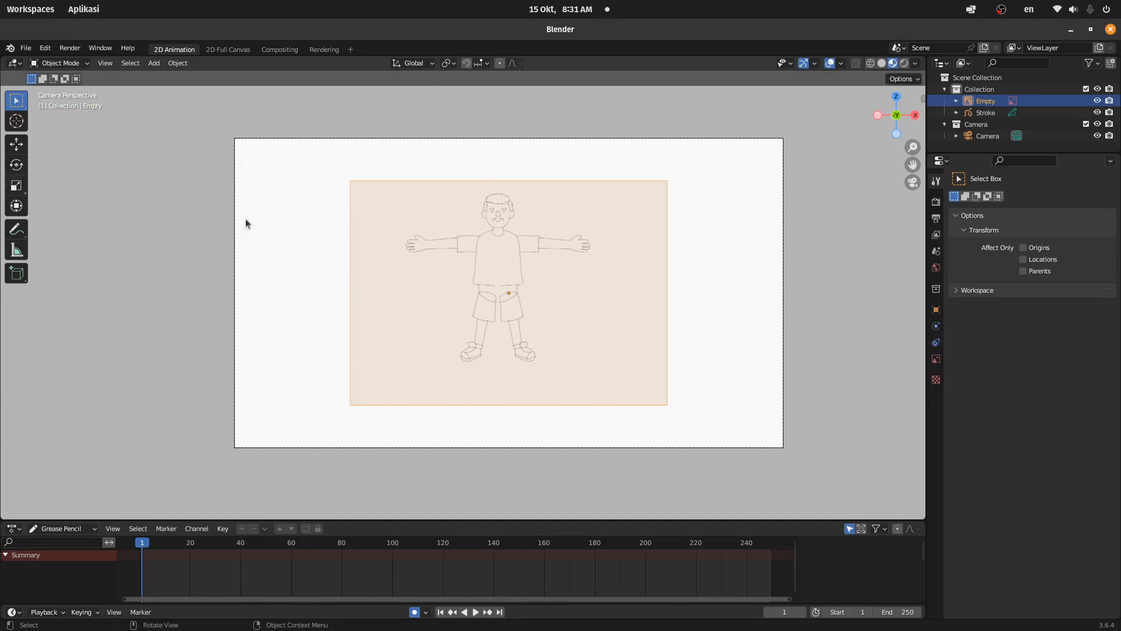
- Scale up the reference image evenly until it almost fills the height of the camera frame
click(13, 198)
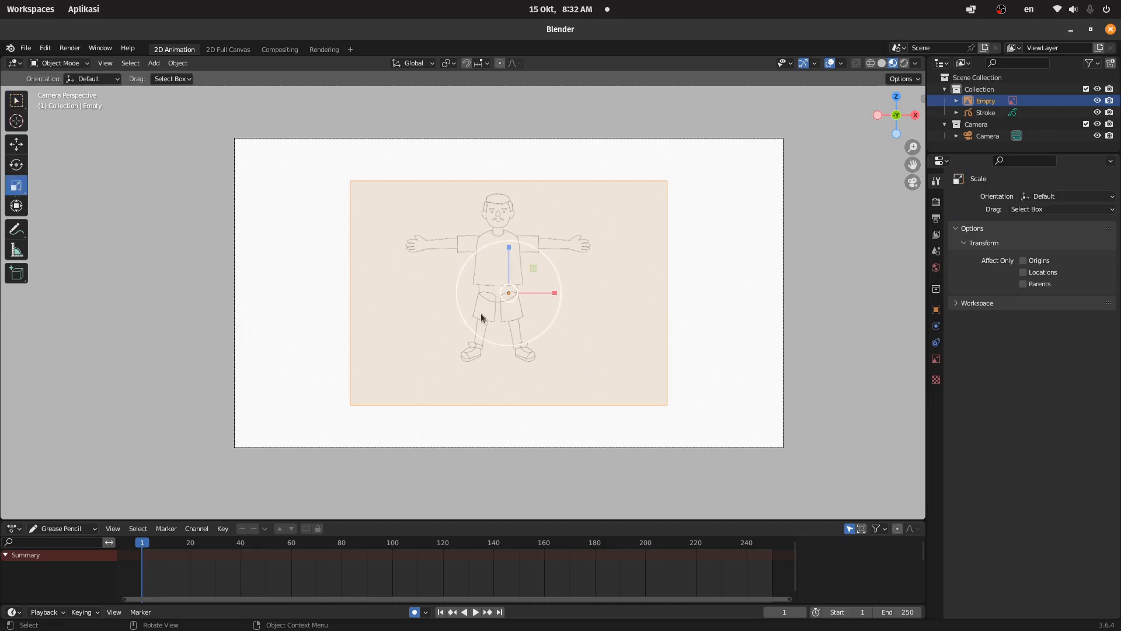
drag(530, 327, 542, 323)
click(16, 101)
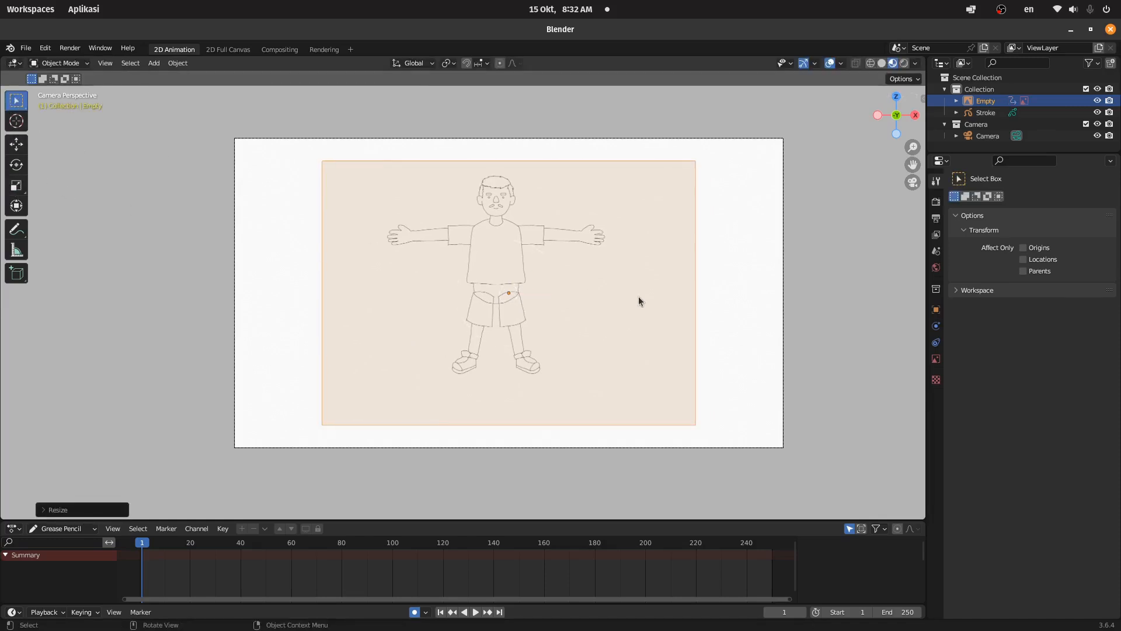
key(s)
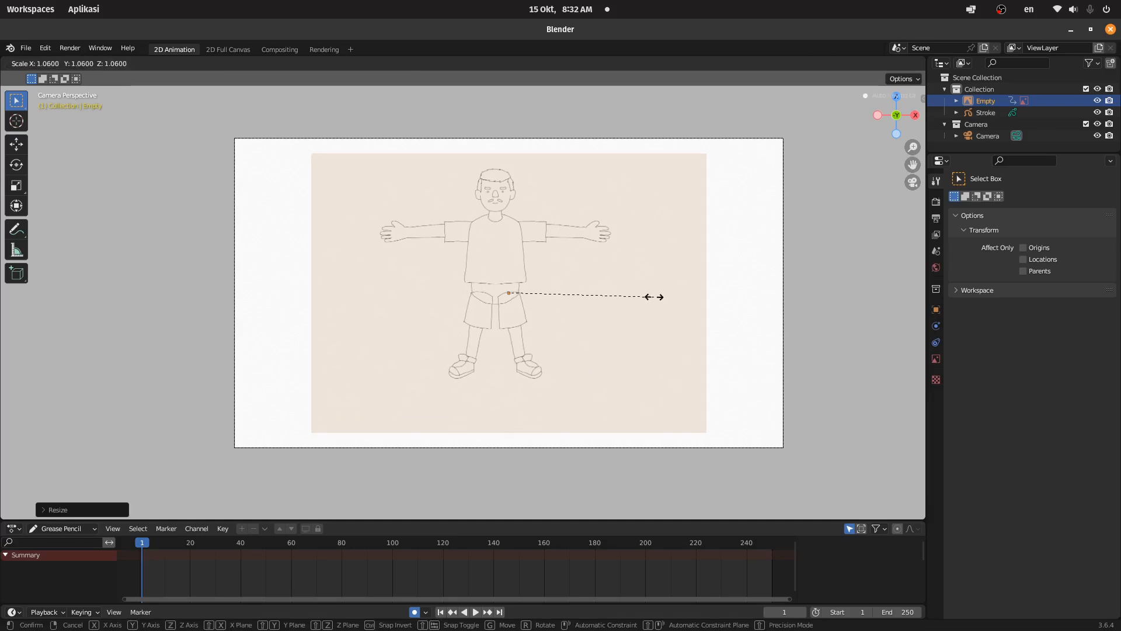
click(653, 295)
key(s)
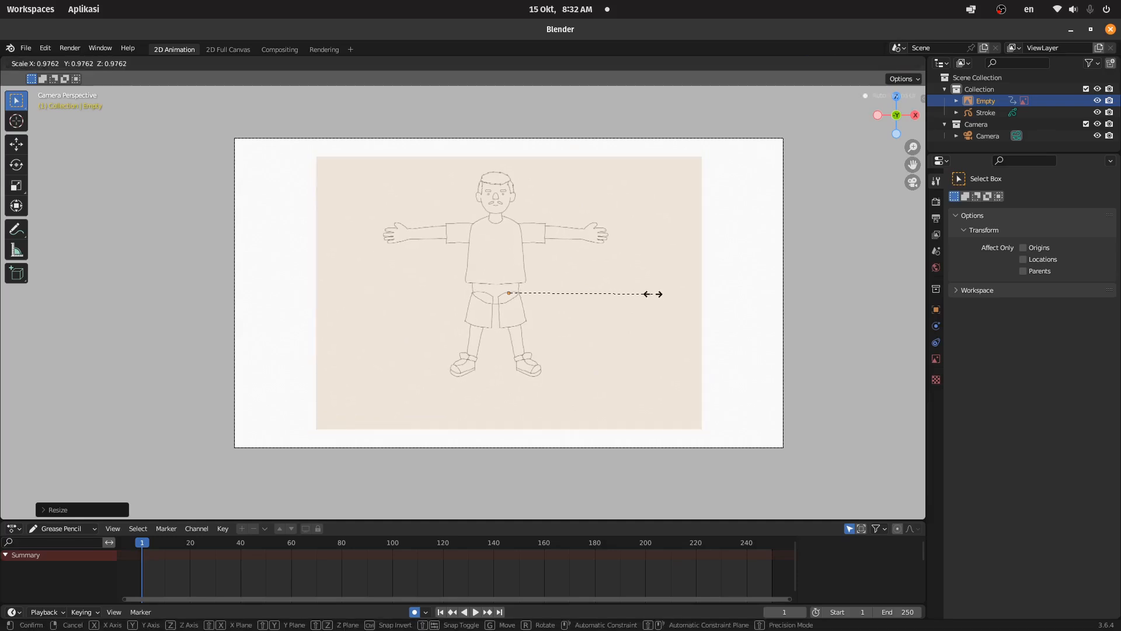
click(678, 296)
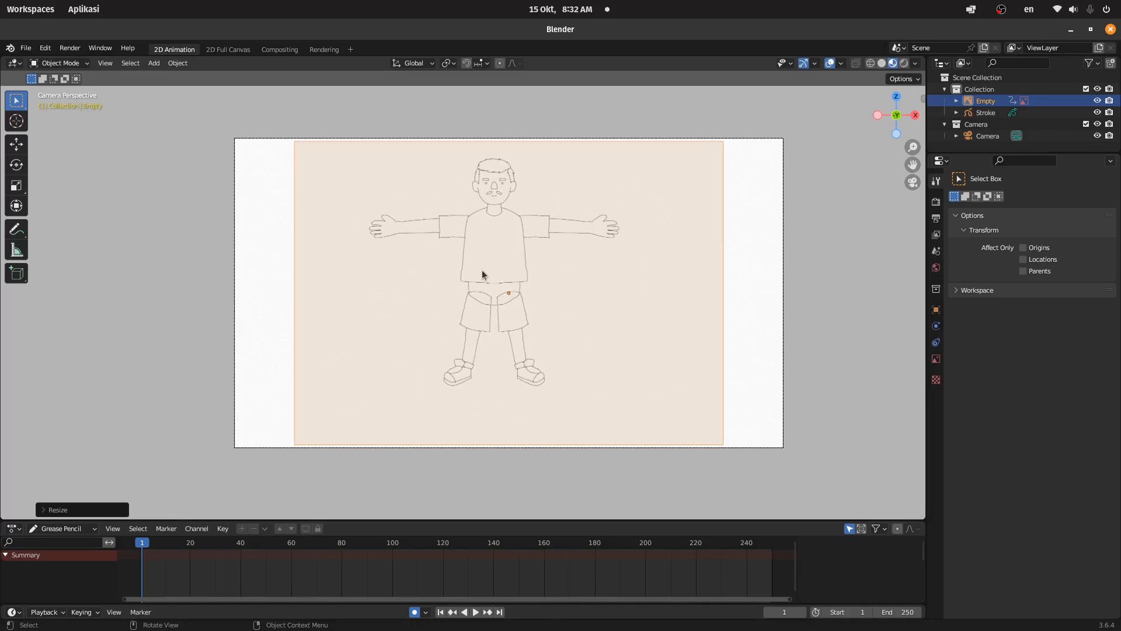
- Move the reference image slightly along the X axis and a little downward along Z to center the character, and deselect it
click(17, 150)
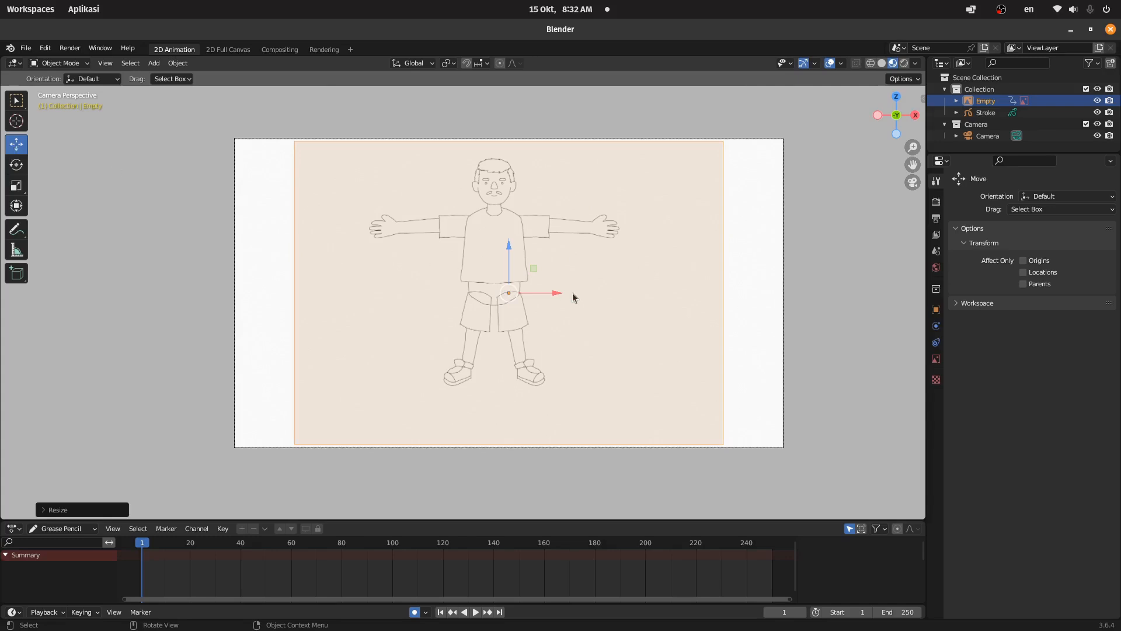
drag(561, 295, 571, 297)
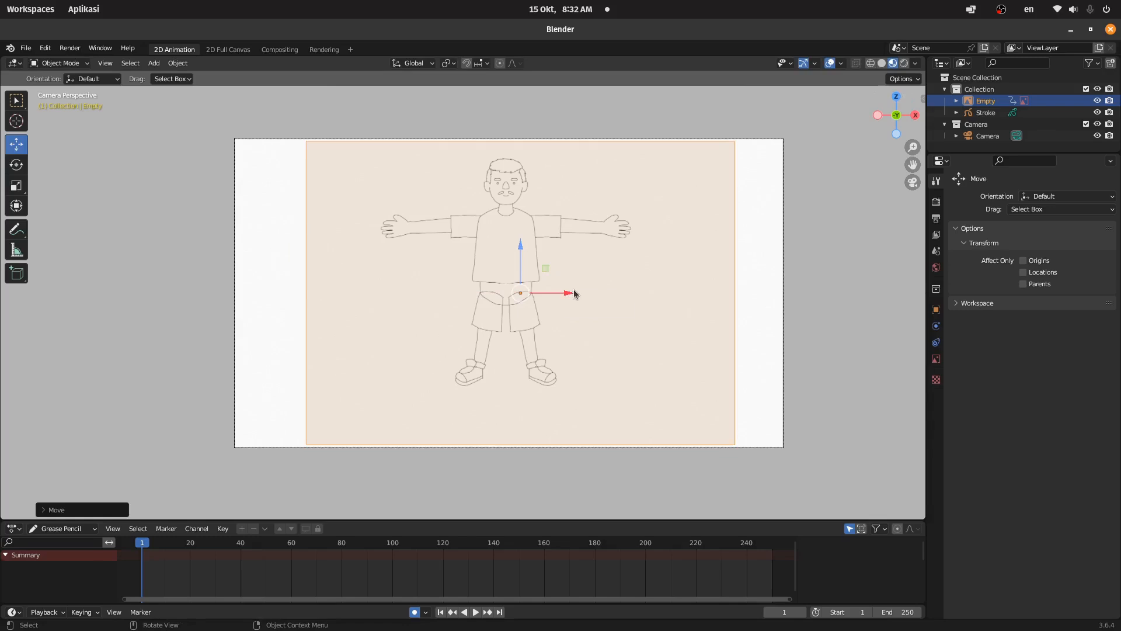
drag(572, 292, 576, 287)
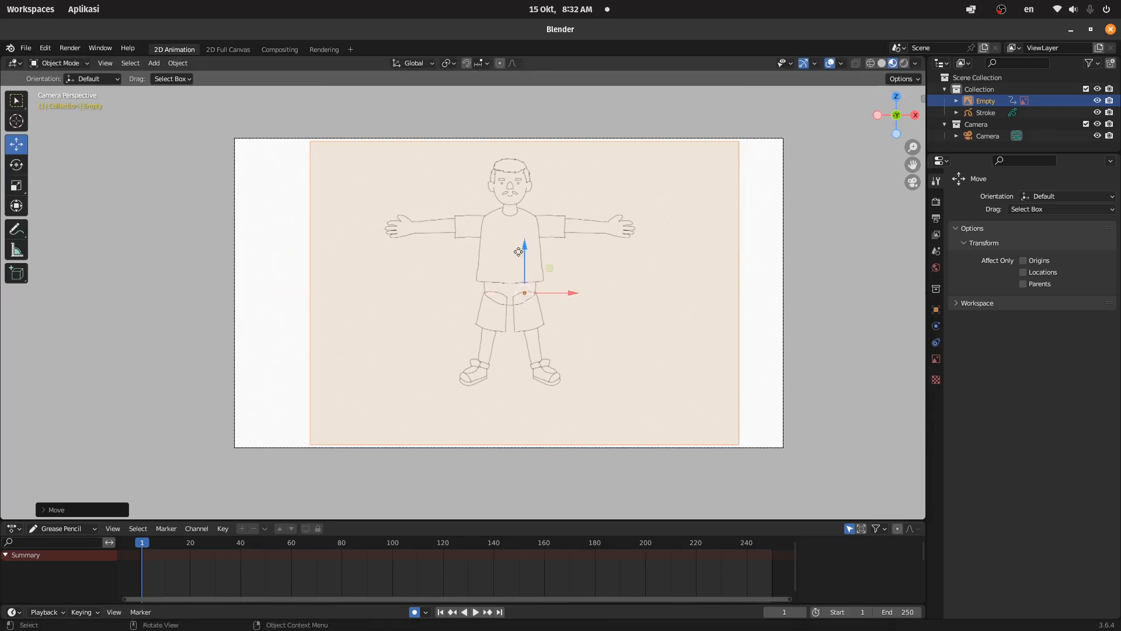
drag(521, 249, 522, 253)
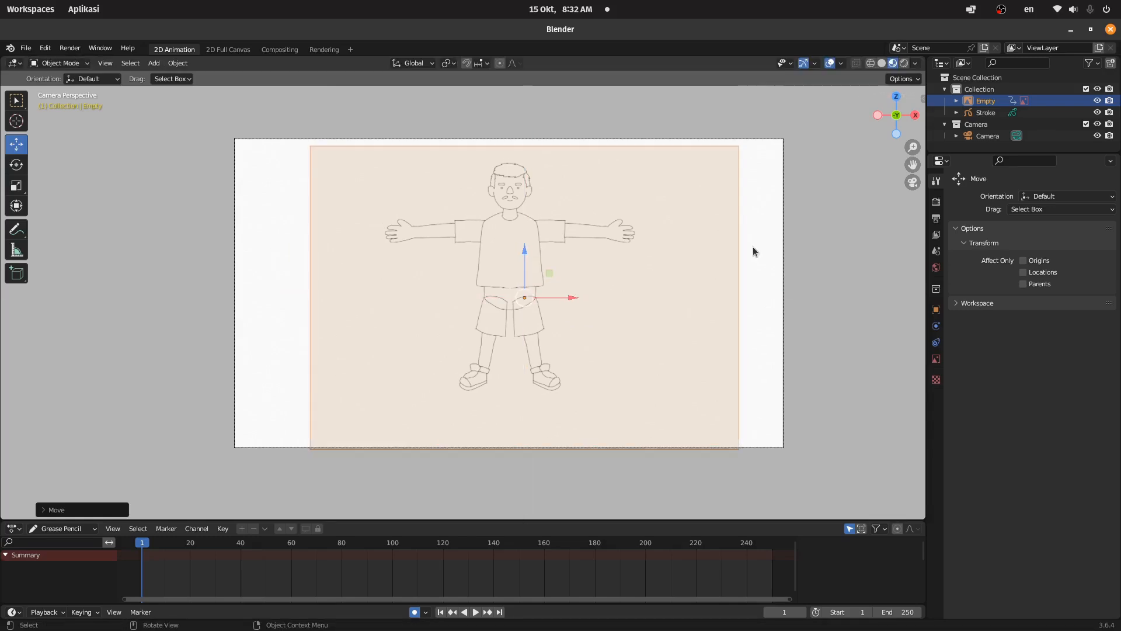
click(753, 248)
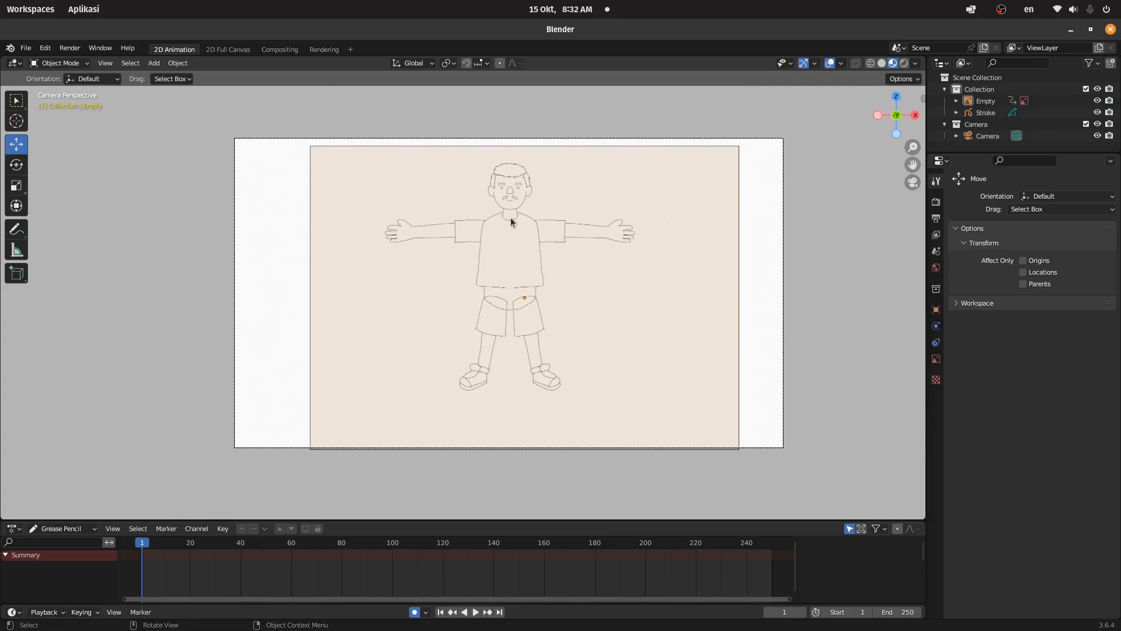
scroll(510, 217, up, 1)
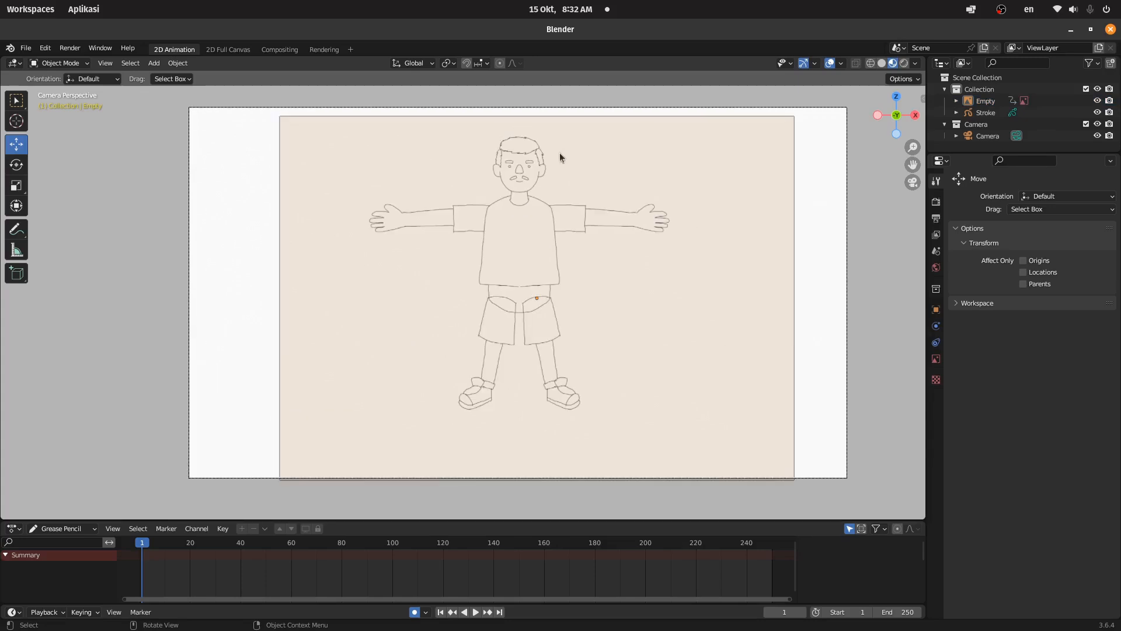
- Move the reference image backward along the Y axis, behind the drawing plane, and return to the camera view
click(16, 105)
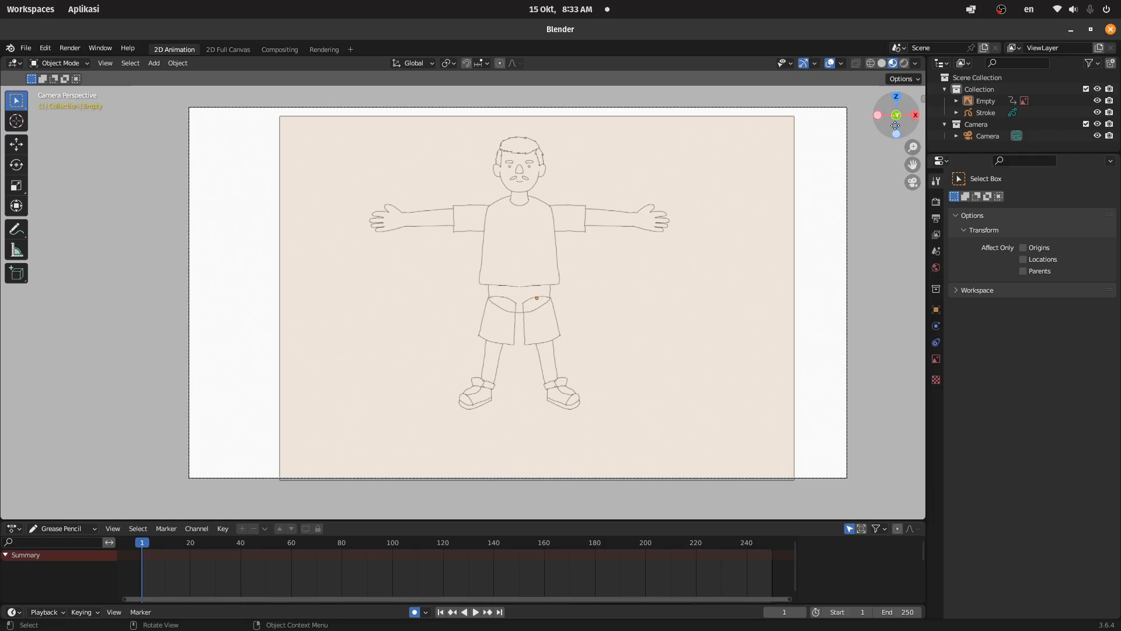
drag(898, 128, 645, 188)
scroll(644, 188, up, 1)
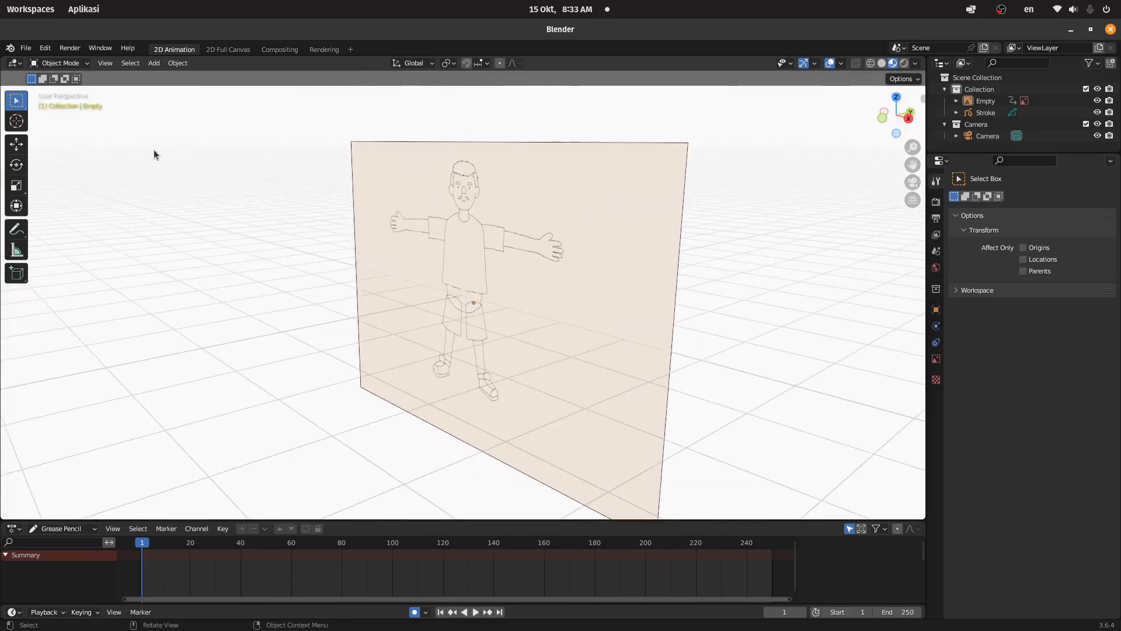
click(16, 145)
click(535, 228)
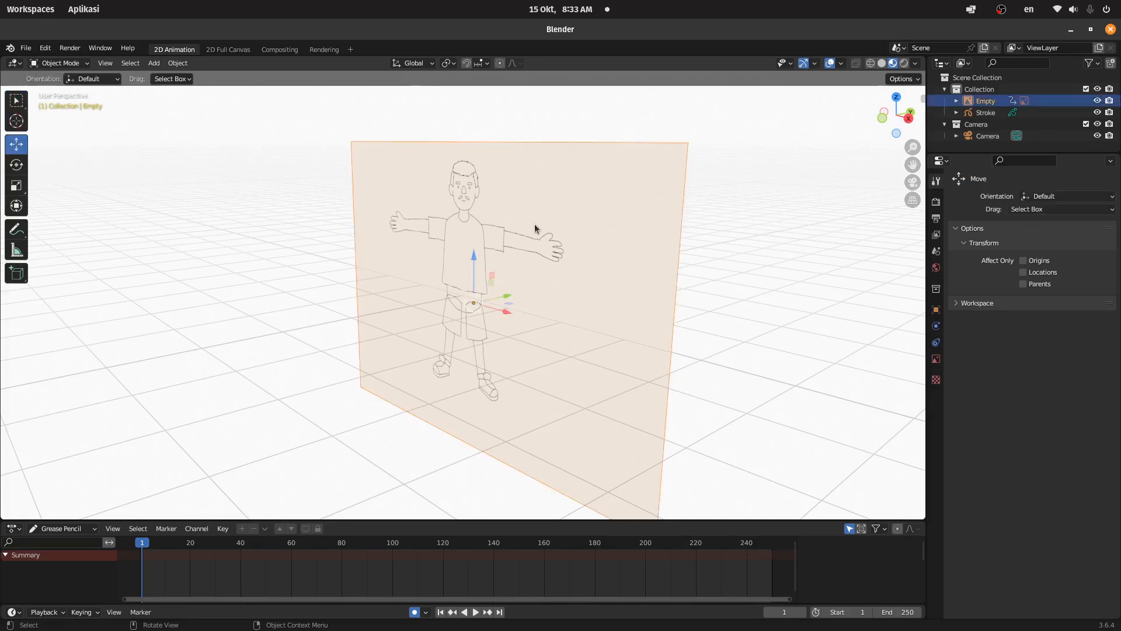
drag(508, 298, 530, 289)
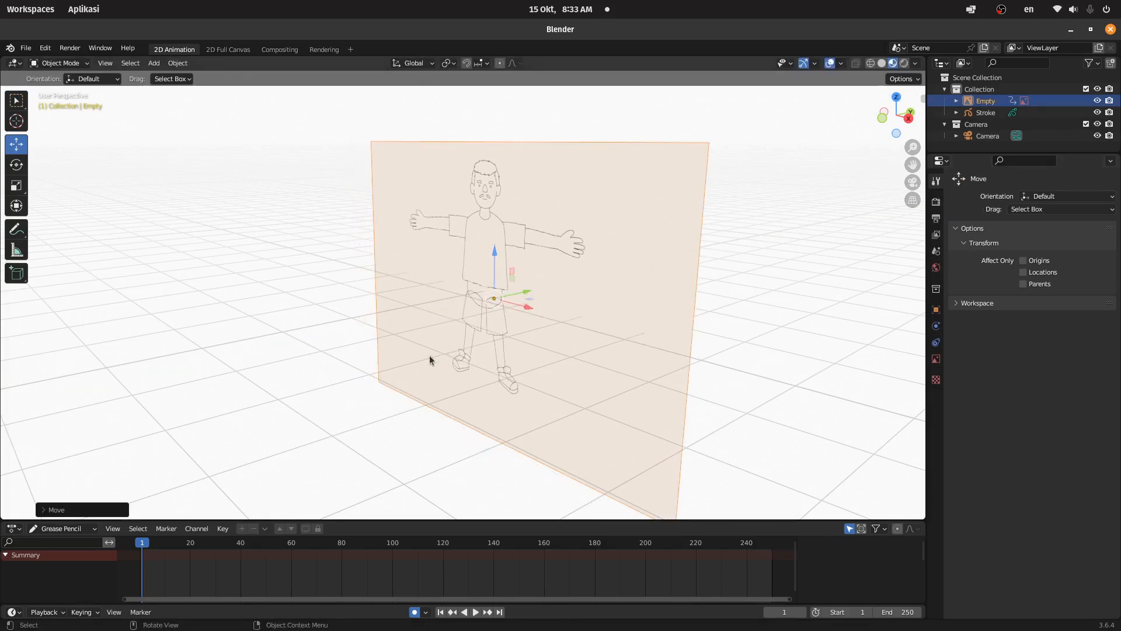
click(913, 183)
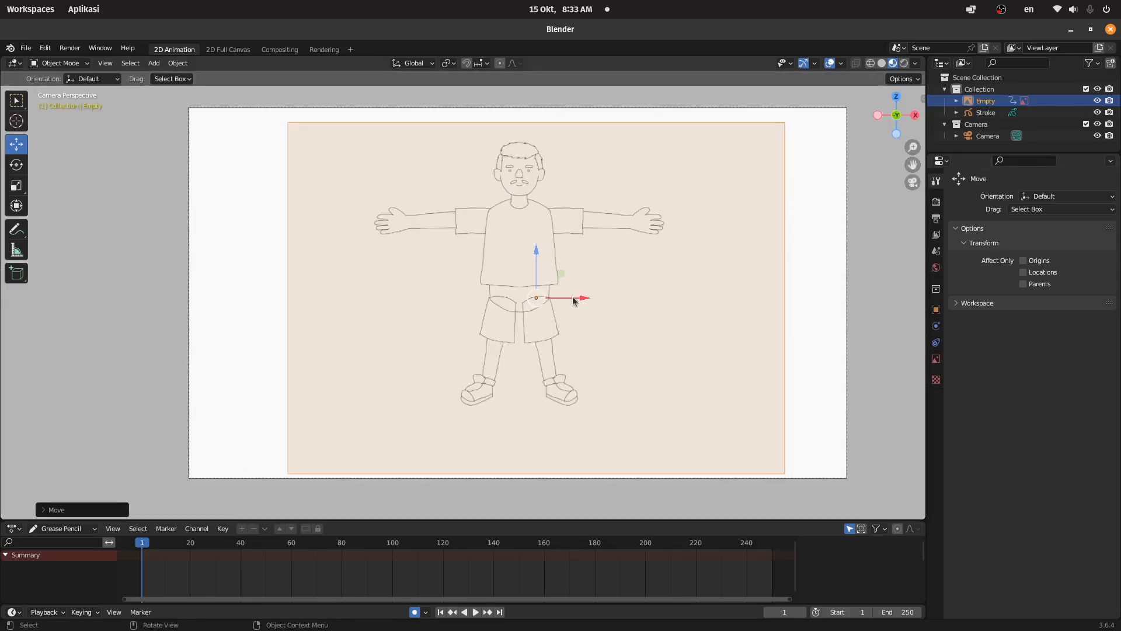
- Enlarge the reference image again until it extends slightly beyond the upper and lower edges of the camera frame
key(w)
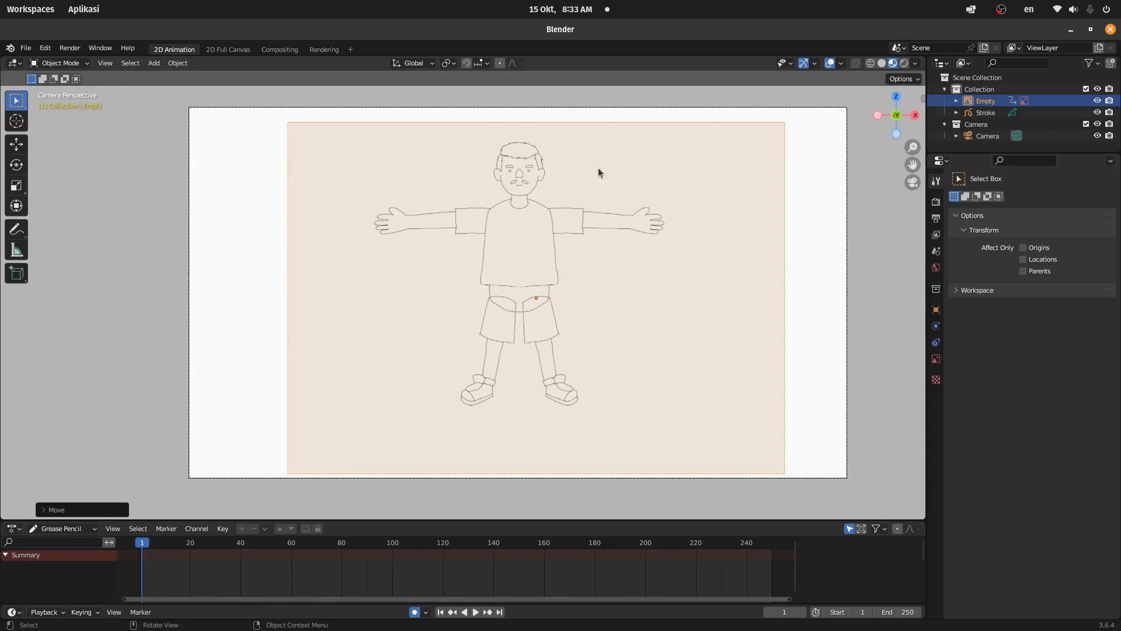
key(s)
click(669, 272)
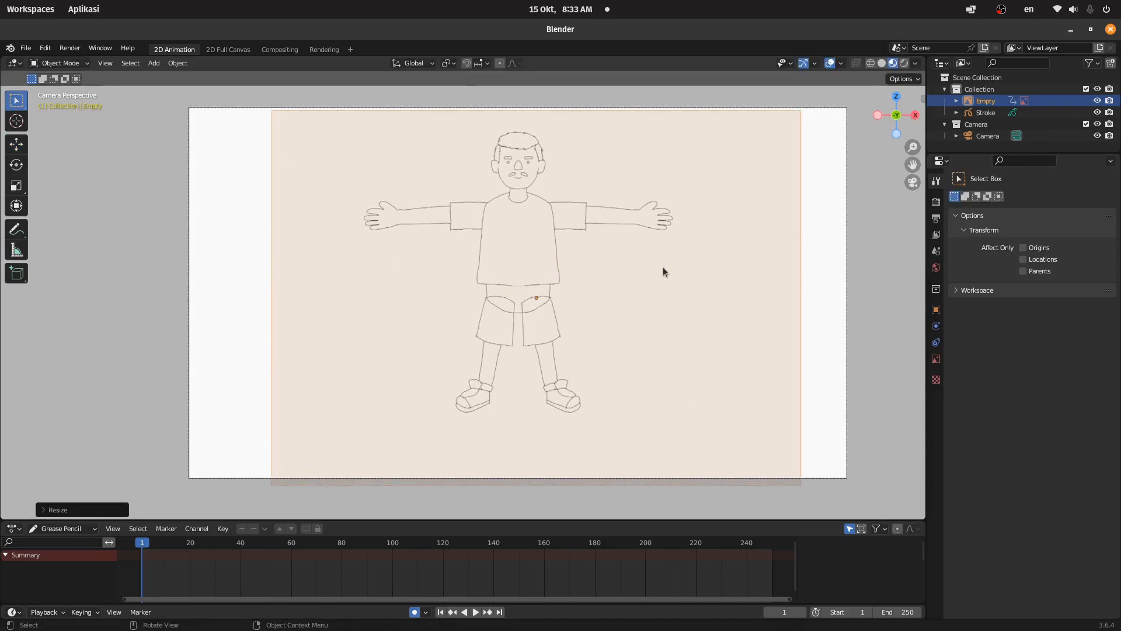
key(ctrl+z)
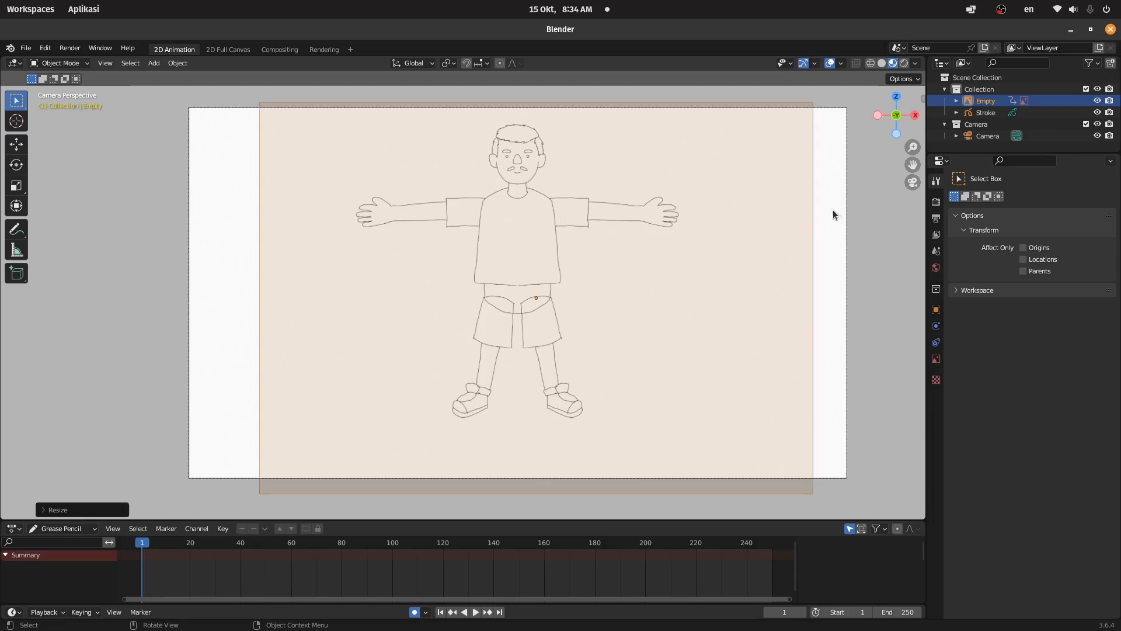
- Rename the Stroke grease pencil object to Kepala and show its object properties
click(990, 109)
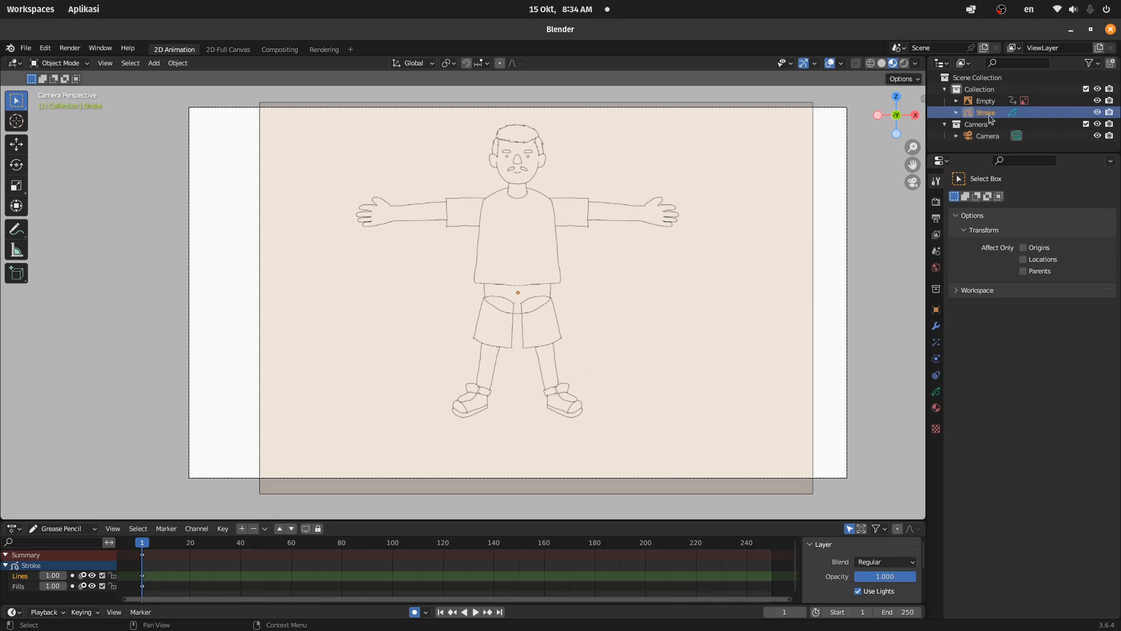
double_click(989, 114)
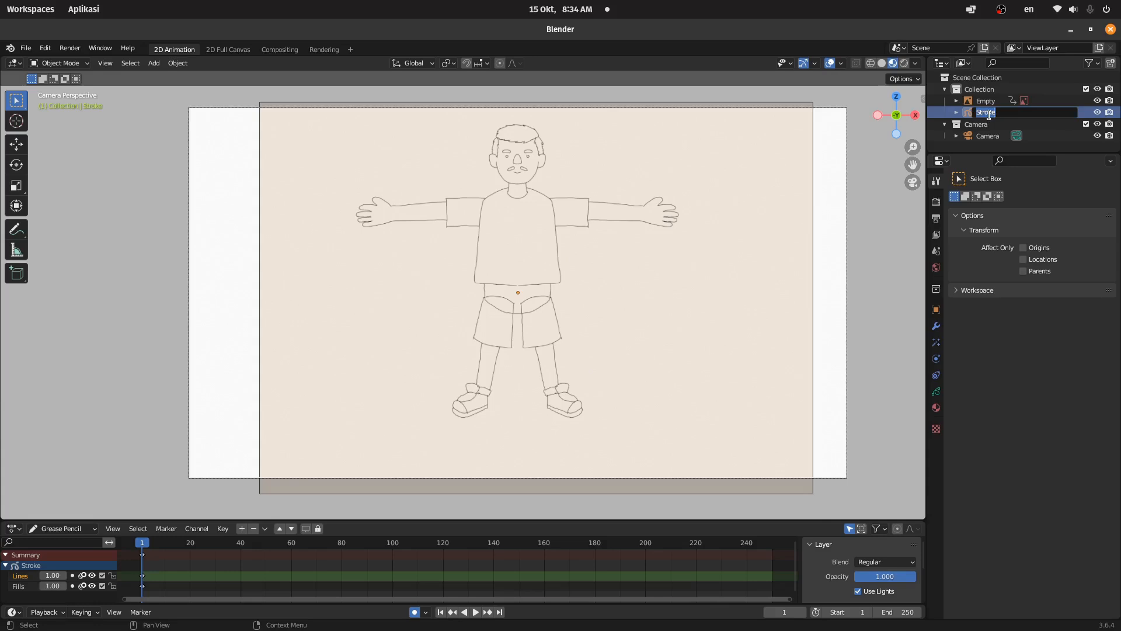
text(Kepala)
key(Return)
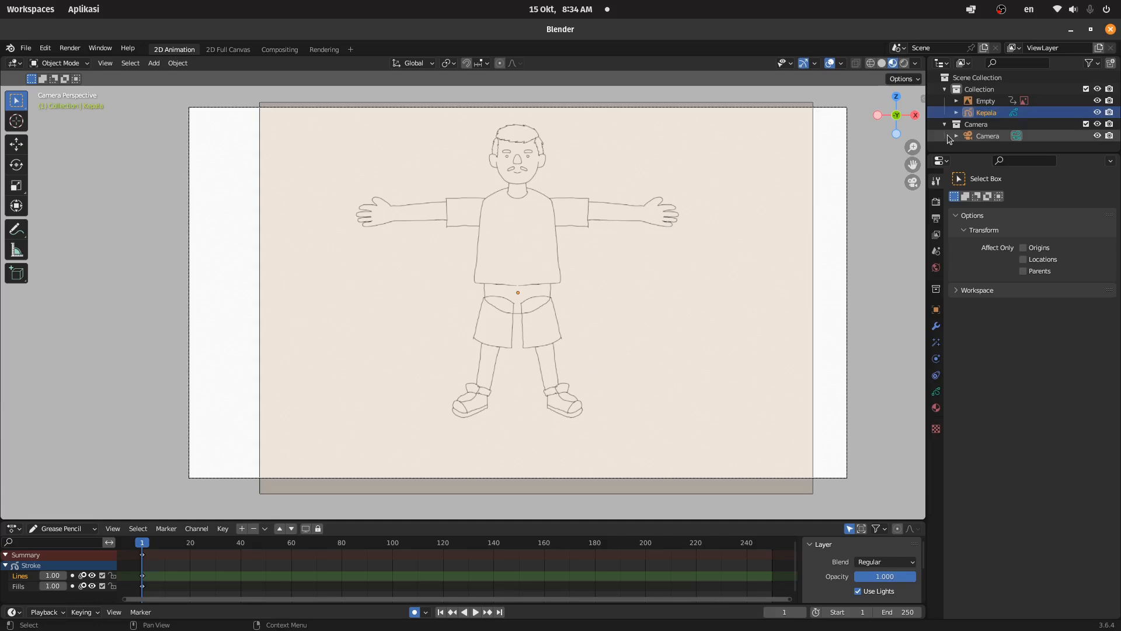
click(975, 113)
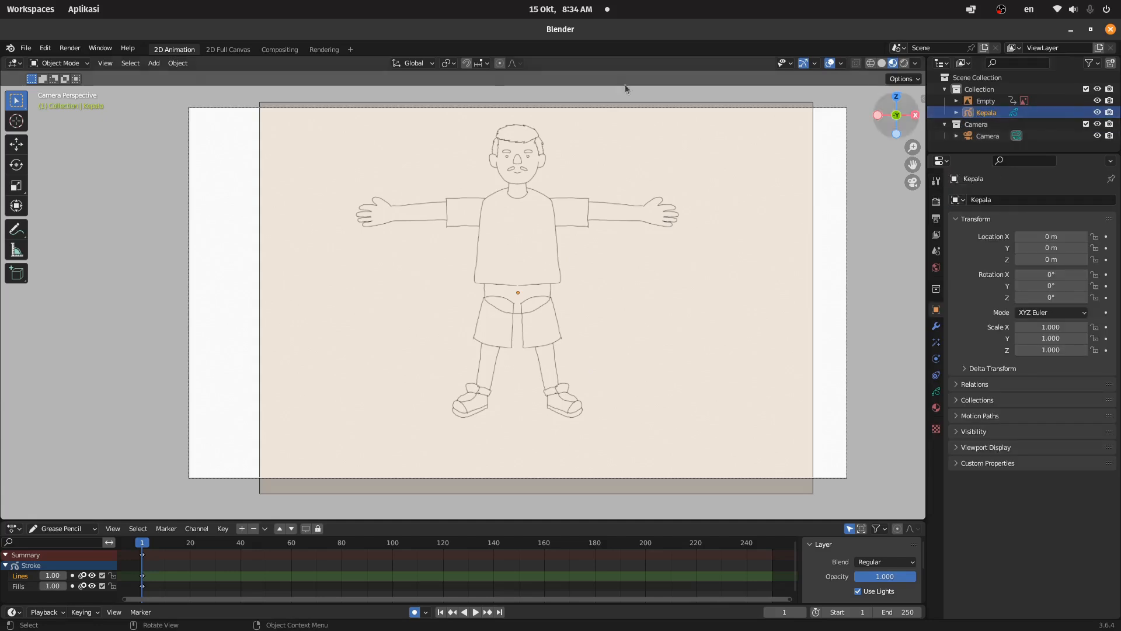
- Switch the Kepala grease pencil object to Draw Mode and frame the character's head closely for tracing
click(60, 63)
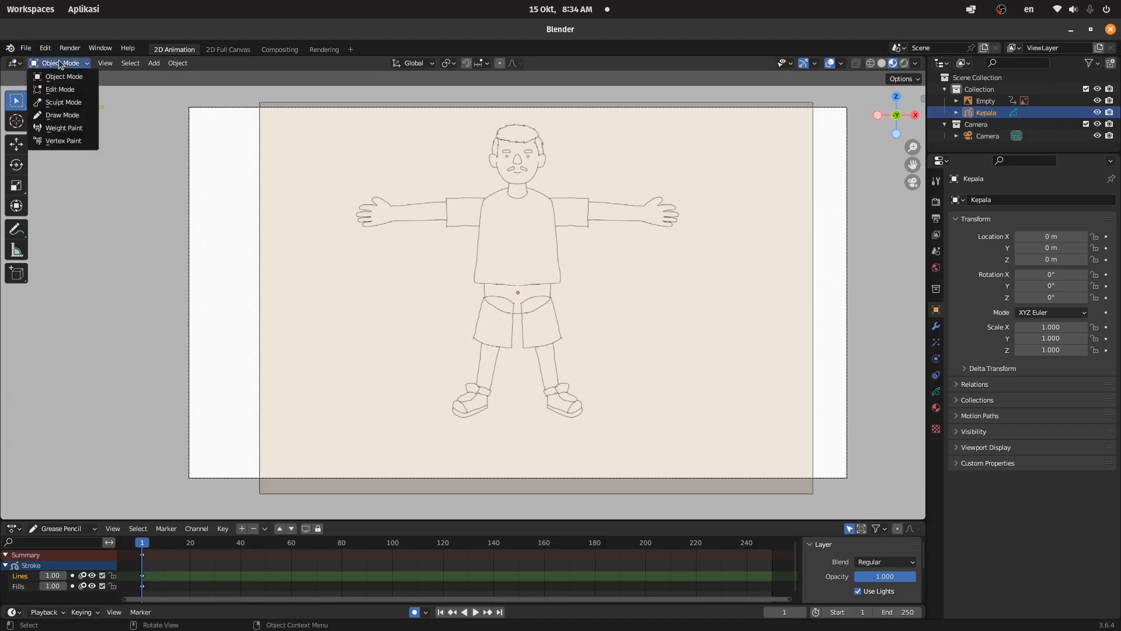
click(65, 115)
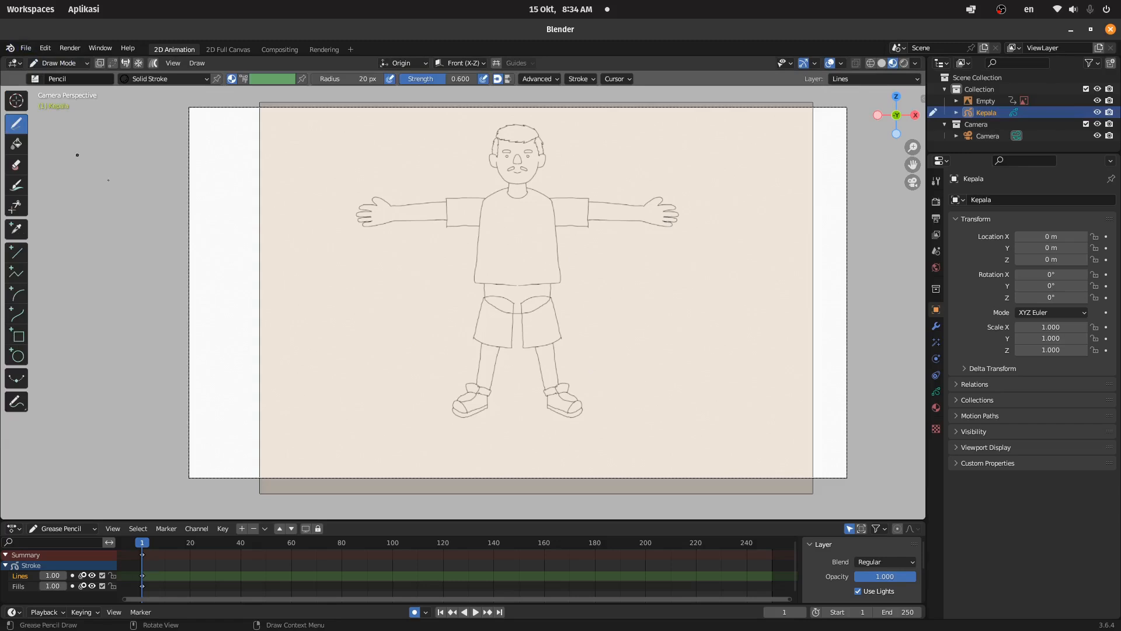
scroll(527, 150, up, 6)
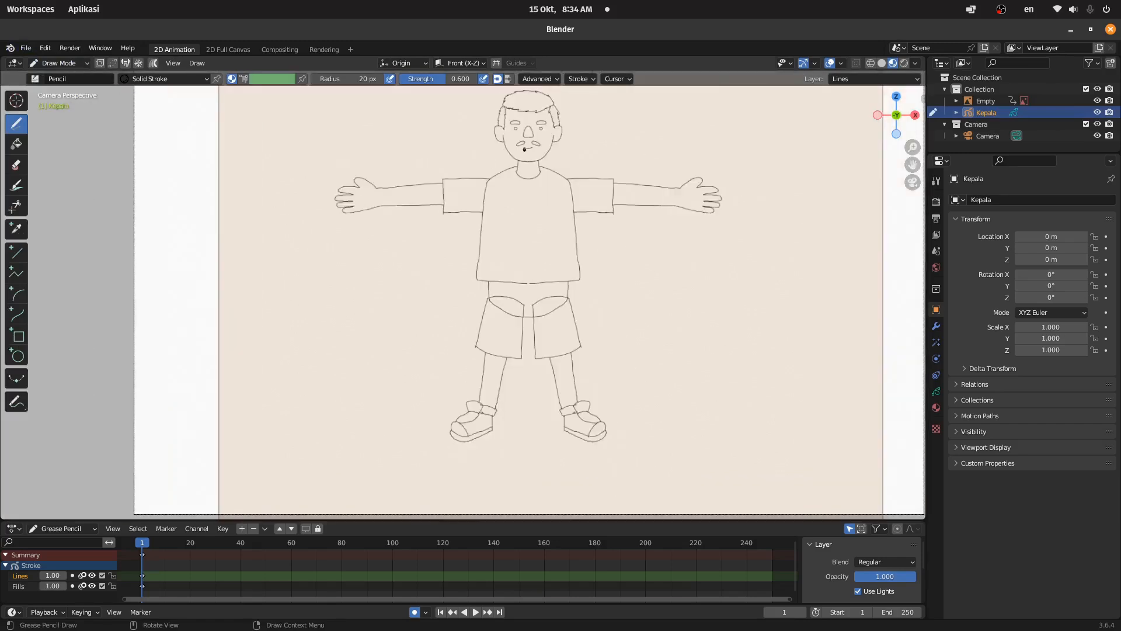
drag(914, 166, 841, 547)
scroll(786, 190, up, 2)
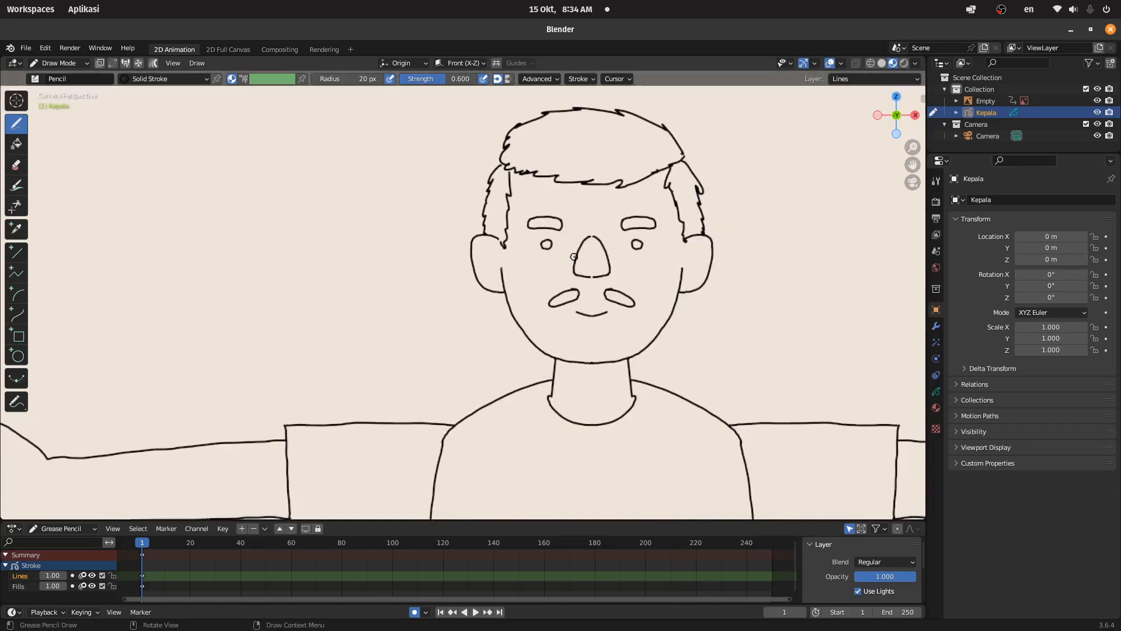
scroll(689, 229, up, 2)
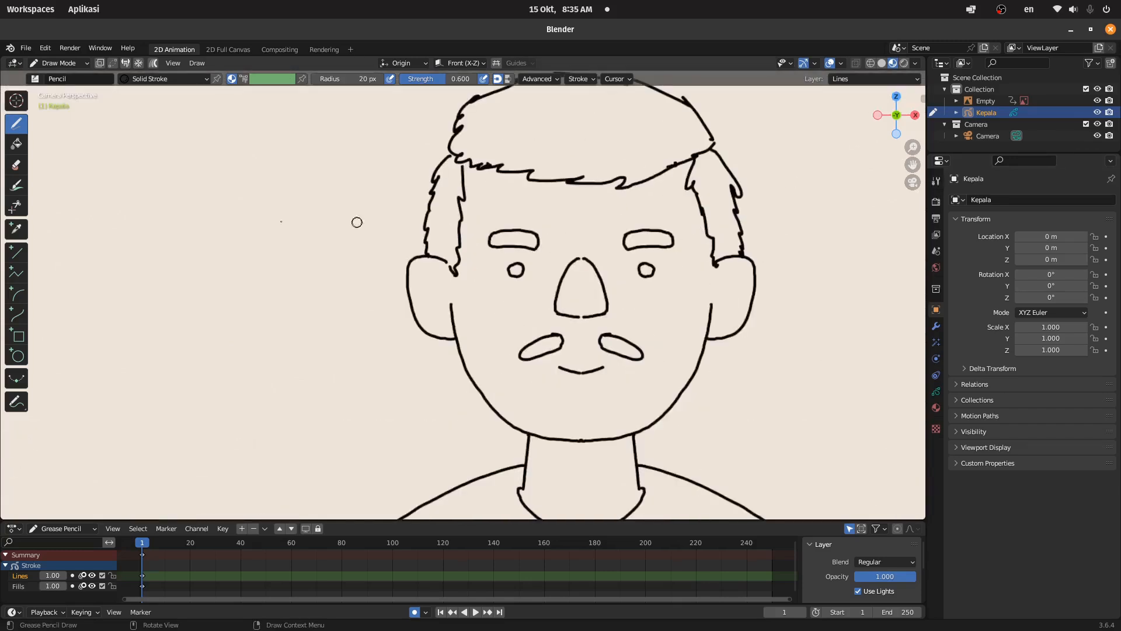
- Add a new material to the Kepala object and name it Kulit
click(938, 410)
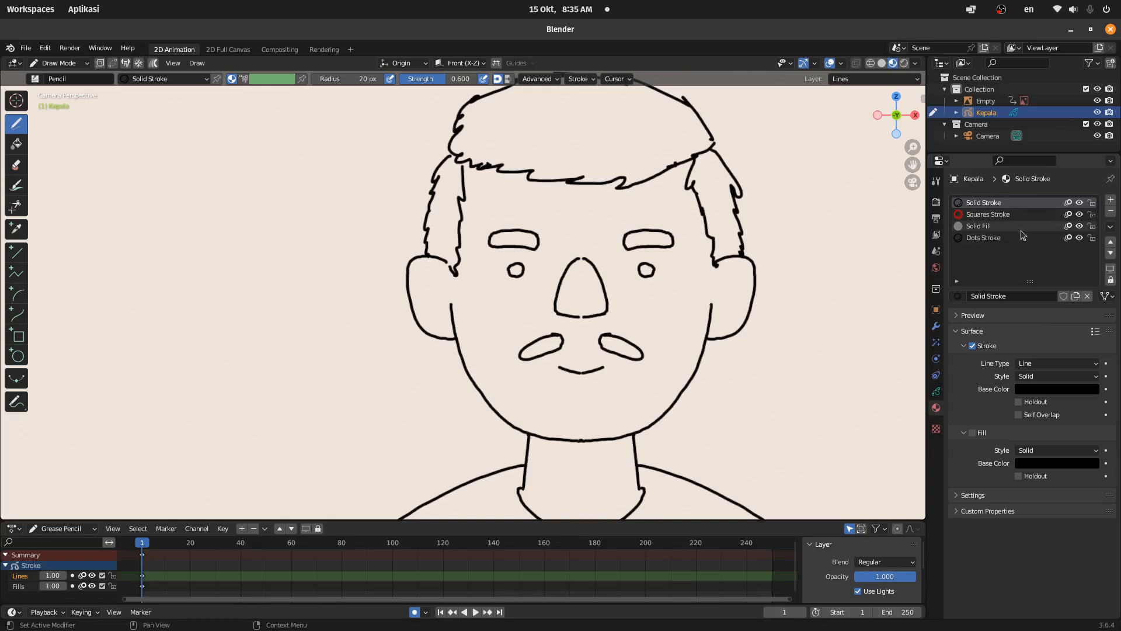
click(1111, 200)
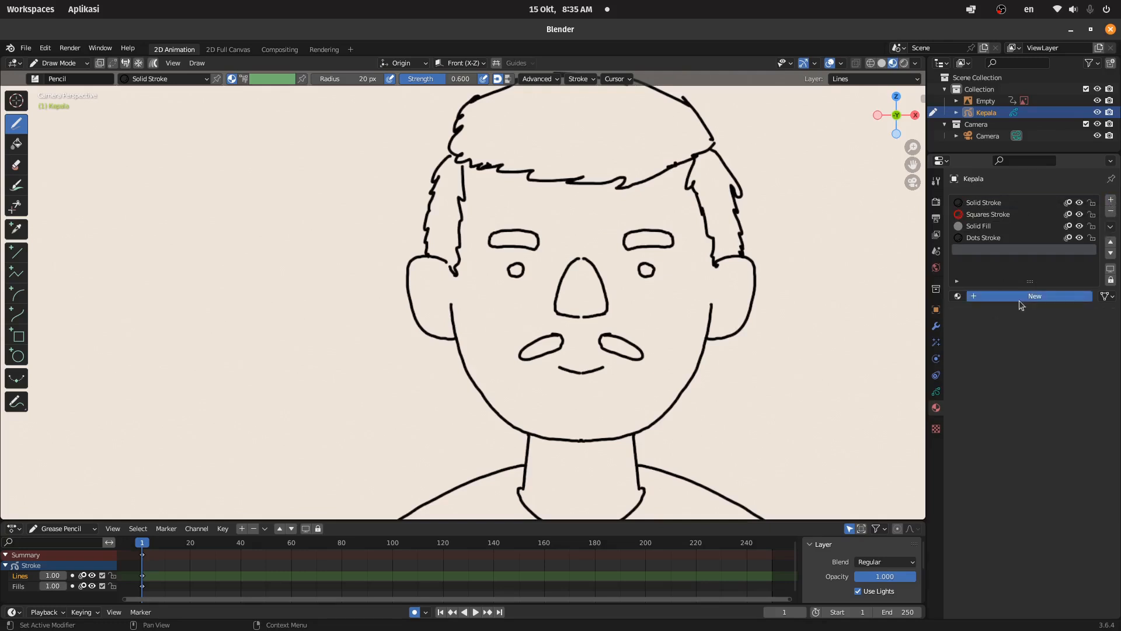
click(1019, 299)
double_click(986, 248)
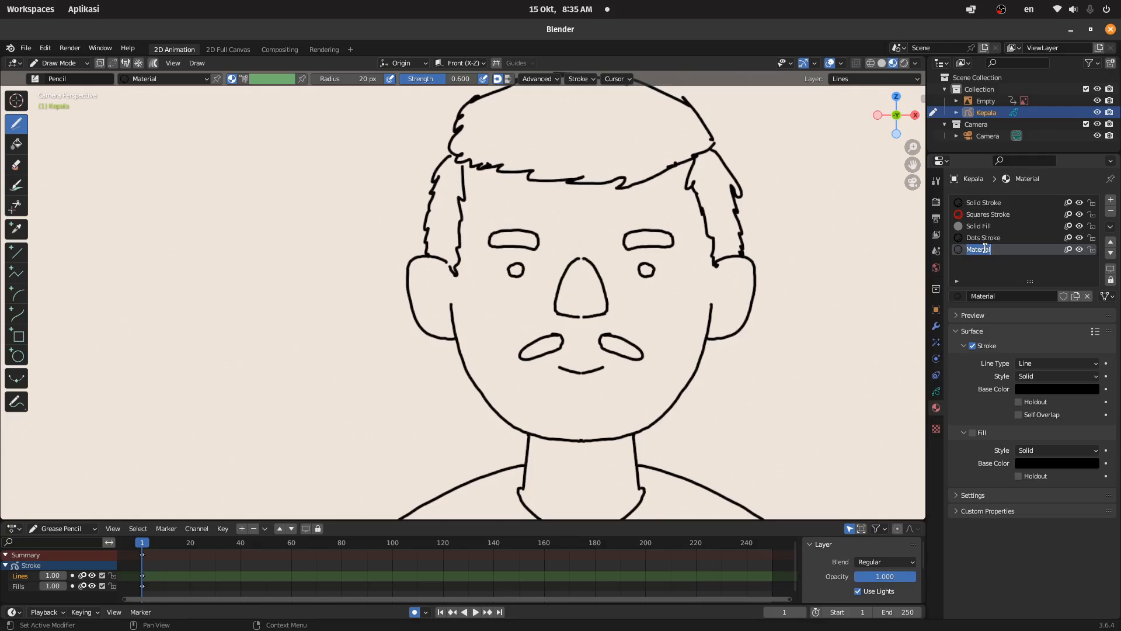
text(Kulit)
key(Return)
- Enable the fill on the Kulit material and set its base color to a light orange skin tone
click(973, 433)
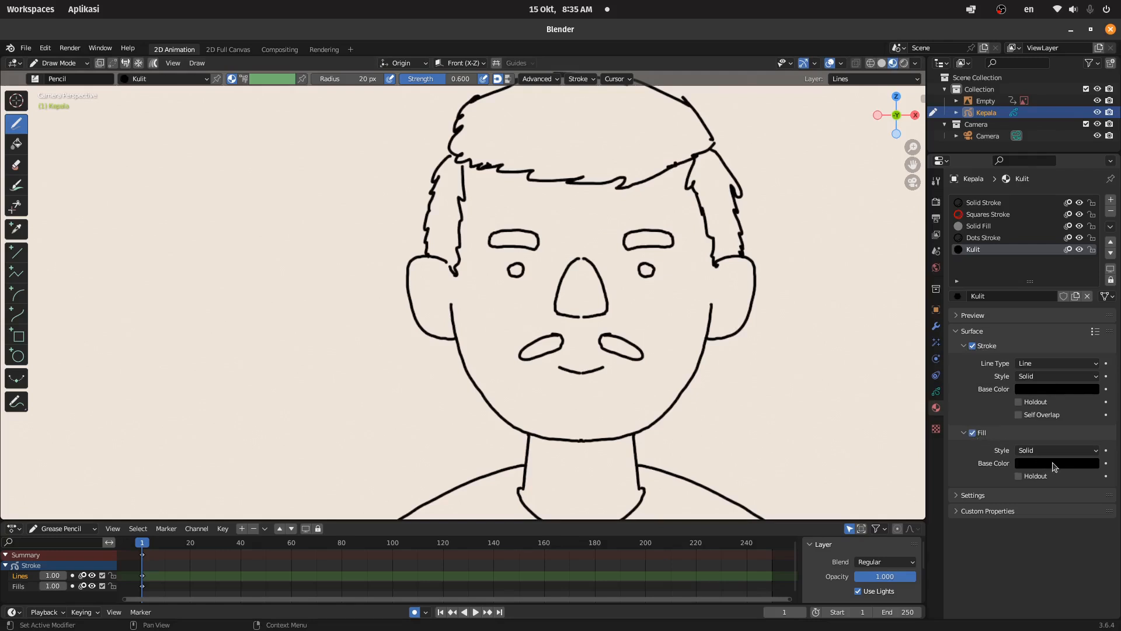
click(1054, 466)
click(1091, 354)
drag(1090, 354, 1090, 327)
click(1019, 354)
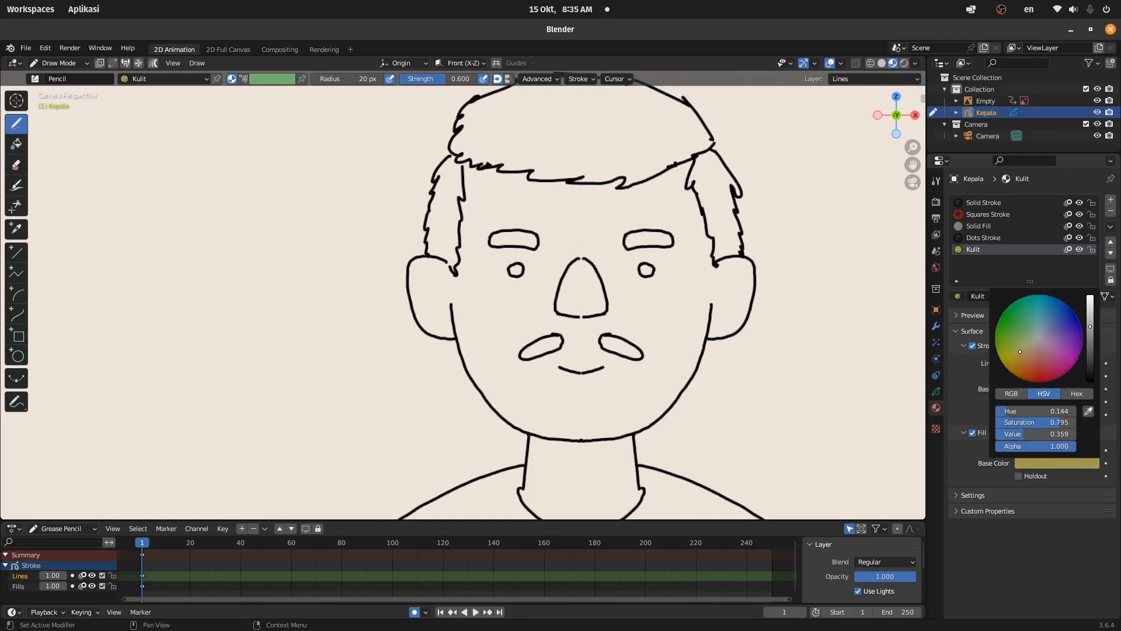
click(1042, 463)
drag(1090, 313, 1091, 304)
click(1032, 363)
click(1029, 356)
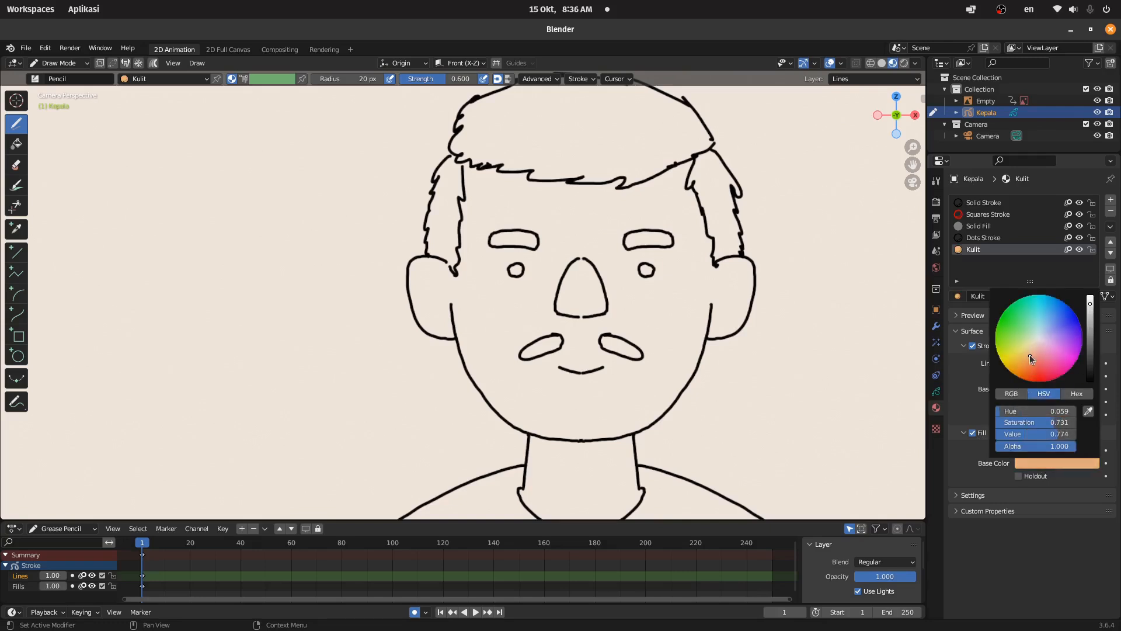
click(1028, 357)
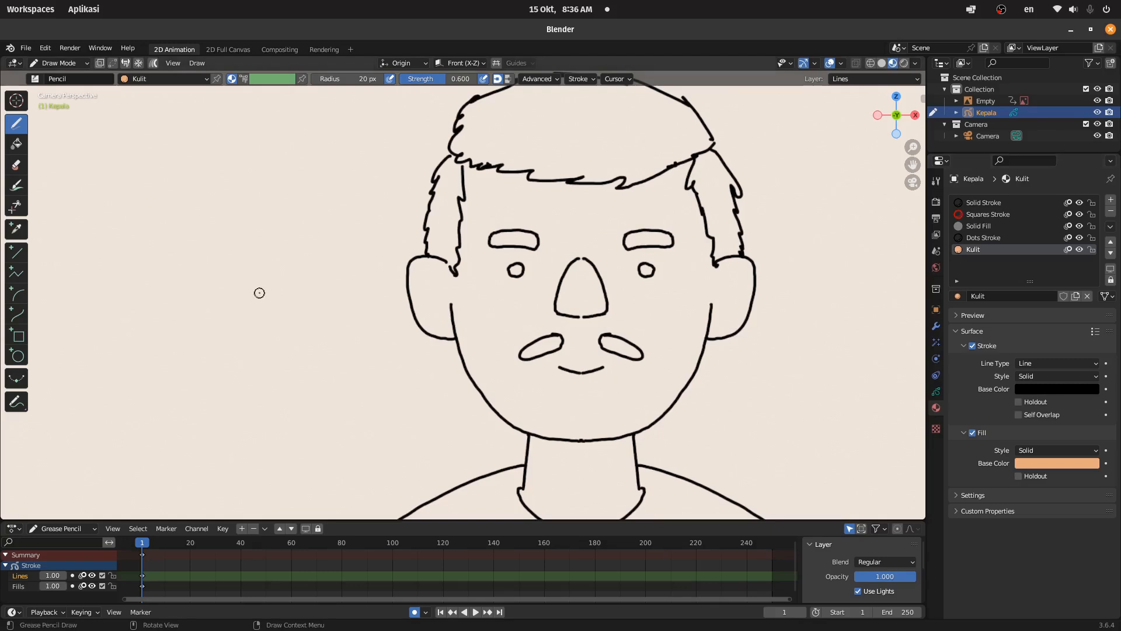
- Try a filled ellipse over the character's face with the Circle tool, adjust its corners to the outline, and undo it
click(18, 356)
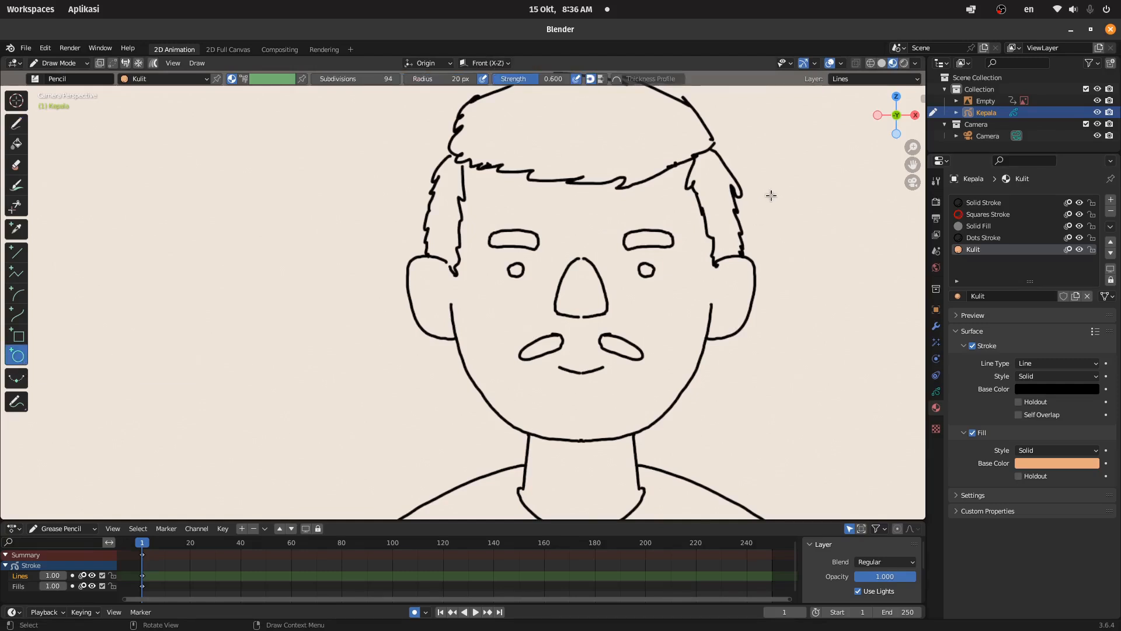
drag(723, 109, 450, 437)
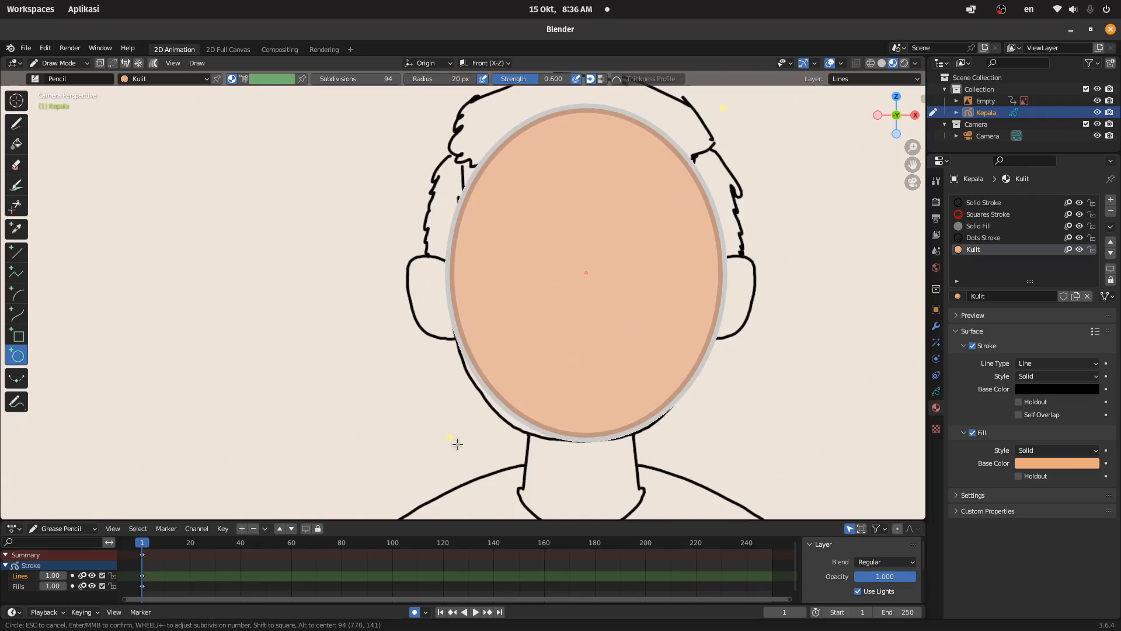
drag(724, 111, 735, 131)
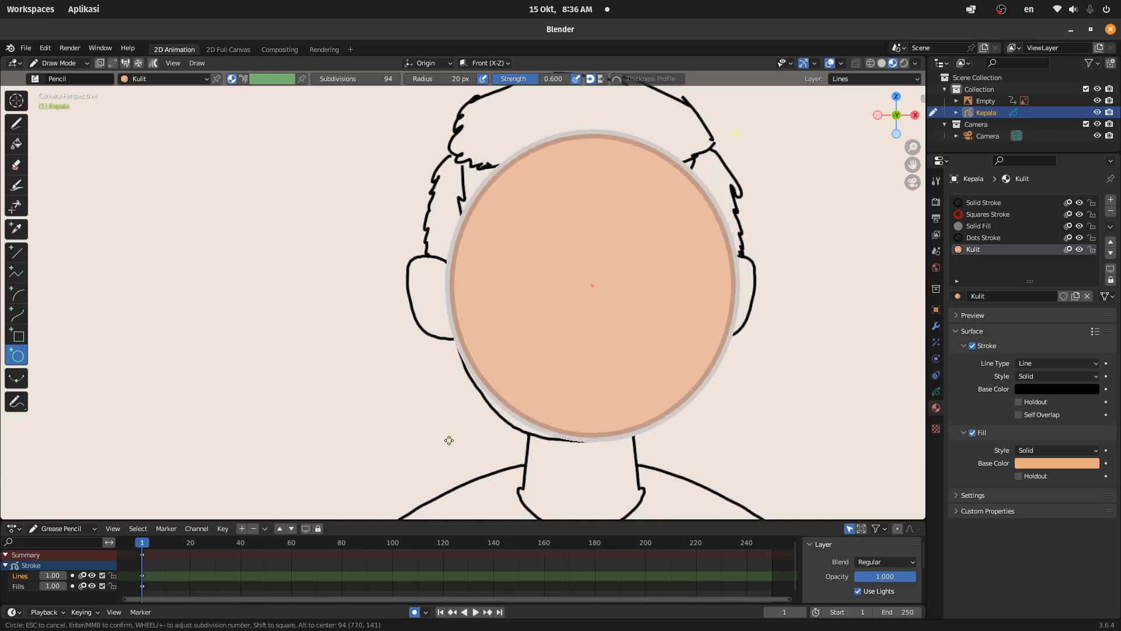
drag(450, 437, 446, 443)
drag(736, 132, 720, 116)
mouse_move(447, 444)
mouse_down()
mouse_move(455, 434)
mouse_move(444, 442)
mouse_up()
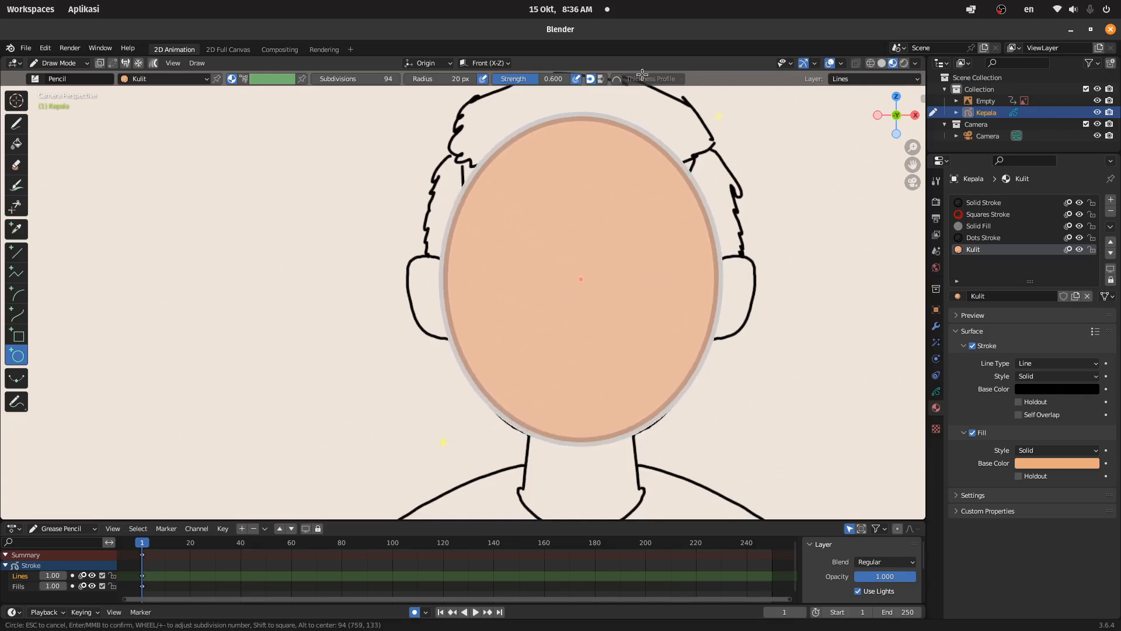
key(Return)
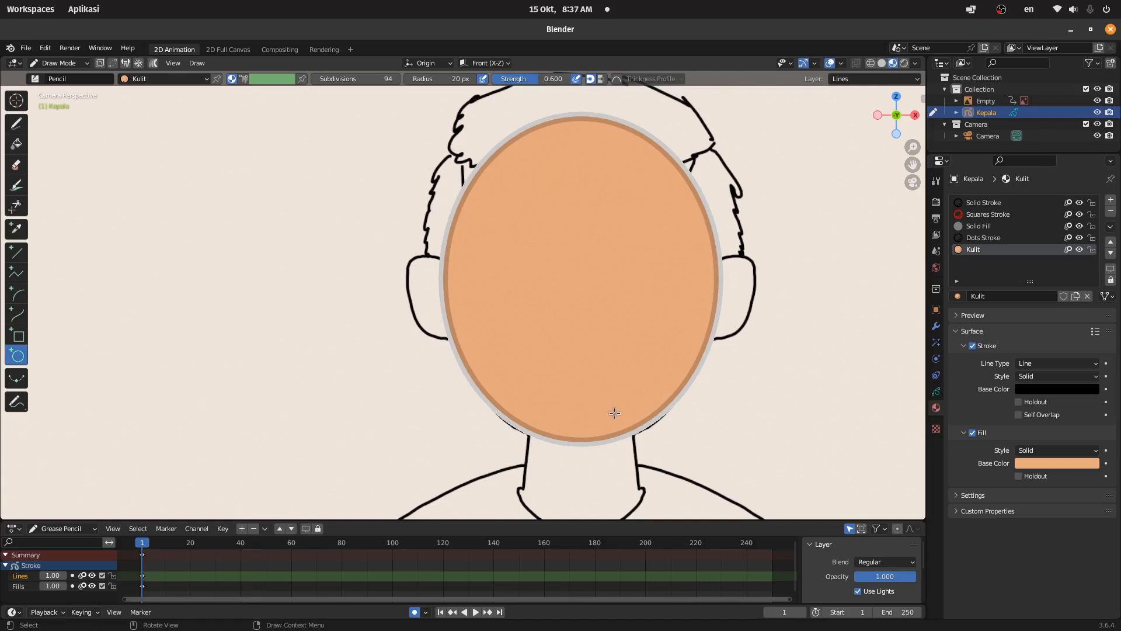
key(ctrl+z)
- Set the stroke strength to 1.000 and check it with discarded test ellipses over the face
drag(553, 80, 586, 79)
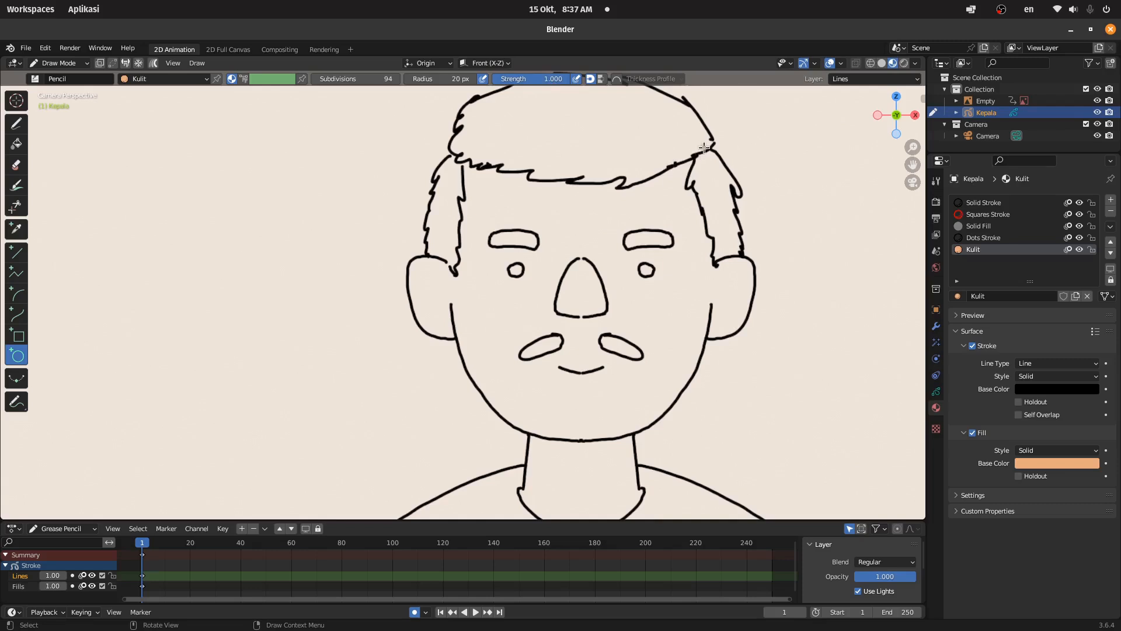
drag(705, 124, 646, 224)
key(Escape)
drag(710, 125, 450, 434)
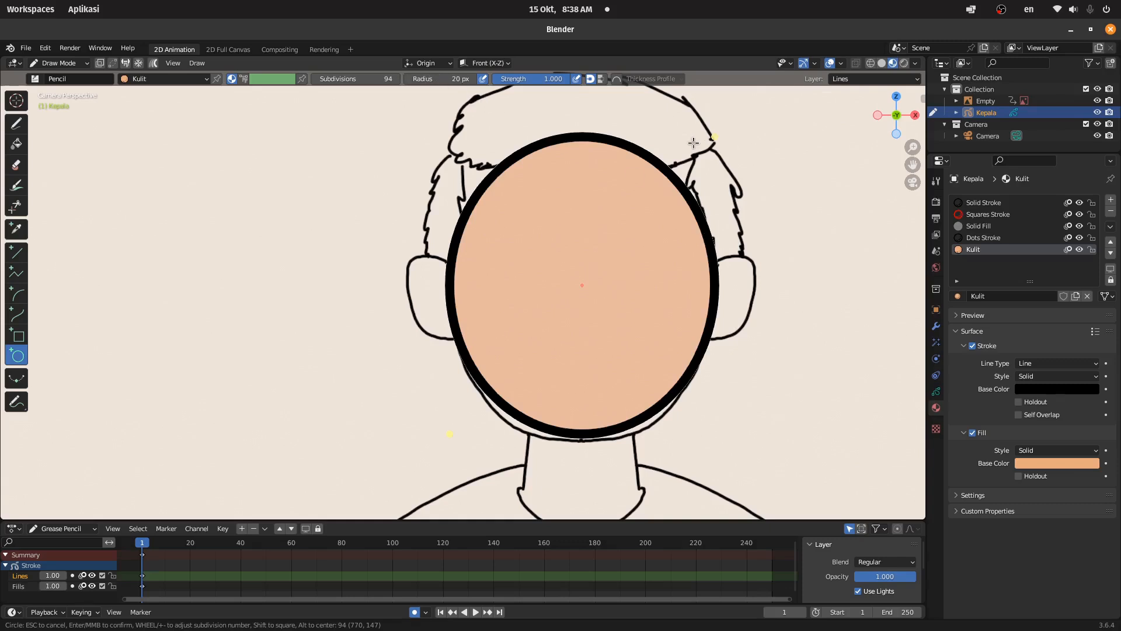
key(Escape)
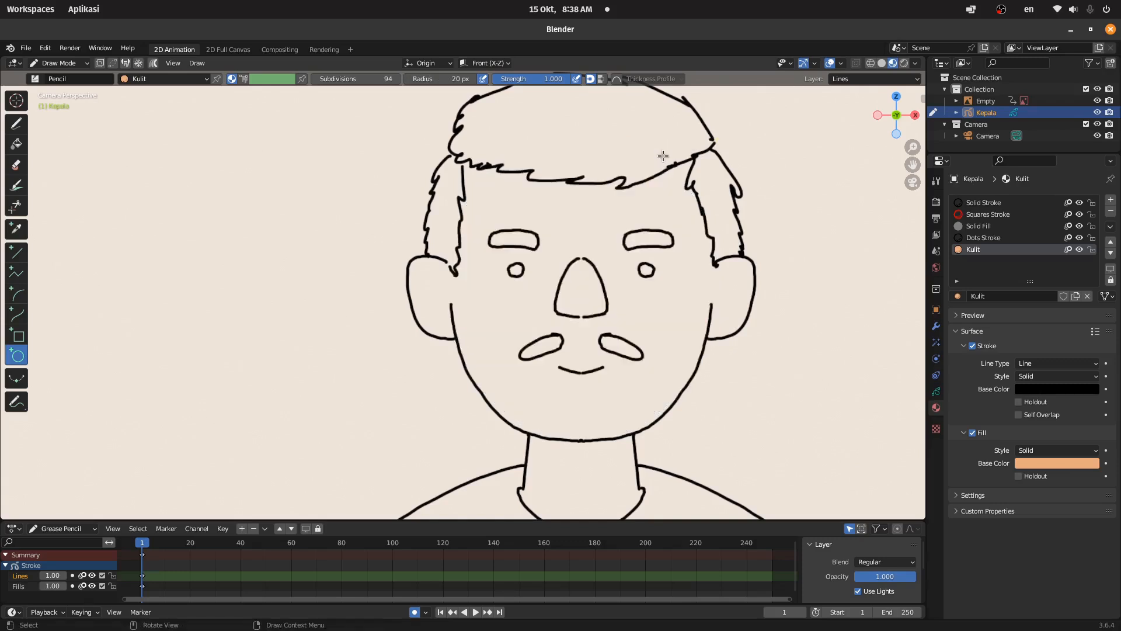
- Test a 5 px stroke radius with a discarded ellipse over the face, and set the radius to 7 px
click(407, 82)
click(424, 81)
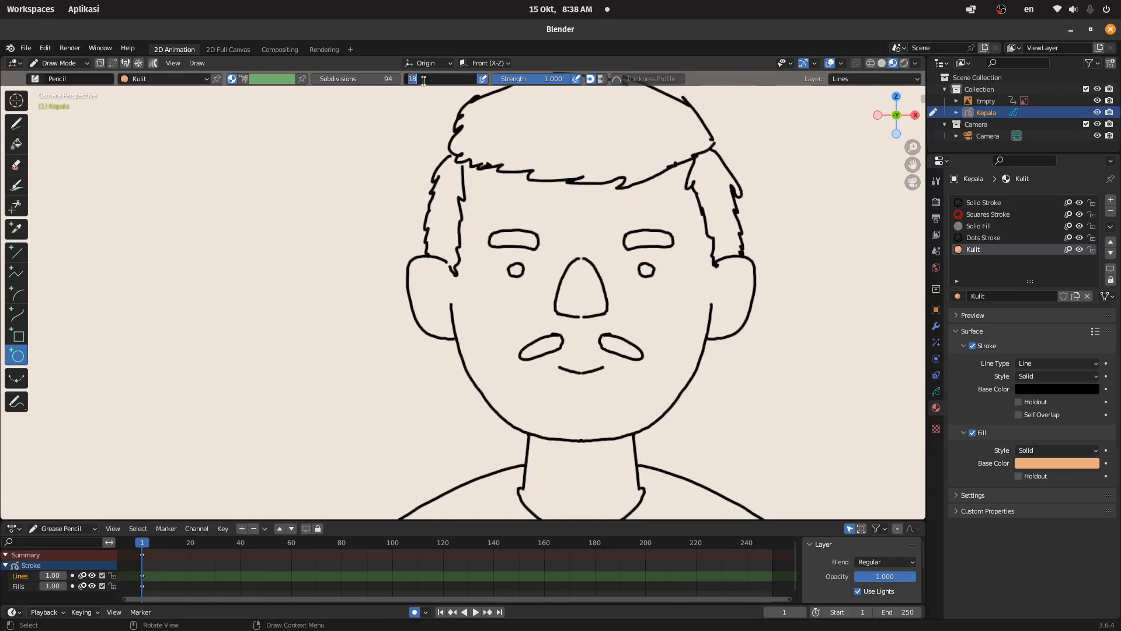
text(5)
key(Return)
drag(484, 139, 710, 421)
key(Escape)
click(474, 80)
click(474, 80)
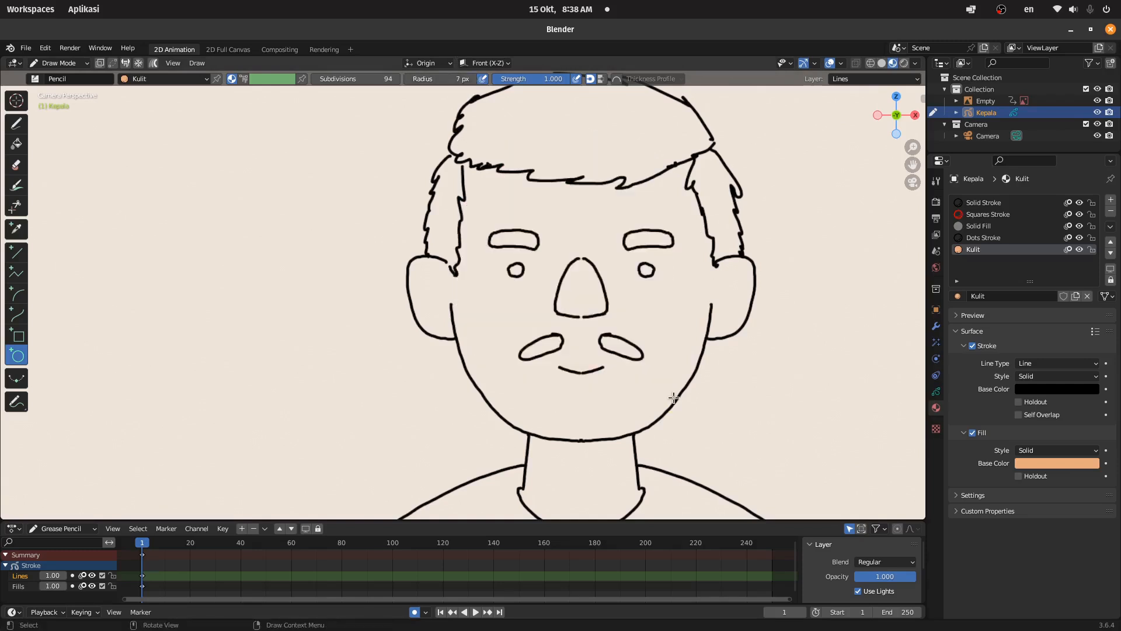
- Draw a filled ellipse over the character's face, fitting its corners so it follows the cheeks and chin
drag(718, 148, 444, 443)
drag(718, 149, 712, 141)
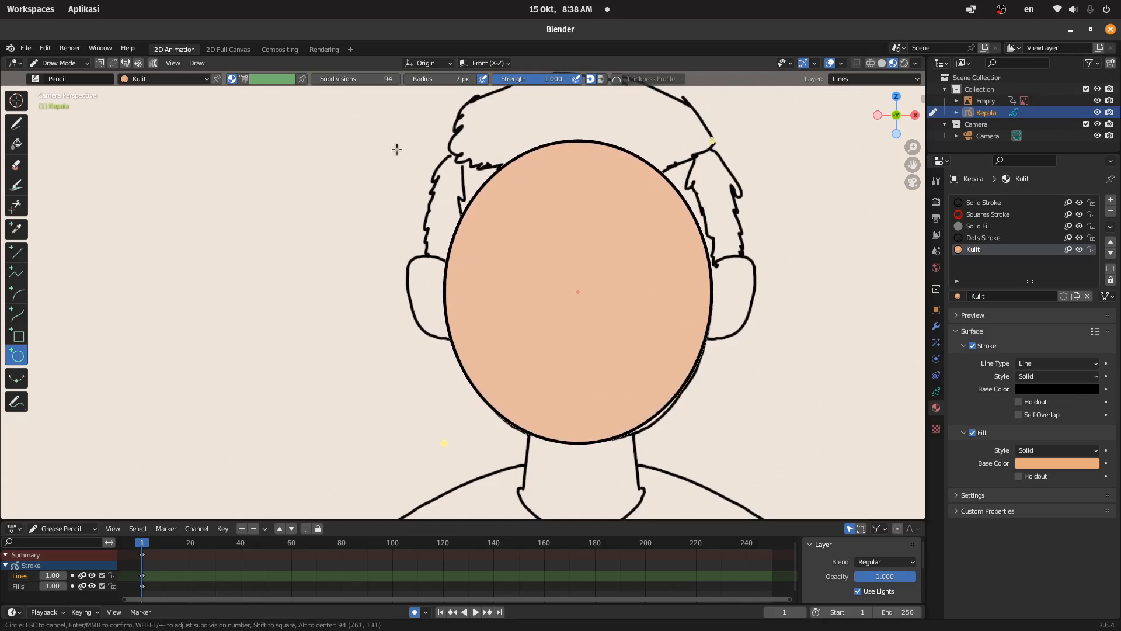
drag(445, 446, 450, 448)
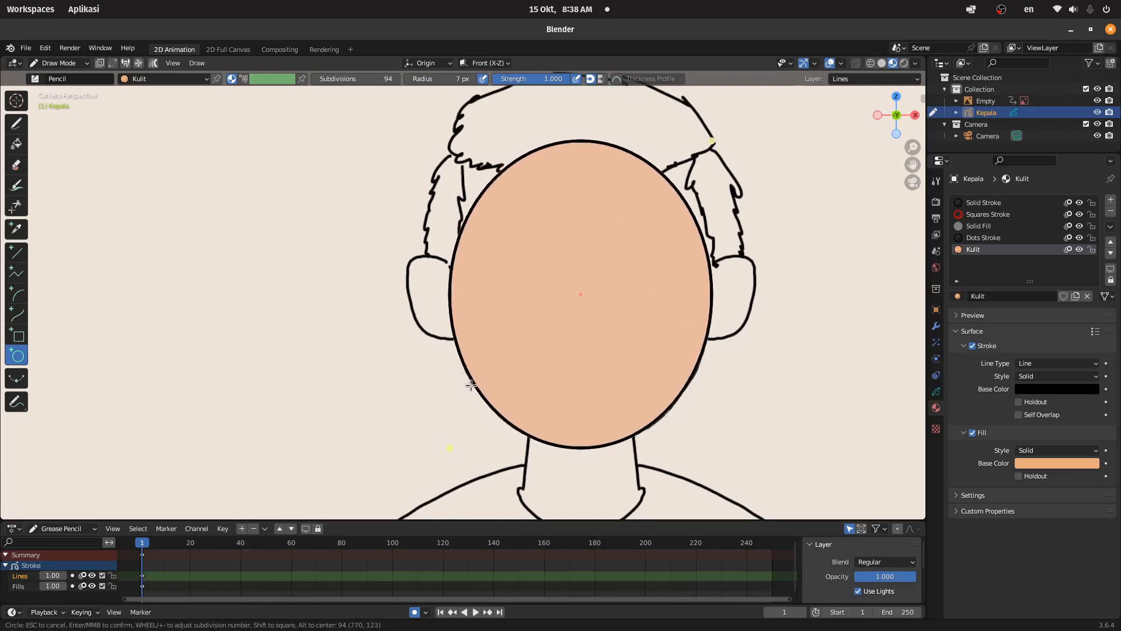
key(Return)
- Switch the Kepala object to Edit Mode with point selection for editing the face ellipse
scroll(475, 226, down, 3)
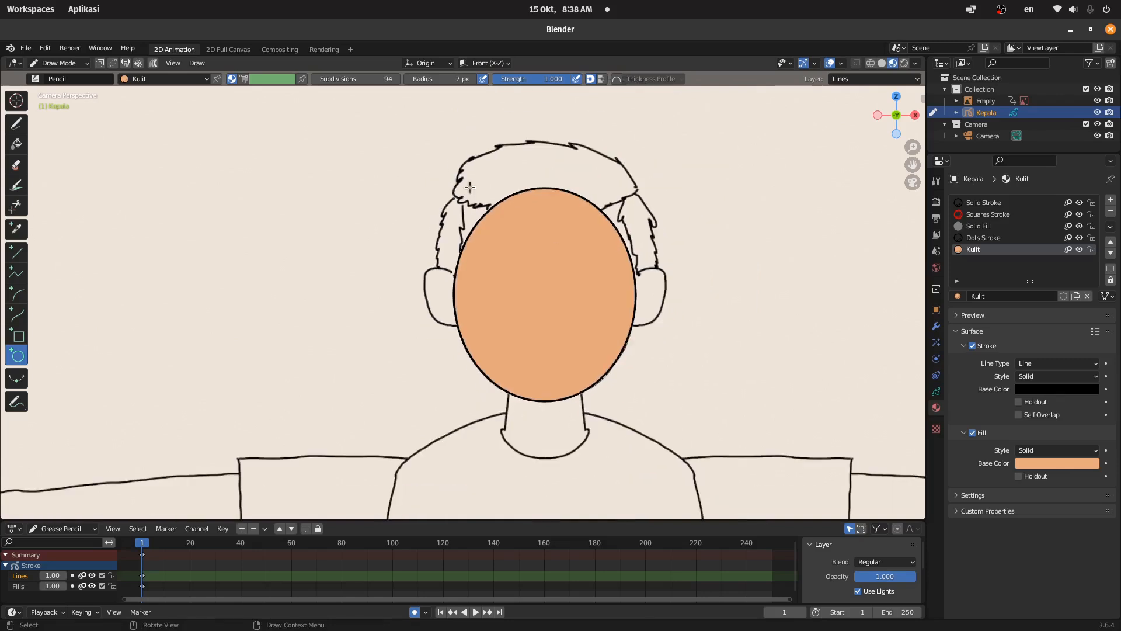
scroll(501, 187, up, 1)
scroll(509, 231, up, 3)
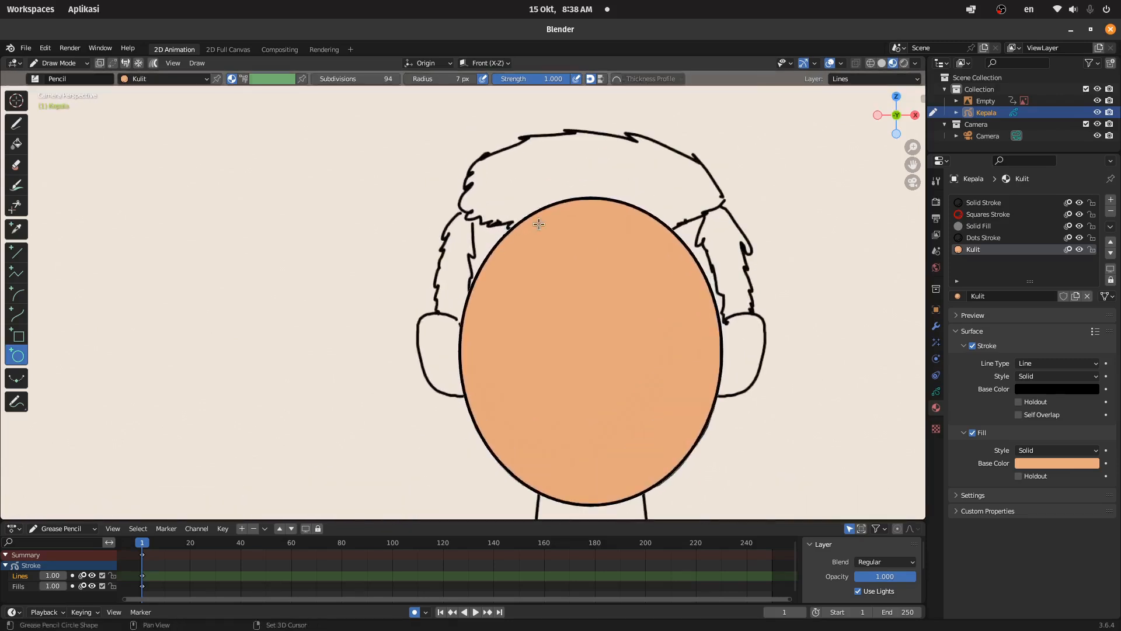
scroll(538, 220, down, 1)
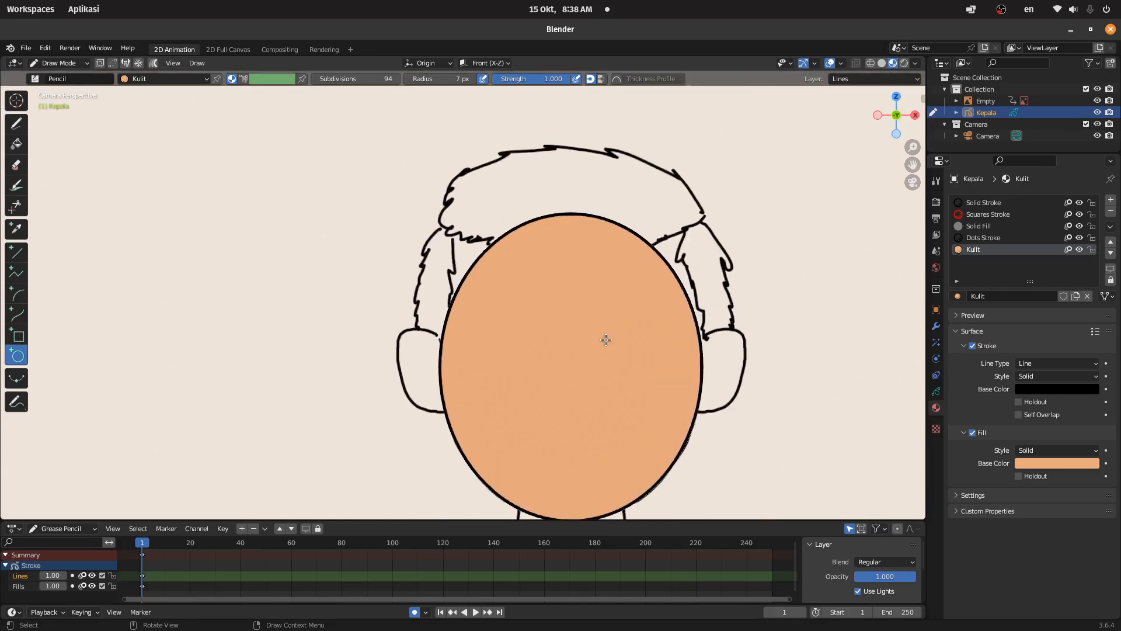
shift+middle_drag(606, 329, 616, 293)
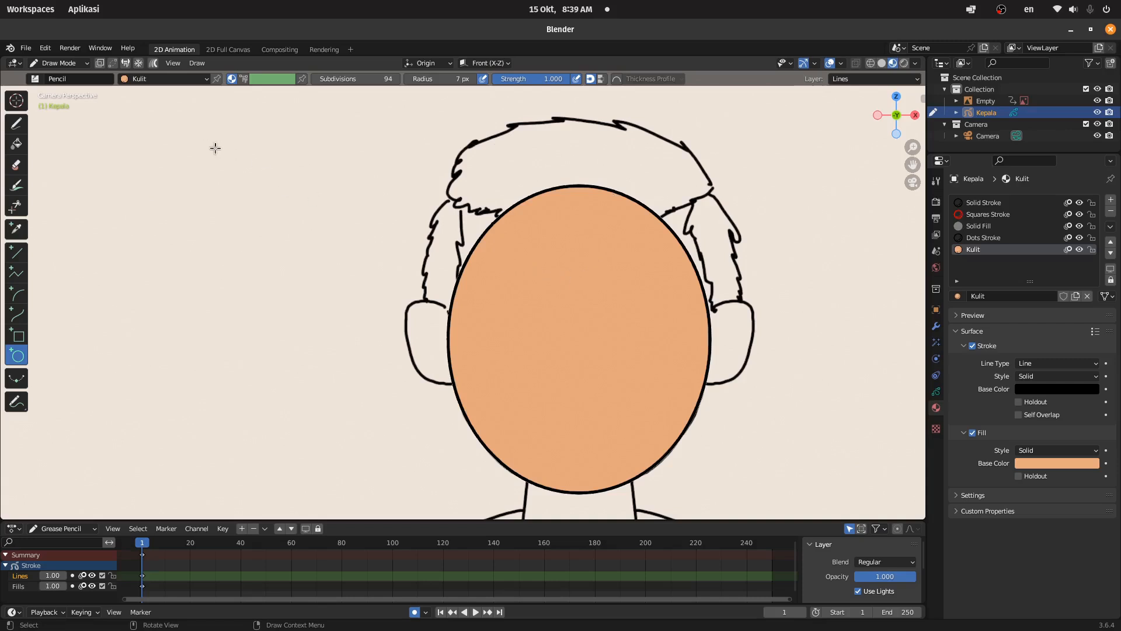
click(58, 64)
click(65, 90)
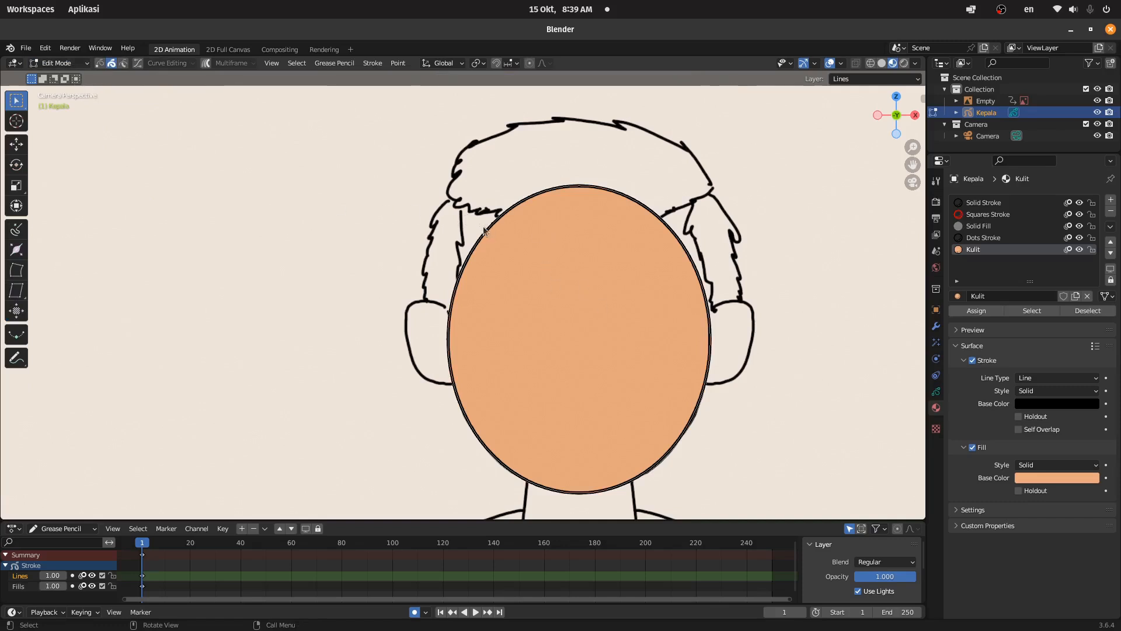
click(99, 63)
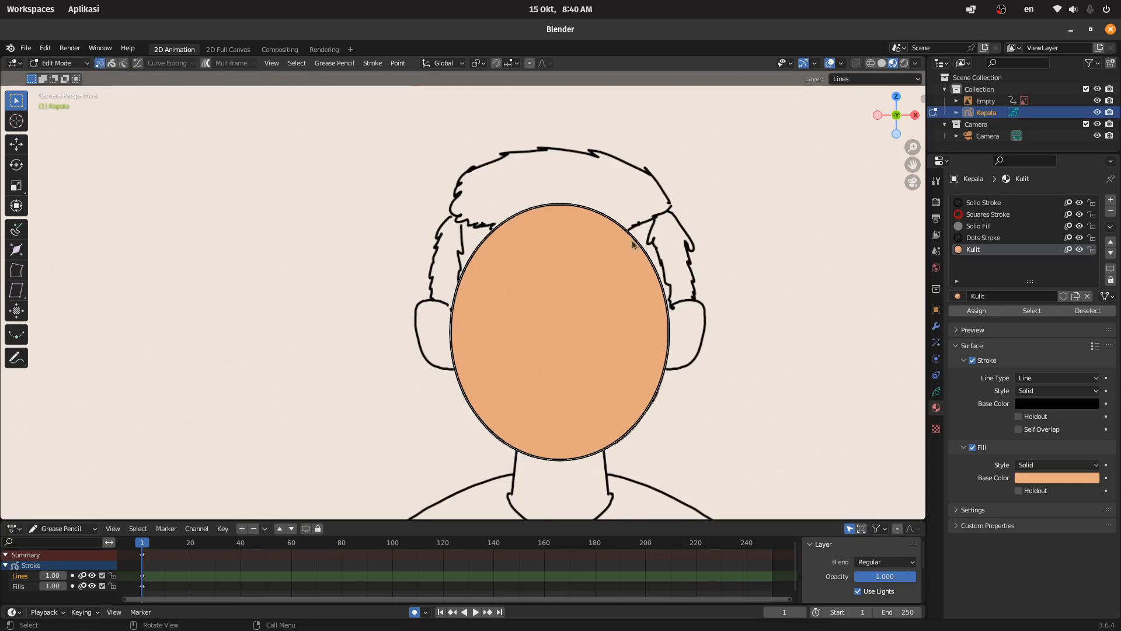
- Try to move a single point on the face ellipse's upper-right edge outward toward the hair, and cancel the move
click(588, 210)
scroll(472, 249, up, 4)
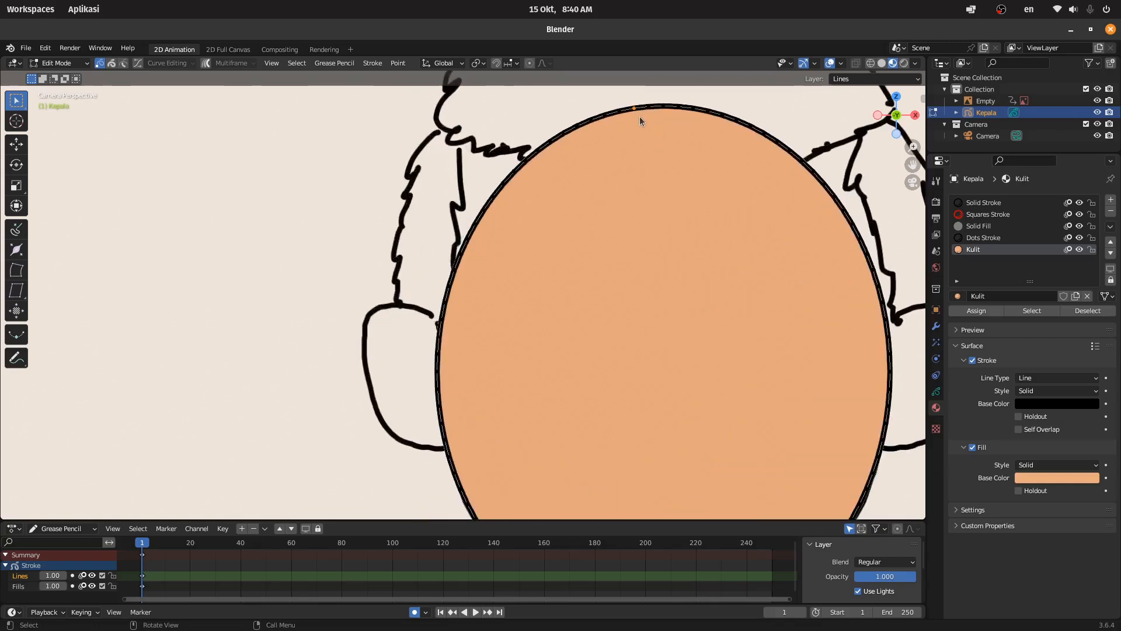
mouse_move(741, 166)
shift+middle_down()
mouse_move(681, 159)
mouse_move(536, 253)
shift+middle_up()
click(607, 265)
scroll(590, 239, up, 1)
scroll(589, 236, down, 7)
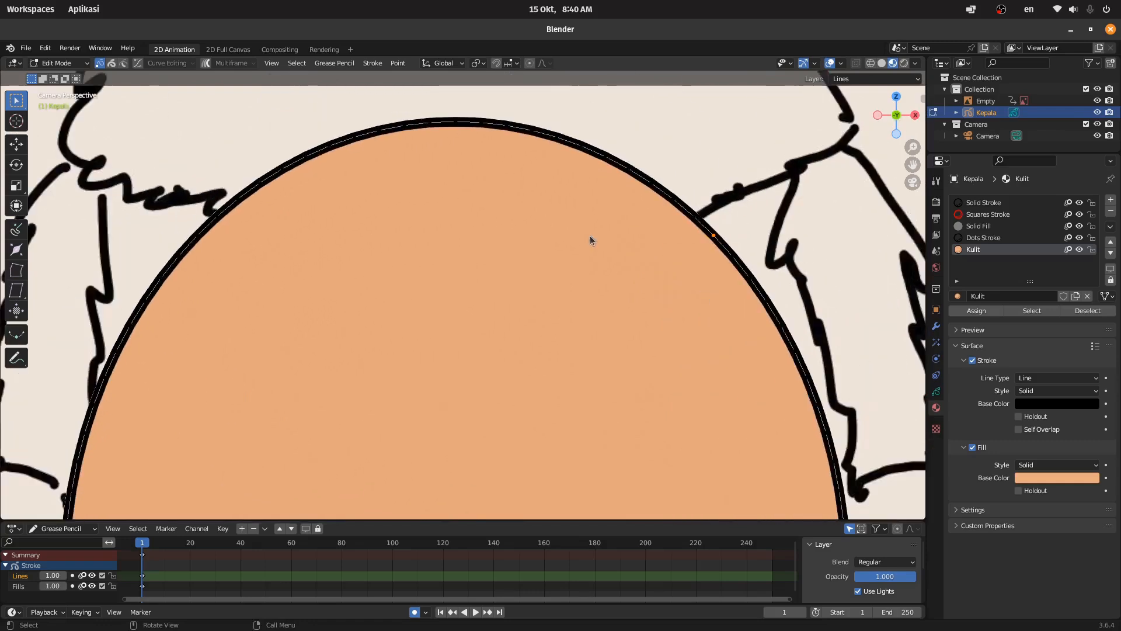
scroll(535, 281, up, 4)
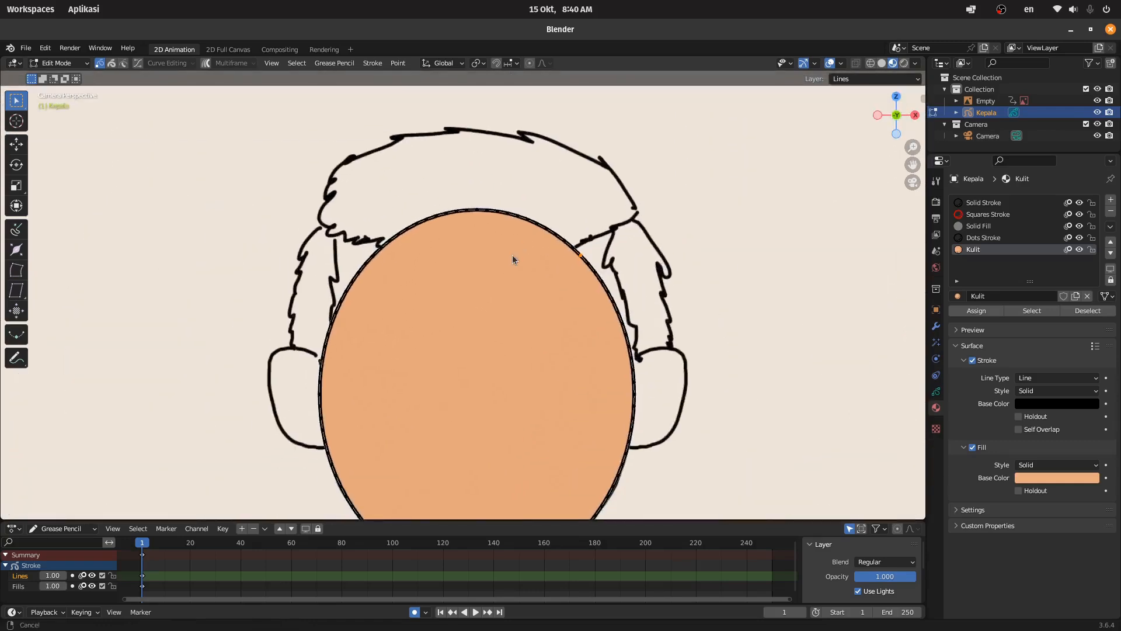
key(g)
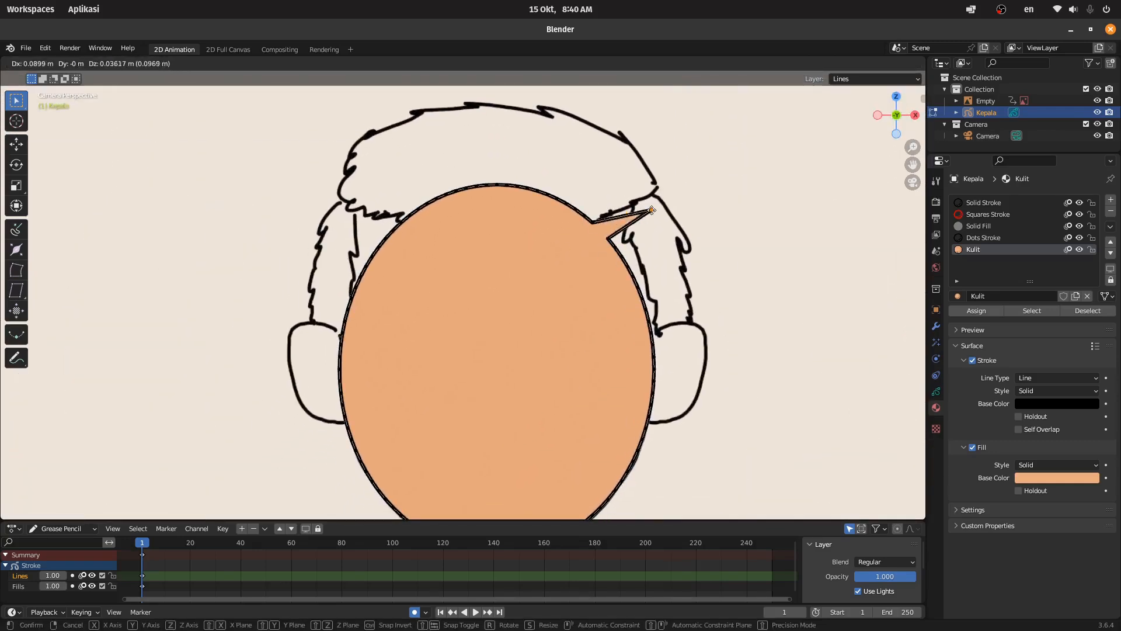
key(Escape)
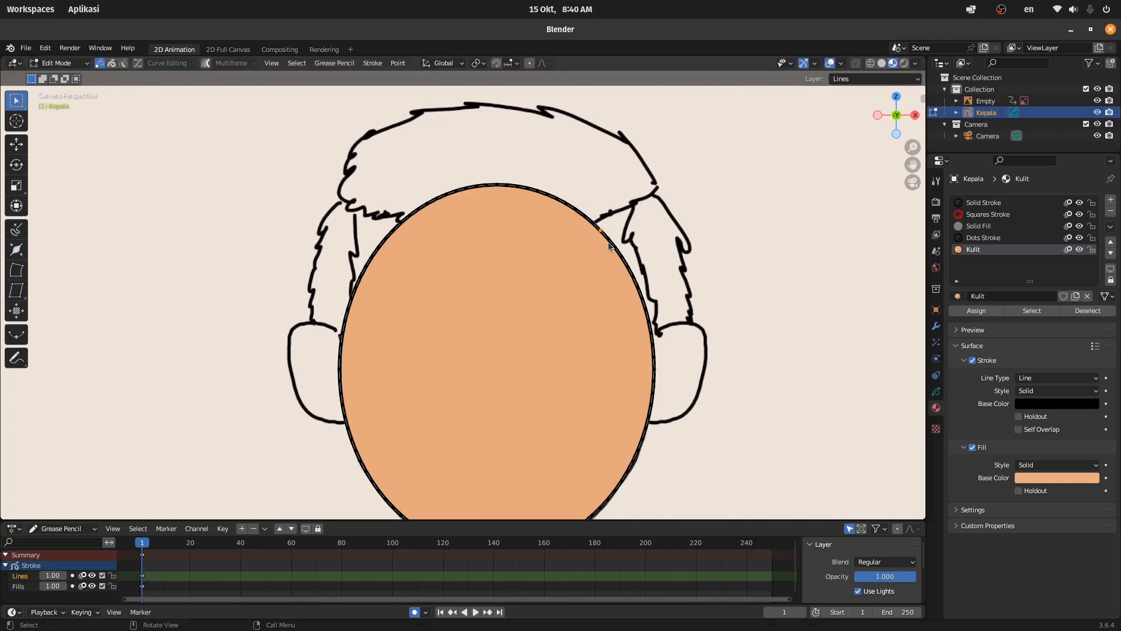
- Try to move a single point on the face ellipse's upper-right edge inward without its neighbours, and cancel the move
drag(634, 233, 604, 251)
key(g)
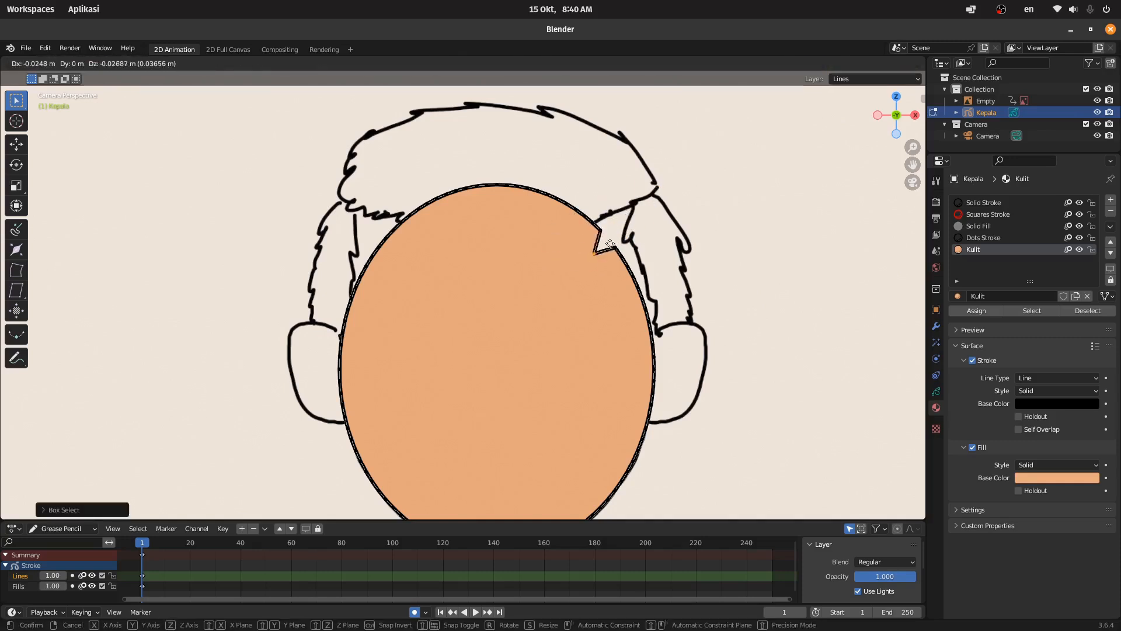
click(614, 242)
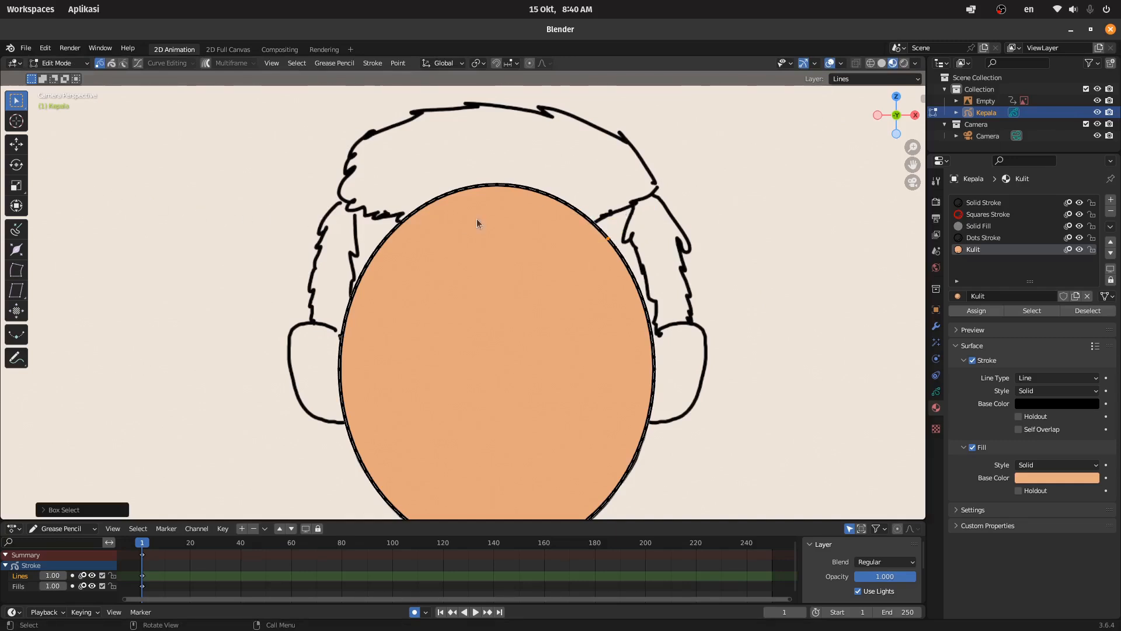
key(g)
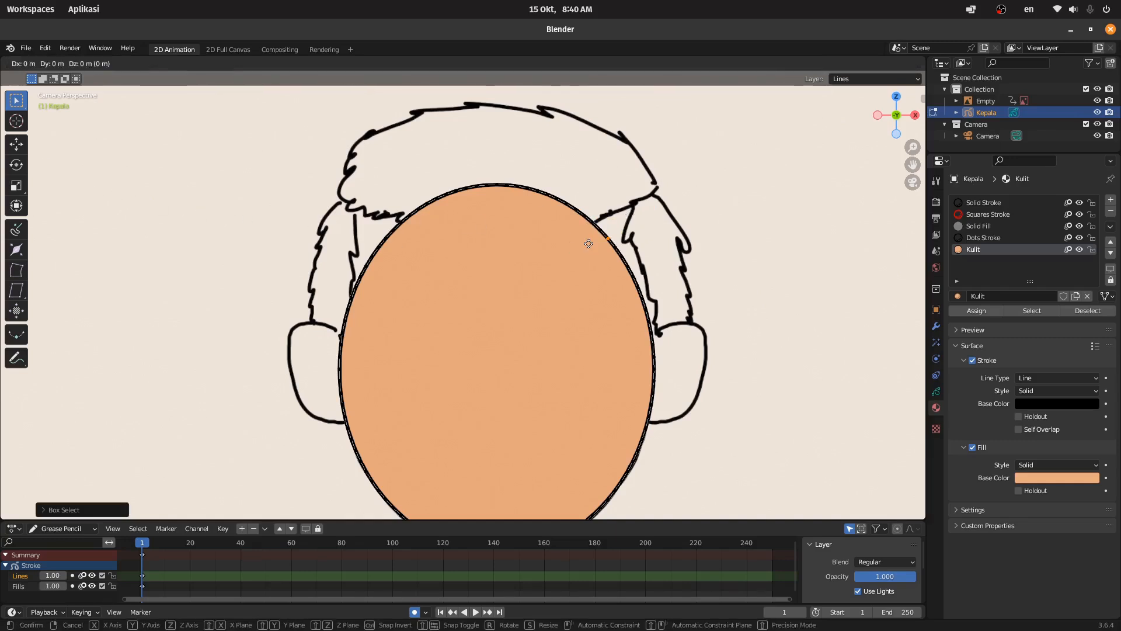
key(Escape)
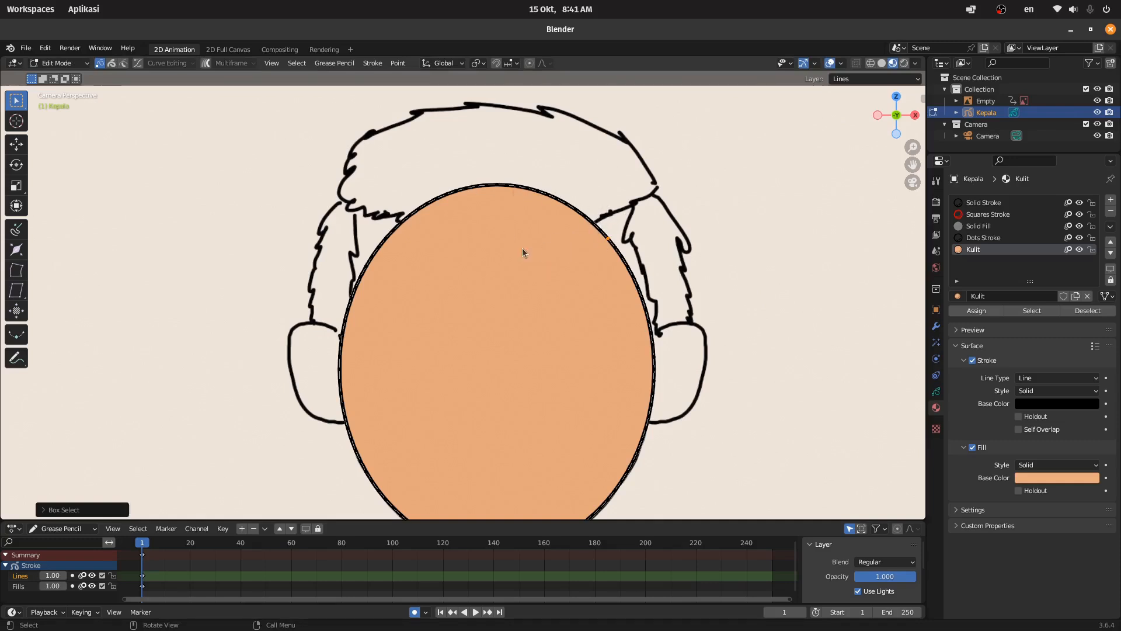
- Turn on proportional editing and test-move the selected upper-right point of the face ellipse with a 1.1 m influence size
click(530, 63)
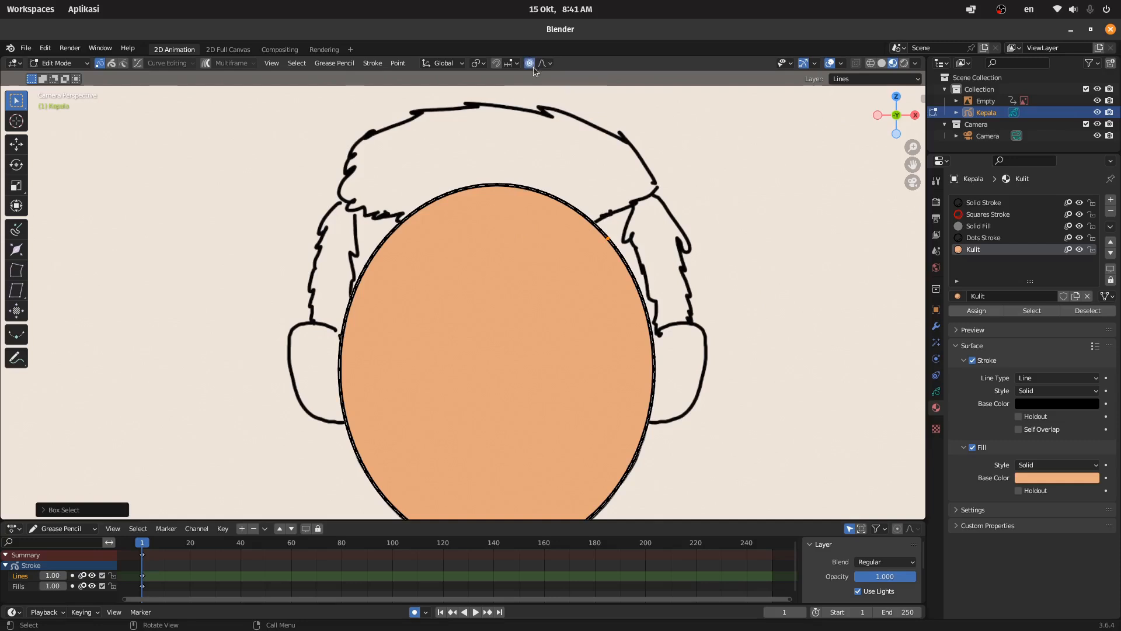
click(623, 258)
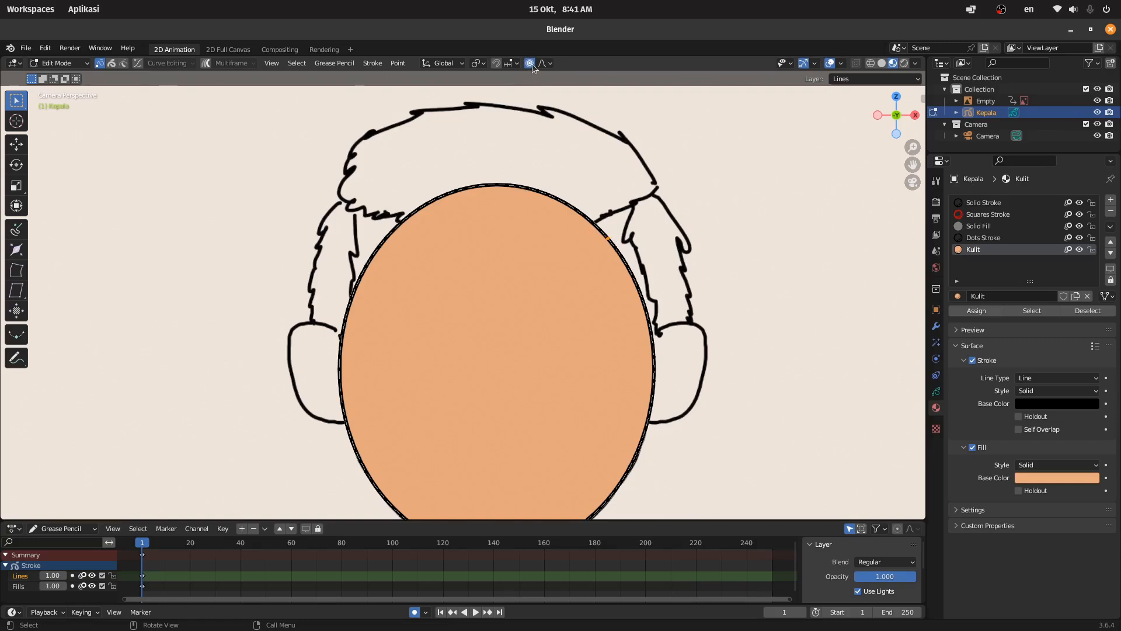
key(g)
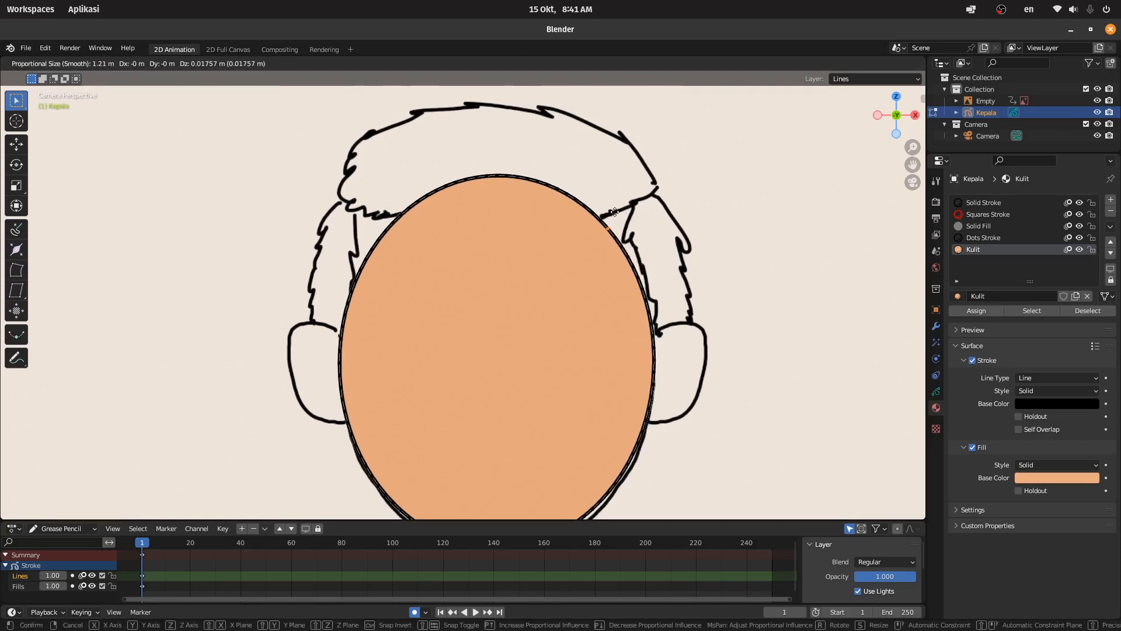
scroll(481, 299, down, 1)
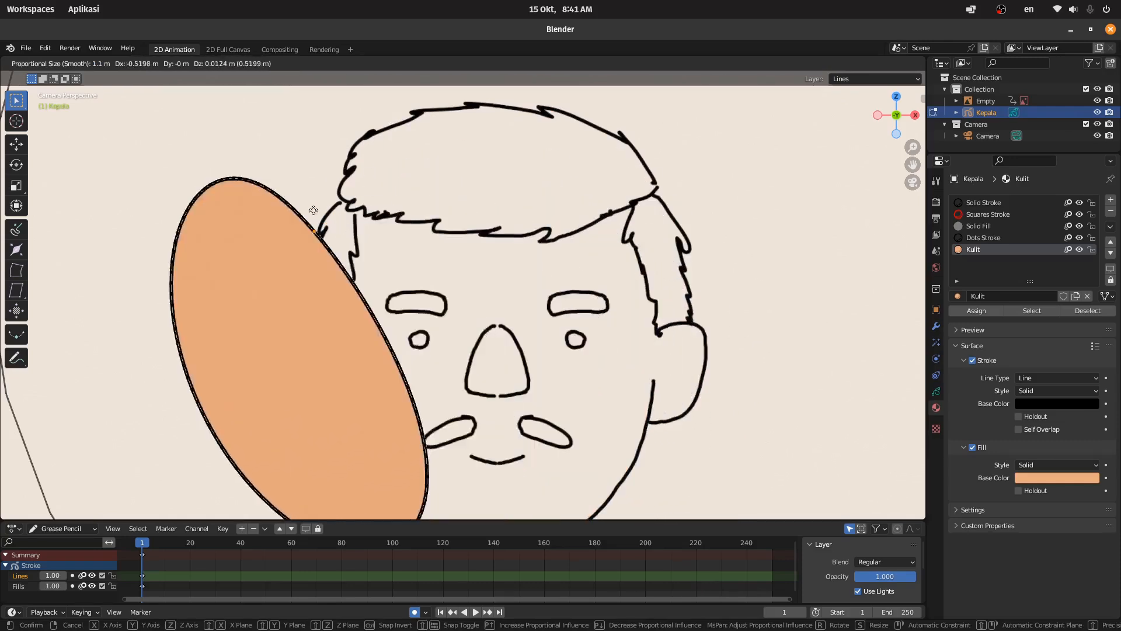
click(583, 232)
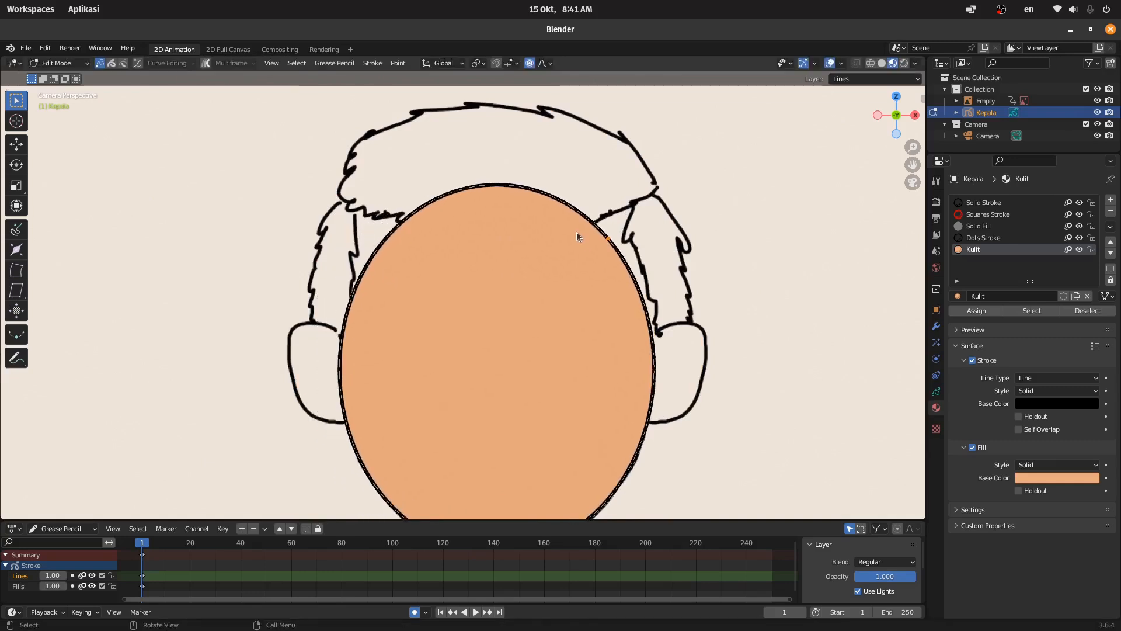
- Try another proportional move of the upper-right point toward the upper left at a 1.1 m influence size, and cancel it
scroll(577, 234, down, 4)
scroll(577, 239, up, 2)
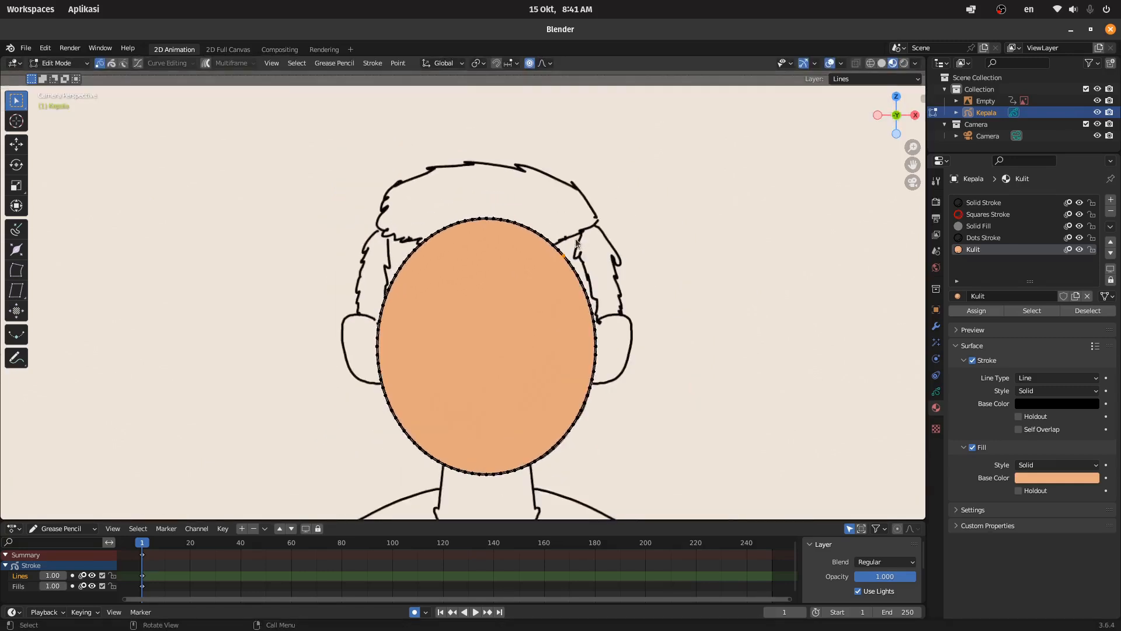
key(g)
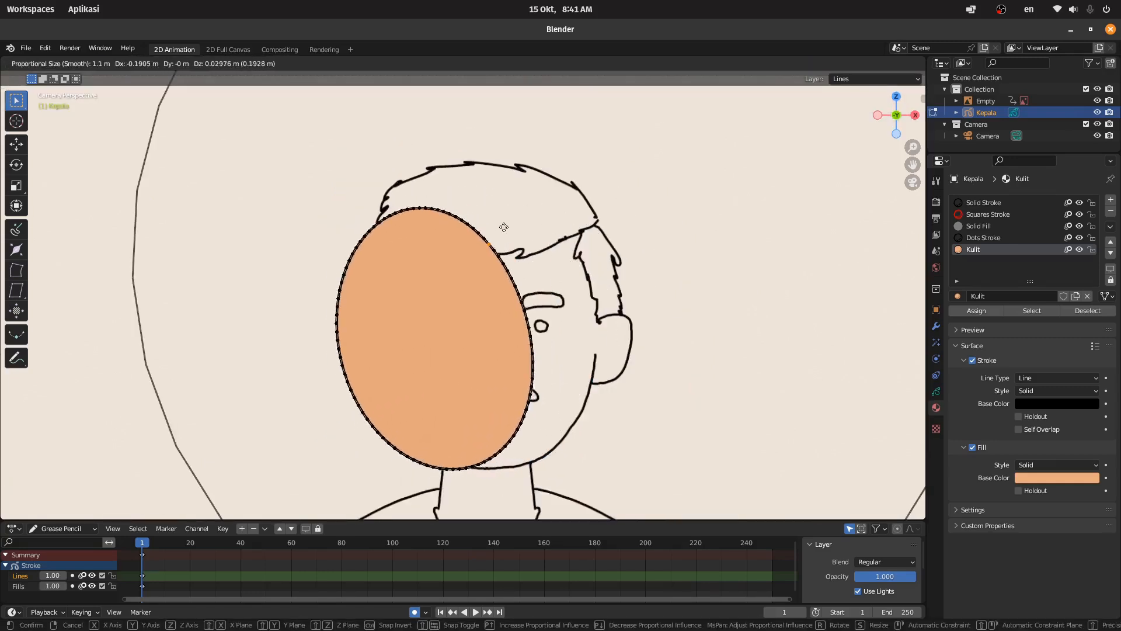
right_click(505, 225)
scroll(504, 225, down, 2)
scroll(503, 228, up, 2)
scroll(503, 226, down, 3)
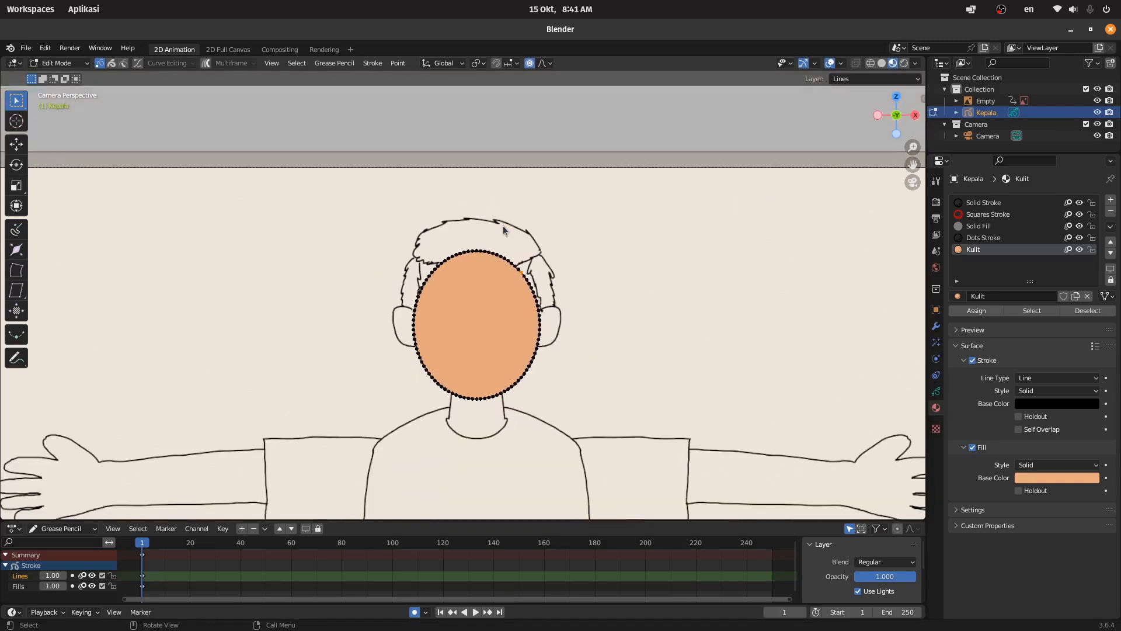
scroll(513, 238, up, 1)
scroll(513, 238, up, 1)
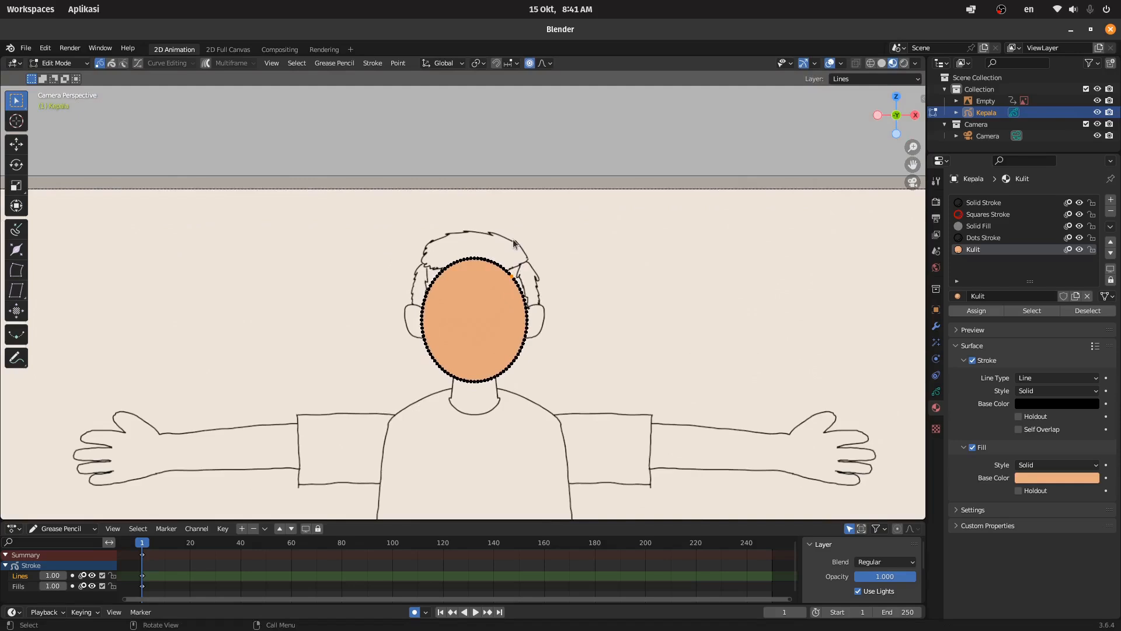
scroll(529, 265, down, 2)
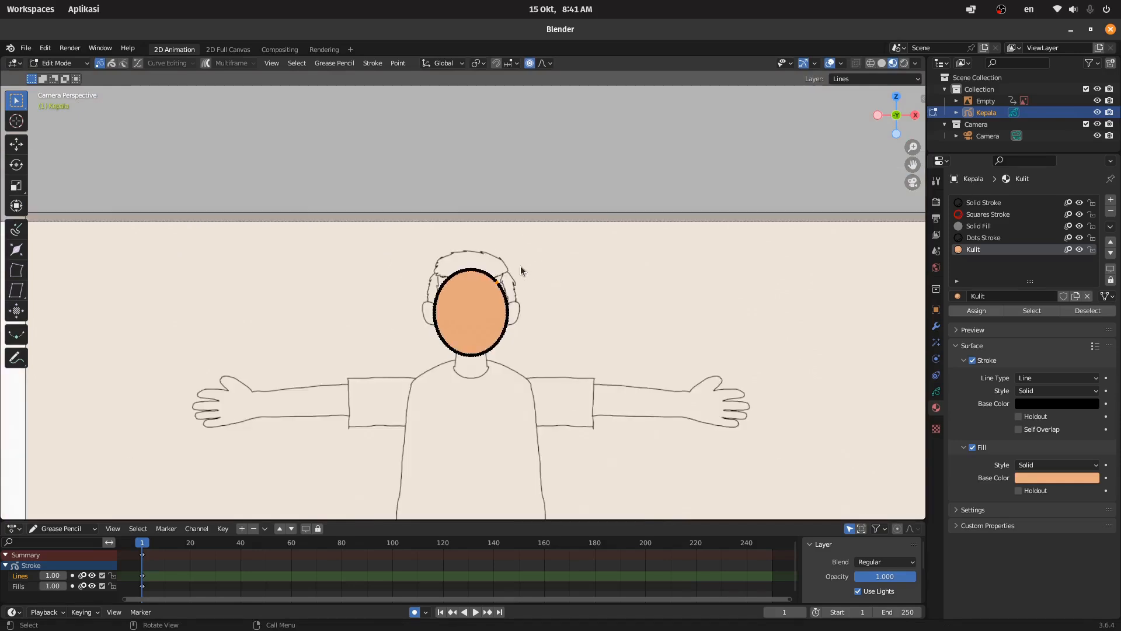
- Shrink the proportional influence to about 0.18 m and try to nudge the upper-right point slightly outward
key(g)
scroll(522, 267, up, 13)
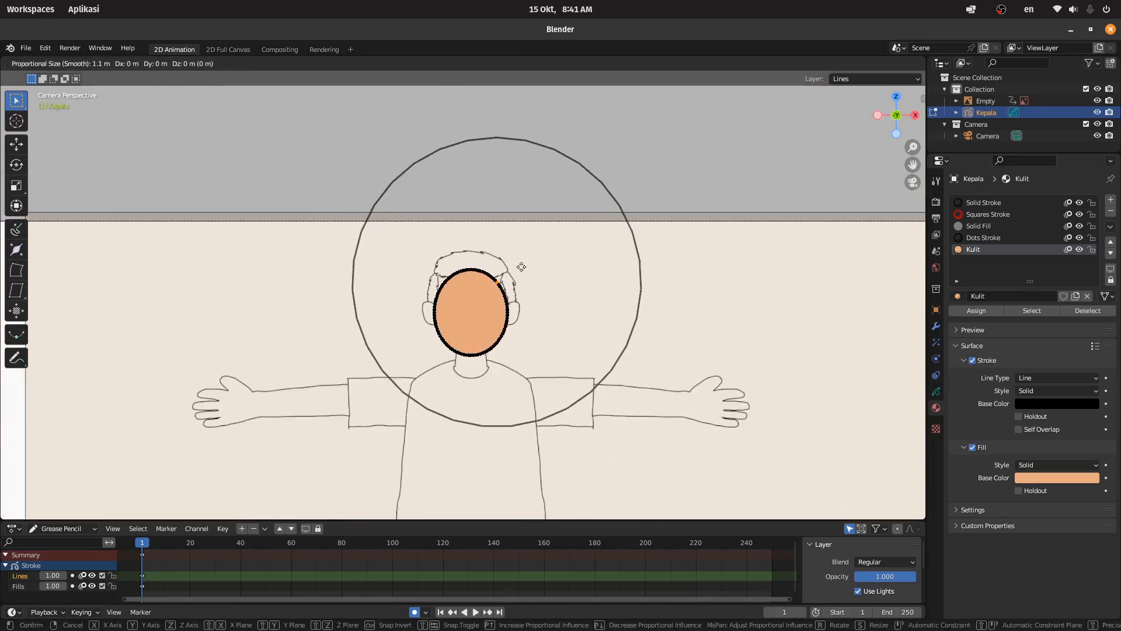
scroll(520, 267, down, 3)
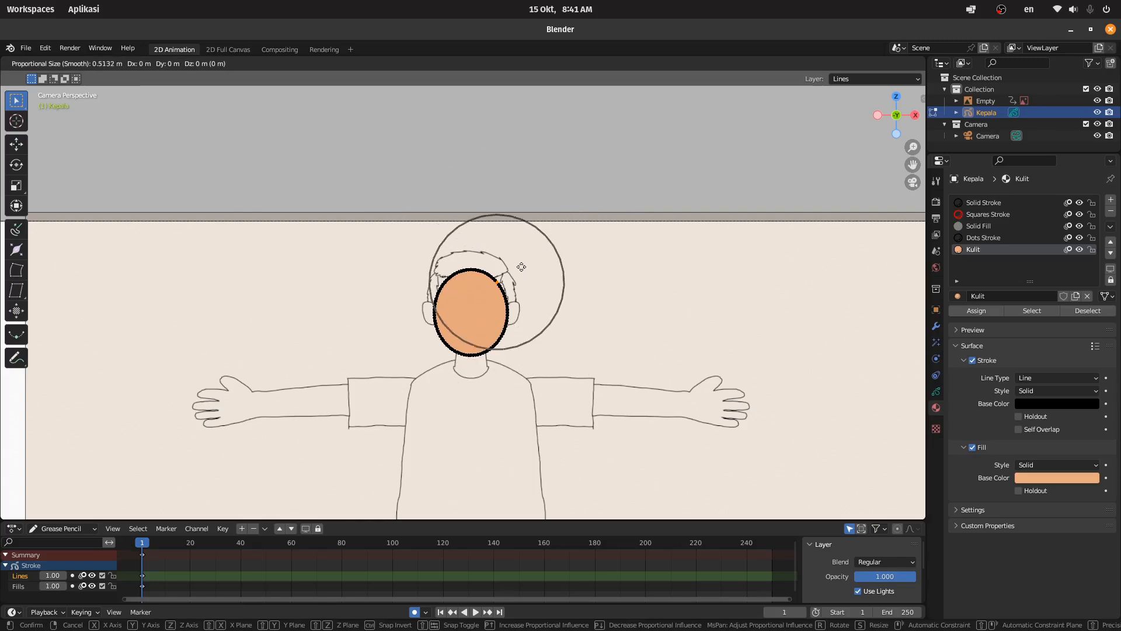
scroll(517, 267, up, 6)
scroll(518, 266, up, 3)
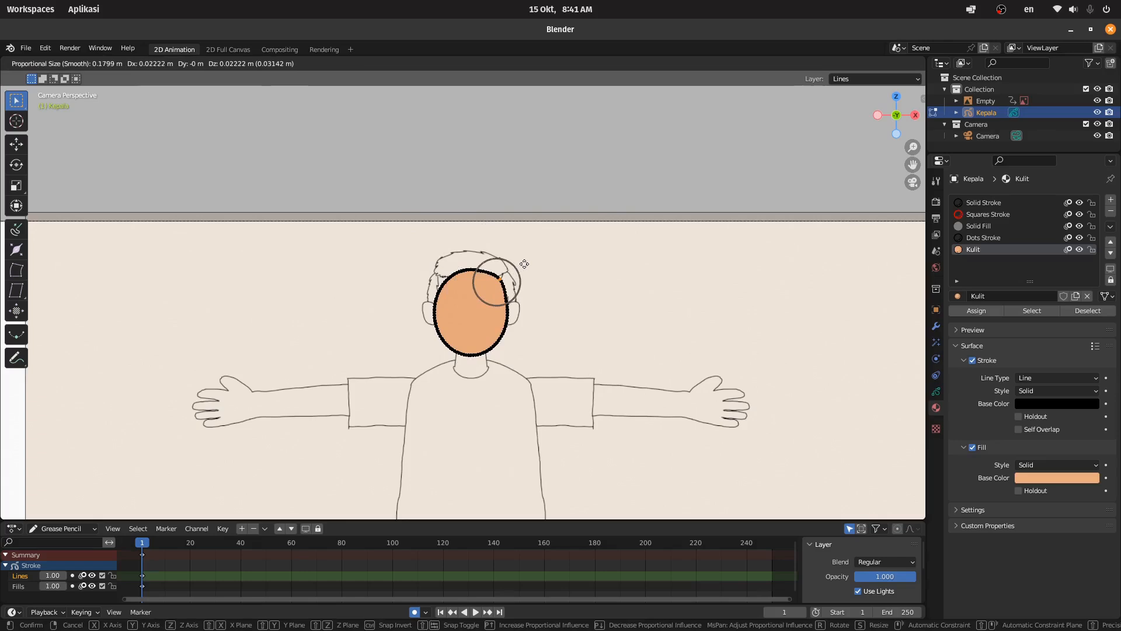
click(525, 264)
scroll(519, 263, up, 5)
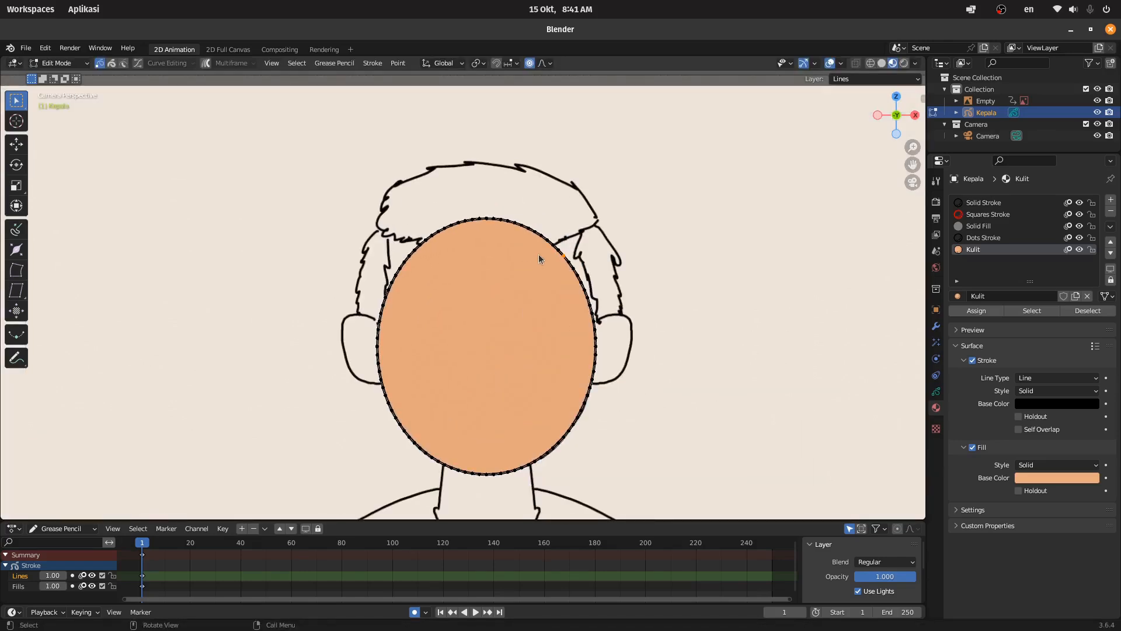
- Enlarge the proportional influence to about 0.47 m and pull the upper-right point of the face outward to the hair line
key(g)
scroll(542, 245, down, 4)
scroll(543, 236, down, 2)
scroll(544, 236, down, 1)
scroll(549, 232, down, 3)
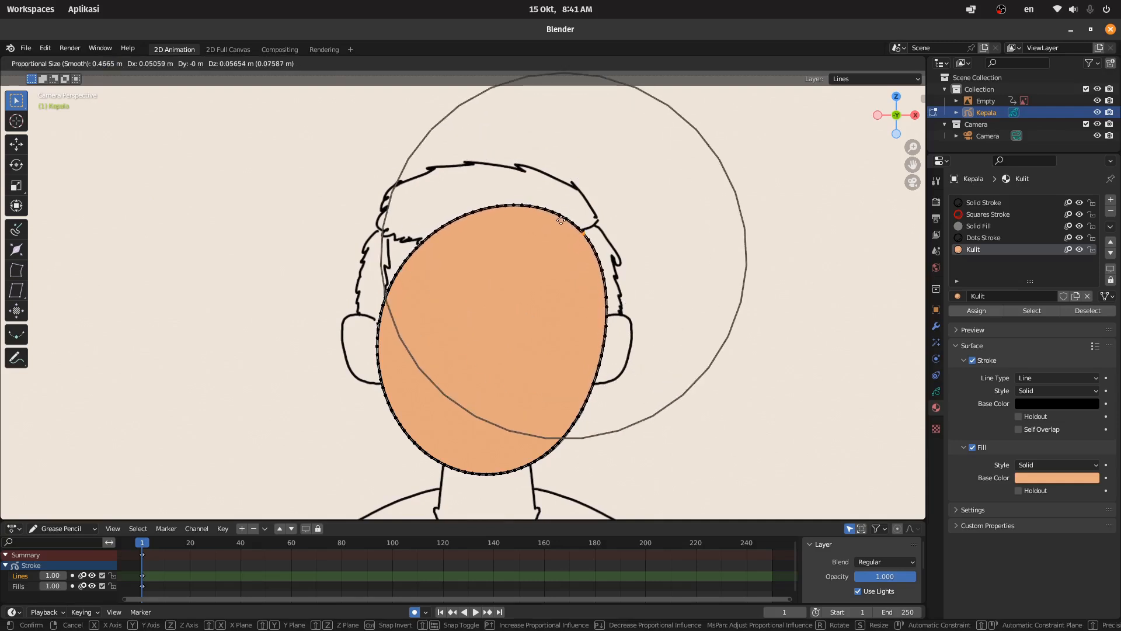
click(554, 229)
- Pull the face outline's upper-left edge outward to the hair and raise the top of the outline toward the crown
click(398, 258)
key(g)
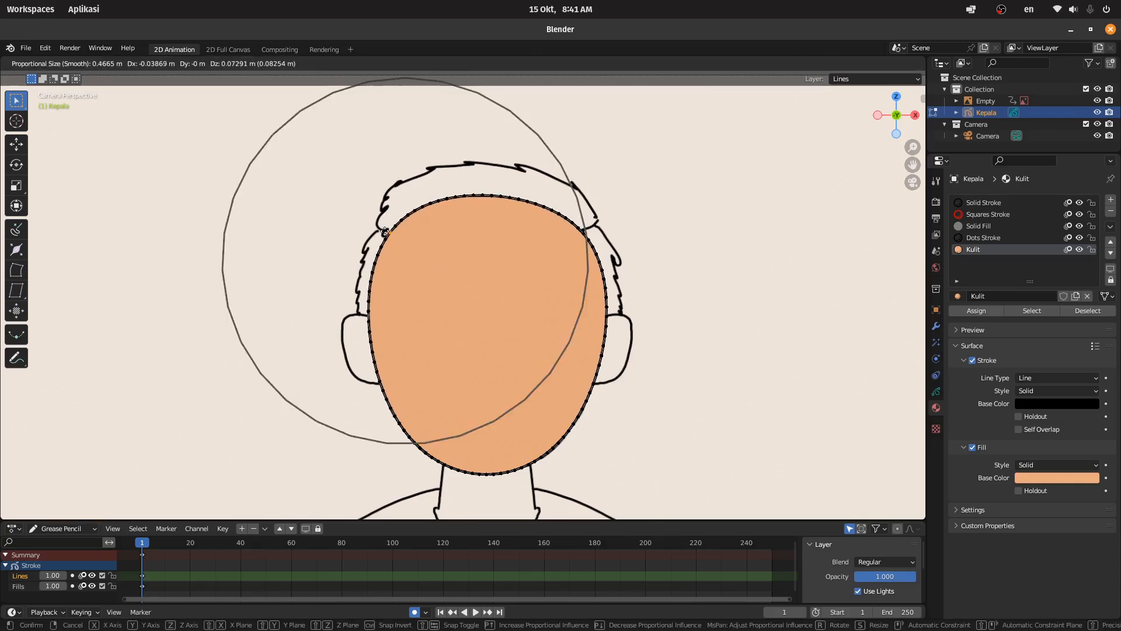
click(473, 232)
click(496, 193)
key(g)
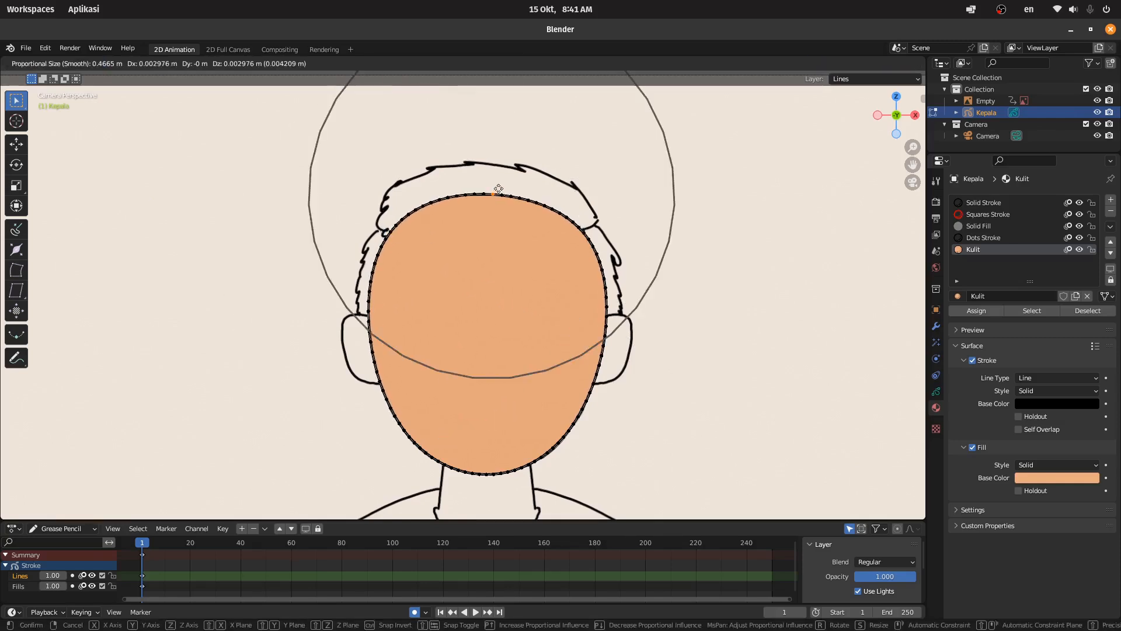
click(499, 175)
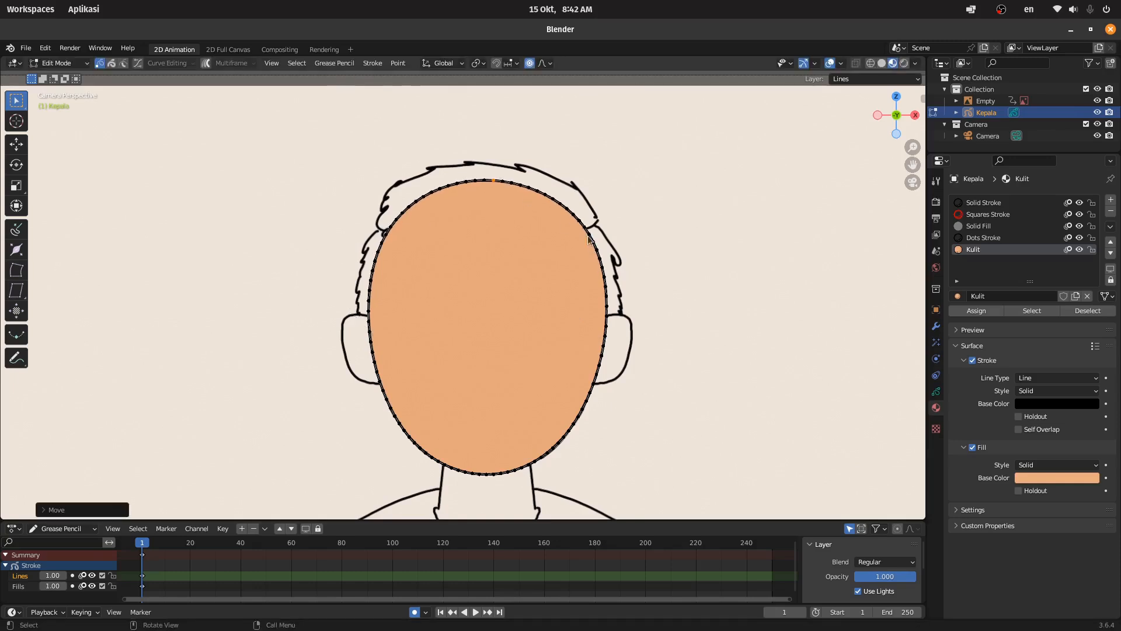
- Pull the upper-right and upper-left edges of the face outline slightly inward to even out both temples
click(587, 238)
key(g)
click(586, 236)
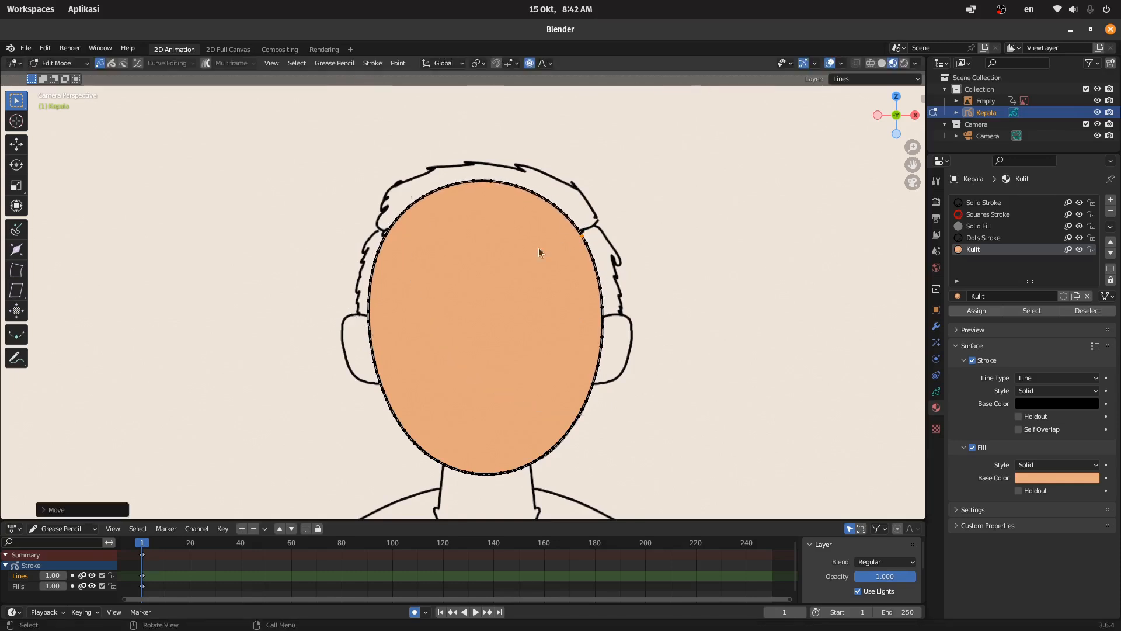
click(360, 274)
key(g)
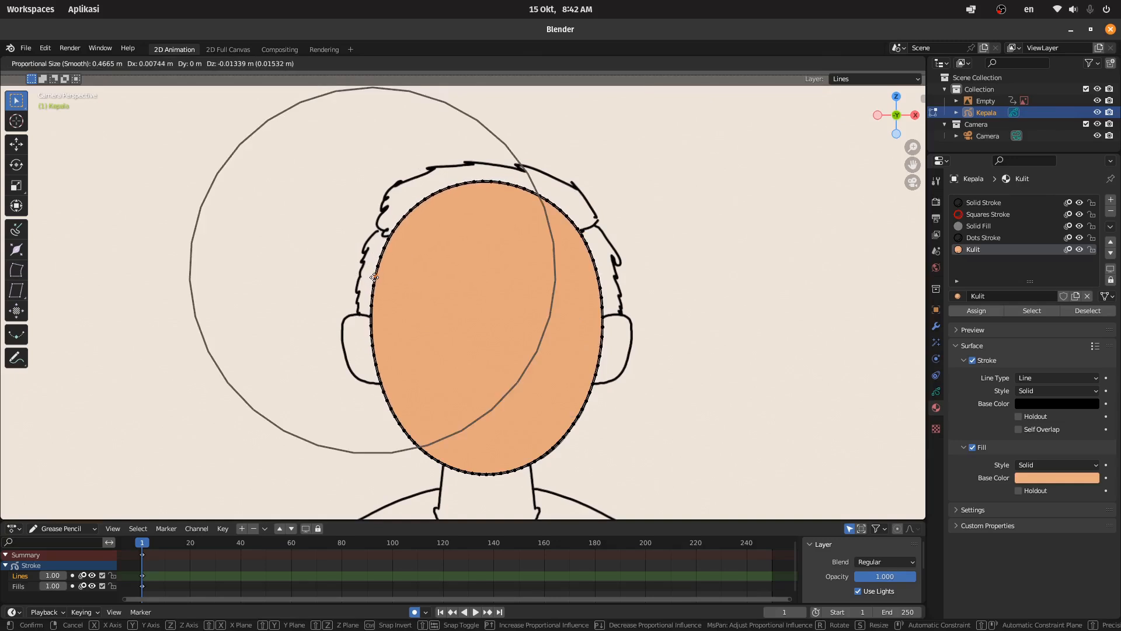
click(366, 274)
- Turn off the Kulit material's fill and adjust the outline's bottom and lower-right jaw to follow the reference chin
click(541, 451)
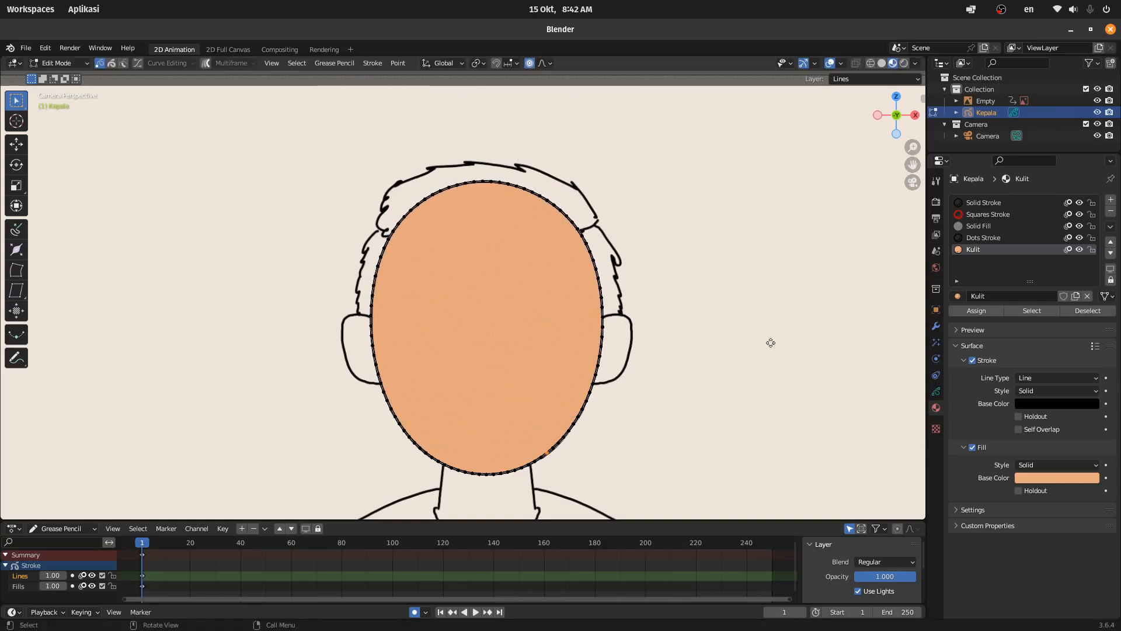
click(973, 447)
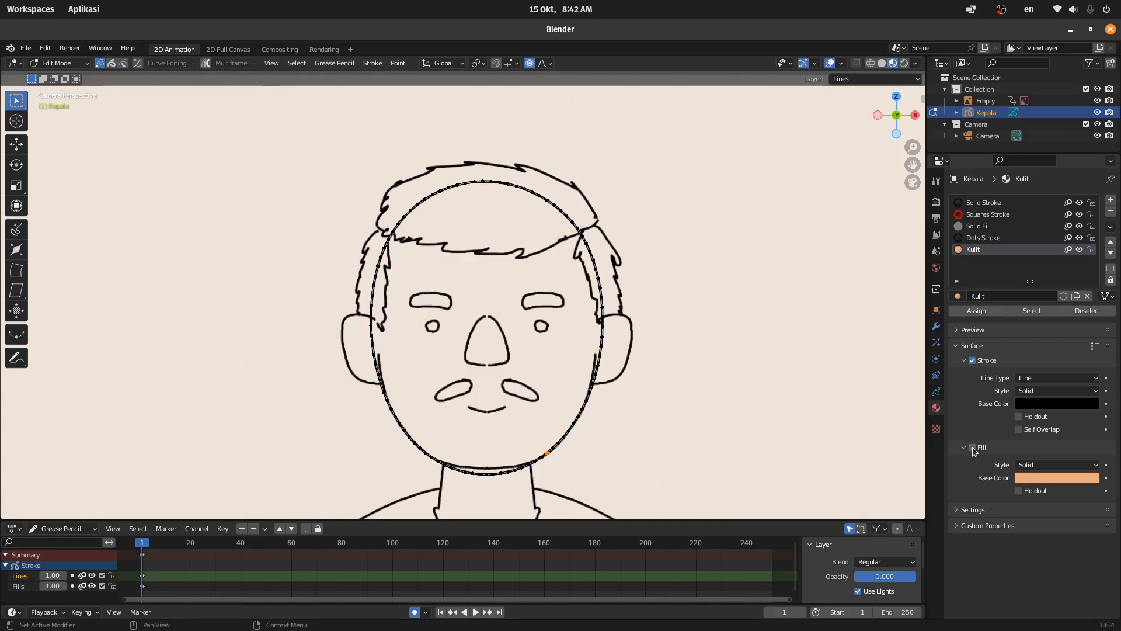
click(488, 474)
key(g)
click(484, 469)
click(559, 447)
key(g)
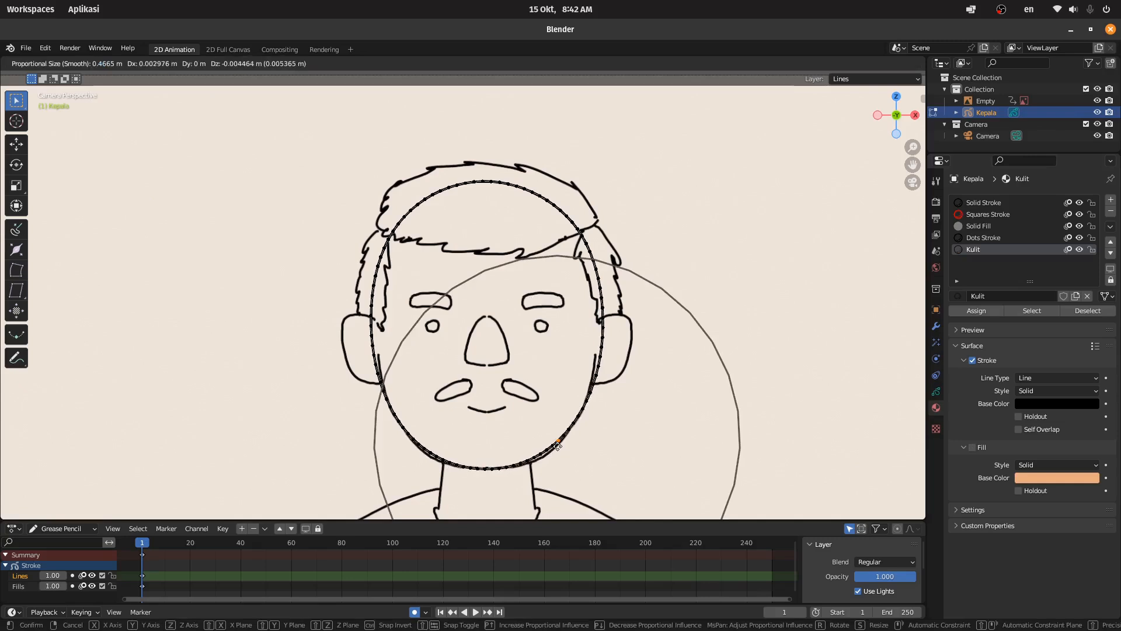
click(573, 447)
- Move the face outline's right and left edges at ear height inward to match the reference cheeks
click(602, 327)
key(g)
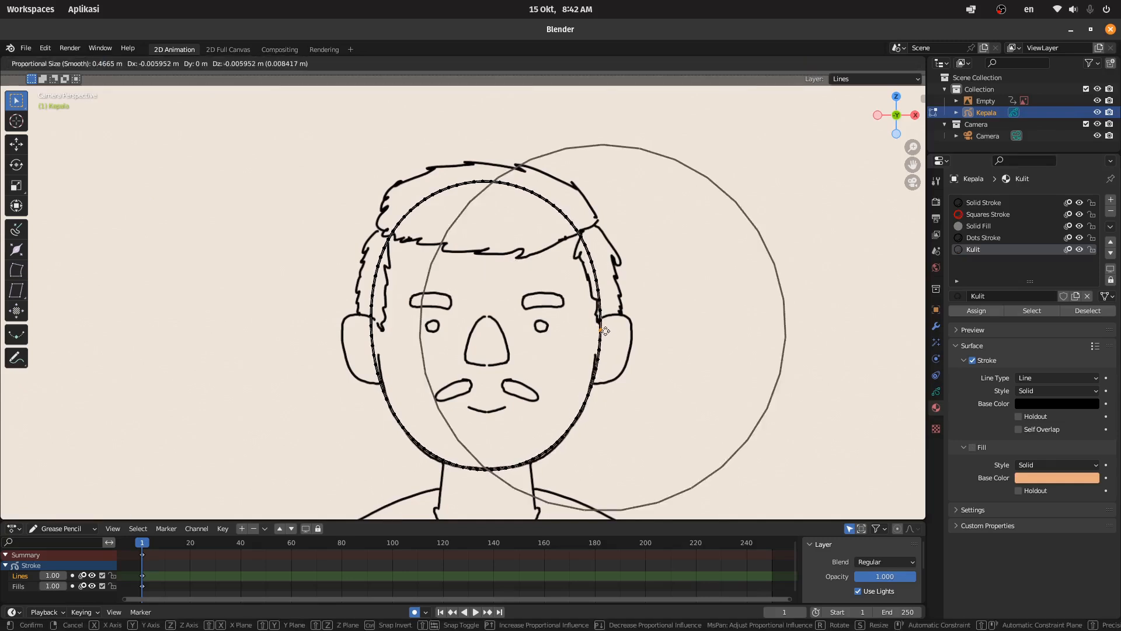
click(602, 328)
click(369, 331)
key(g)
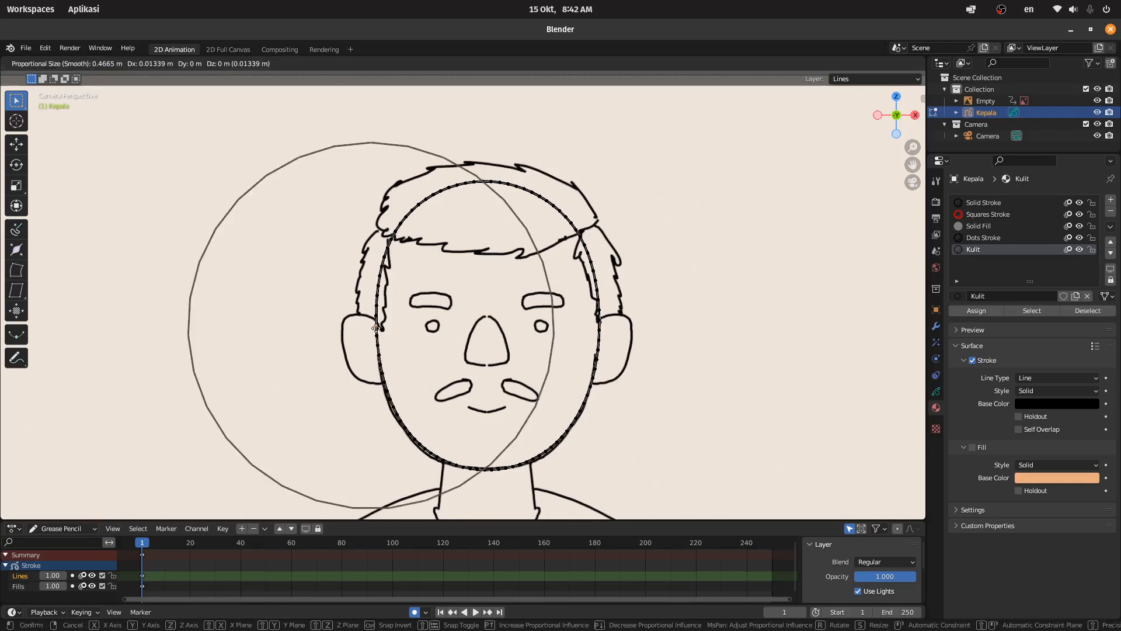
click(376, 328)
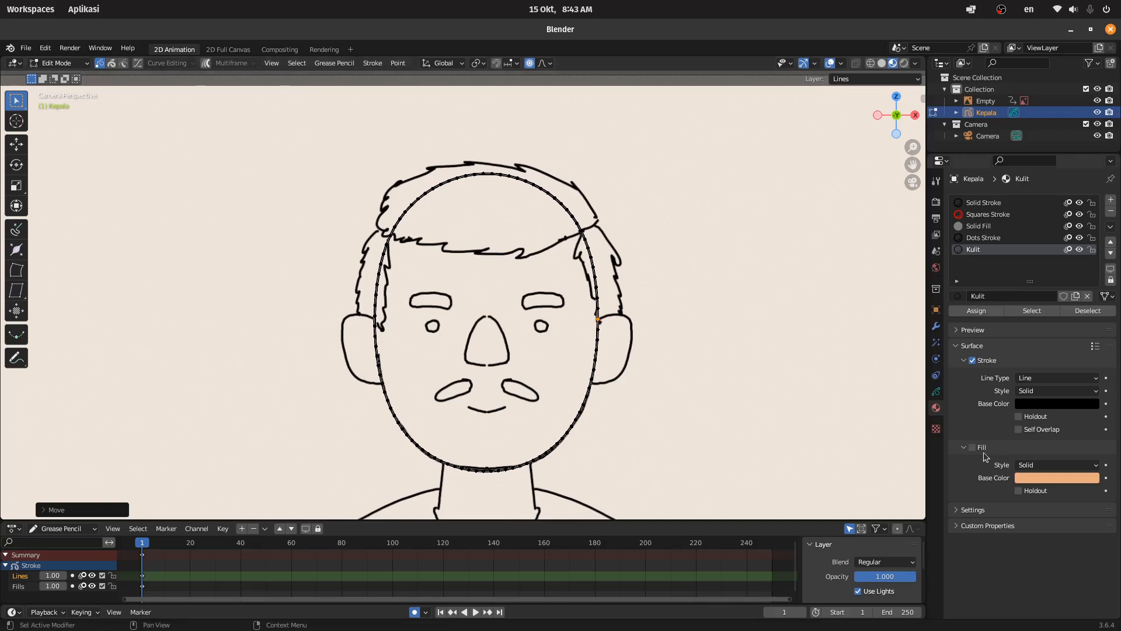
- Turn the Kulit material's fill back on and switch the Kepala object to Object Mode
click(972, 448)
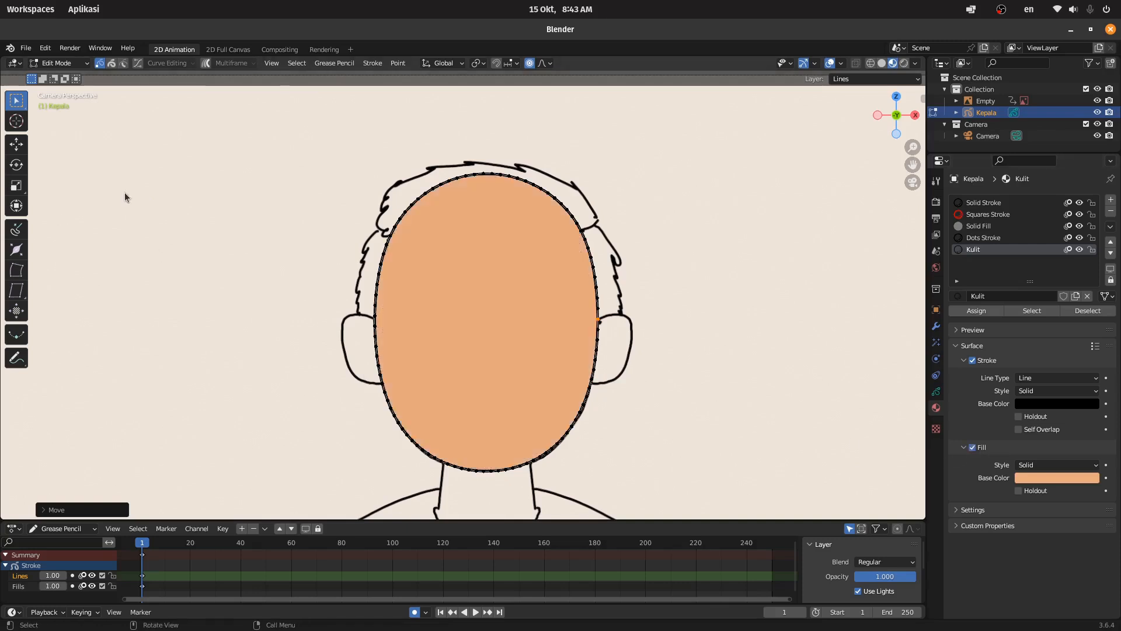
click(58, 63)
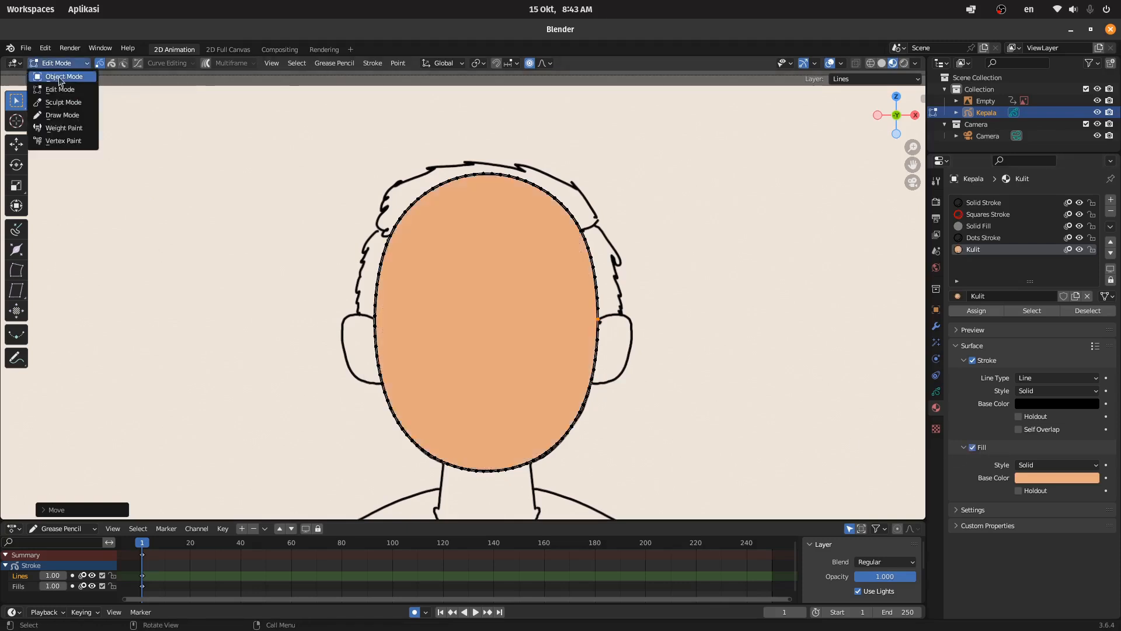
click(61, 77)
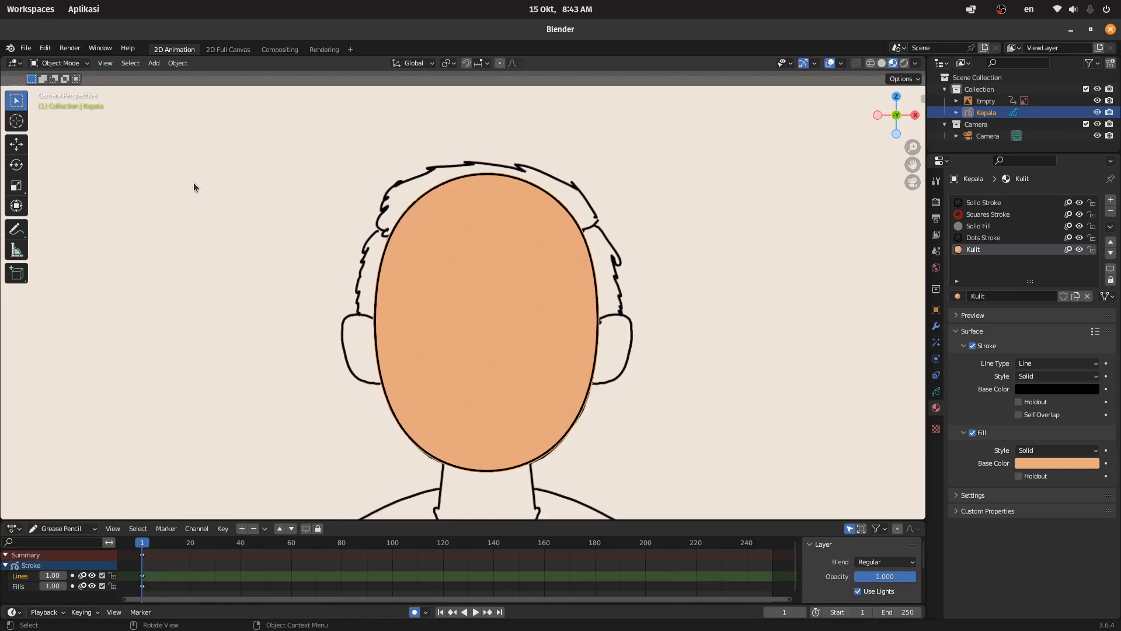
- Add a blank grease pencil object to the scene
scroll(482, 258, up, 2)
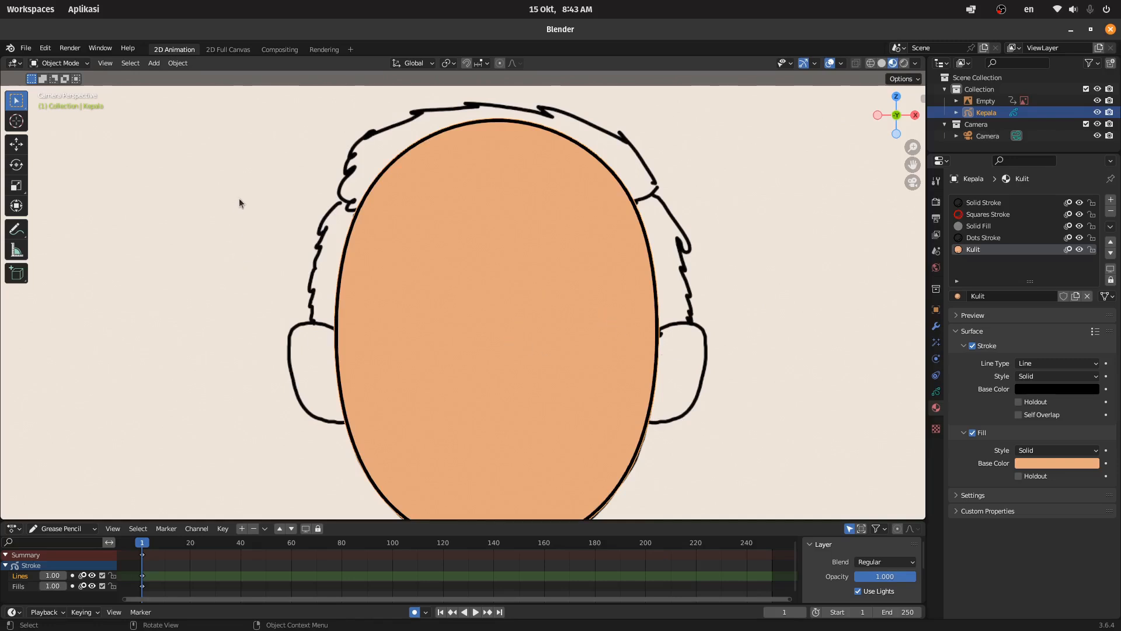
click(69, 65)
click(153, 62)
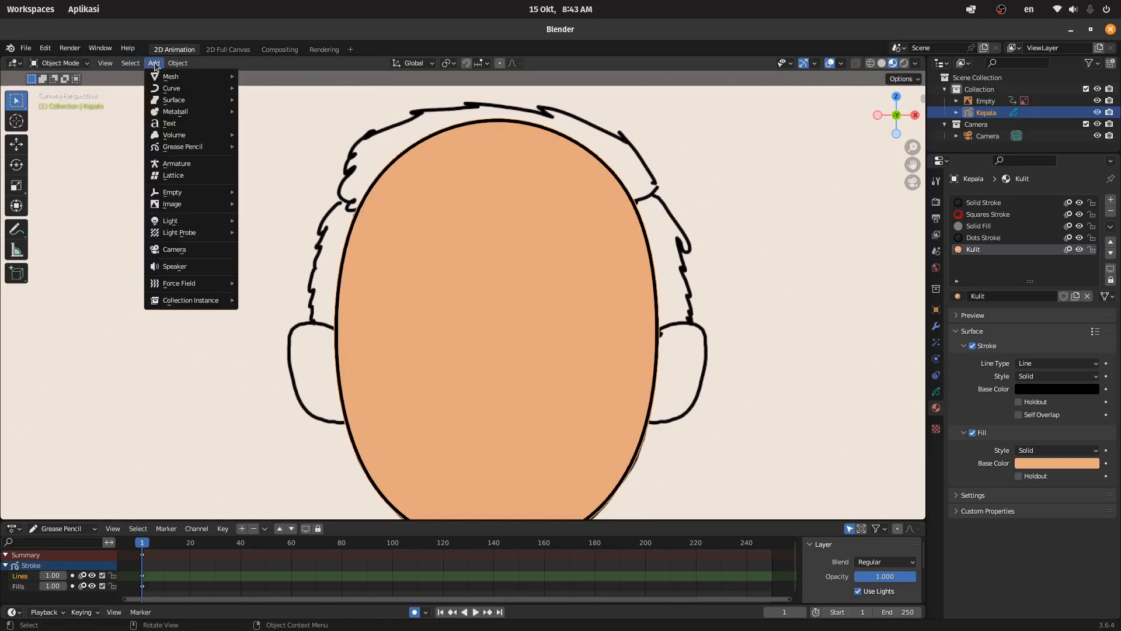
mouse_move(188, 147)
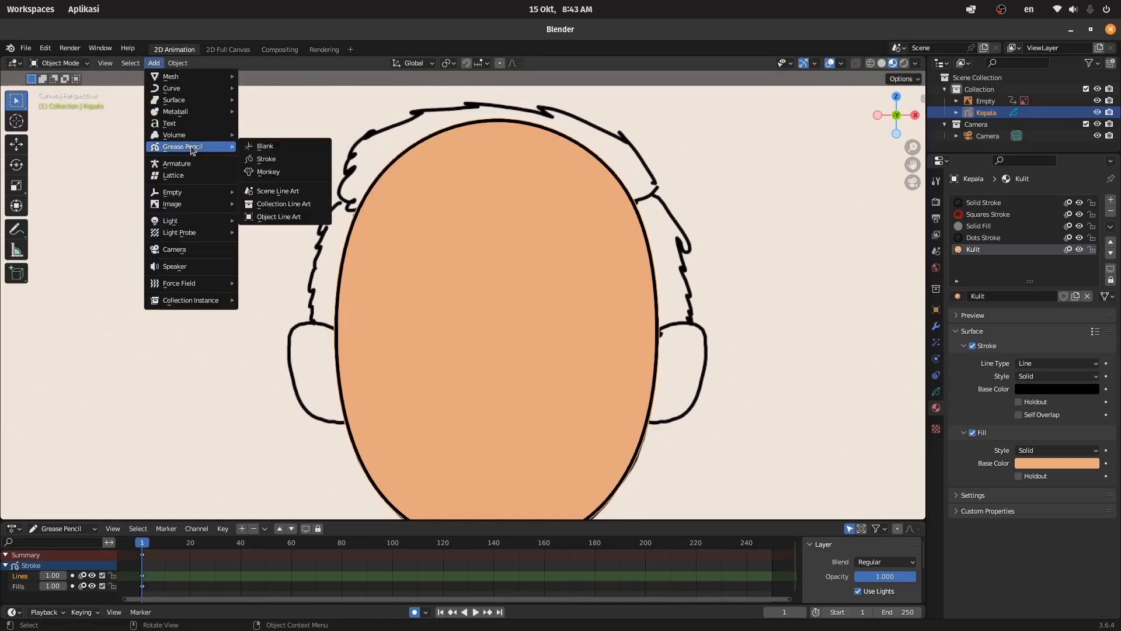
click(312, 147)
- Move the new grease pencil object straight up along Z from the hips to the middle of the face
scroll(479, 202, down, 12)
scroll(448, 403, up, 3)
scroll(449, 408, down, 2)
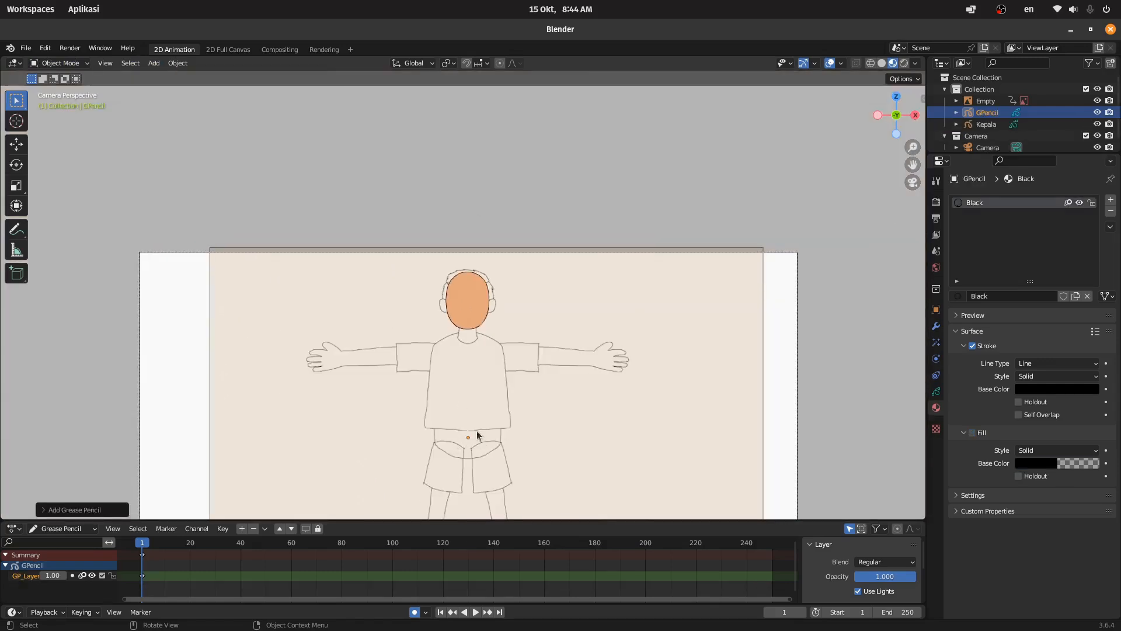
scroll(464, 440, up, 1)
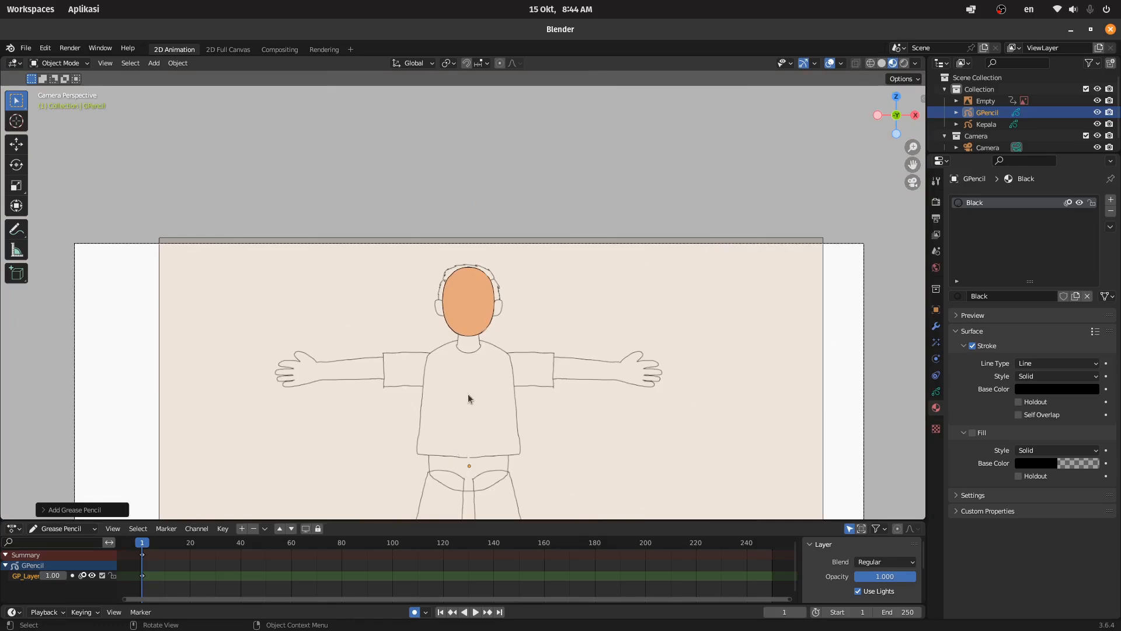
click(17, 146)
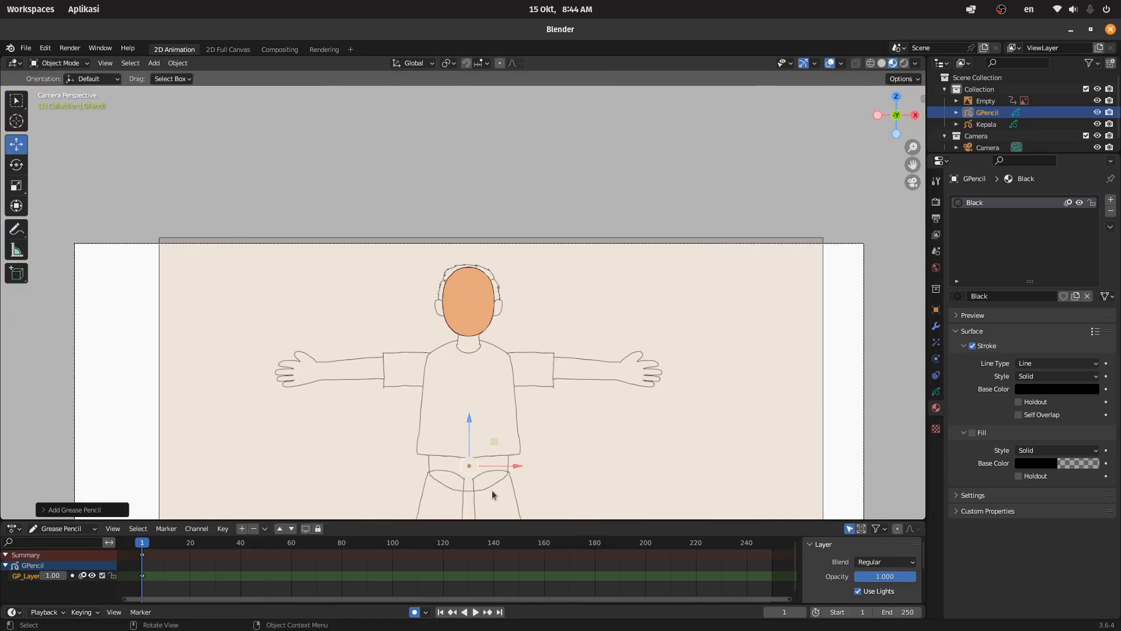
drag(468, 427, 468, 260)
scroll(461, 359, up, 7)
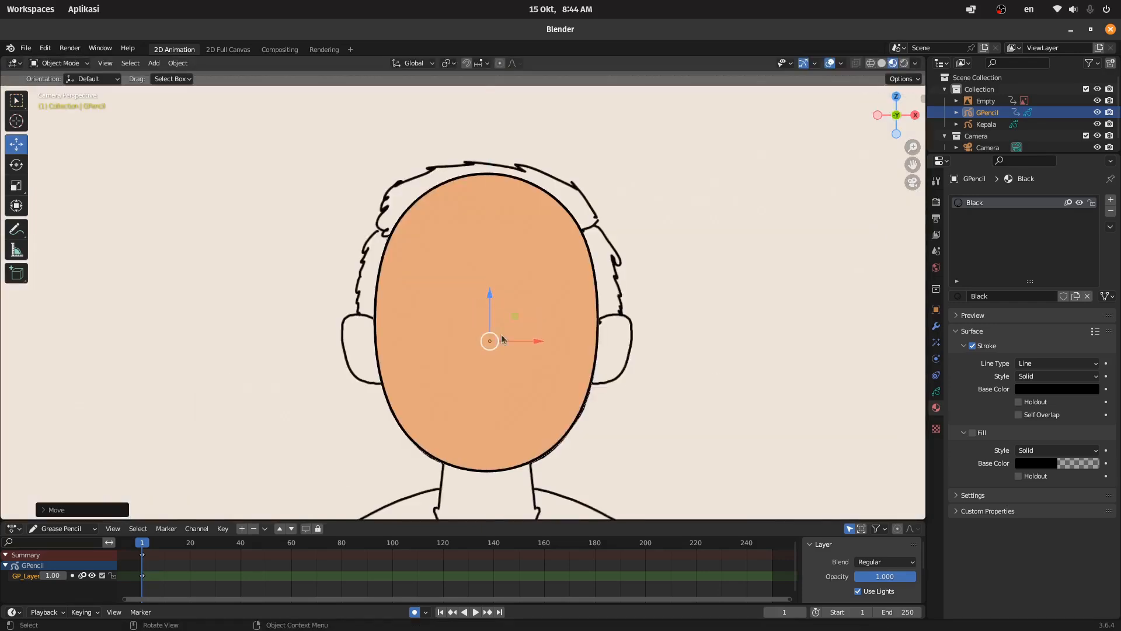
- Rename the GPencil object as Kuping
click(538, 316)
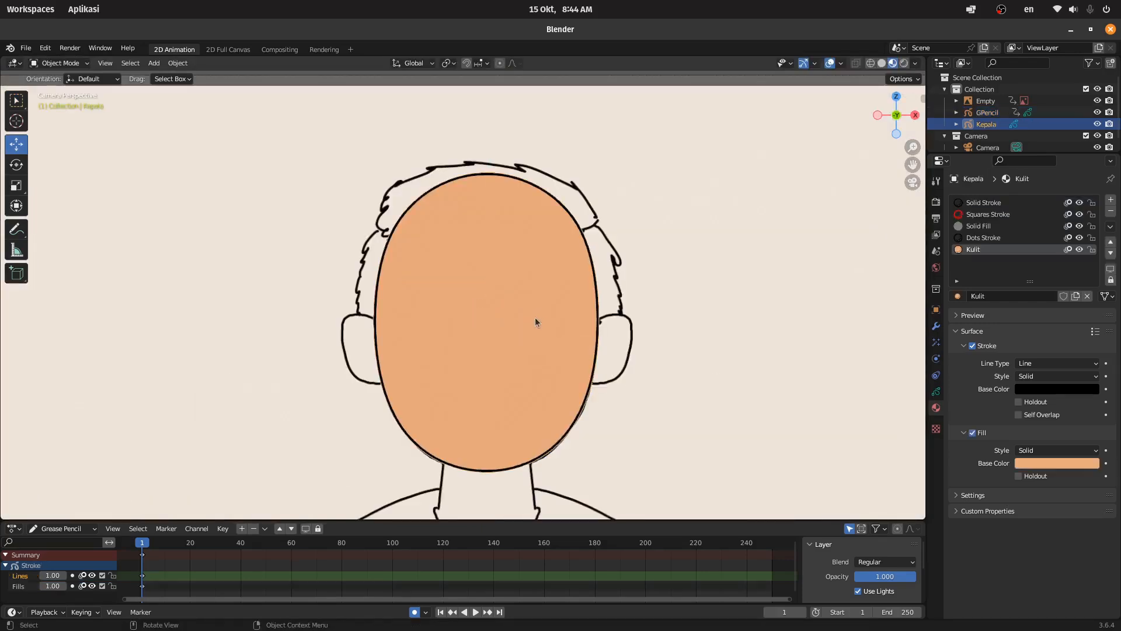
click(987, 112)
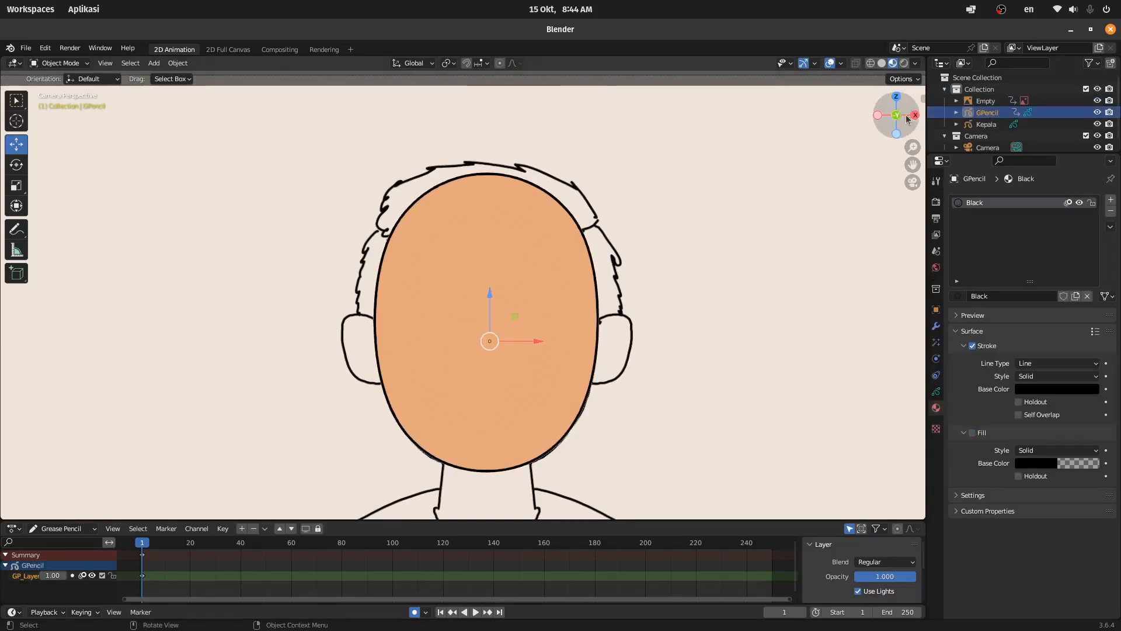
double_click(987, 113)
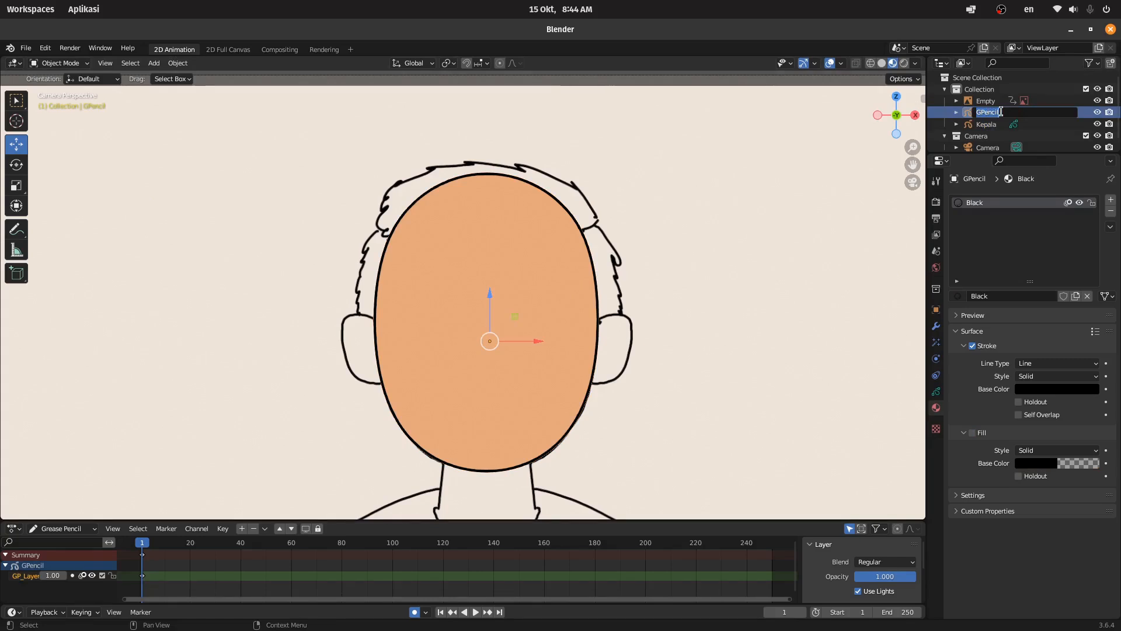
text(Ku)
key(Return)
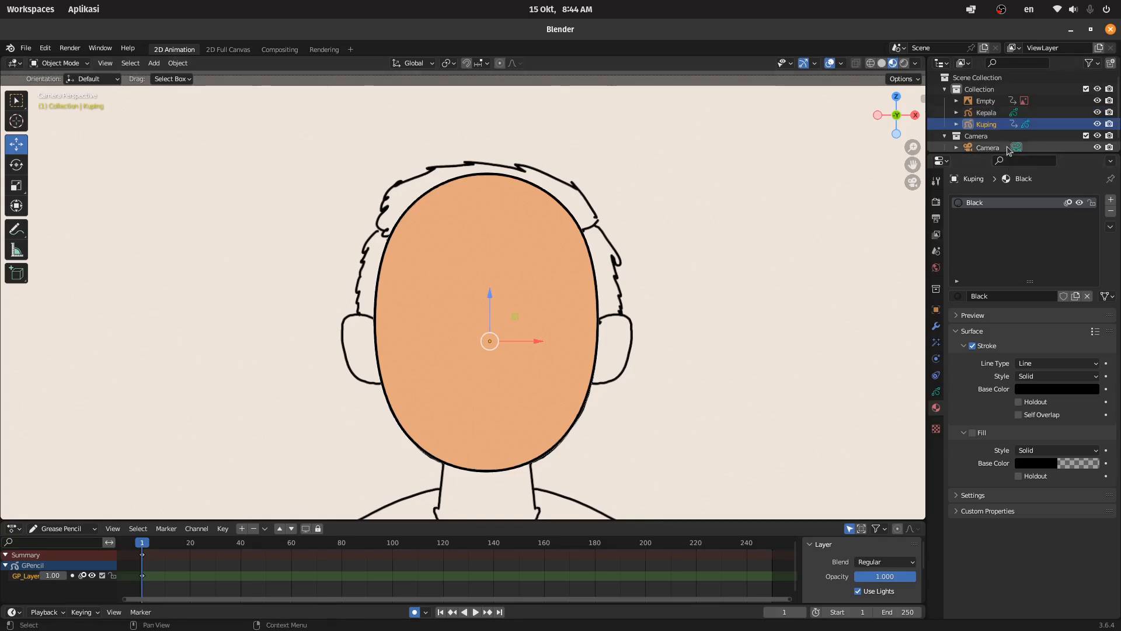
- Switch the Kuping object to Draw Mode
scroll(732, 193, up, 3)
shift+middle_drag(731, 193, 713, 121)
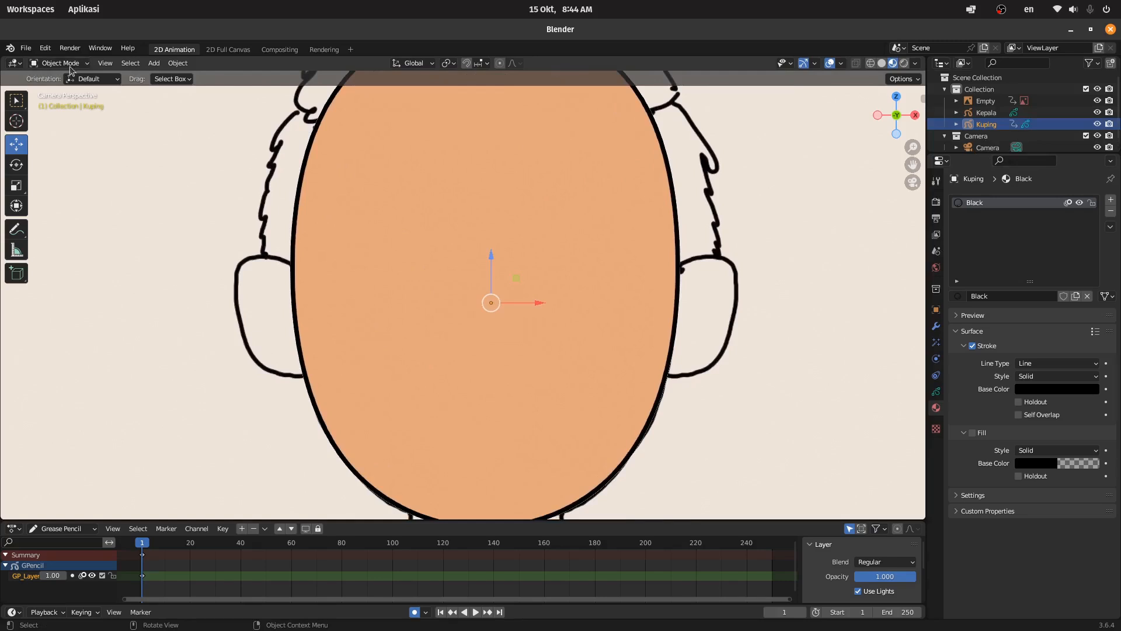
click(69, 64)
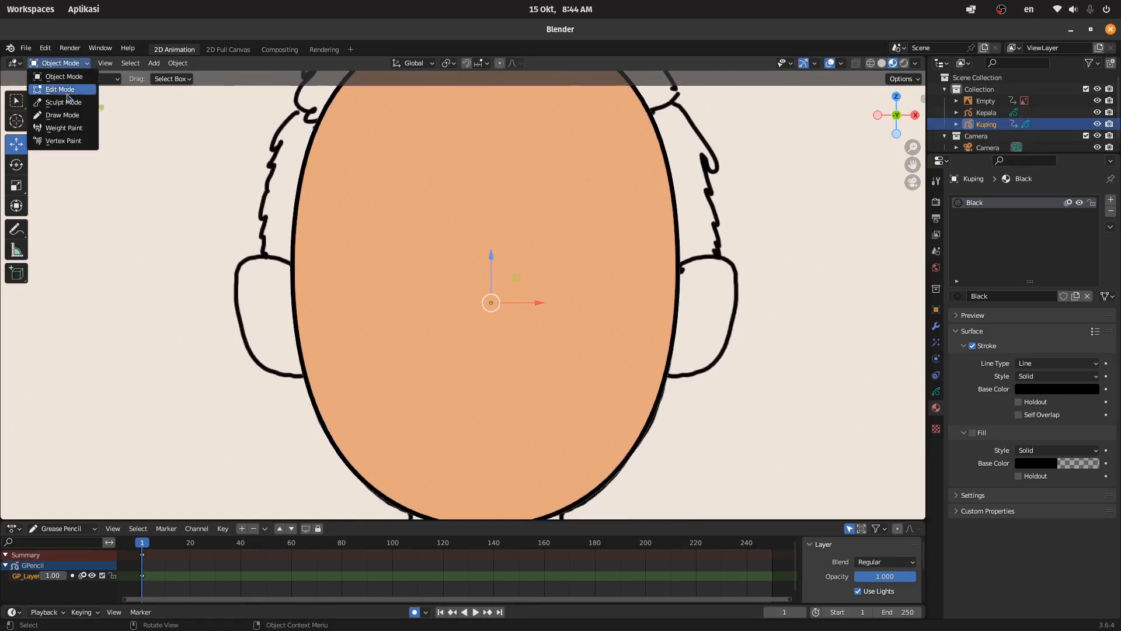
click(69, 115)
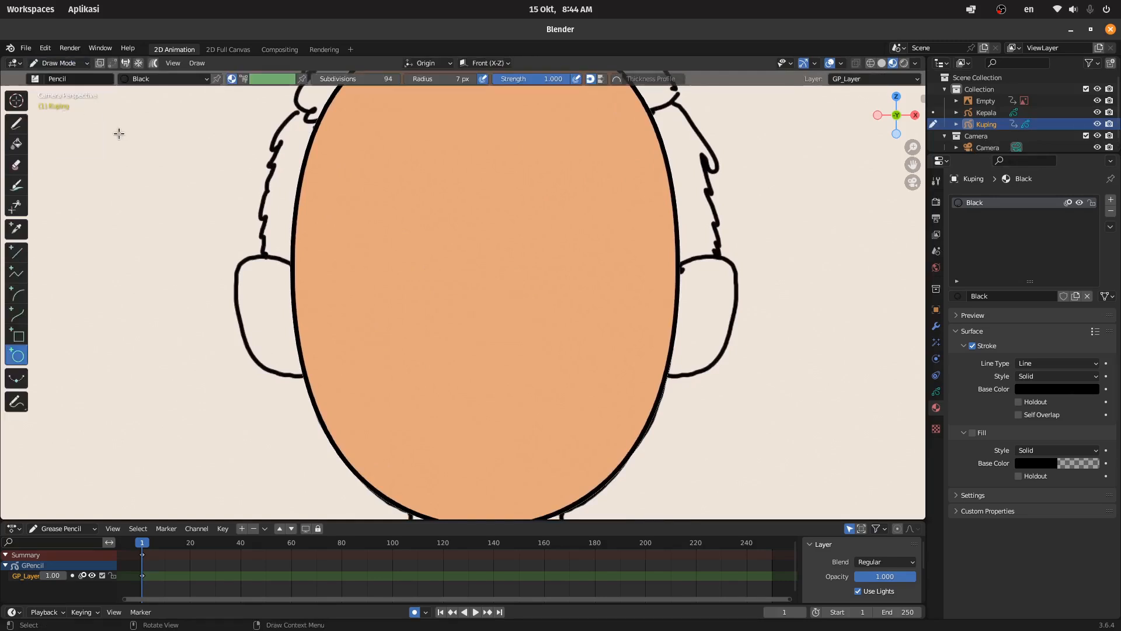
- Replace the Kuping object's Black material with the existing Kulit material
scroll(500, 286, down, 3)
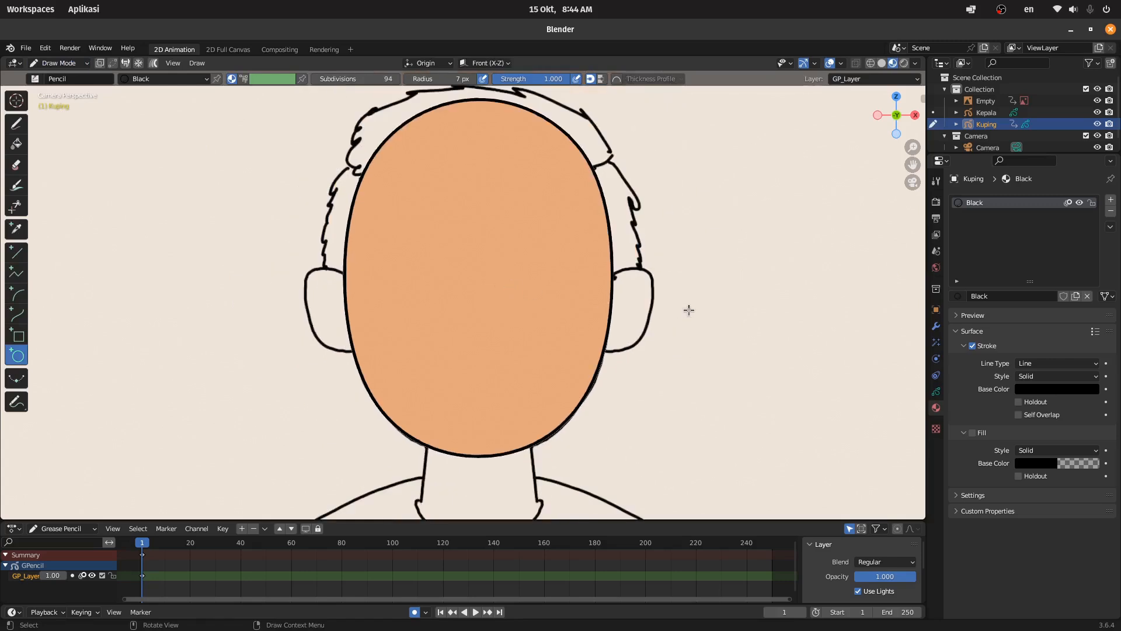
shift+middle_drag(703, 306, 638, 280)
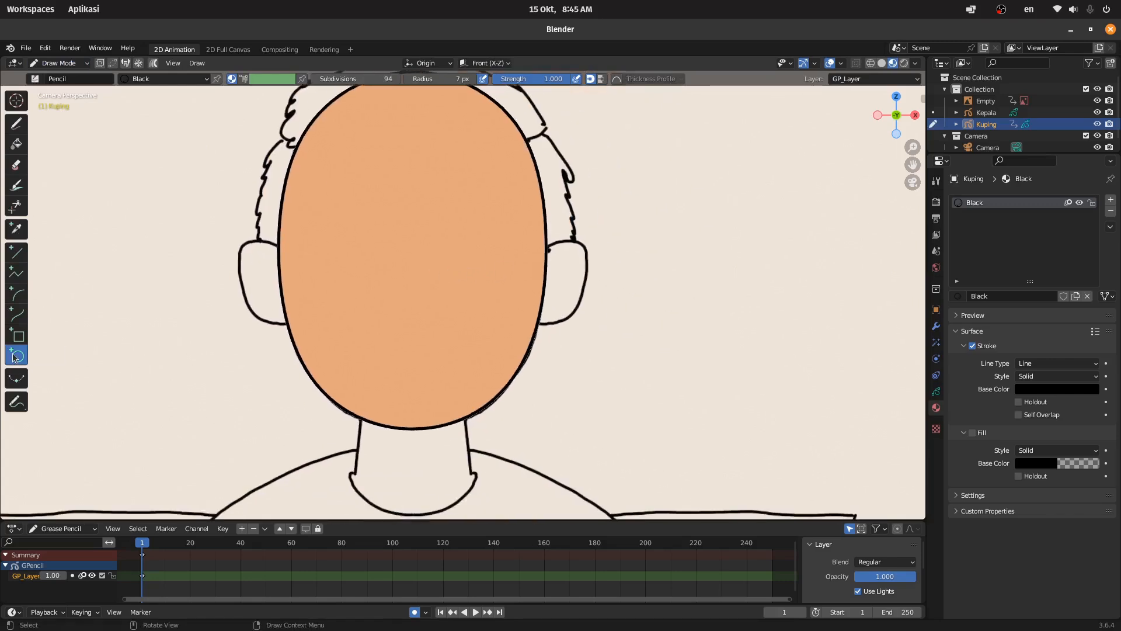
scroll(717, 294, up, 2)
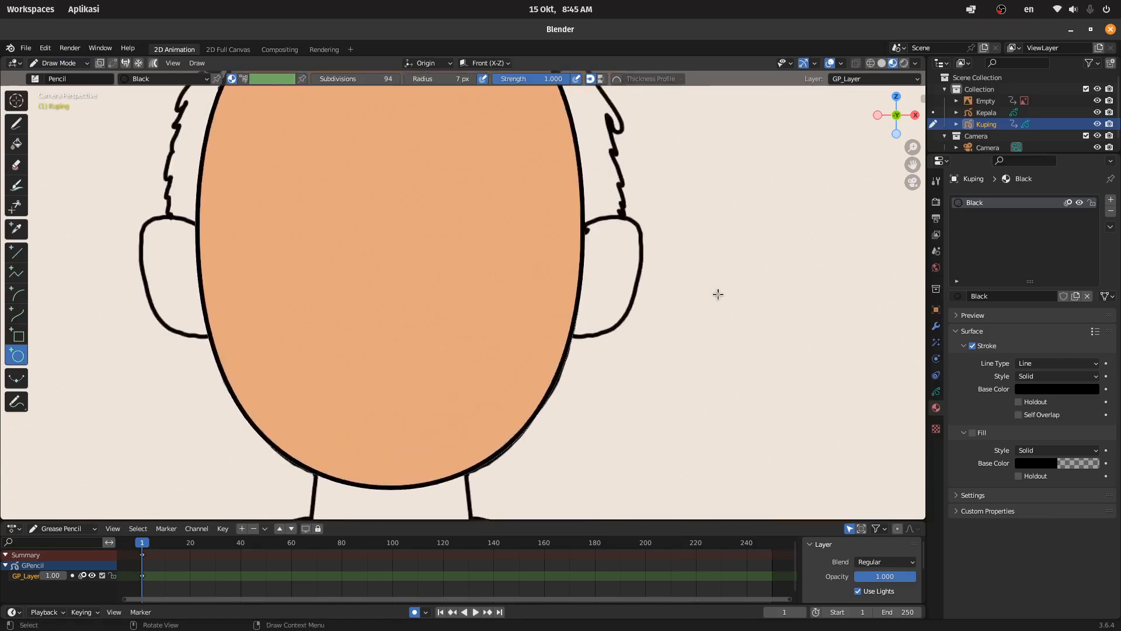
shift+middle_drag(673, 227, 560, 253)
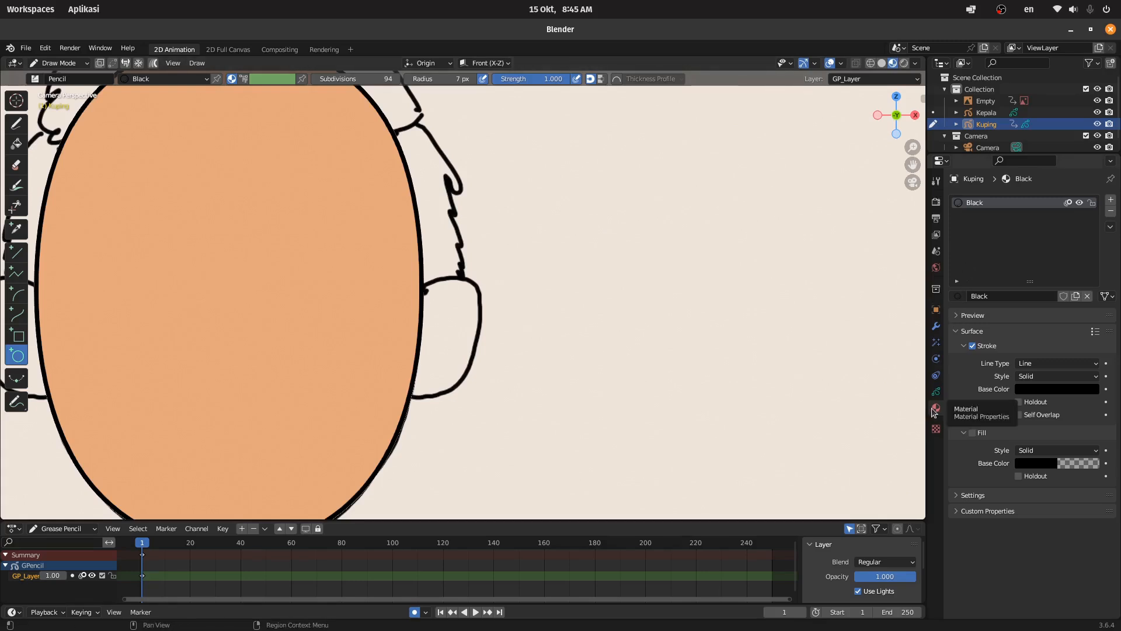
click(960, 297)
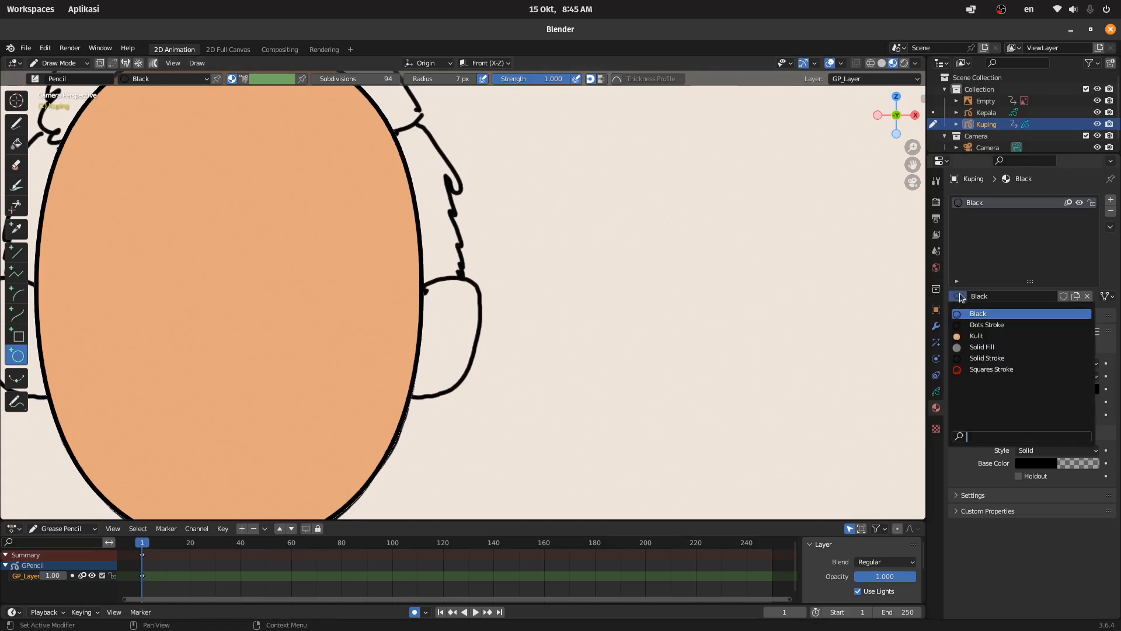
click(975, 336)
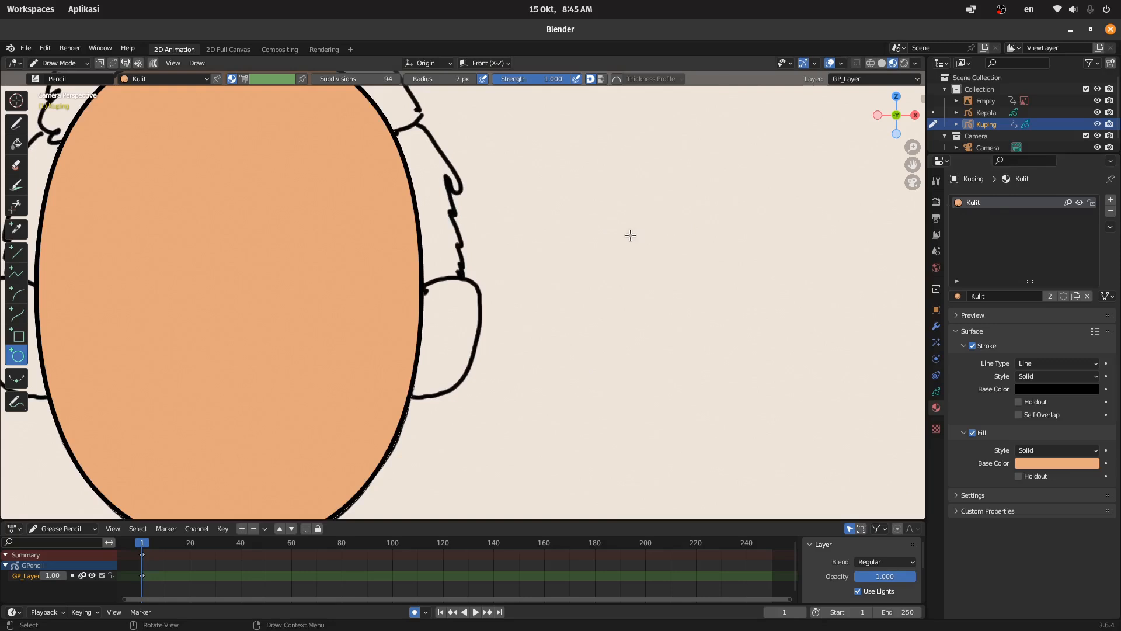
- Draw a small upright ellipse for the ear in the empty area to the right of the head, using the Circle tool
mouse_move(583, 176)
mouse_down()
mouse_move(631, 221)
mouse_move(695, 328)
mouse_move(719, 314)
mouse_move(702, 316)
mouse_up()
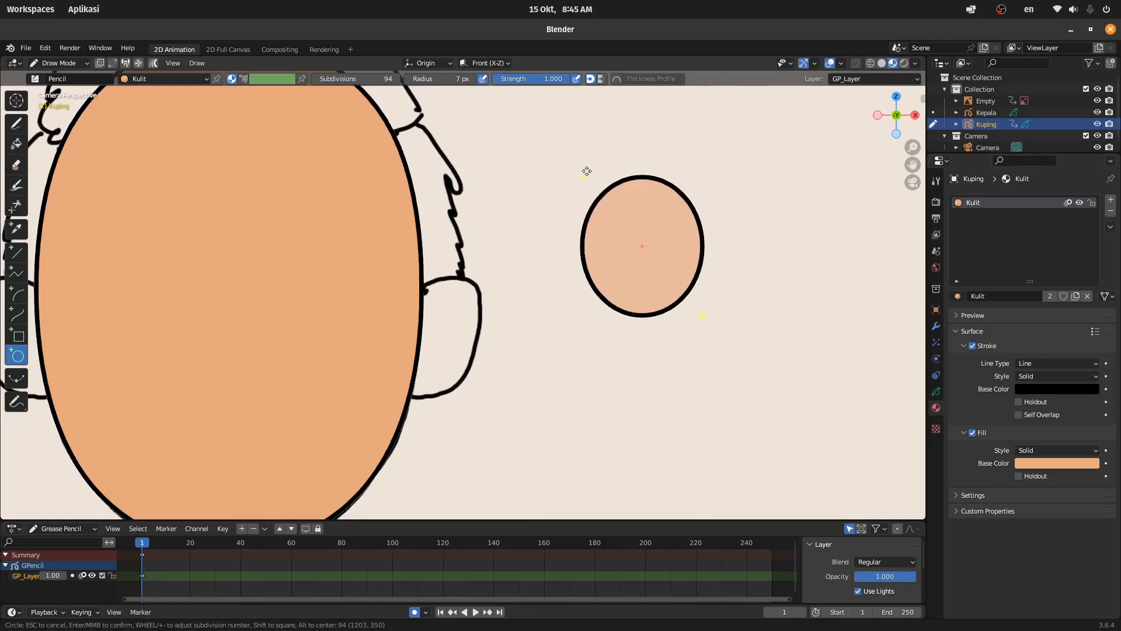
drag(582, 177, 596, 195)
mouse_move(703, 315)
mouse_down()
mouse_move(713, 308)
mouse_move(702, 317)
mouse_up()
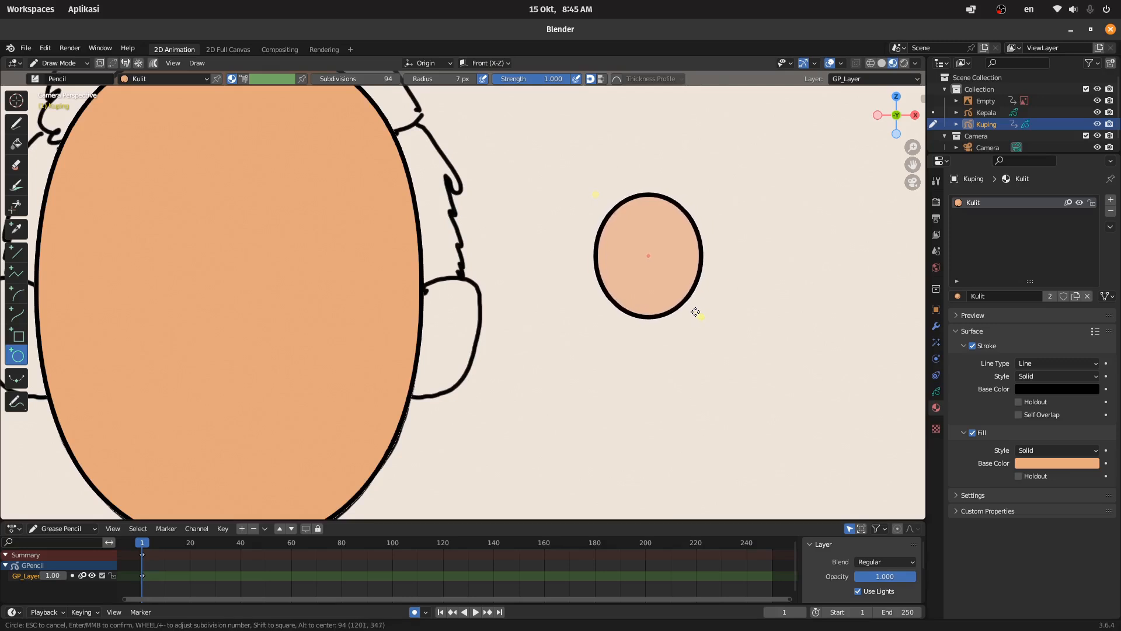
key(Return)
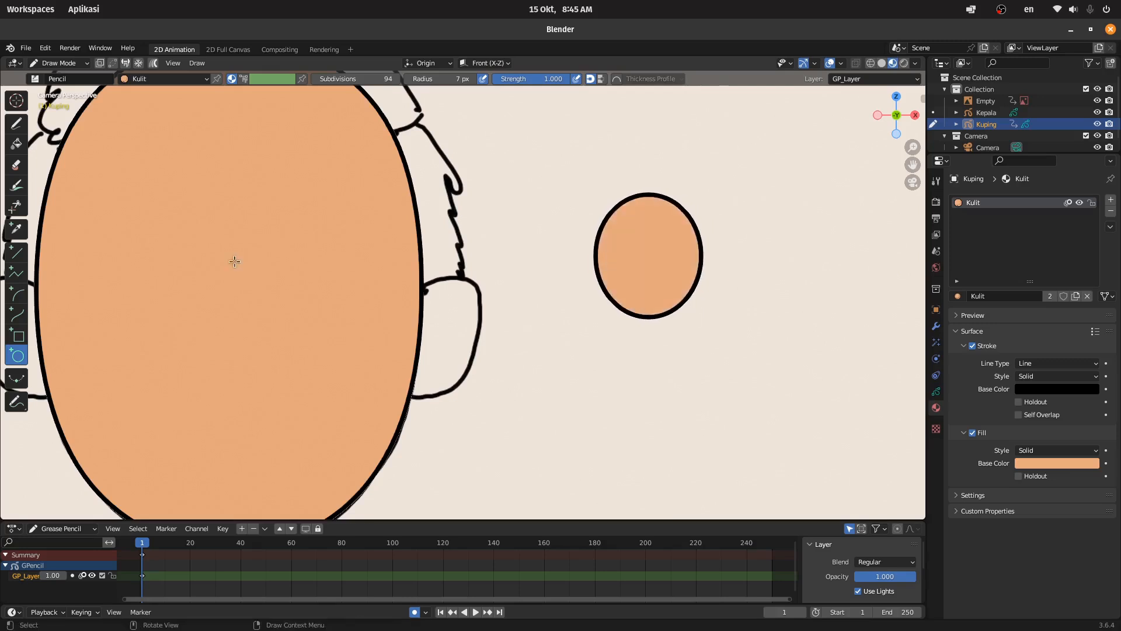
- In Edit Mode, pull the ear ellipse's upper-right edge slightly outward with proportional editing, reducing the proportional size to 0.1978 m
click(51, 63)
click(70, 90)
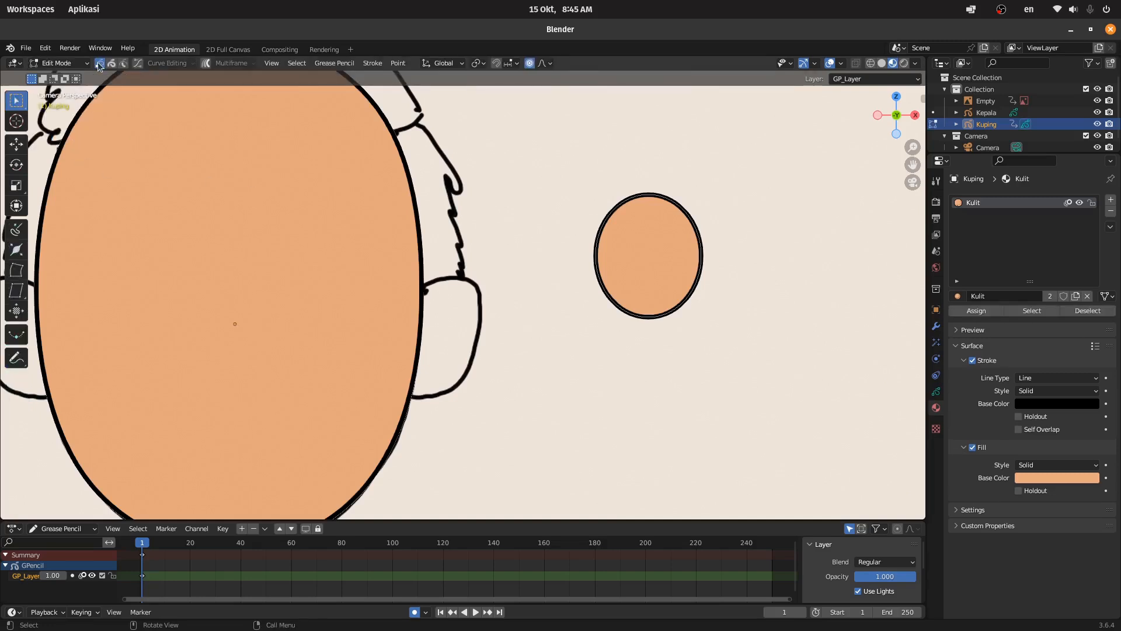
click(680, 207)
key(g)
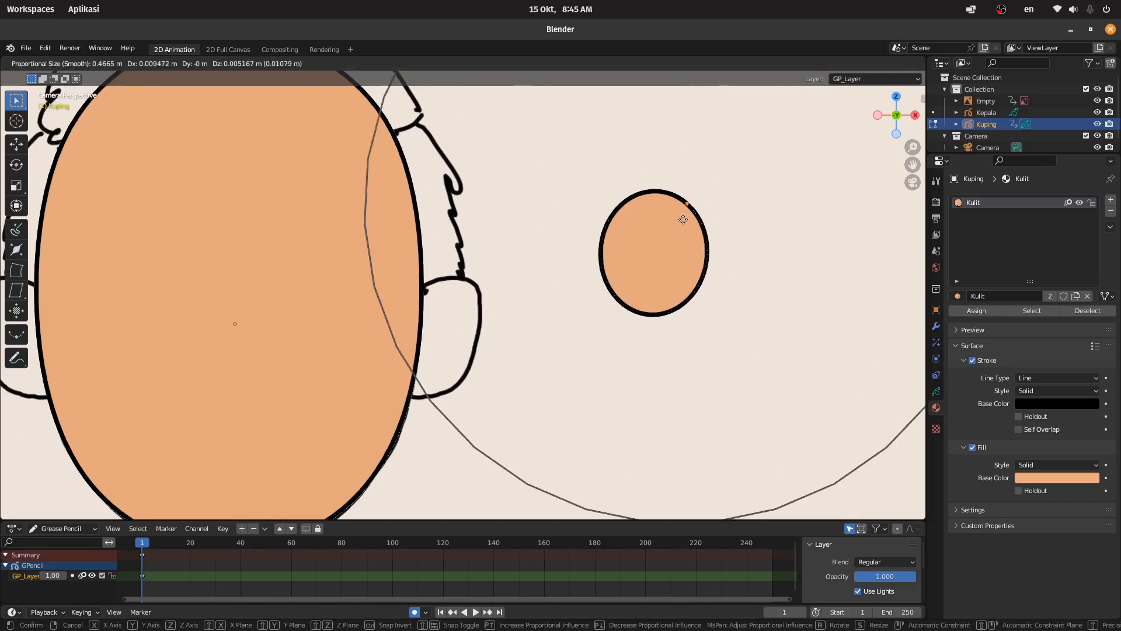
scroll(679, 222, up, 4)
scroll(680, 218, up, 4)
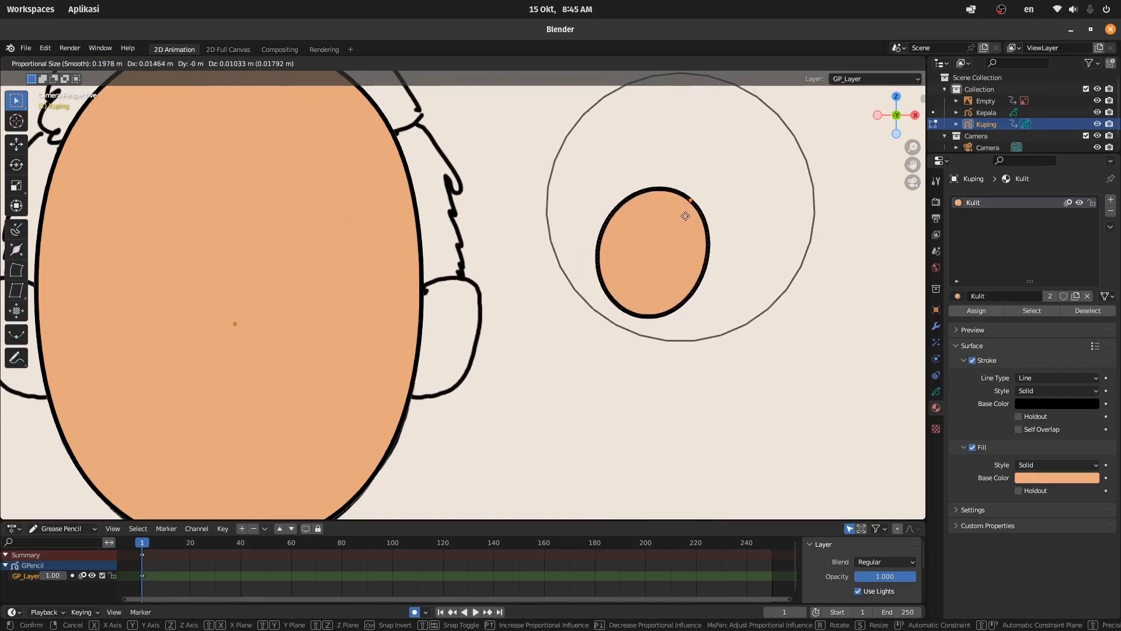
click(710, 275)
- Move the ear ellipse's lower-right and upper-left edges slightly inward to slim and tilt the shape
click(696, 289)
key(g)
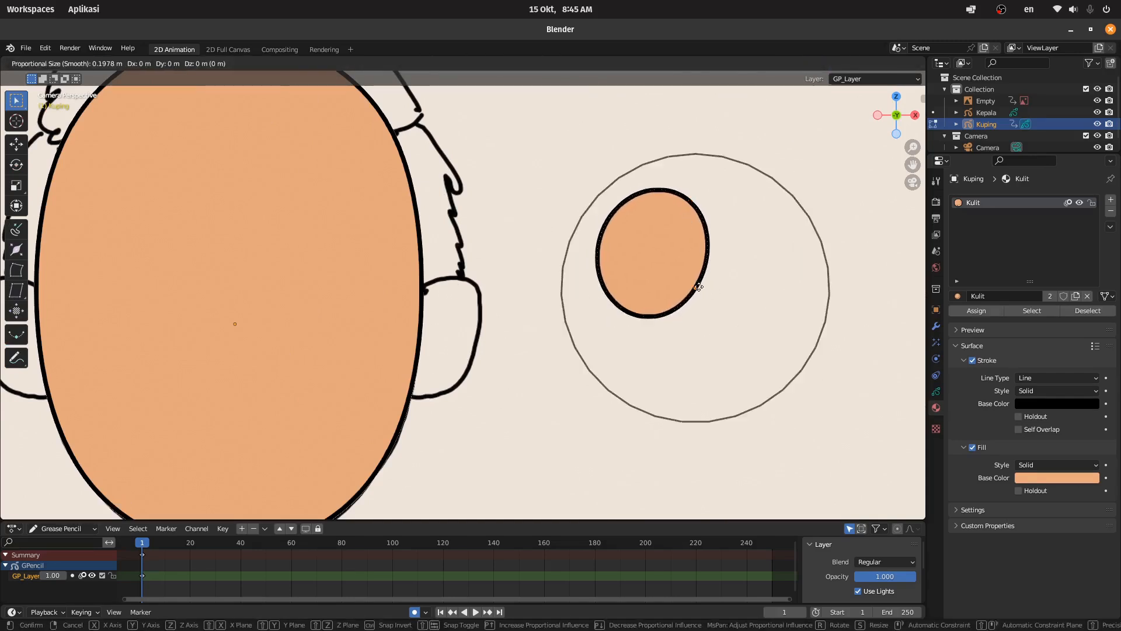
click(693, 290)
click(619, 198)
key(g)
click(633, 203)
click(612, 253)
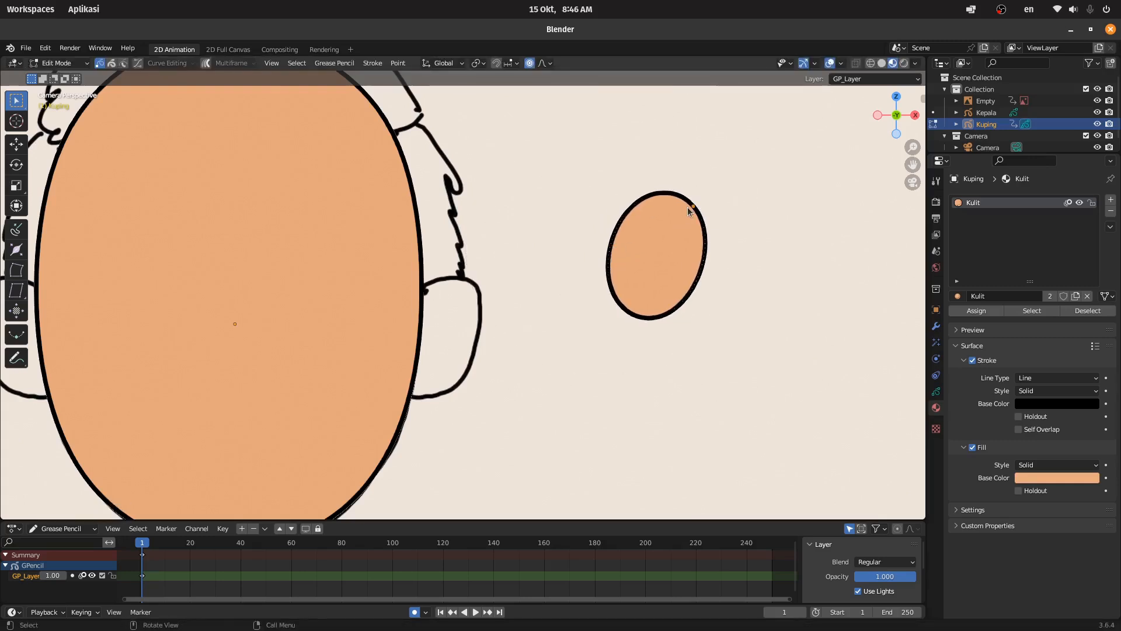
- Raise the ear shape's bottom edge slightly and nudge its lower-right edge outward
click(638, 317)
key(g)
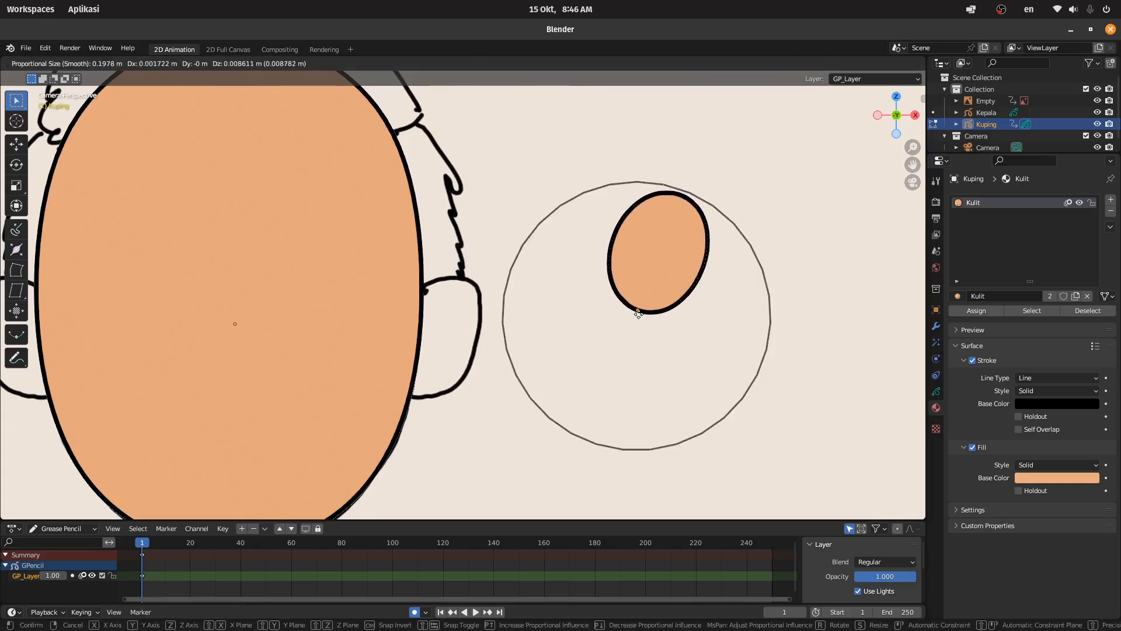
click(638, 318)
click(682, 299)
key(g)
click(686, 298)
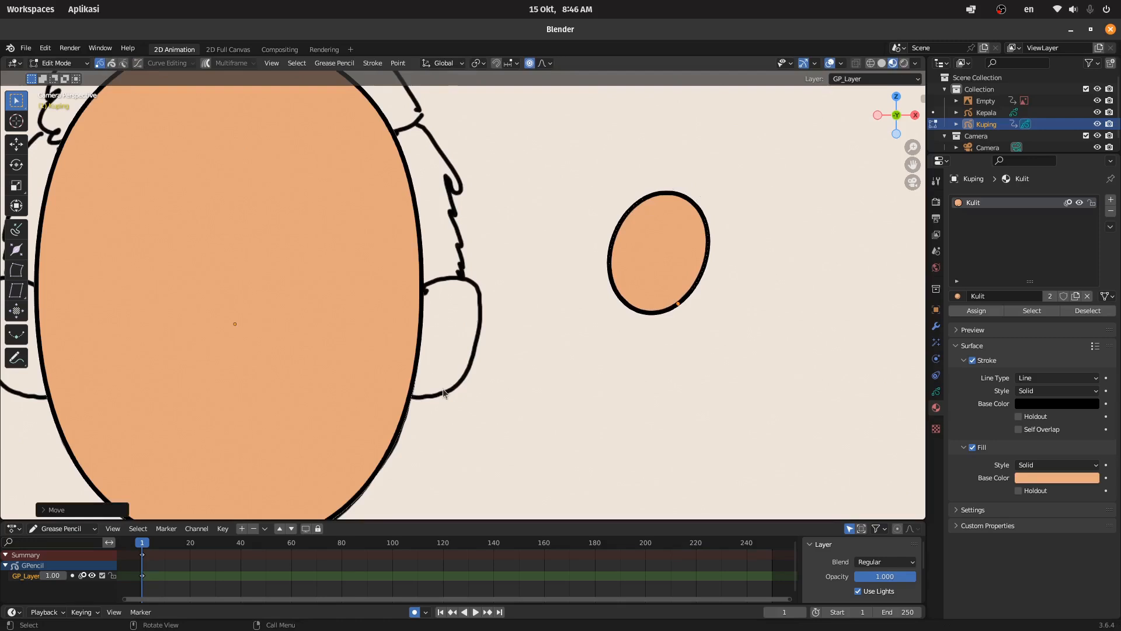
- Turn off proportional editing and move the whole ear stroke onto the reference's right-hand ear, then return to point selection
click(530, 63)
drag(796, 173, 581, 392)
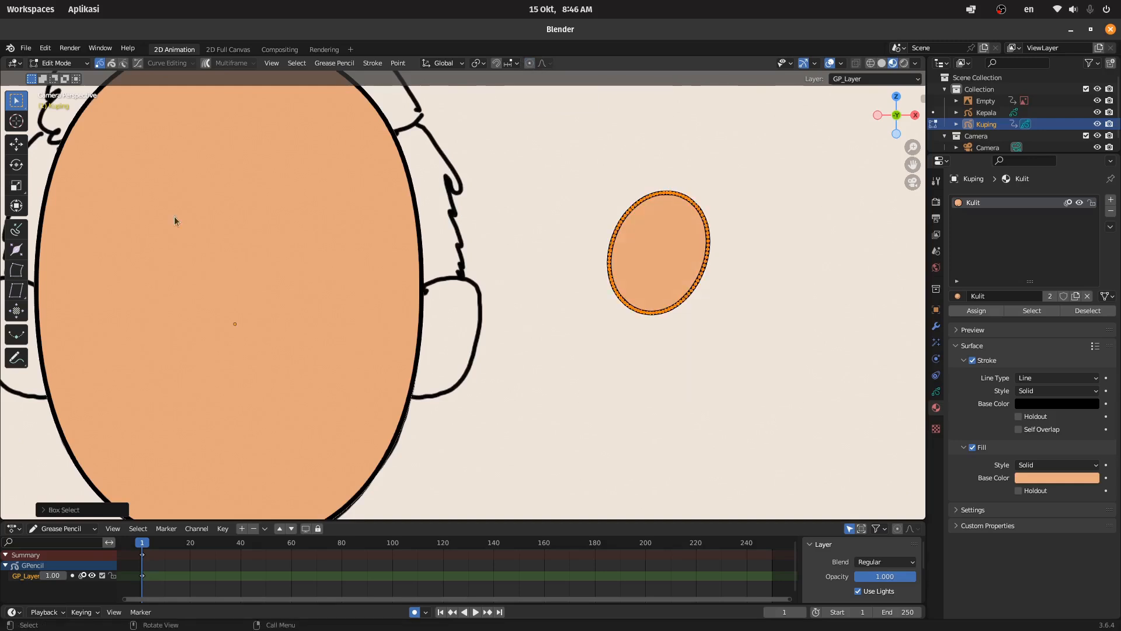
click(114, 63)
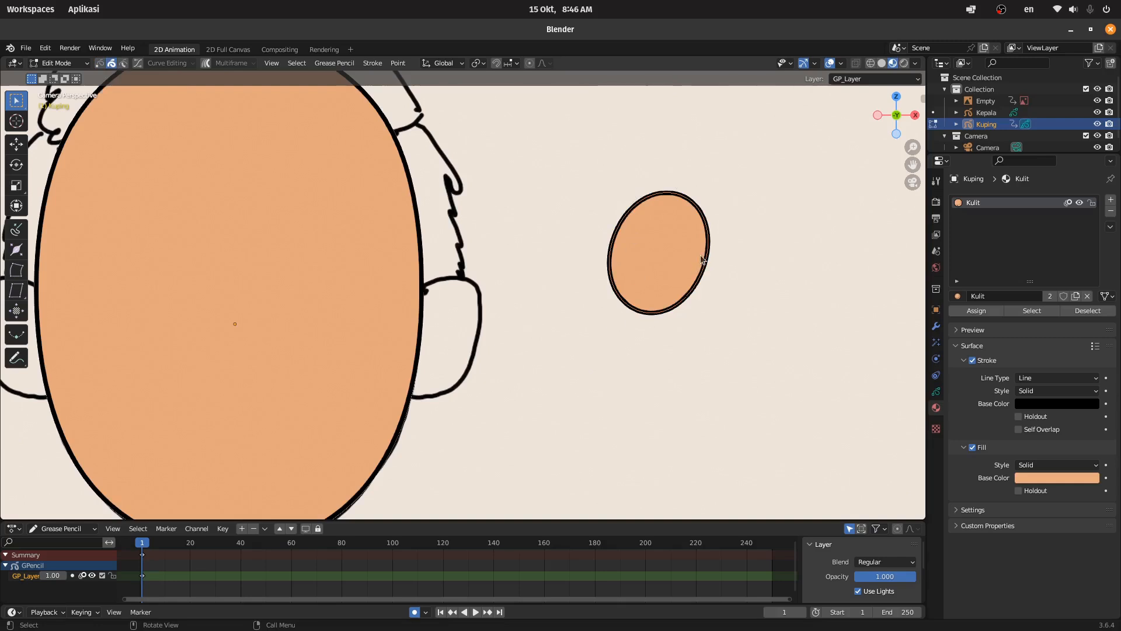
key(g)
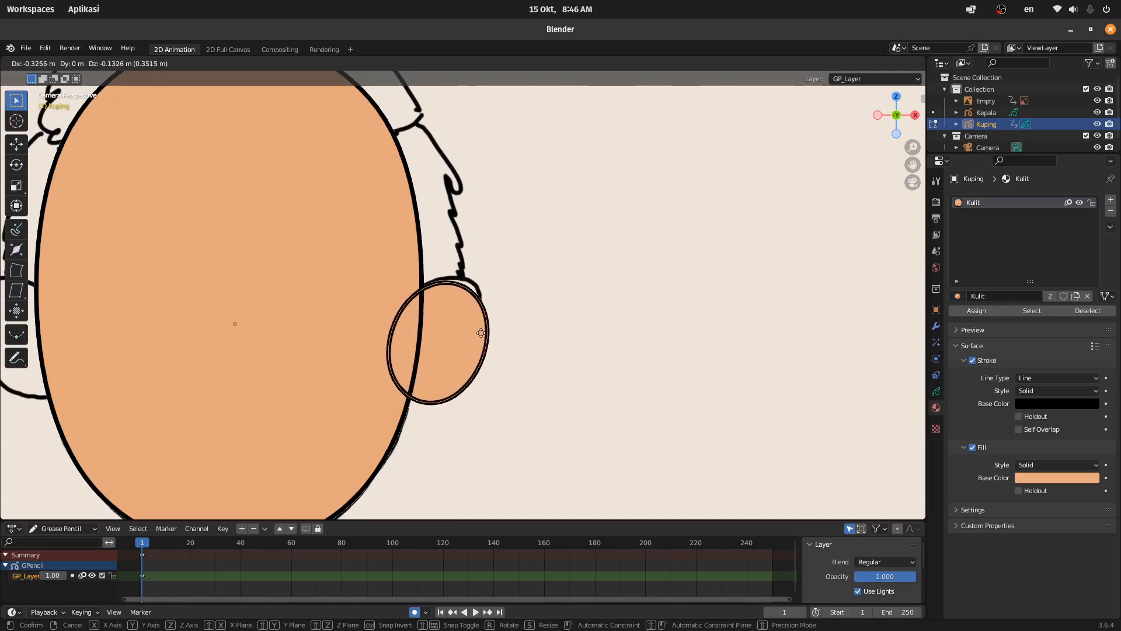
click(484, 332)
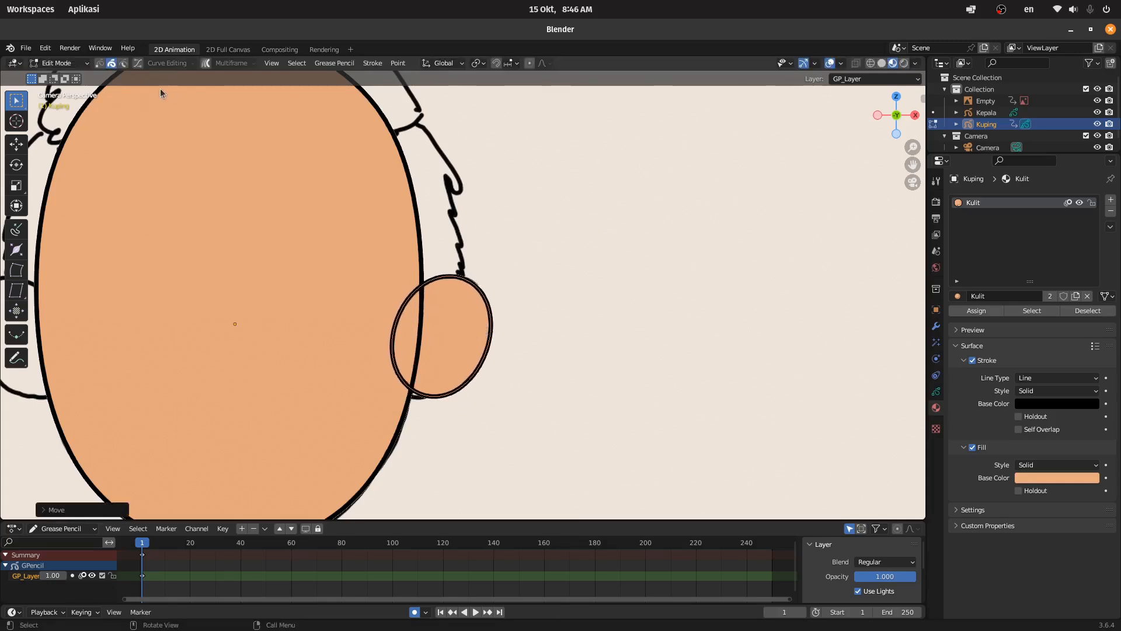
click(98, 64)
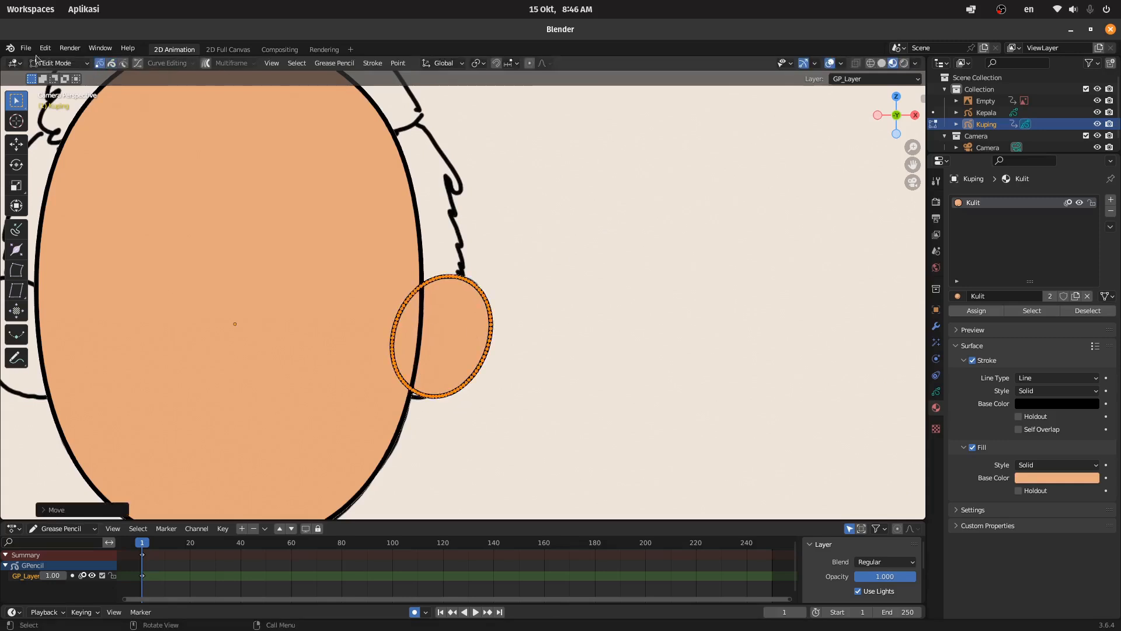
- With proportional editing enabled, pull the ear shape's lower-left edge slightly outward and its upper-right edge slightly inward
click(529, 64)
click(416, 395)
key(g)
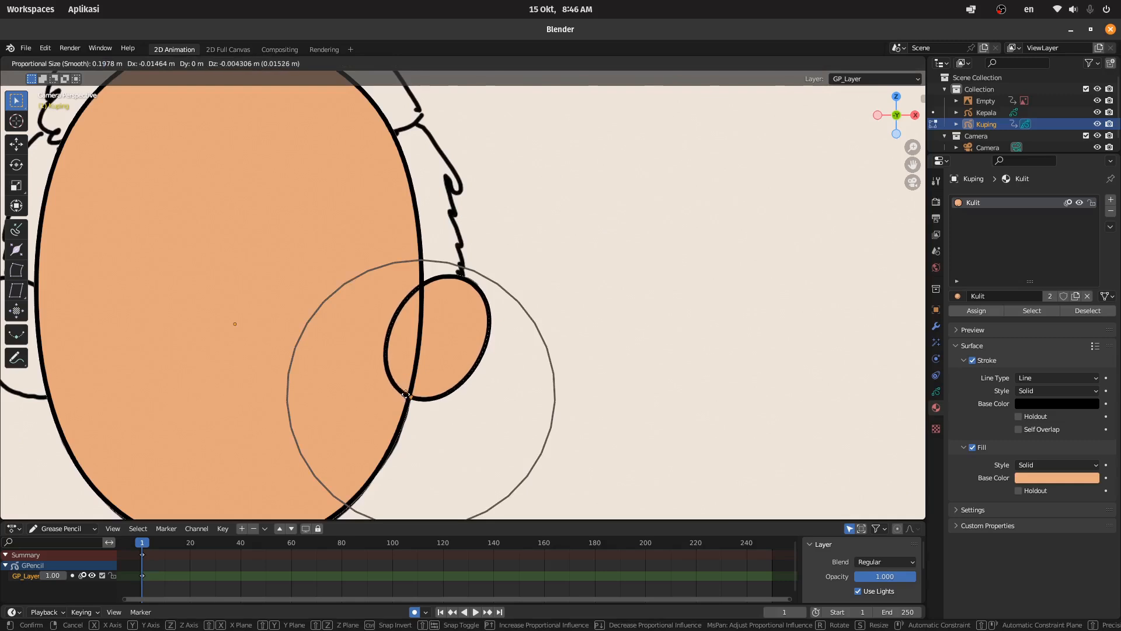
click(409, 396)
click(477, 308)
key(g)
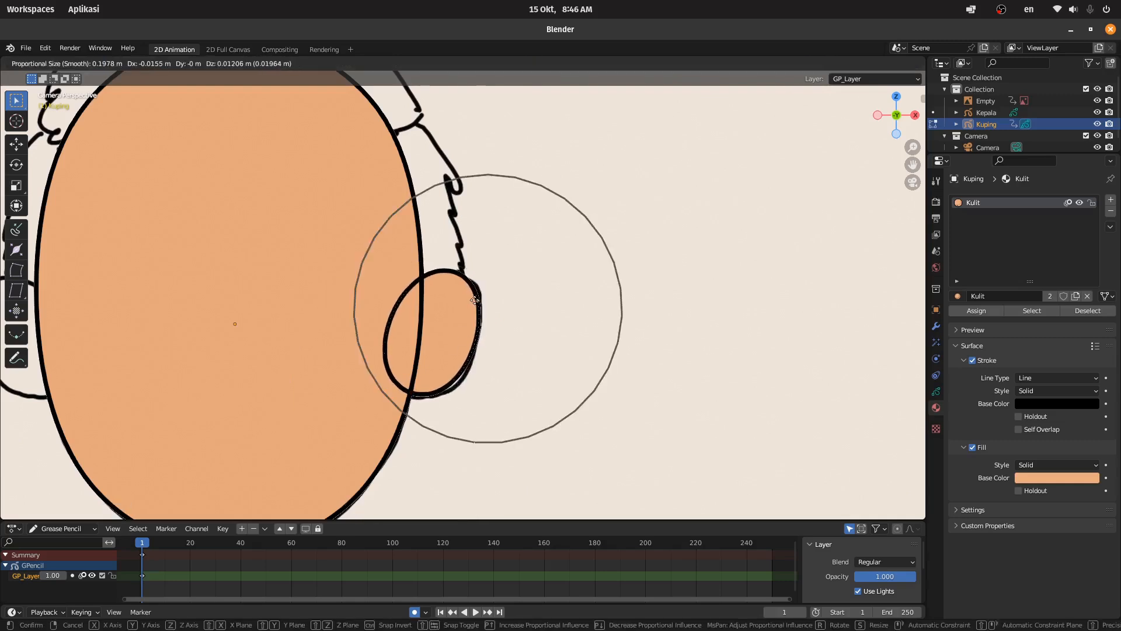
click(473, 309)
- Nudge the ear outline's bottom edge and adjust its upper-right edge to follow the reference ear more closely
click(445, 388)
key(g)
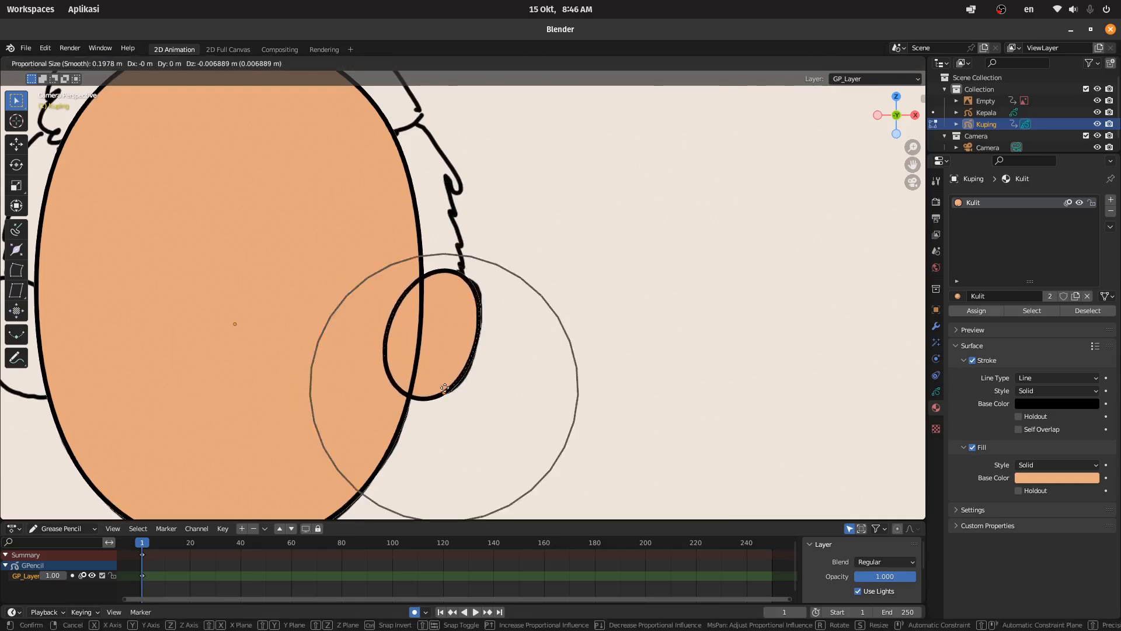
click(447, 386)
click(462, 280)
key(g)
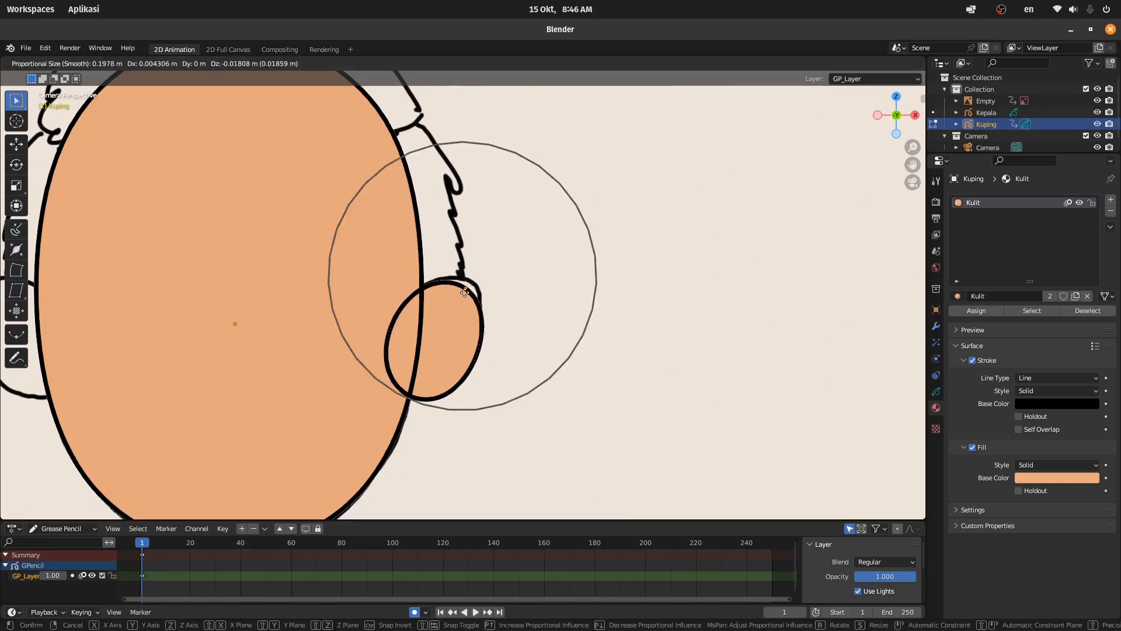
click(471, 283)
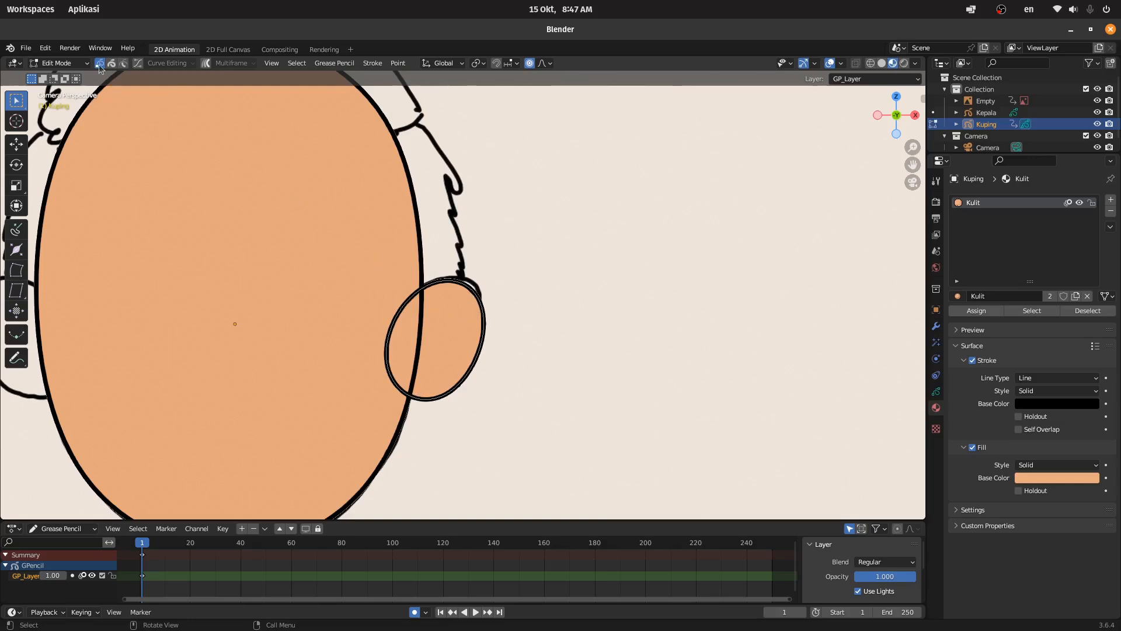
- In Object Mode, move the ear object back along the Y axis behind the head, then return to camera view
click(59, 63)
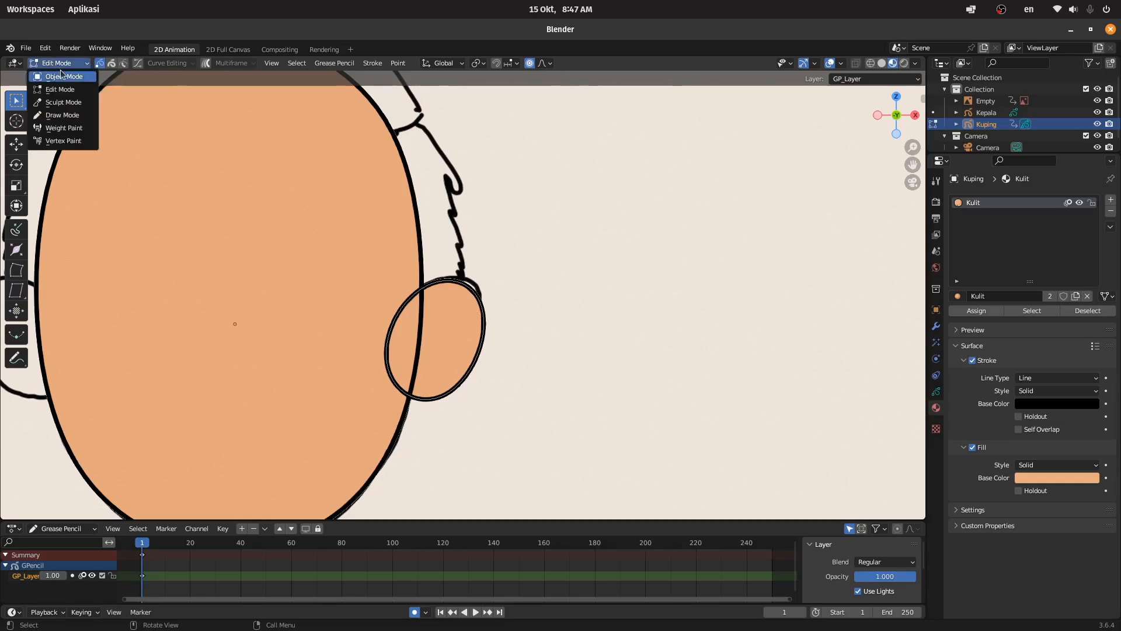
click(63, 77)
click(513, 318)
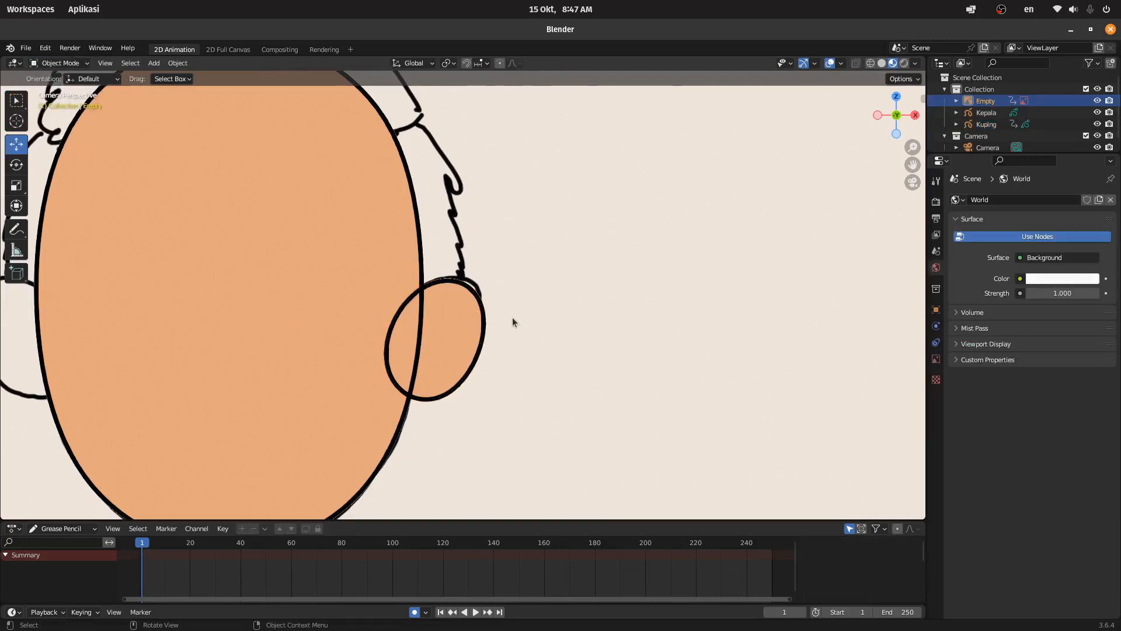
click(453, 337)
drag(896, 116, 845, 160)
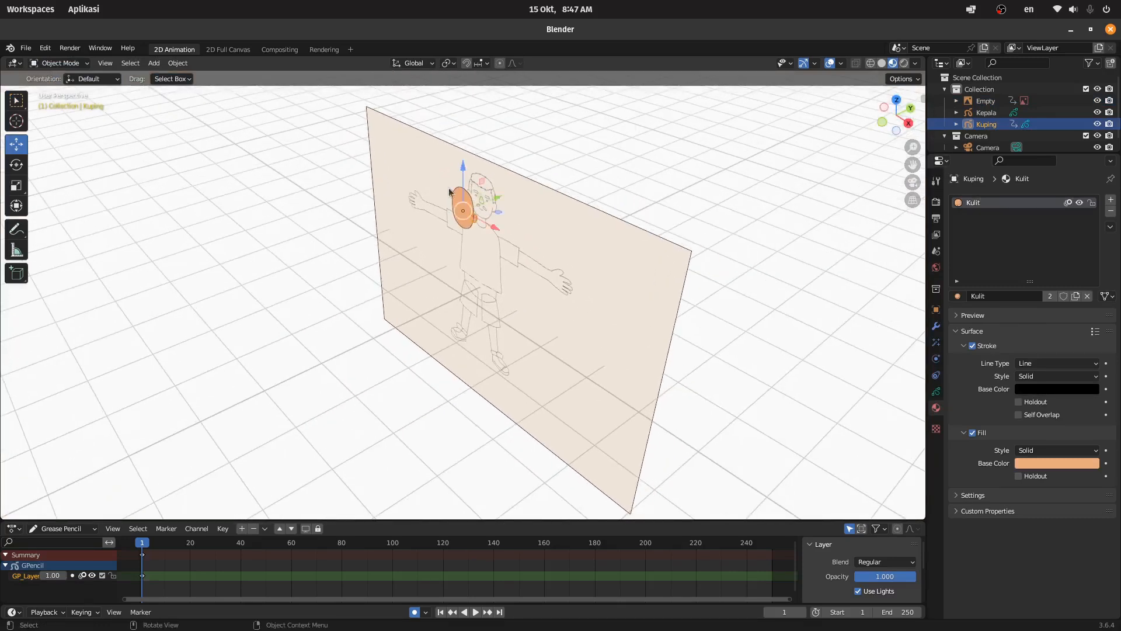
scroll(429, 177, up, 5)
drag(913, 165, 888, 452)
scroll(499, 279, up, 4)
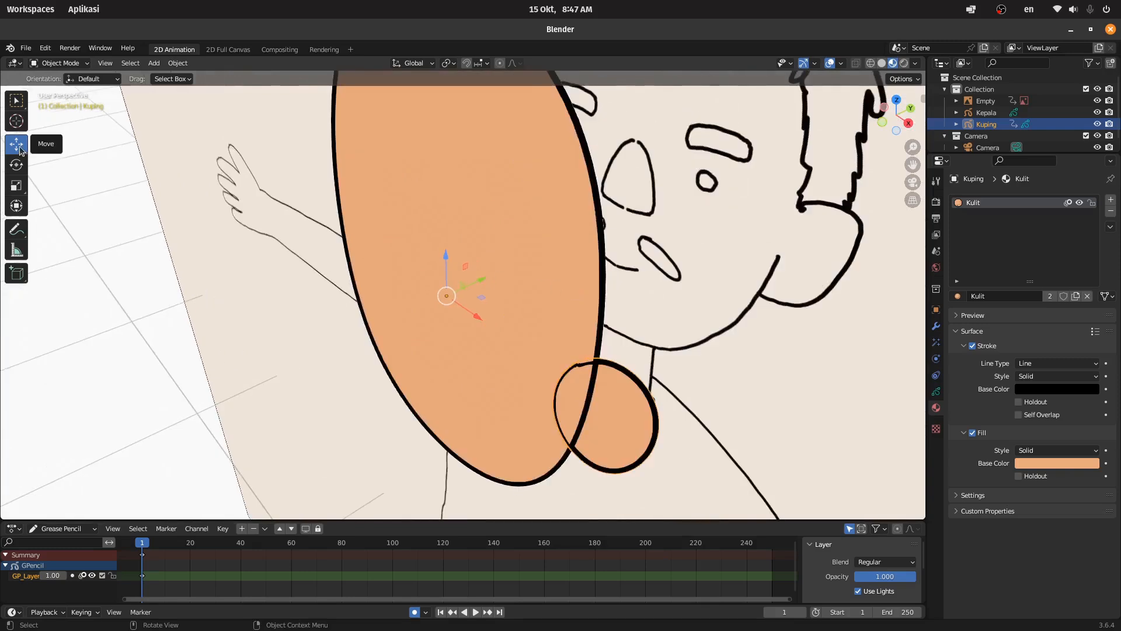
drag(492, 278, 501, 278)
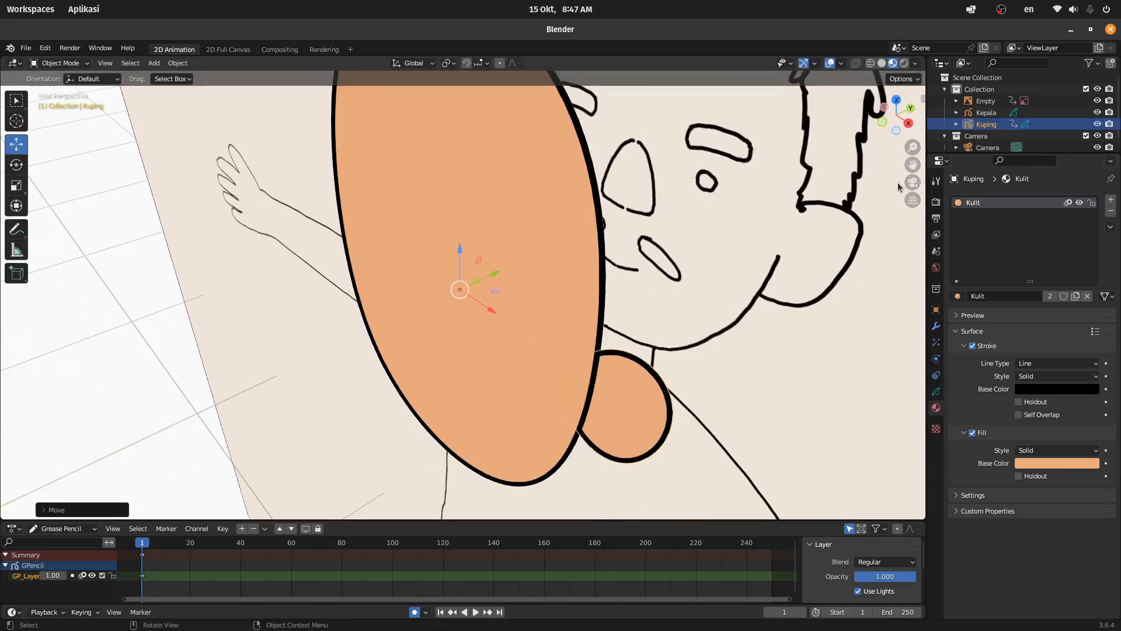
click(913, 182)
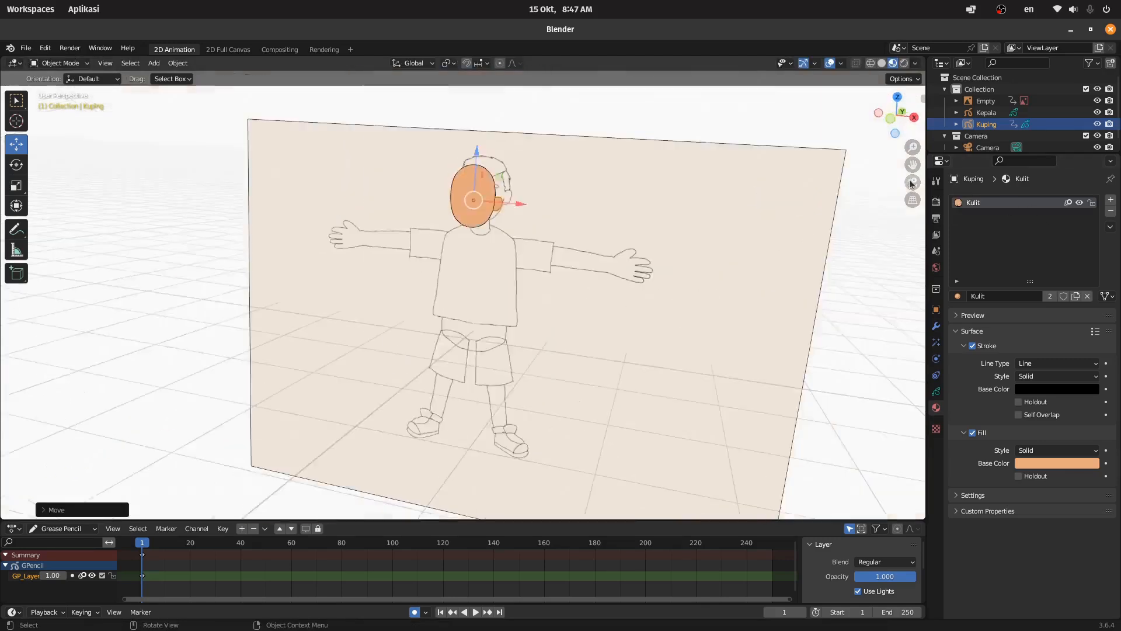
scroll(525, 286, down, 3)
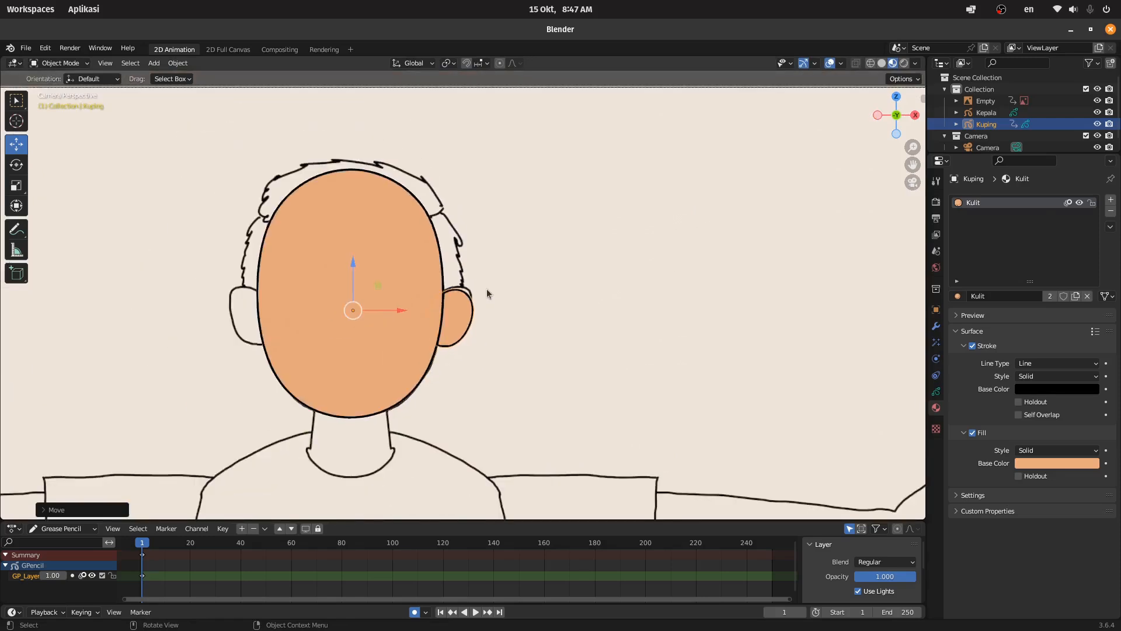
- Add a Mirror modifier to the ear object and set the head object Kepala as its mirror object
scroll(487, 292, up, 4)
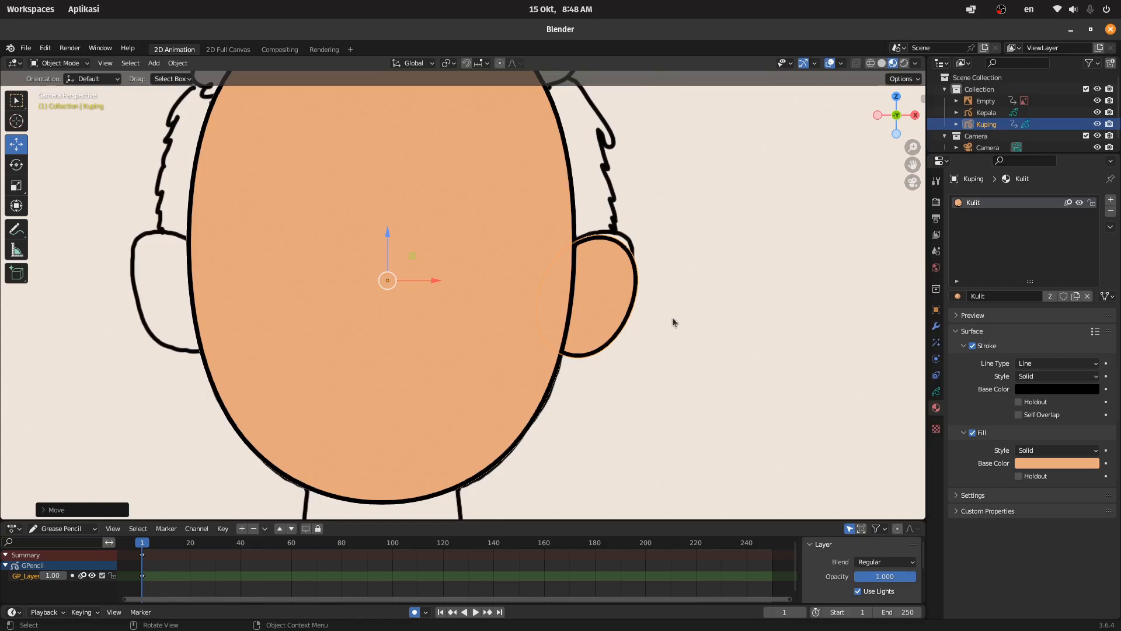
click(936, 328)
click(1027, 201)
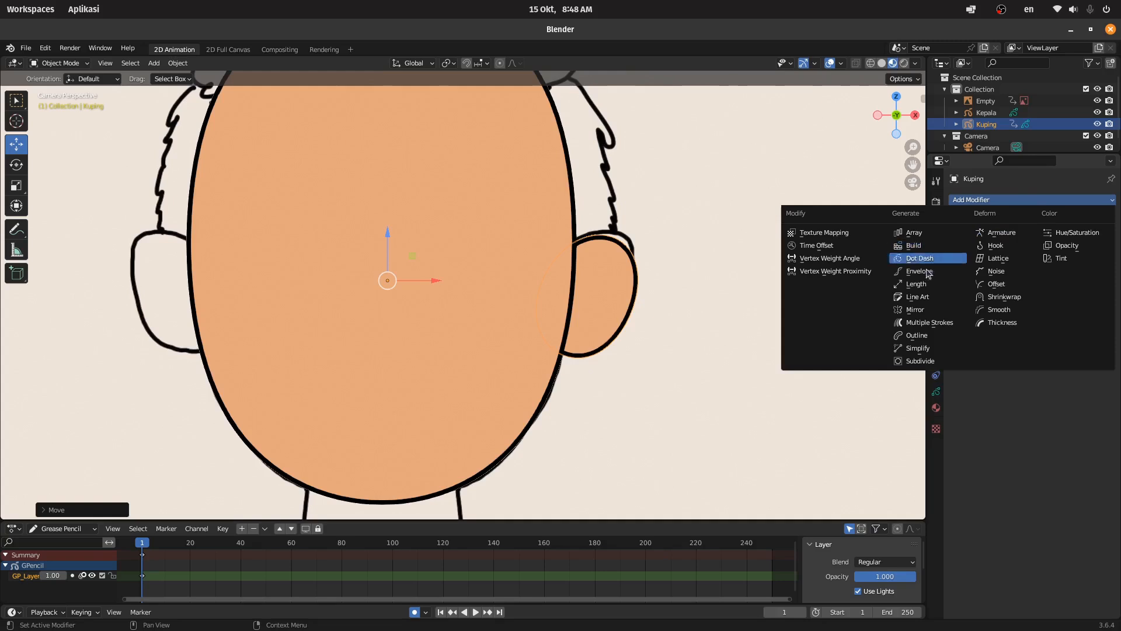
click(916, 311)
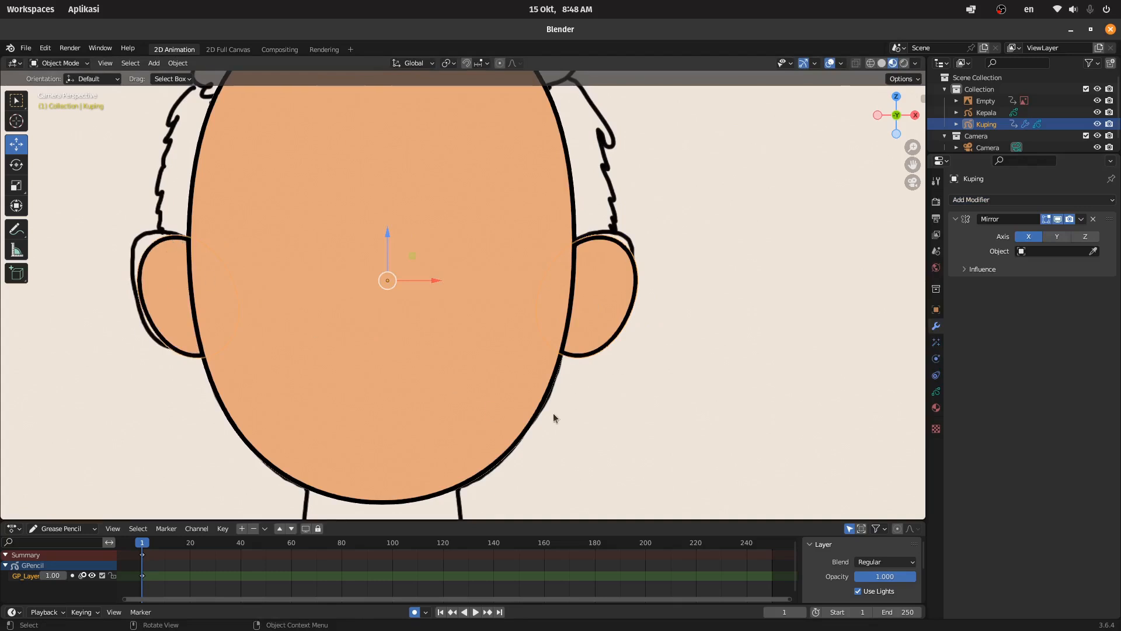
scroll(513, 315, down, 2)
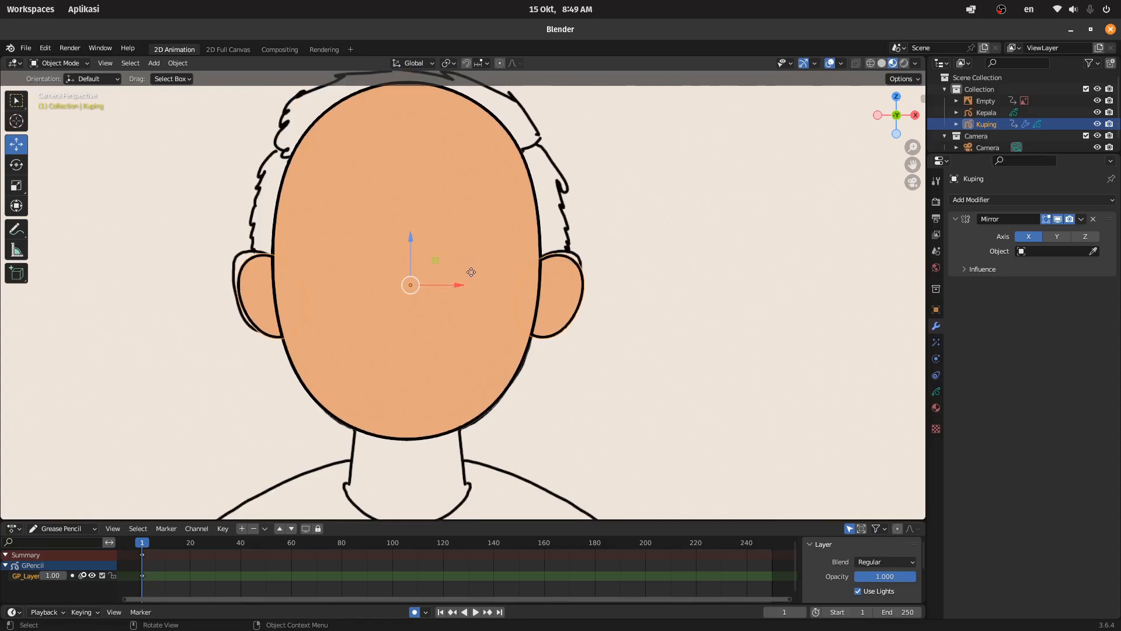
click(623, 317)
click(570, 291)
click(1094, 251)
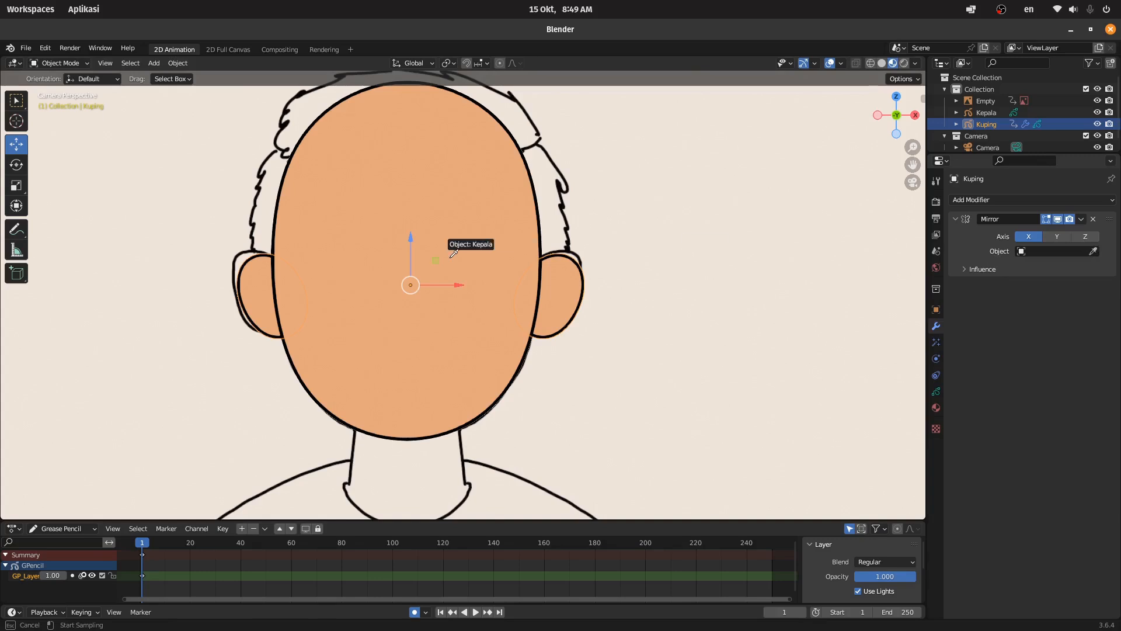
click(453, 213)
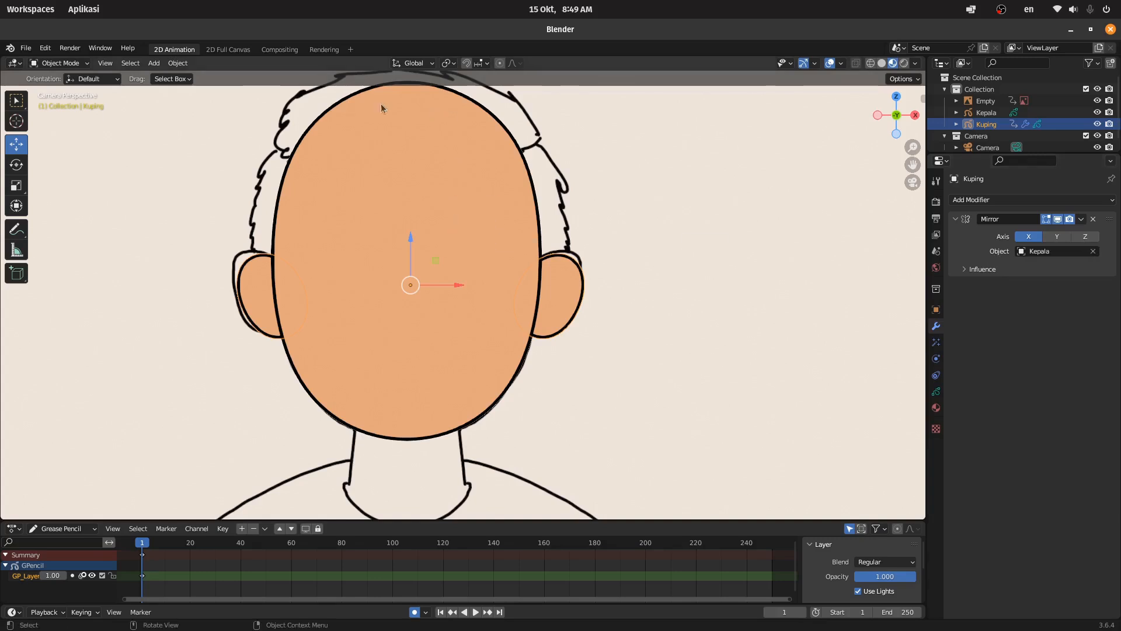
click(543, 289)
click(541, 288)
click(524, 265)
click(524, 265)
click(529, 275)
click(493, 272)
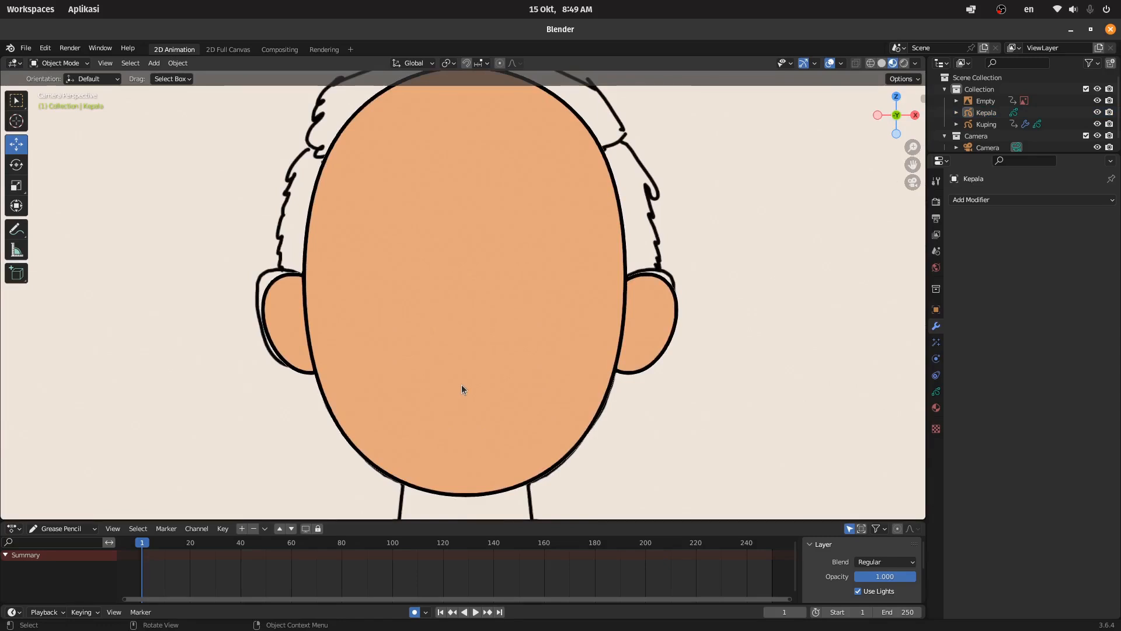
- Hide the head object Kepala and the ear object Kuping in the viewport to expose the reference face
click(494, 317)
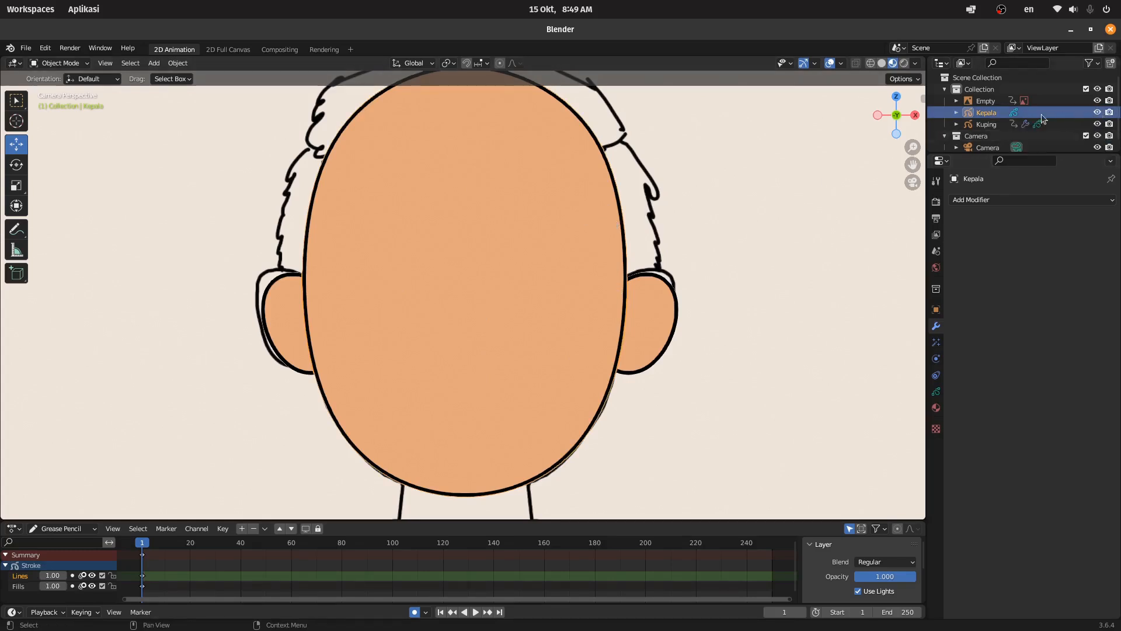
click(1097, 113)
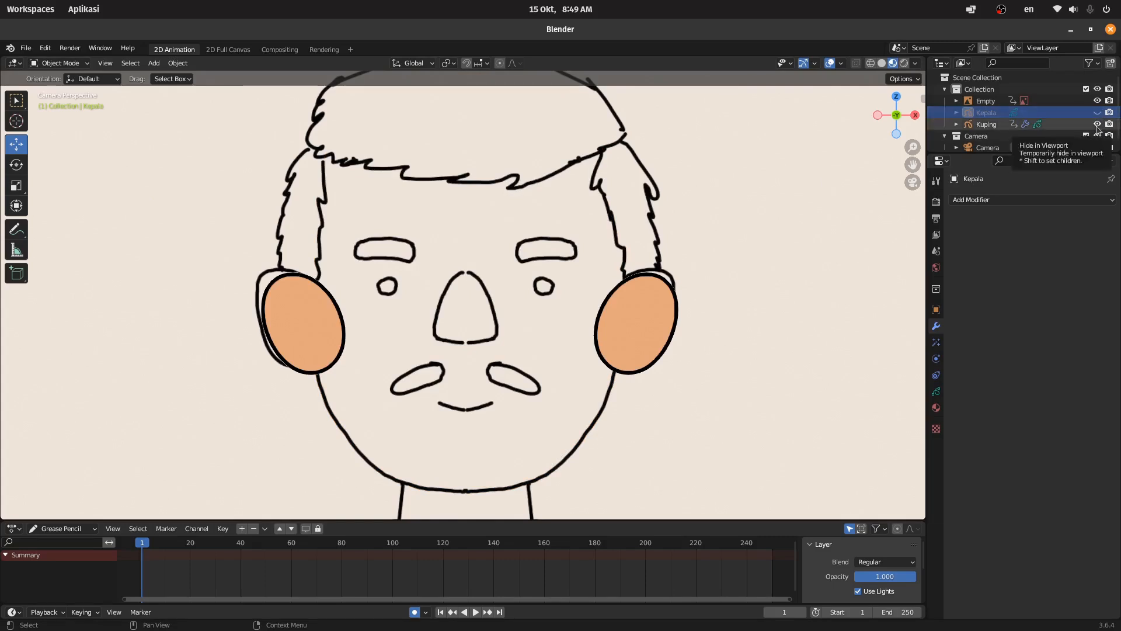
click(1098, 124)
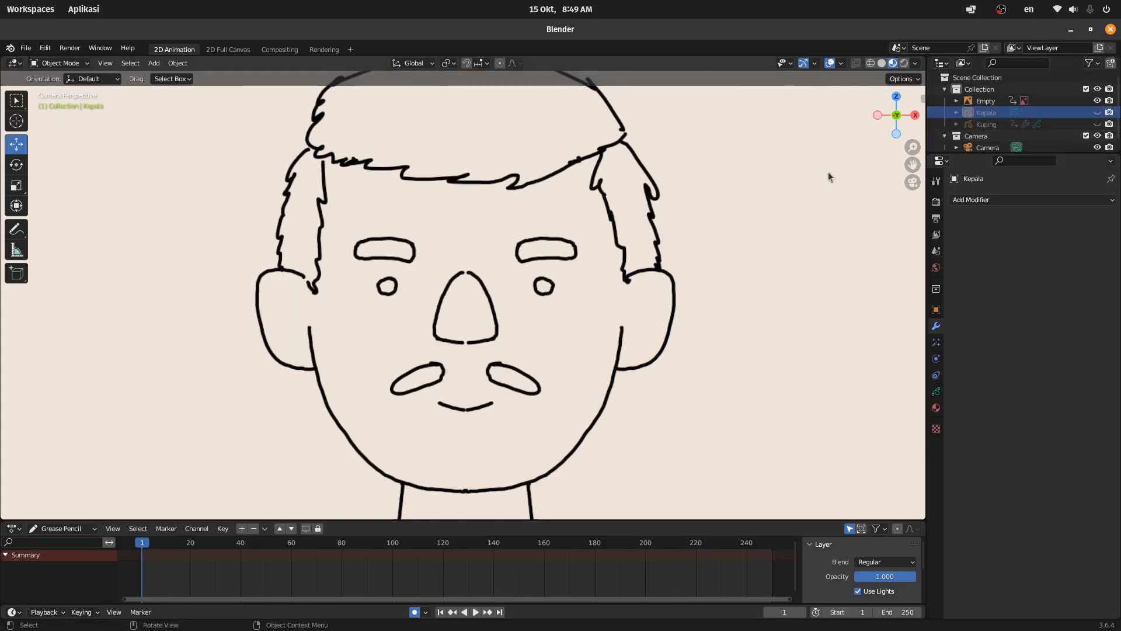
- Add a blank grease pencil object and move it up along the Z axis to the top of the reference's nose
scroll(558, 298, up, 4)
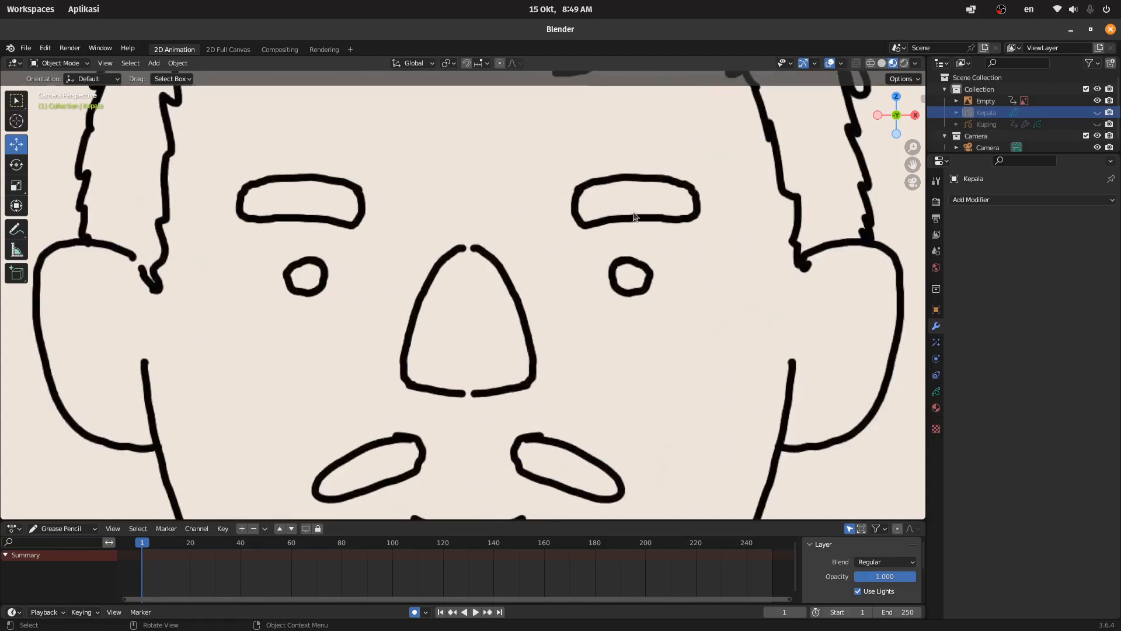
click(153, 64)
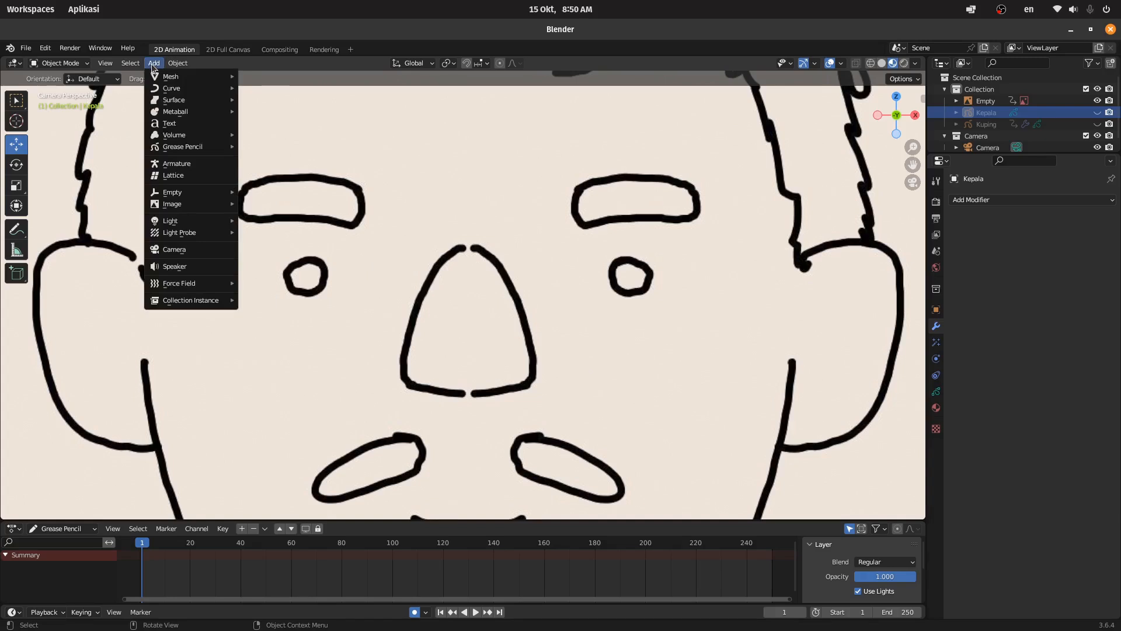
mouse_move(179, 150)
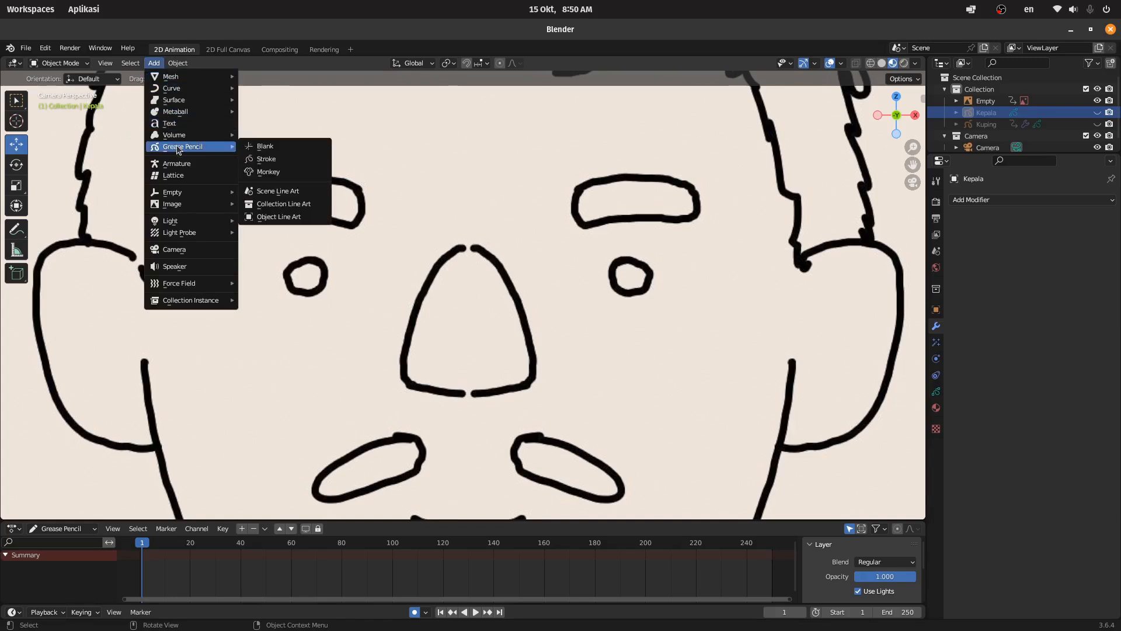
click(295, 152)
scroll(511, 178, down, 6)
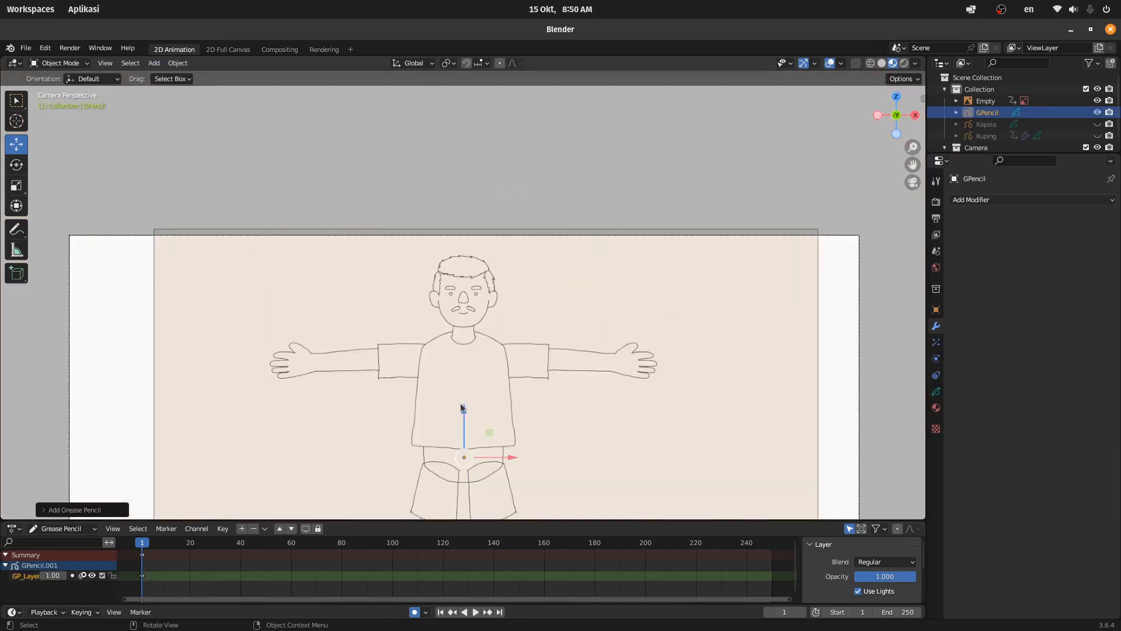
drag(464, 409, 465, 247)
scroll(464, 251, up, 8)
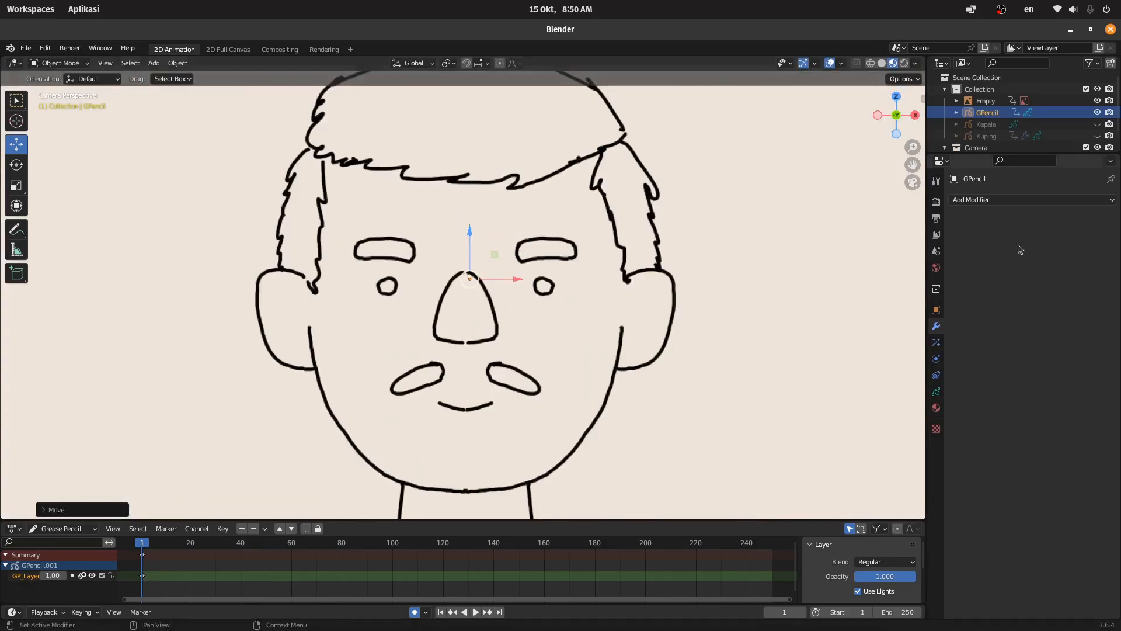
- Rename the new grease pencil object as Mata
double_click(989, 115)
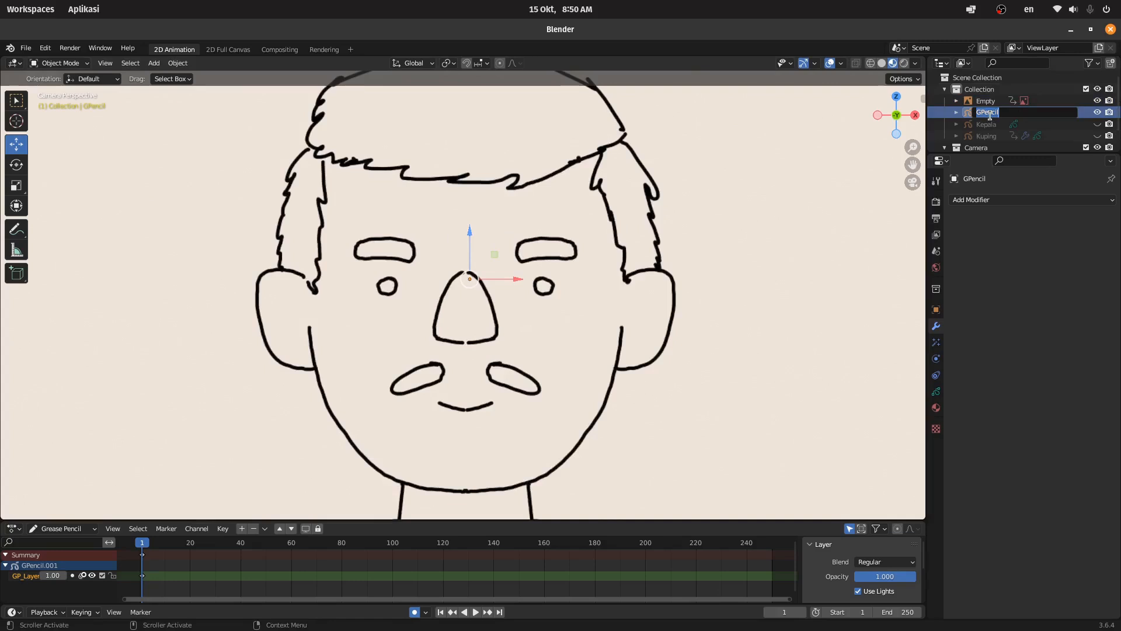
text(<ata)
key(Return)
double_click(987, 101)
text(Mata)
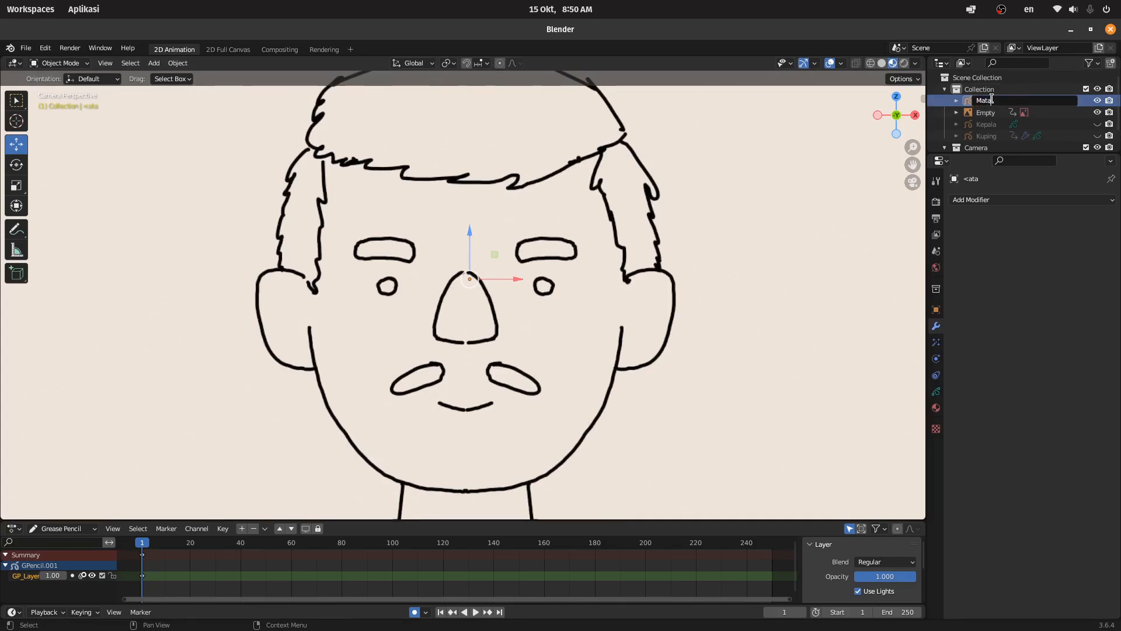
key(Return)
- Switch the Mata object to Draw Mode for tracing the reference's eyes
scroll(464, 285, up, 2)
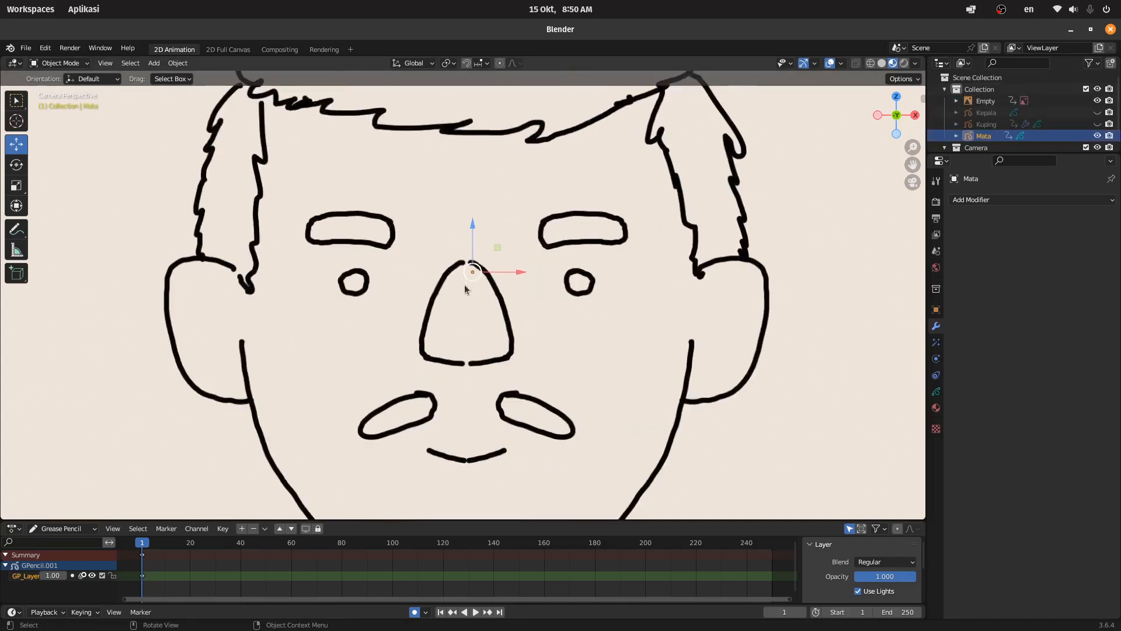
click(67, 62)
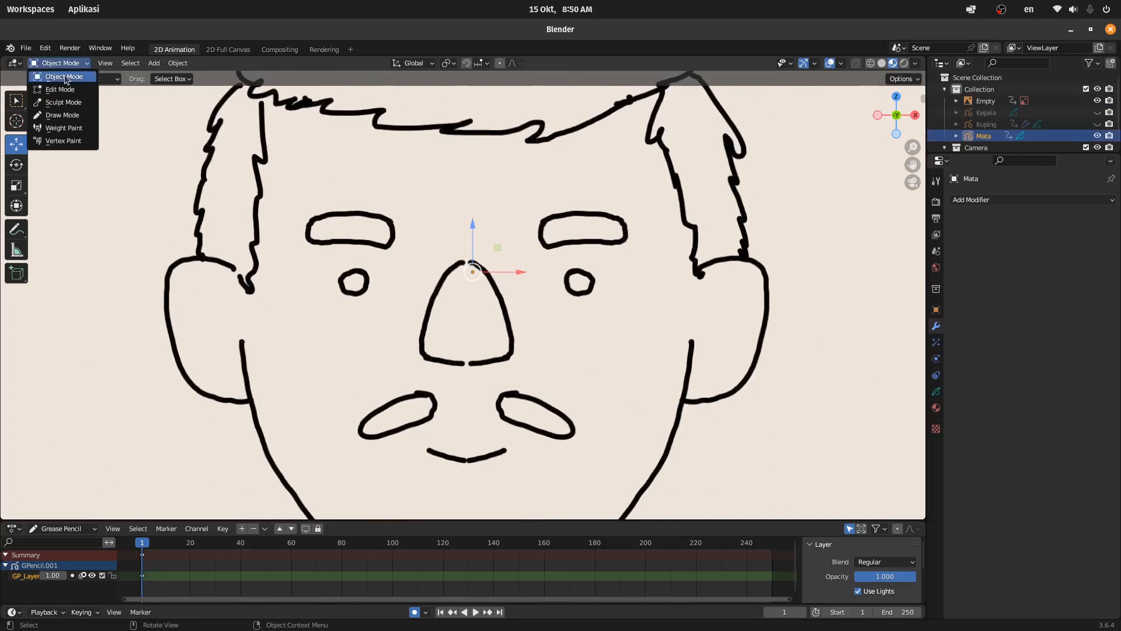
click(66, 117)
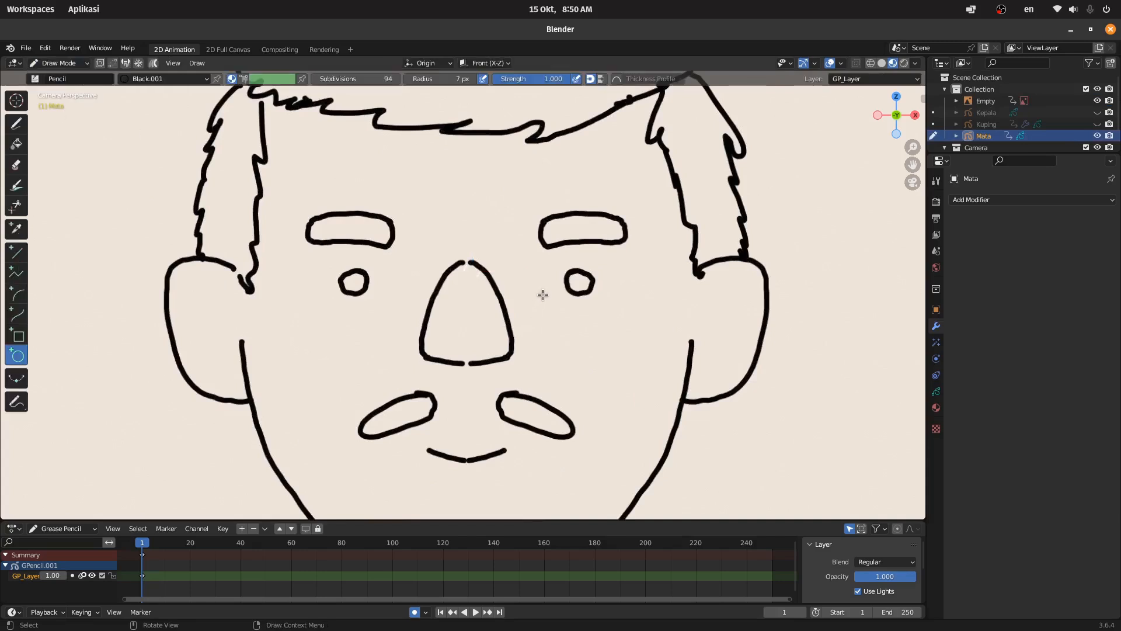
- Replace the Mata object's Black.001 material with a newly created material
click(935, 408)
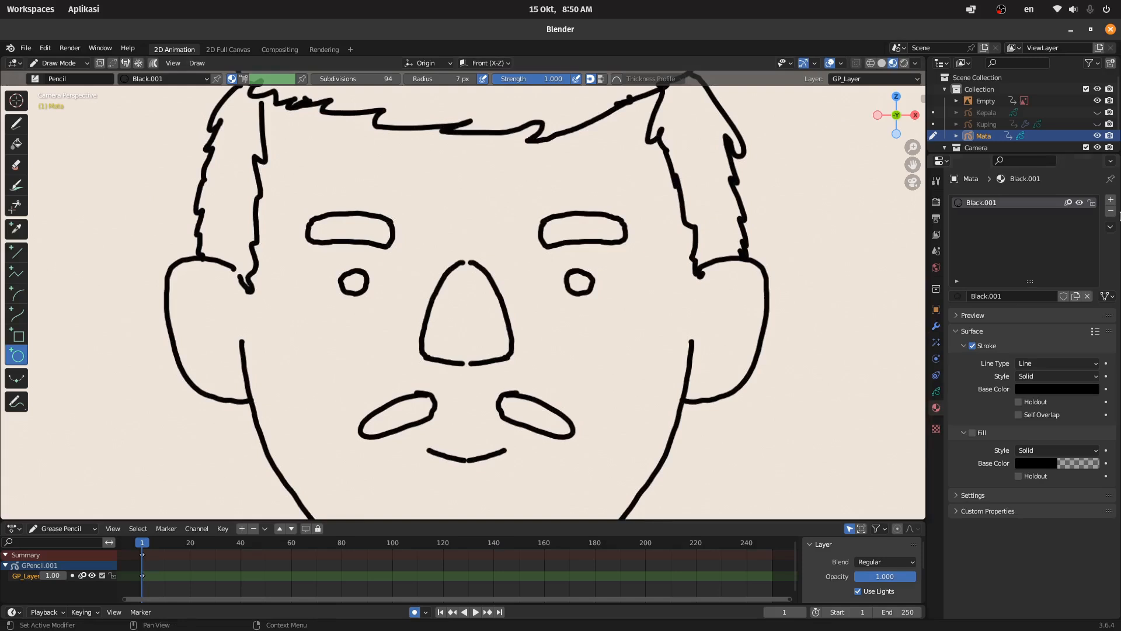
click(1112, 200)
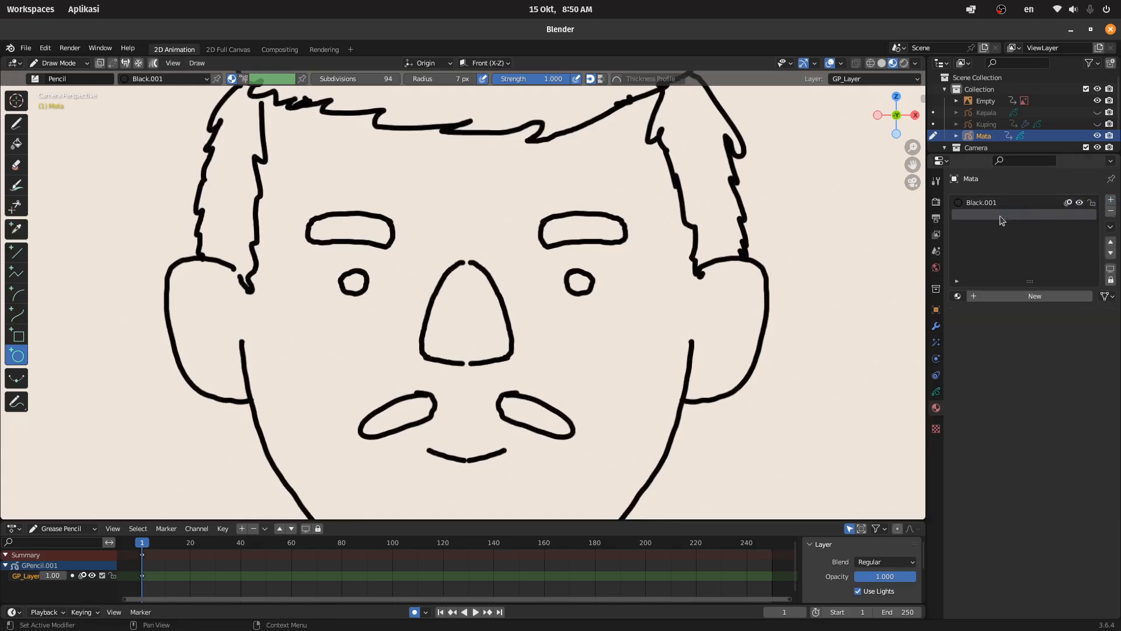
click(1112, 212)
click(1044, 295)
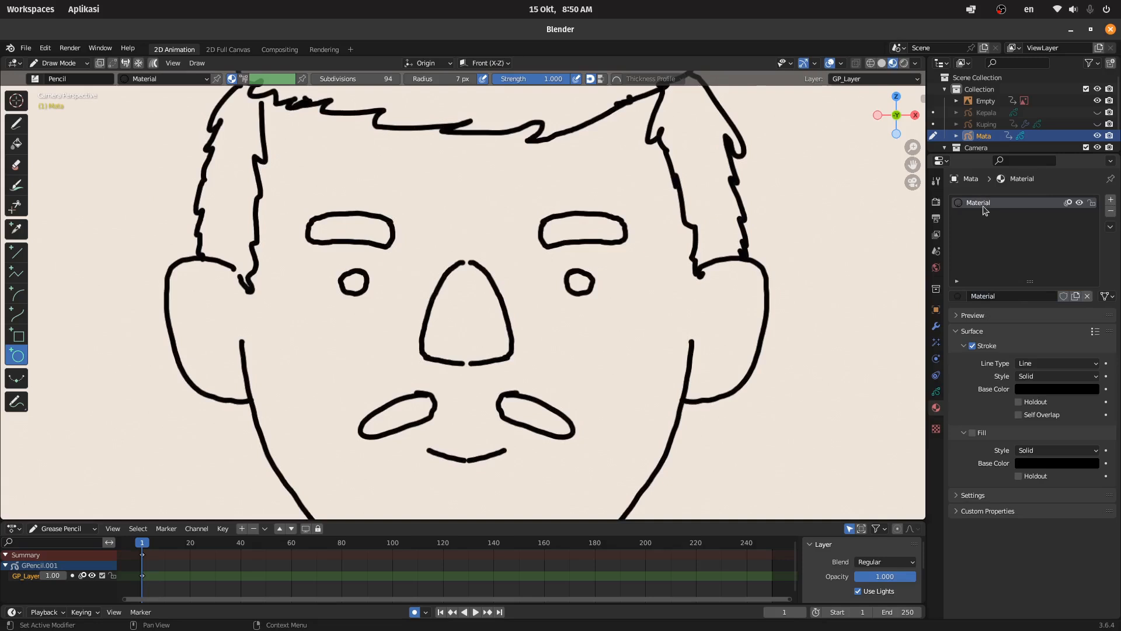
- Rename the new material as Mata
double_click(984, 204)
text(Mata)
key(Return)
- Enable the Mata material's fill and set its fill base color to a solid near-black
click(979, 434)
click(971, 433)
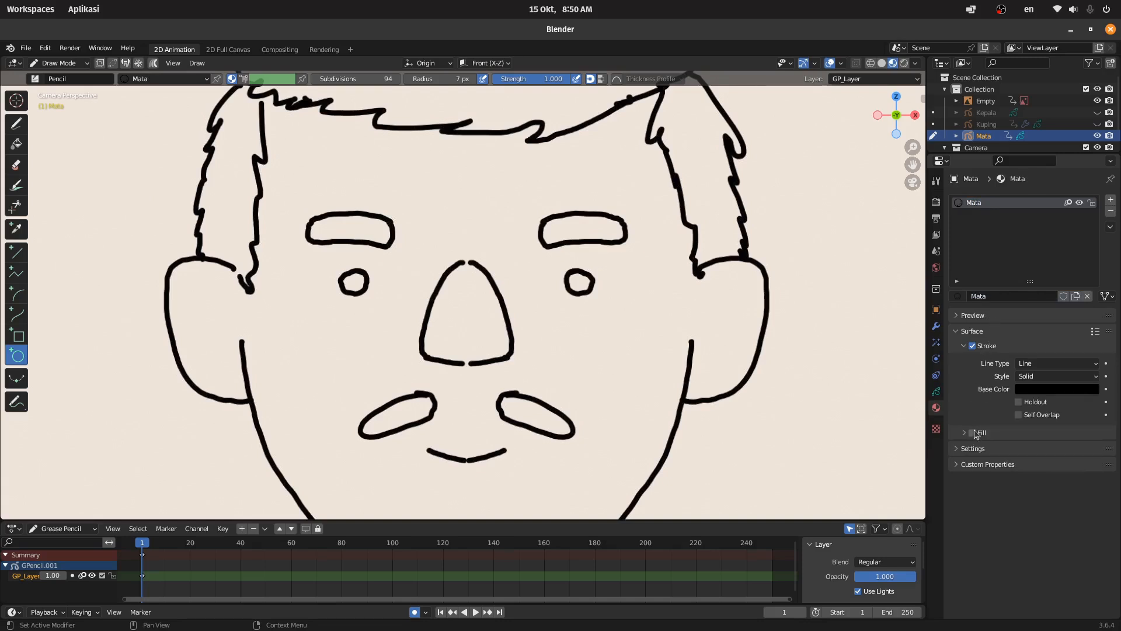
click(966, 435)
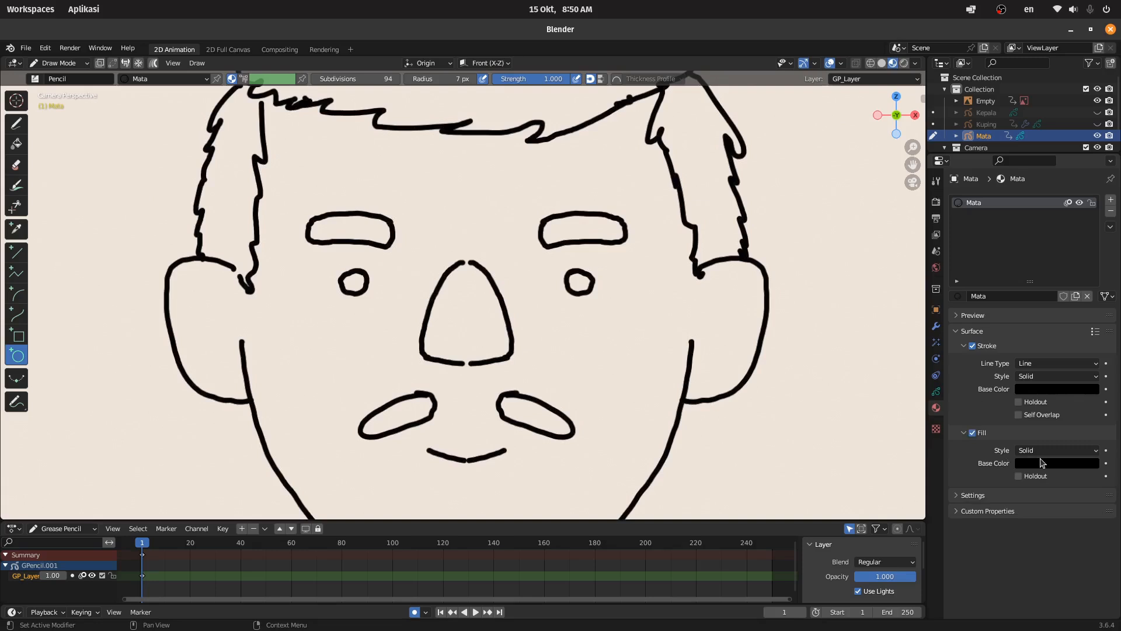
click(1041, 463)
click(1042, 464)
click(1041, 465)
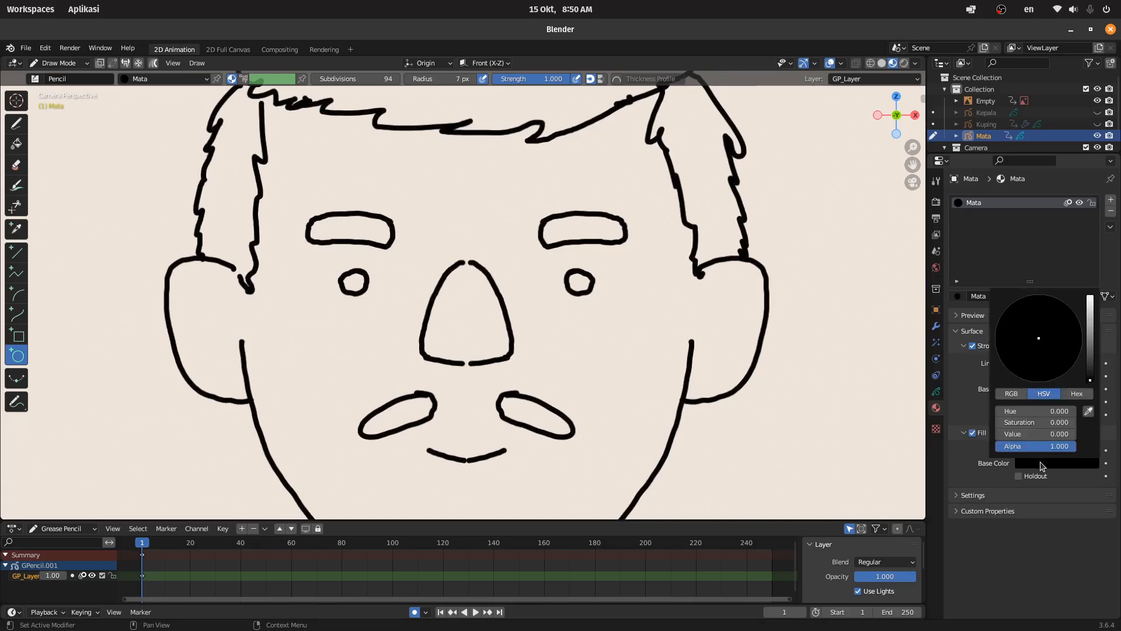
click(1090, 360)
drag(1090, 360, 1090, 375)
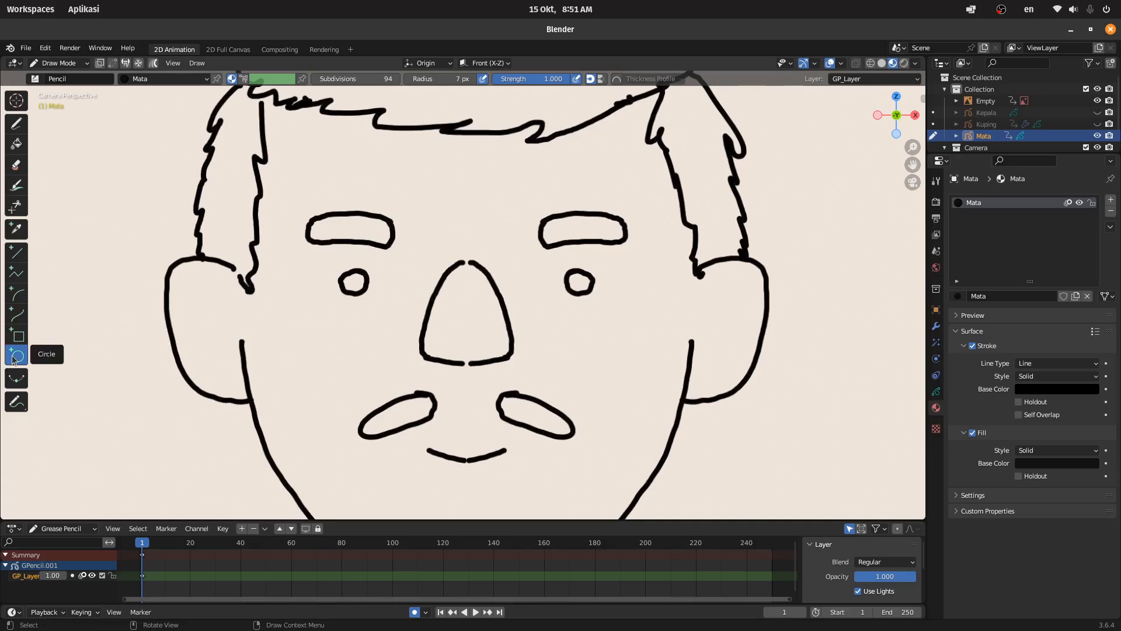
- Draw a small filled circle in the empty area beside the reference's head, level with the sideburns
scroll(756, 208, down, 2)
drag(758, 210, 722, 245)
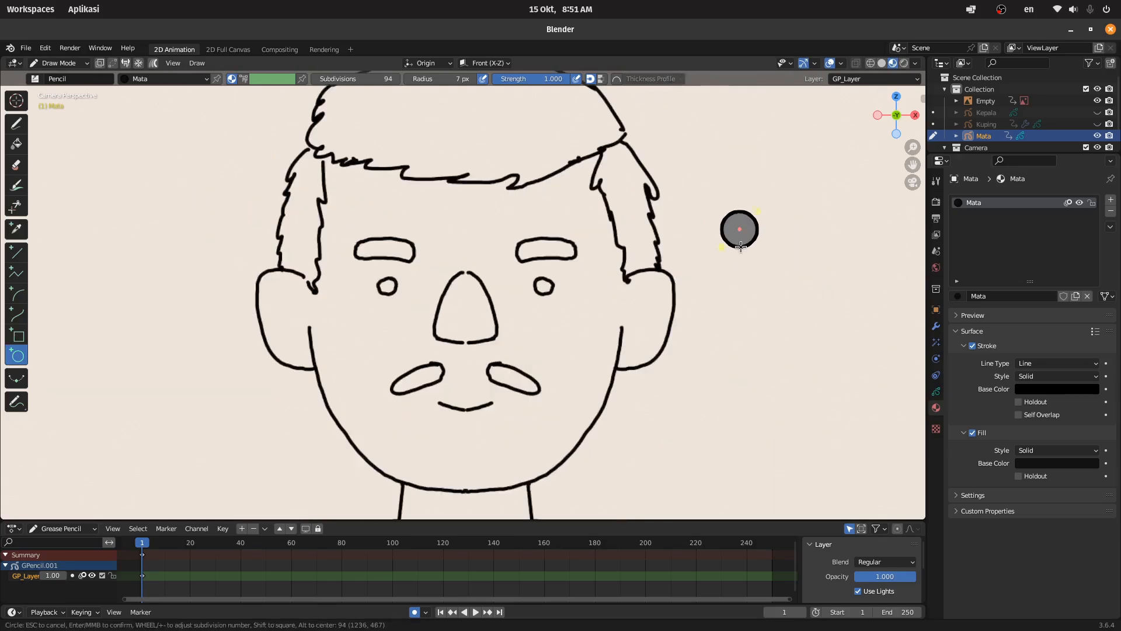
key(Return)
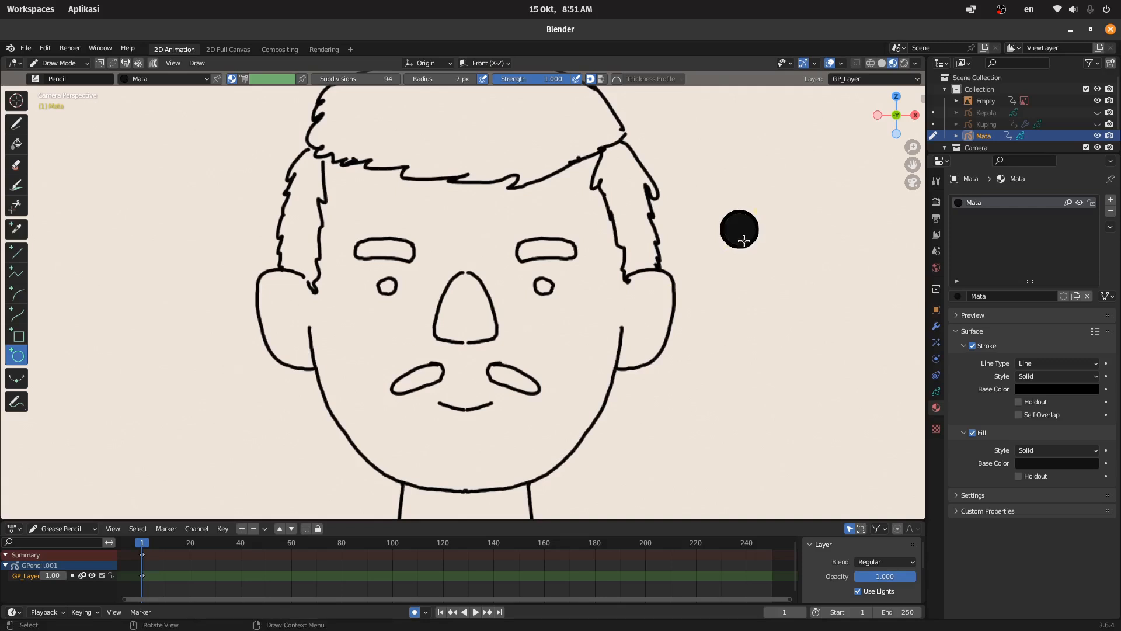
scroll(736, 231, up, 2)
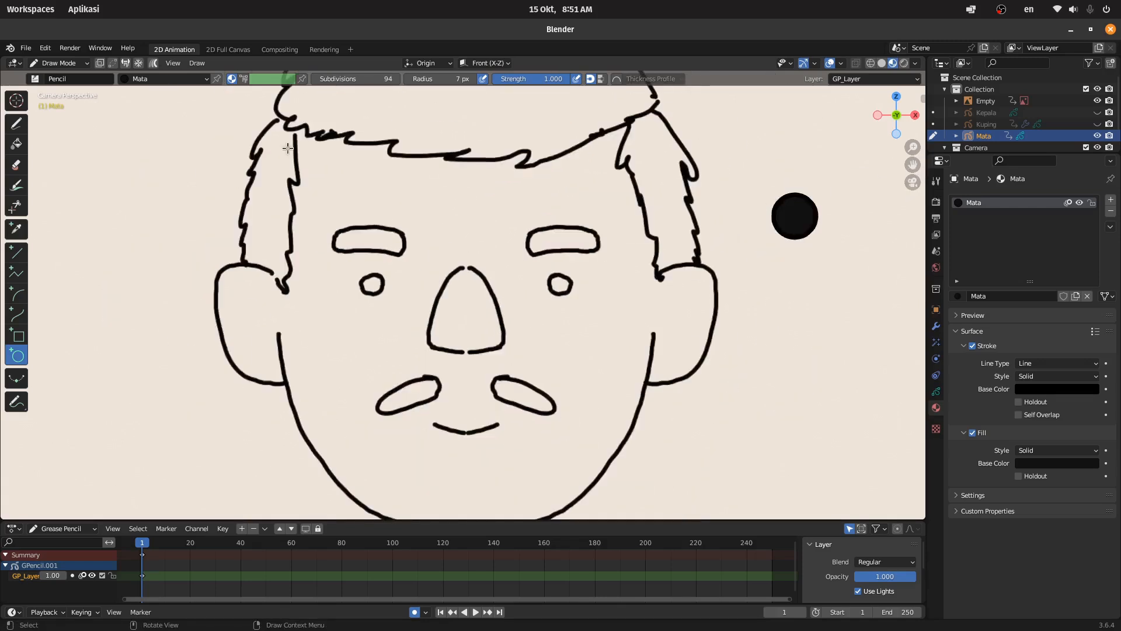
- In Edit Mode with stroke selection and proportional editing off, move the circle over the reference eye on the positive X side
click(75, 63)
click(52, 90)
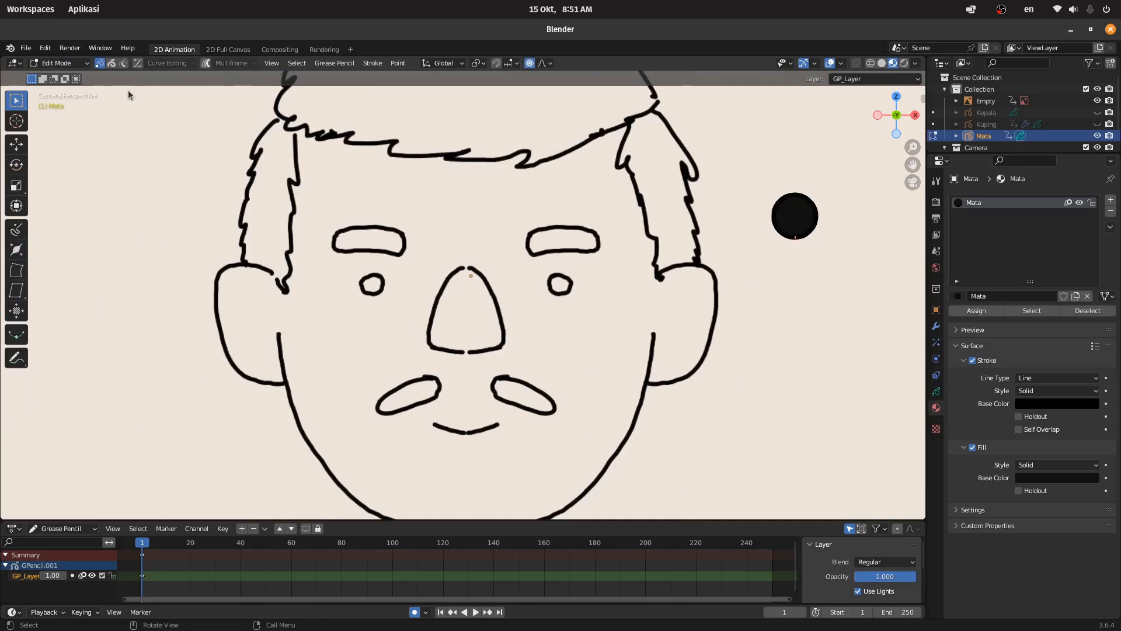
click(116, 64)
key(g)
right_click(567, 289)
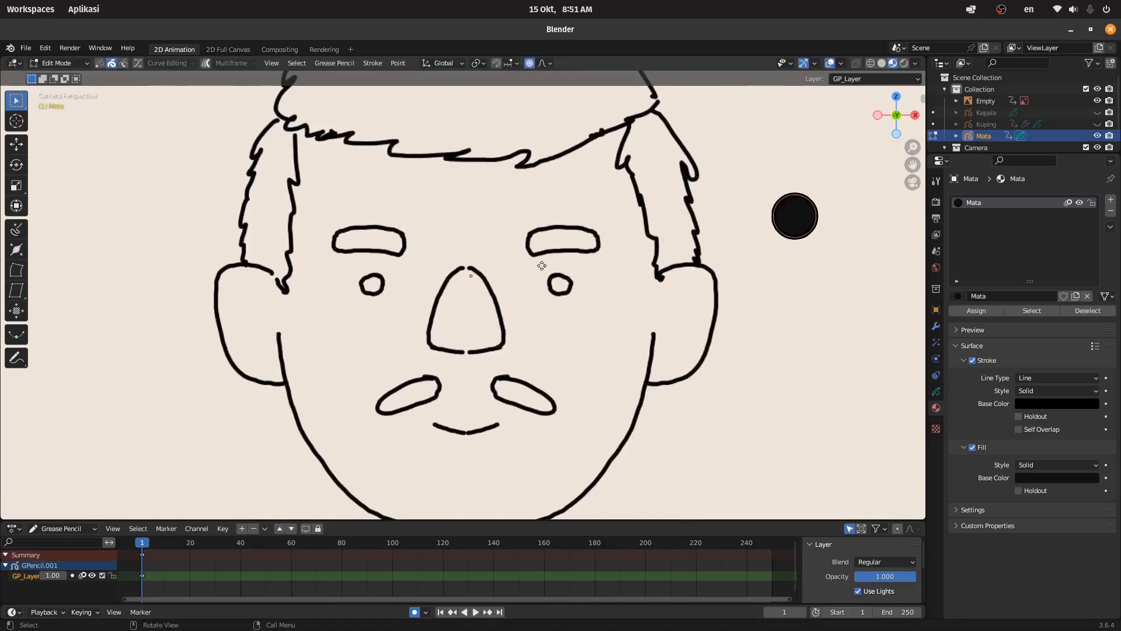
click(530, 65)
key(g)
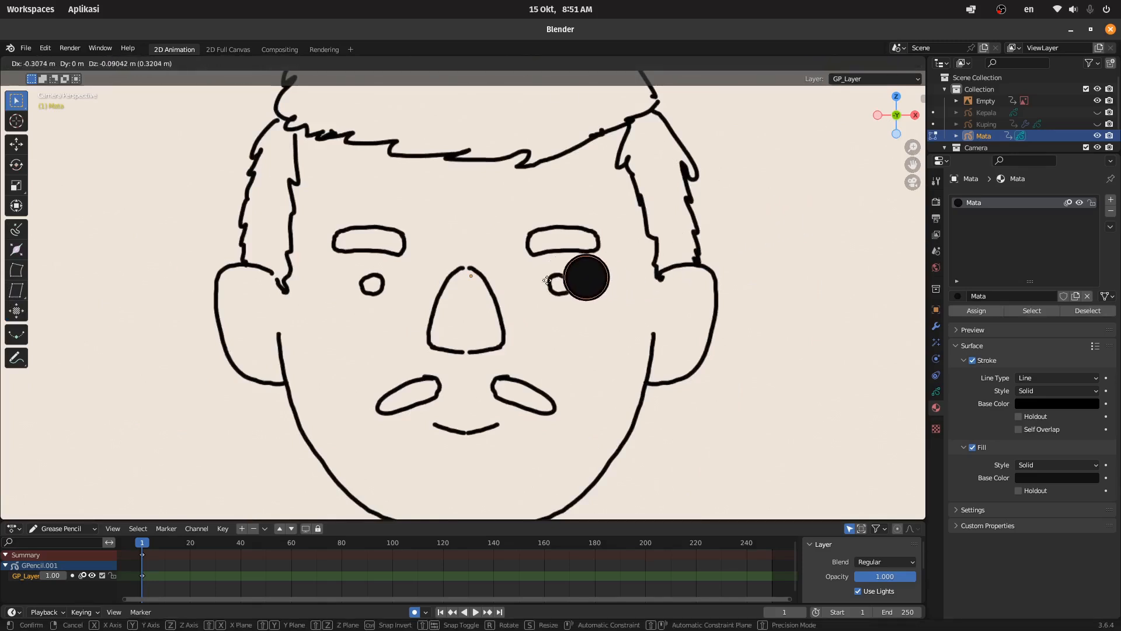
click(562, 279)
- Scale the circle down to about the size of the reference eye and center it there
scroll(564, 278, up, 4)
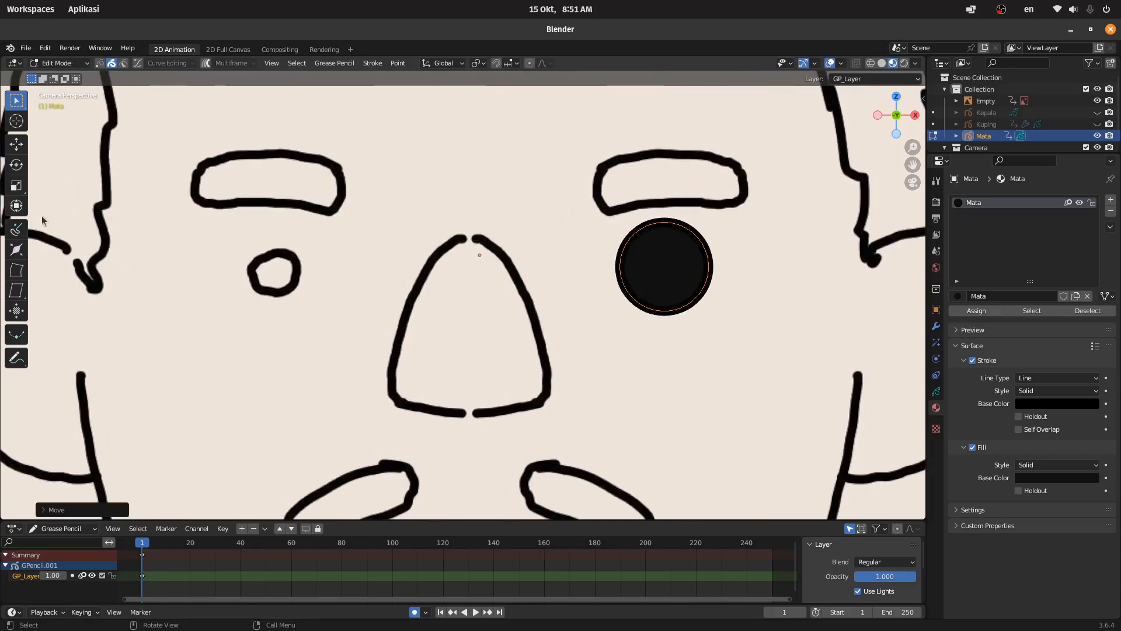
key(s)
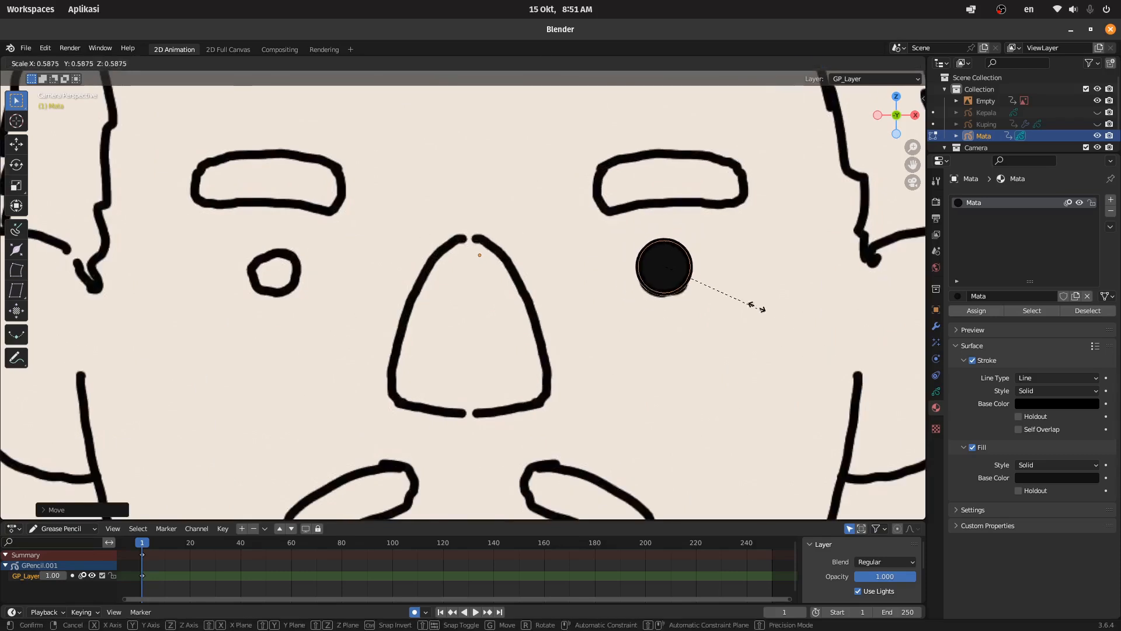
click(766, 324)
click(767, 324)
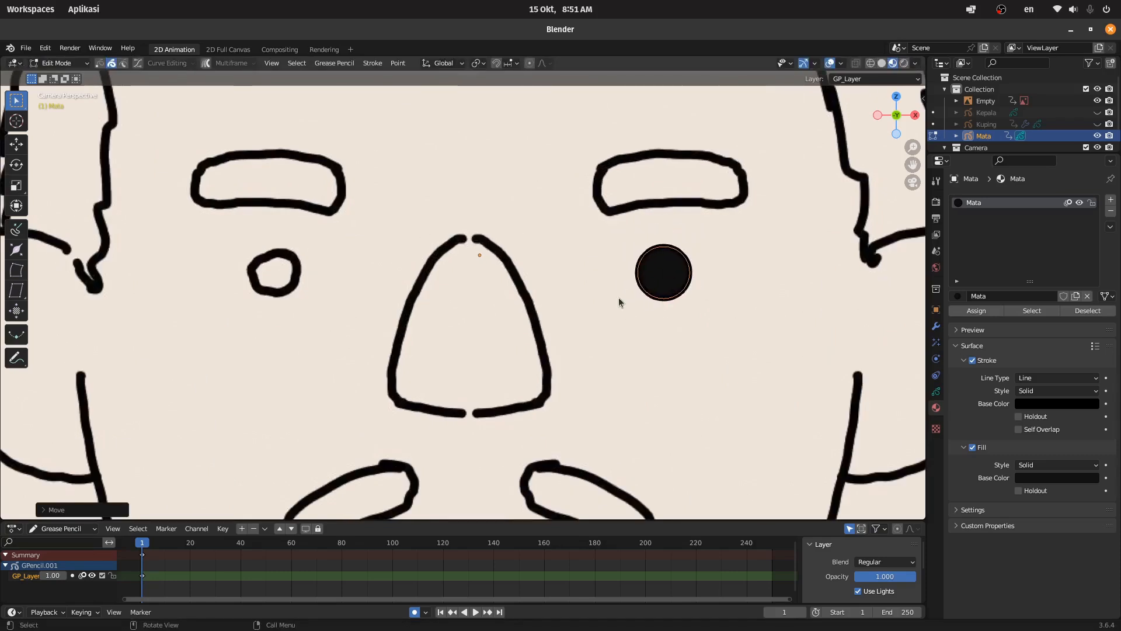
scroll(643, 286, down, 4)
- Return to Object Mode and add a Mirror modifier to the Mata object
click(59, 63)
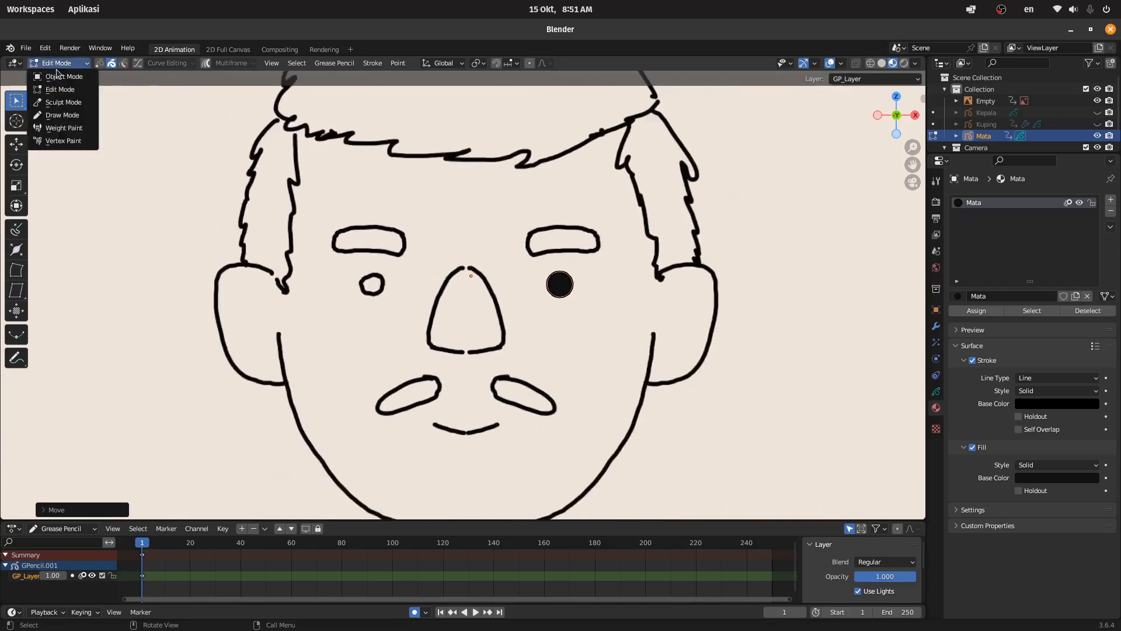
click(58, 74)
click(937, 324)
click(981, 200)
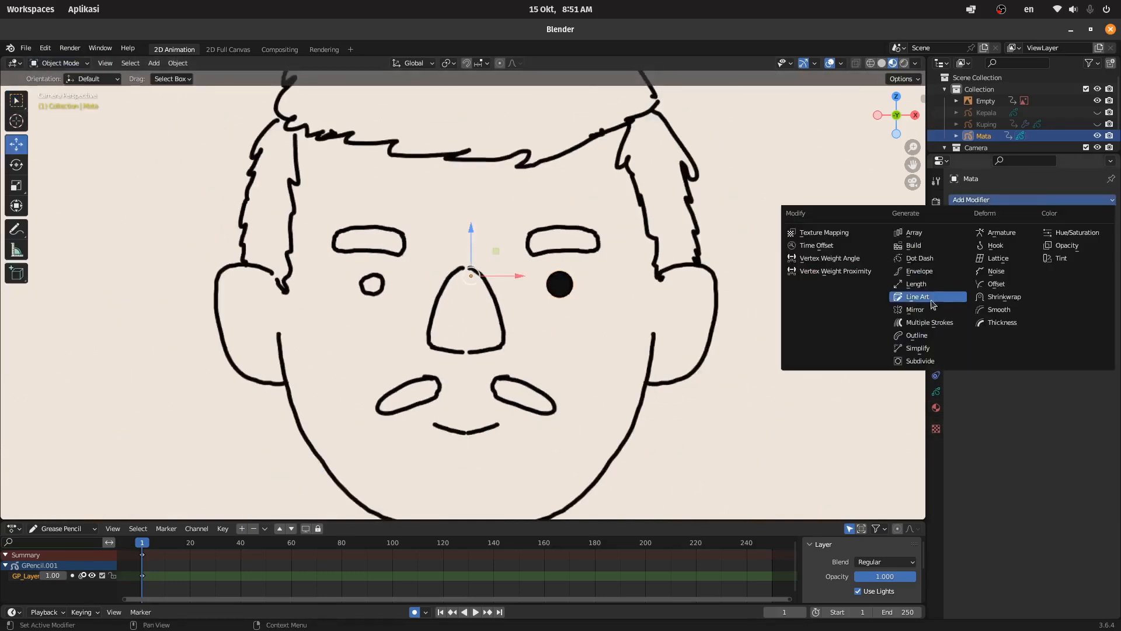
click(928, 310)
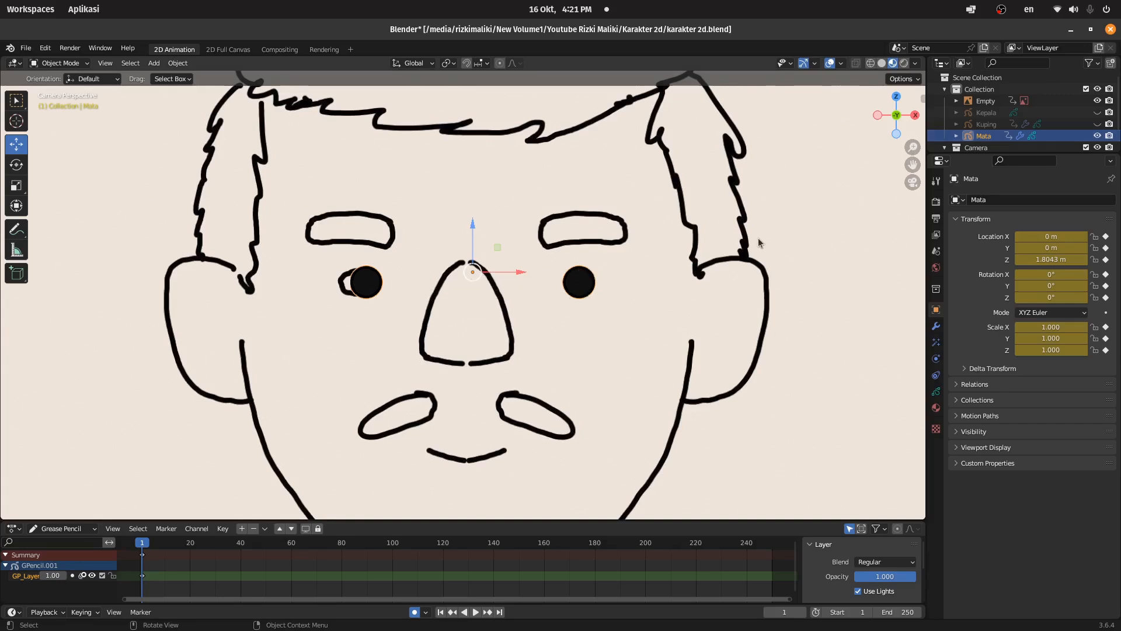
- Unhide the Kuping and Kepala objects and move Mata along Y to about -0.01 m, in front of the head
click(1098, 124)
click(1097, 112)
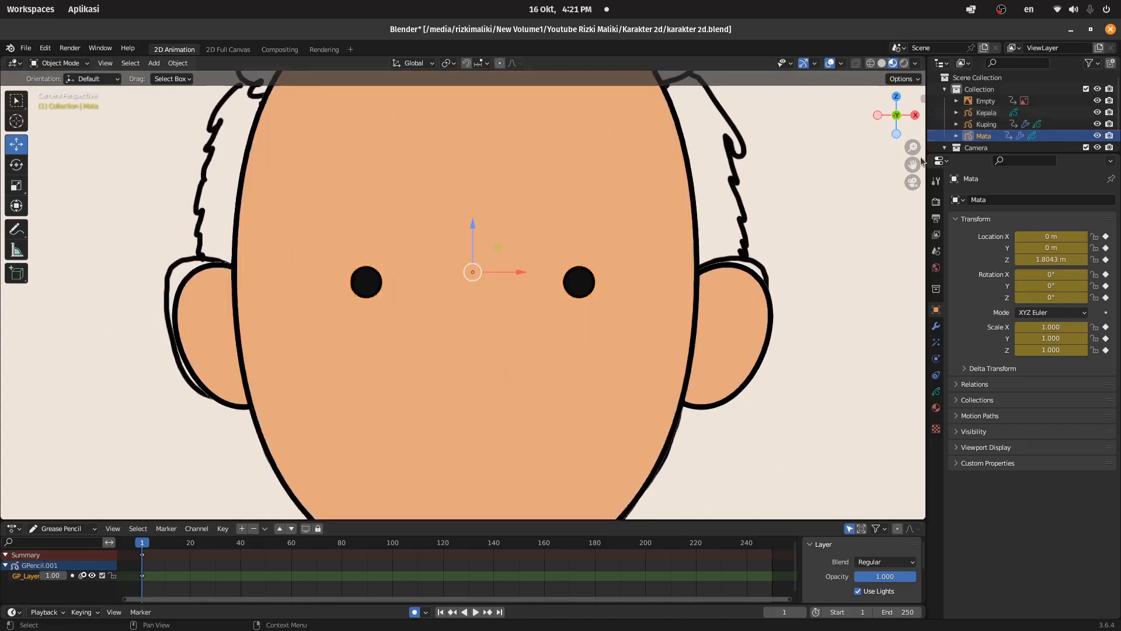
drag(902, 128, 867, 143)
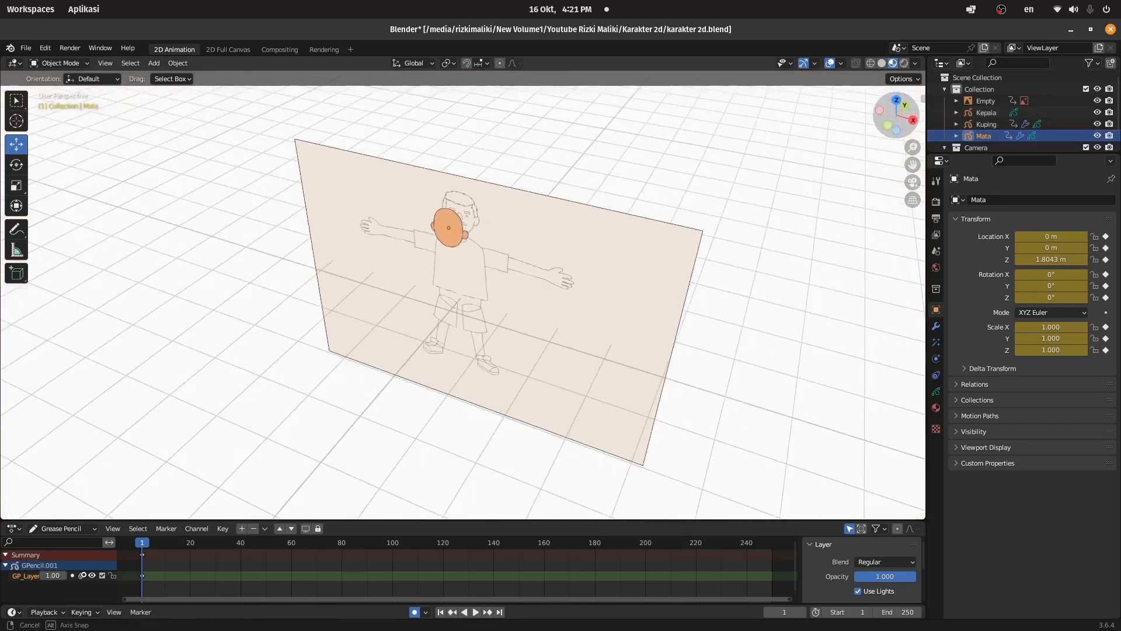
scroll(400, 262, up, 6)
scroll(433, 216, down, 2)
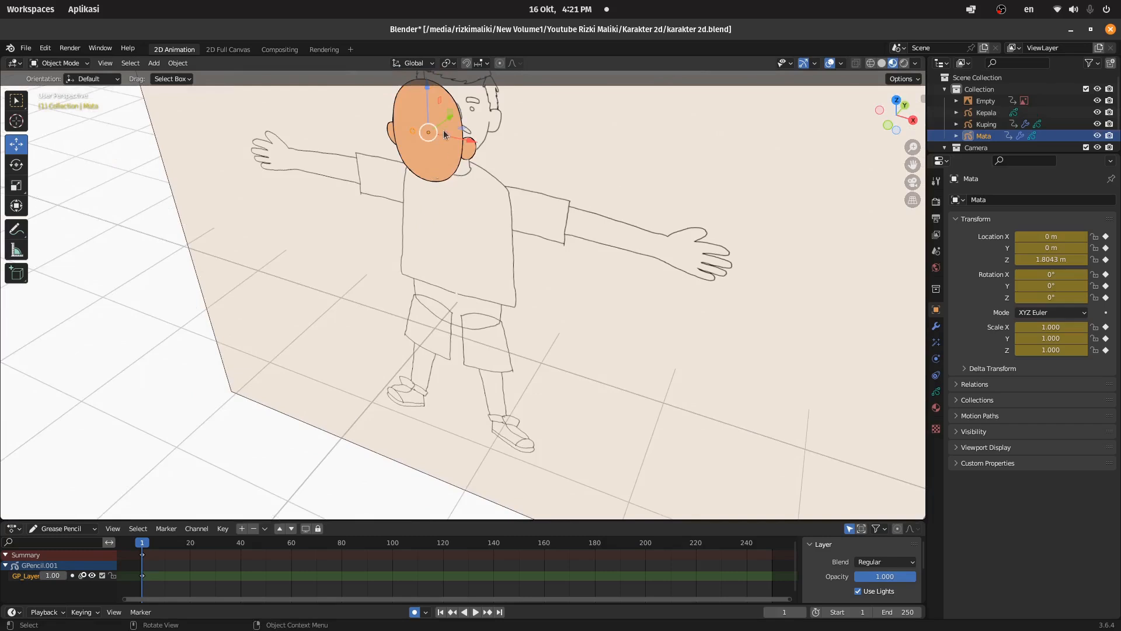
drag(450, 119, 451, 129)
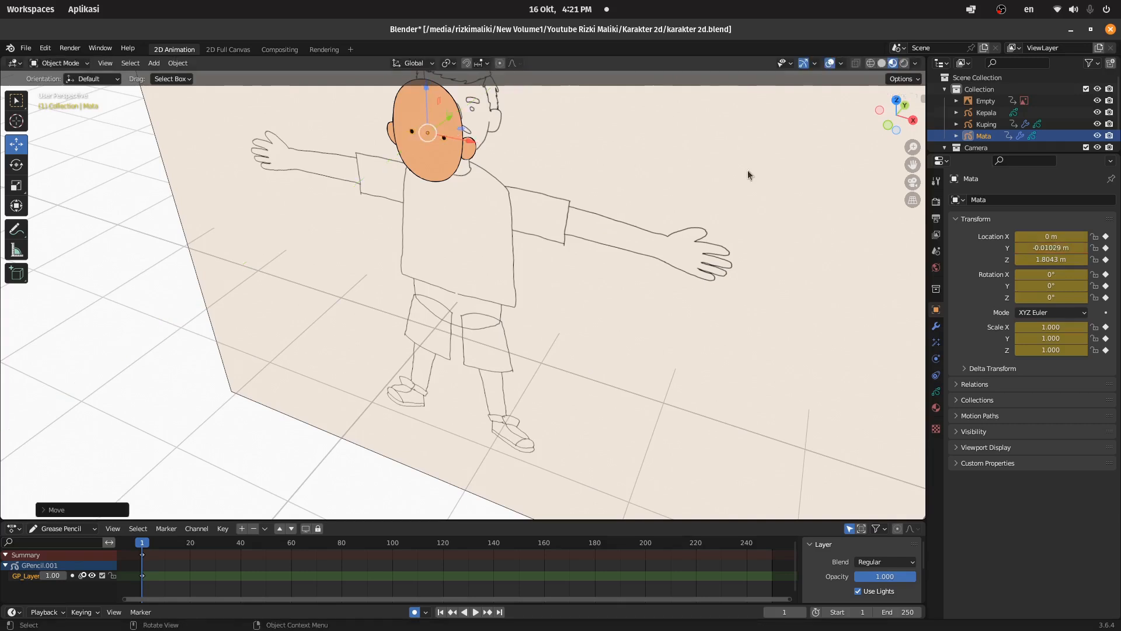
scroll(437, 111, up, 4)
drag(912, 164, 965, 407)
scroll(537, 241, up, 2)
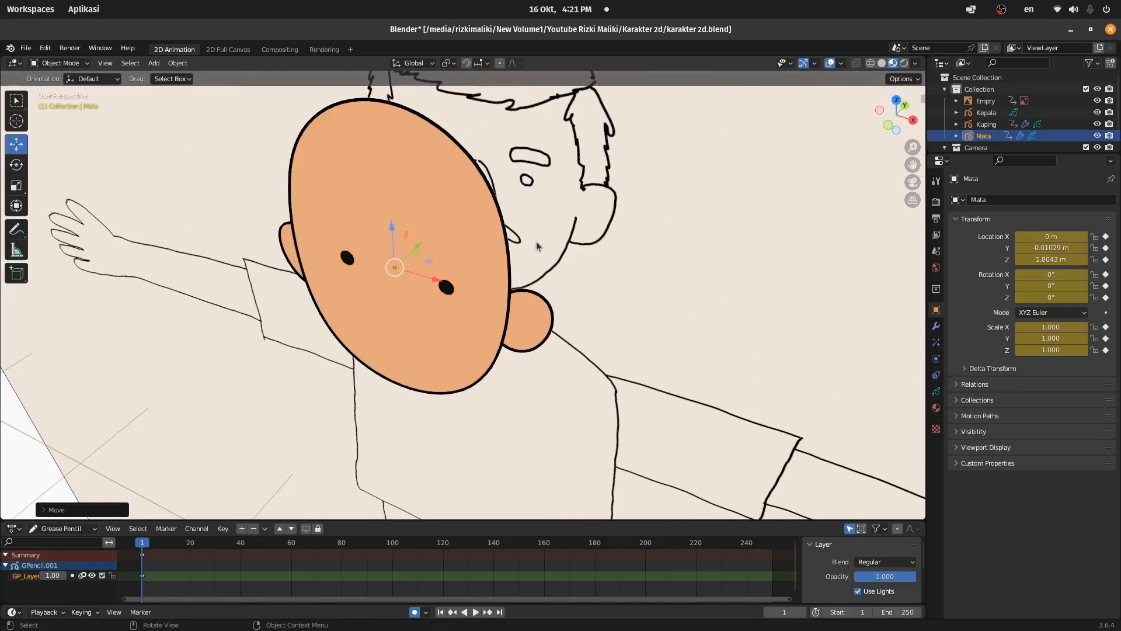
click(913, 182)
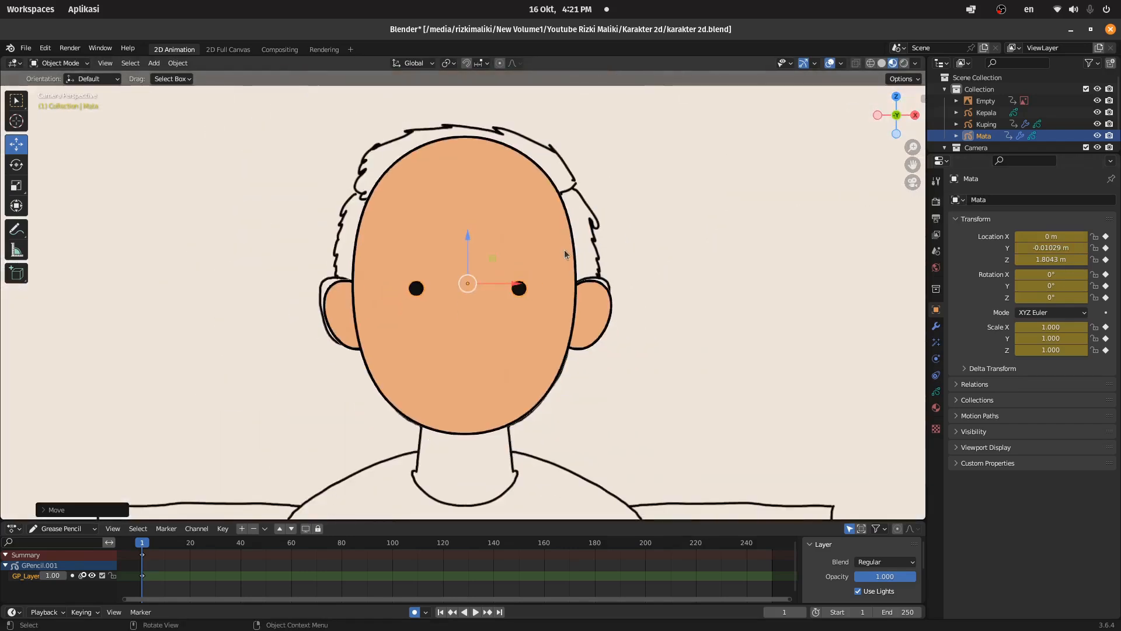
scroll(479, 279, up, 3)
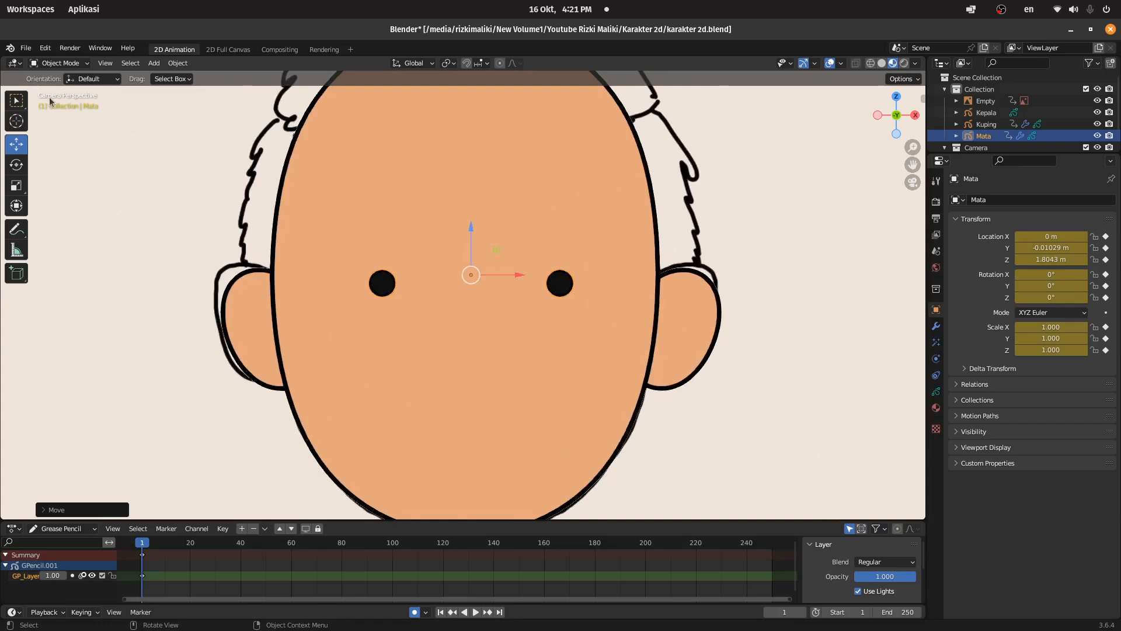
- Switch the Mata object to Draw Mode and add a grease pencil layer named alis
click(58, 63)
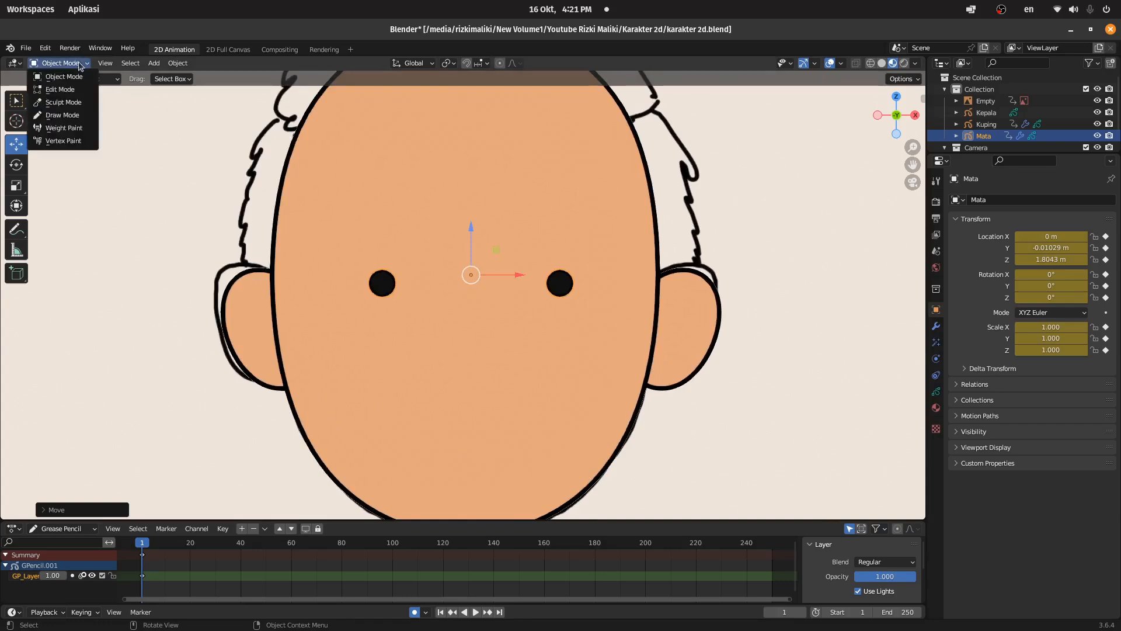
click(64, 115)
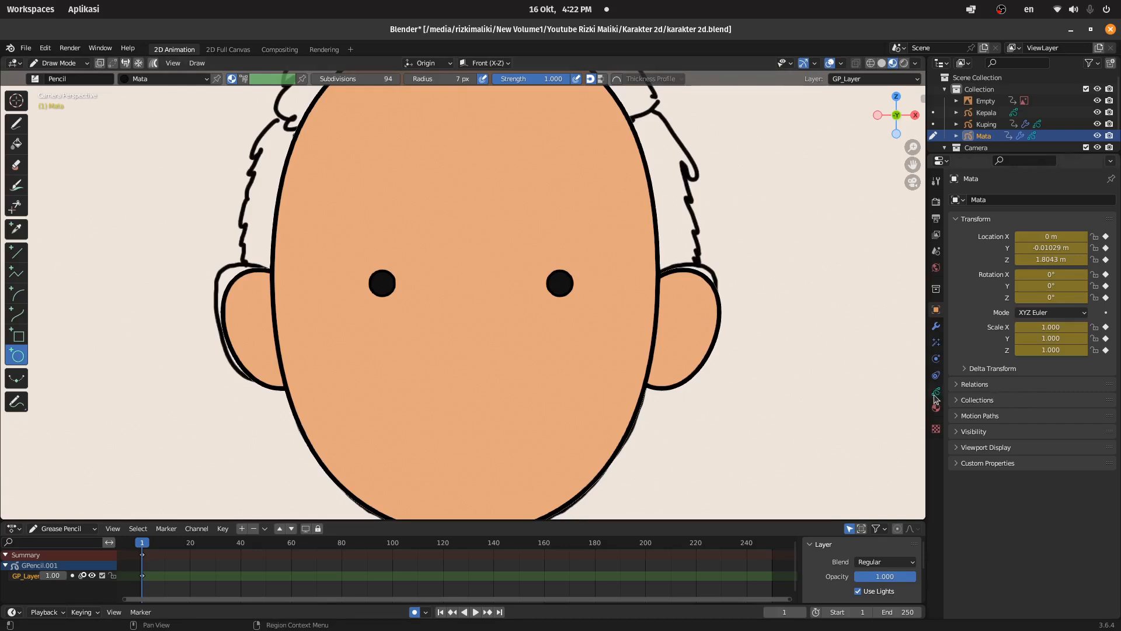
click(936, 396)
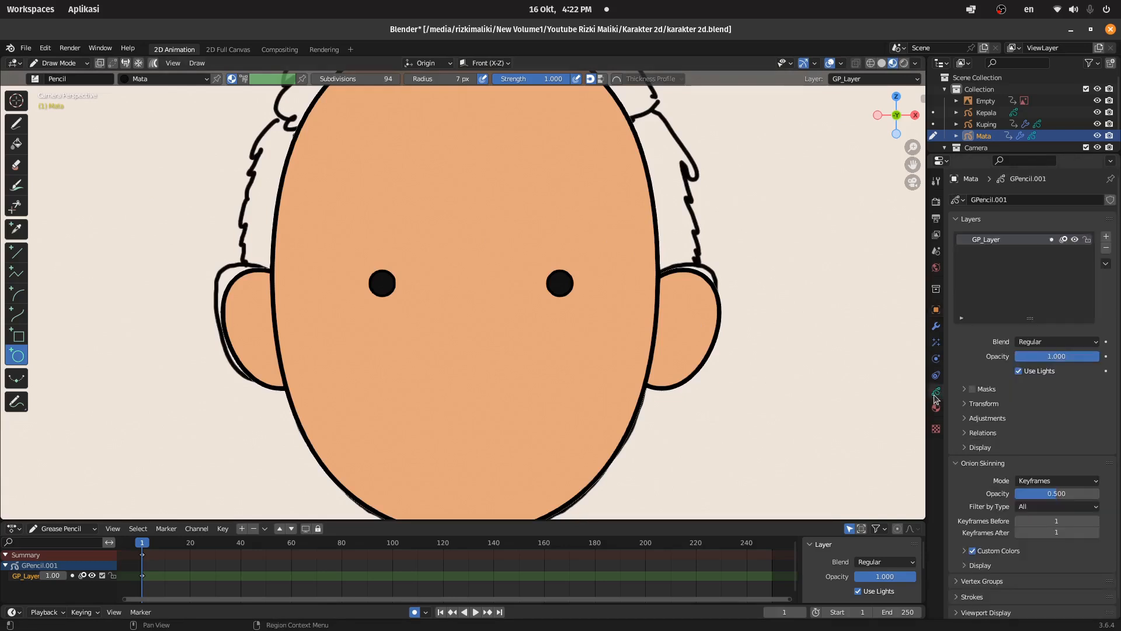
click(1107, 237)
double_click(996, 240)
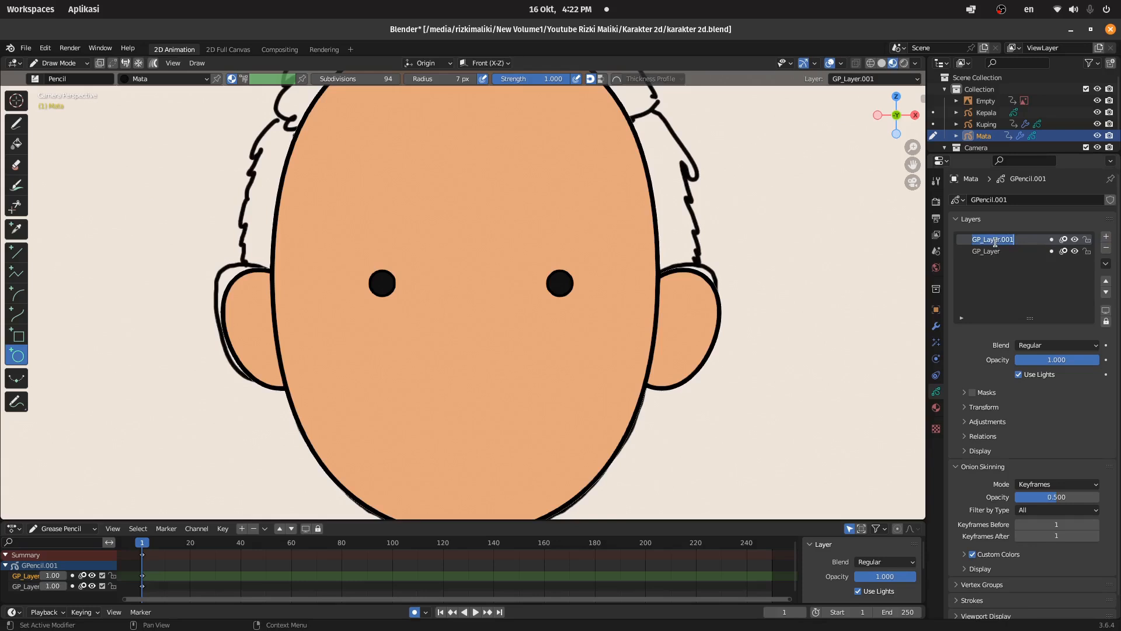
text(alis)
key(Return)
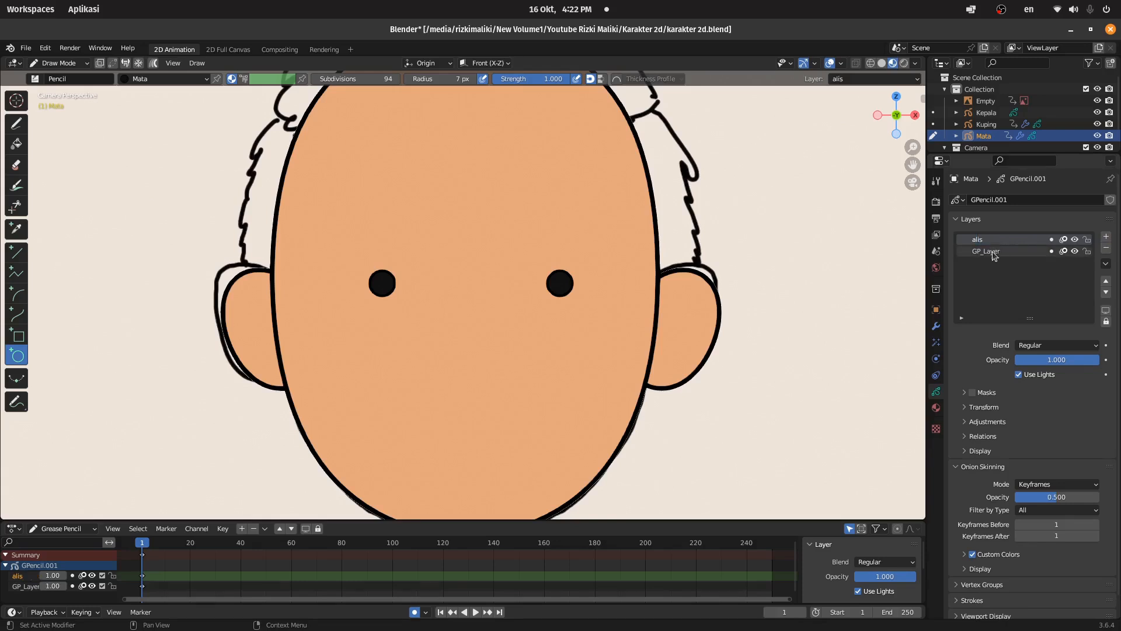
- Rename the original GP_Layer as mata
click(990, 251)
double_click(990, 252)
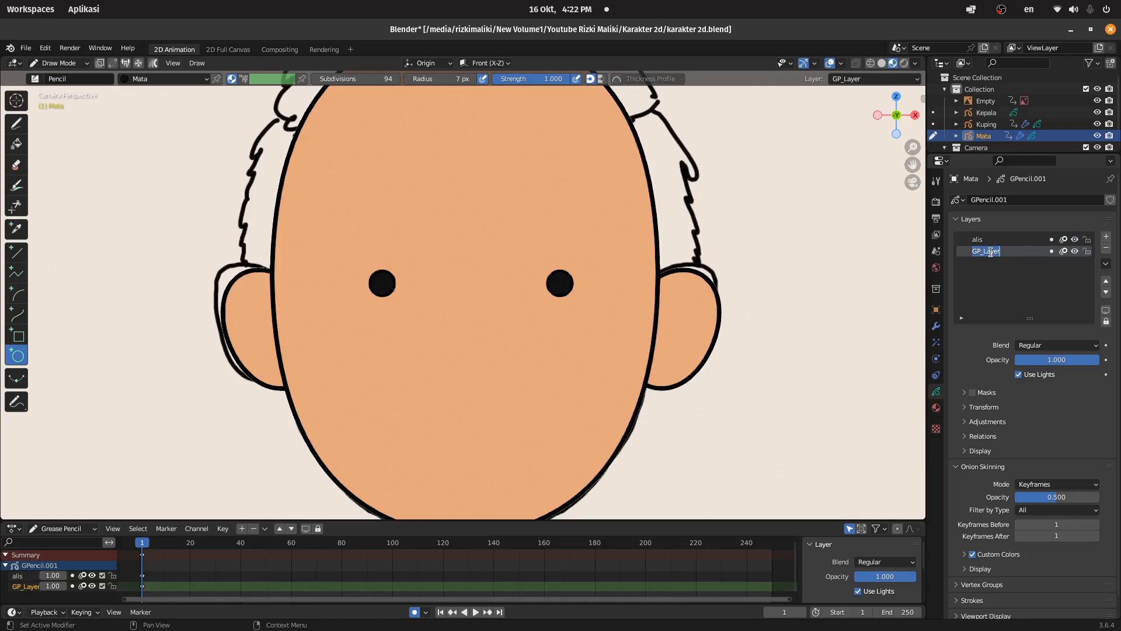
text(mata)
key(Return)
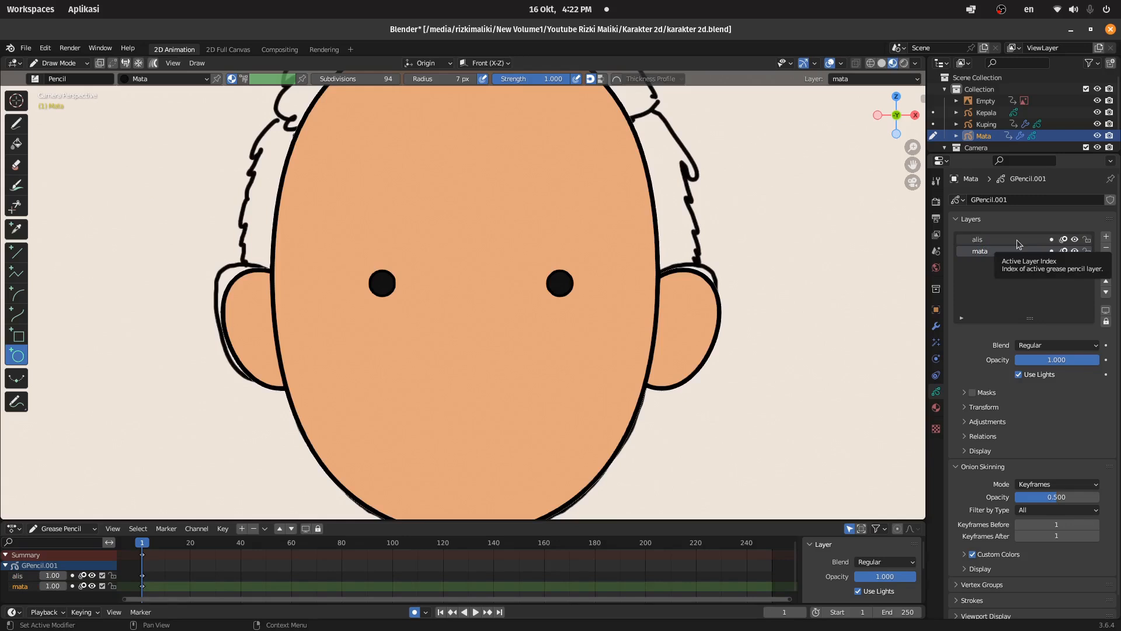
- Make the alis layer active and hide the Kepala and Kuping objects to expose the reference eyebrows
click(1017, 242)
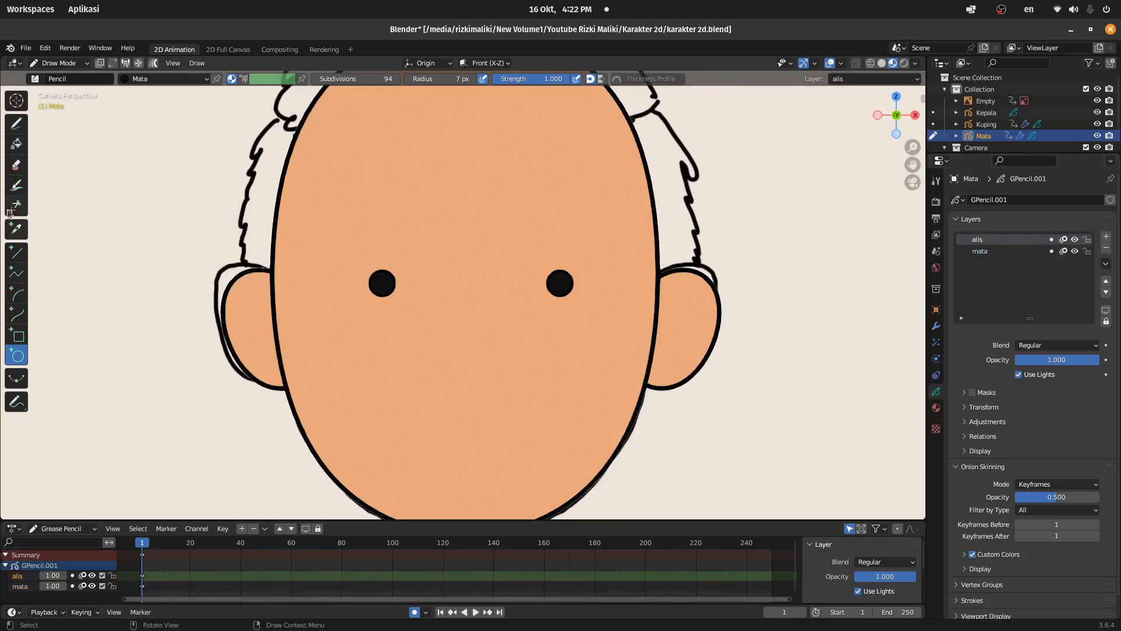
click(1098, 112)
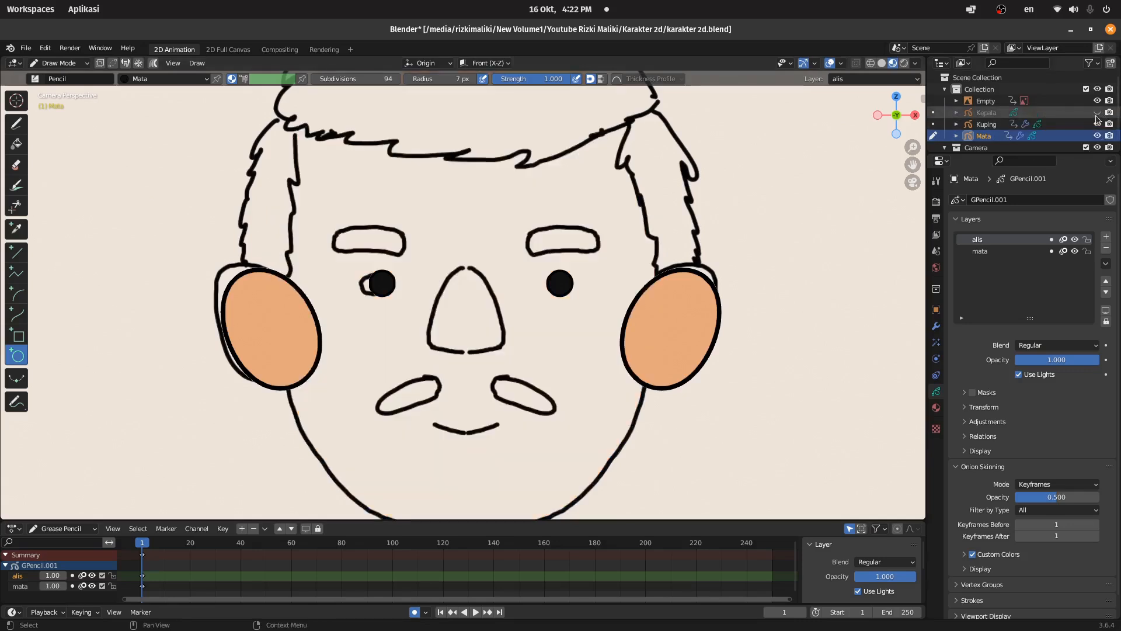
click(1097, 124)
scroll(535, 215, up, 2)
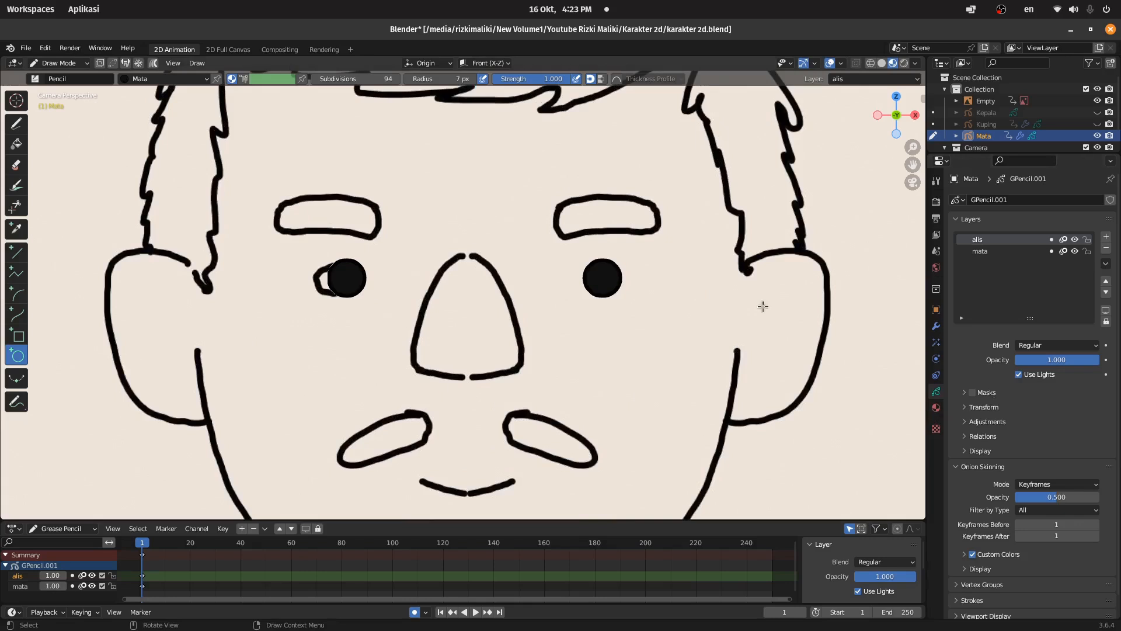
- Add a second grease pencil material to the Mata object and name it rambut
click(937, 408)
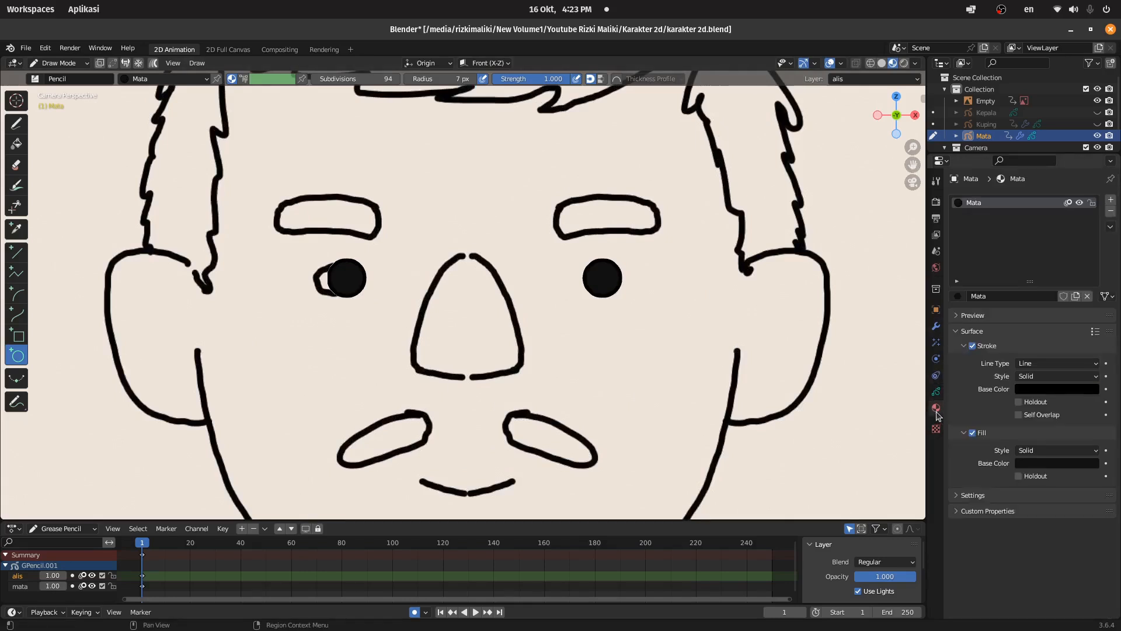
click(1111, 205)
click(1002, 294)
double_click(986, 215)
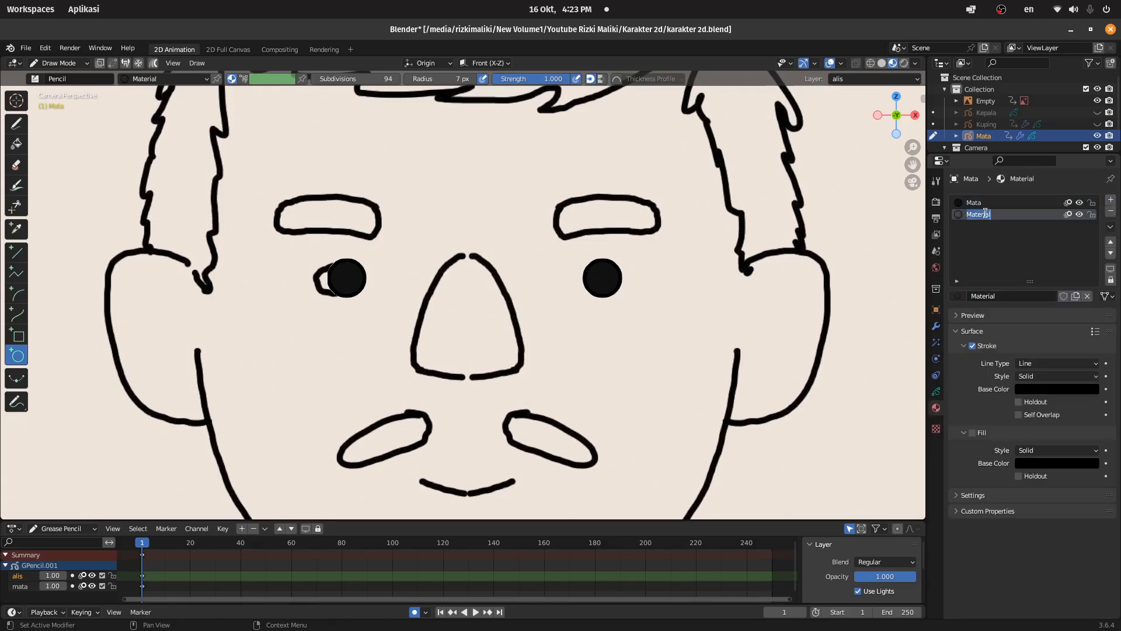
text(rambut)
key(Return)
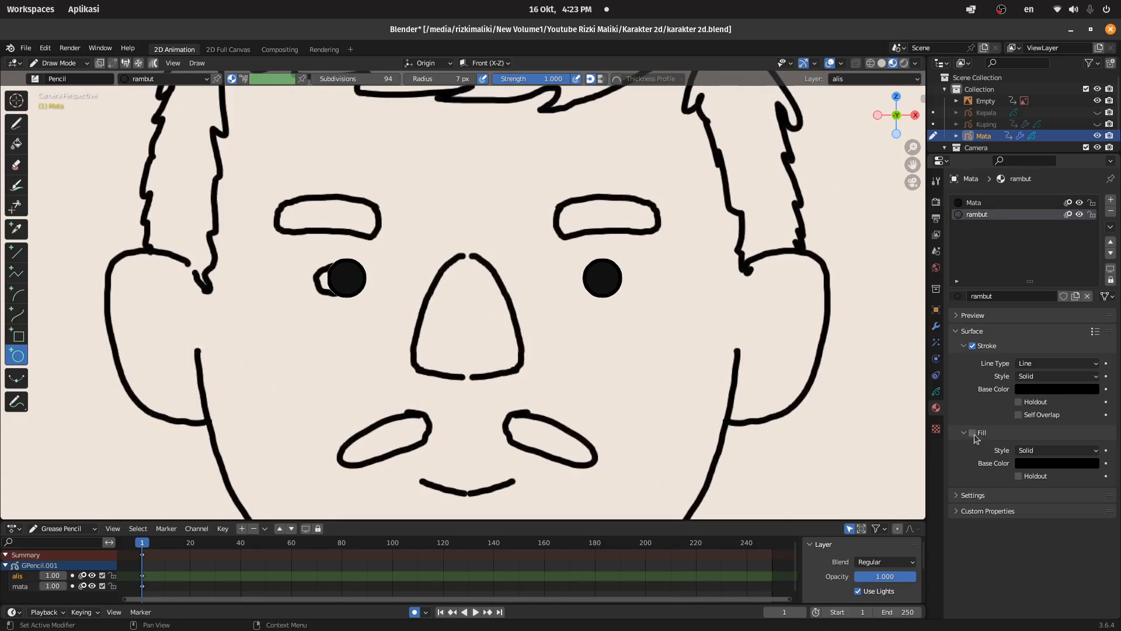
- Enable the rambut material's fill and set its base color to a dark reddish brown
click(1056, 464)
click(1089, 367)
drag(1090, 366, 1021, 368)
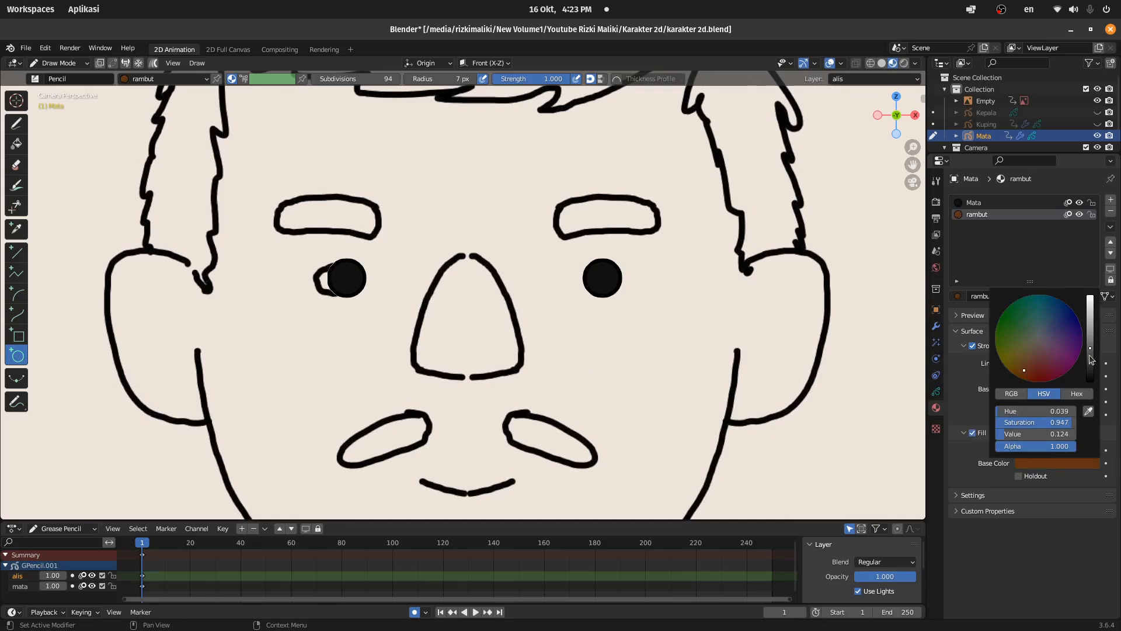
click(1090, 359)
click(1024, 374)
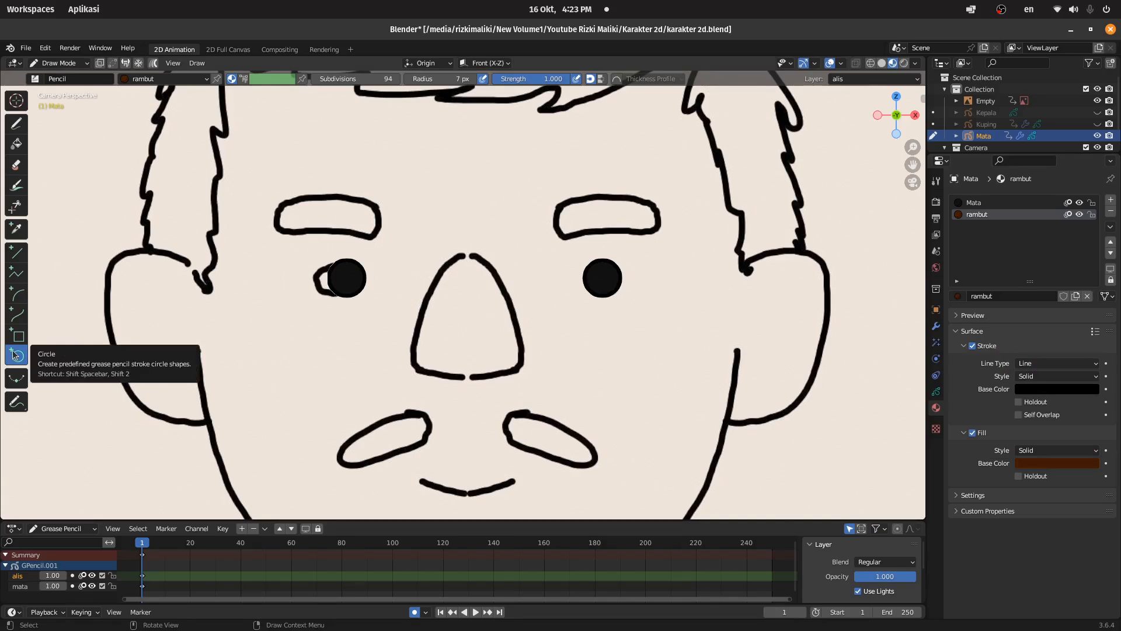
- Draw a brown-filled ellipse with the Circle tool over the reference eyebrow above the non-mirrored eye, sized to roughly cover it
drag(558, 170, 675, 232)
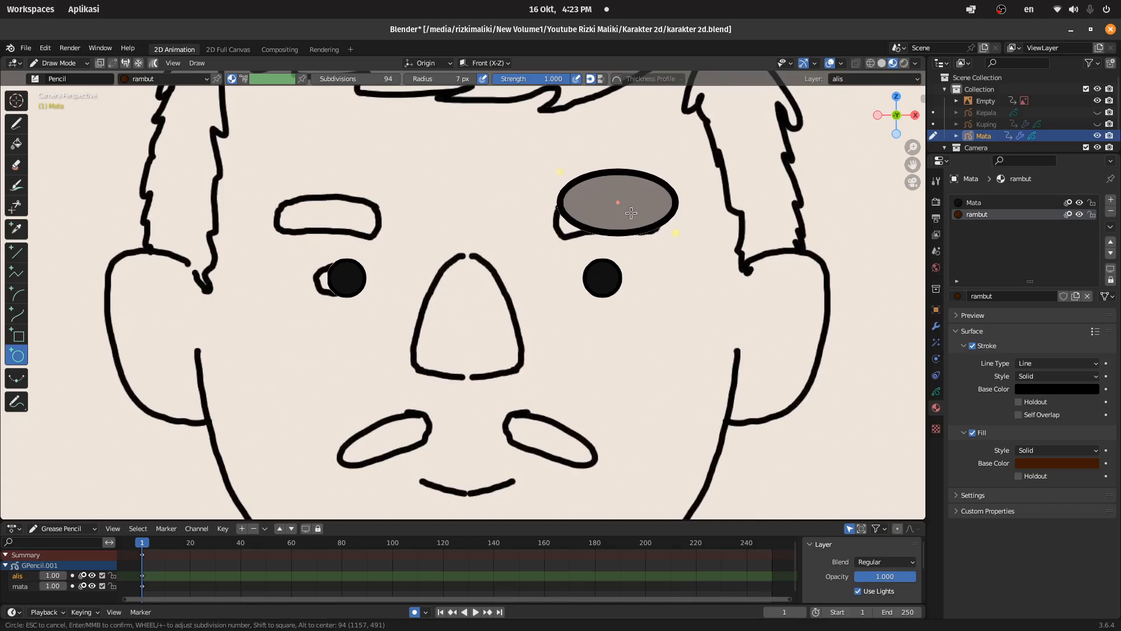
drag(567, 174, 559, 173)
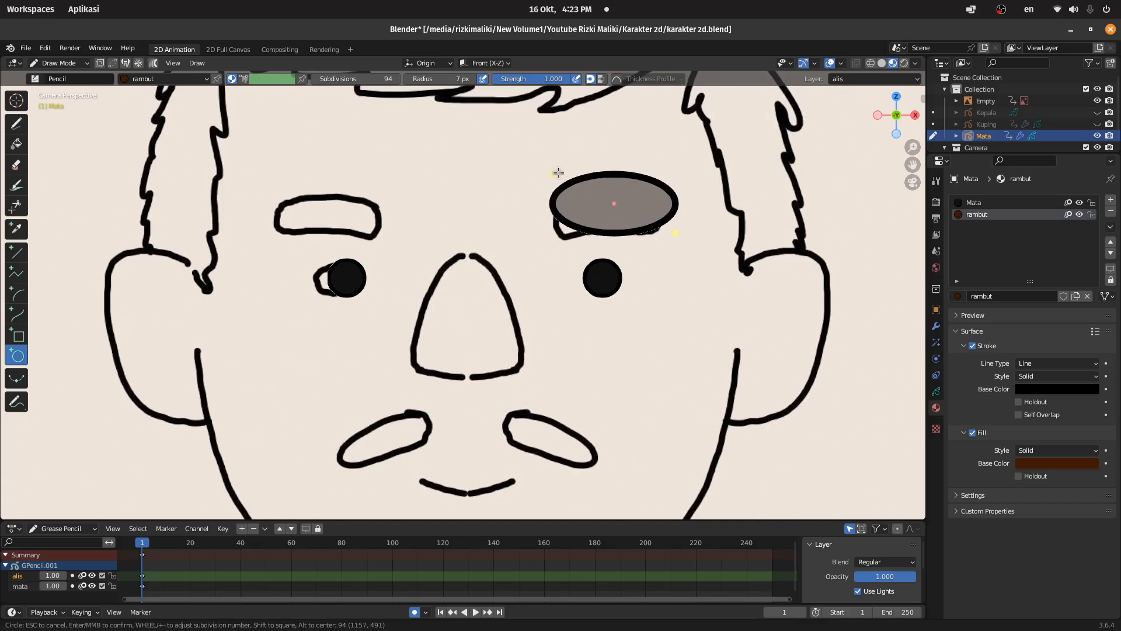
key(Return)
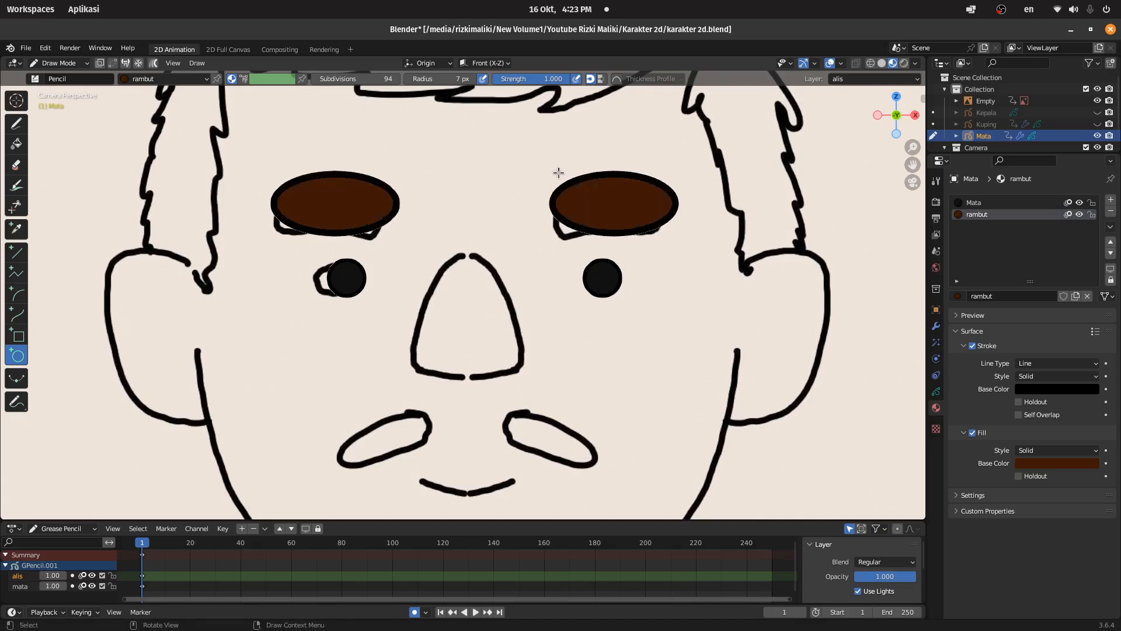
- Switch Mata to Edit Mode with point selection, select the eyebrow ellipse's bottom middle point, and enable proportional editing
scroll(601, 184, up, 1)
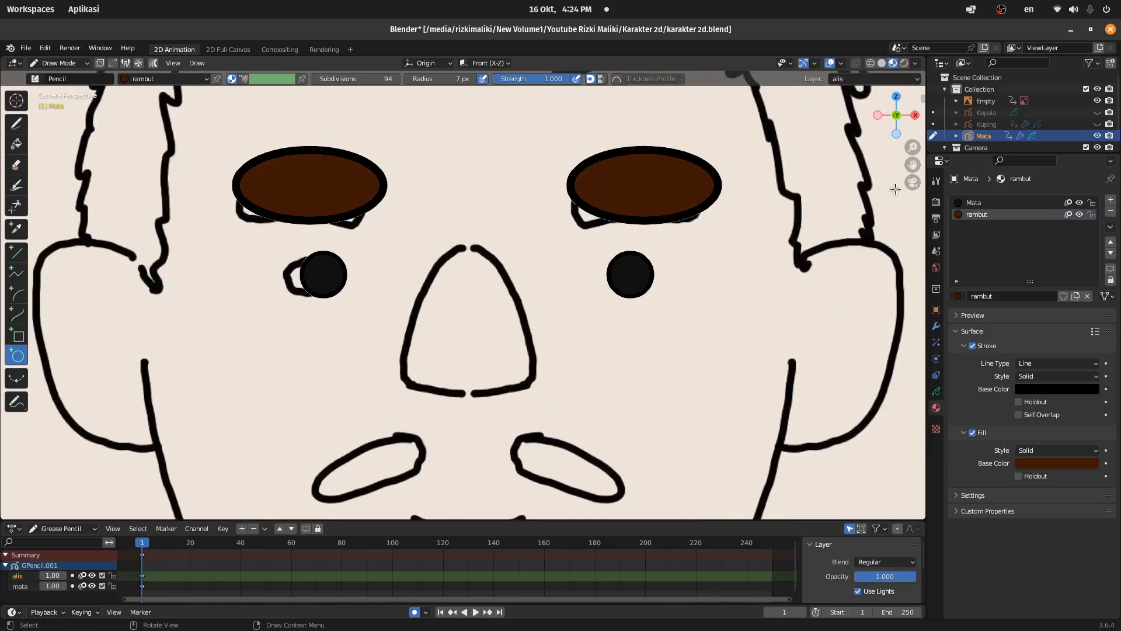
drag(913, 165, 913, 239)
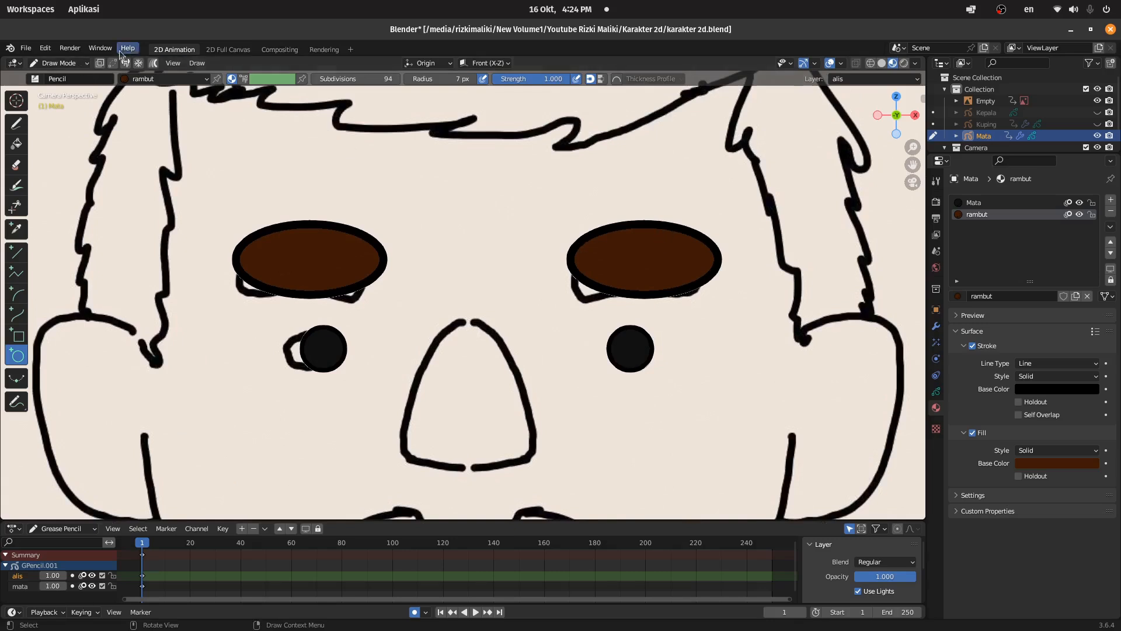
click(83, 65)
click(78, 95)
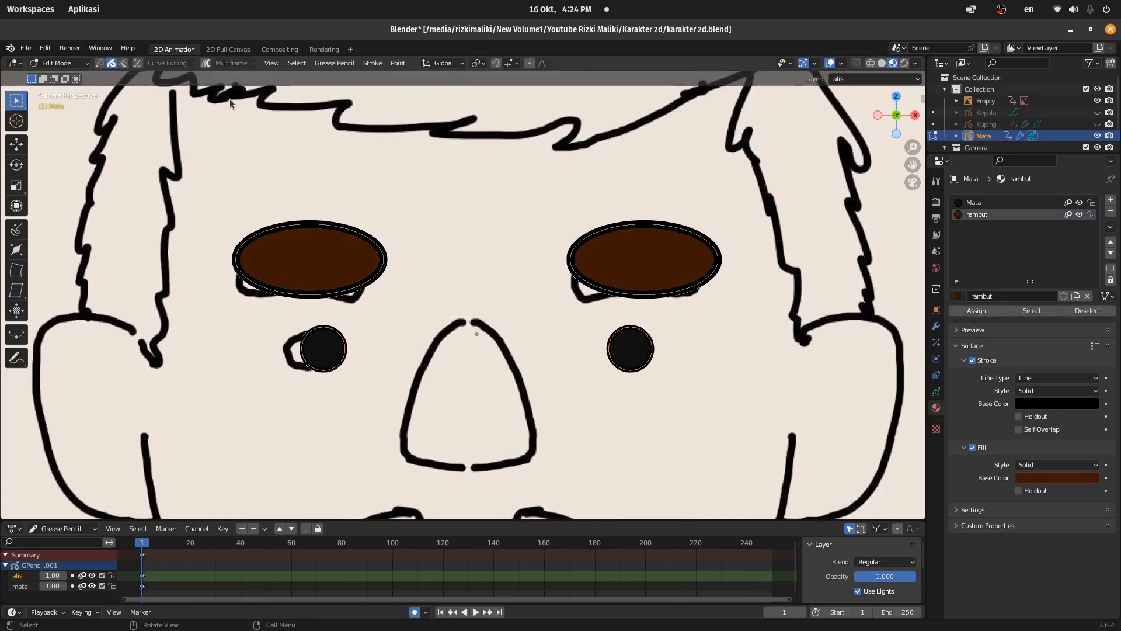
click(100, 64)
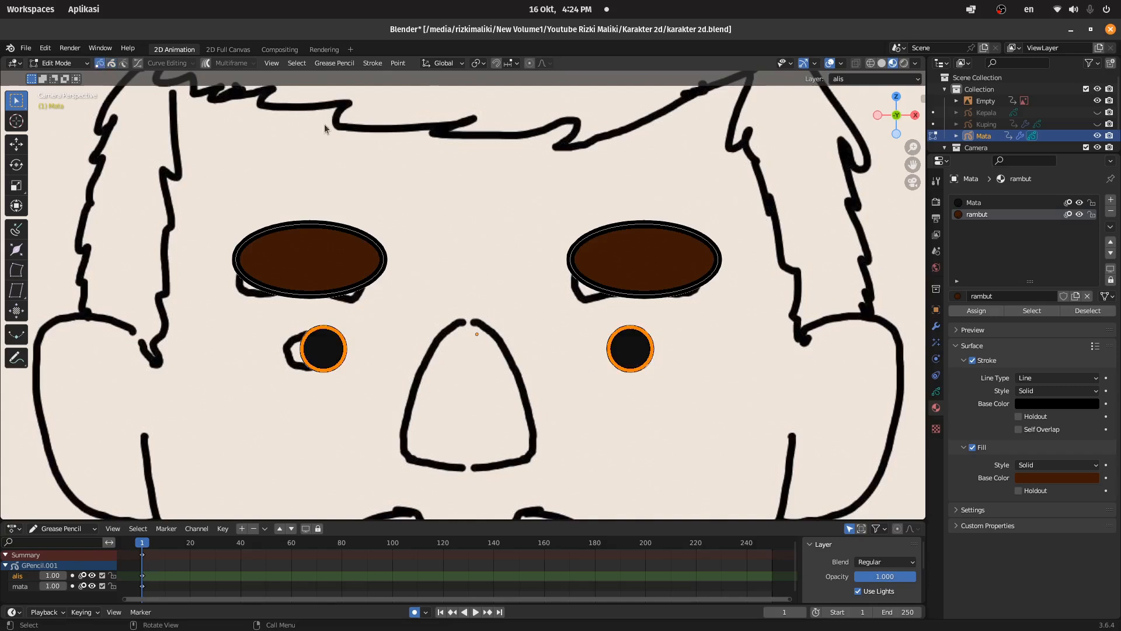
click(639, 296)
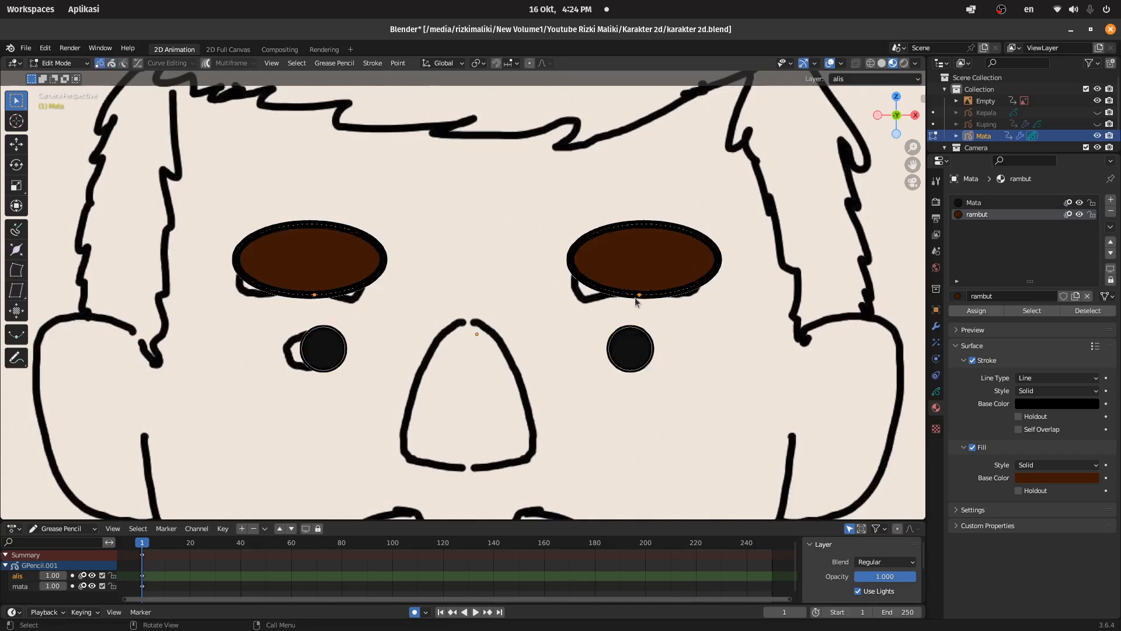
click(530, 64)
- Try moving the eyebrow's bottom point with proportional editing, and lock the mata layer against edits
key(g)
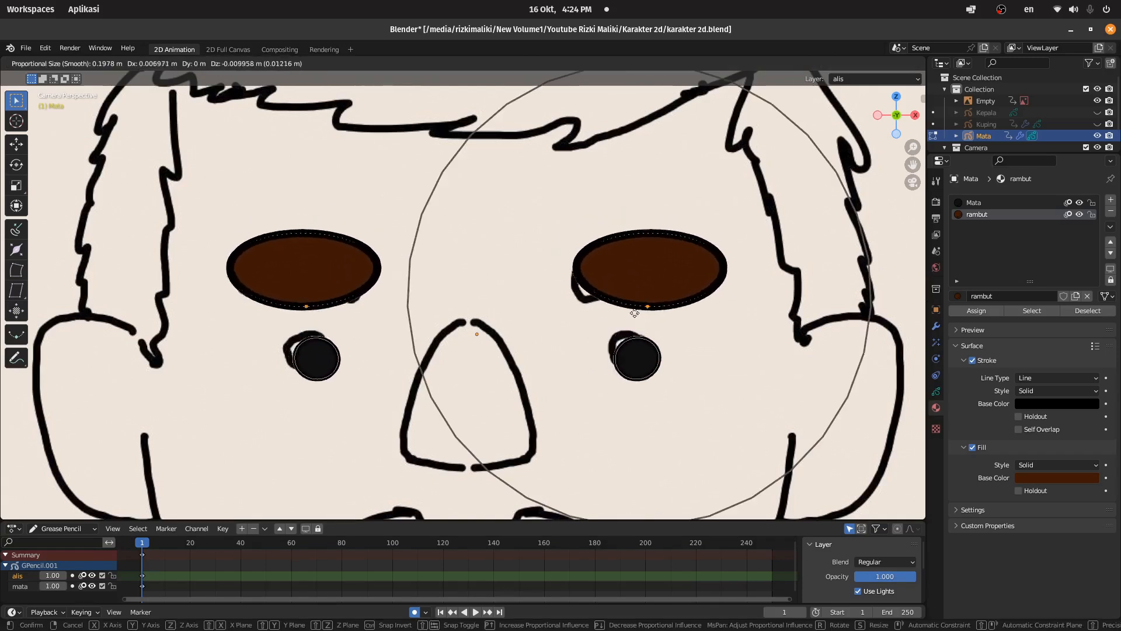
click(631, 317)
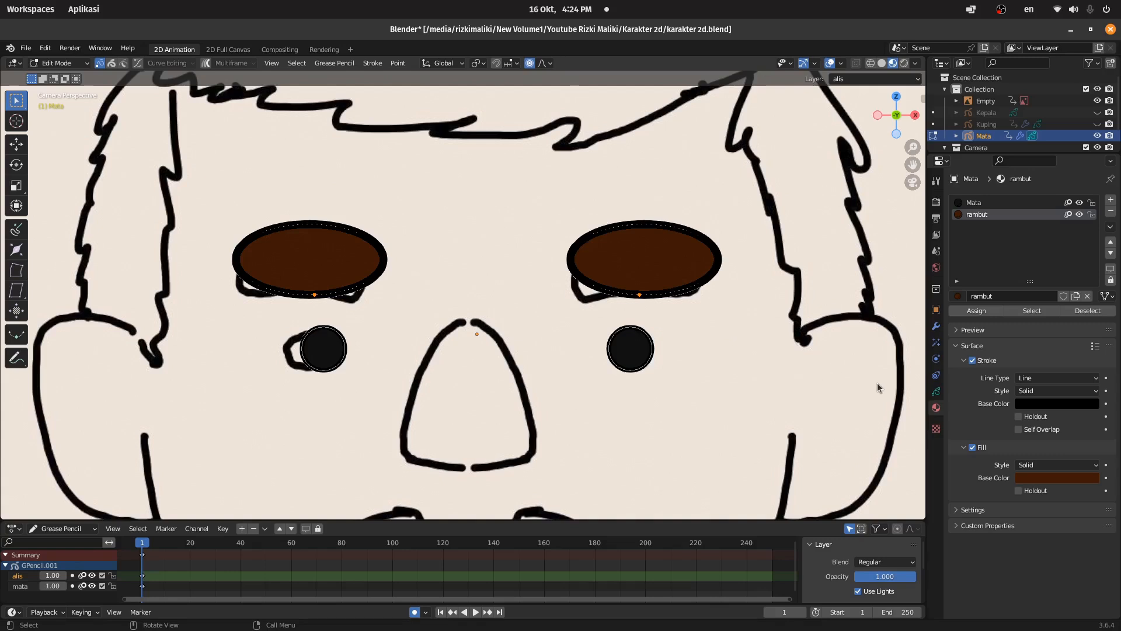
click(936, 391)
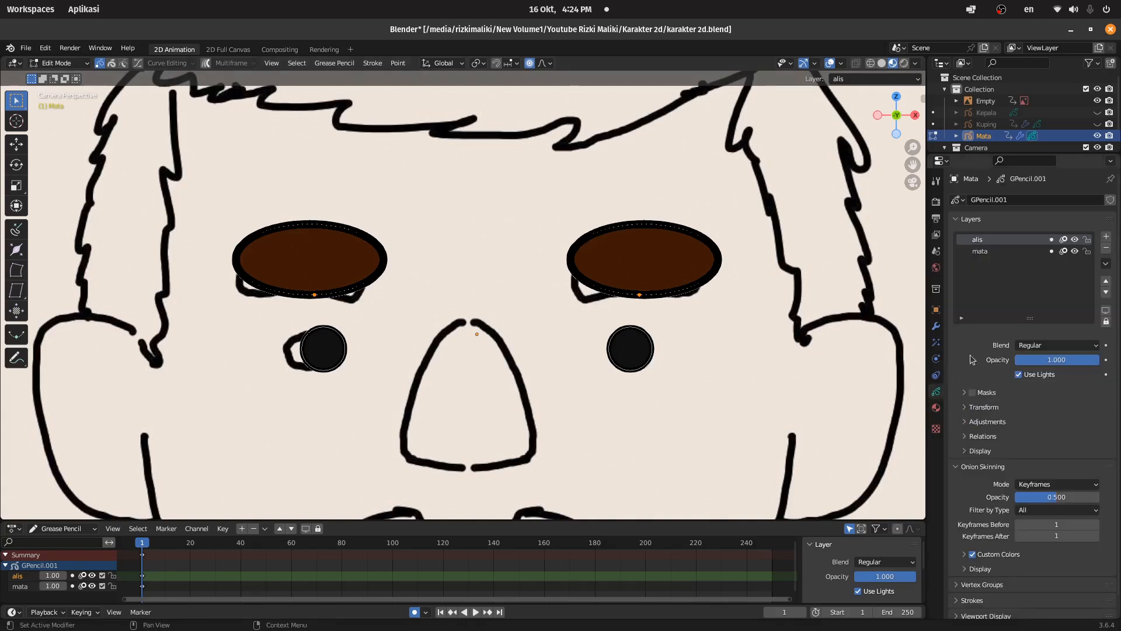
click(1087, 252)
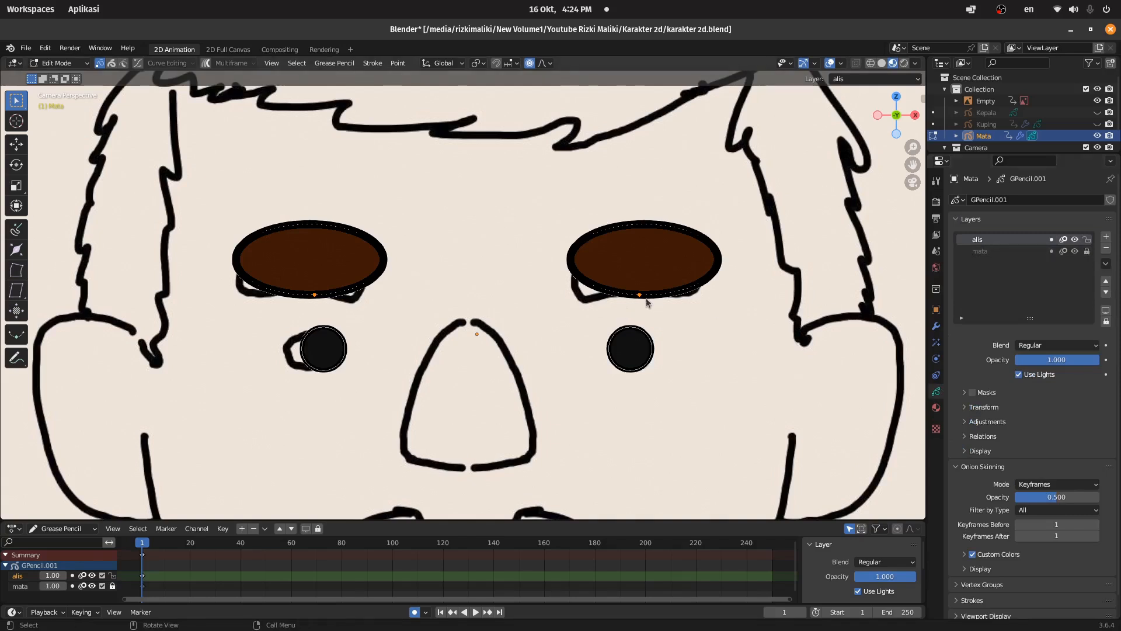
- Reduce the proportional size to about 0.084 m, raise the eyebrow's bottom middle point about 0.012 m, and lower its top point
key(g)
scroll(665, 295, up, 5)
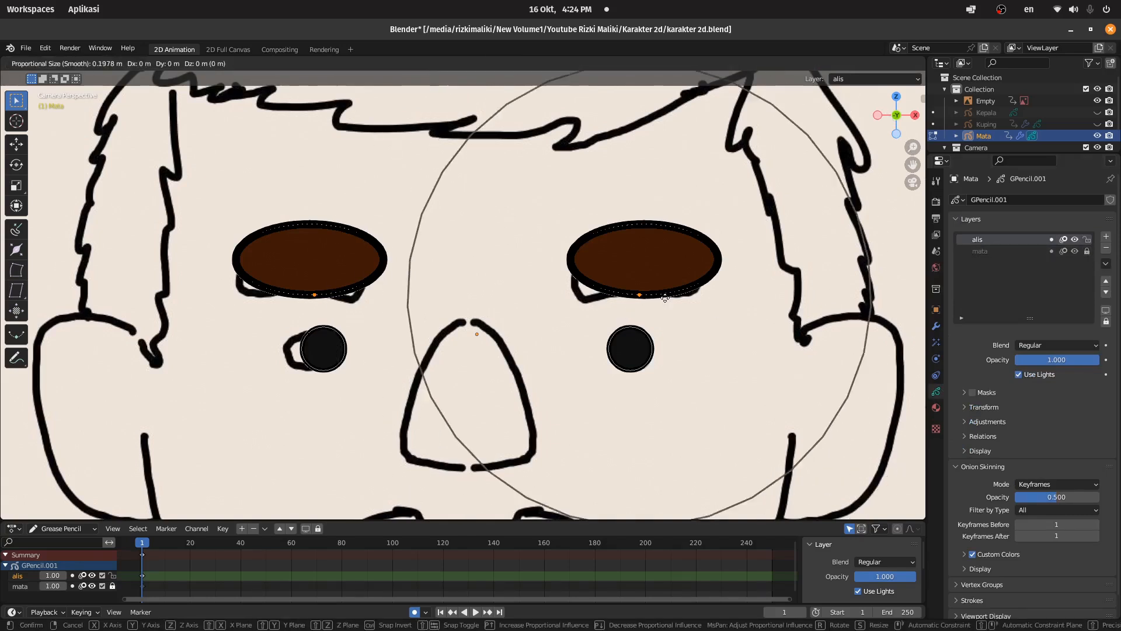
scroll(665, 294, up, 4)
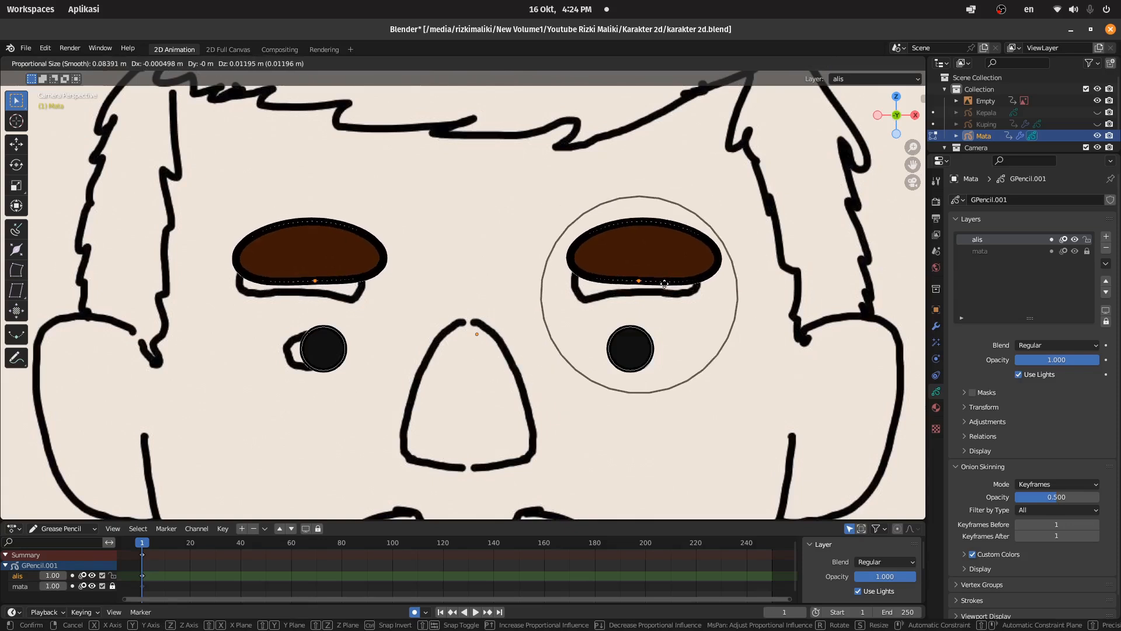
click(657, 281)
click(647, 225)
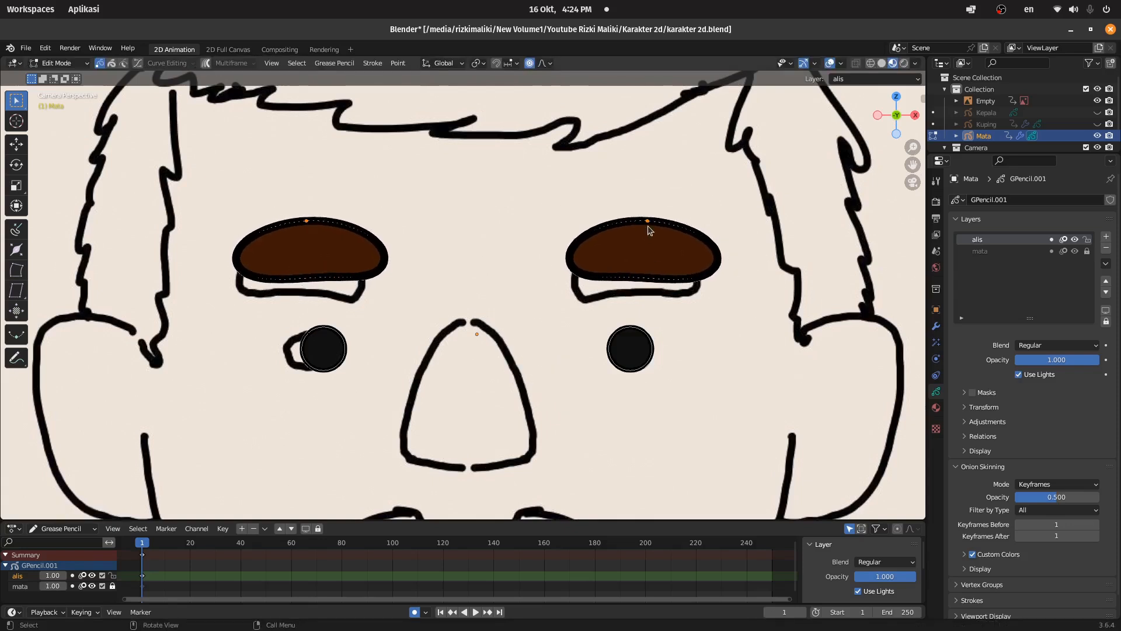
key(g)
click(661, 245)
- Pull the eyebrow's outer and inner end points down and into line with the reference outline
click(715, 262)
key(g)
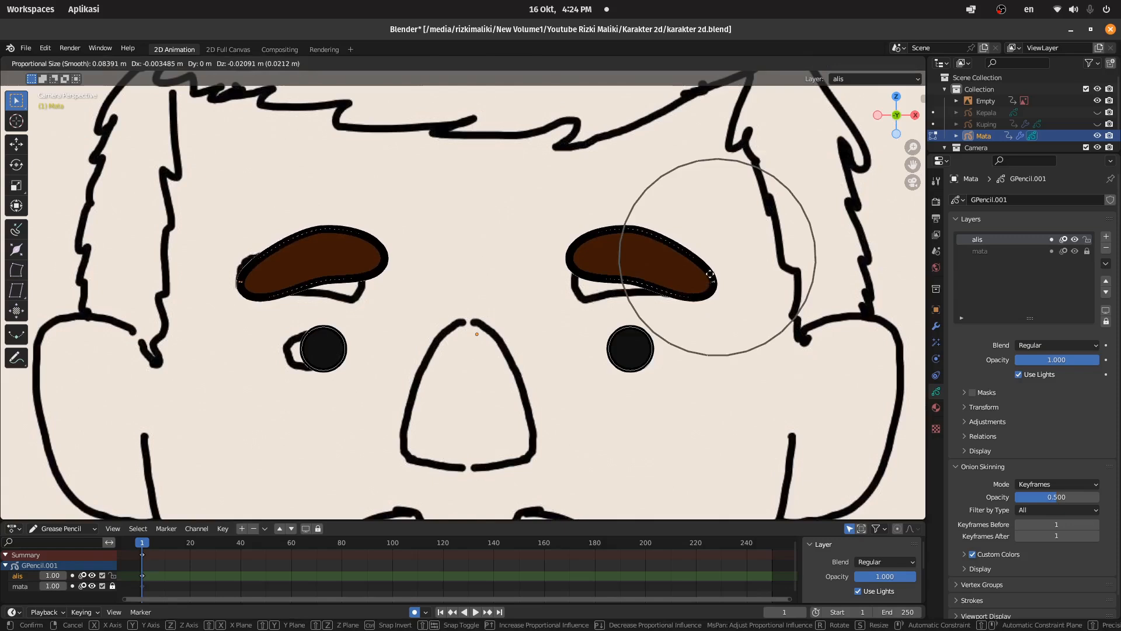
click(718, 273)
key(g)
click(723, 275)
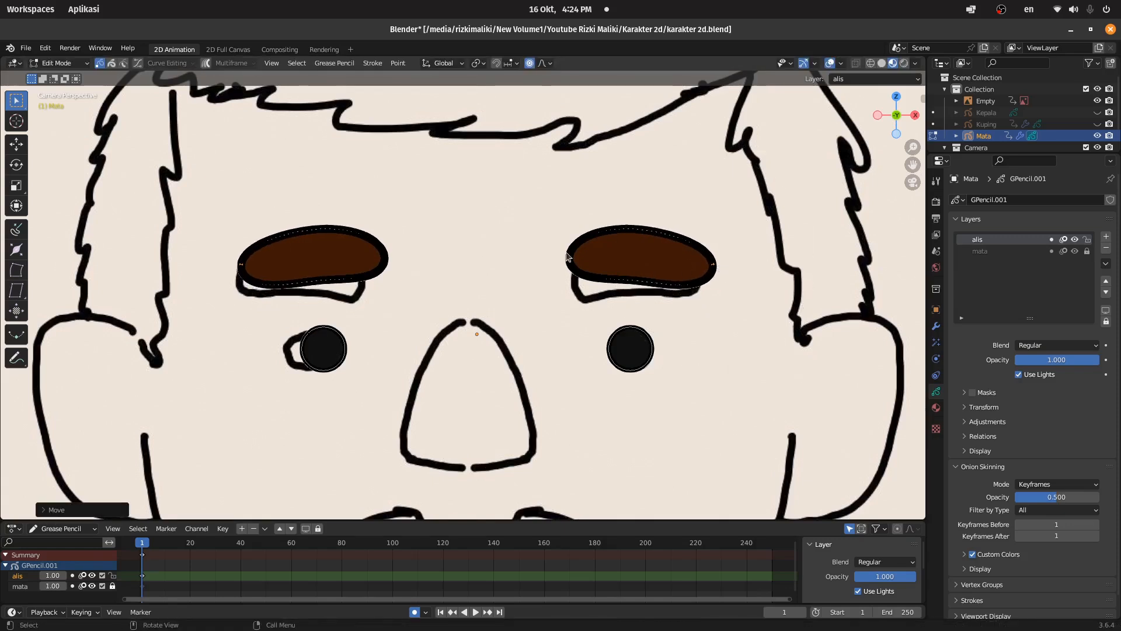
click(565, 257)
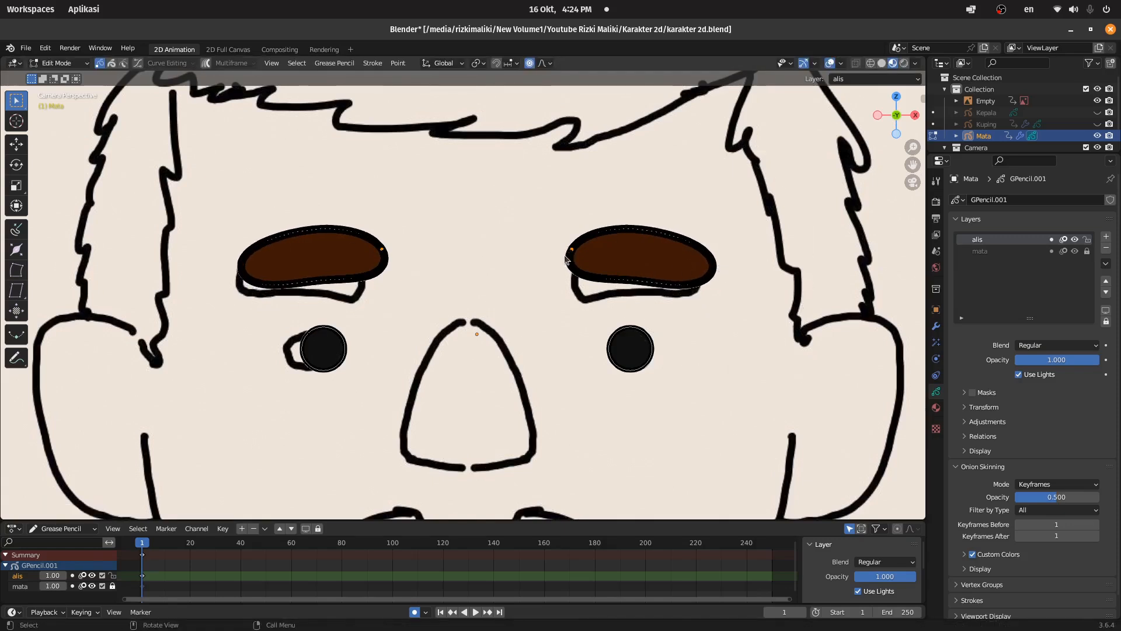
click(622, 242)
key(g)
click(621, 243)
- Lower the eyebrow's top middle point and refine its end points to follow the reference shape
click(641, 238)
key(g)
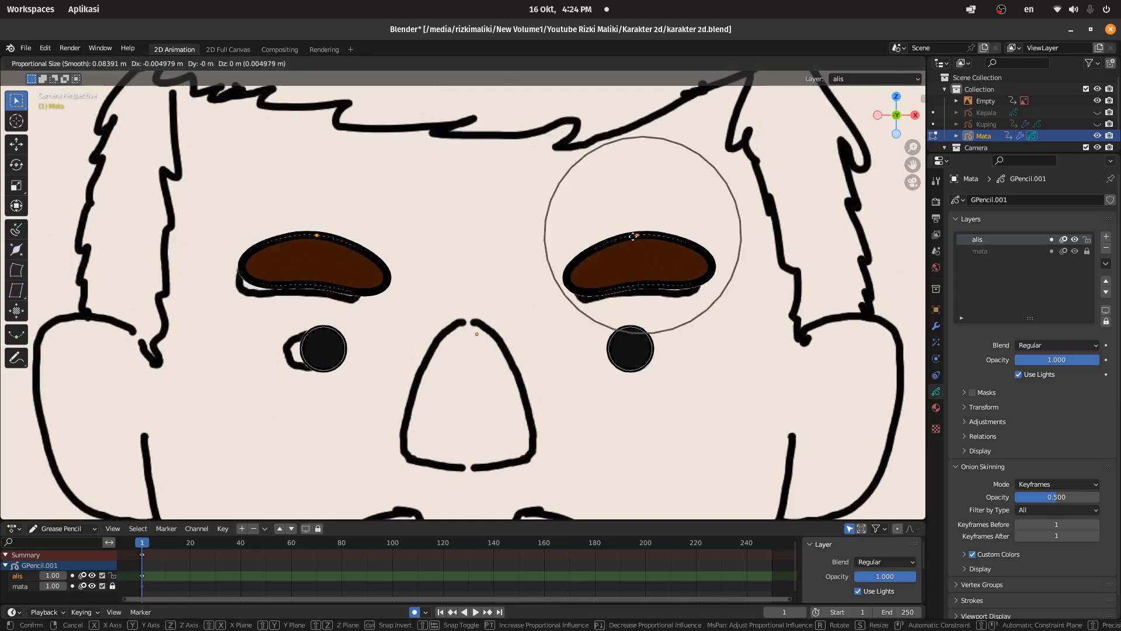
click(634, 246)
click(715, 271)
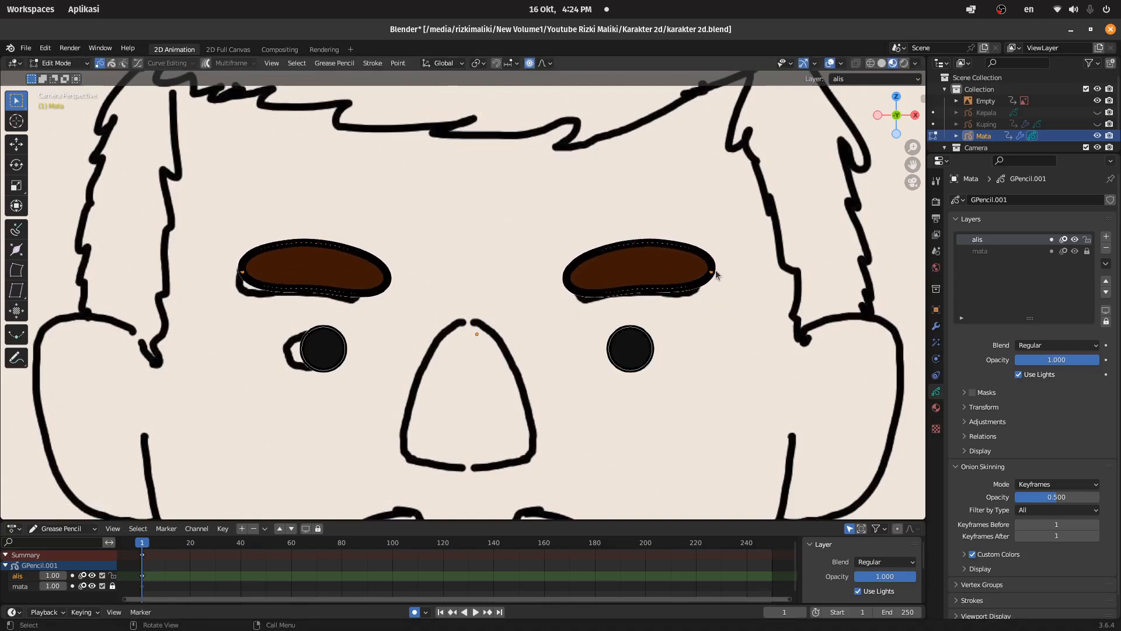
scroll(623, 283, down, 5)
scroll(550, 296, up, 4)
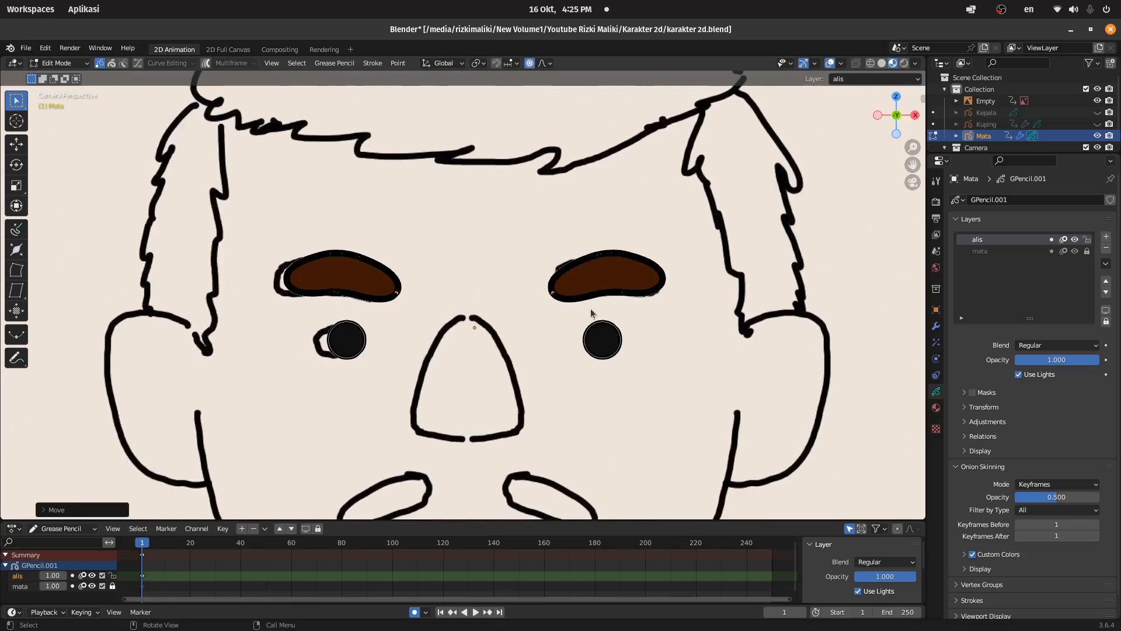
- Select all the eyebrow's points and rotate them slightly to match the reference eyebrow's tilt
scroll(594, 314, up, 2)
drag(804, 202, 542, 323)
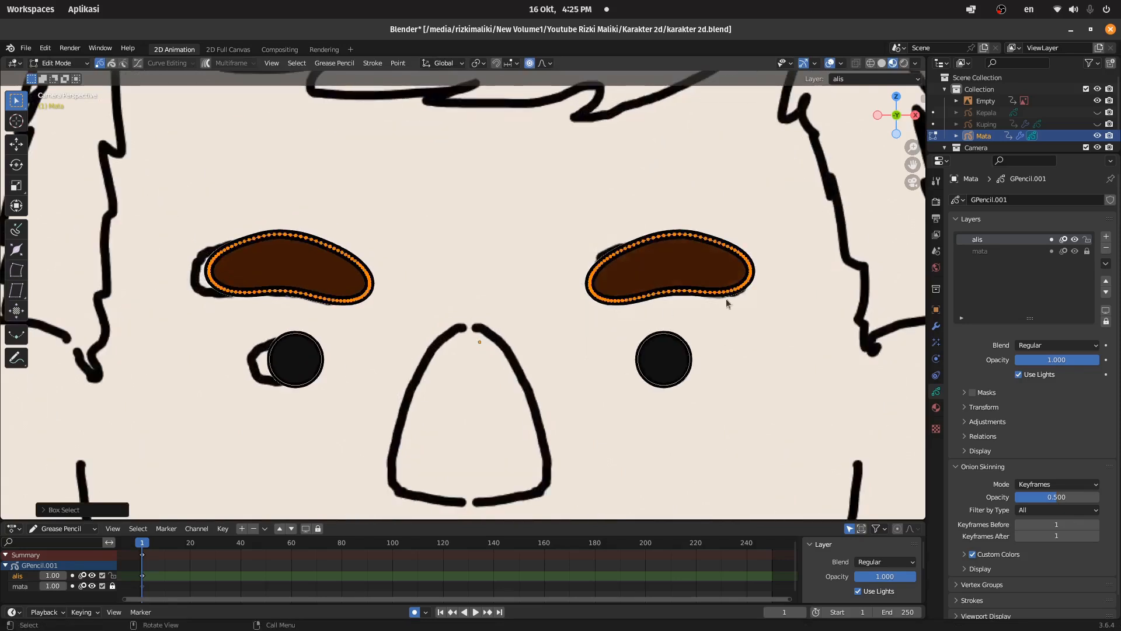
key(r)
click(787, 295)
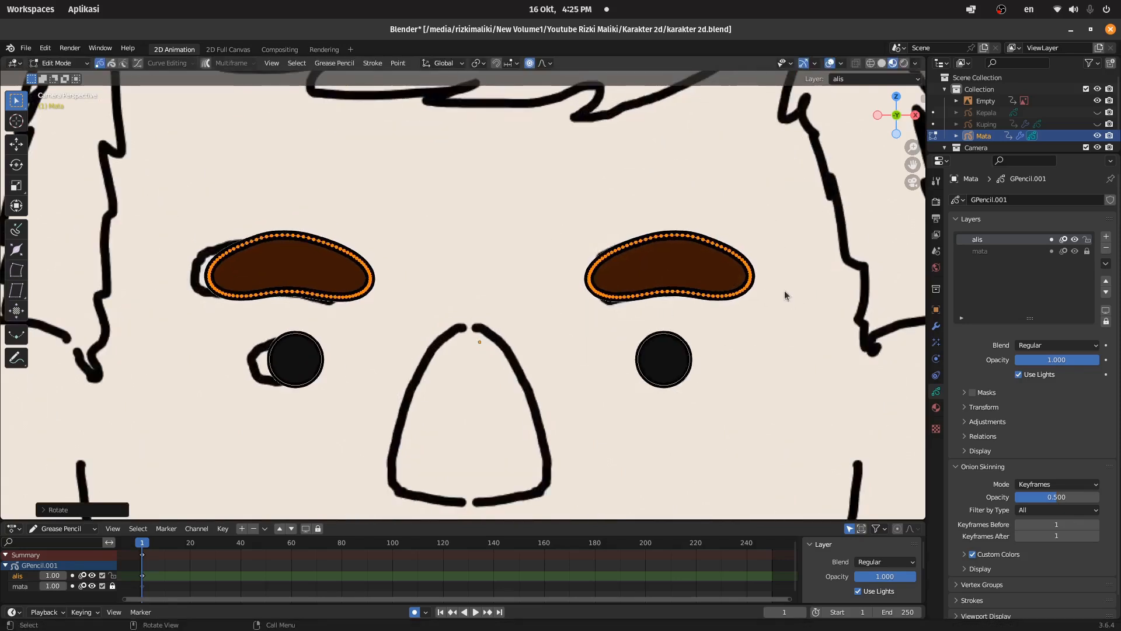
- Flatten the eyebrow's top edge by lowering its upper middle point, and check the lower edge against the reference
click(671, 243)
key(g)
click(676, 245)
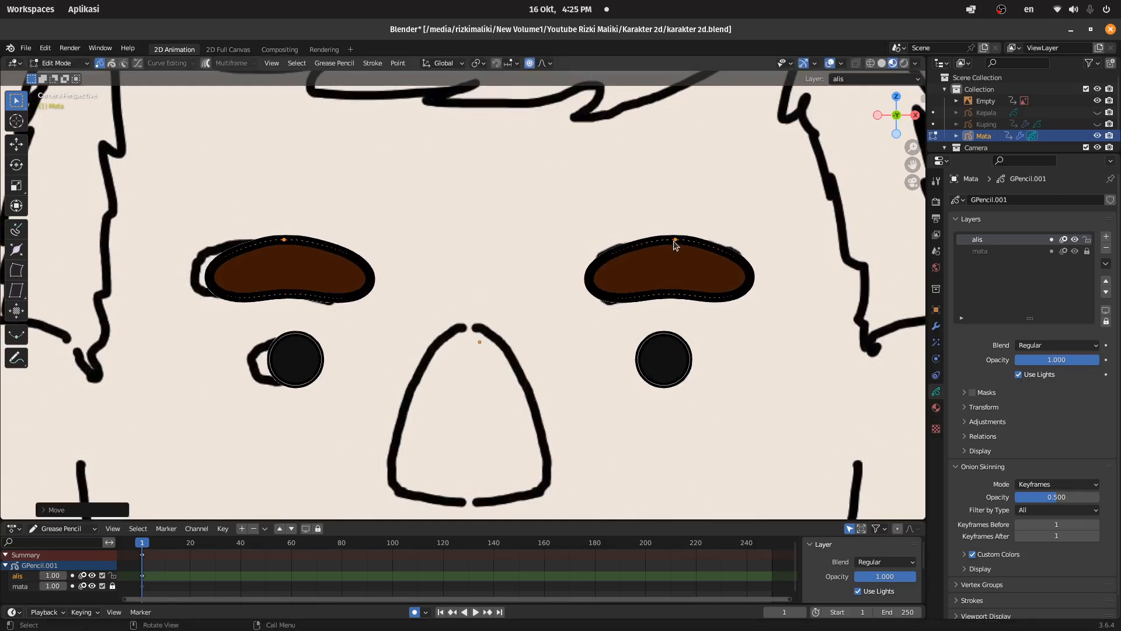
click(677, 298)
click(726, 297)
scroll(544, 367, down, 7)
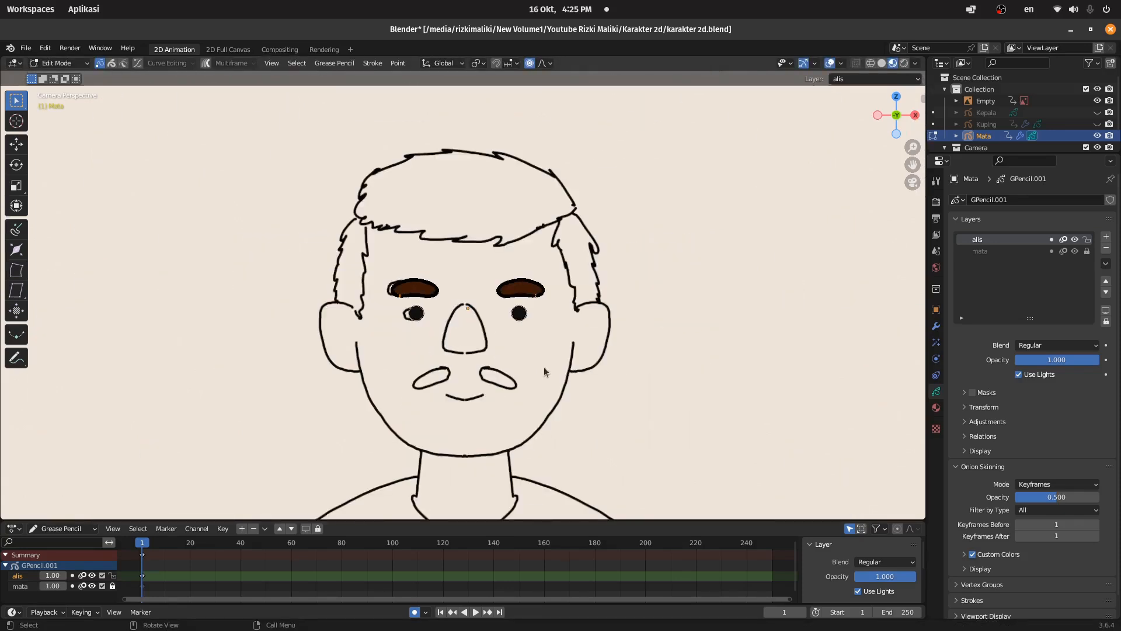
scroll(443, 330, up, 3)
scroll(443, 331, up, 3)
scroll(556, 299, down, 5)
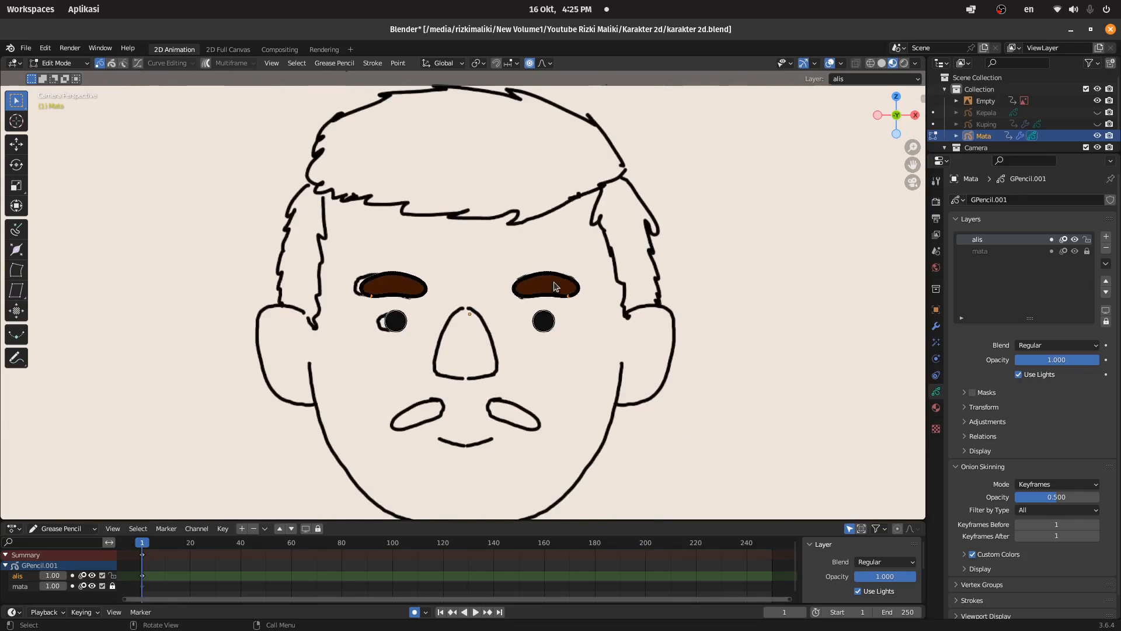
- Leave editing of the eyebrow strokes, return to Object Mode and select the reference image instead
click(35, 63)
click(59, 76)
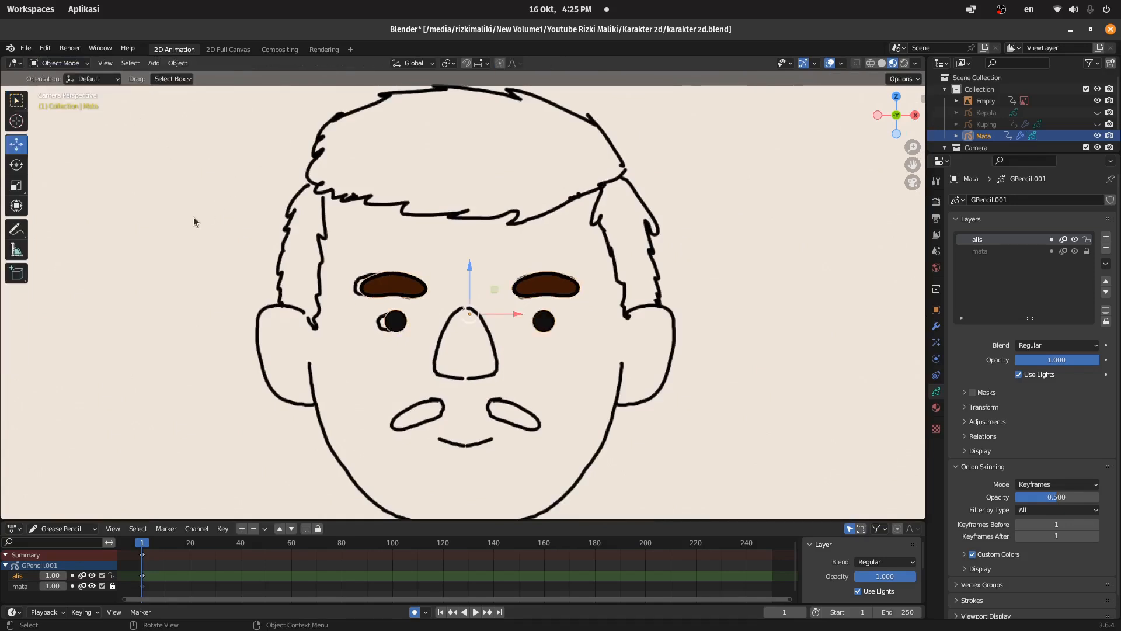
click(461, 345)
scroll(436, 315, up, 3)
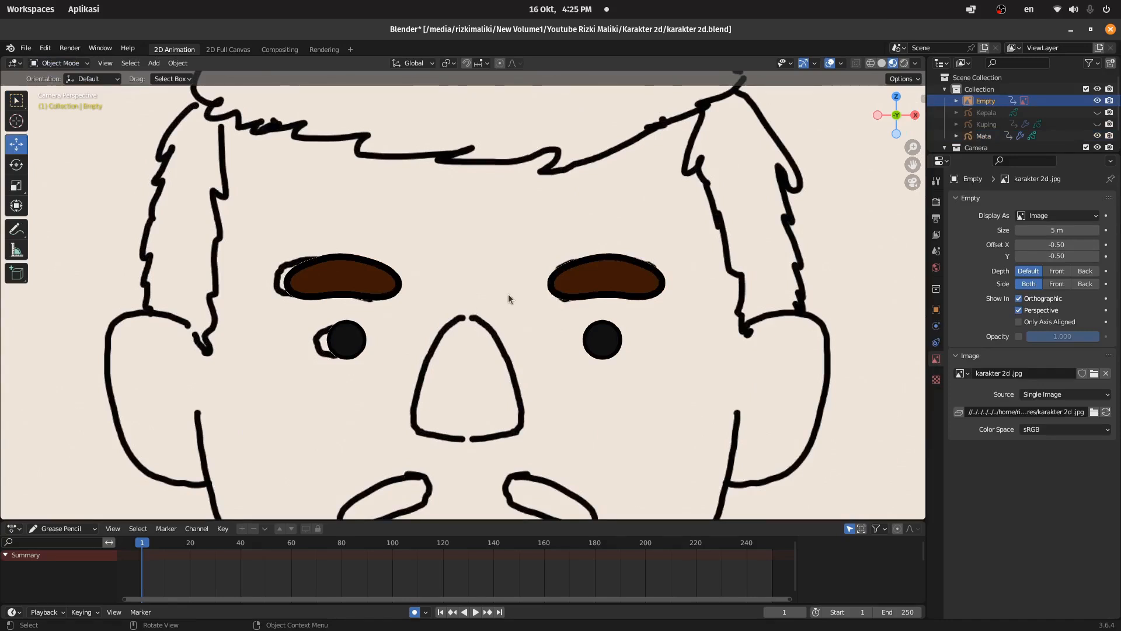
click(59, 63)
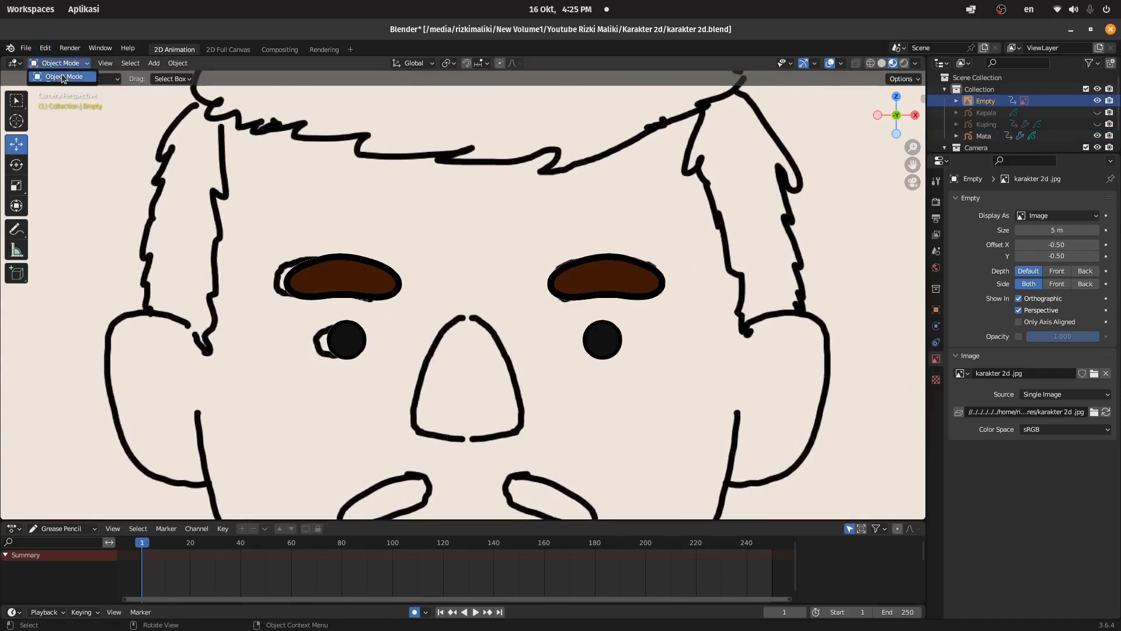
- Add a blank grease pencil object and move it straight up to the nose on the reference face
click(153, 63)
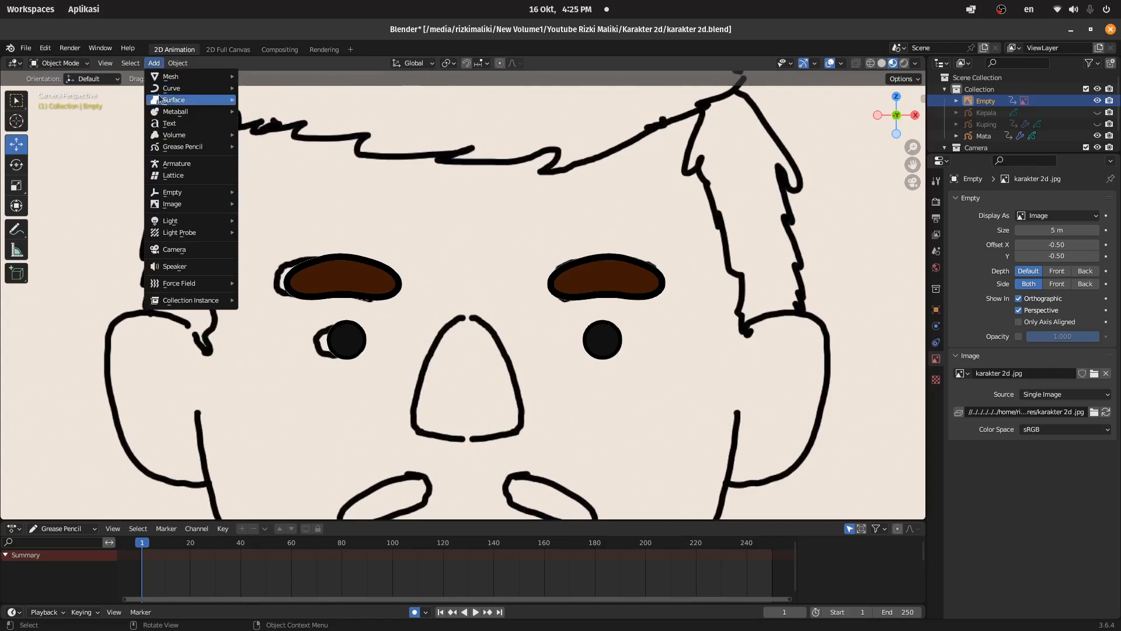
mouse_move(193, 147)
click(266, 159)
scroll(506, 243, down, 6)
drag(467, 390, 467, 257)
scroll(481, 307, up, 2)
scroll(481, 306, up, 10)
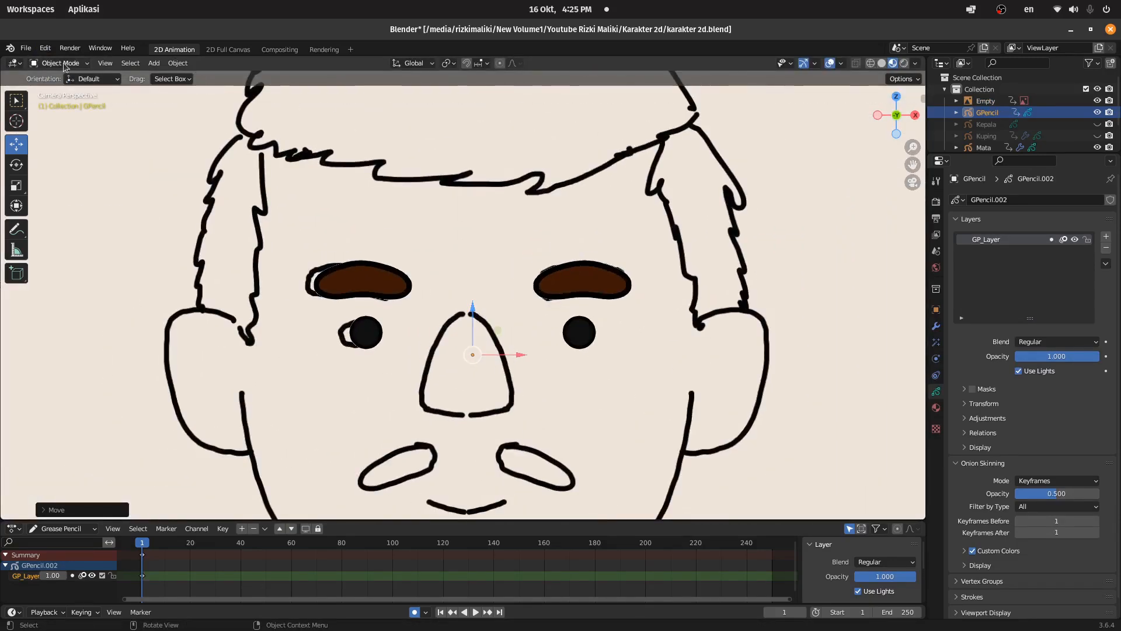
- Switch the new object to Draw Mode and replace its Black material with the existing Kulit material
click(64, 63)
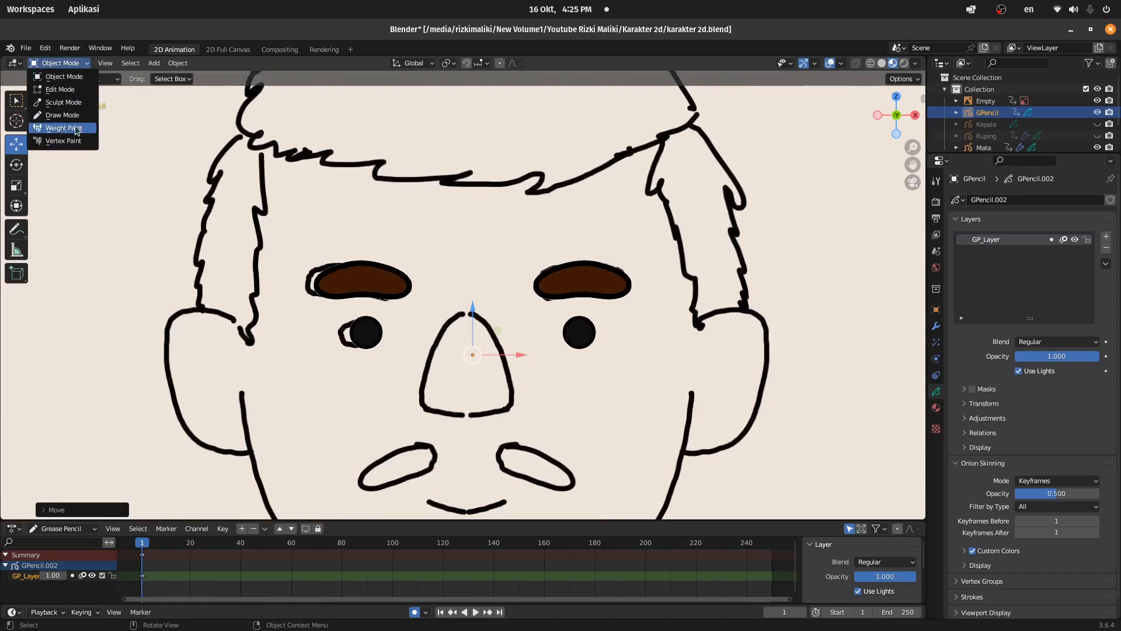
click(62, 115)
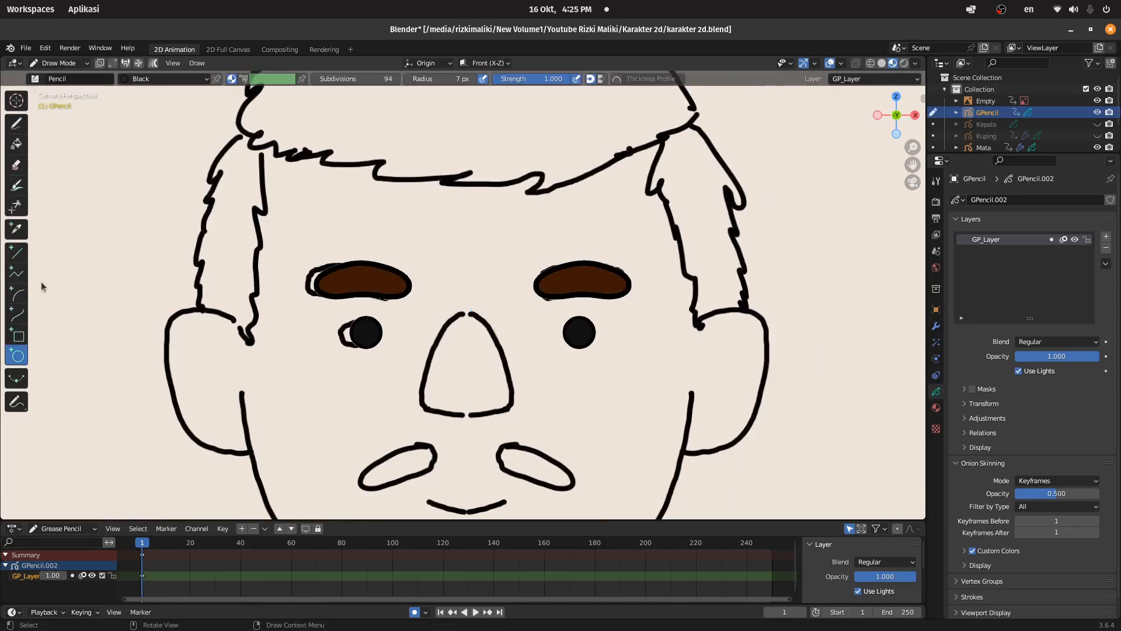
click(936, 408)
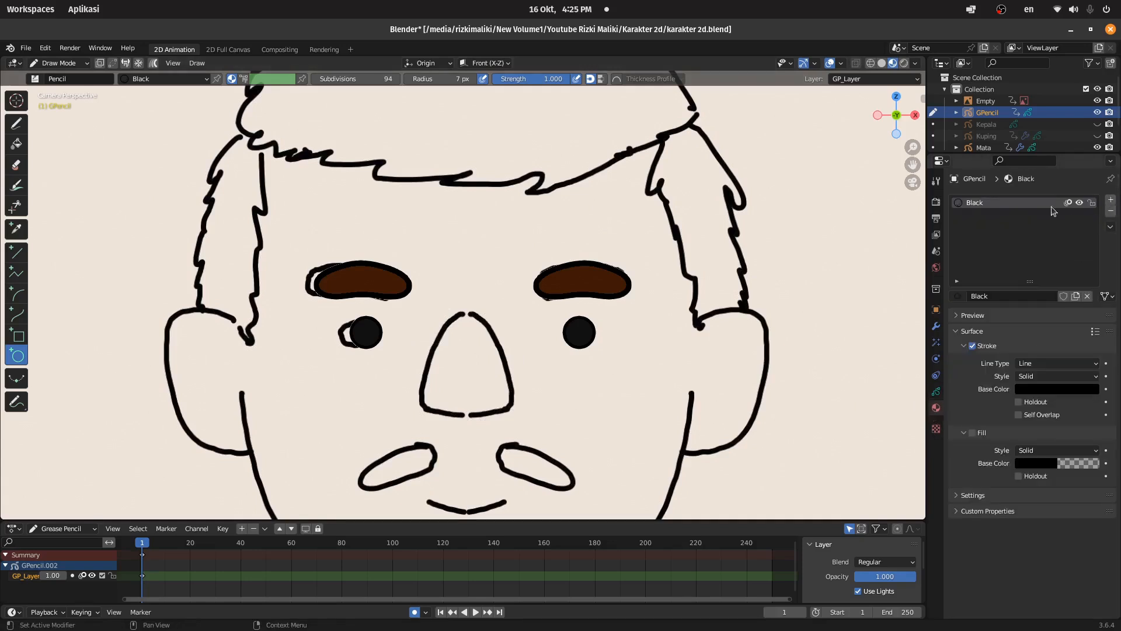
click(958, 296)
click(971, 334)
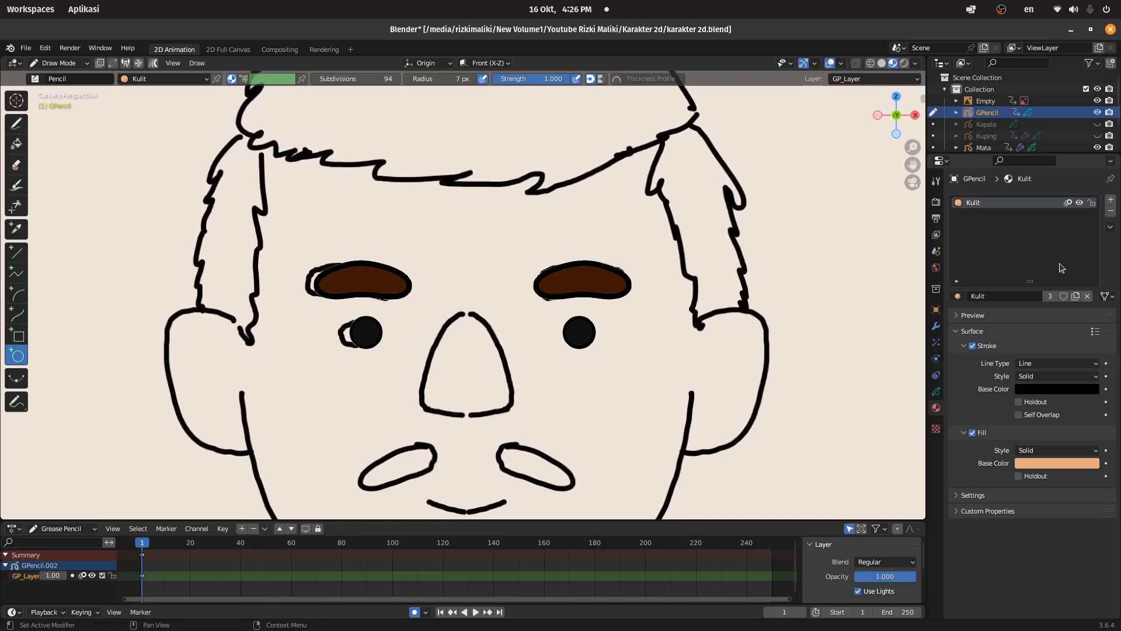
- Make a separate copy of the Kulit material and darken its fill to hue 0.029, saturation 0.817, value 0.674
click(1077, 299)
click(1049, 463)
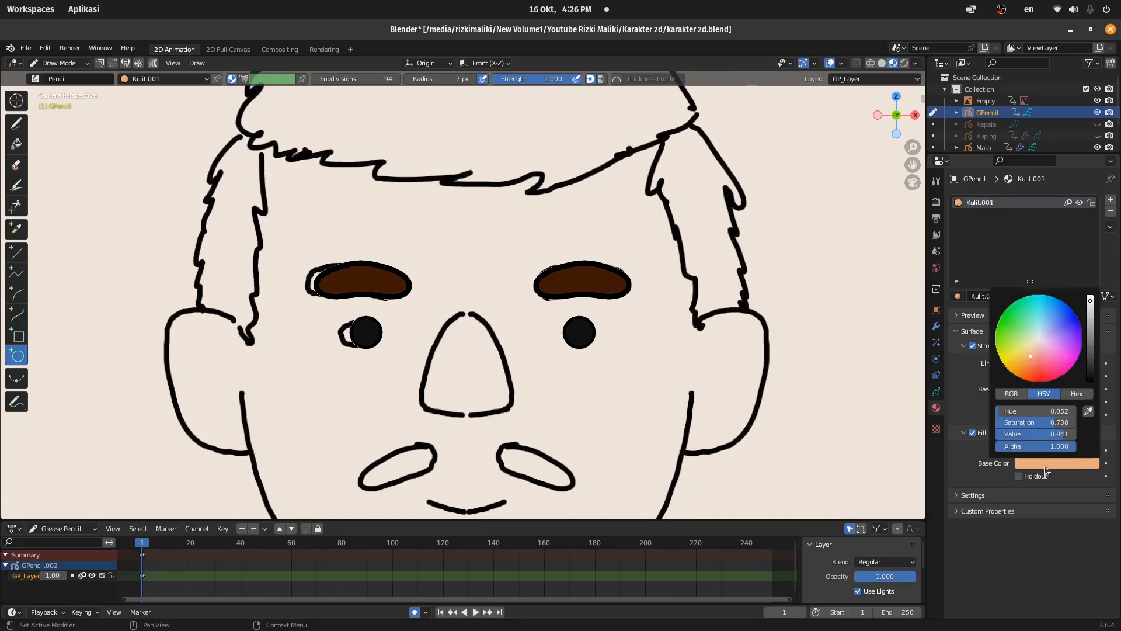
click(1034, 359)
click(1032, 360)
click(1089, 310)
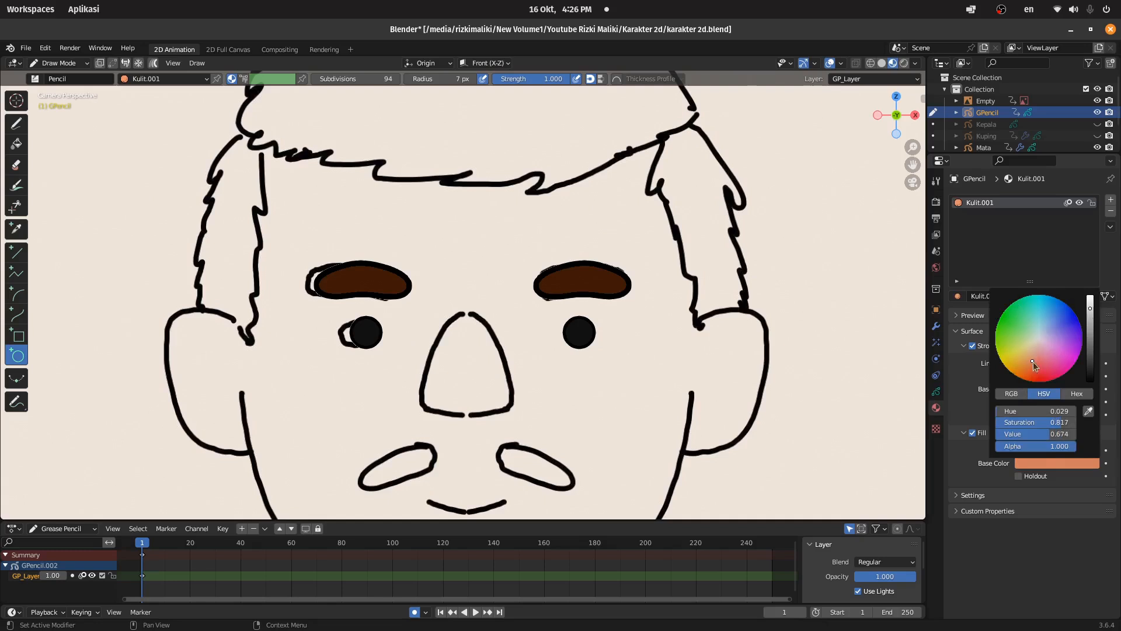
- Draw a filled circle over the reference nose, adjust its corners to span the nose, and confirm it
drag(431, 307, 538, 422)
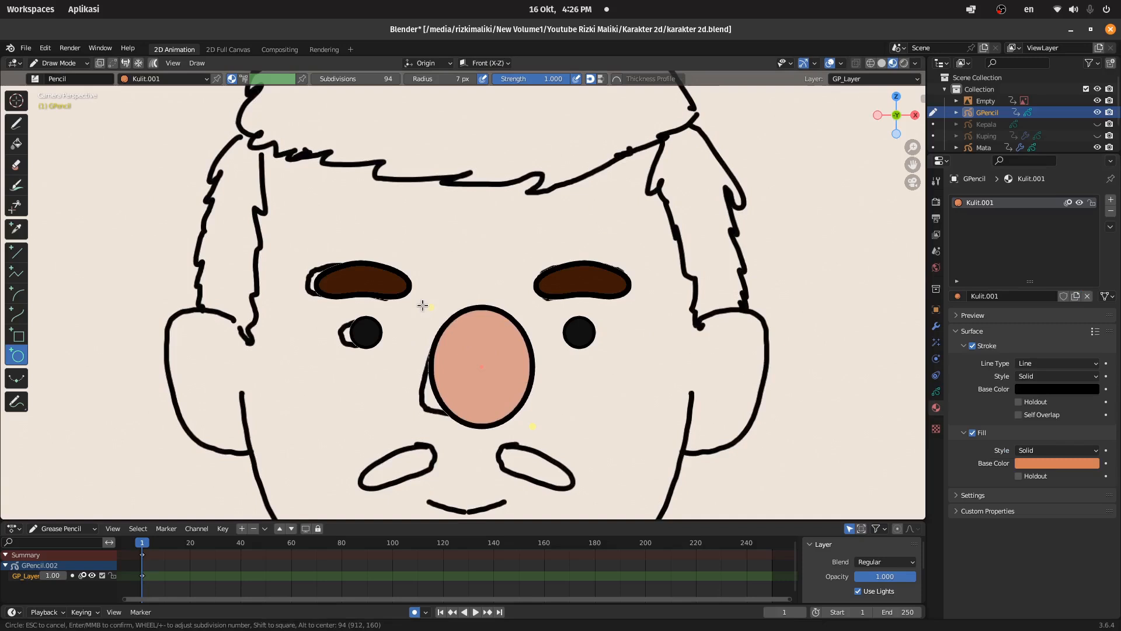
drag(422, 305, 418, 308)
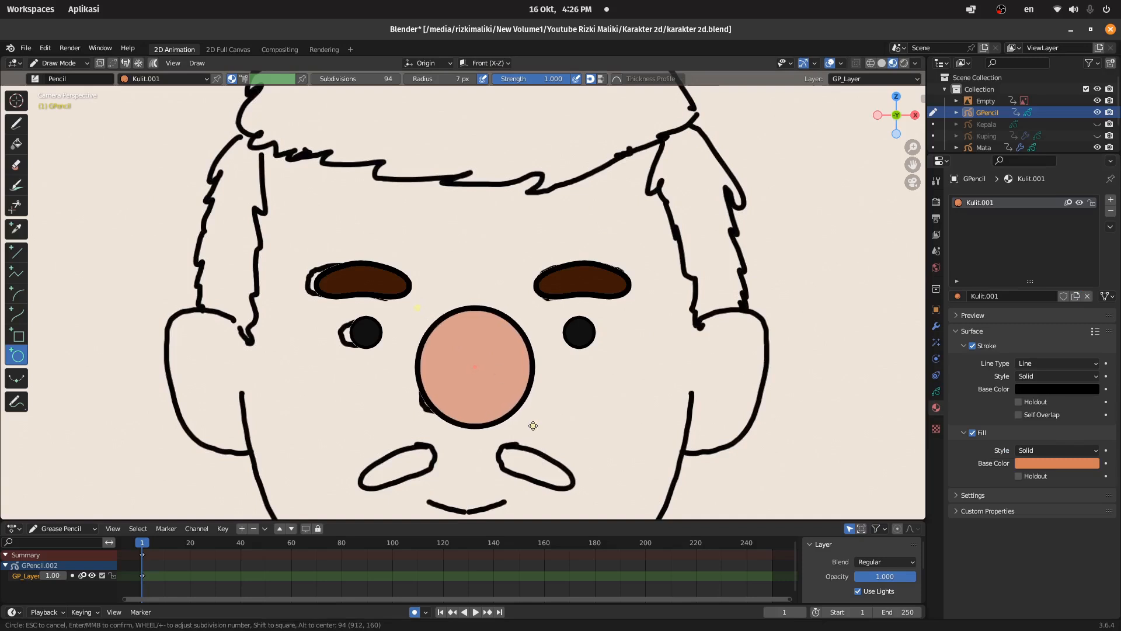
drag(533, 426, 529, 426)
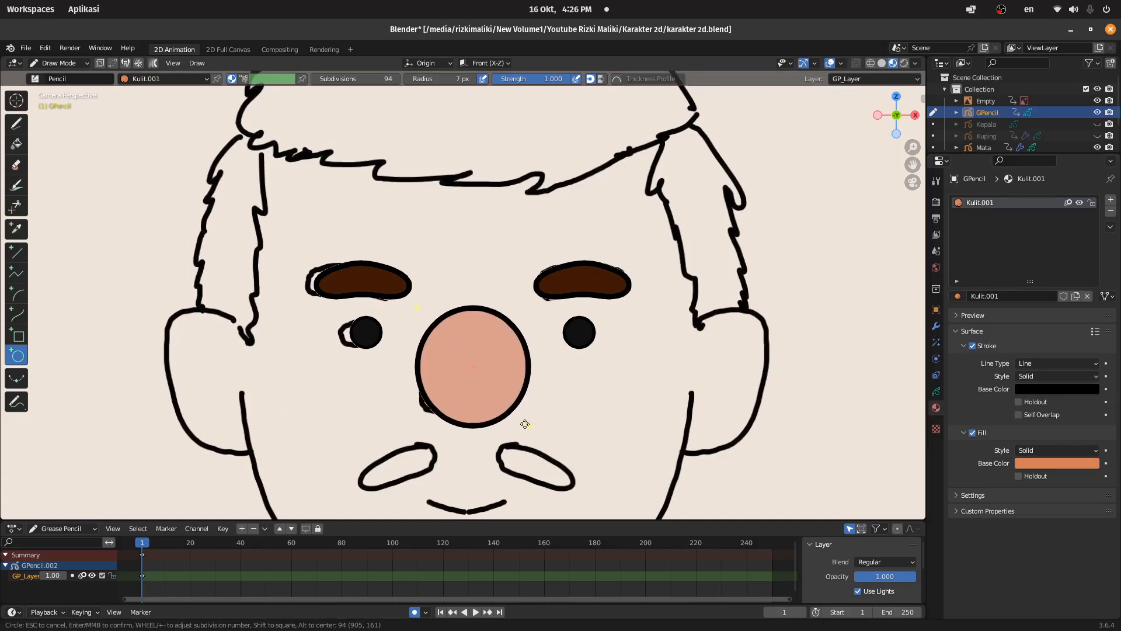
key(Return)
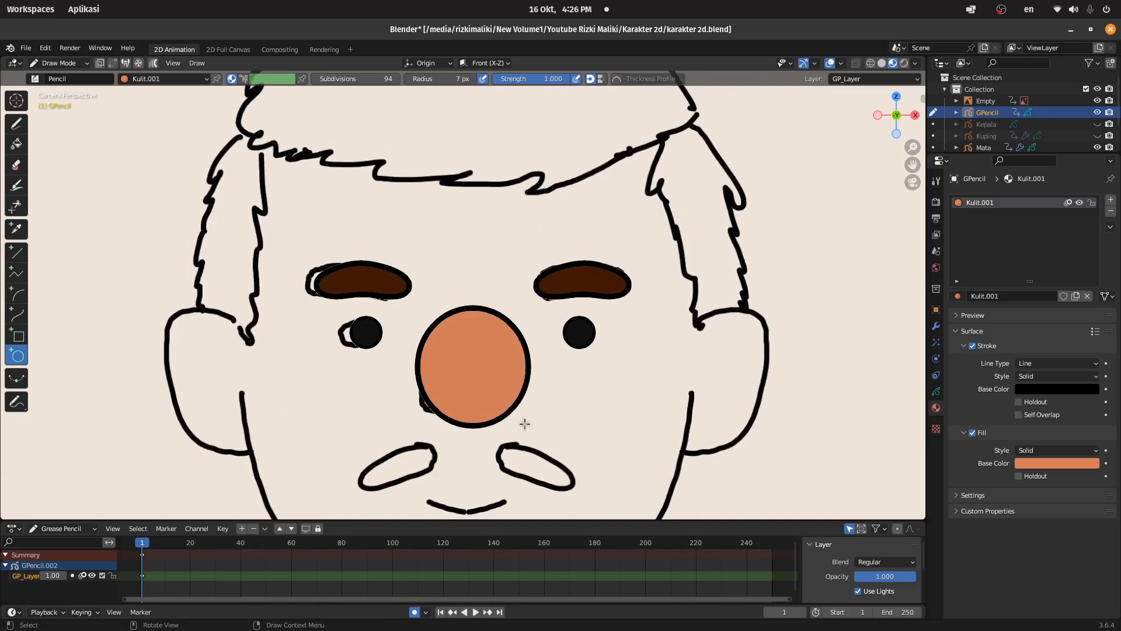
- Raise the nose circle's top point in Edit Mode with proportional editing, and turn off the material's fill to expose the reference
click(76, 63)
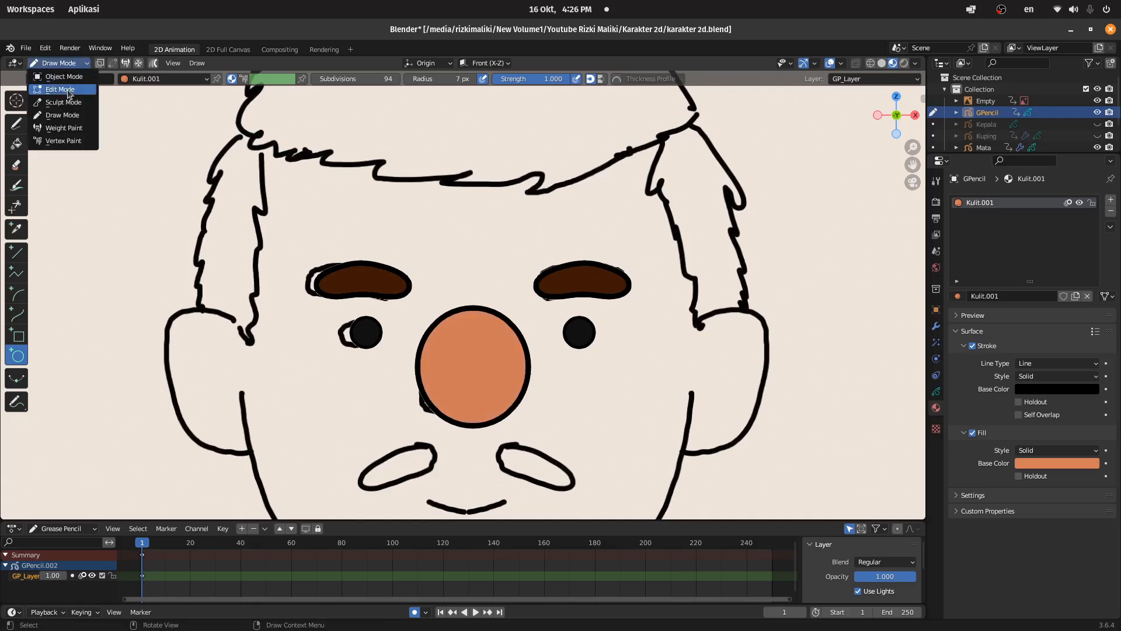
click(61, 90)
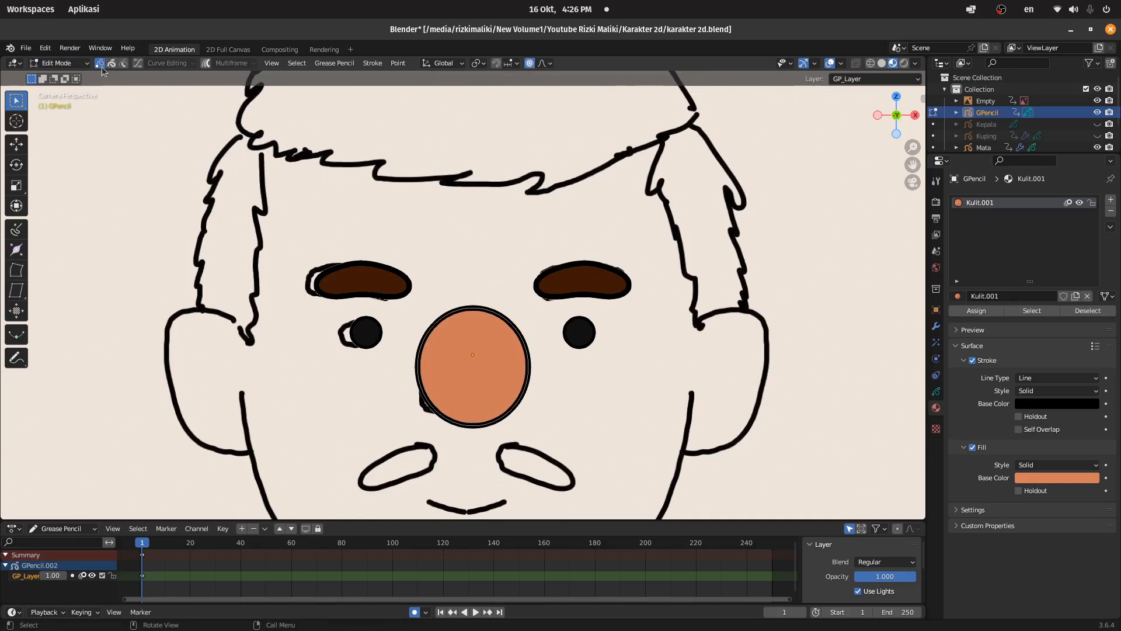
click(473, 309)
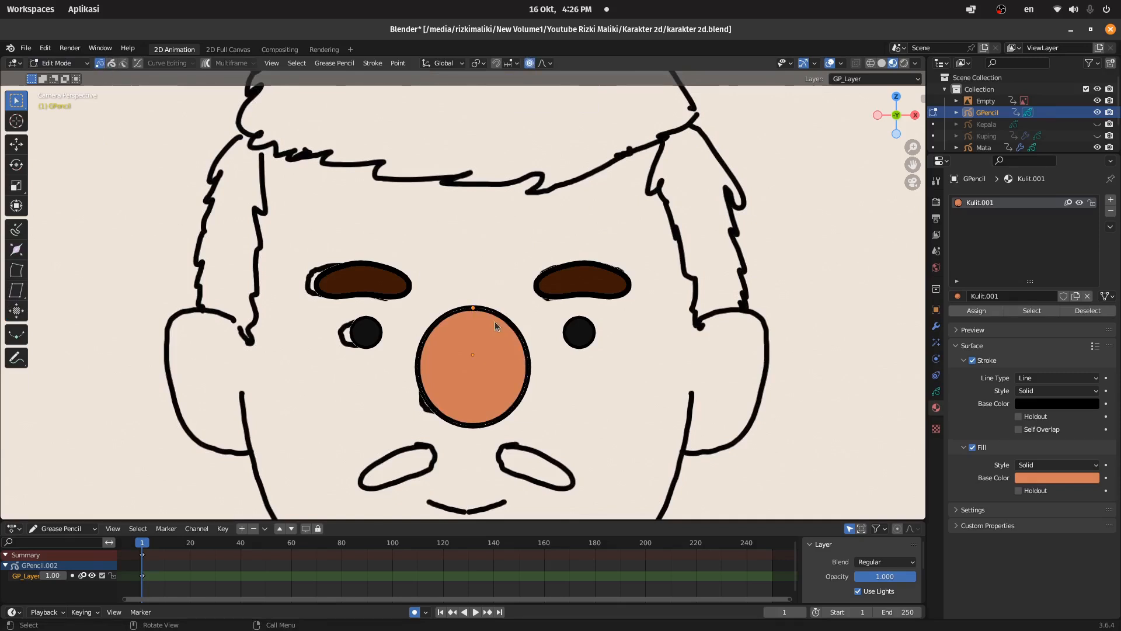
key(g)
click(497, 318)
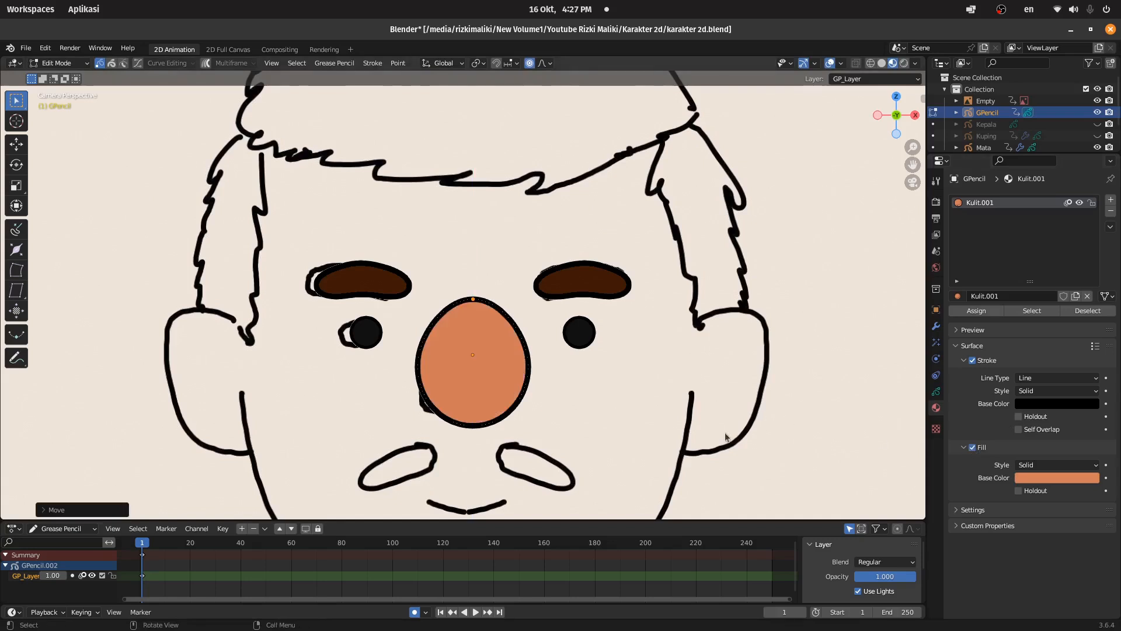
click(972, 448)
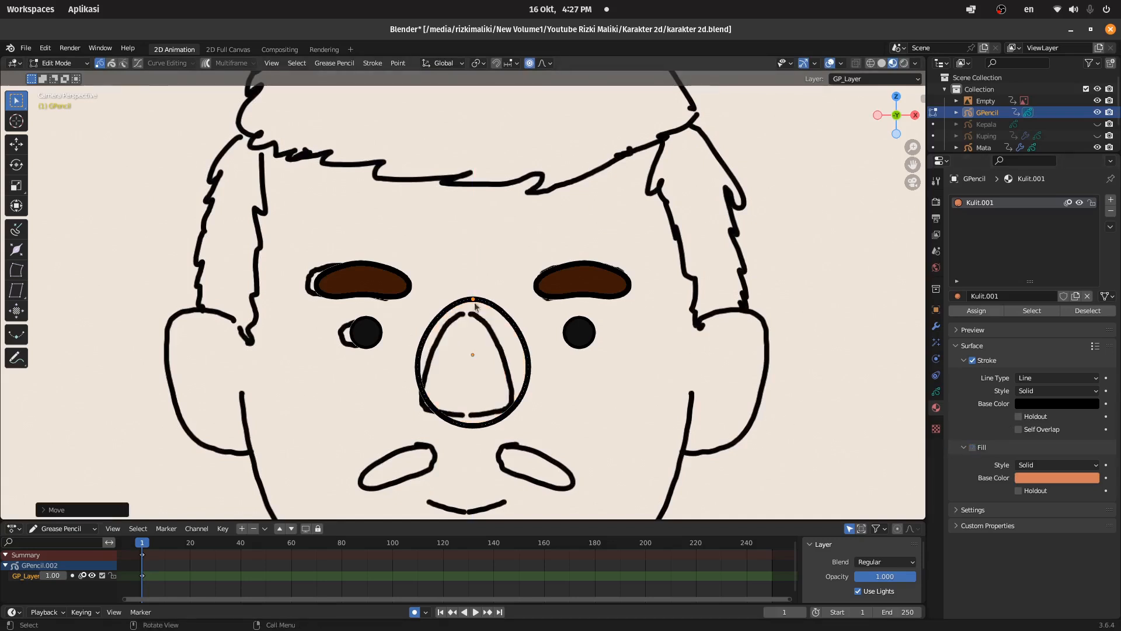
key(g)
key(Escape)
key(s)
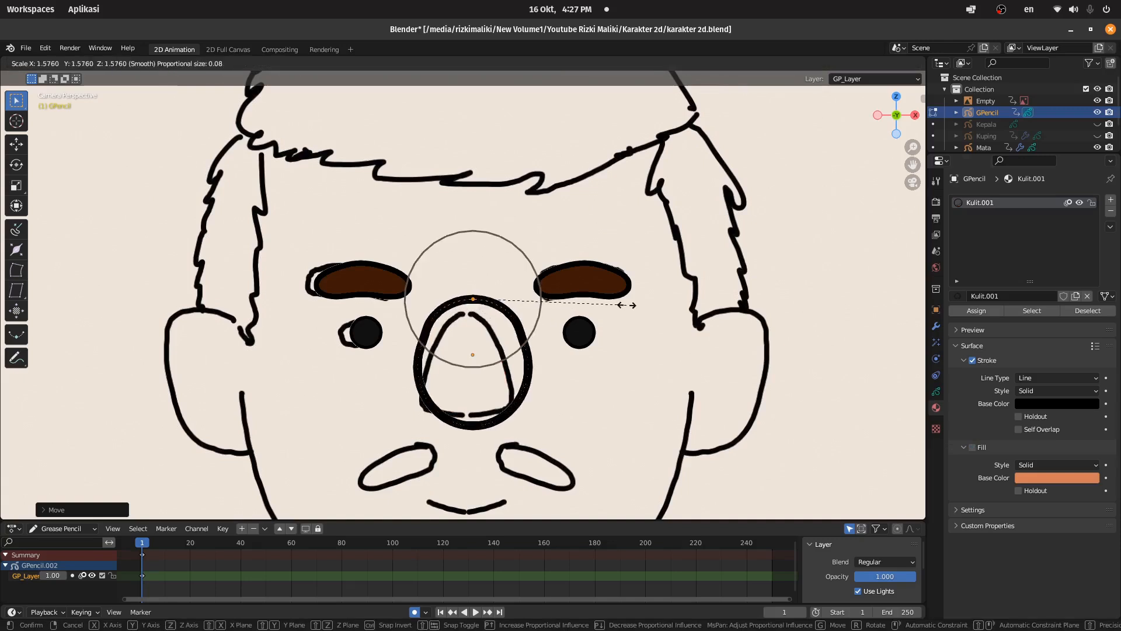
right_click(648, 307)
- Move the nose outline's bottom and side points with proportional editing until the shape follows the reference nose
click(476, 428)
key(g)
click(474, 418)
click(417, 325)
key(g)
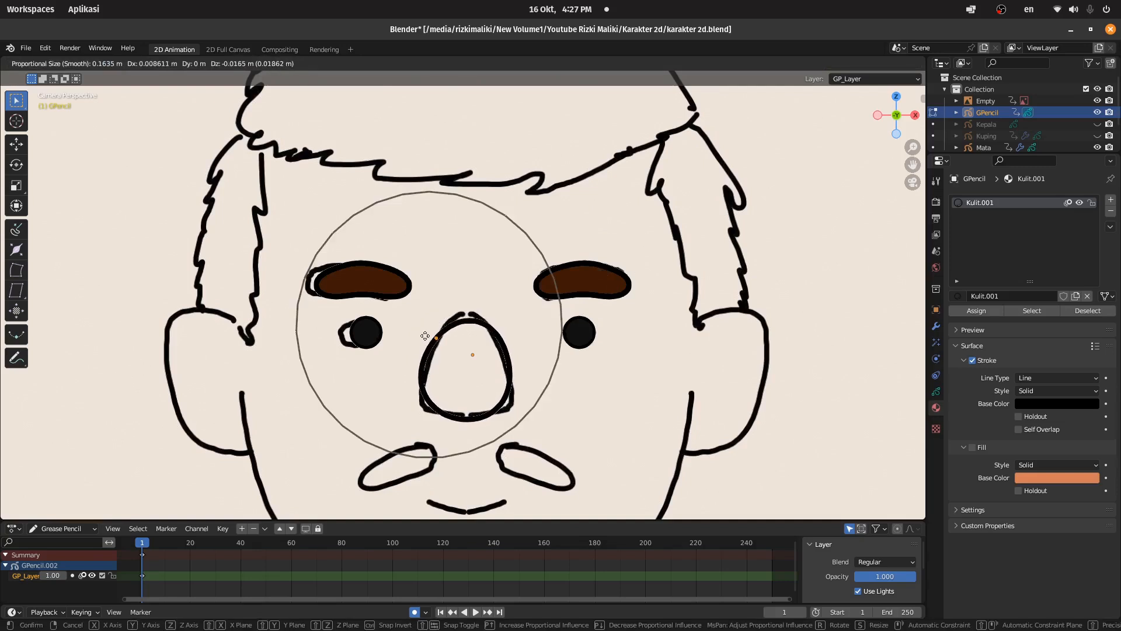
click(553, 352)
scroll(552, 352, down, 3)
scroll(551, 352, up, 4)
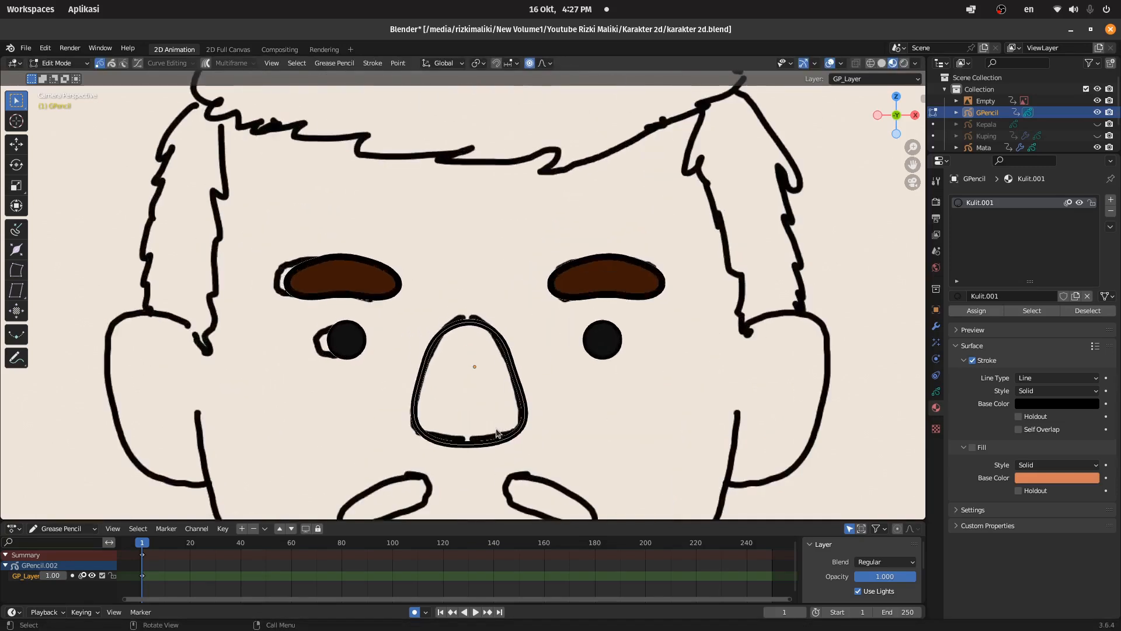
scroll(444, 422, down, 3)
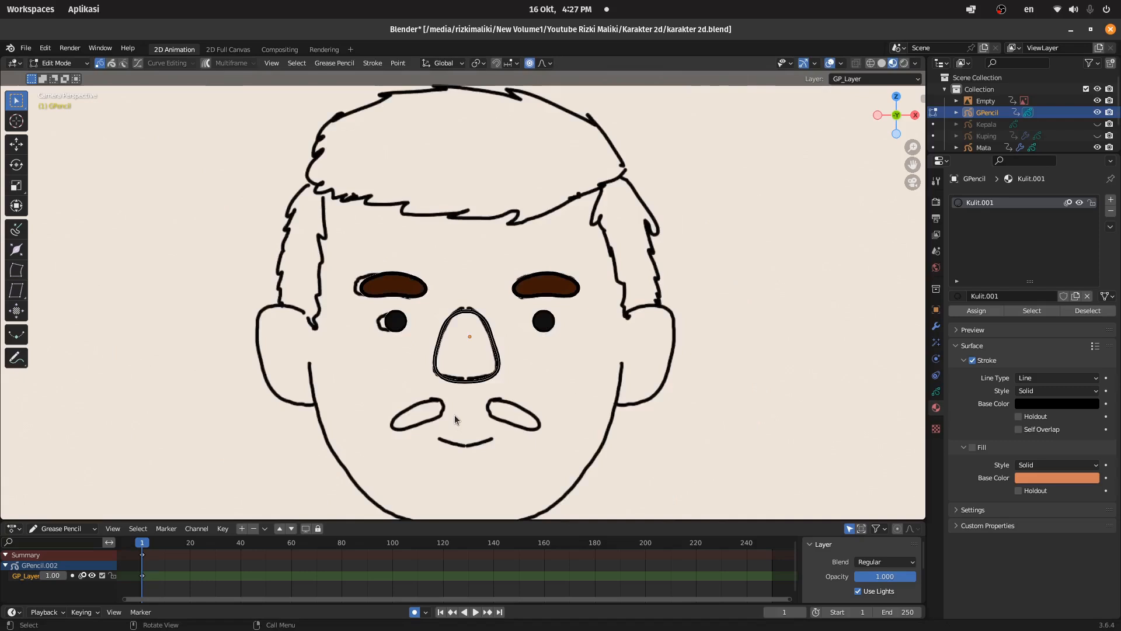
scroll(449, 472, up, 2)
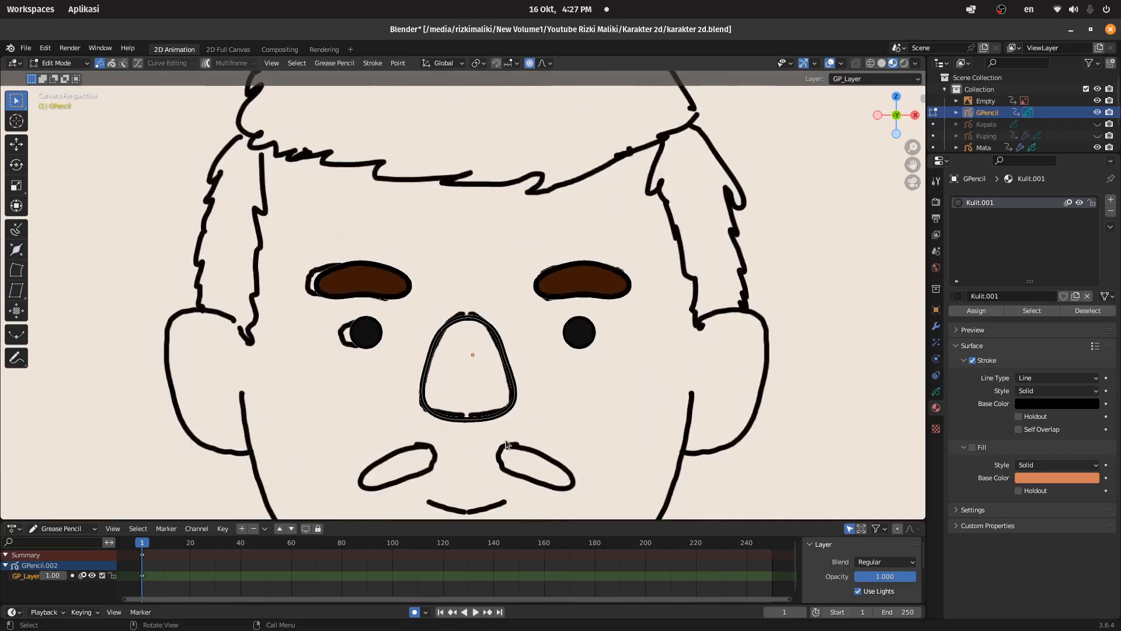
- Return to Object Mode, select the reference image and check the lower half of the face
click(59, 63)
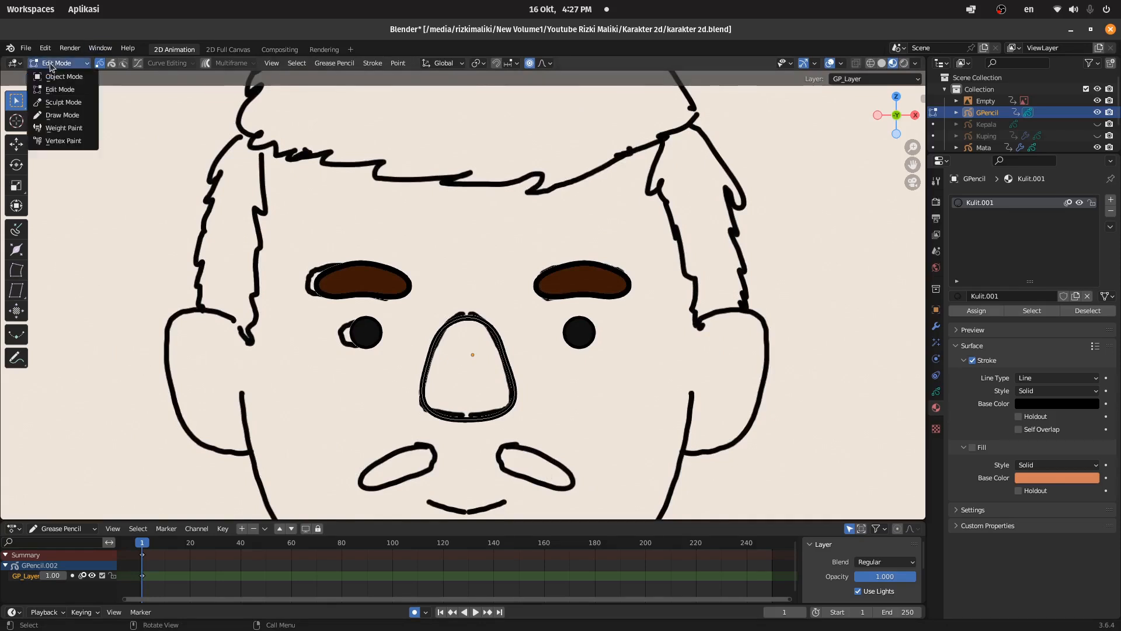
click(56, 76)
scroll(659, 298, down, 3)
click(701, 313)
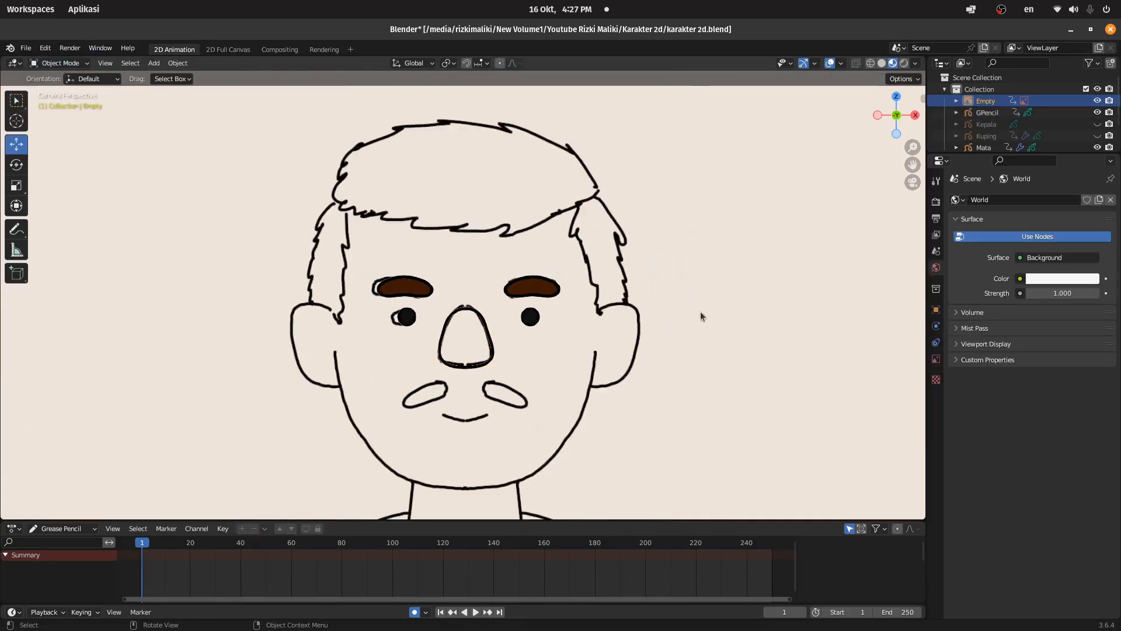
scroll(528, 333, up, 4)
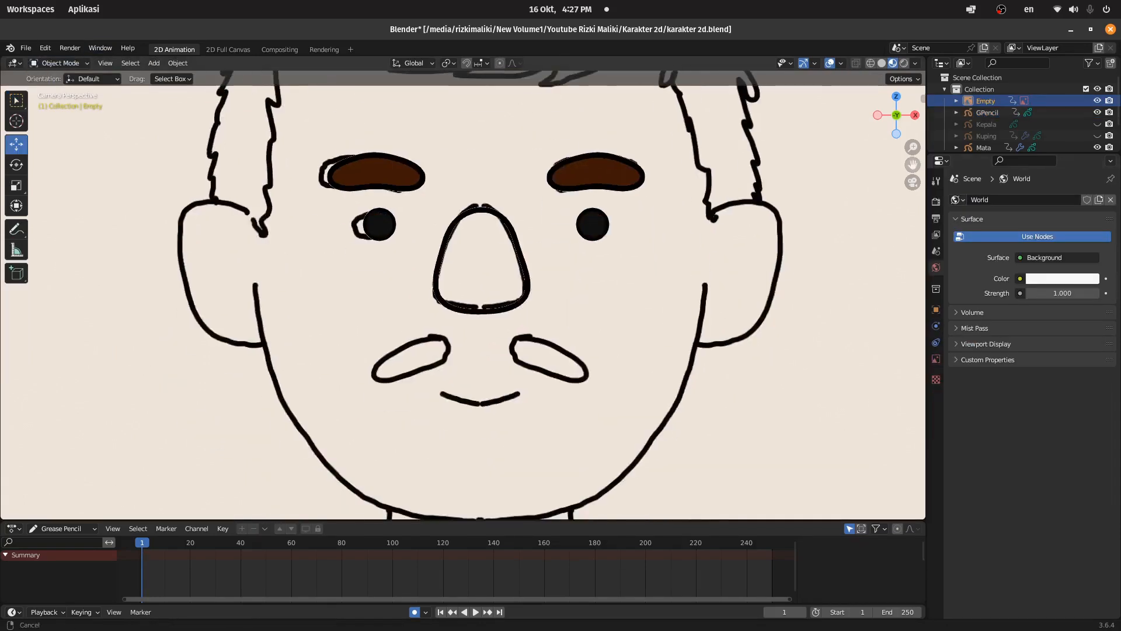
scroll(532, 323, up, 1)
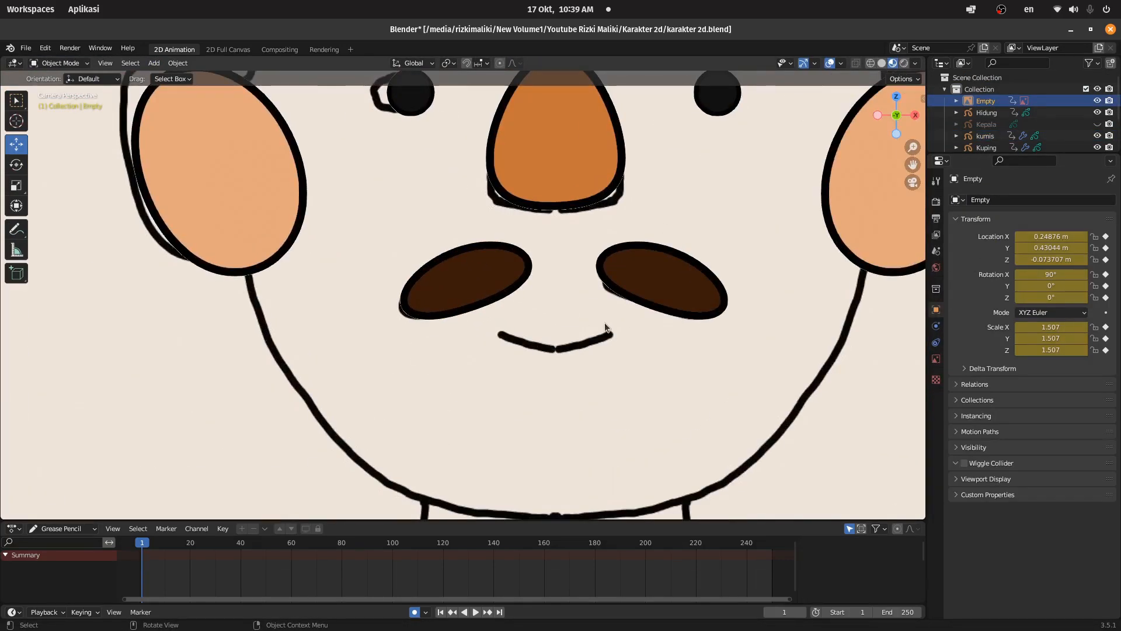
- Add a blank grease pencil object for the mouth and try to grab it for moving up to the face
click(154, 63)
mouse_move(224, 150)
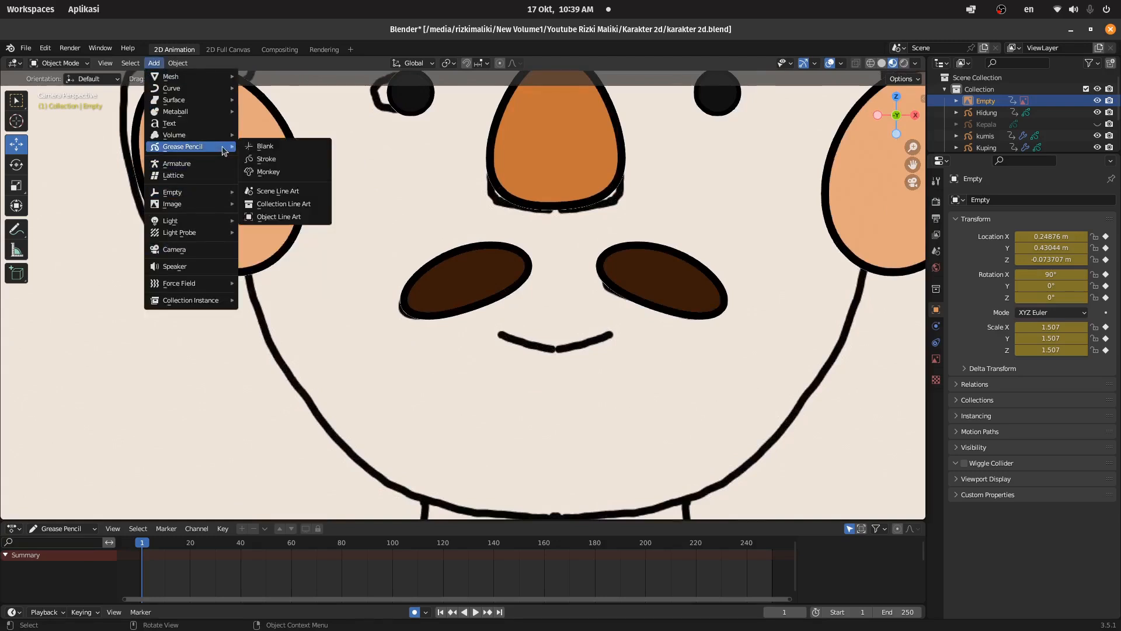
click(285, 145)
scroll(569, 289, down, 6)
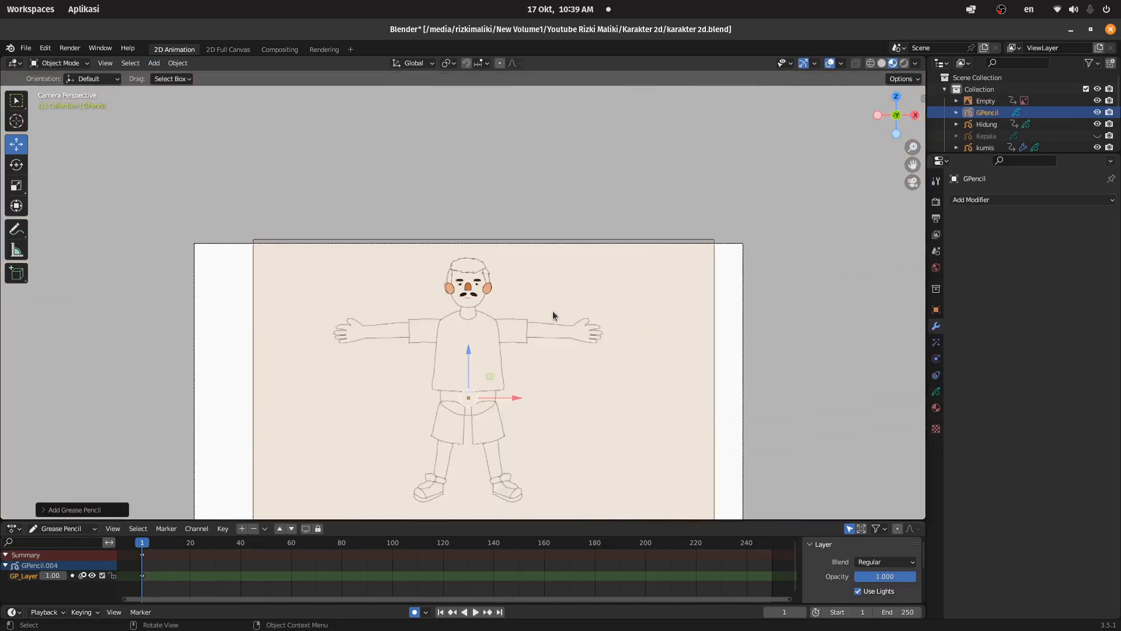
click(473, 344)
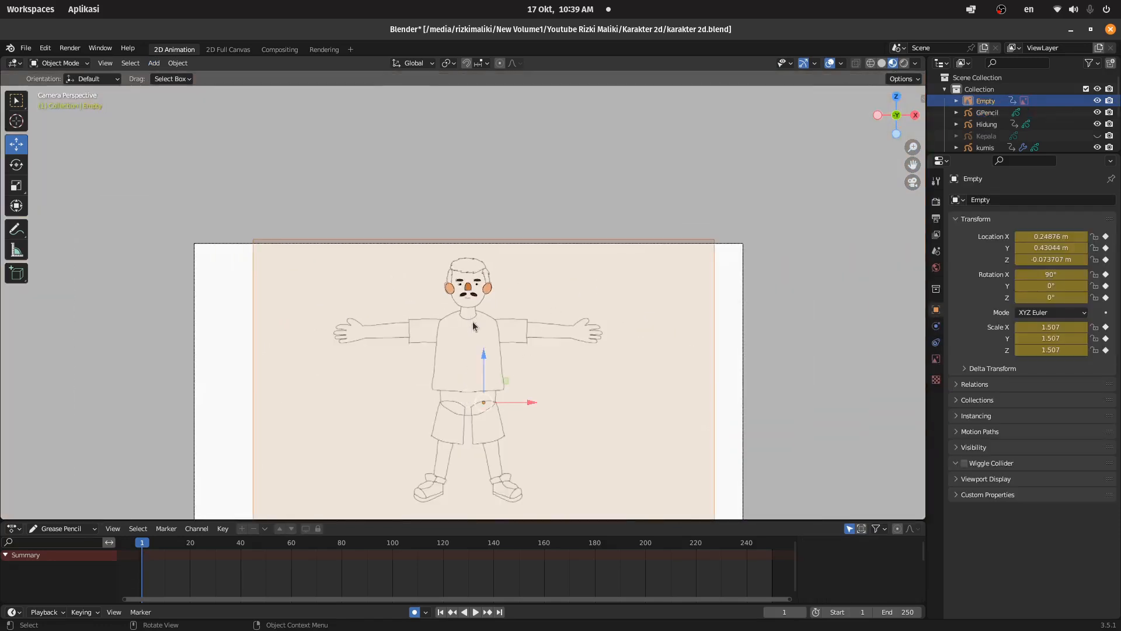
- Undo the last action on the reference image, and move the new Grease Pencil object up along Z to the character's mouth
key(ctrl+z)
drag(469, 350, 475, 256)
scroll(483, 289, up, 4)
scroll(484, 292, up, 5)
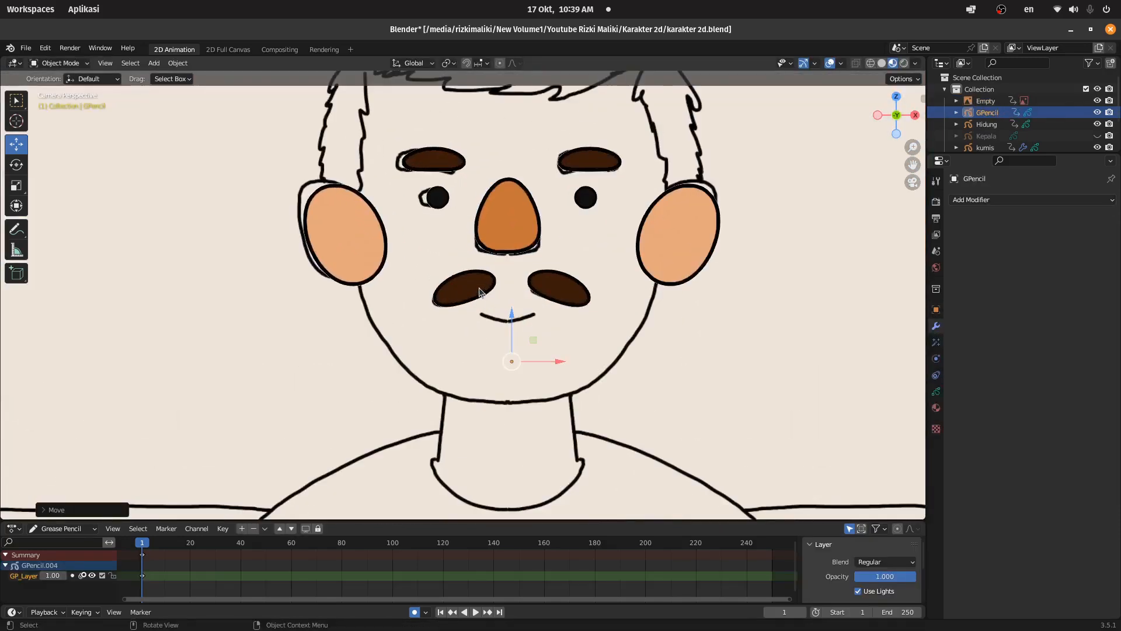
drag(514, 314, 512, 272)
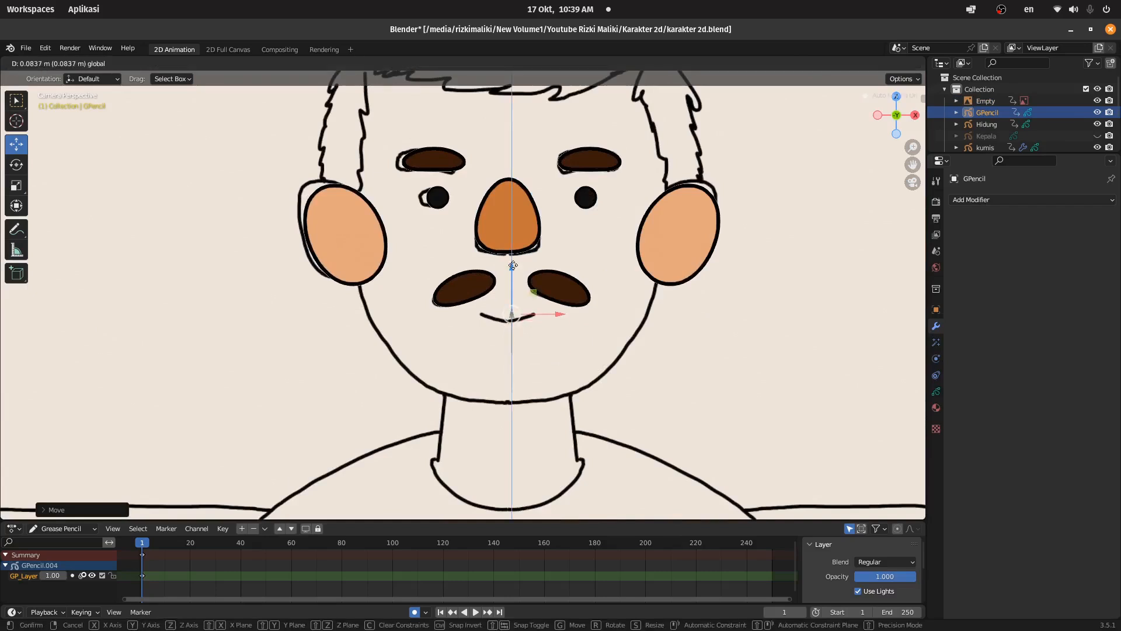
scroll(762, 239, up, 4)
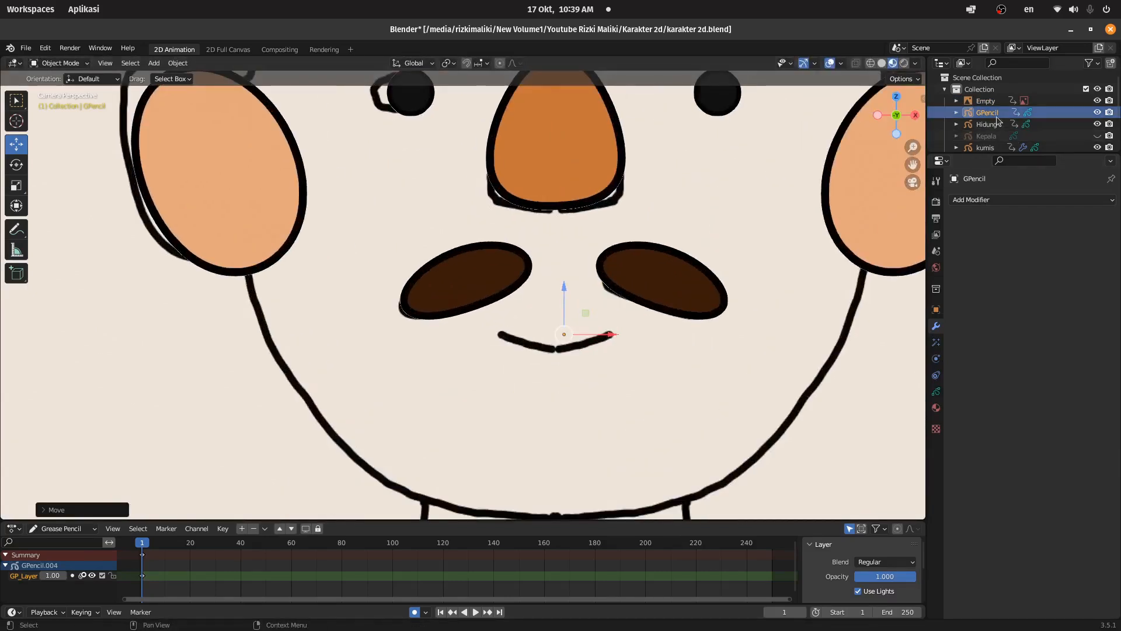
- Rename the new Grease Pencil object as mulut
double_click(987, 112)
text(m)
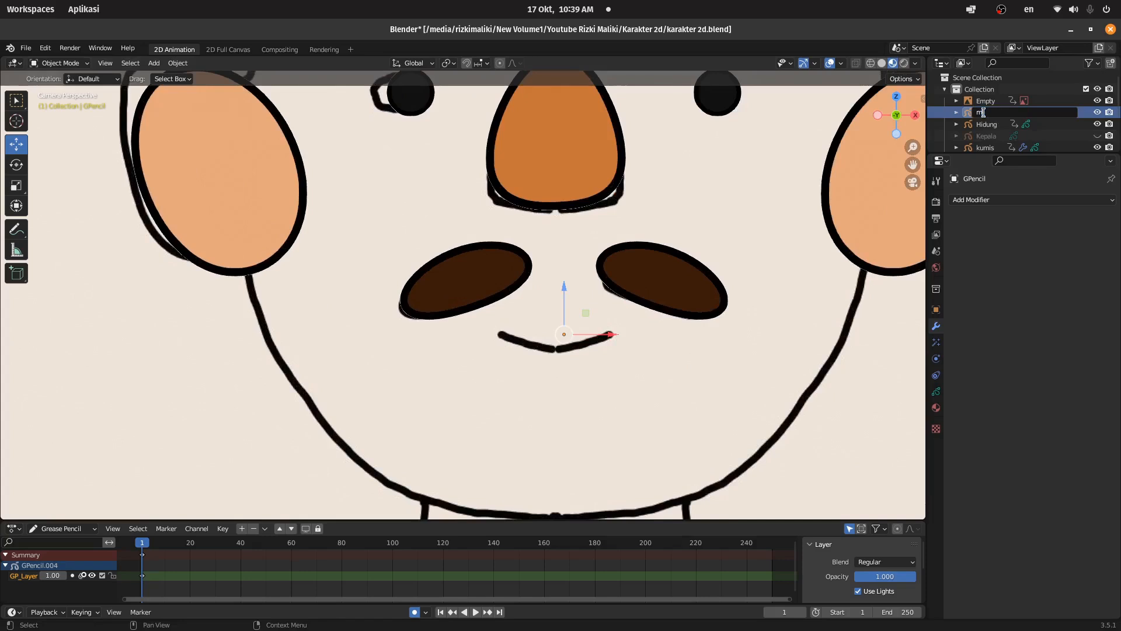
text(ulut)
key(Return)
- In Draw Mode, trace the sketched smile with one downward-curving Arc stroke, and return to Object Mode
click(74, 63)
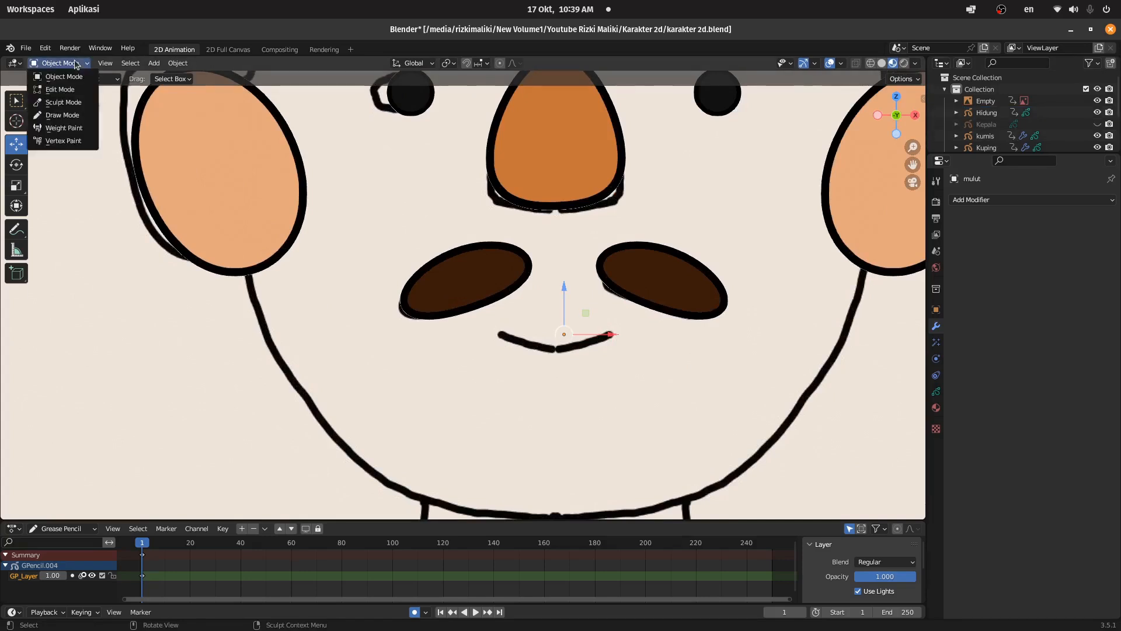
click(63, 115)
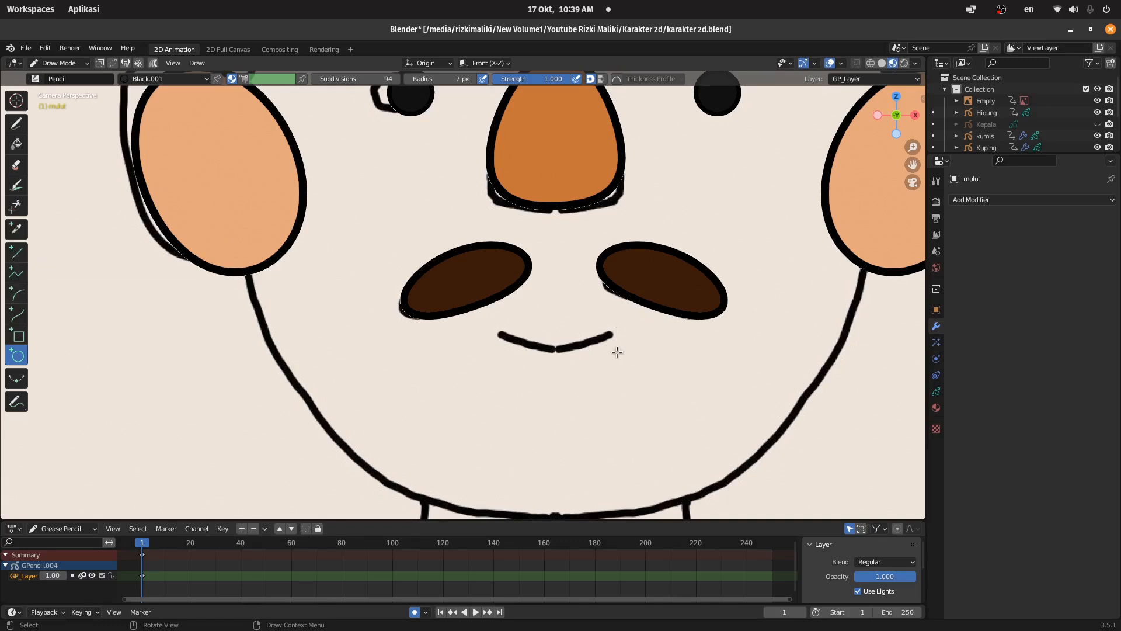
click(19, 296)
drag(498, 332, 622, 332)
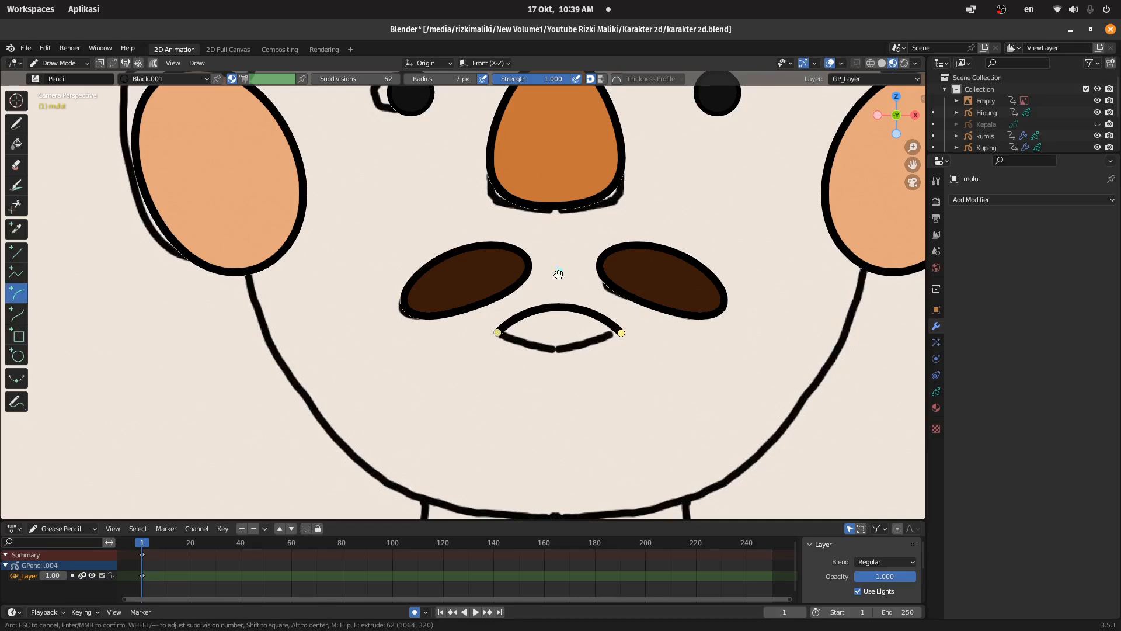
drag(562, 275, 556, 367)
drag(620, 334, 614, 332)
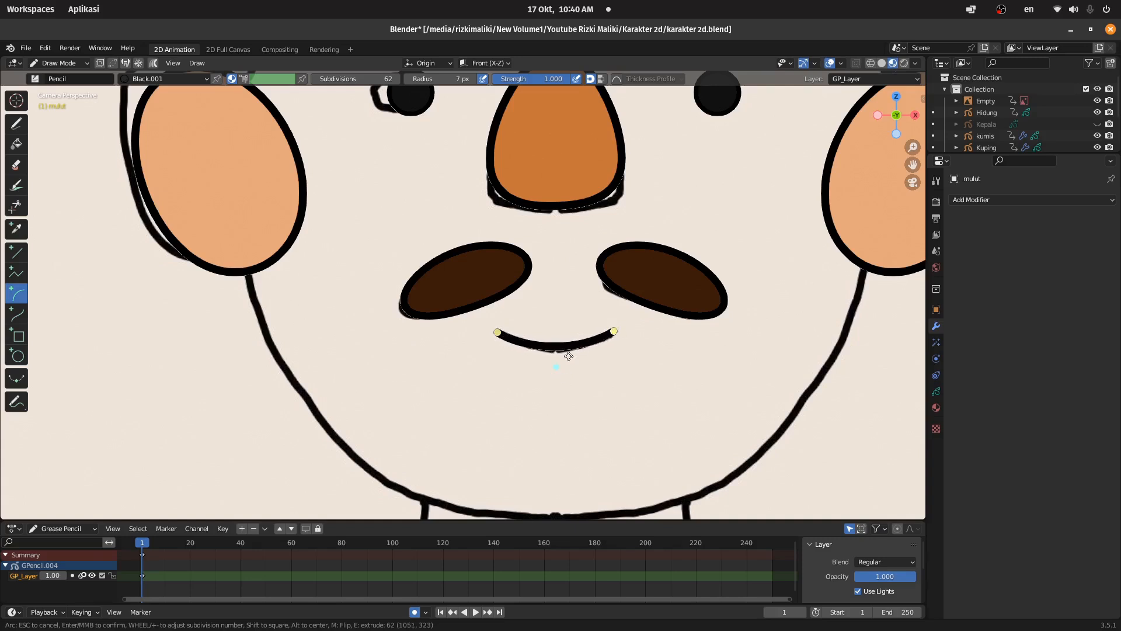
drag(552, 365, 548, 361)
key(Return)
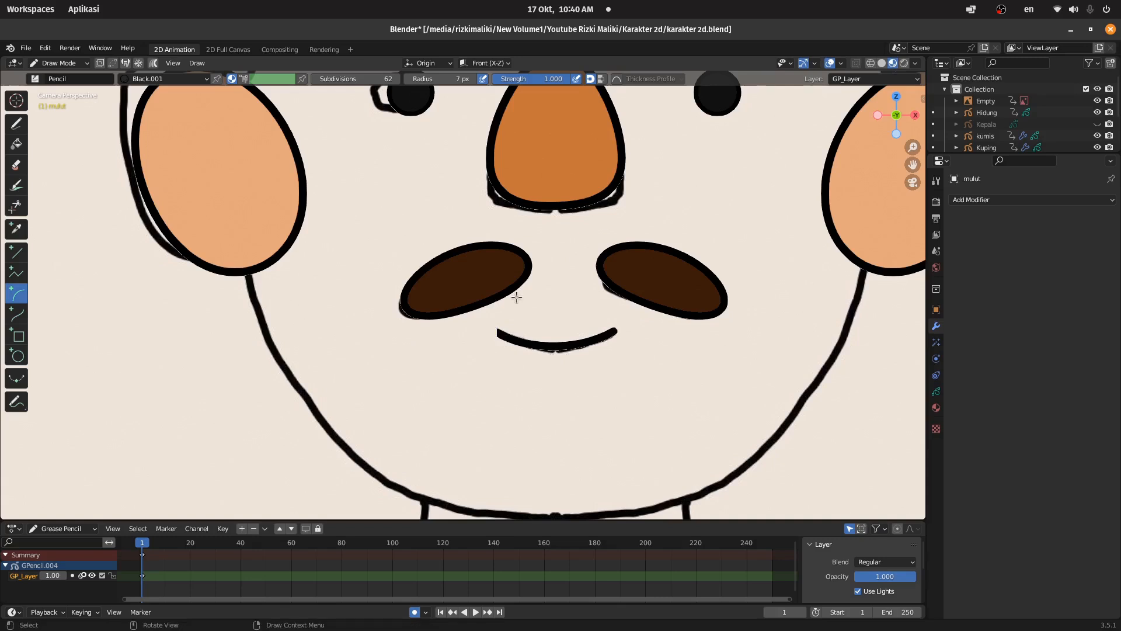
scroll(524, 291, down, 2)
scroll(524, 290, up, 1)
click(69, 63)
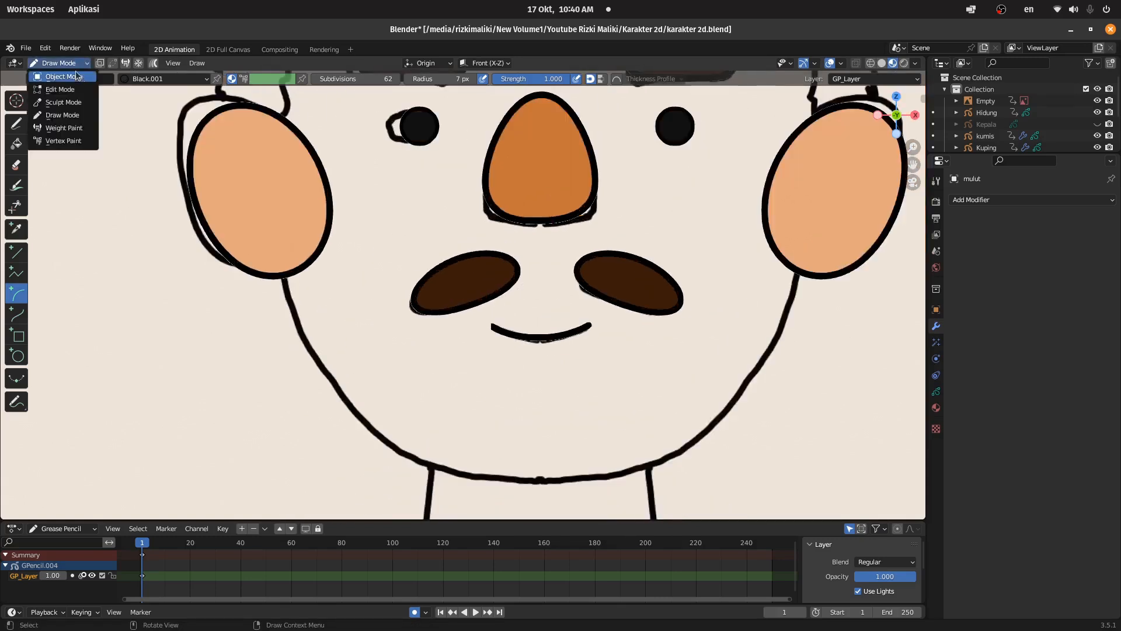
click(77, 80)
- From an angled view, move the mustache and mouth together slightly forward along Y, and return to the camera view
drag(905, 120, 835, 135)
scroll(471, 199, up, 5)
scroll(471, 194, up, 1)
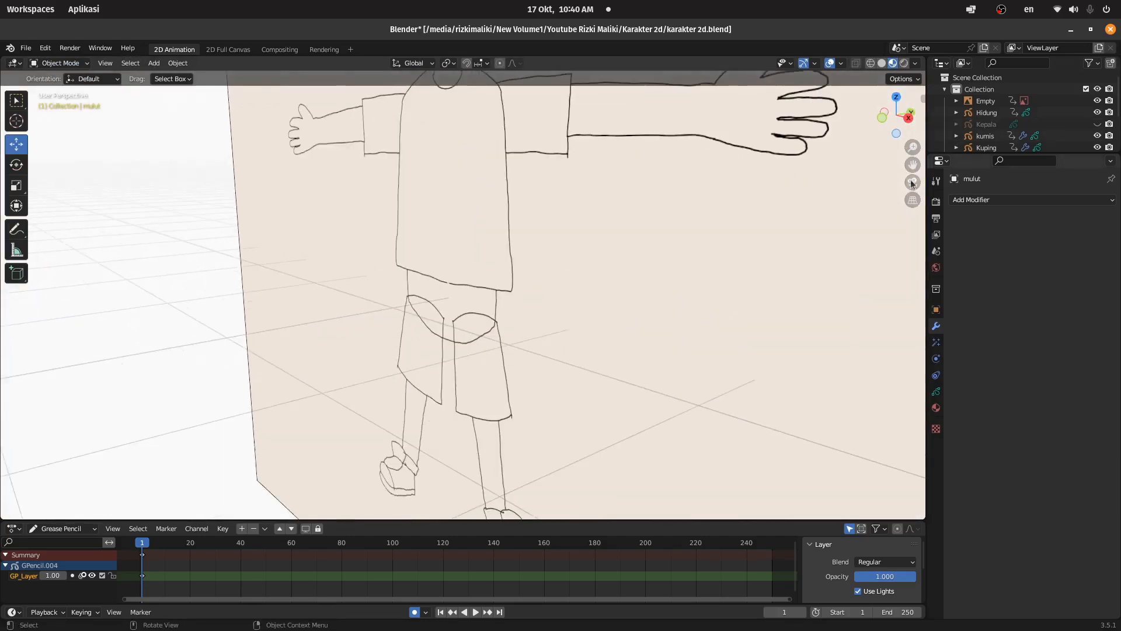
drag(914, 166, 992, 444)
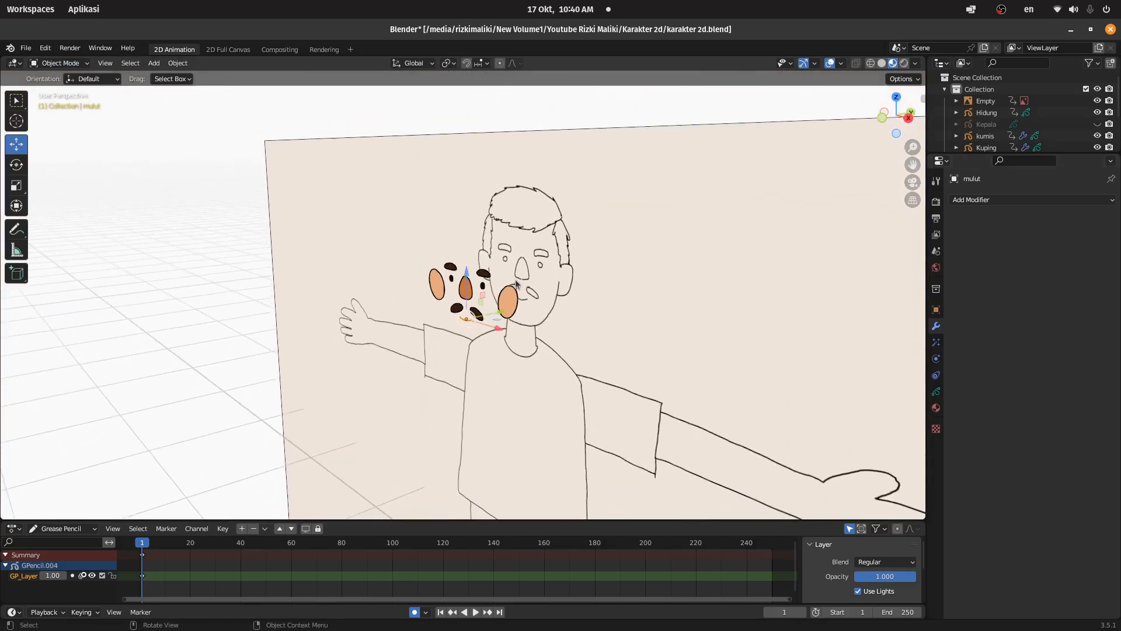
scroll(501, 334, up, 5)
click(501, 334)
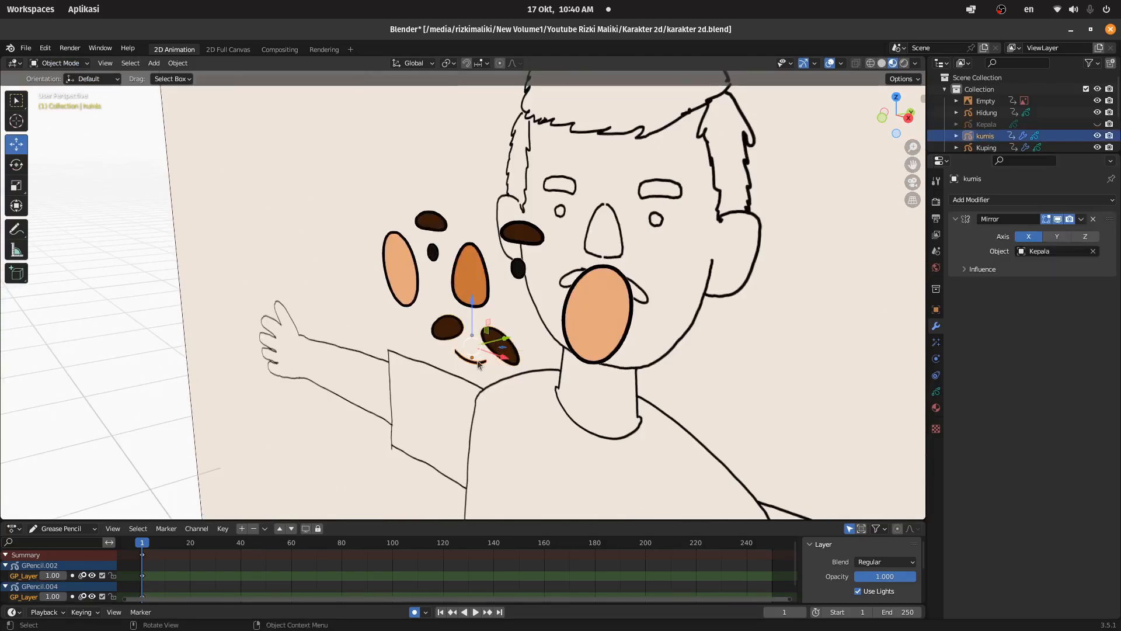
key(g)
click(496, 344)
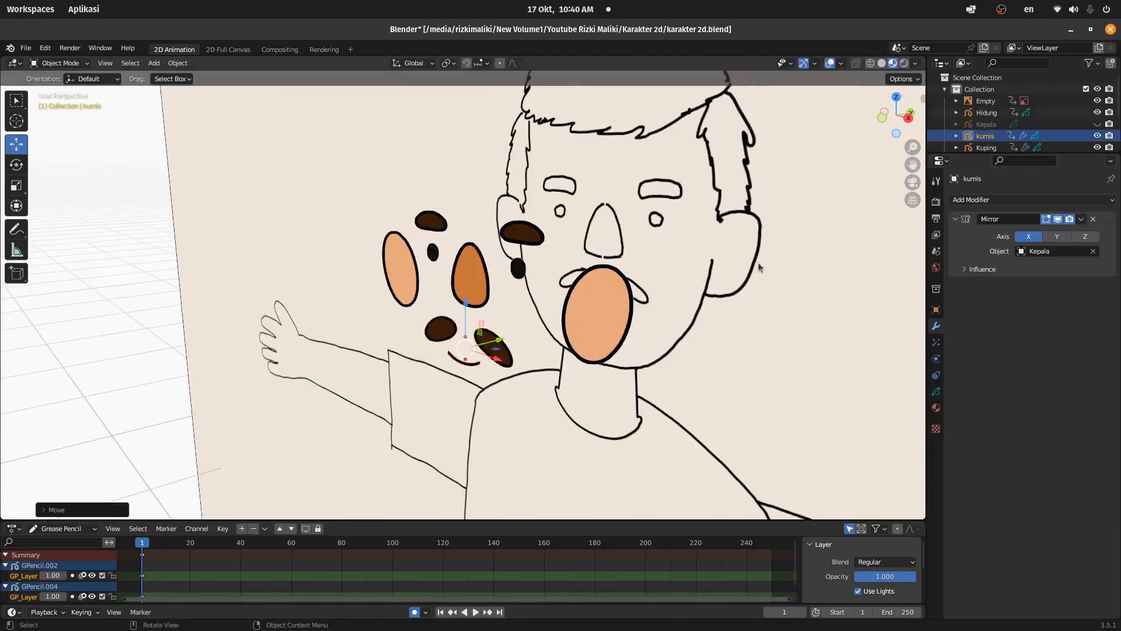
click(909, 183)
- Unhide the Kepala head object, deselect everything and save the file
scroll(629, 231, up, 6)
click(1098, 125)
scroll(572, 144, down, 5)
click(570, 150)
scroll(546, 201, up, 2)
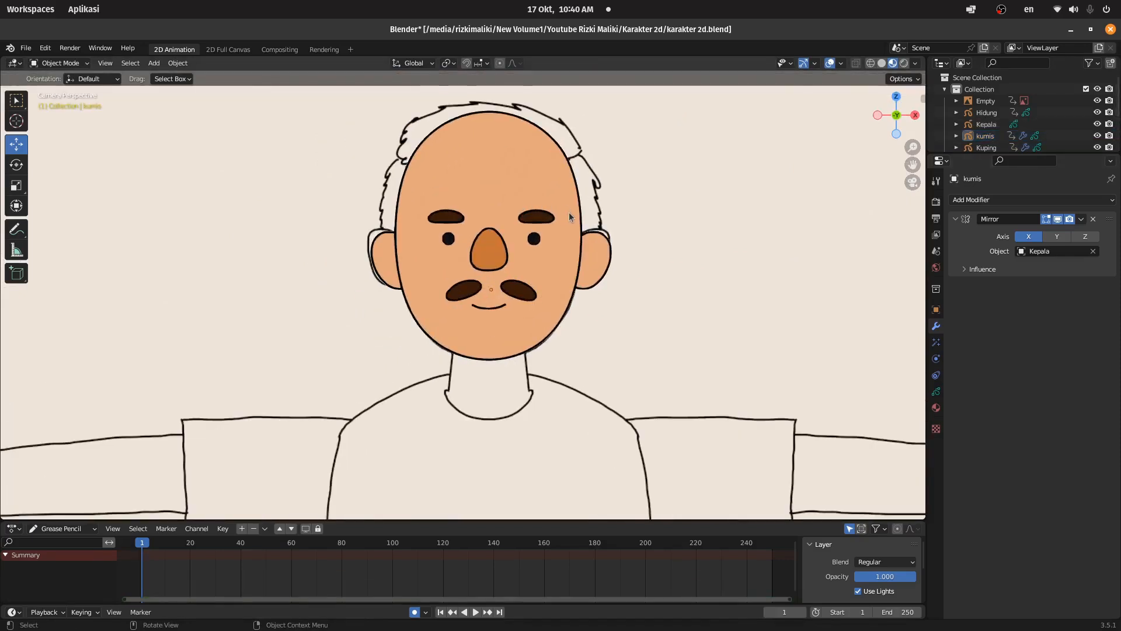
key(ctrl+s)
- Check the face up close and hide the Kepala head object
scroll(599, 223, up, 3)
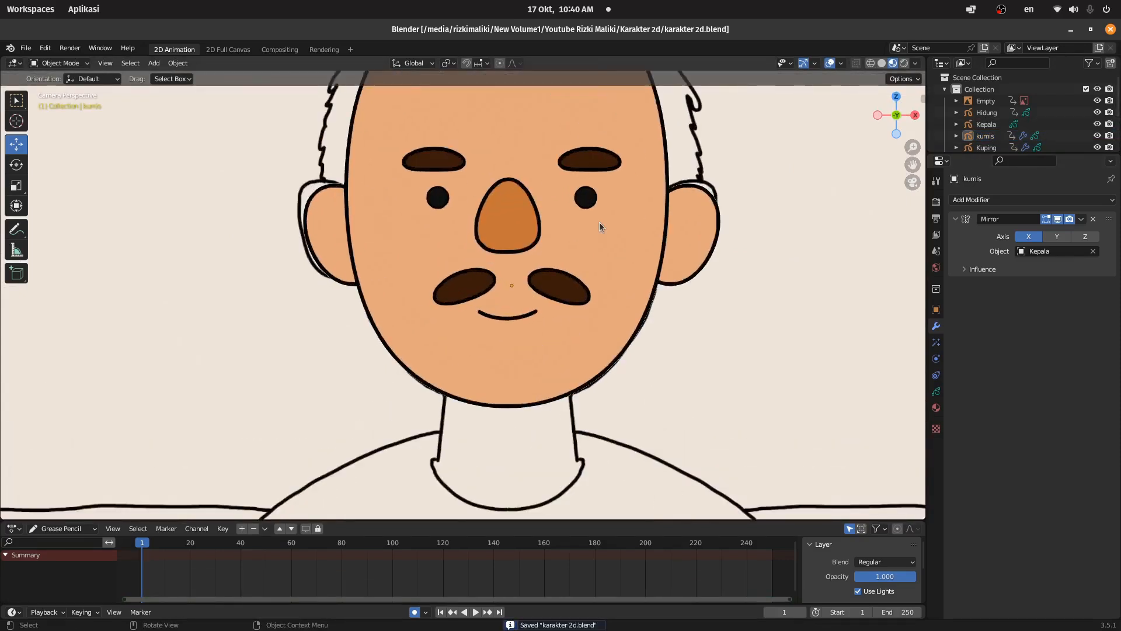
scroll(600, 223, down, 3)
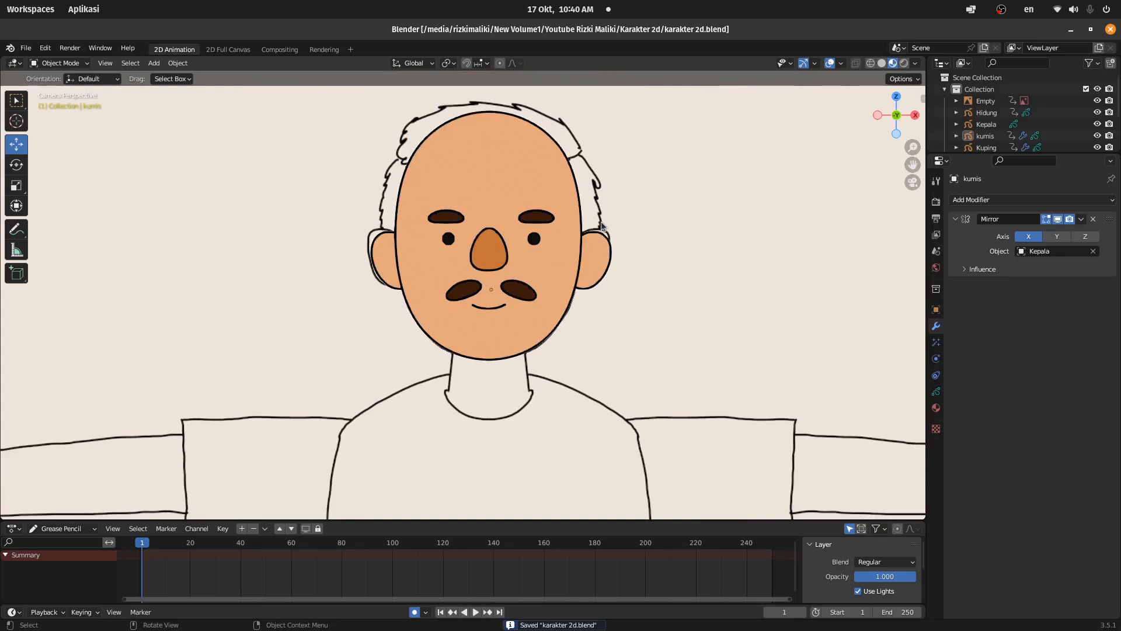
scroll(1062, 137, down, 2)
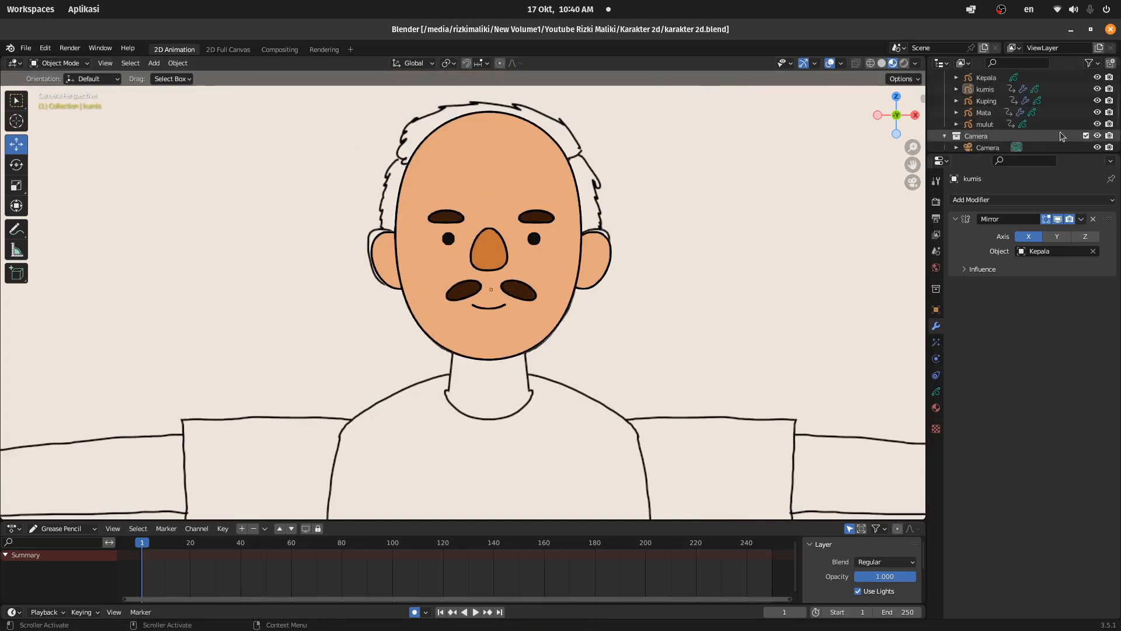
scroll(1062, 137, up, 2)
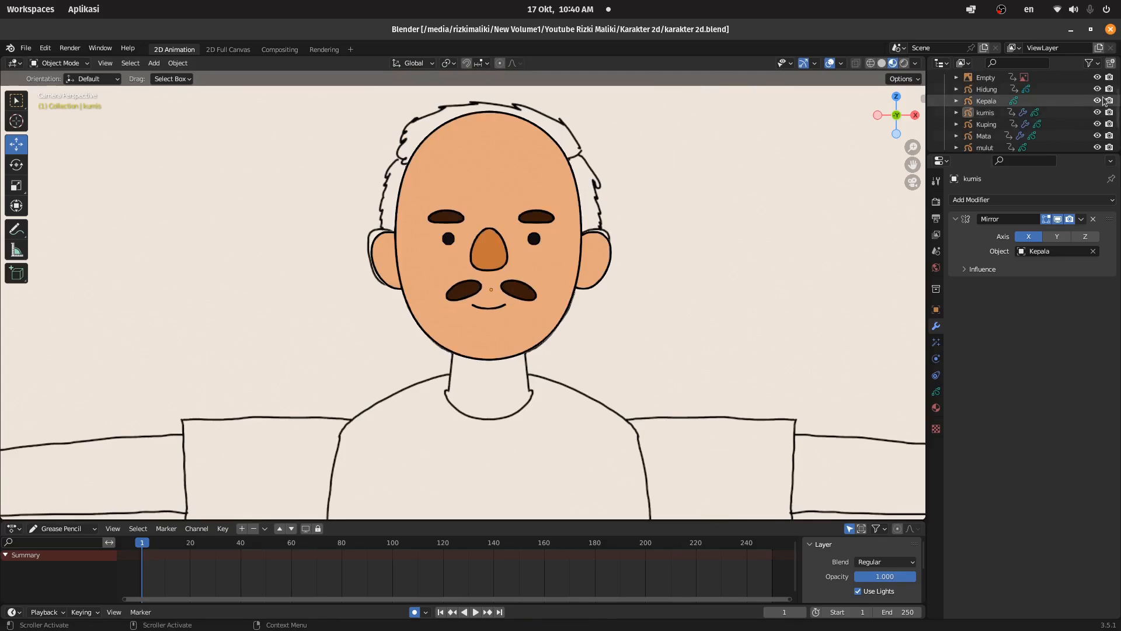
click(1098, 100)
- Add a blank Grease Pencil object and move it up along Z about 2.05 m to the top hair
scroll(613, 198, up, 2)
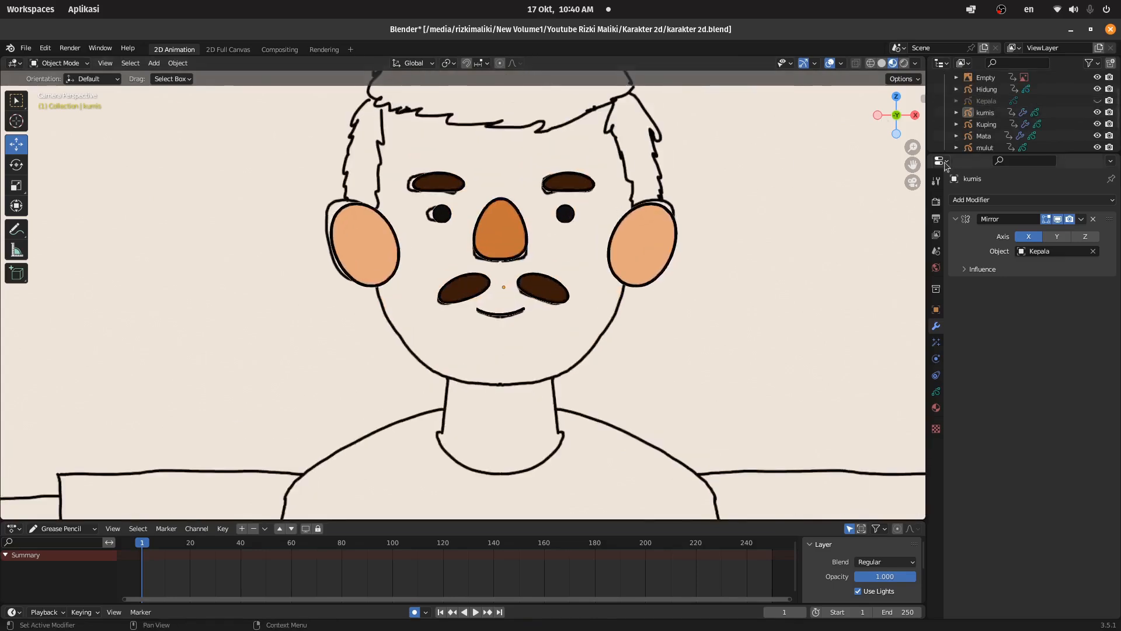
shift+middle_drag(459, 140, 461, 269)
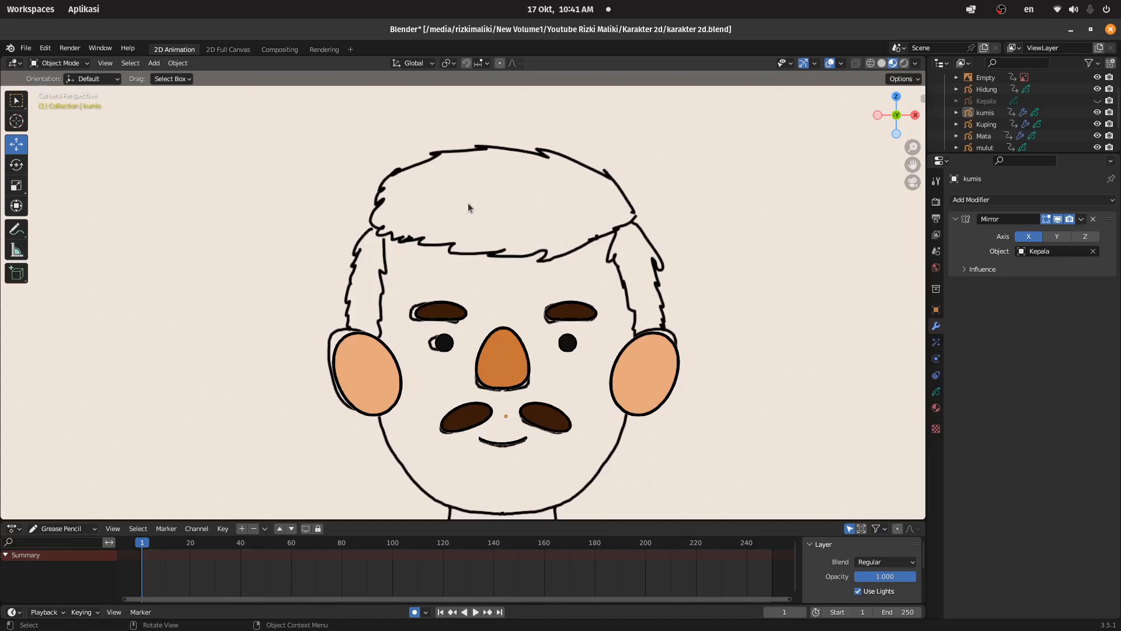
click(155, 63)
mouse_move(173, 153)
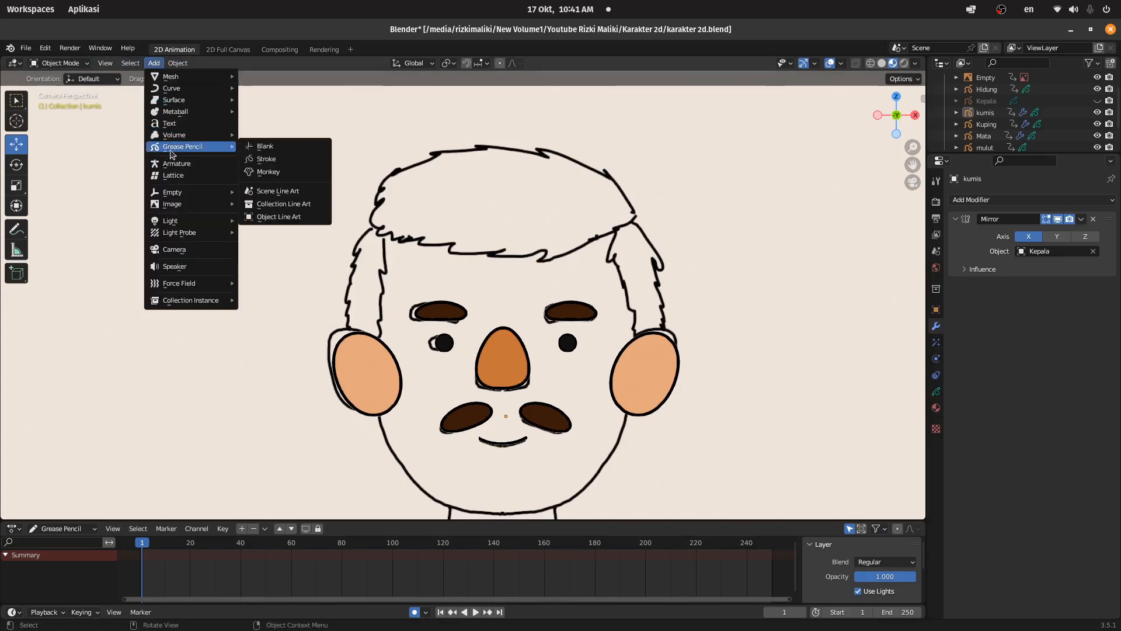
click(266, 146)
scroll(459, 201, down, 8)
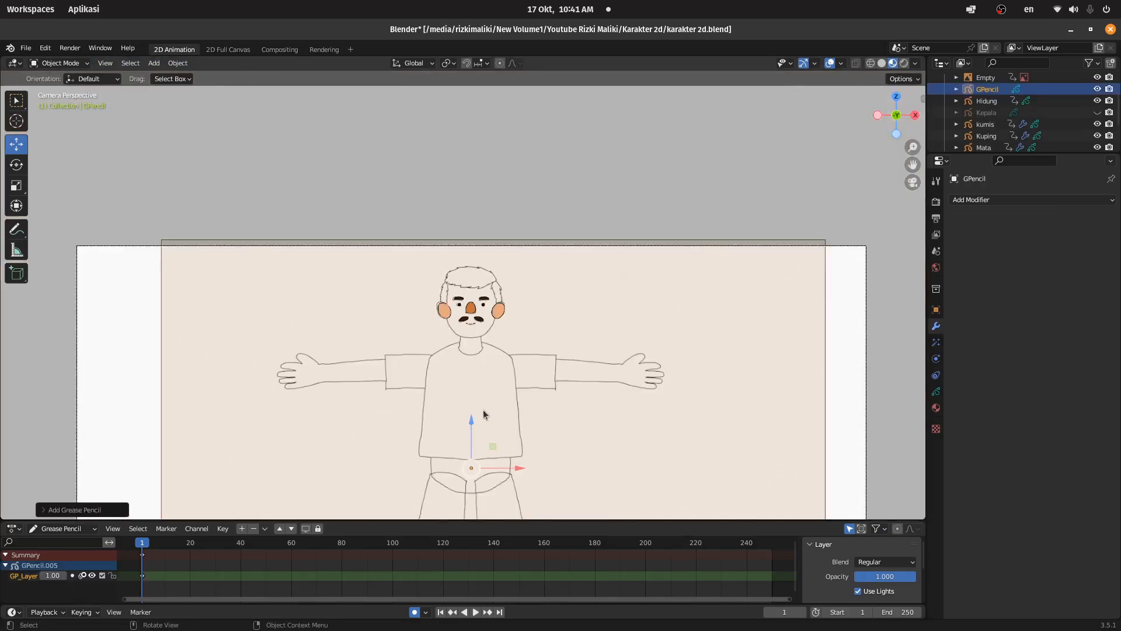
drag(472, 423, 475, 234)
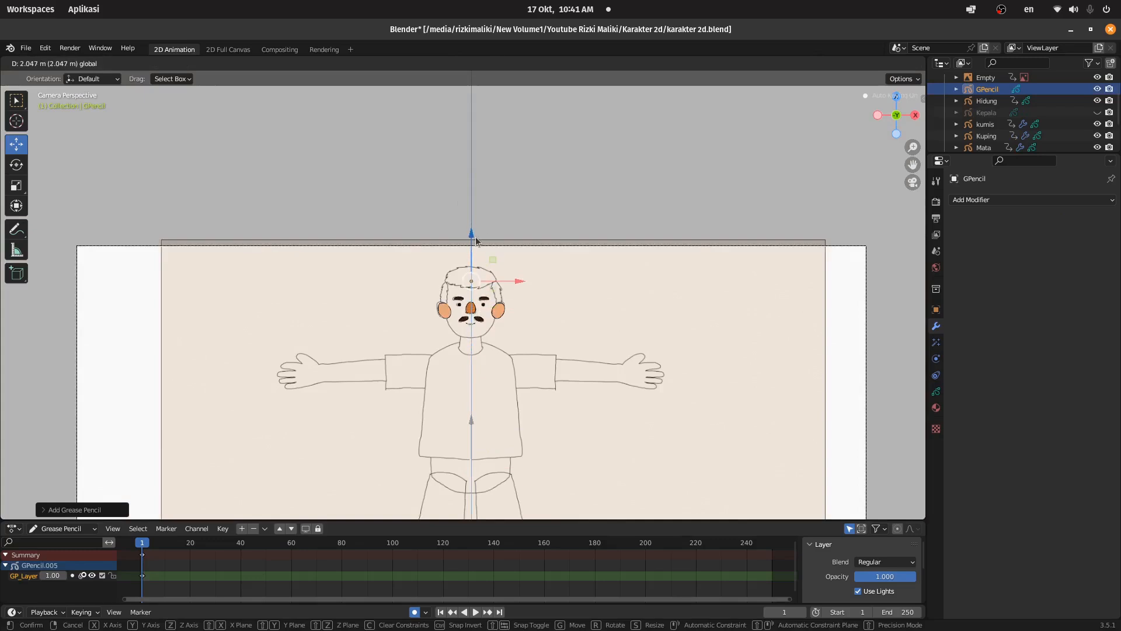
scroll(458, 264, up, 5)
scroll(456, 264, up, 4)
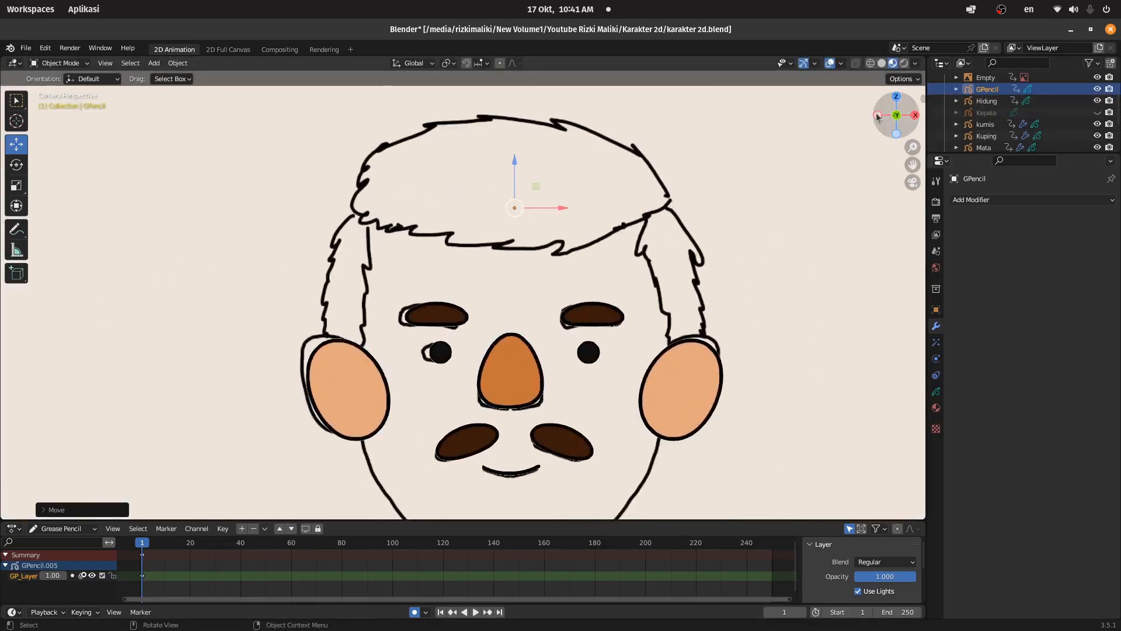
- Rename the new Grease Pencil object as rambut atas
scroll(993, 87, up, 2)
key(F2)
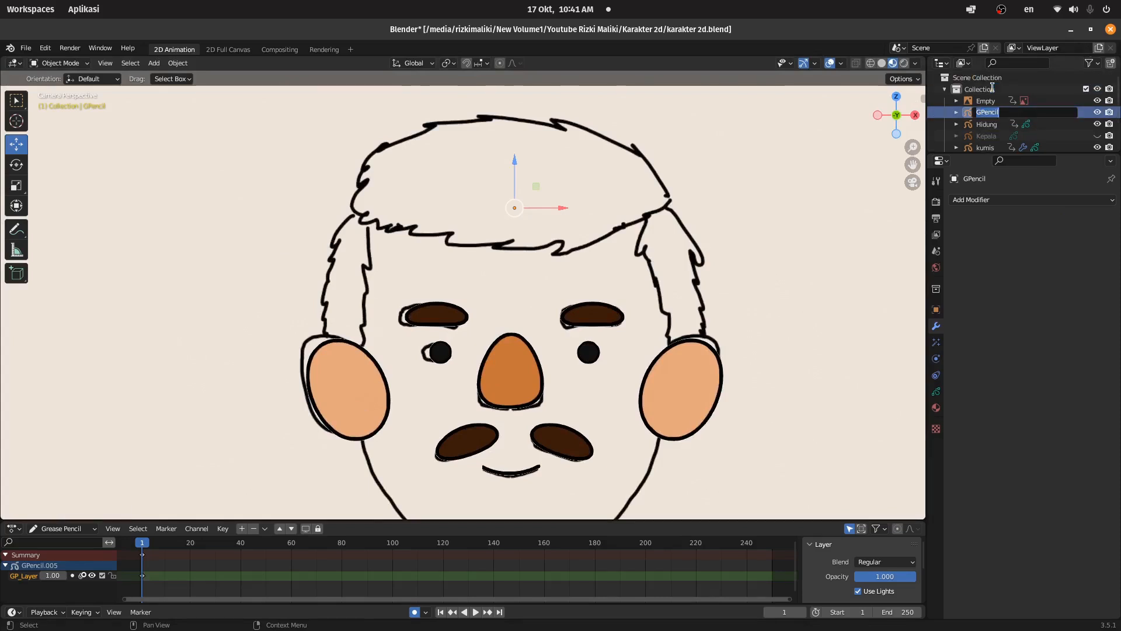
text(ambut atas)
key(Return)
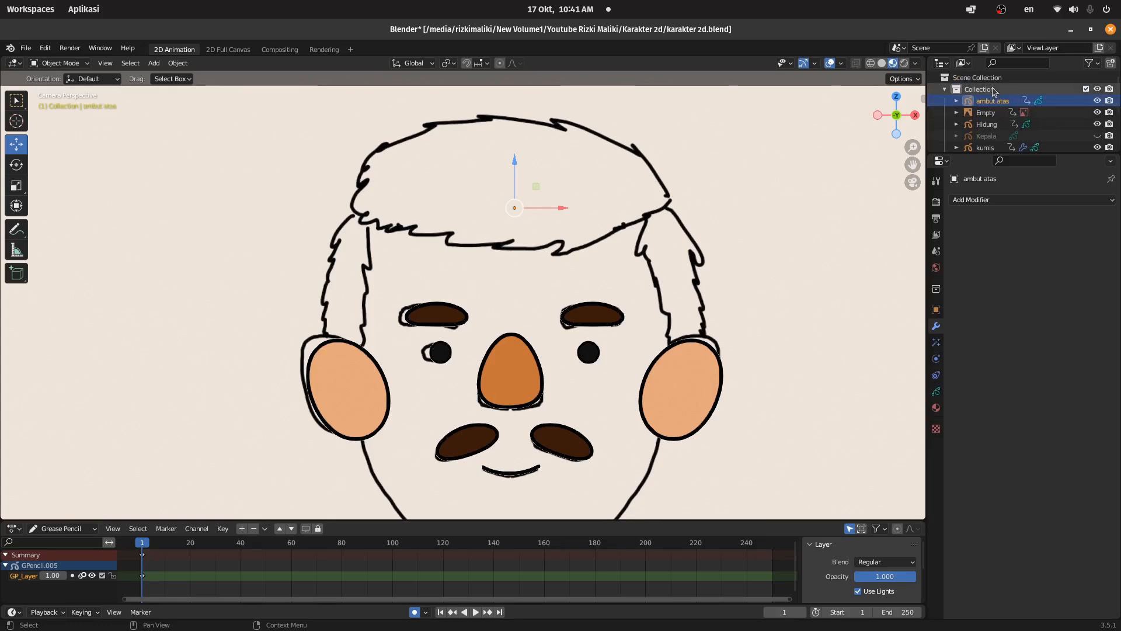
double_click(993, 100)
click(974, 101)
text(r)
key(Return)
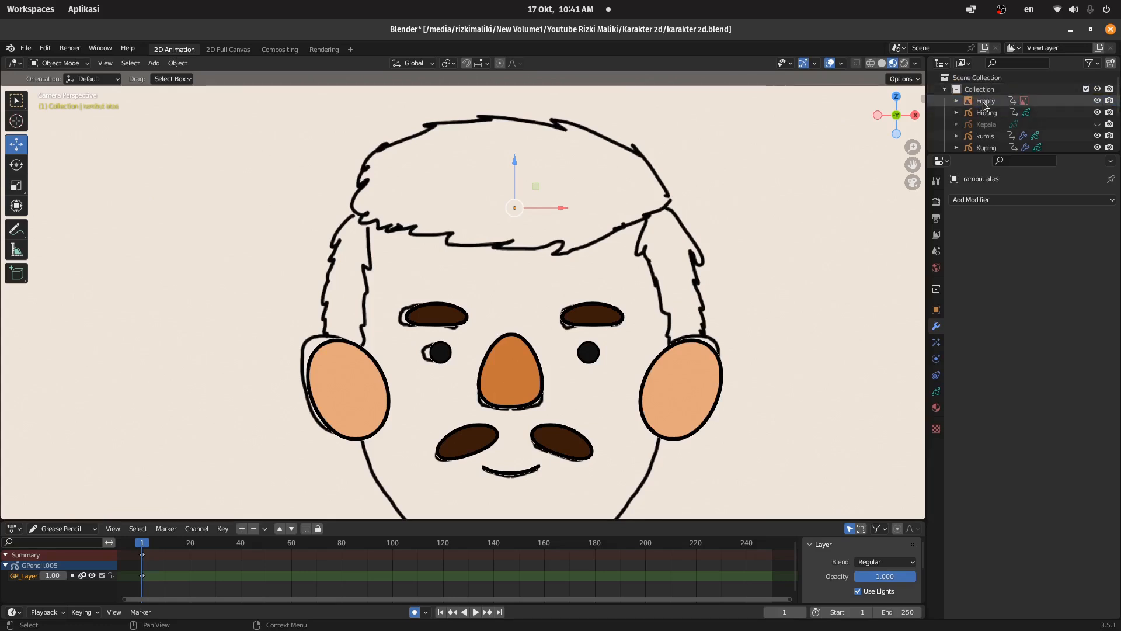
- Switch the rambut atas object to Draw Mode and assign it the existing rambut material
scroll(993, 111, down, 3)
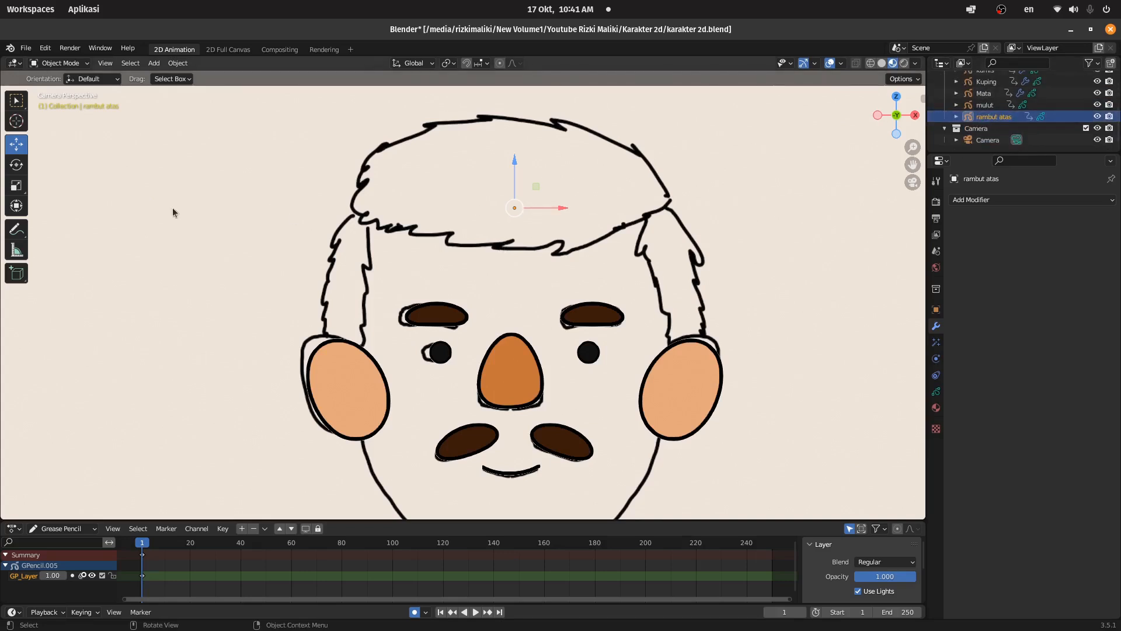
click(82, 63)
click(66, 121)
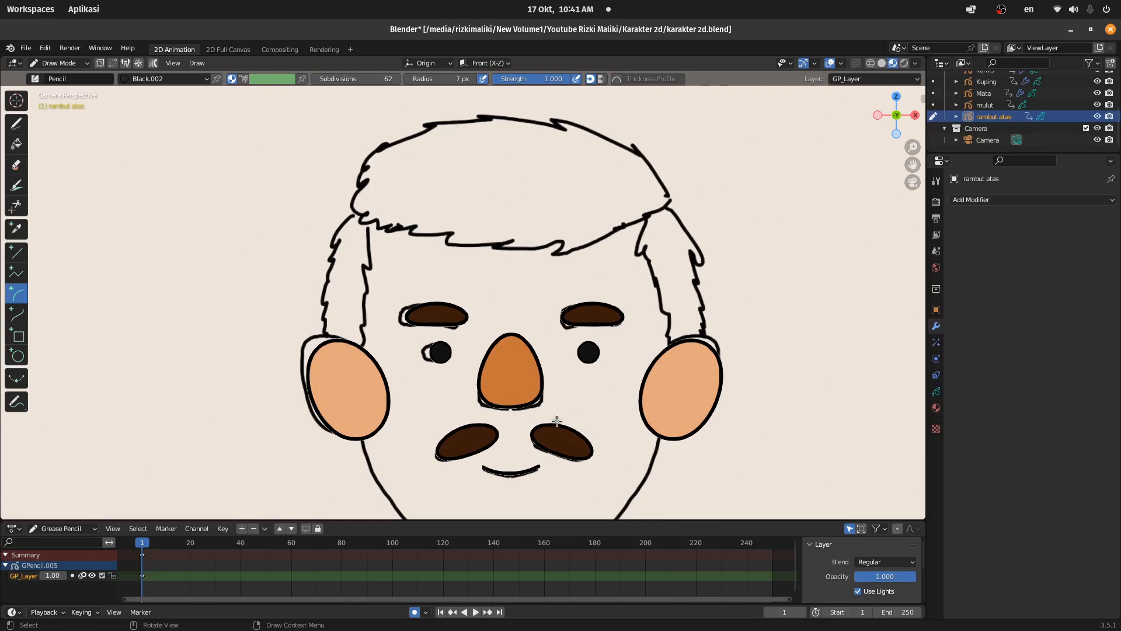
scroll(516, 155, up, 2)
scroll(516, 156, down, 1)
drag(912, 166, 913, 253)
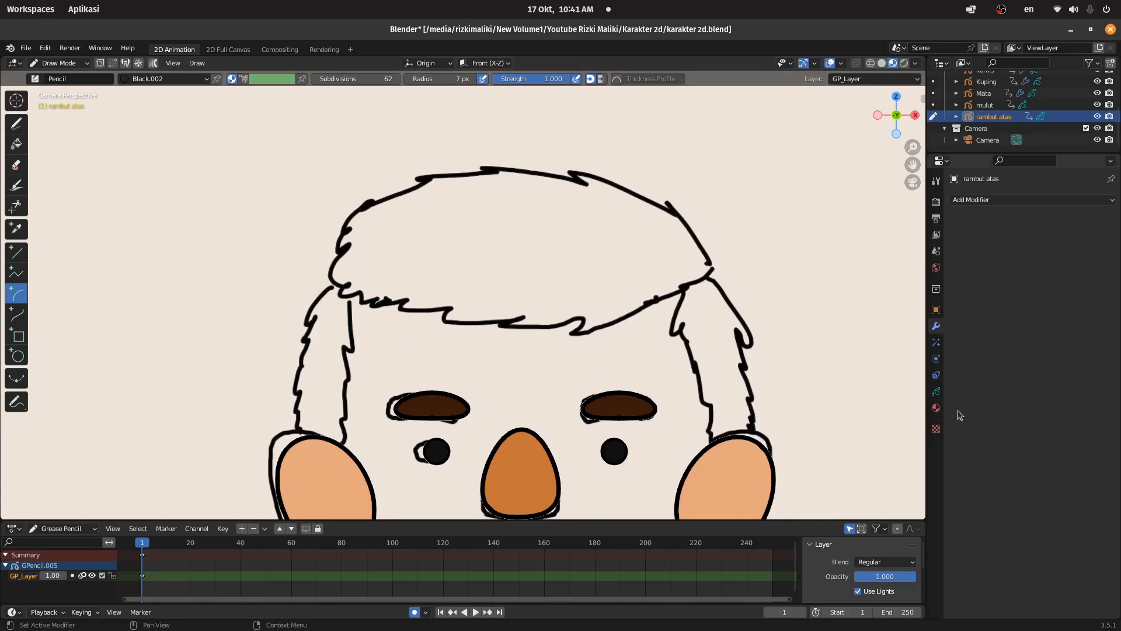
click(936, 408)
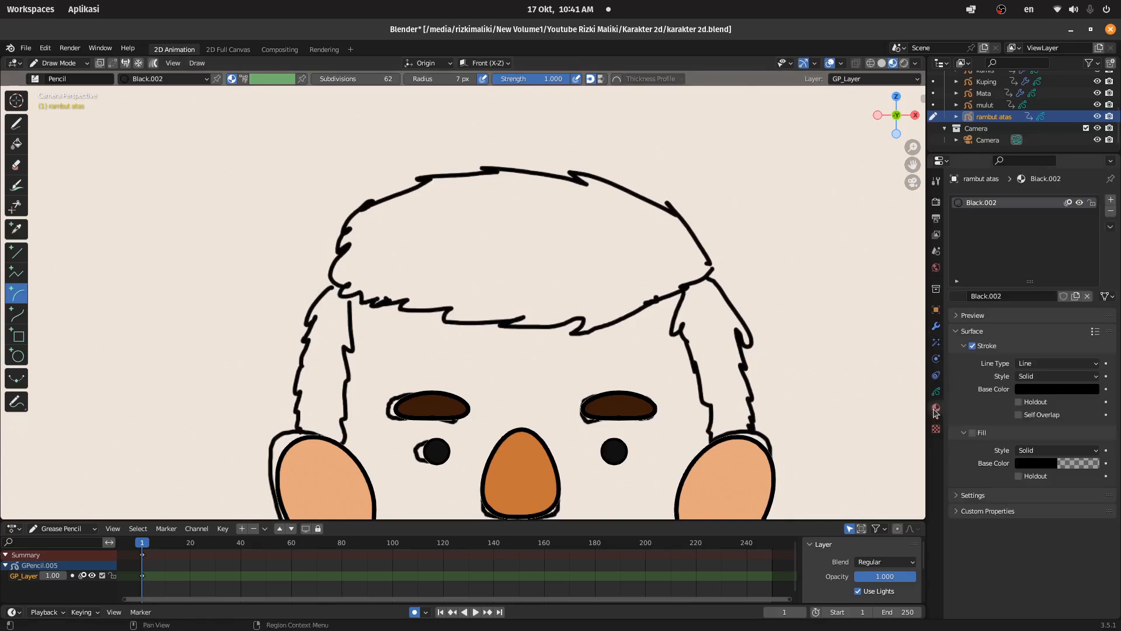
click(958, 296)
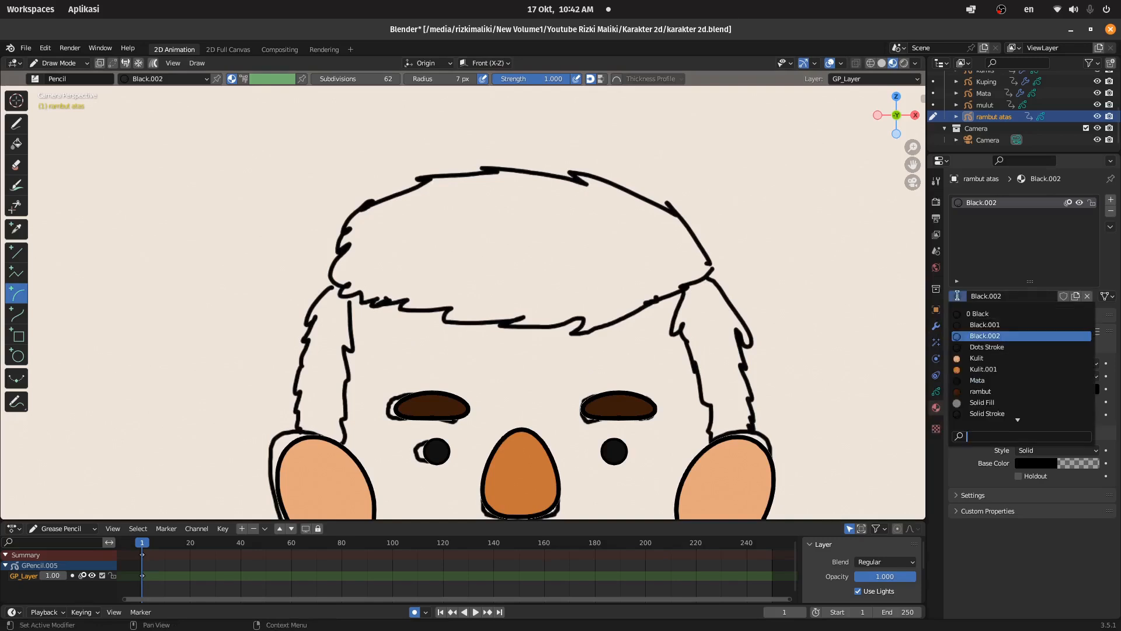
click(986, 392)
click(957, 297)
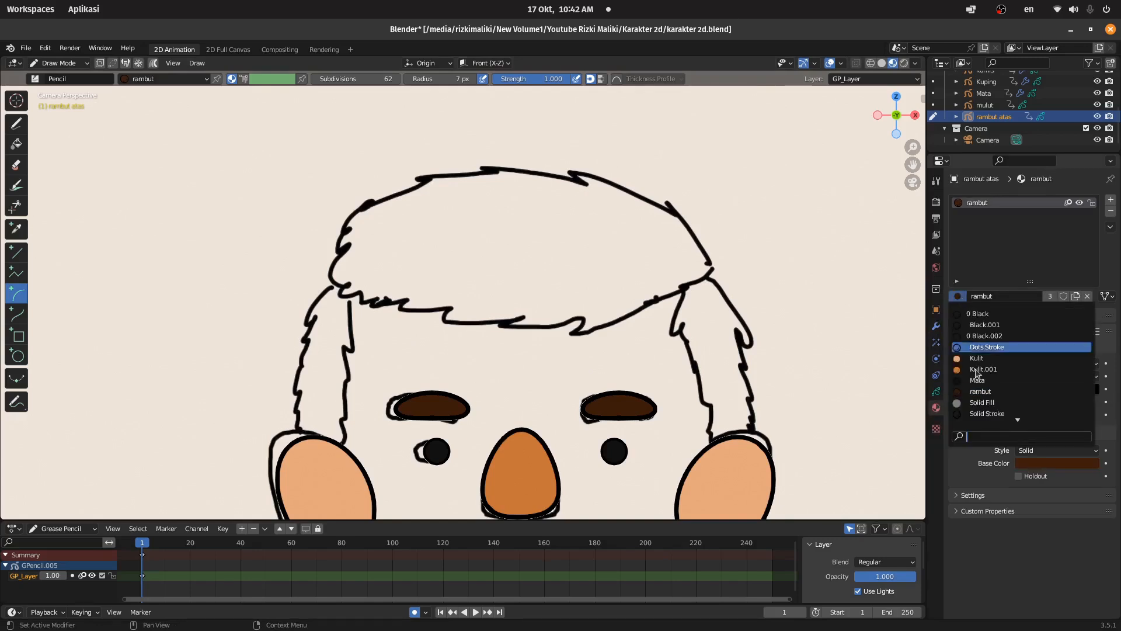
click(987, 402)
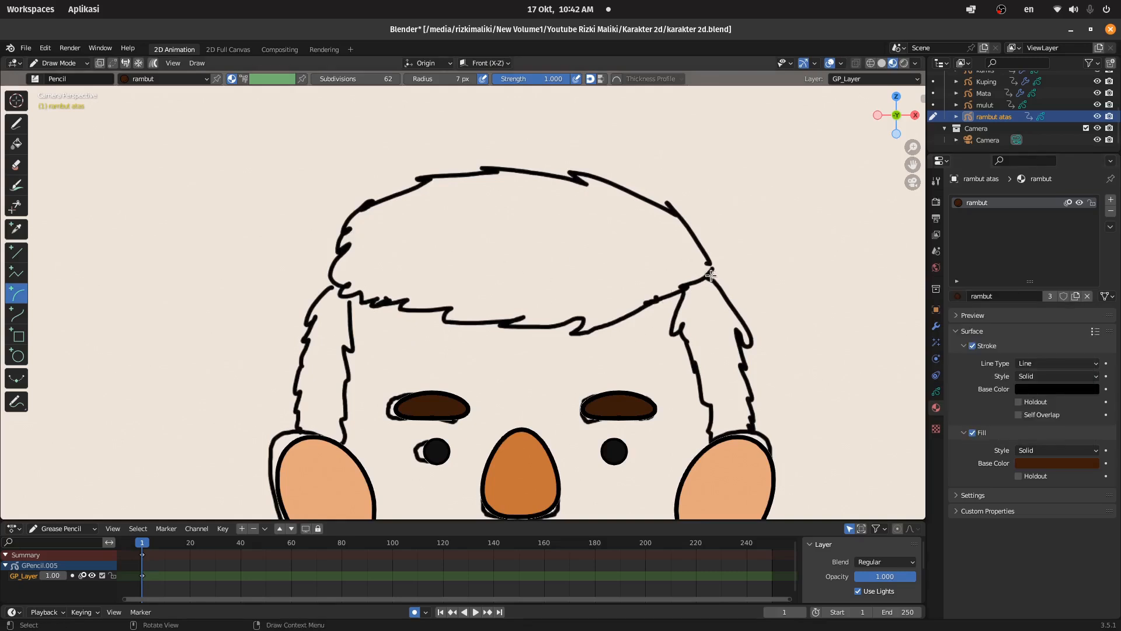
- Draw an arc along the upper edge of the sketched top hair, with its ends on the outline's two sides
mouse_move(702, 286)
mouse_down()
mouse_move(582, 184)
mouse_move(374, 169)
mouse_move(337, 216)
mouse_move(339, 242)
mouse_up()
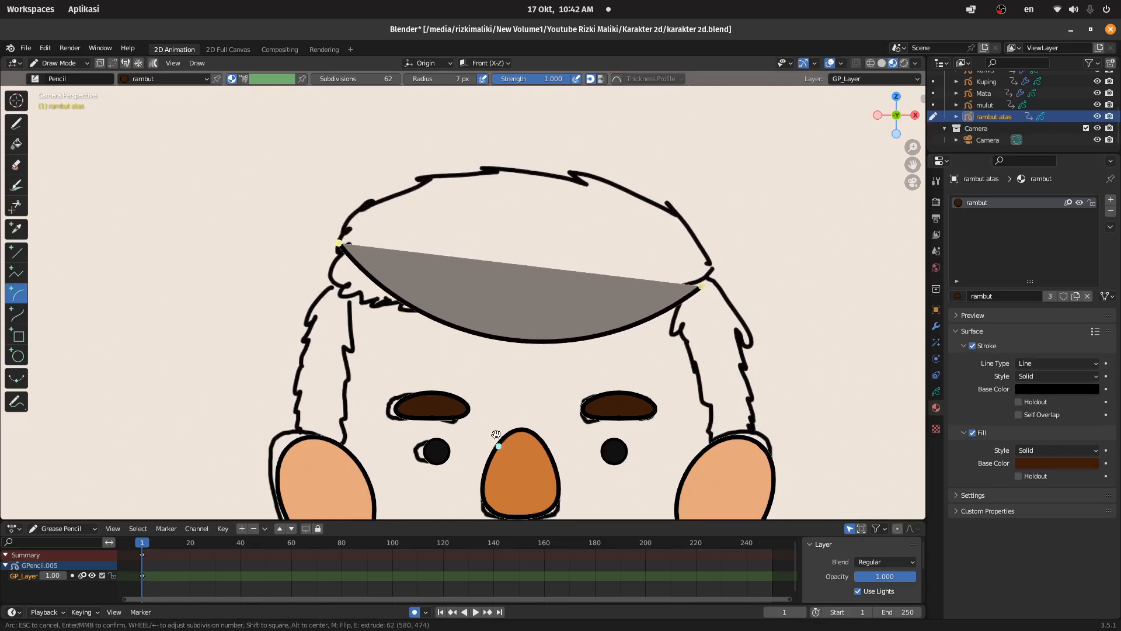
drag(491, 434, 596, 192)
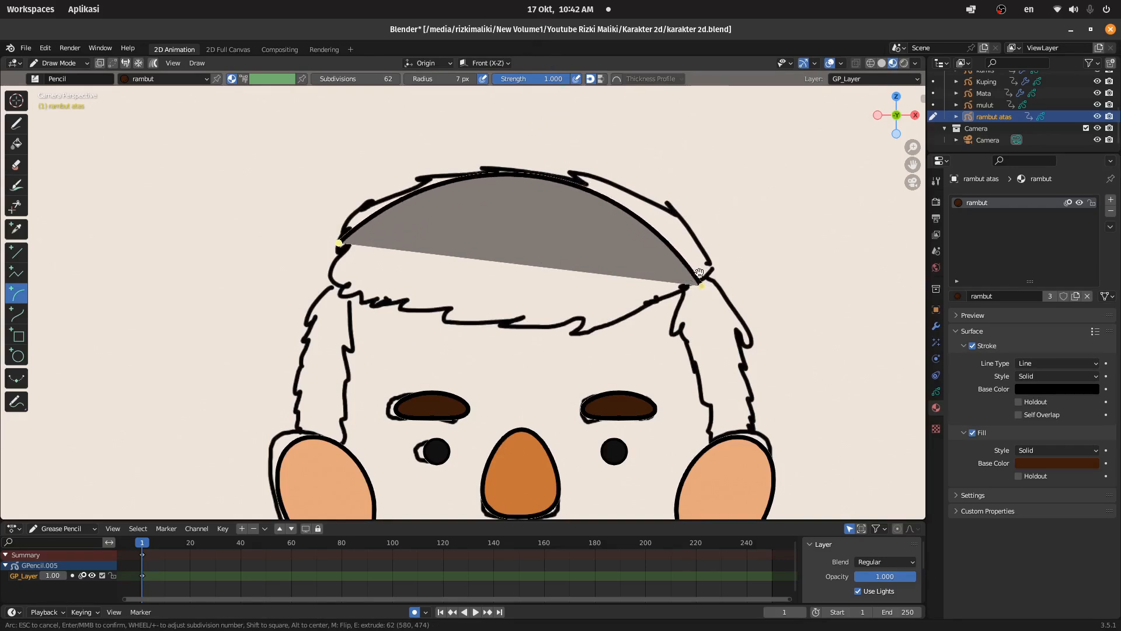
mouse_move(705, 281)
mouse_down()
mouse_move(709, 256)
mouse_move(712, 266)
mouse_up()
drag(510, 112, 523, 109)
drag(339, 243, 341, 228)
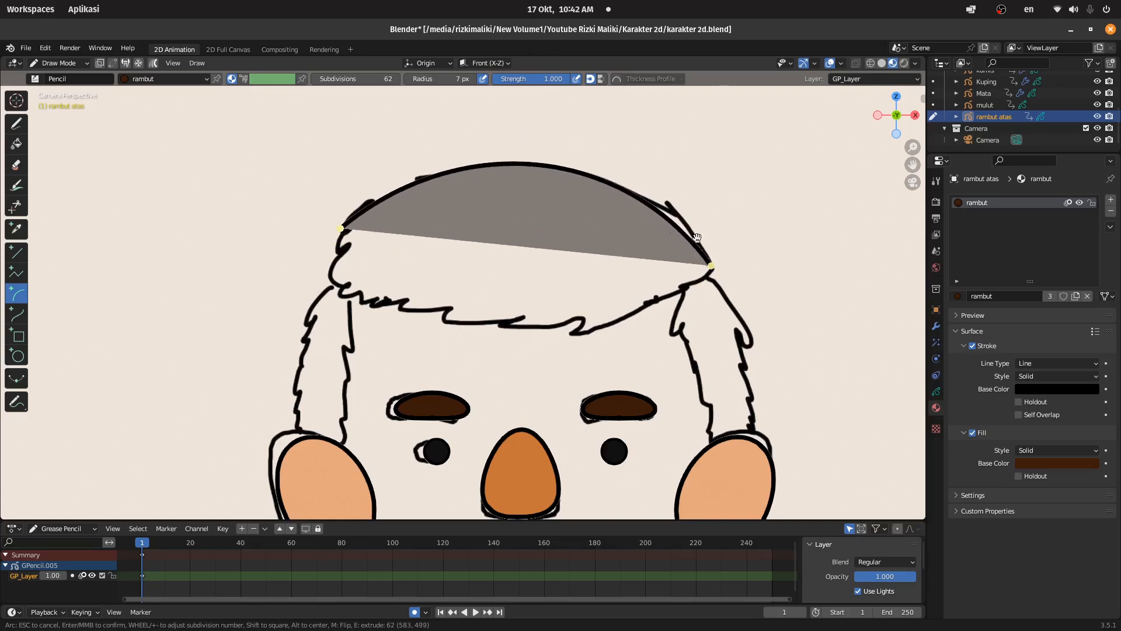
- Extend the arc around the left side and along the lower hairline to the right tip, finishing the filled top-hair shape
drag(393, 298, 516, 321)
drag(481, 214, 248, 358)
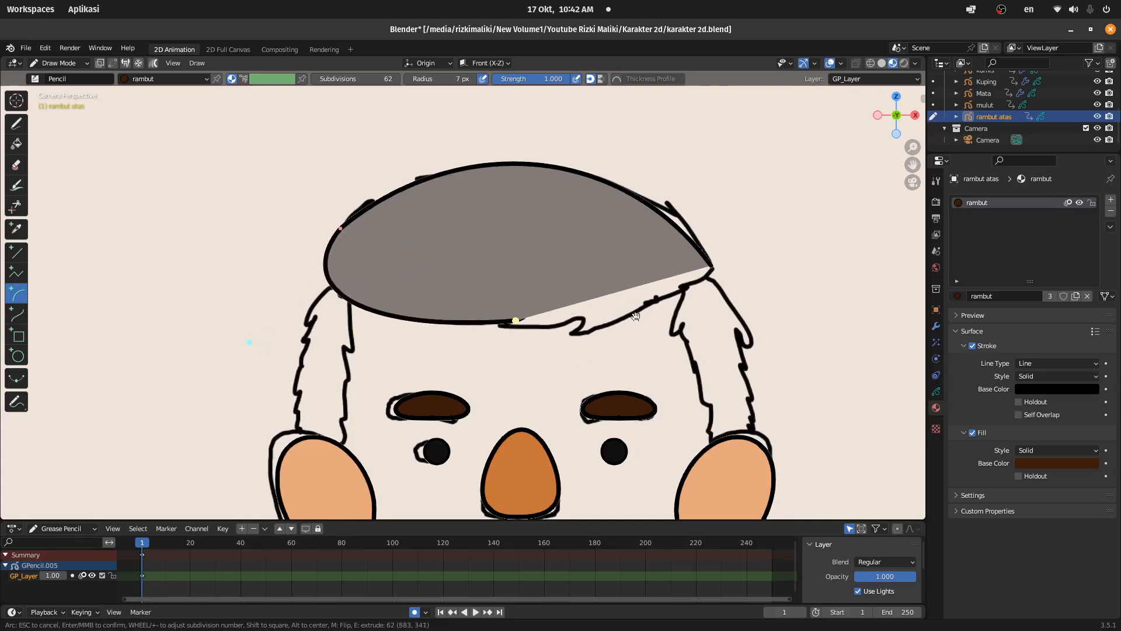
key(e)
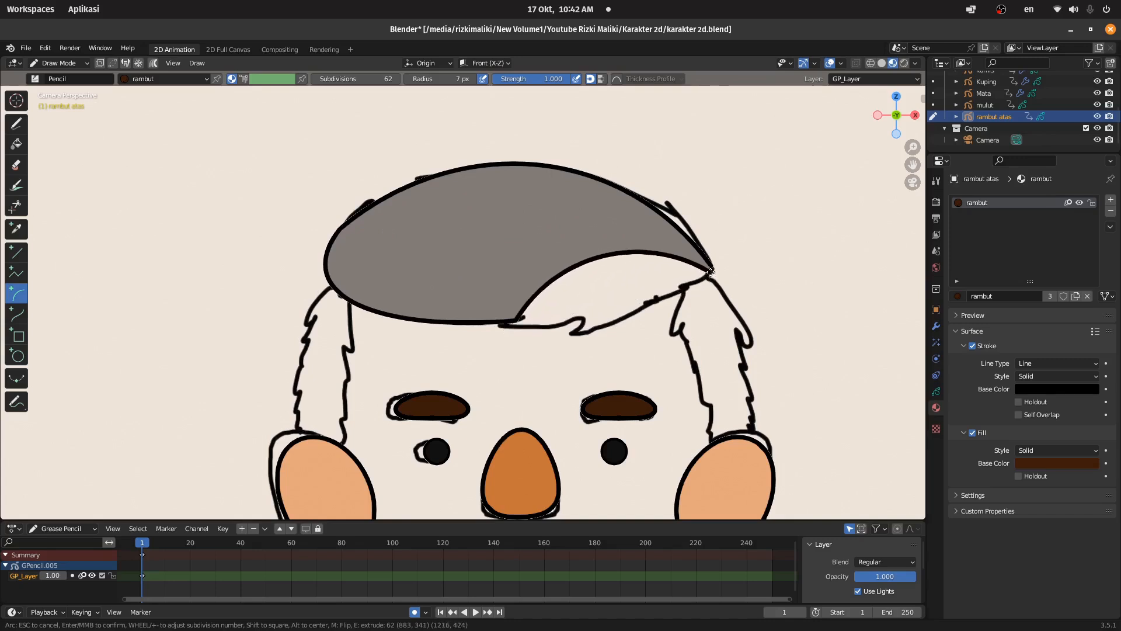
click(711, 267)
drag(629, 229, 698, 278)
drag(592, 315, 581, 307)
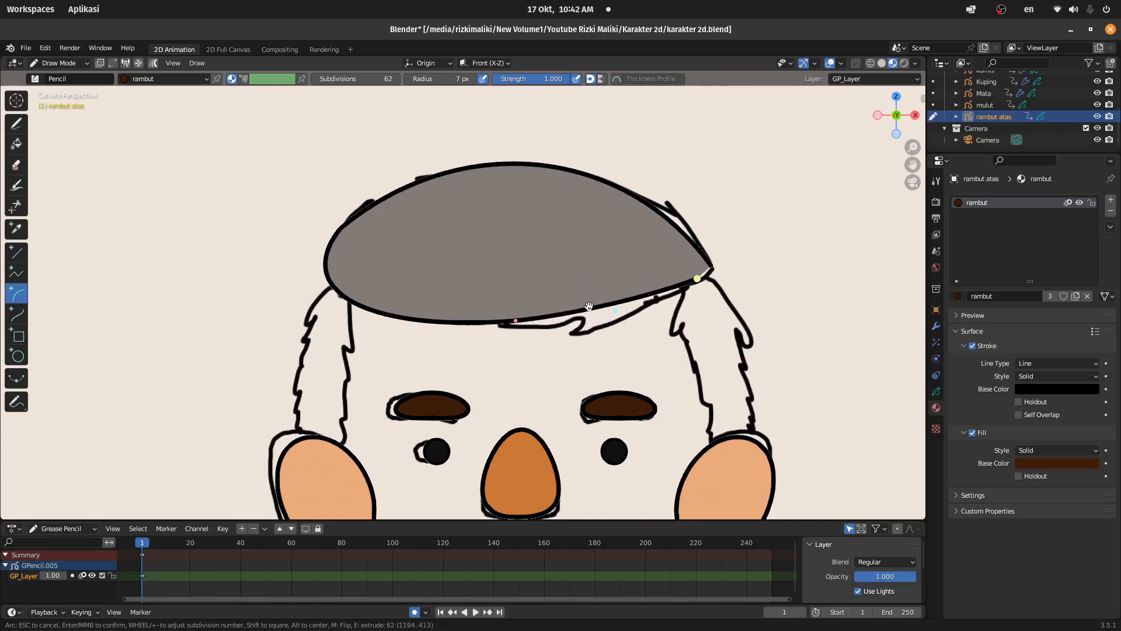
key(Return)
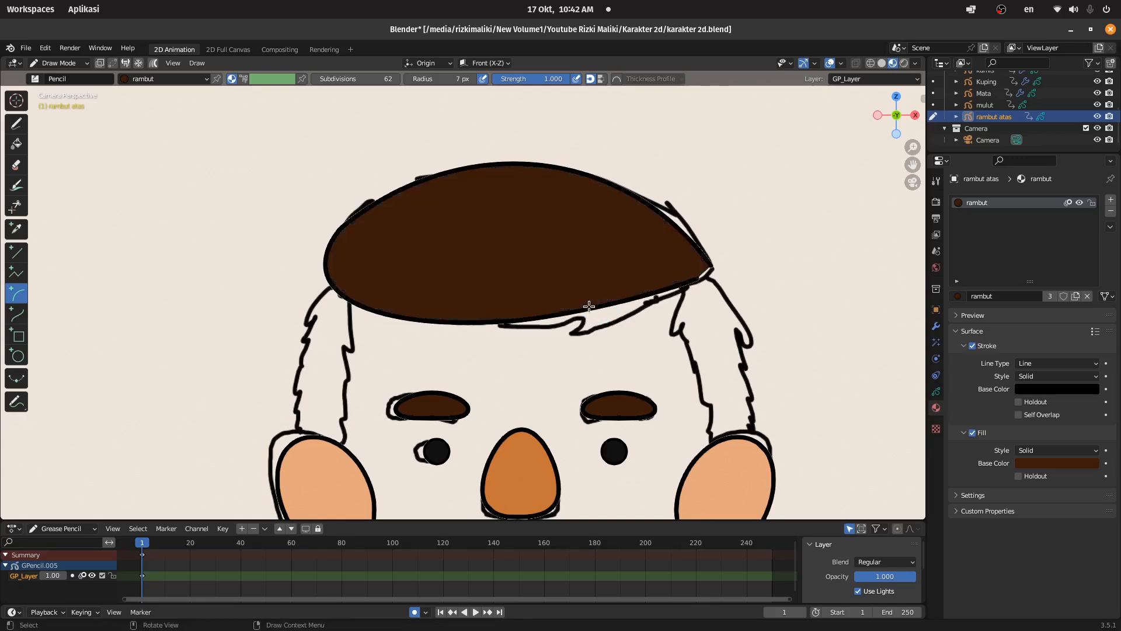
scroll(585, 306, down, 3)
scroll(503, 293, up, 3)
- Return to Object Mode, add a blank Grease Pencil object and move it up along Z about 1.92 m to the head
click(58, 63)
click(65, 76)
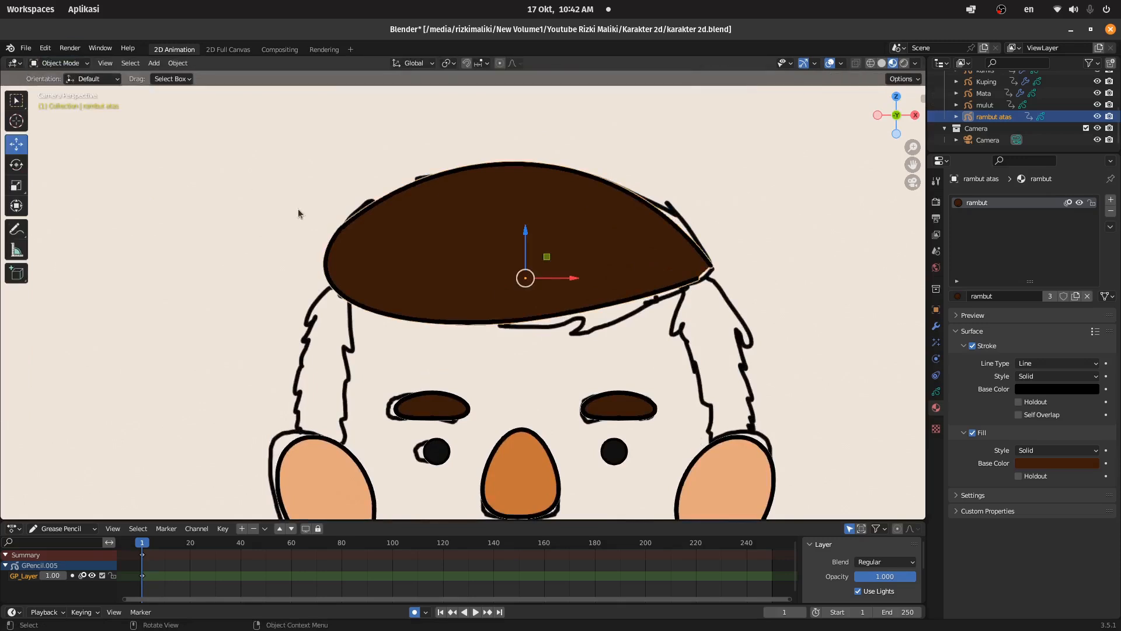
scroll(500, 263, down, 5)
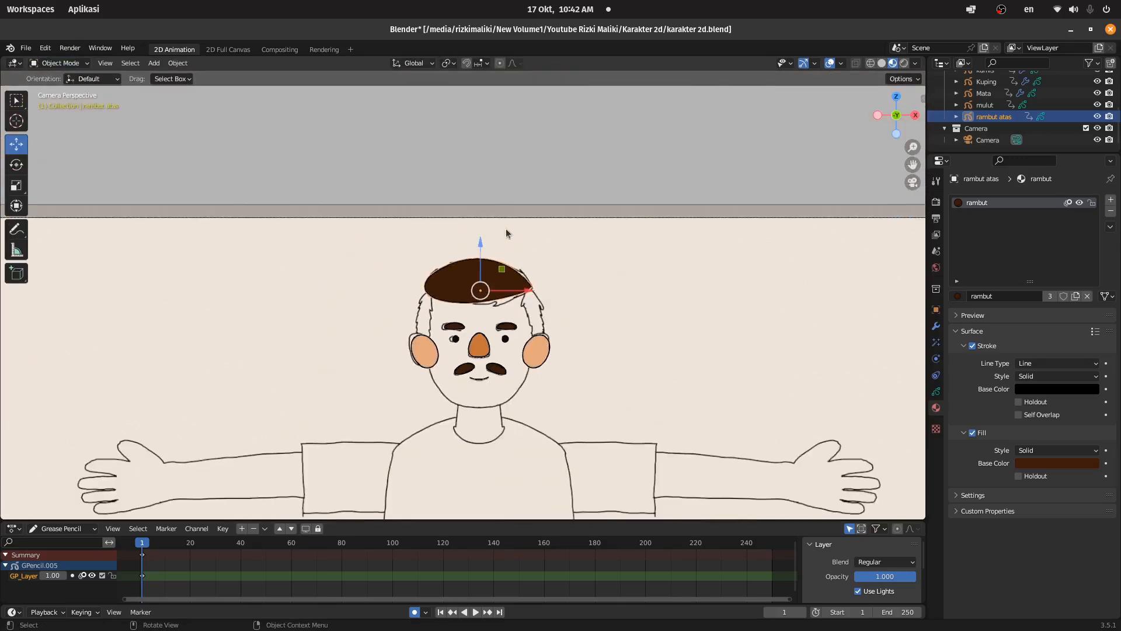
scroll(506, 233, up, 3)
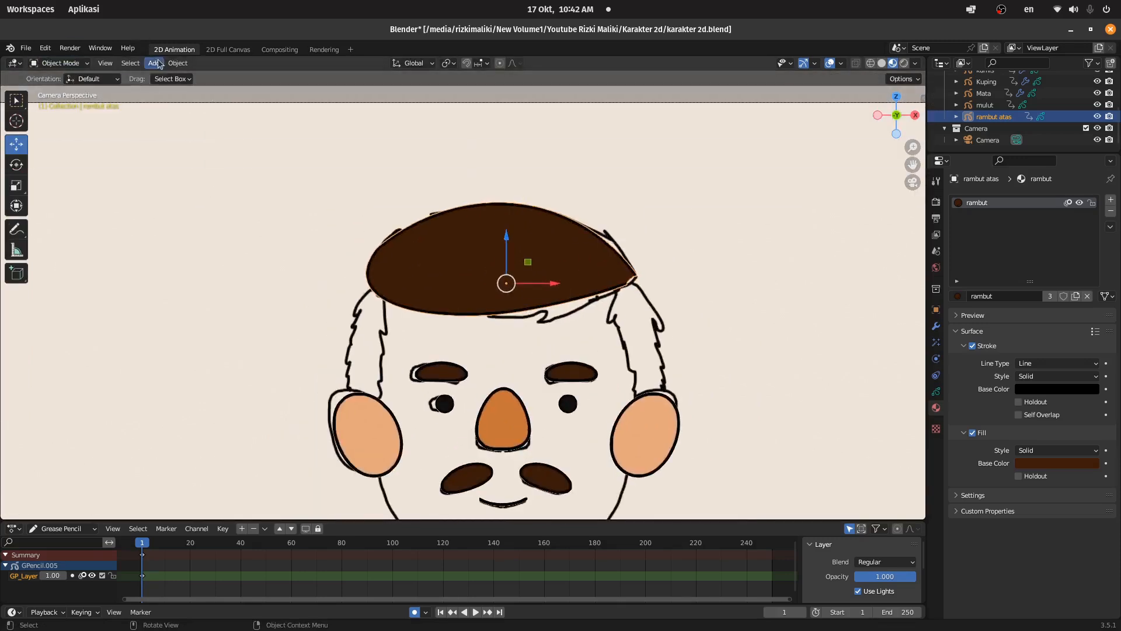
click(154, 63)
mouse_move(192, 150)
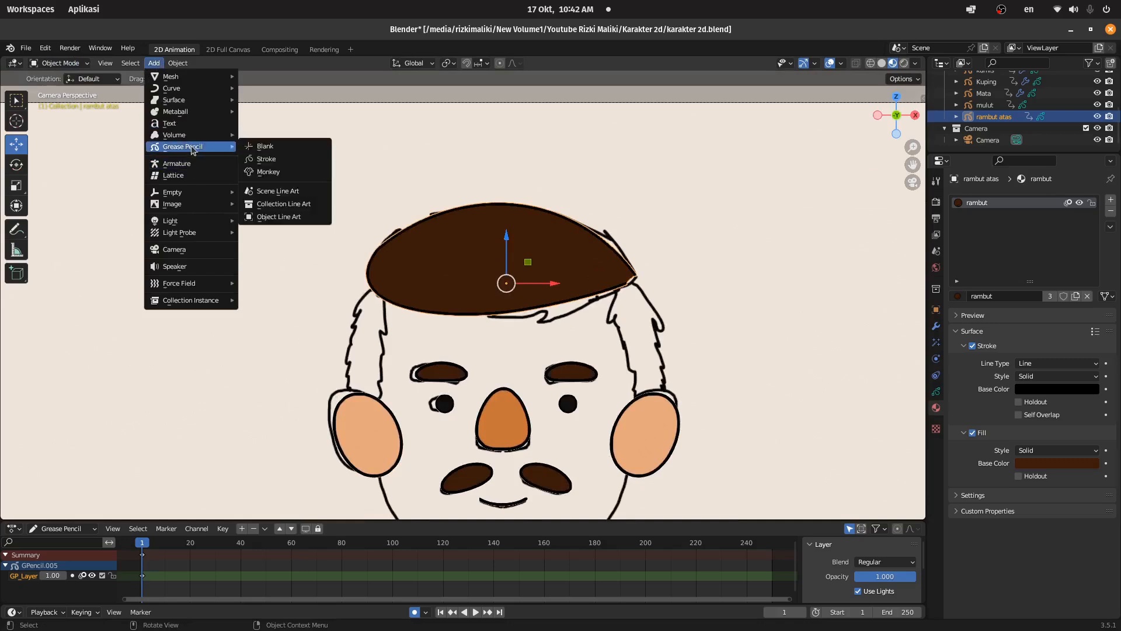
click(266, 146)
scroll(552, 362, down, 4)
drag(470, 402, 464, 253)
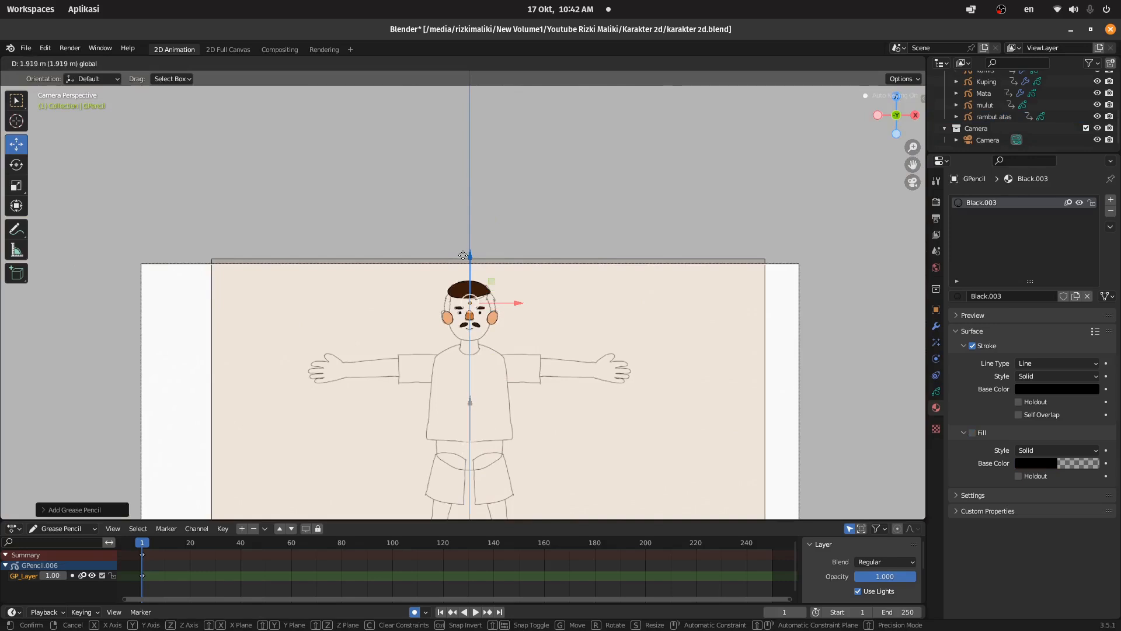
scroll(351, 222, up, 5)
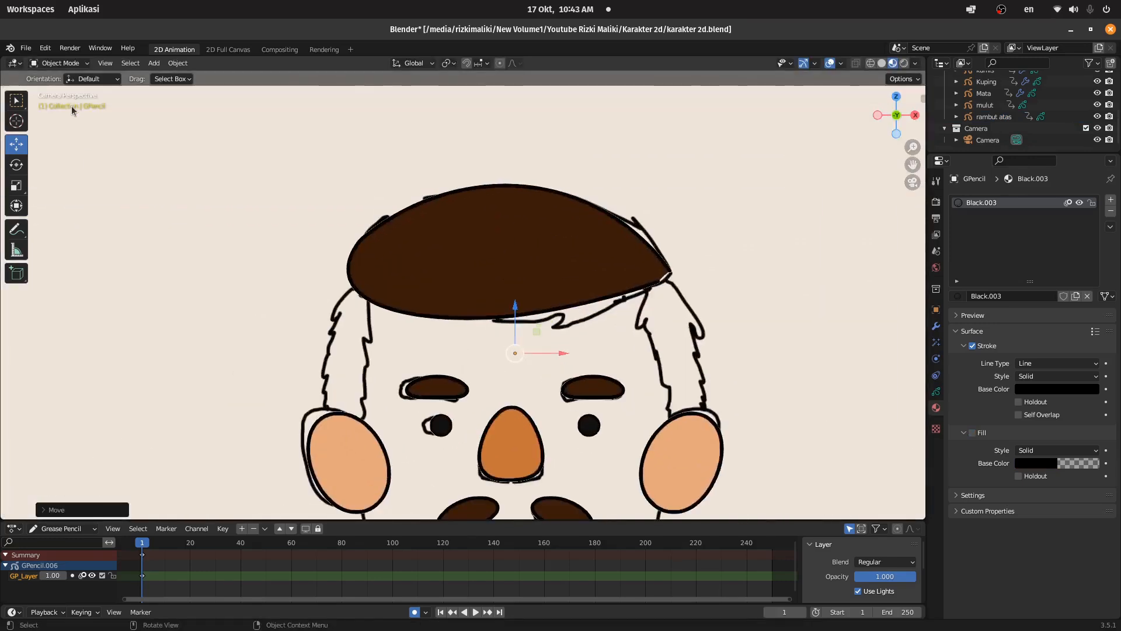
- Switch the new Grease Pencil object to Draw Mode and assign it the existing rambut material
click(58, 63)
click(66, 108)
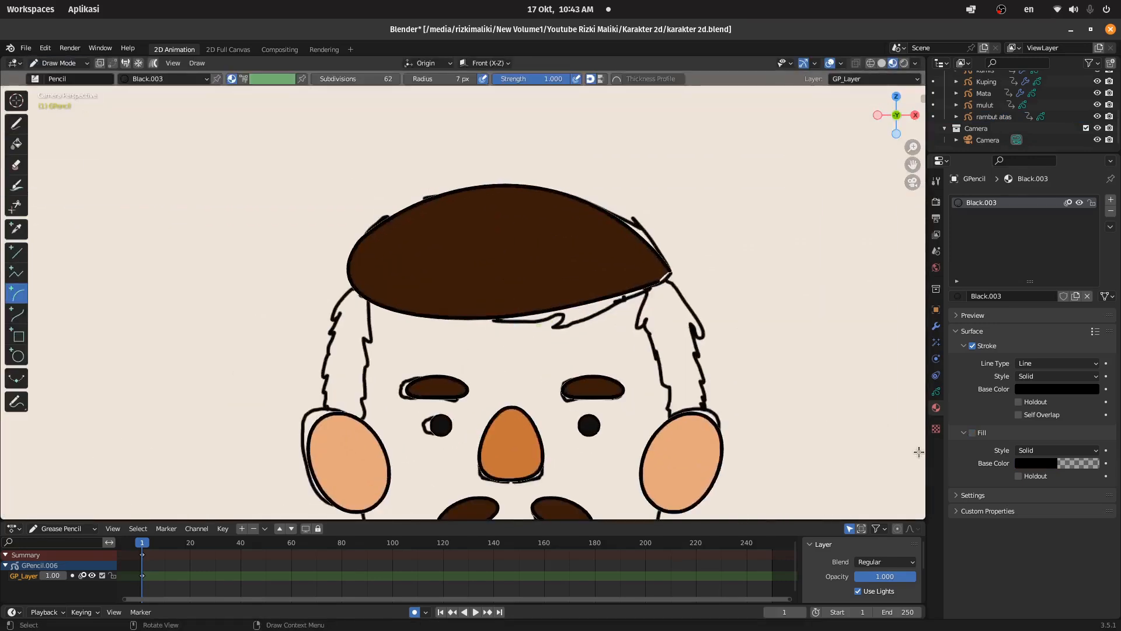
click(959, 297)
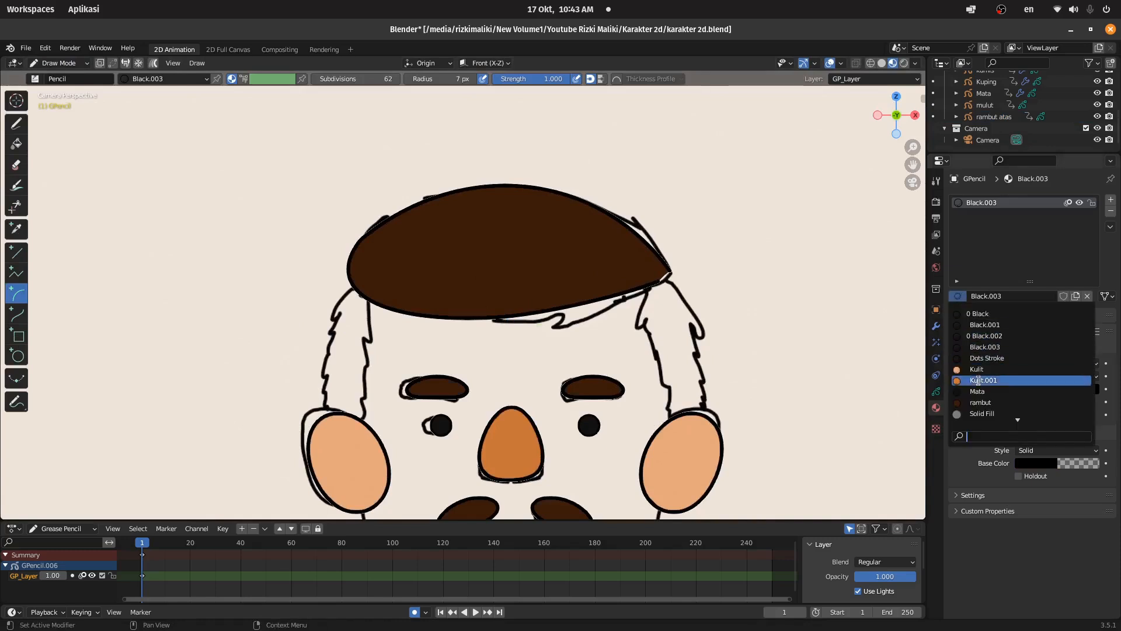
click(992, 401)
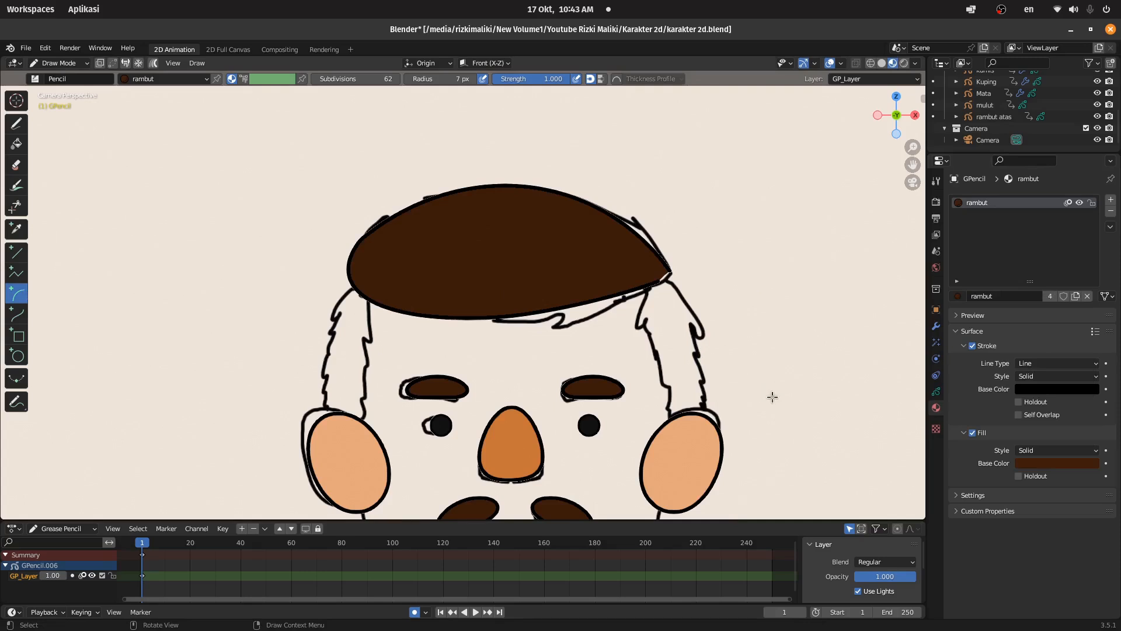
- Draw a slightly curved arc along the inner edge of the right side hair, from the top hair to the ear
scroll(771, 395, up, 2)
drag(722, 272, 764, 480)
mouse_move(779, 395)
mouse_down()
mouse_move(754, 379)
mouse_move(671, 385)
mouse_up()
drag(758, 484, 762, 485)
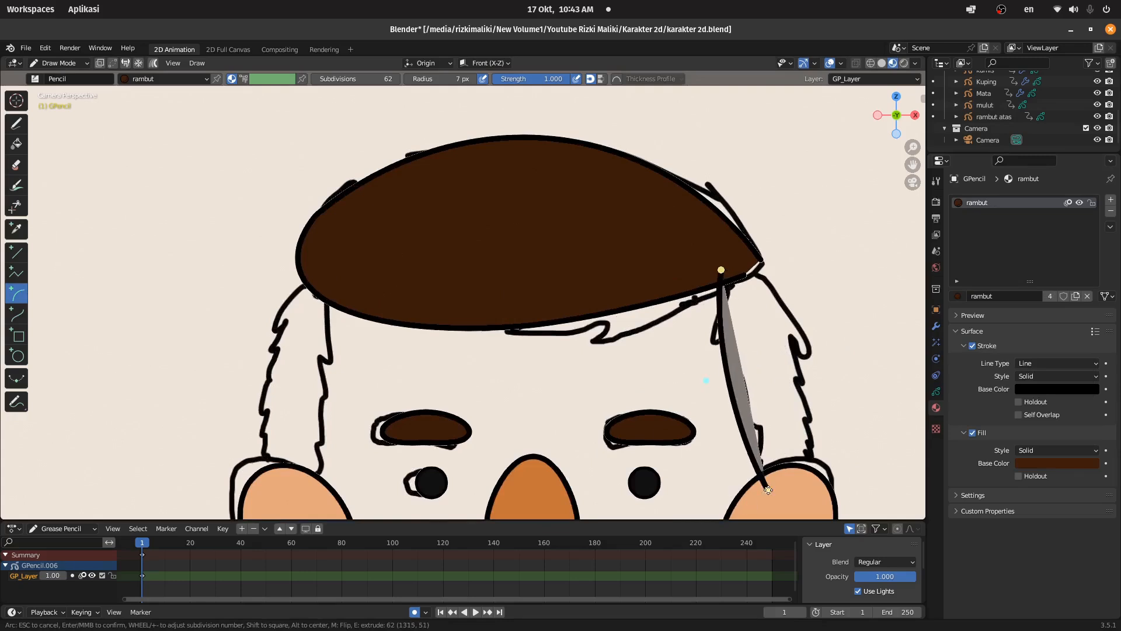
drag(678, 367, 719, 367)
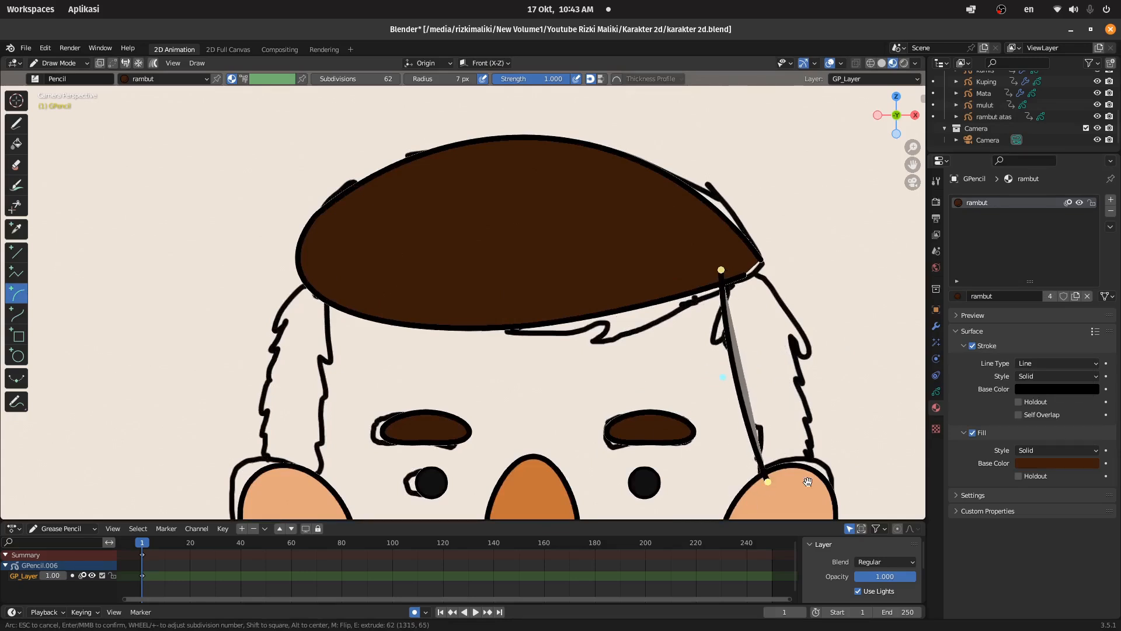
- Extend the arc across the ear and back up the outer edge to the top hair, finishing the filled side-hair shape
key(e)
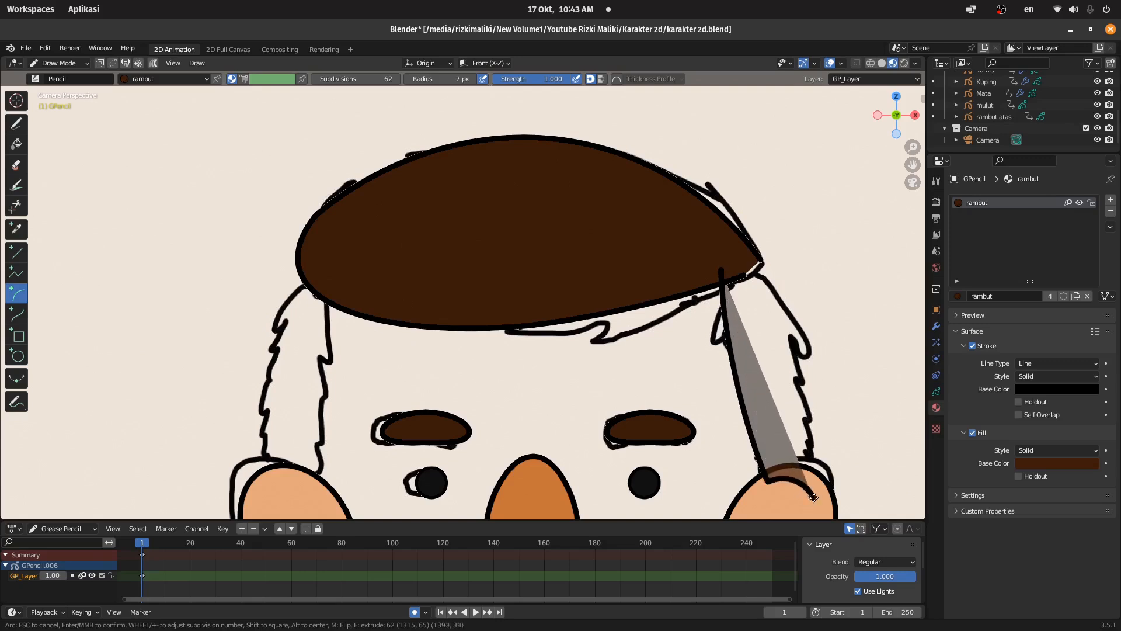
click(818, 487)
drag(812, 458, 795, 485)
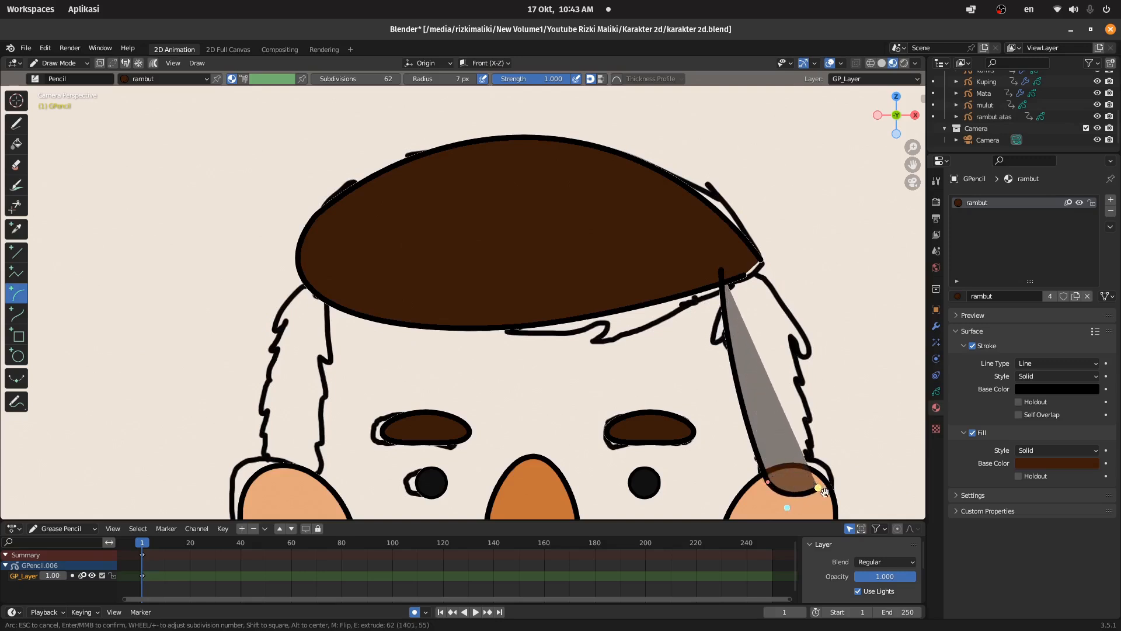
key(e)
click(755, 253)
drag(655, 407, 812, 287)
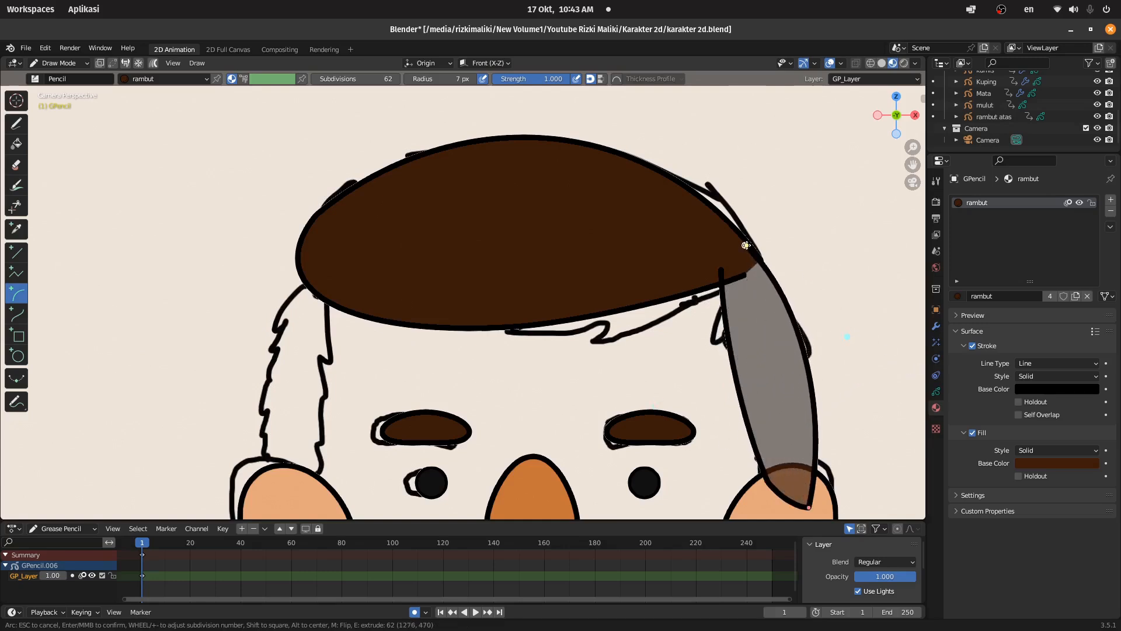
key(Return)
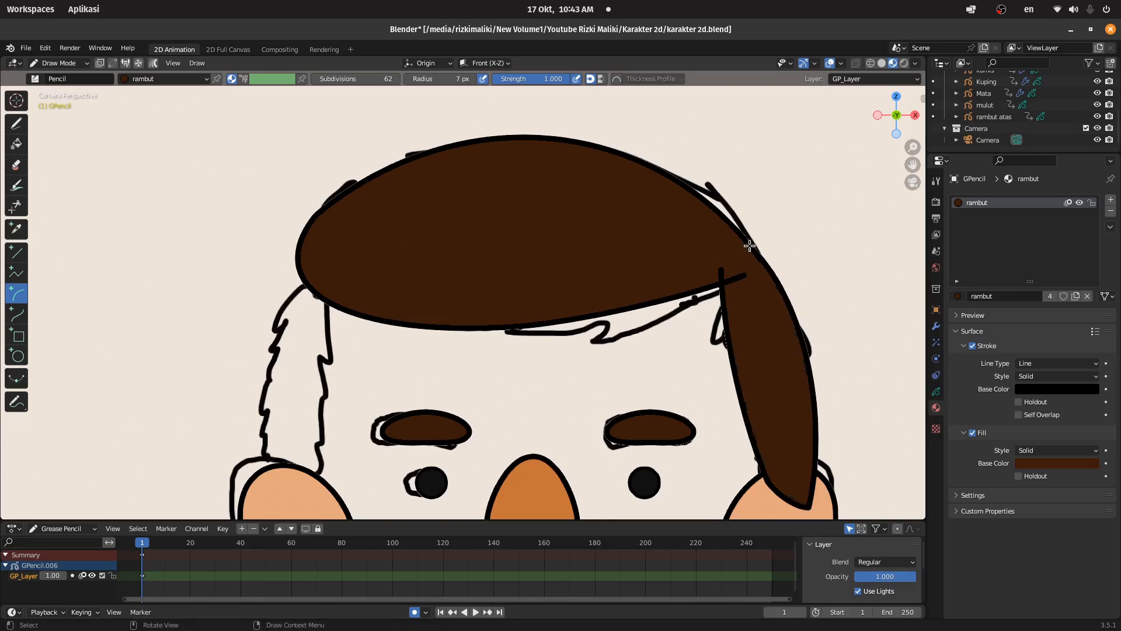
- Return to Object Mode and add a Mirror modifier on the X axis to the side hair
click(58, 63)
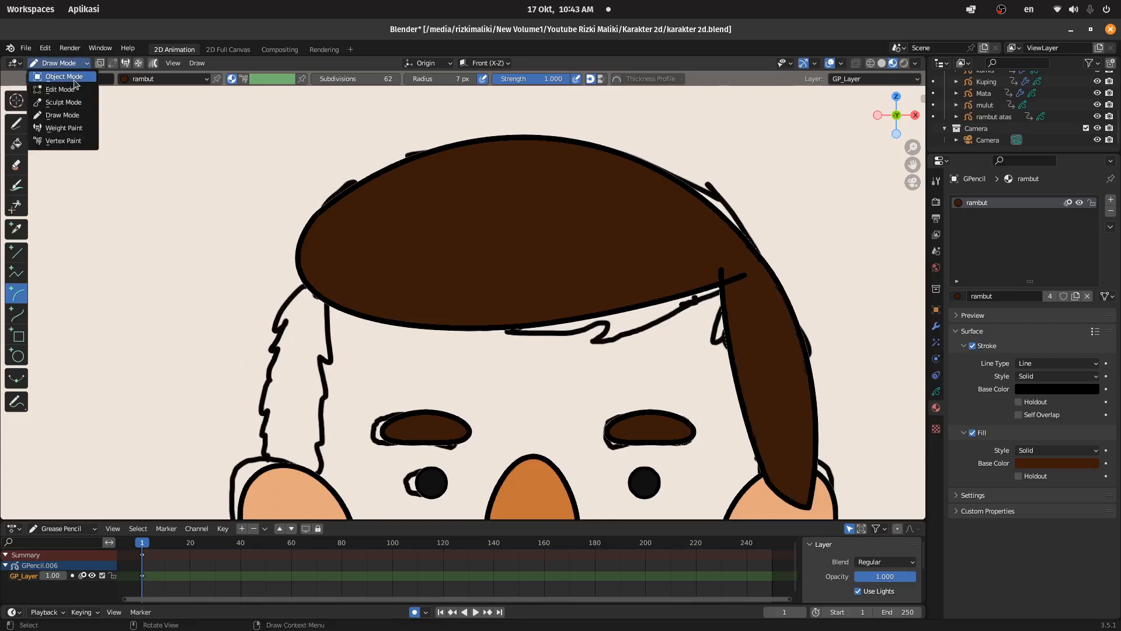
click(55, 75)
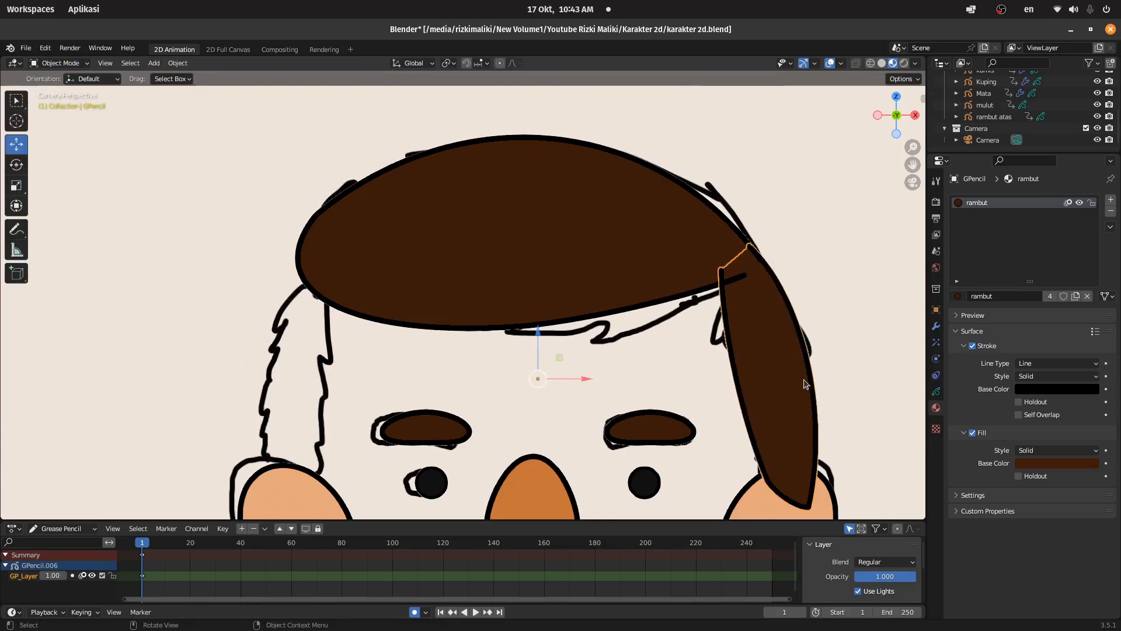
click(935, 327)
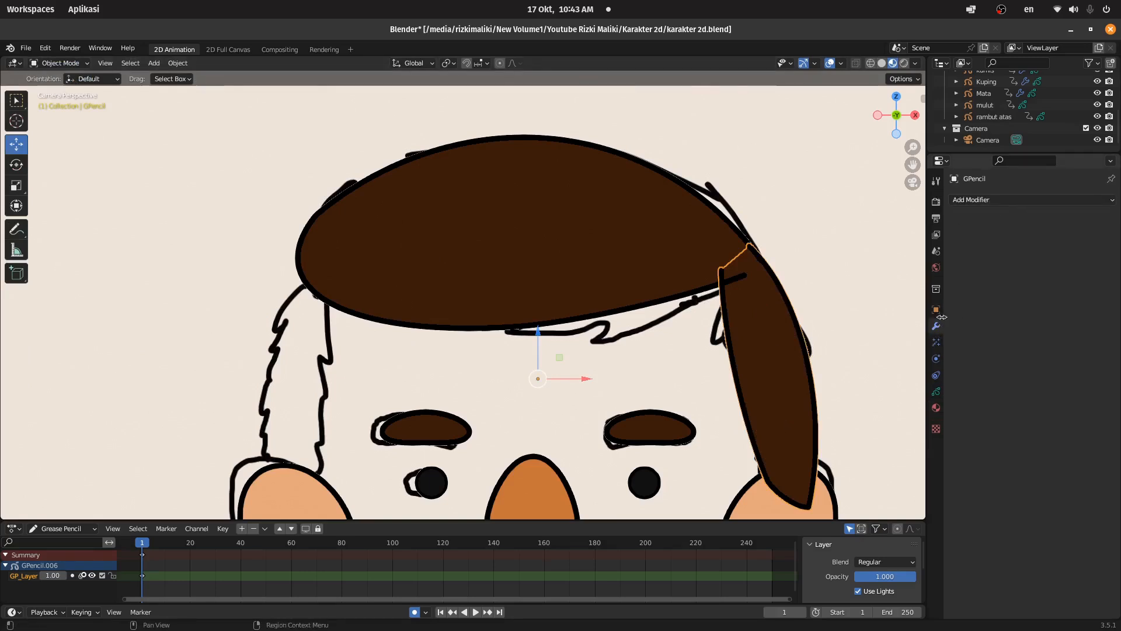
click(990, 200)
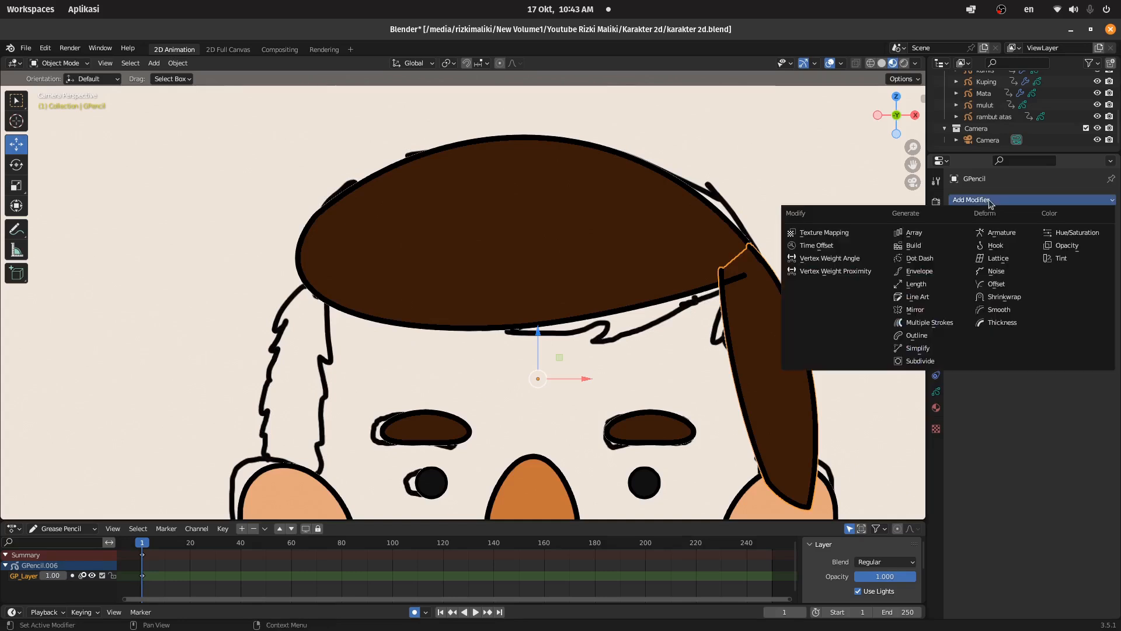
click(915, 310)
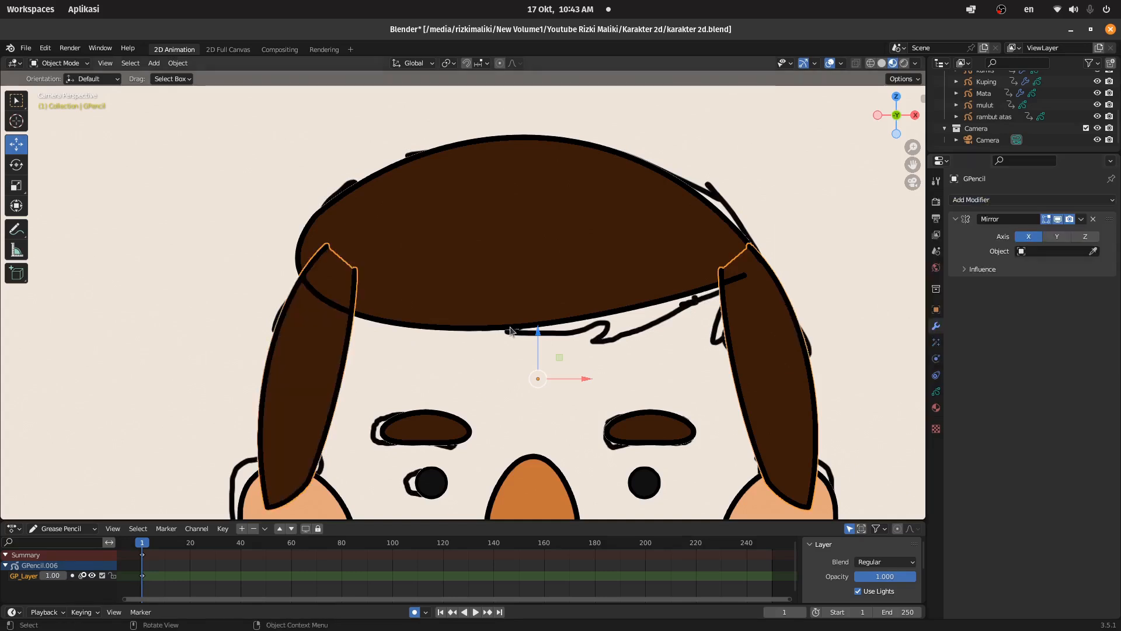
scroll(550, 344, down, 3)
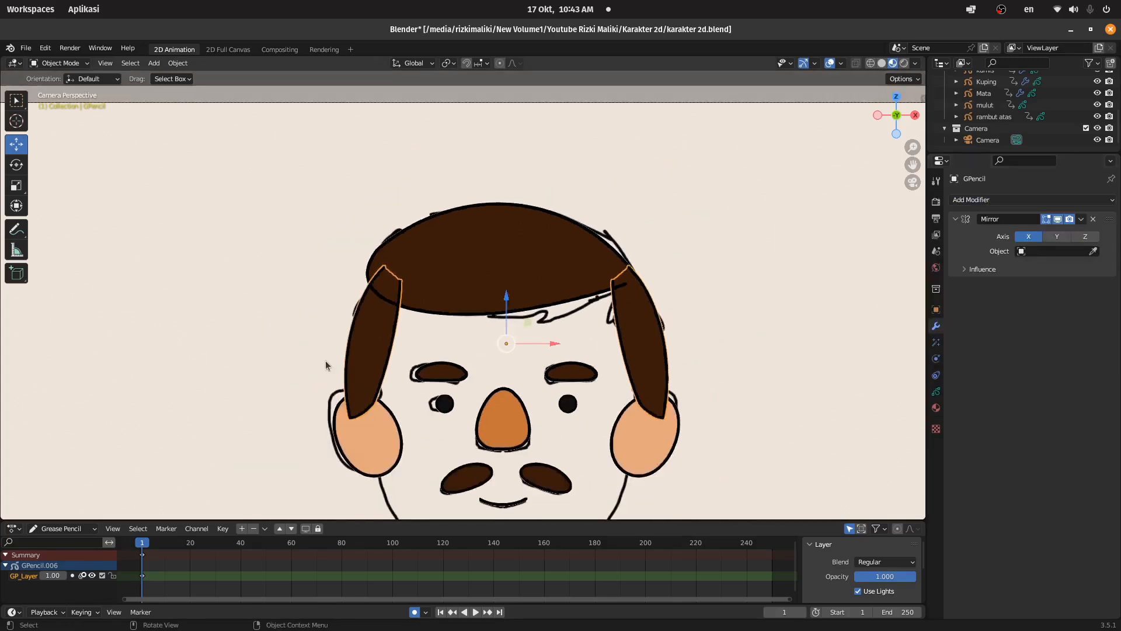
scroll(356, 339, up, 2)
scroll(441, 325, down, 3)
scroll(468, 330, up, 3)
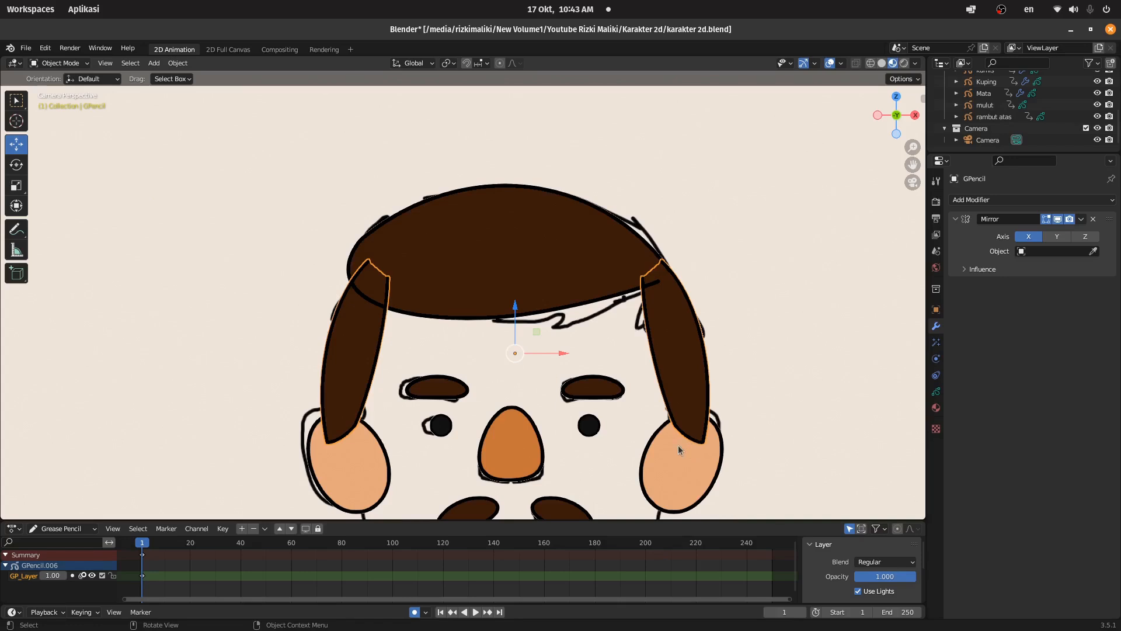
- Unhide the Kepala head object and move the side hair slightly back along the Y axis
scroll(1052, 106, up, 3)
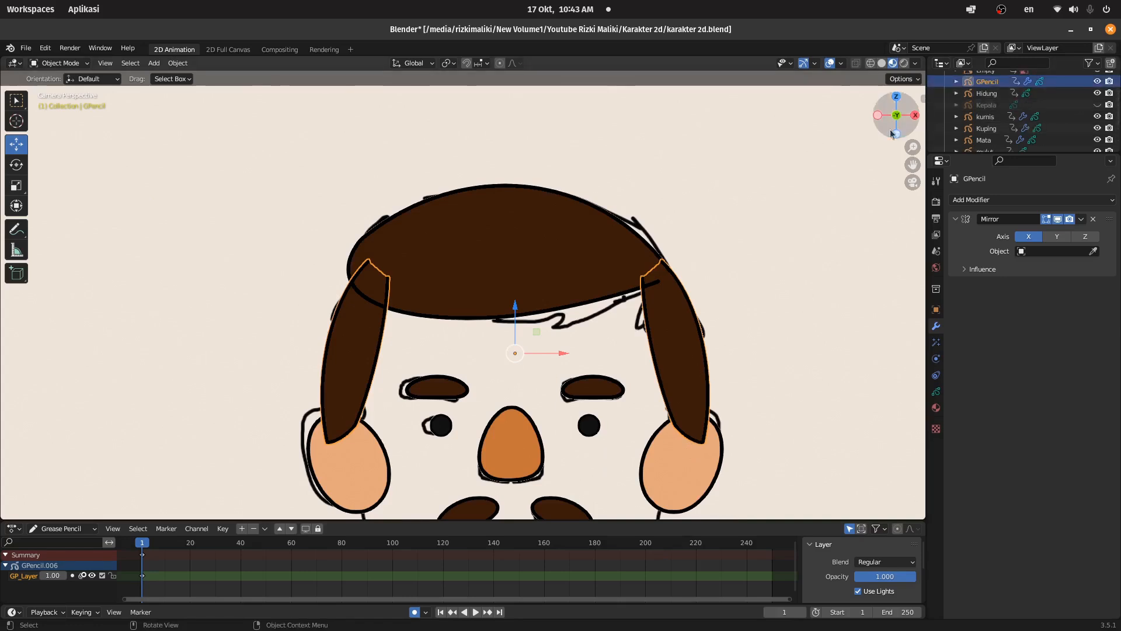
click(1097, 105)
drag(901, 127, 993, 386)
scroll(496, 187, up, 5)
scroll(592, 289, up, 6)
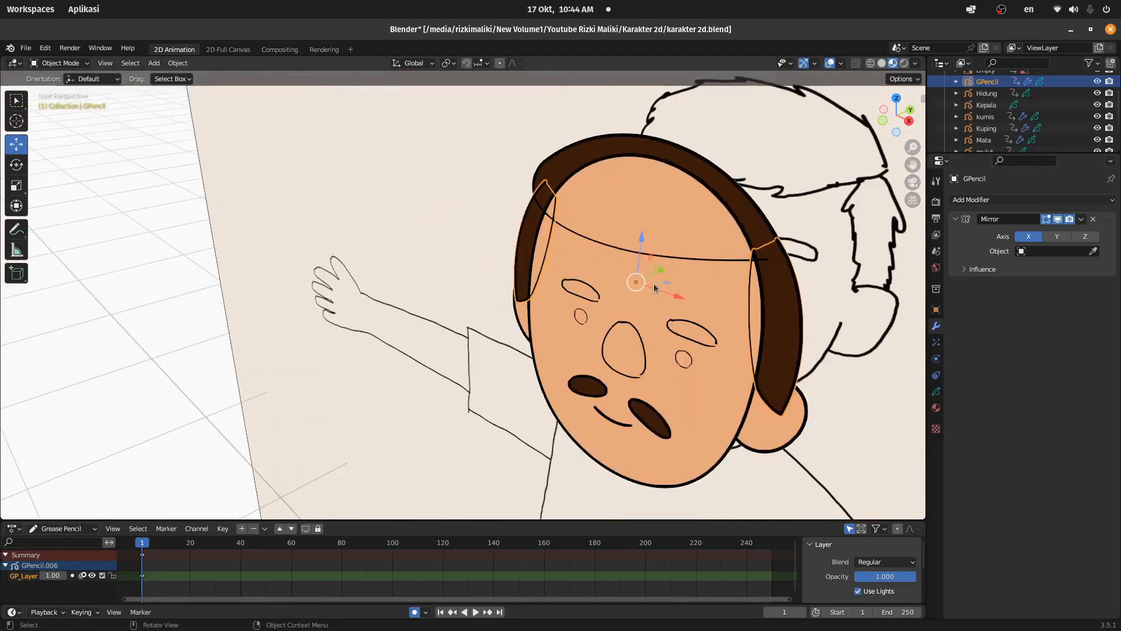
drag(661, 269, 667, 266)
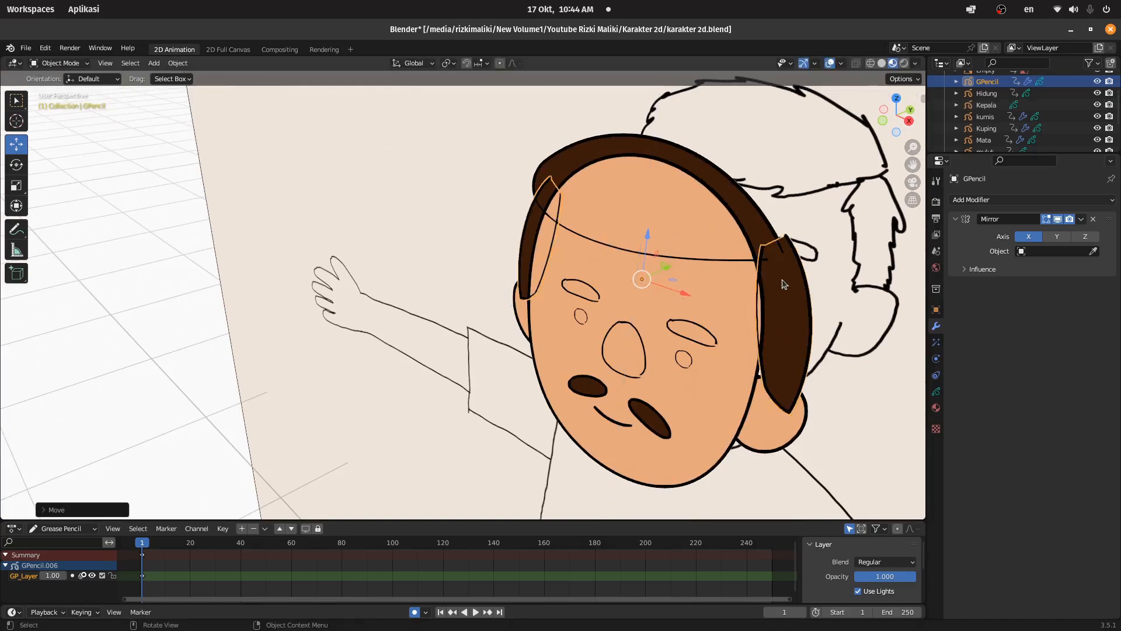
- Rename the side hair's Grease Pencil object as rambut samping
click(997, 84)
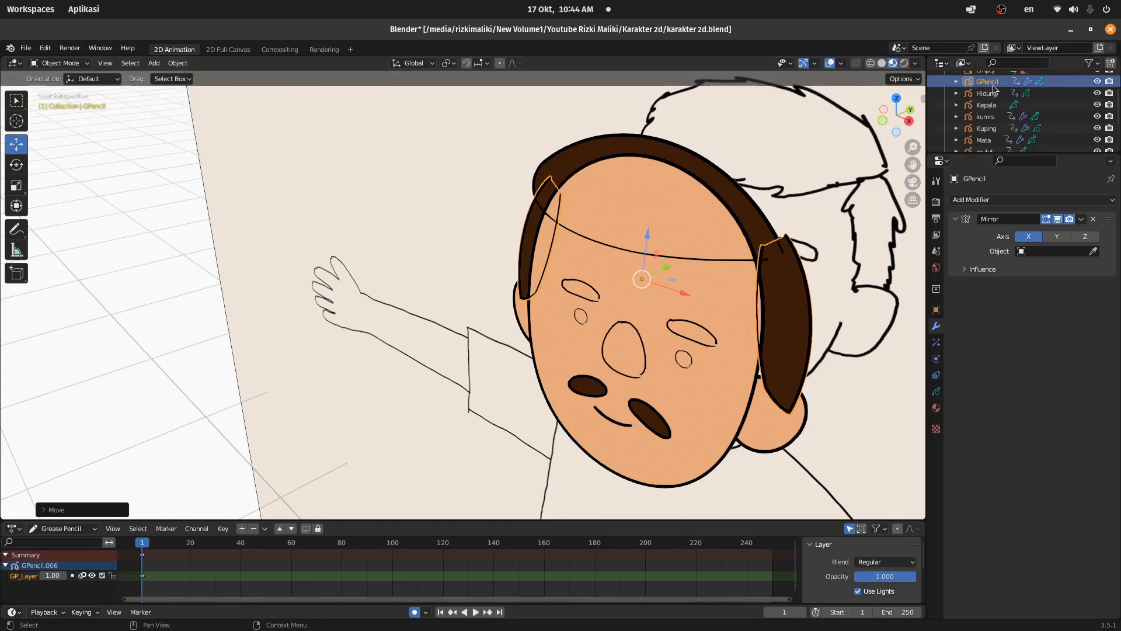
scroll(992, 104, up, 3)
key(F2)
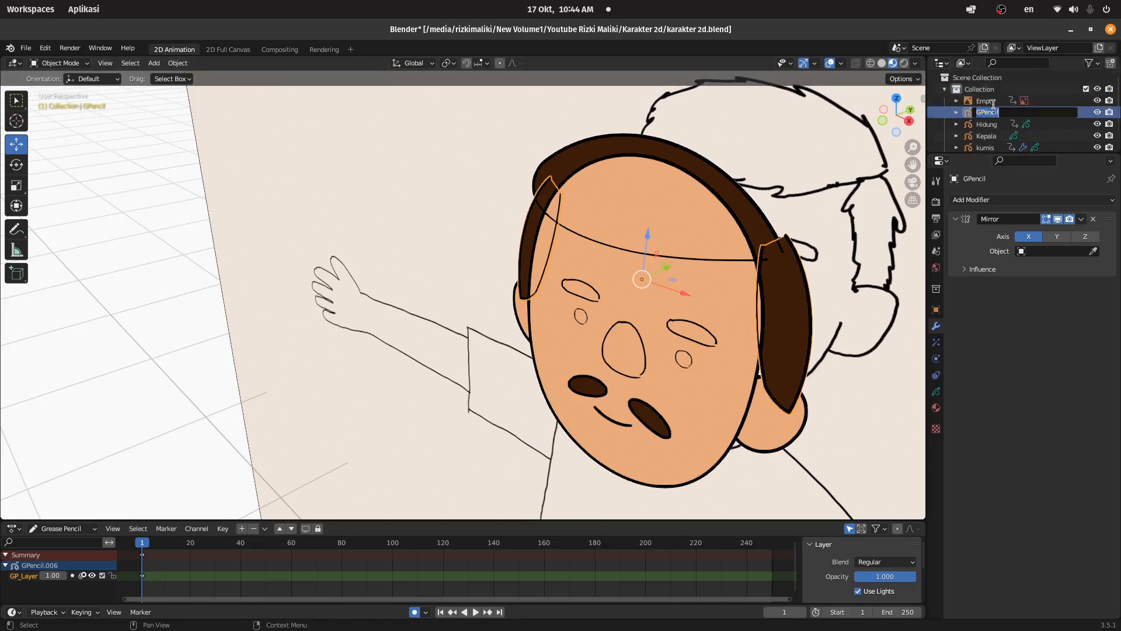
text(rambut samping)
key(Return)
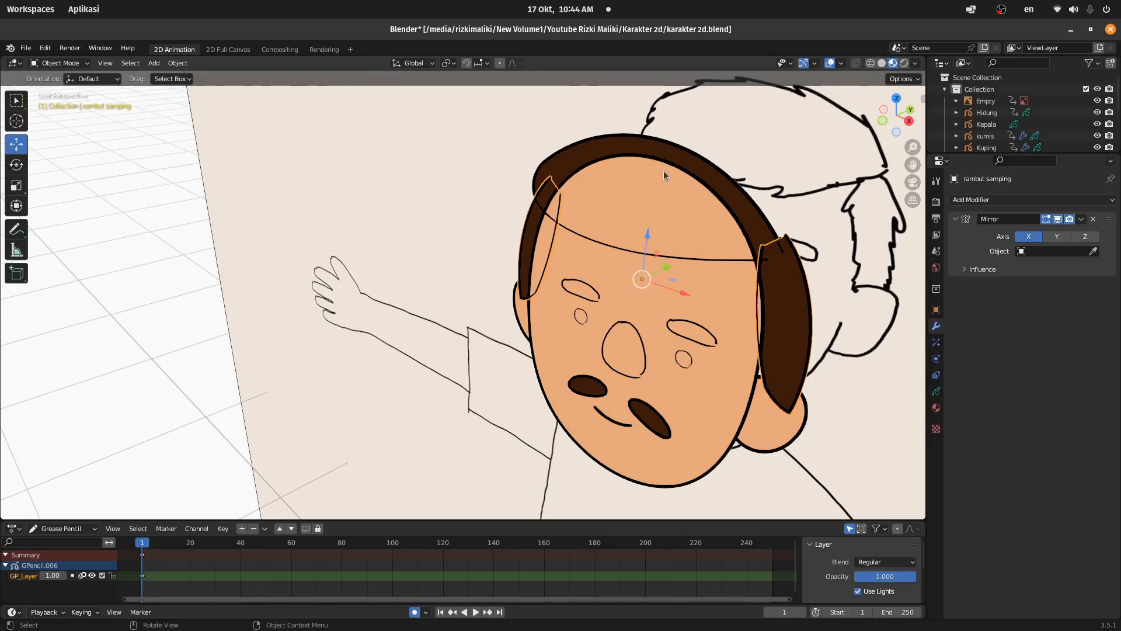
- Move the rambut atas top hair about 0.014 m forward along the Y axis, in front of the head, and save the file
click(664, 155)
drag(669, 213, 667, 225)
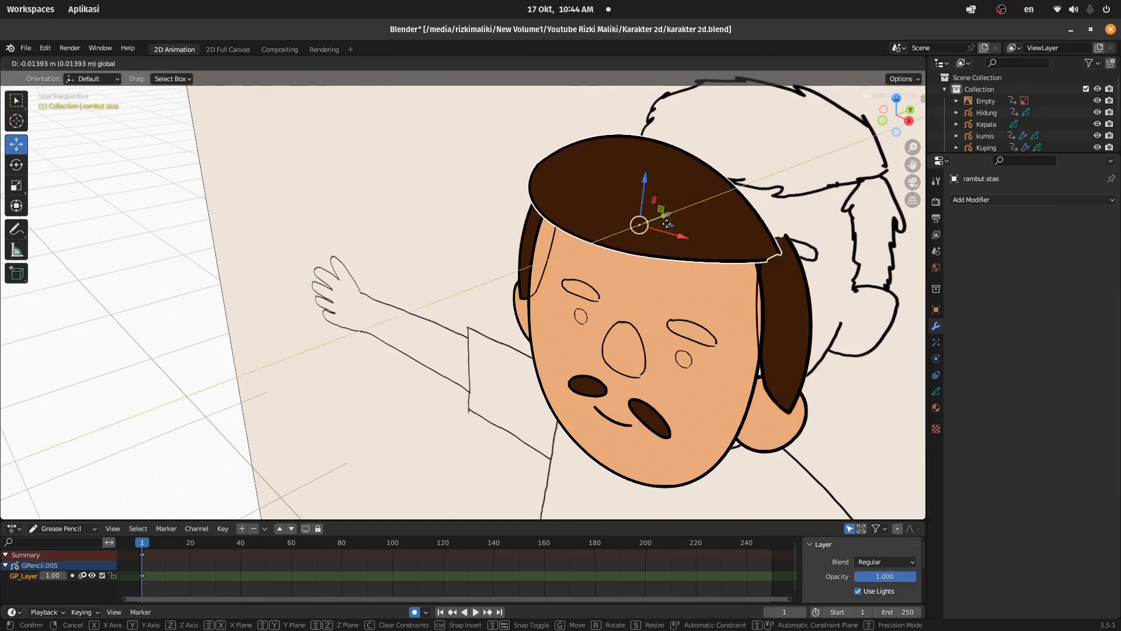
click(687, 386)
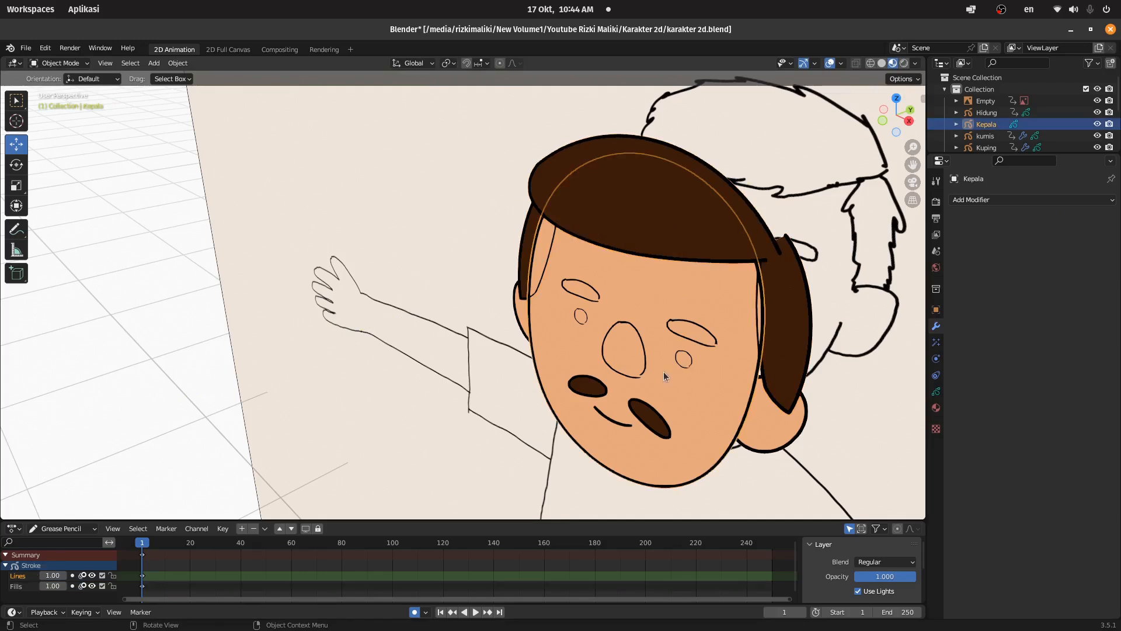
scroll(685, 359, up, 3)
scroll(685, 359, down, 3)
key(ctrl+s)
- Move the Mata object with the eyes and eyebrows slightly forward along the Y axis, in front of the face
click(706, 335)
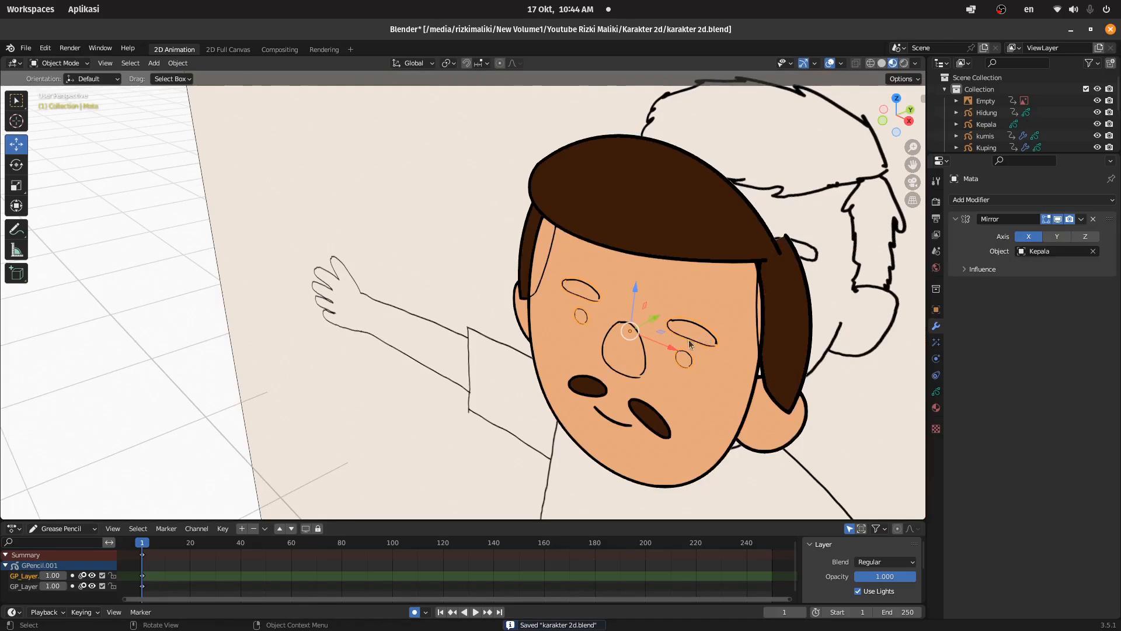
scroll(653, 335, up, 2)
scroll(660, 338, down, 2)
scroll(682, 325, up, 2)
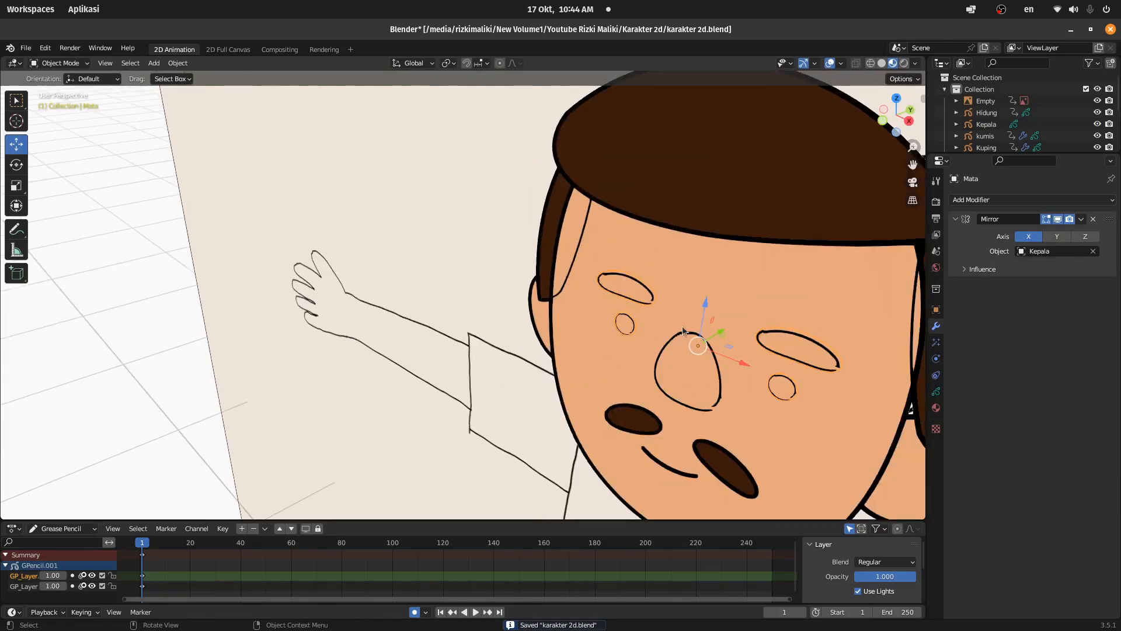
drag(719, 331, 704, 339)
key(ctrl+z)
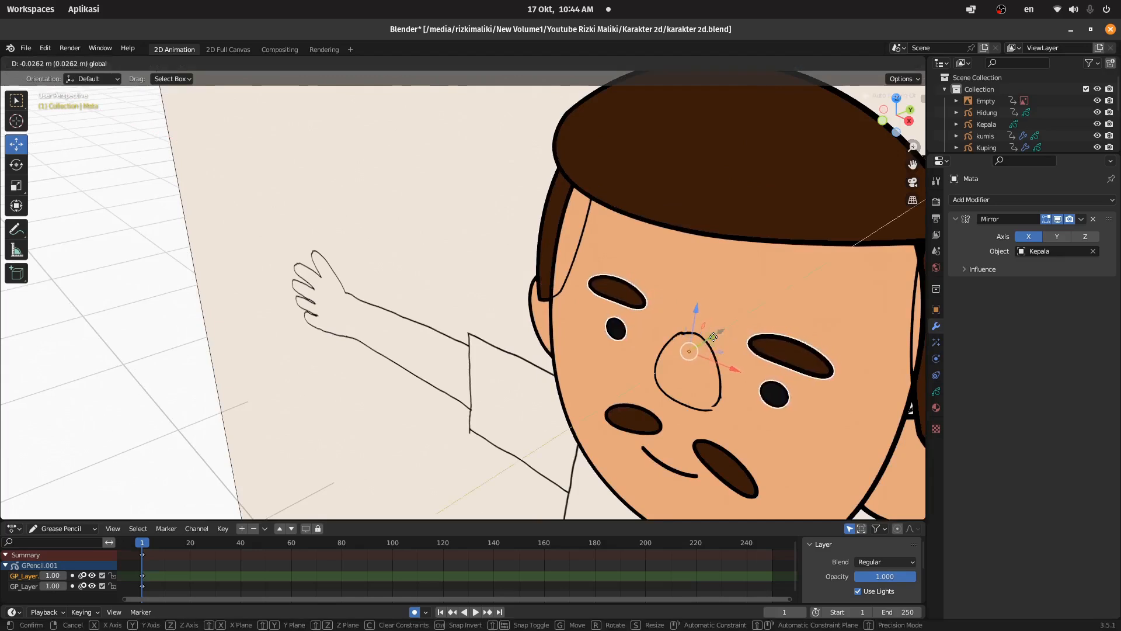
click(685, 390)
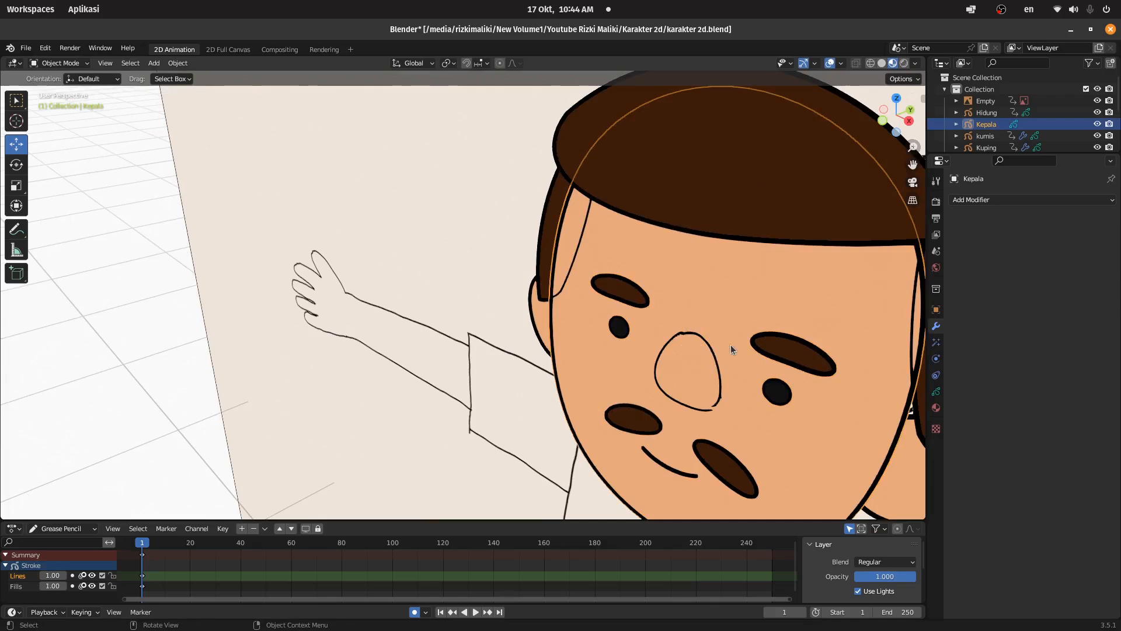
- Move the Hidung nose object slightly forward along the Y axis so its fill sits in front of the face
shift+middle_drag(742, 341, 600, 303)
scroll(600, 304, up, 3)
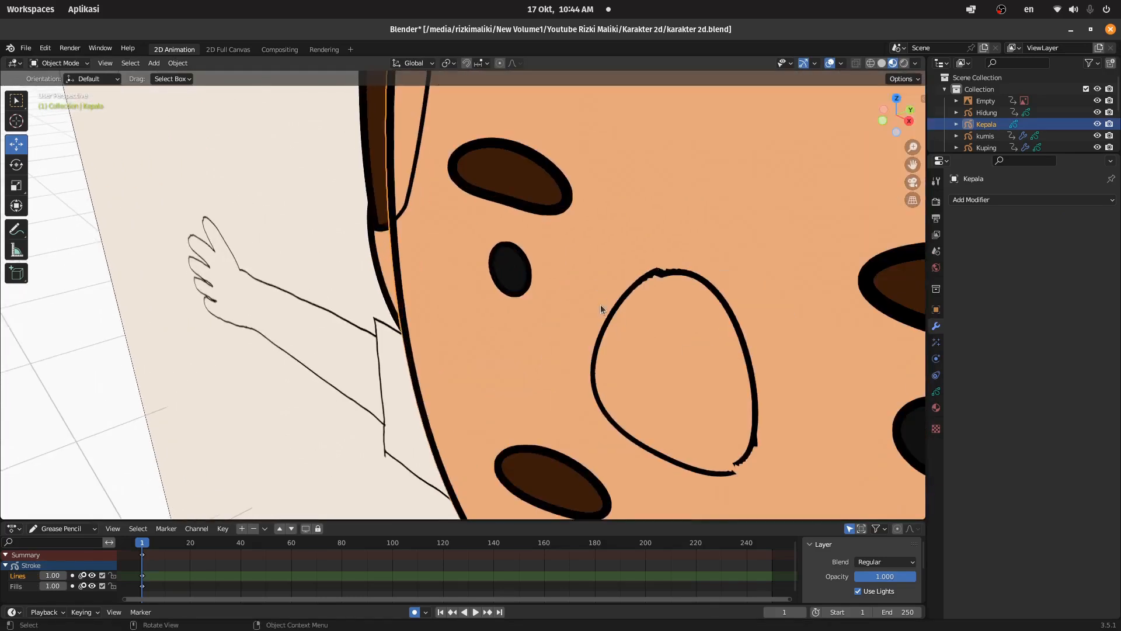
click(720, 303)
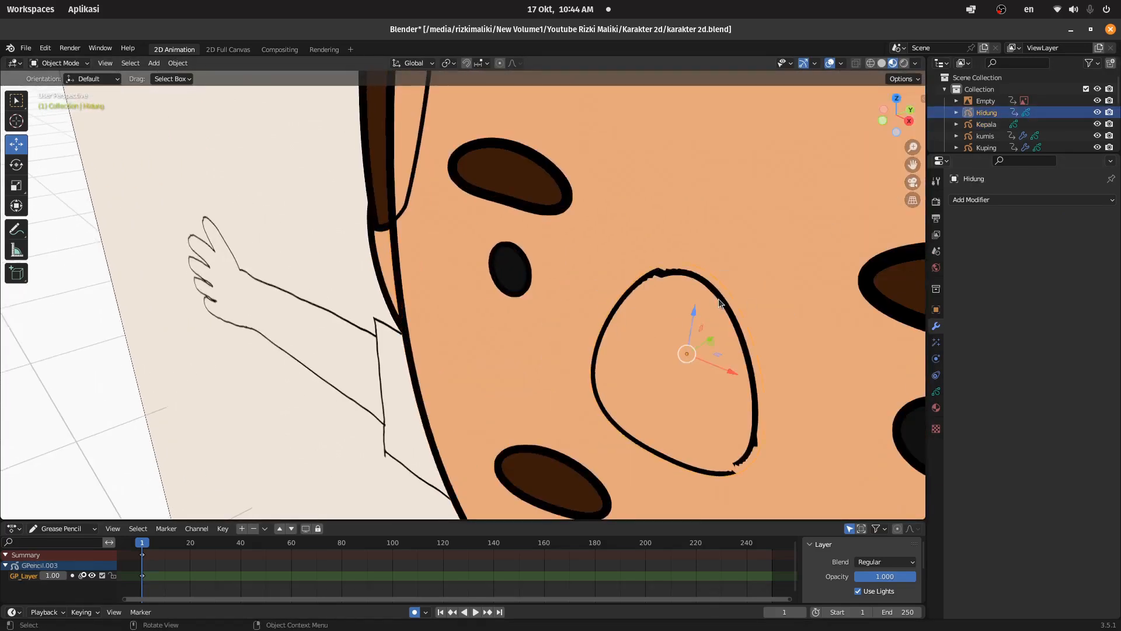
click(987, 101)
click(991, 113)
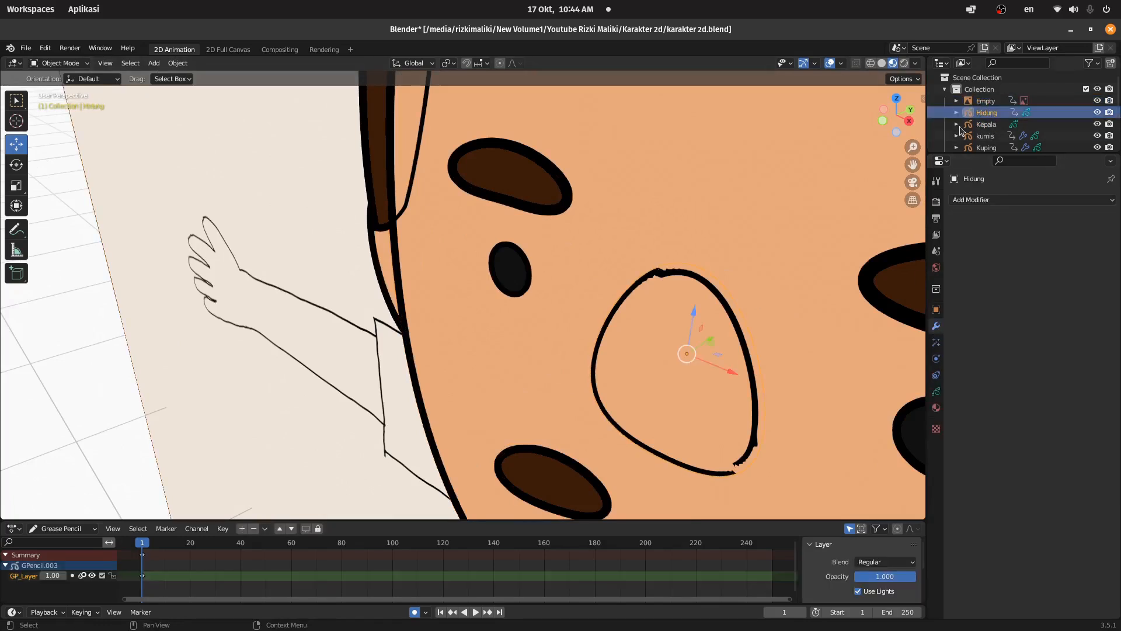
drag(708, 340, 662, 343)
key(ctrl+z)
scroll(752, 347, up, 1)
scroll(750, 342, down, 2)
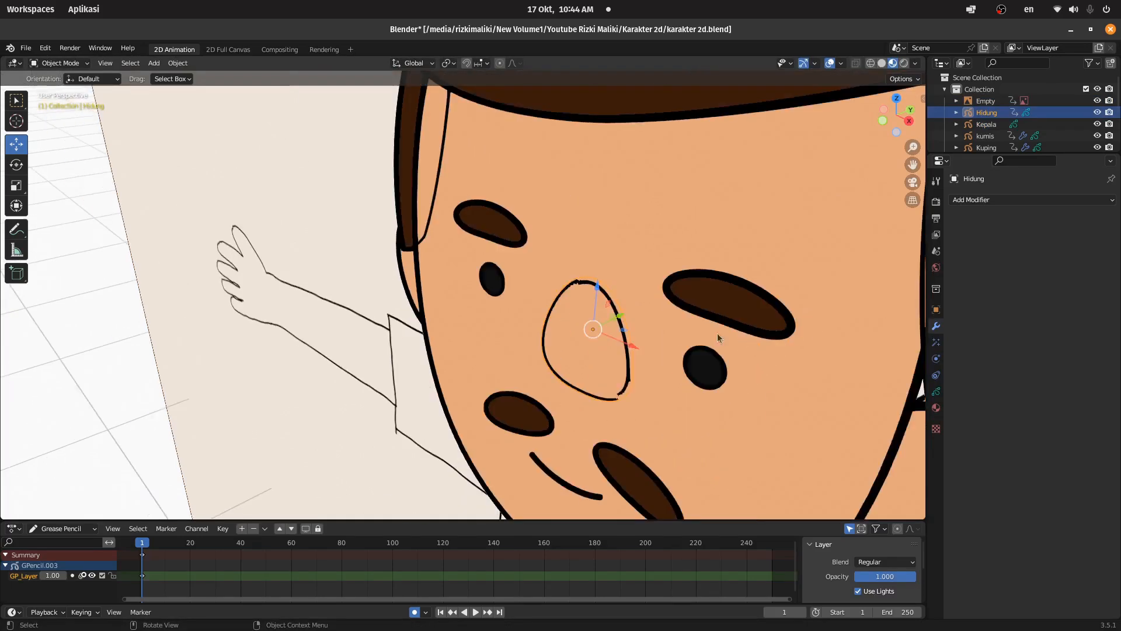
middle_drag(553, 290, 540, 287)
drag(521, 300, 521, 314)
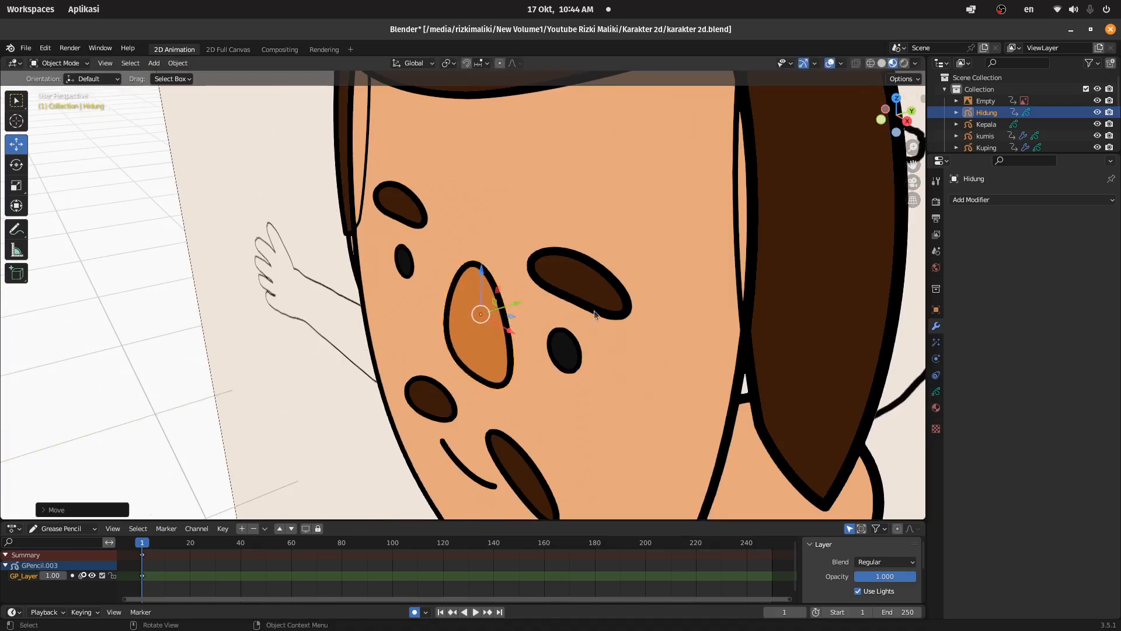
- From the camera view, set Kepala as the mirror object in the Mirror modifier of rambut samping
click(912, 182)
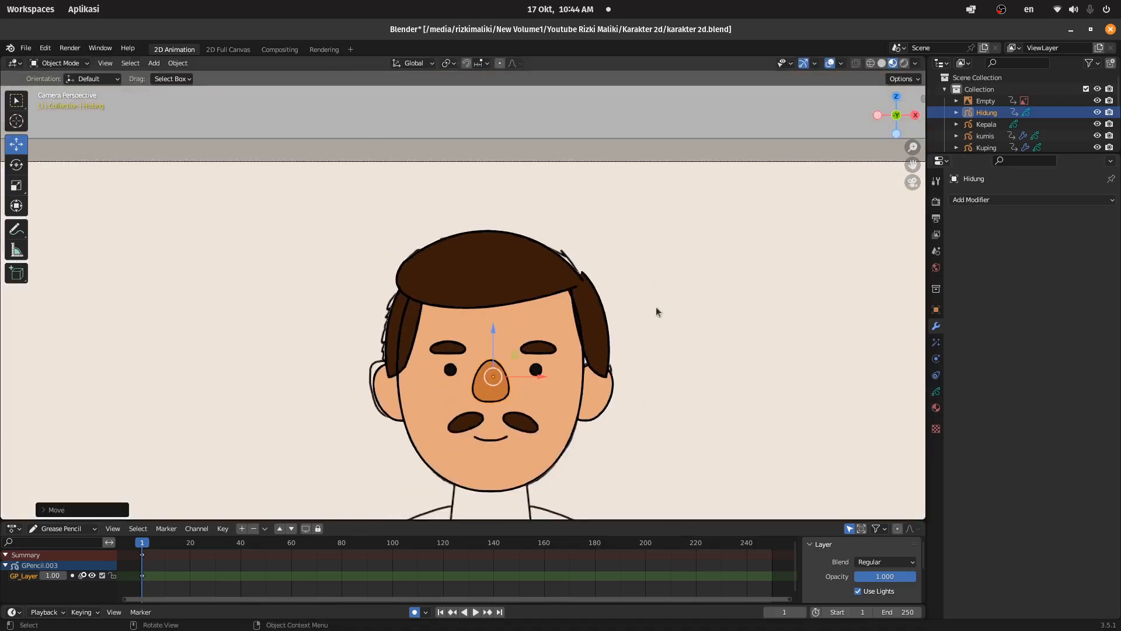
click(648, 290)
scroll(586, 366, up, 2)
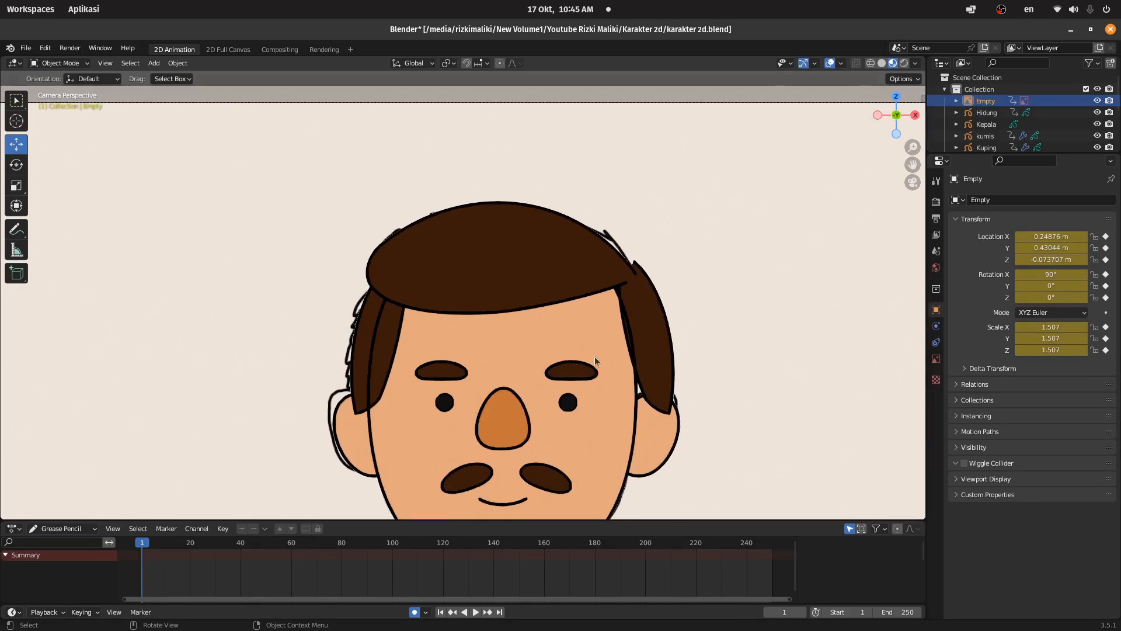
click(585, 366)
scroll(479, 342, down, 1)
scroll(482, 341, up, 2)
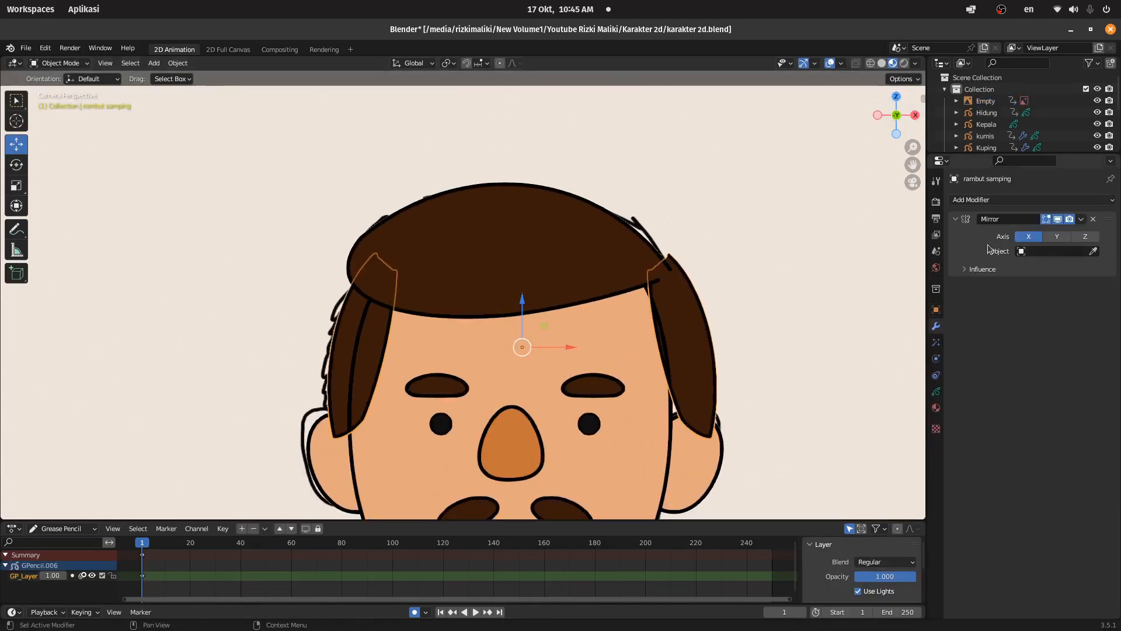
click(1084, 251)
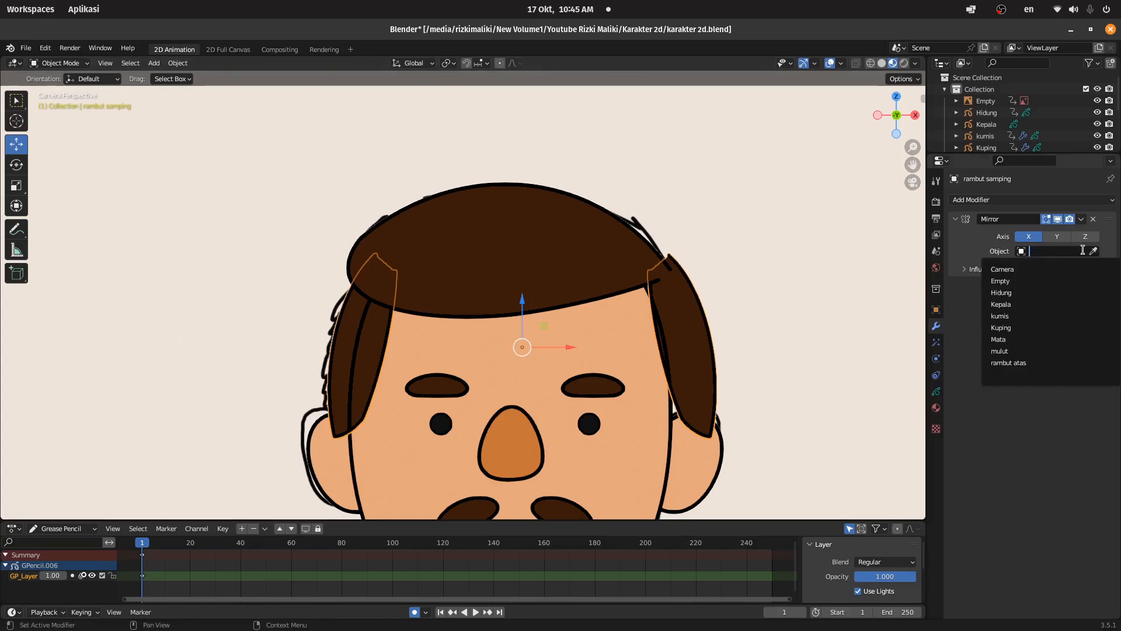
click(1010, 304)
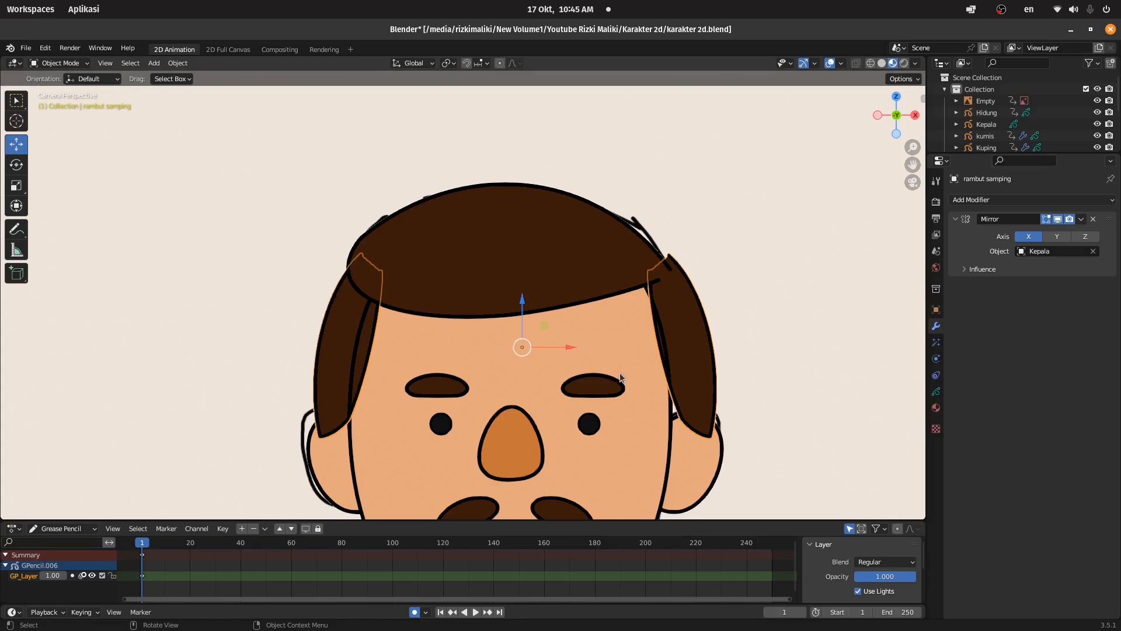
- Shift the side hair about 0.017 m along negative X and 0.009 m down, and push it back along Y behind the head and ears
key(g)
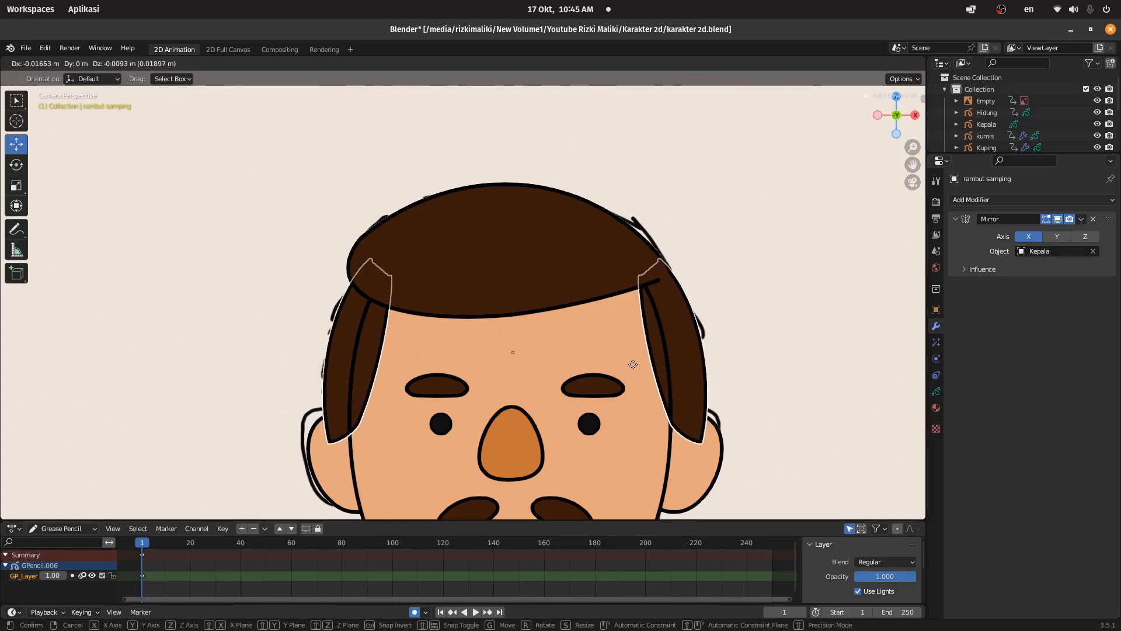
click(635, 367)
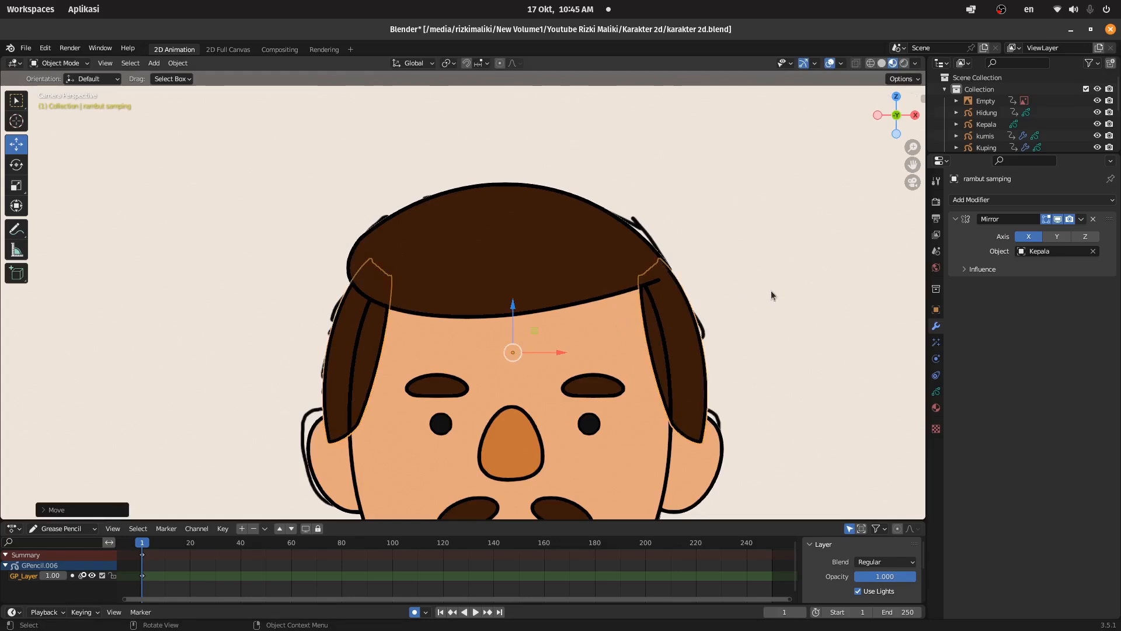
drag(896, 115, 490, 191)
scroll(512, 201, up, 5)
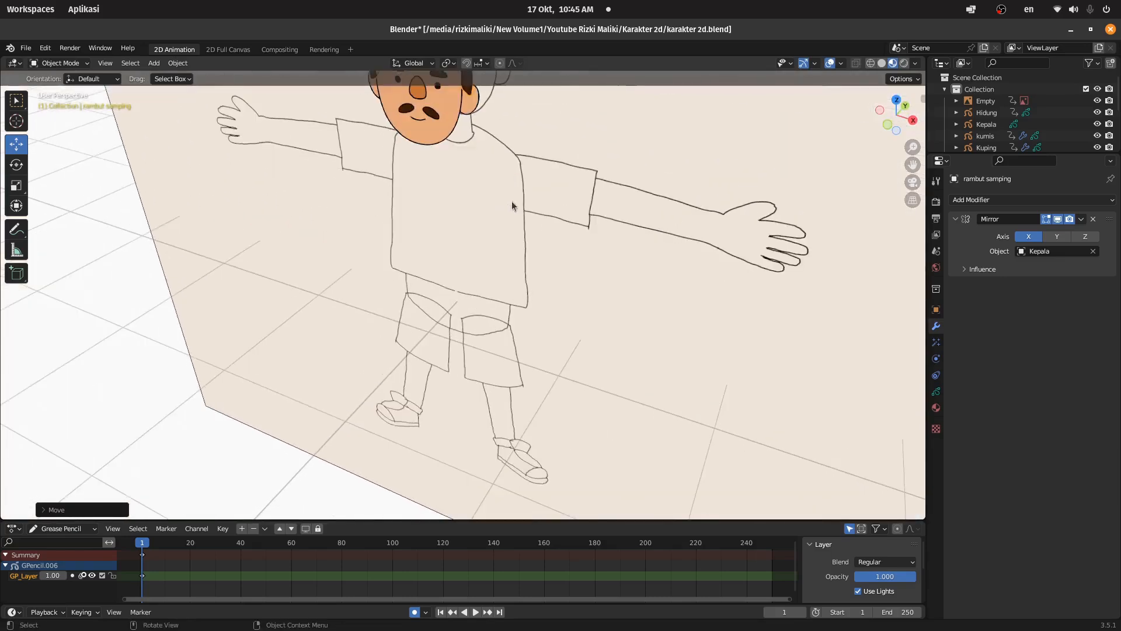
scroll(556, 264, up, 2)
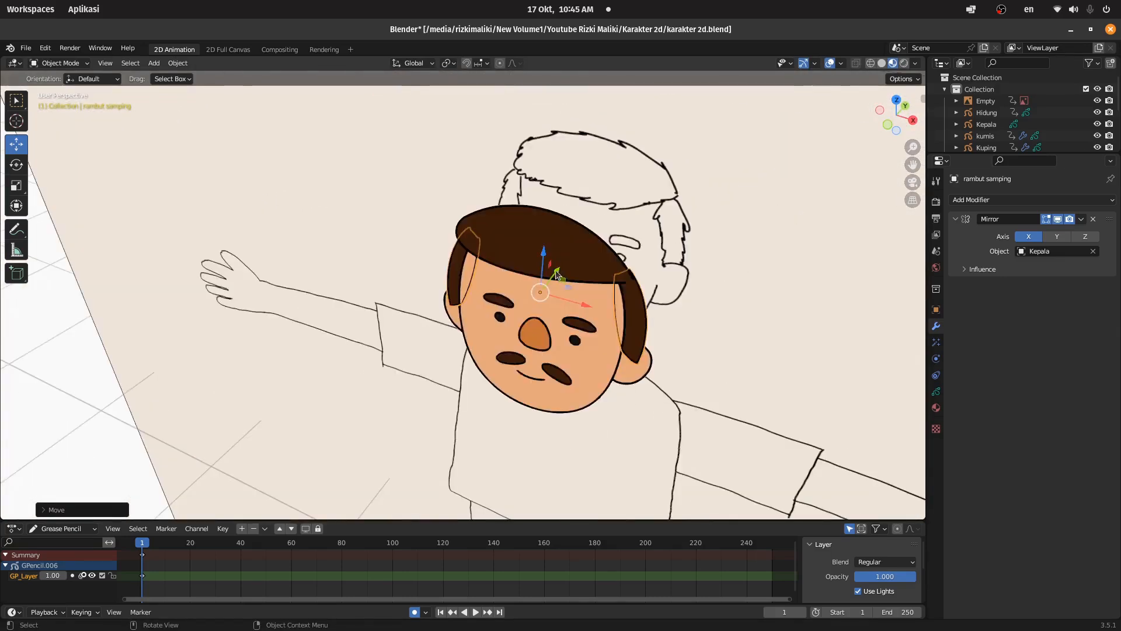
drag(563, 272, 568, 261)
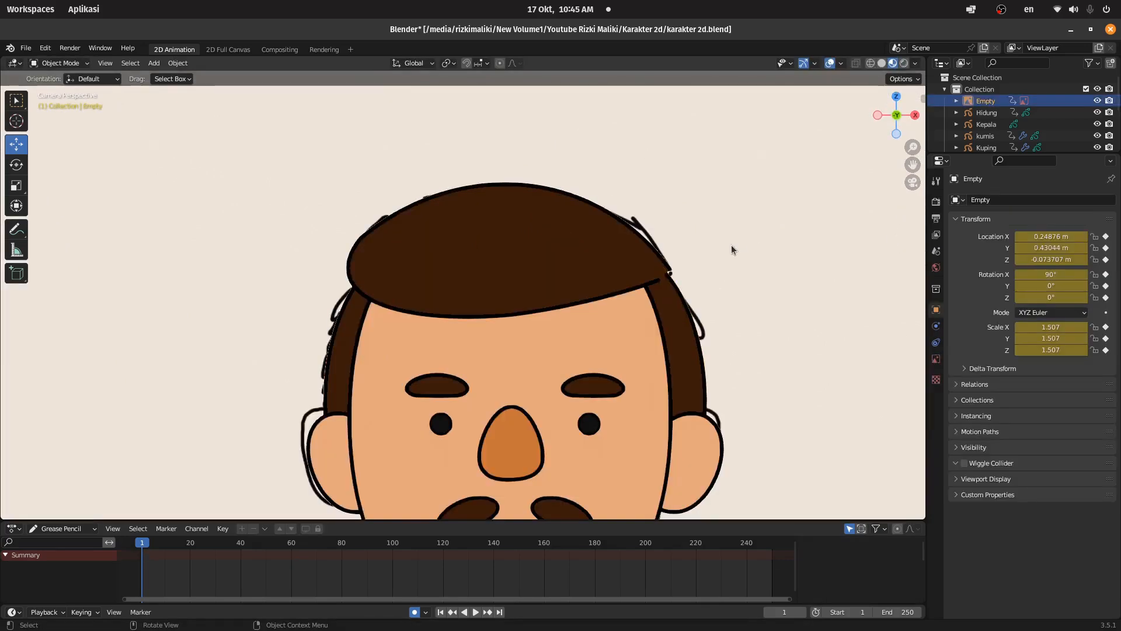
- Check the whole head from the camera view, clear the selection, and save the file
scroll(732, 250, down, 3)
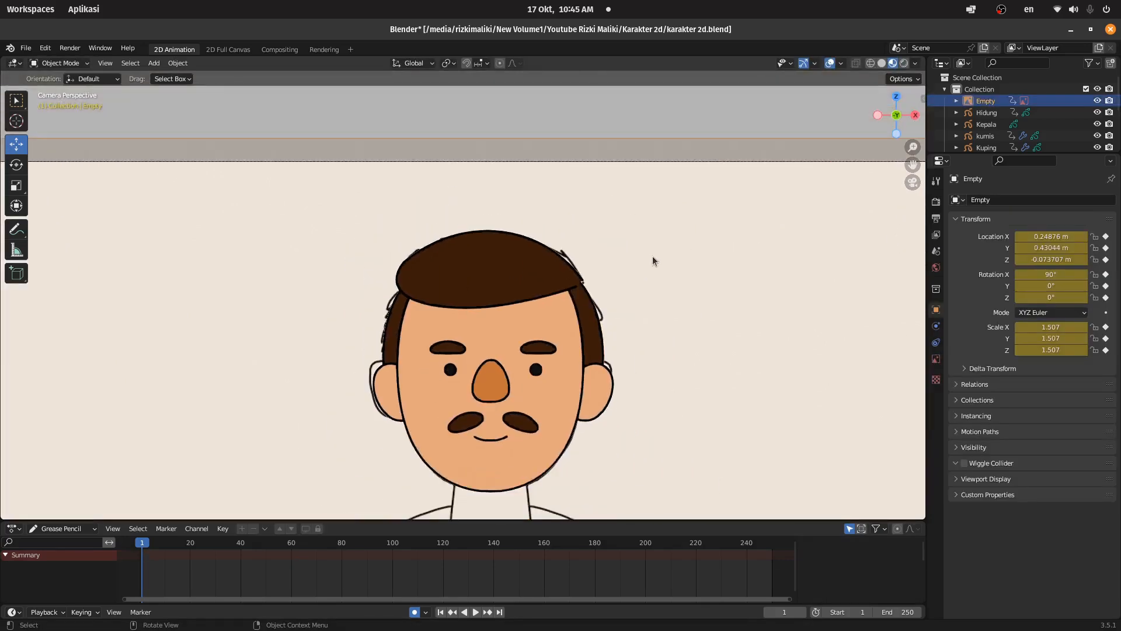
scroll(570, 333, up, 1)
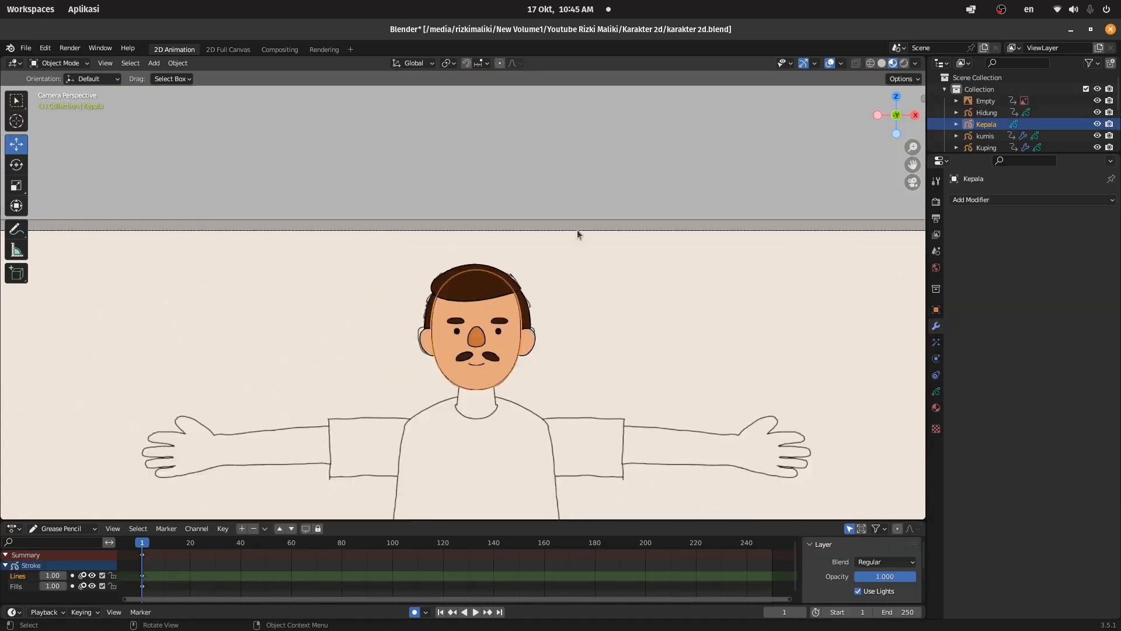
click(576, 181)
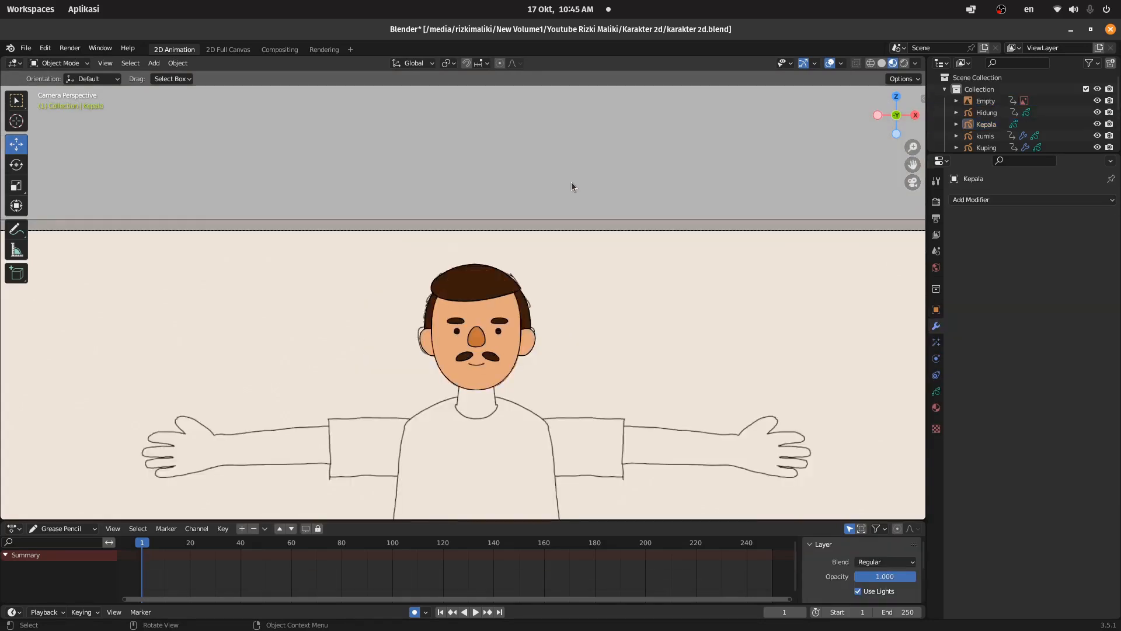
key(ctrl+s)
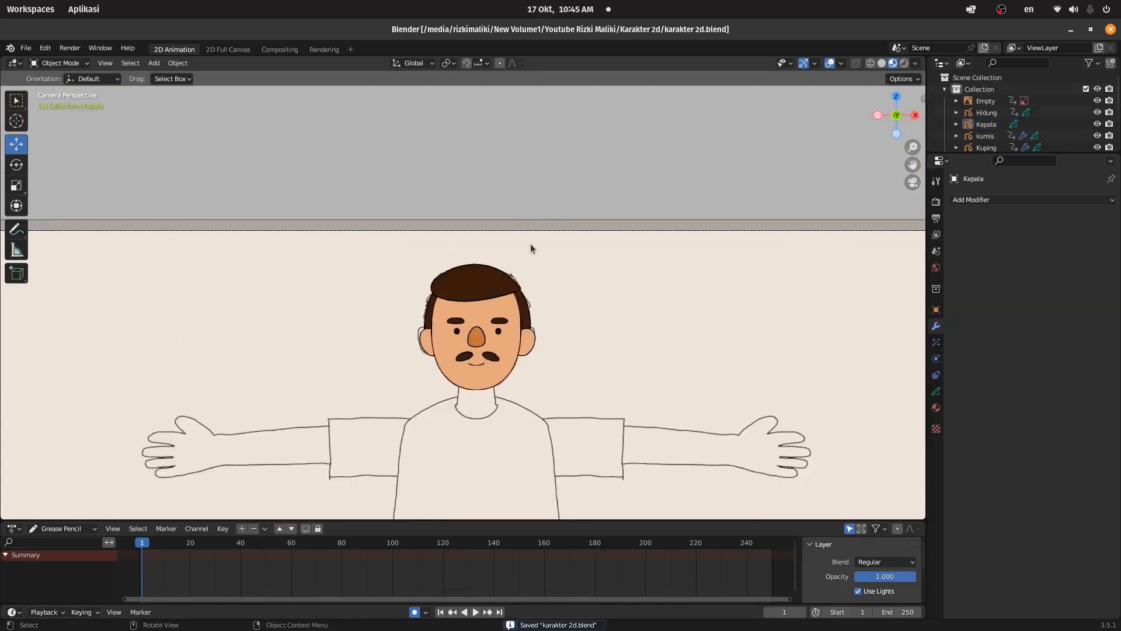
scroll(559, 256, down, 1)
shift+middle_drag(710, 461, 766, 278)
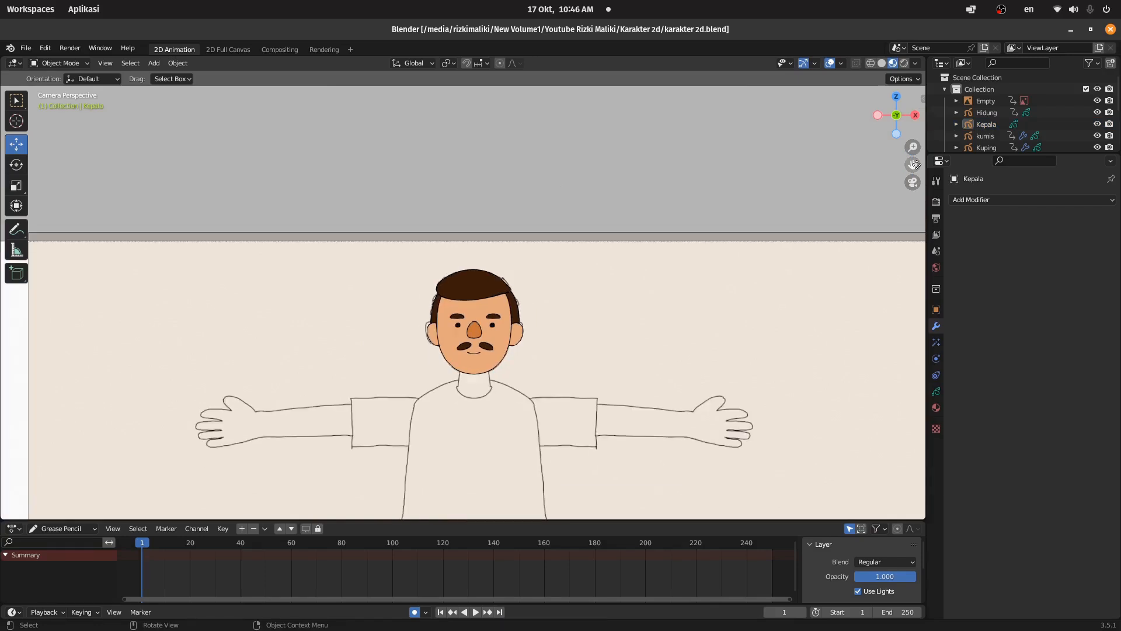
key(ctrl+s)
- Add a new blank Grease Pencil object for tracing the neck
scroll(545, 198, up, 2)
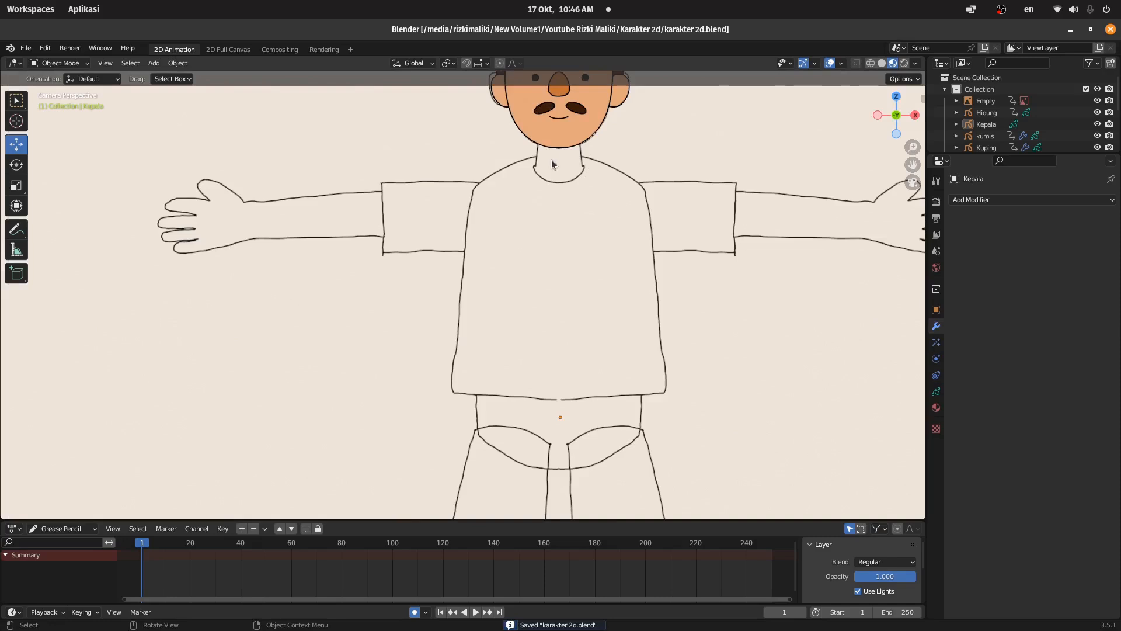
scroll(679, 131, up, 2)
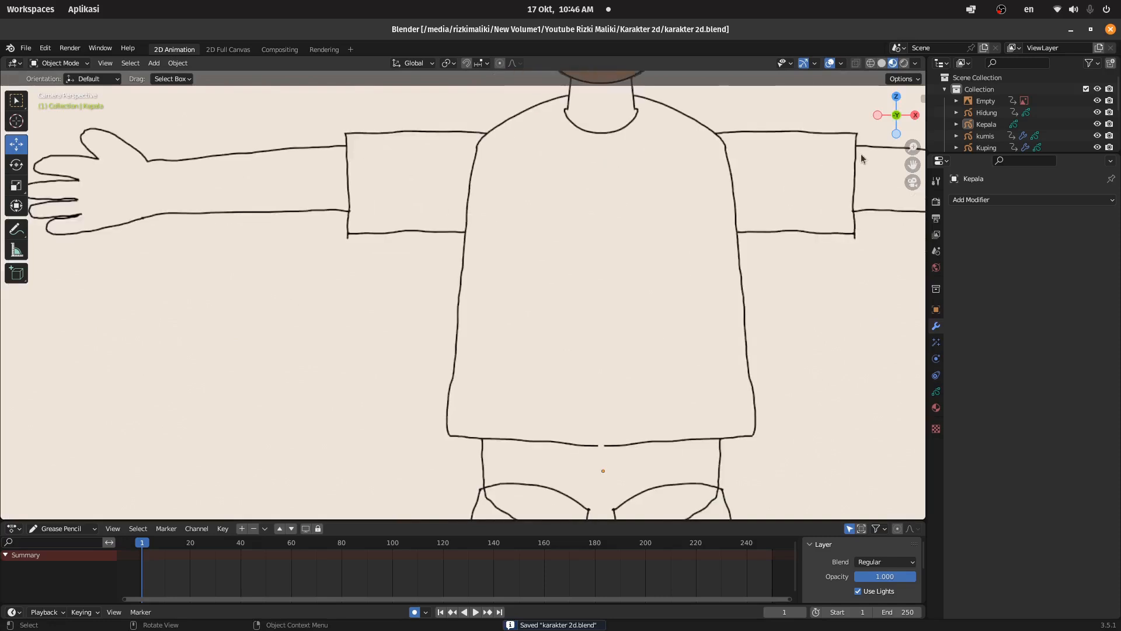
drag(912, 163, 826, 337)
scroll(450, 215, up, 2)
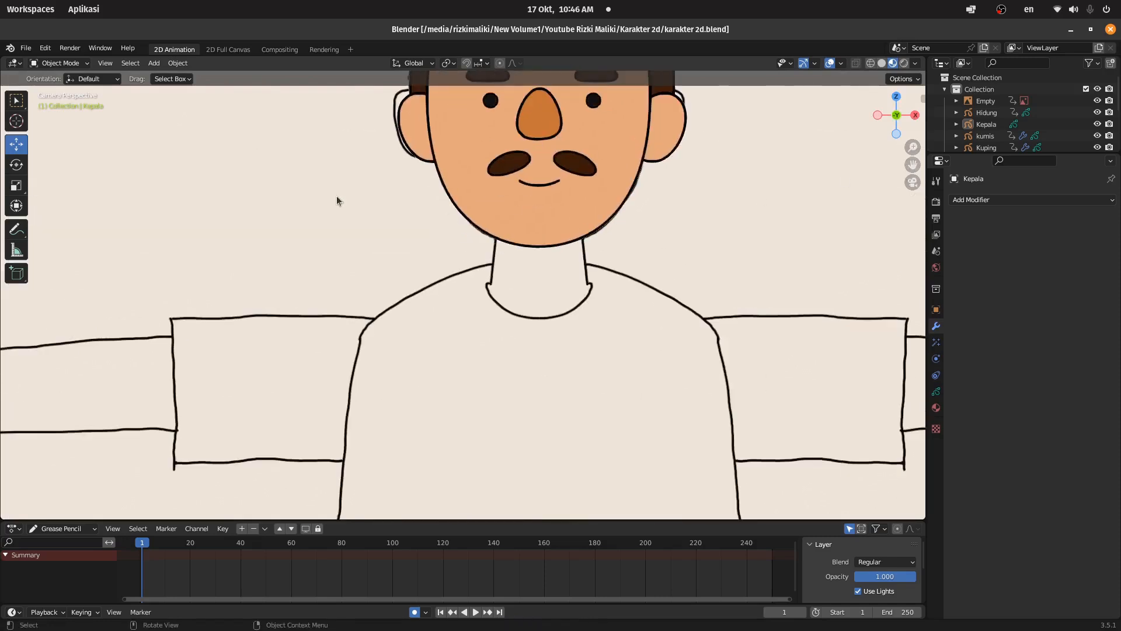
scroll(542, 252, up, 2)
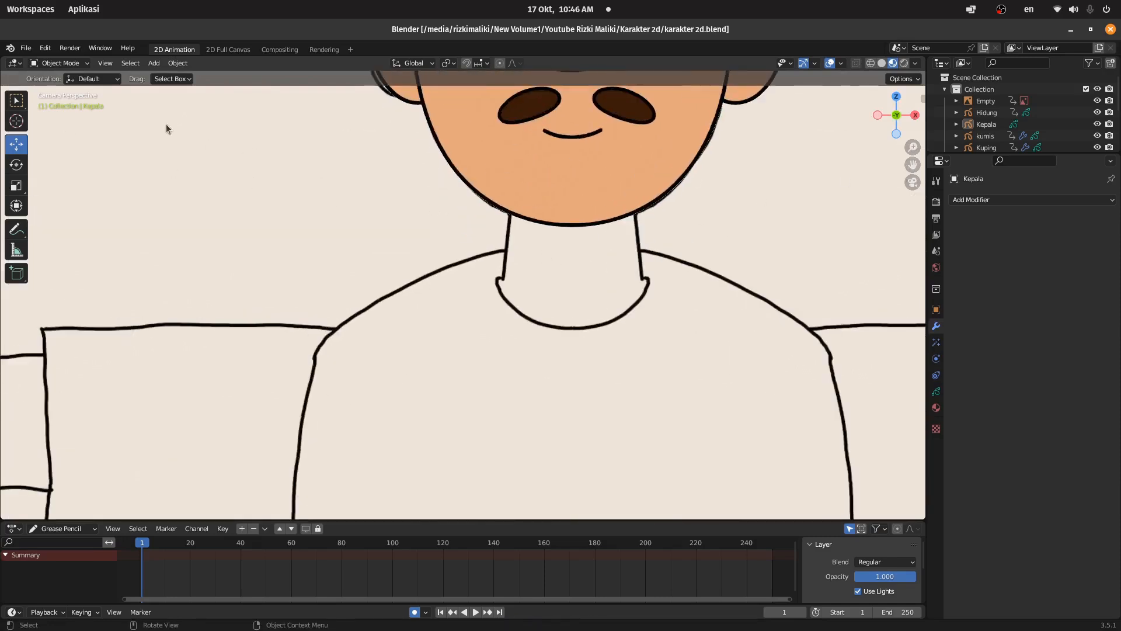
click(154, 63)
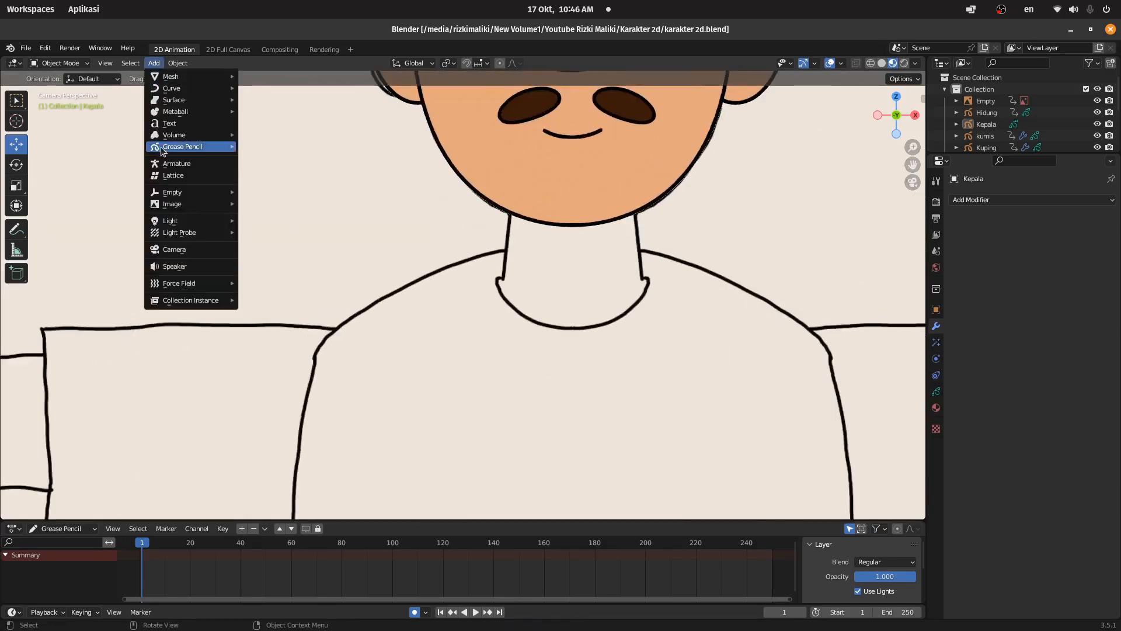
mouse_move(199, 147)
click(261, 151)
key(Home)
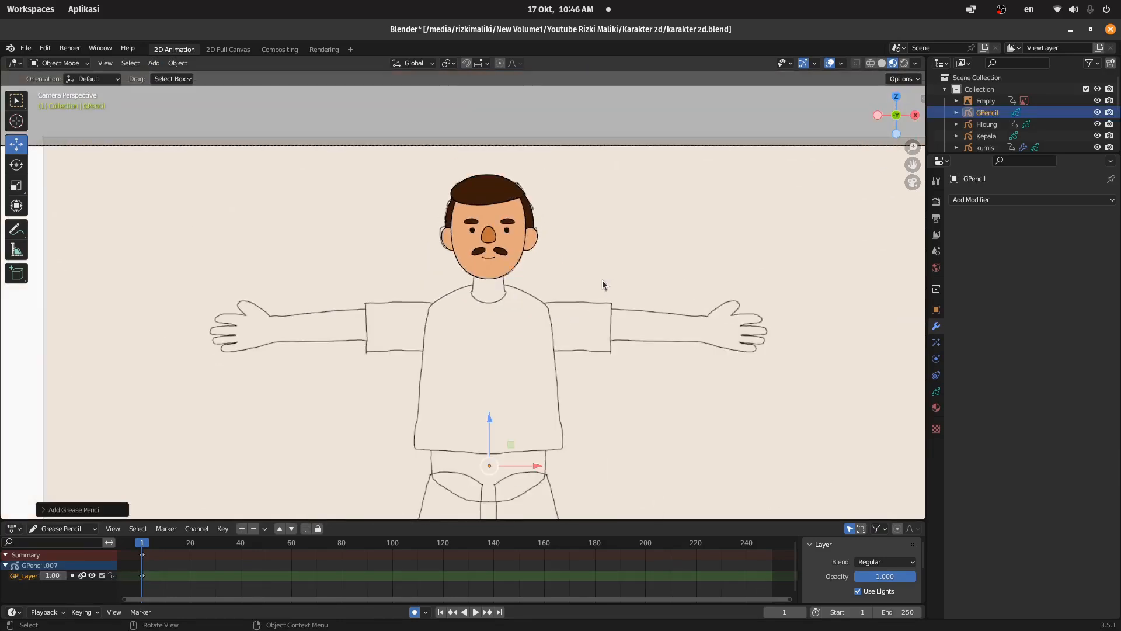
- Move the new Grease Pencil object straight up to the sketched neck
drag(488, 414, 497, 248)
scroll(496, 248, up, 8)
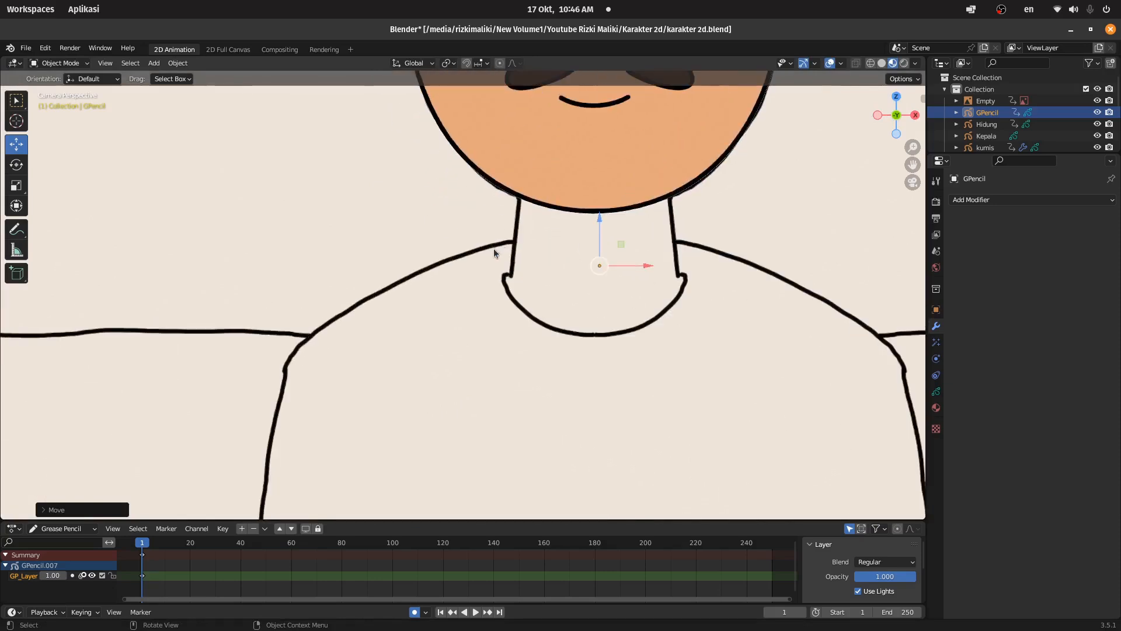
drag(913, 164, 784, 217)
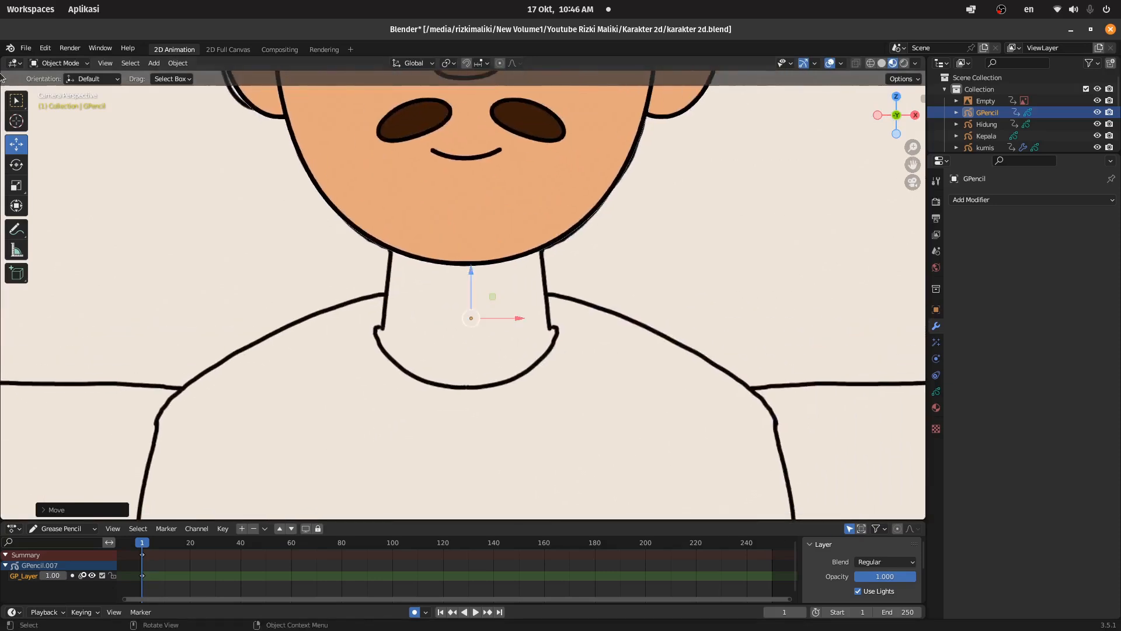
- Assign the Kulit material to the new object and draw a filled circle in Draw Mode beside the character's face and neck
click(58, 63)
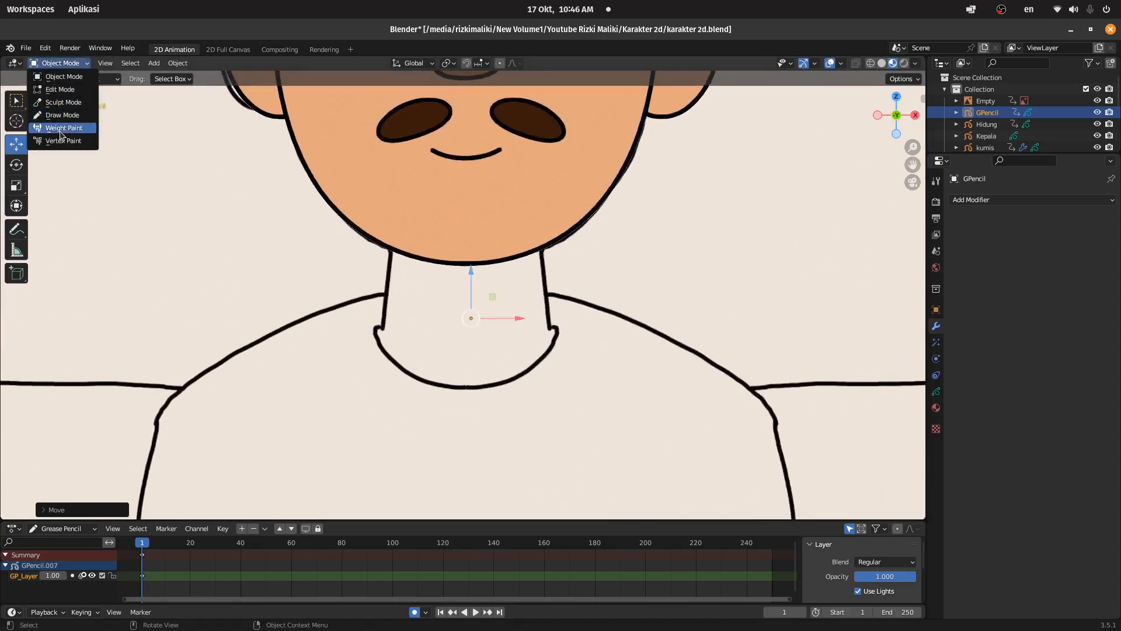
click(60, 113)
scroll(367, 255, up, 1)
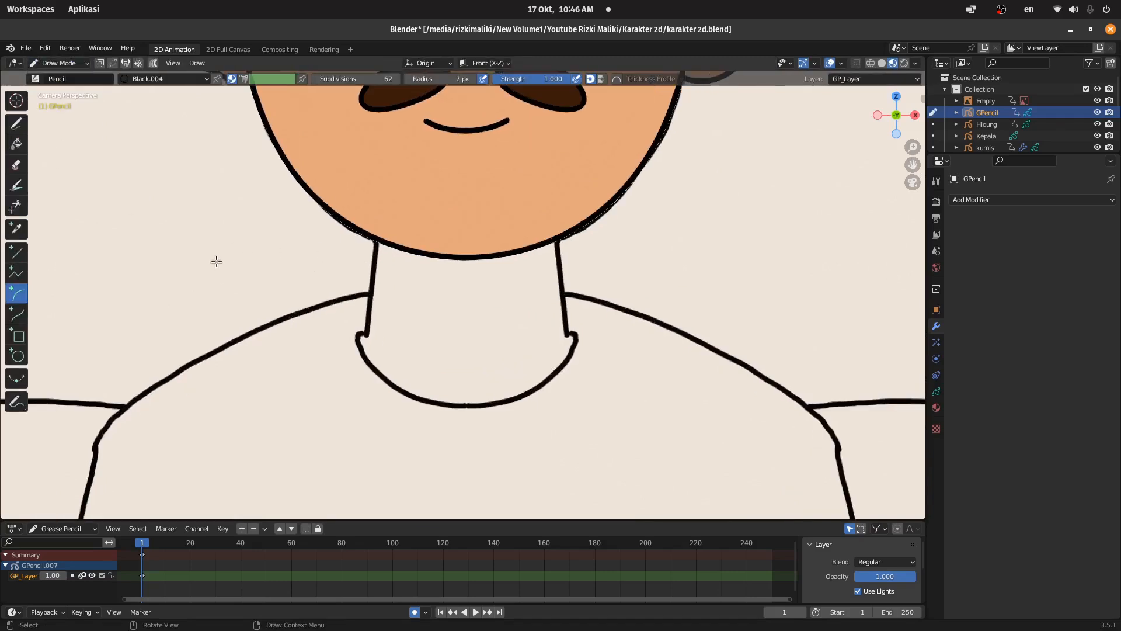
click(17, 356)
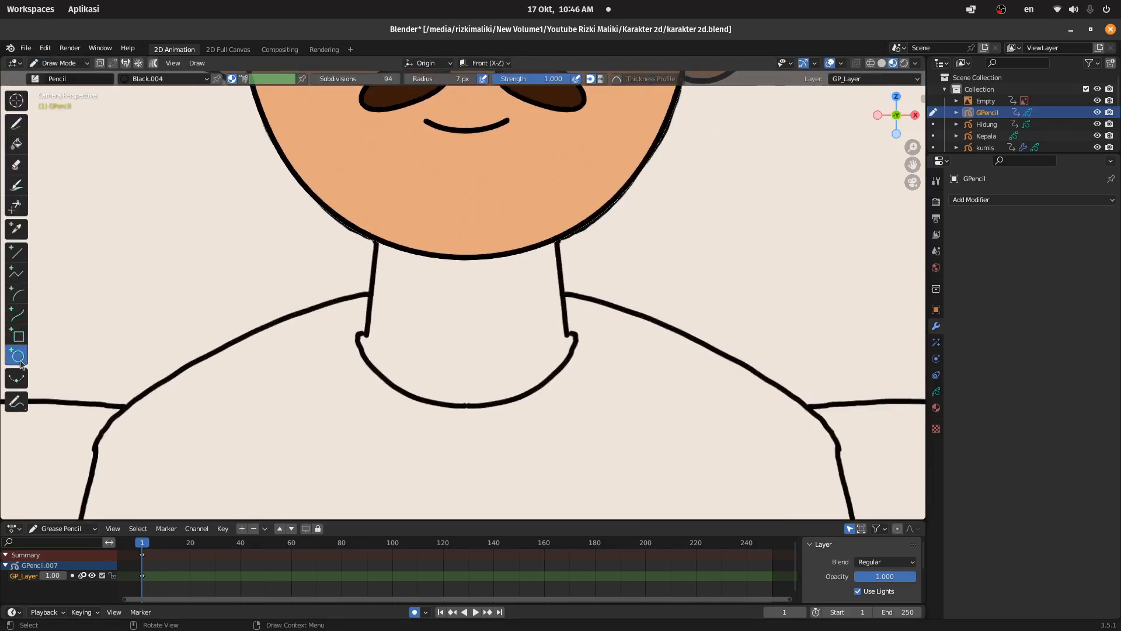
scroll(260, 306, down, 4)
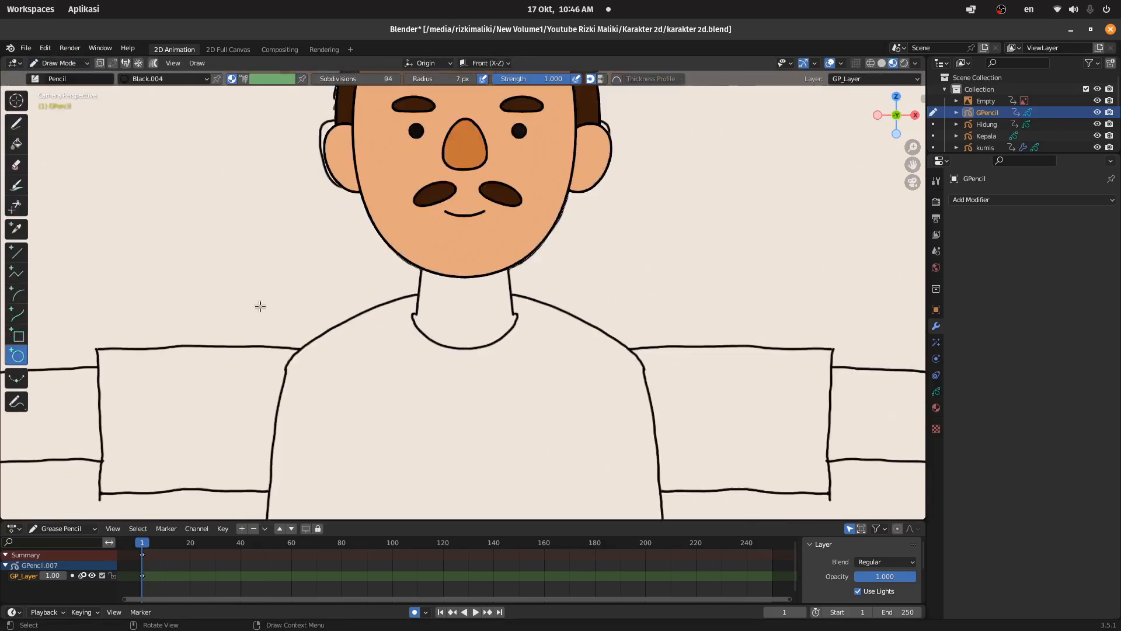
click(937, 408)
click(958, 296)
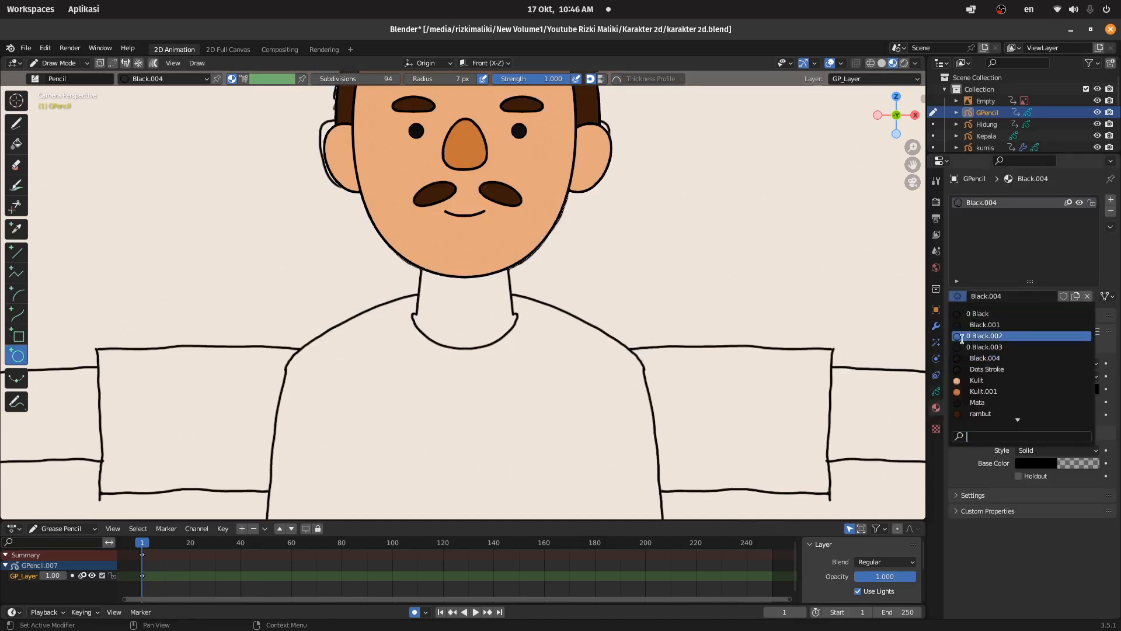
click(978, 381)
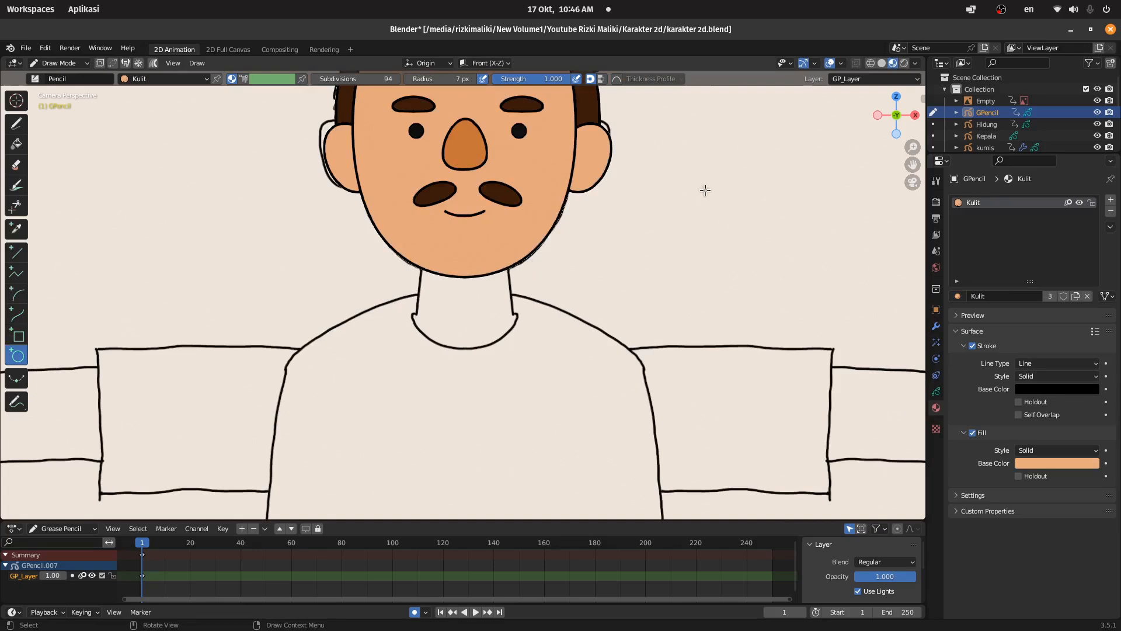
drag(684, 208, 819, 297)
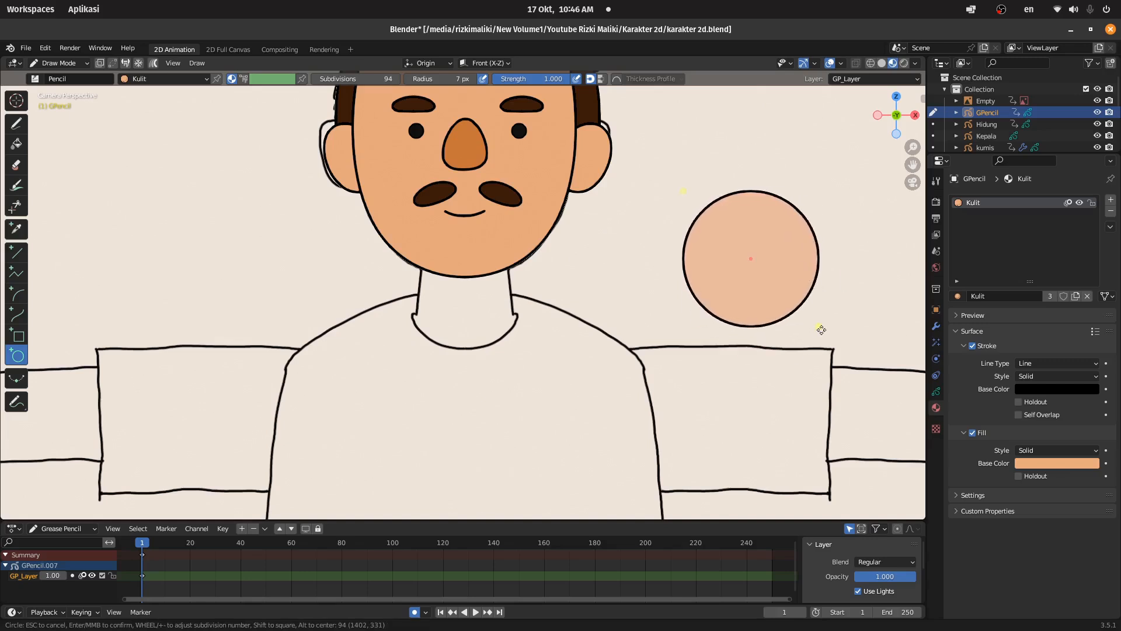
key(Return)
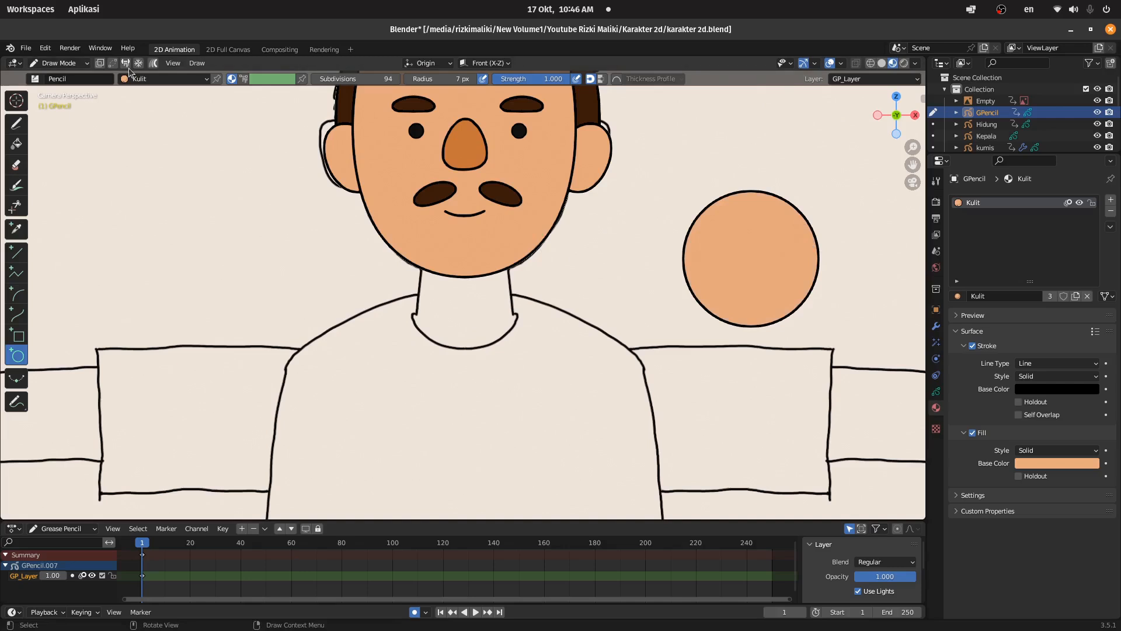
- In Edit Mode with proportional editing off, move the circle's lower half down along Z to stretch it into a capsule
click(59, 63)
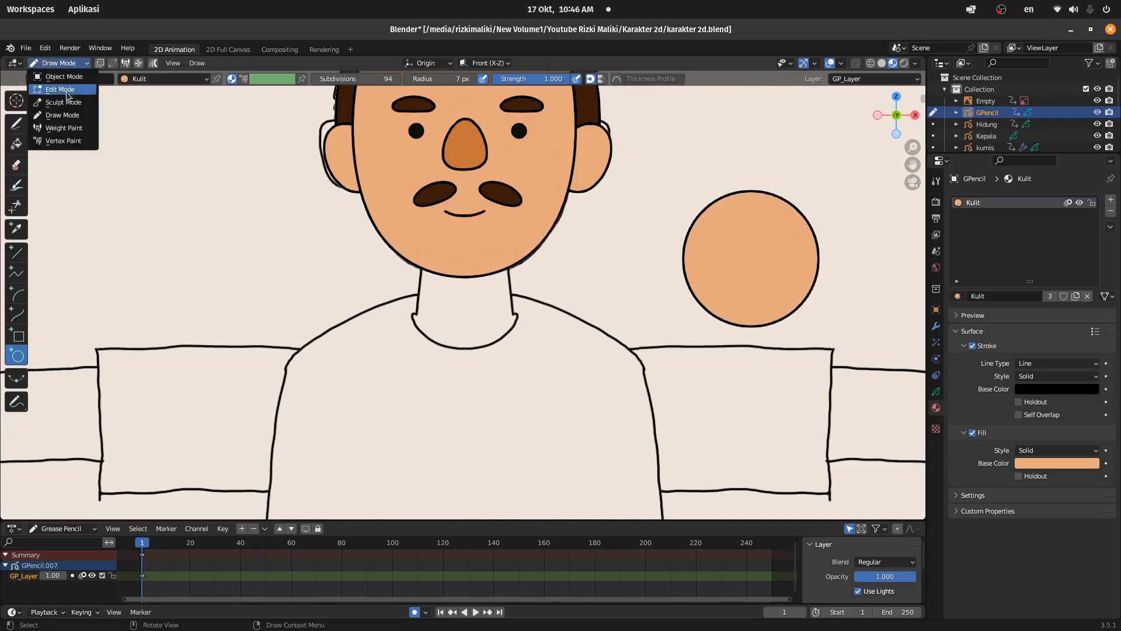
click(66, 96)
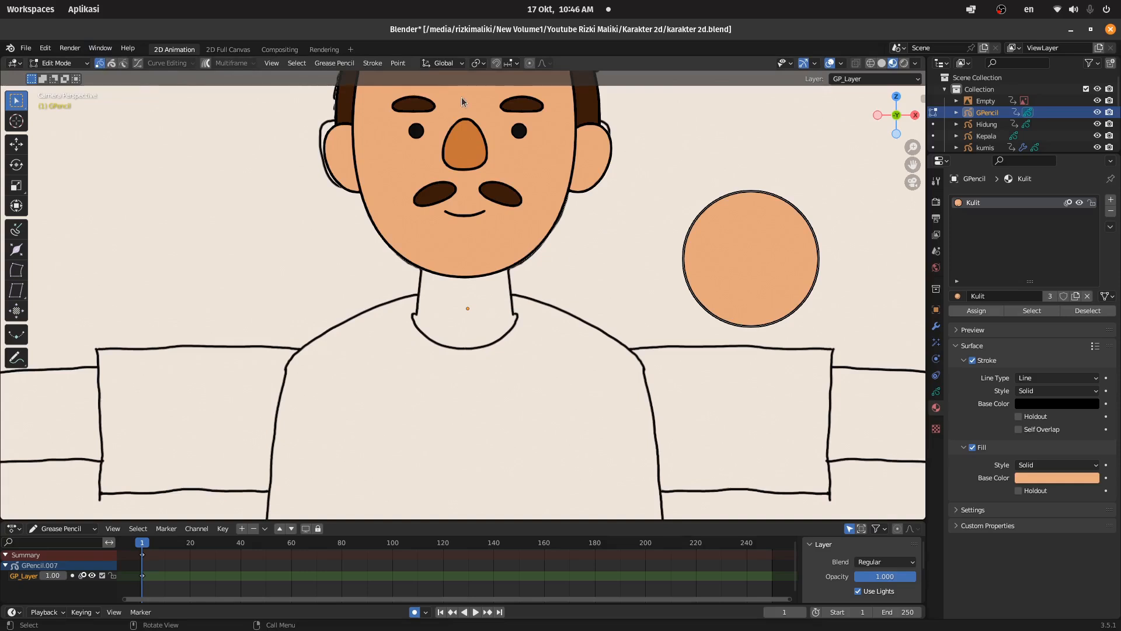
click(527, 63)
drag(836, 270, 637, 367)
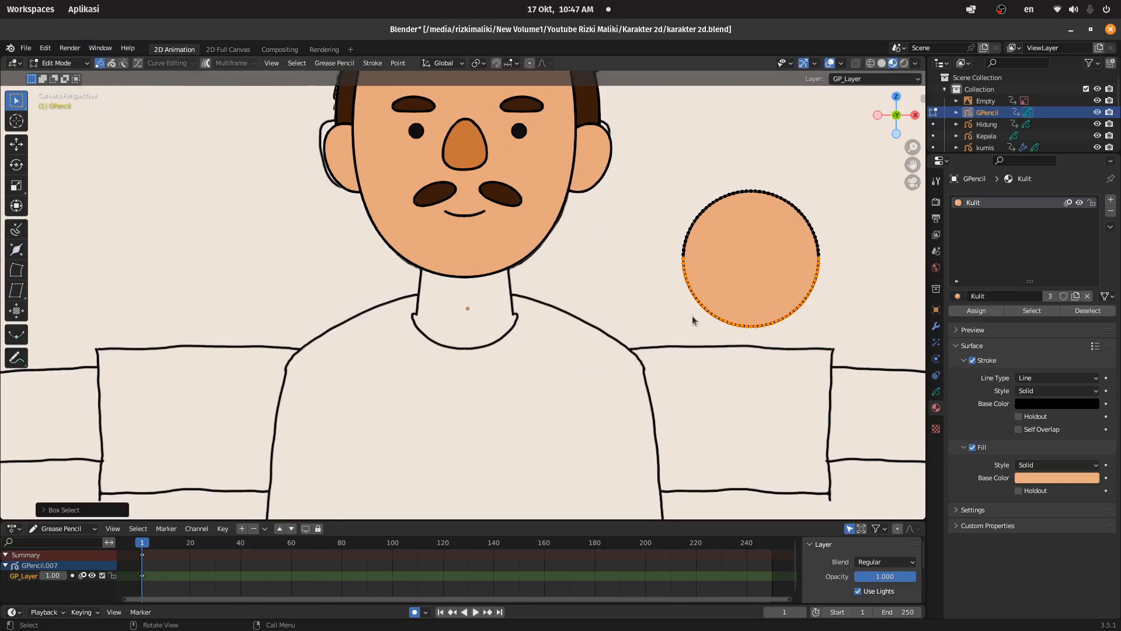
key(g)
click(707, 354)
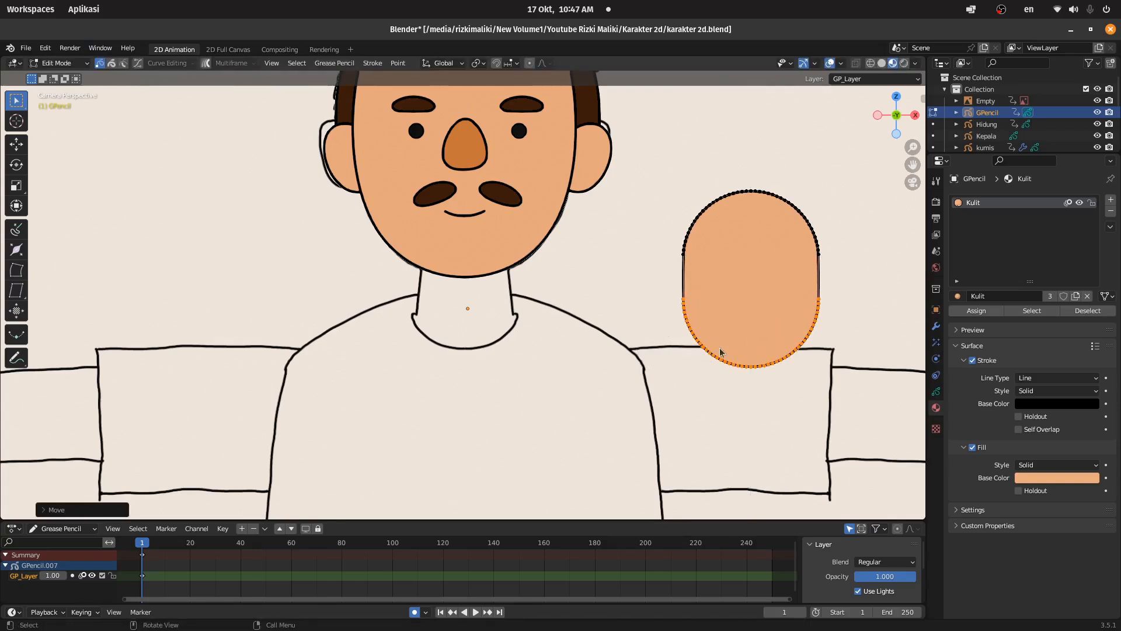
key(g)
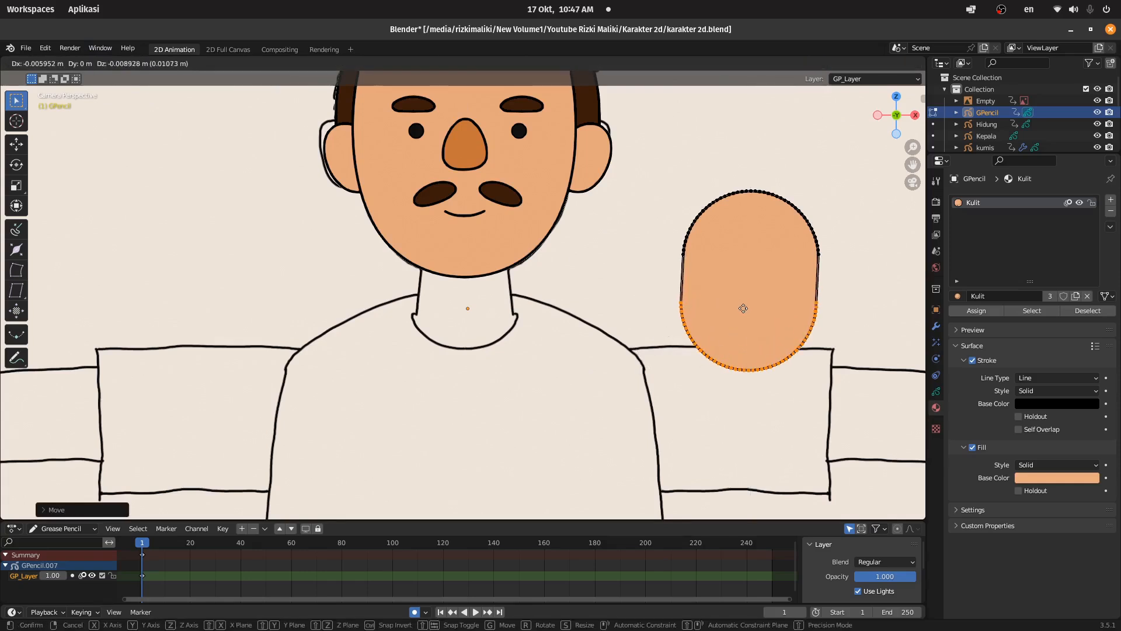
key(z)
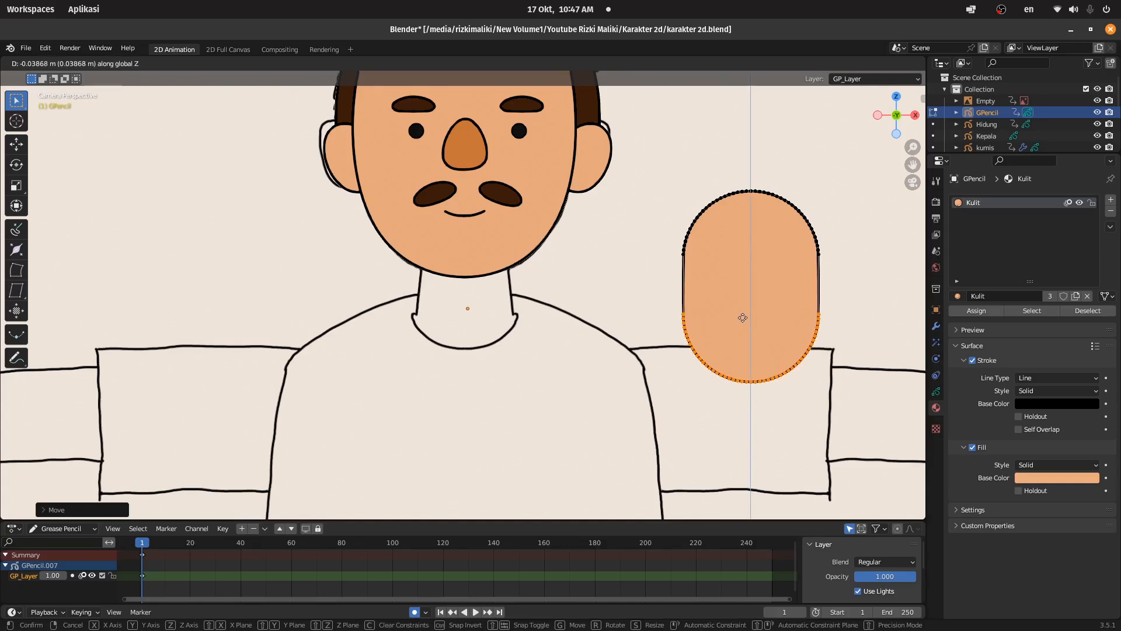
click(742, 333)
- Move the capsule's upper half slightly up along Z to lengthen the shape
drag(825, 170, 657, 280)
key(g)
key(z)
click(874, 290)
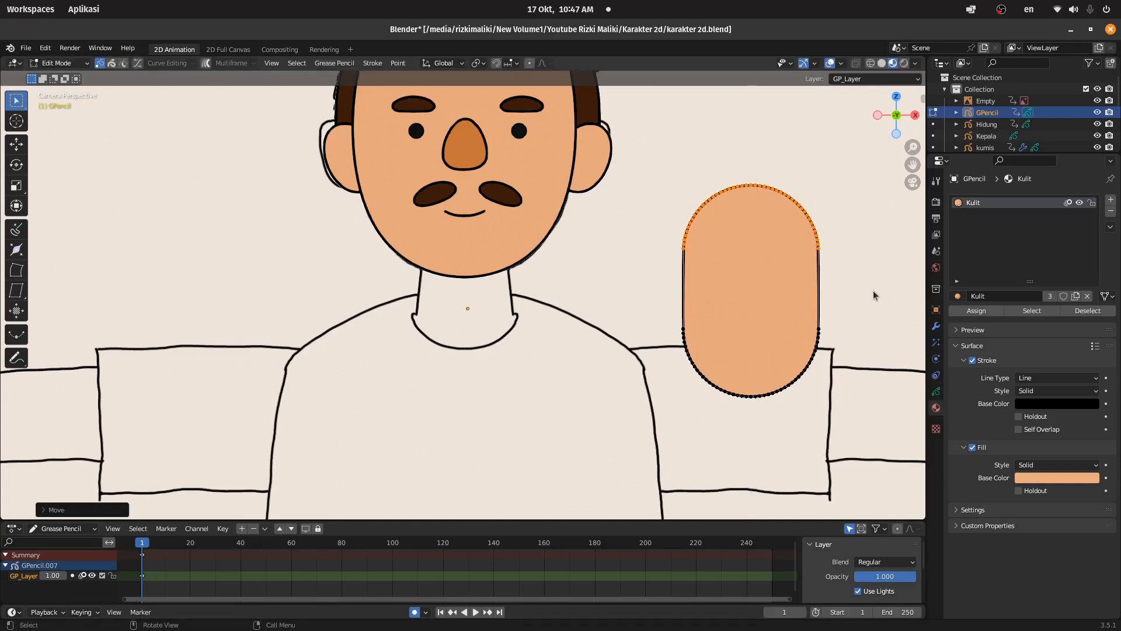
- Select all the capsule's points and scale them down to about 0.7
drag(913, 475, 633, 153)
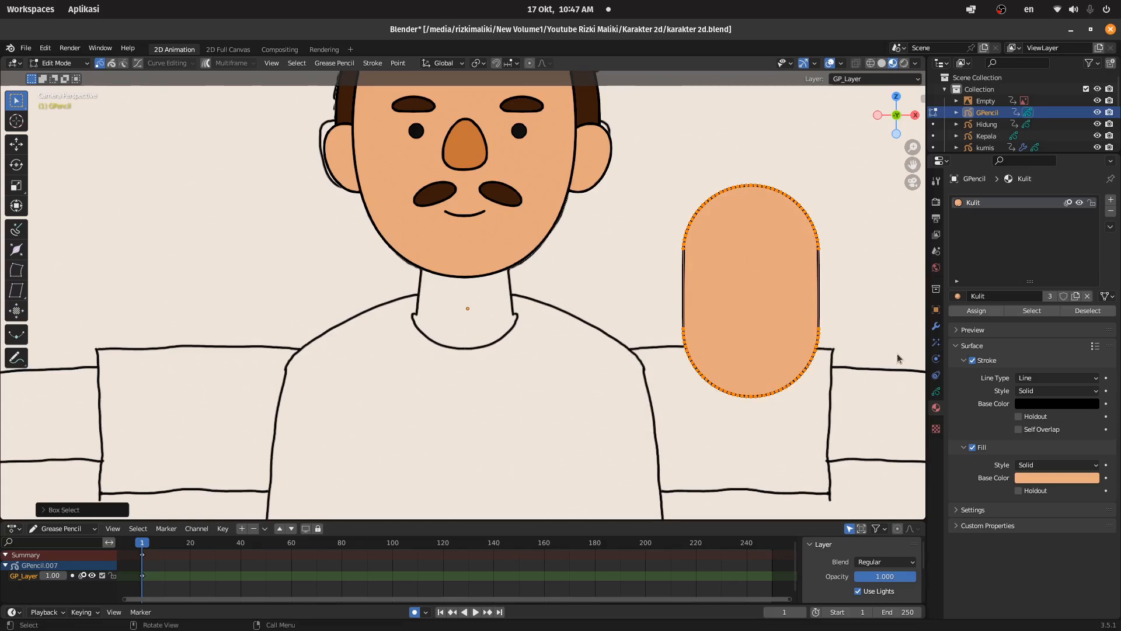
drag(857, 466, 629, 146)
key(s)
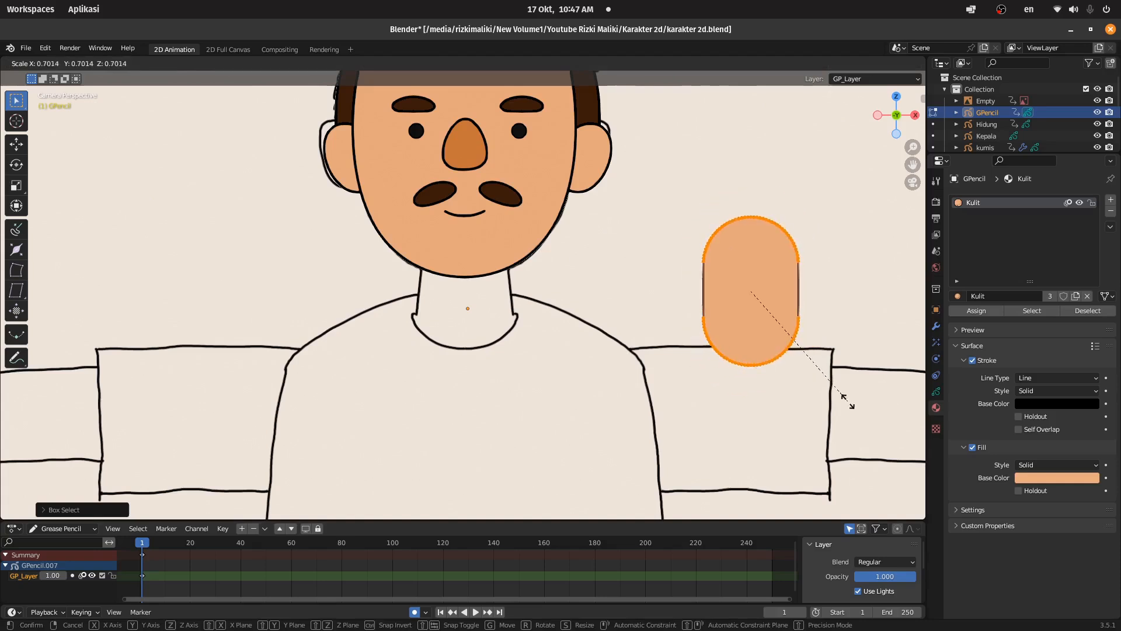
click(844, 397)
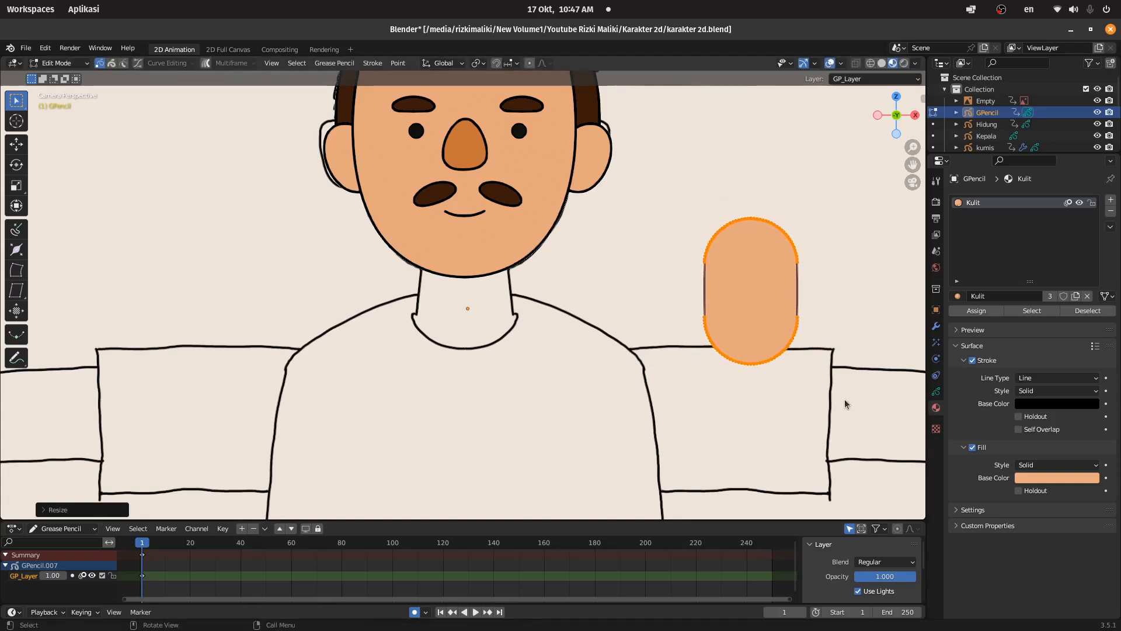
- Scale the capsule's lower half up to about 1.1 so the sides flare toward the base
drag(830, 296, 731, 334)
drag(678, 394, 807, 314)
drag(682, 392, 659, 401)
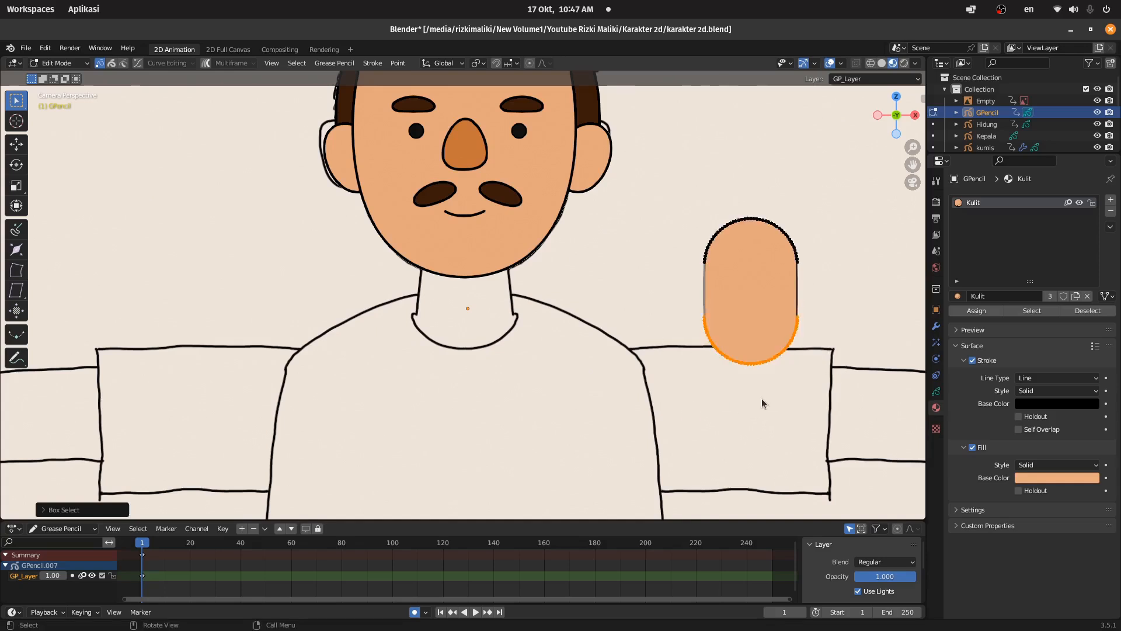
key(s)
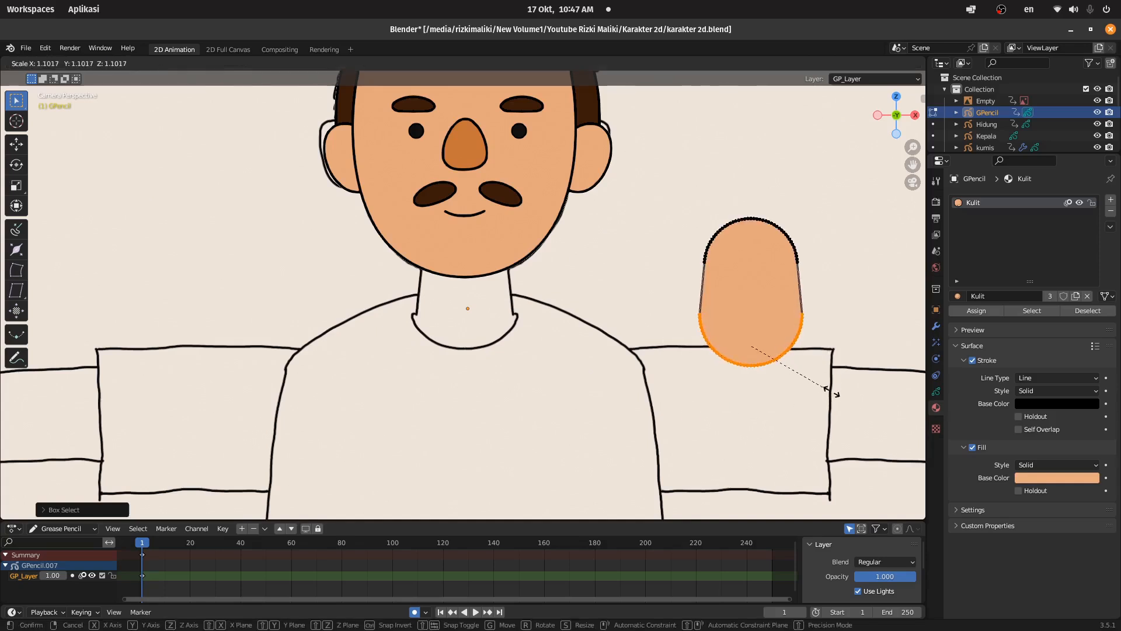
click(834, 391)
drag(783, 357, 793, 346)
- Flatten the shape's rounded lower end by scaling it down along Z
mouse_move(835, 293)
mouse_down()
mouse_move(696, 380)
mouse_move(706, 384)
mouse_up()
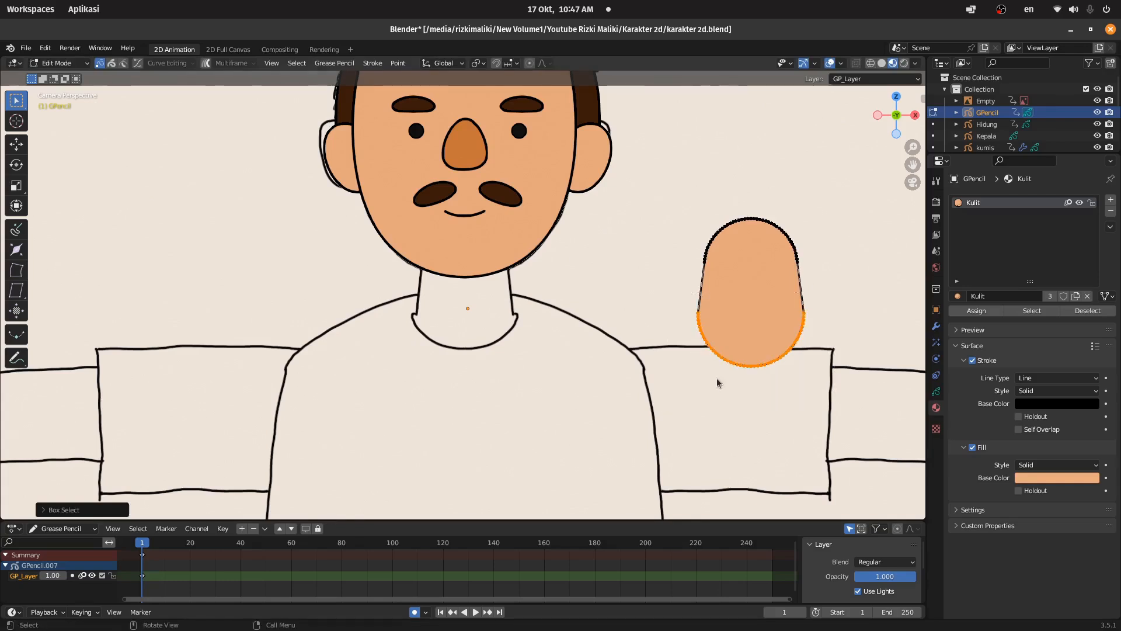
drag(835, 295, 678, 414)
key(s)
key(z)
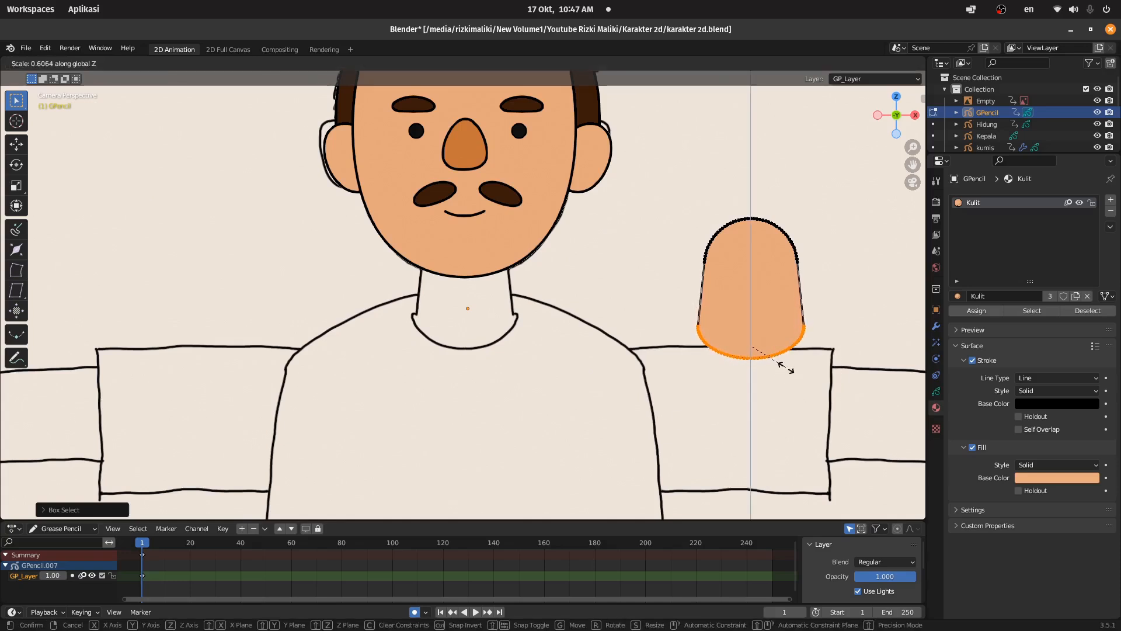
click(799, 370)
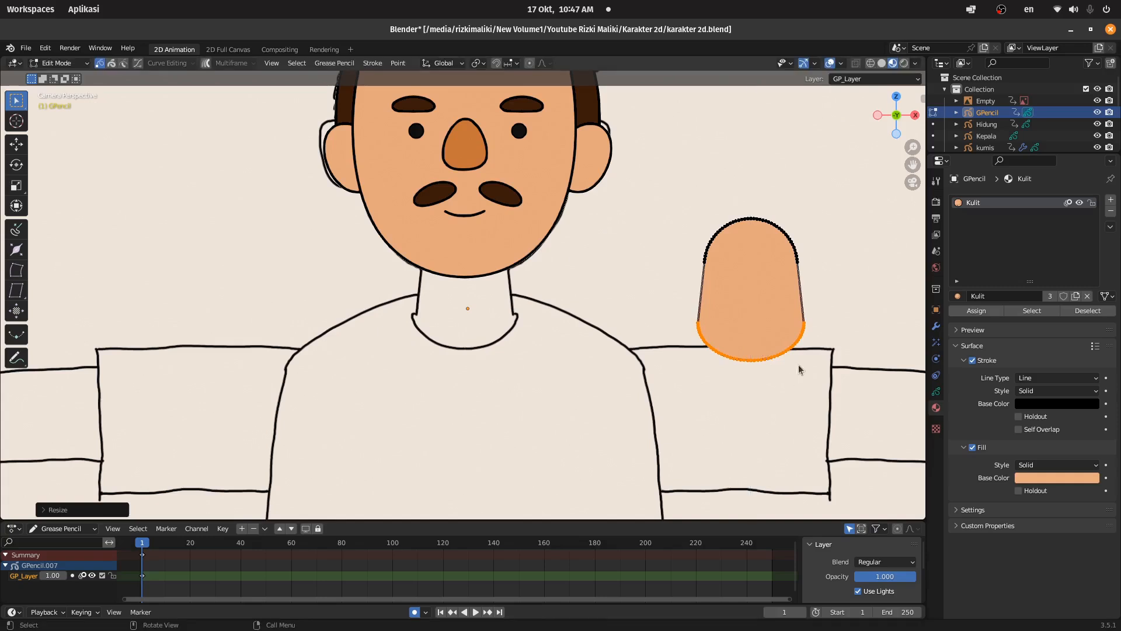
- Select the whole shape and move it about 0.74 m along negative X onto the sketched neck
drag(846, 187, 619, 431)
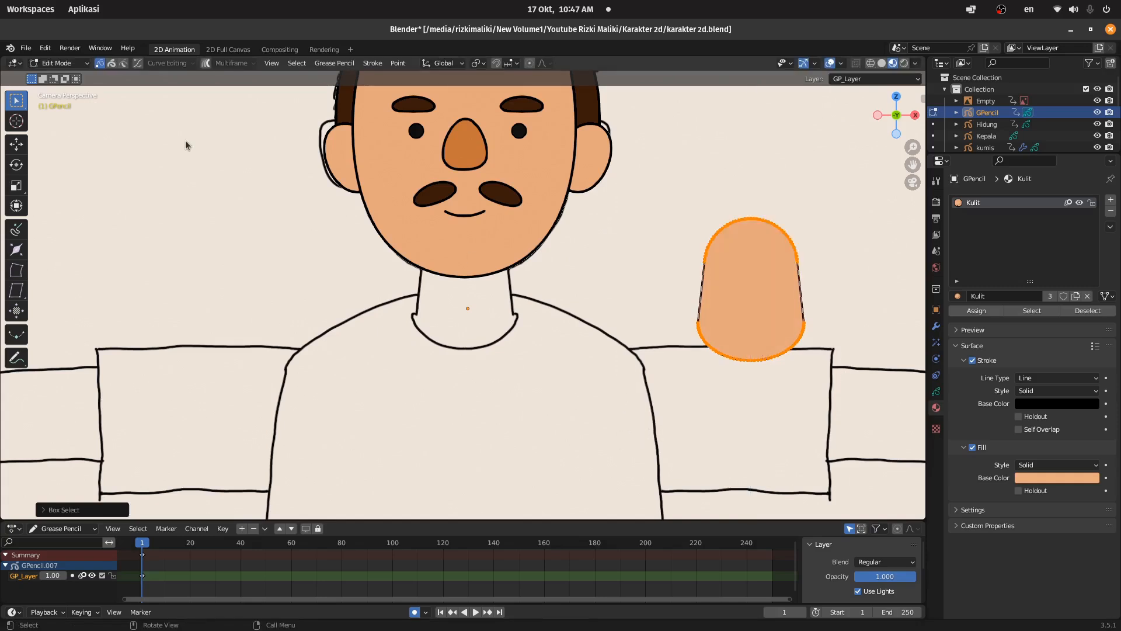
key(g)
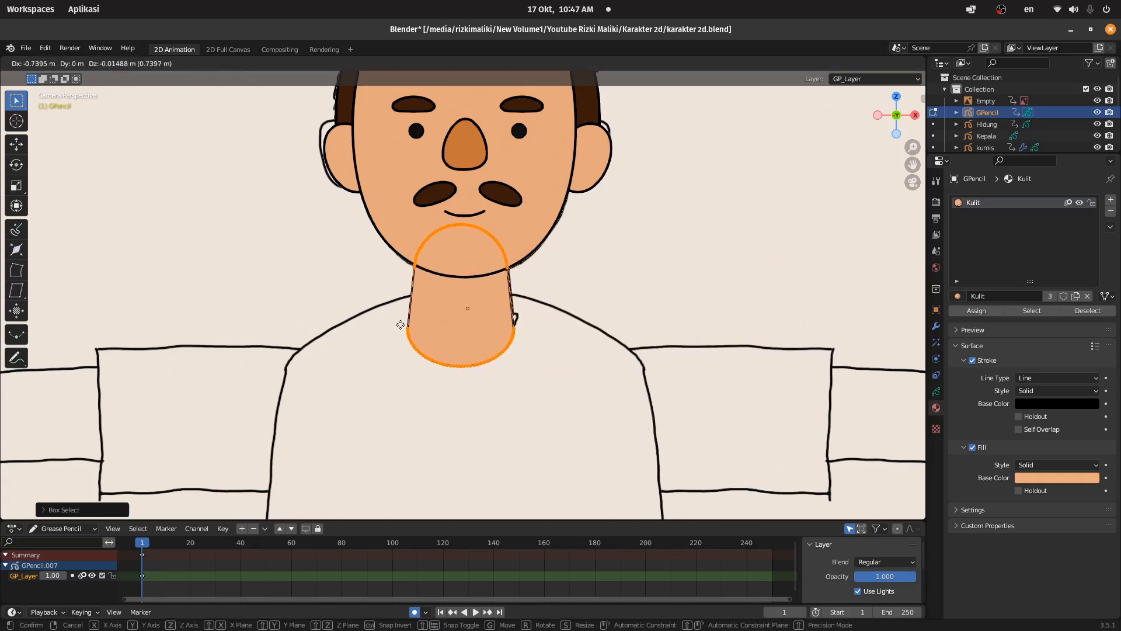
click(403, 324)
- Scale the neck shape down and adjust its height along Z to fit the sketched neck, then clear the point selection
key(s)
click(571, 354)
key(g)
key(z)
click(569, 362)
key(s)
click(565, 361)
click(575, 299)
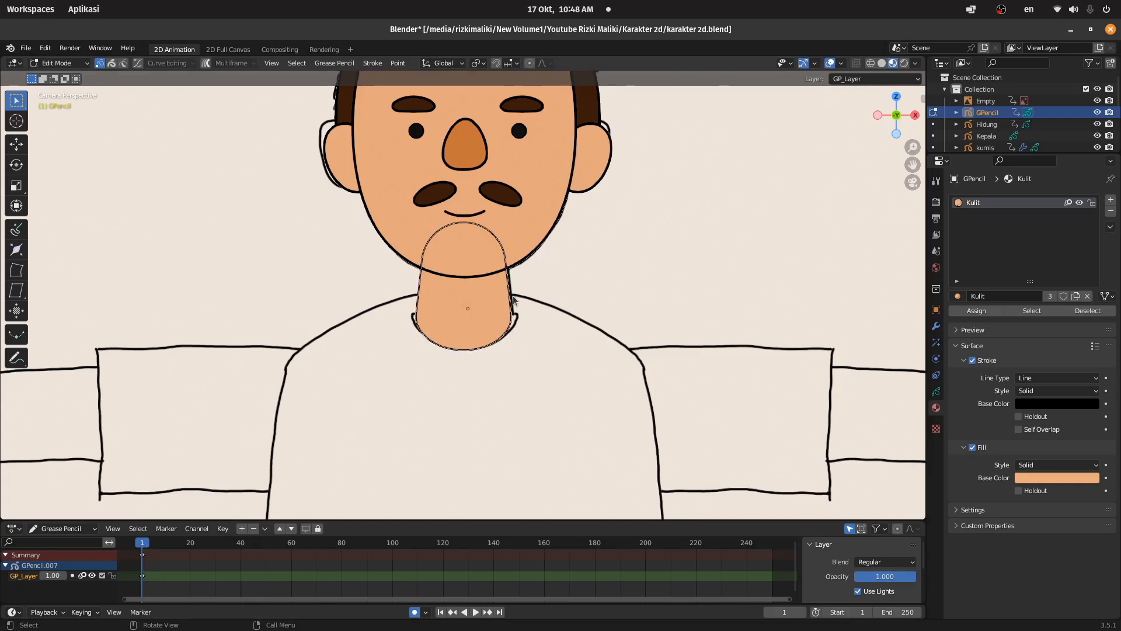
- Return to Object Mode and rename the neck object as leher
scroll(481, 300, up, 3)
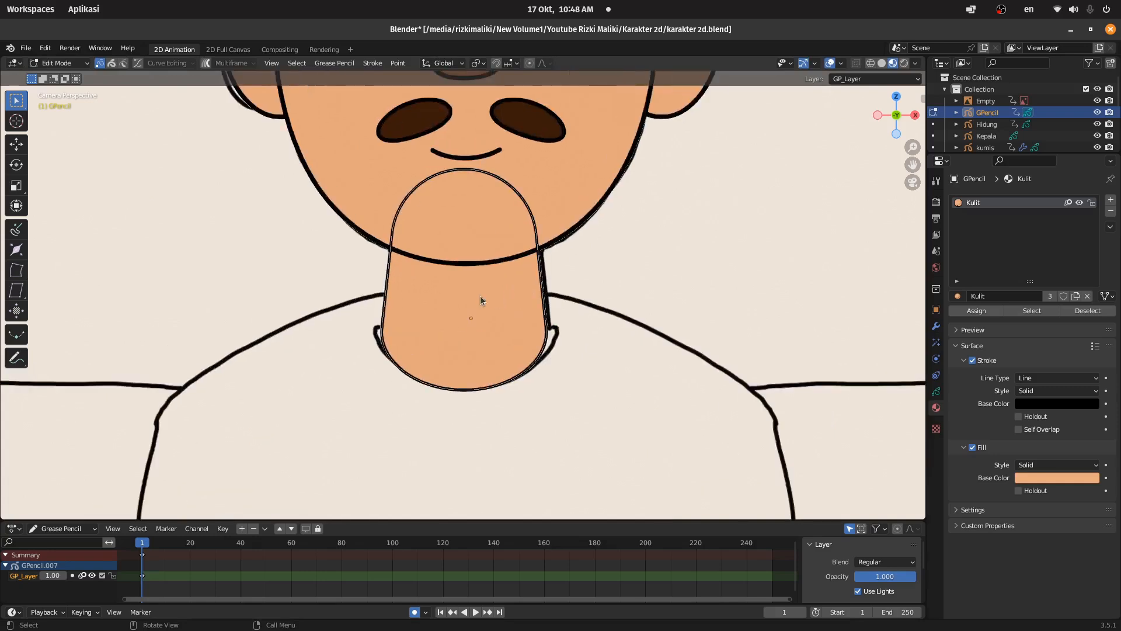
click(59, 63)
click(64, 75)
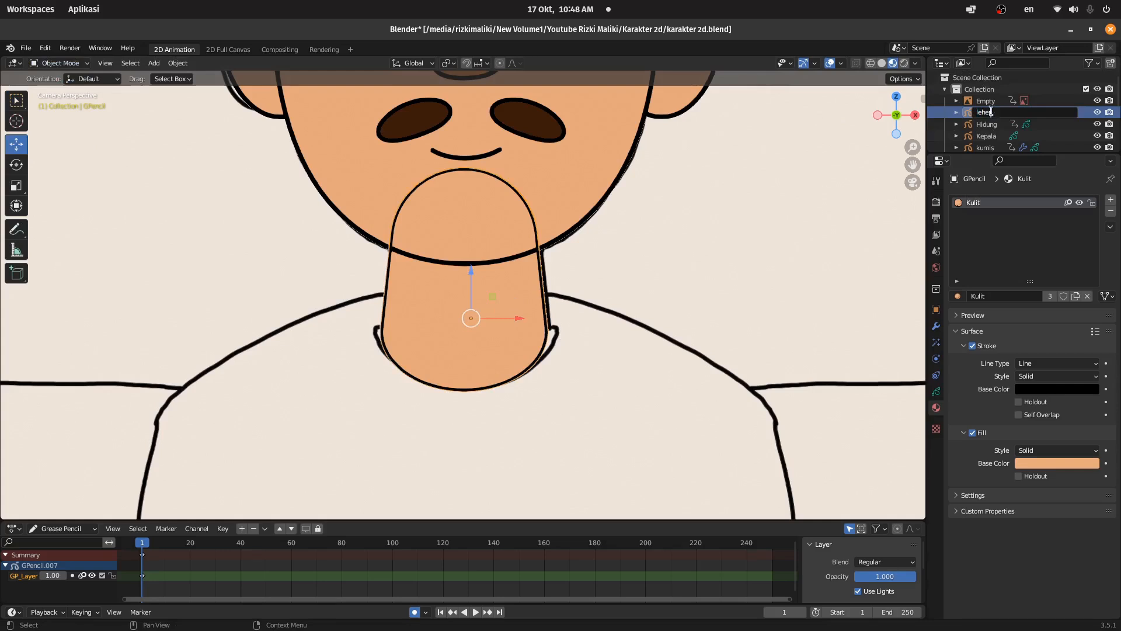
key(Return)
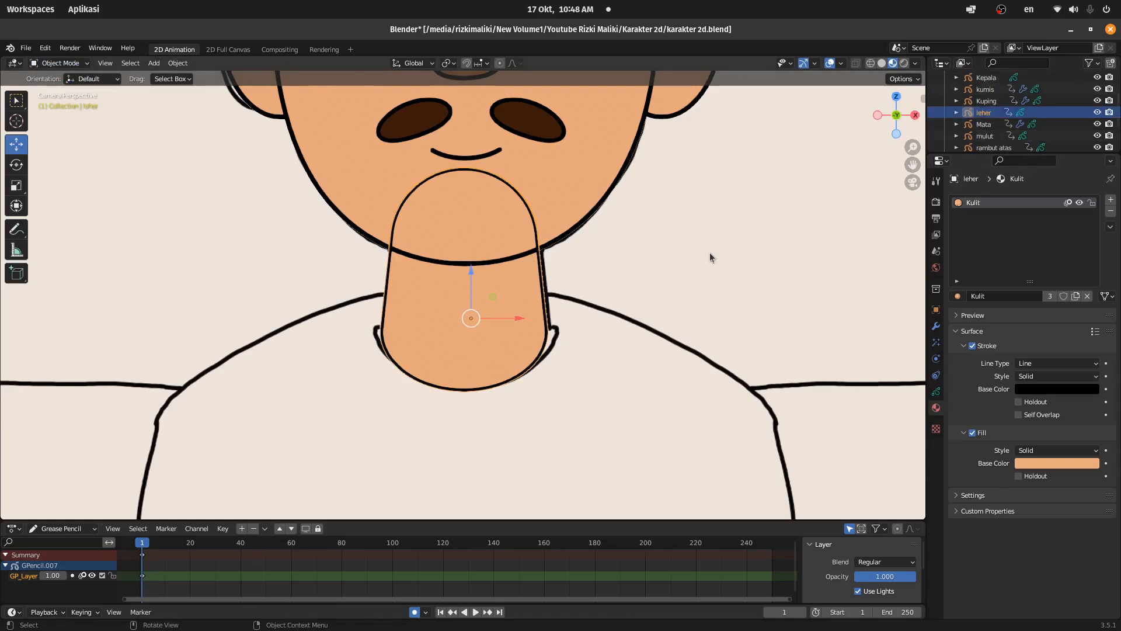
- Push leher back along Y behind the head, return to the camera view, and deselect the neck
drag(898, 124, 865, 138)
scroll(497, 207, up, 5)
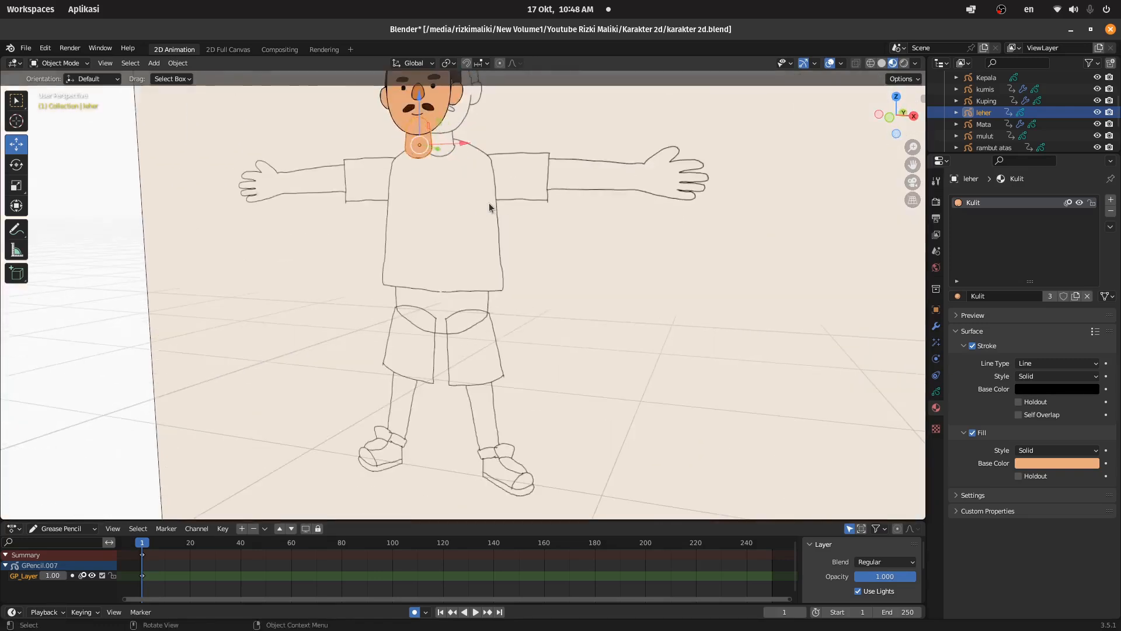
key(g)
key(y)
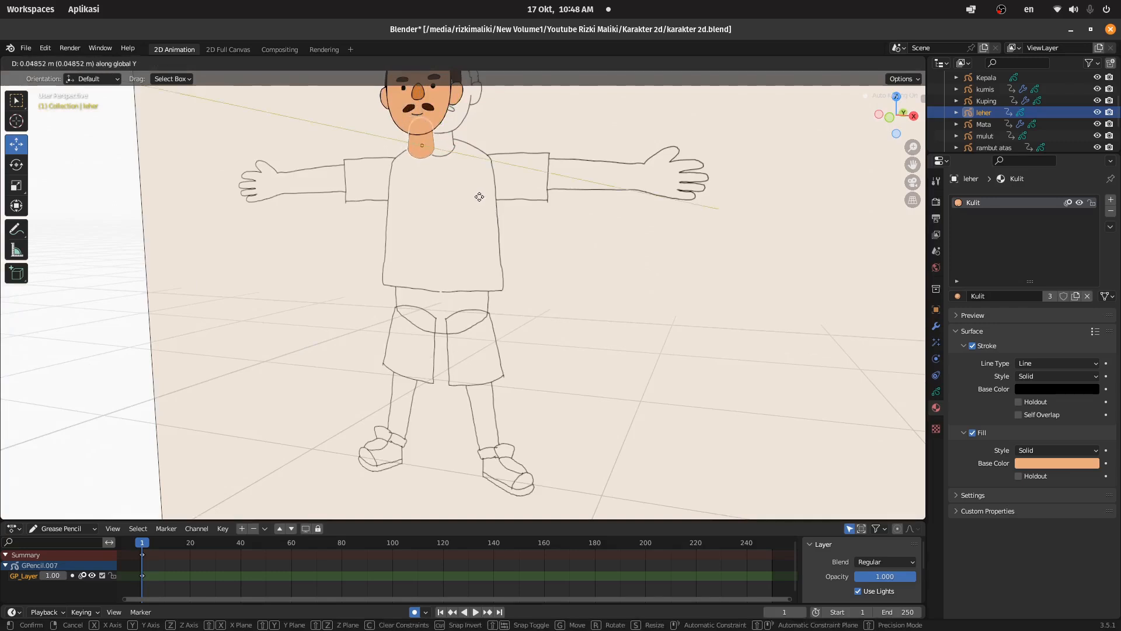
click(484, 195)
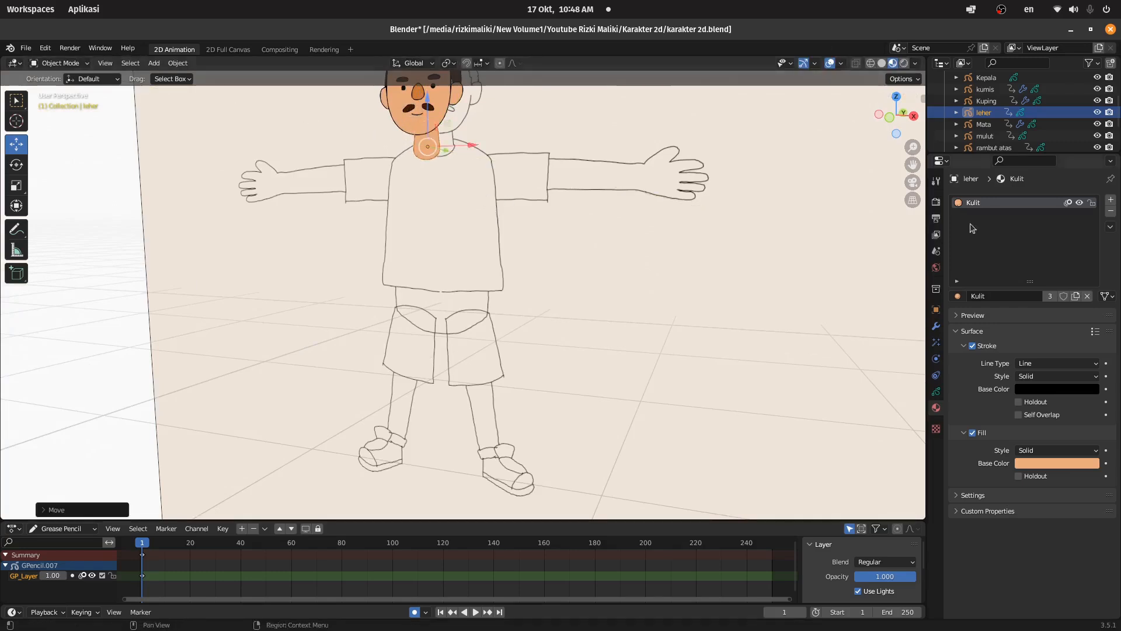
click(913, 182)
click(685, 230)
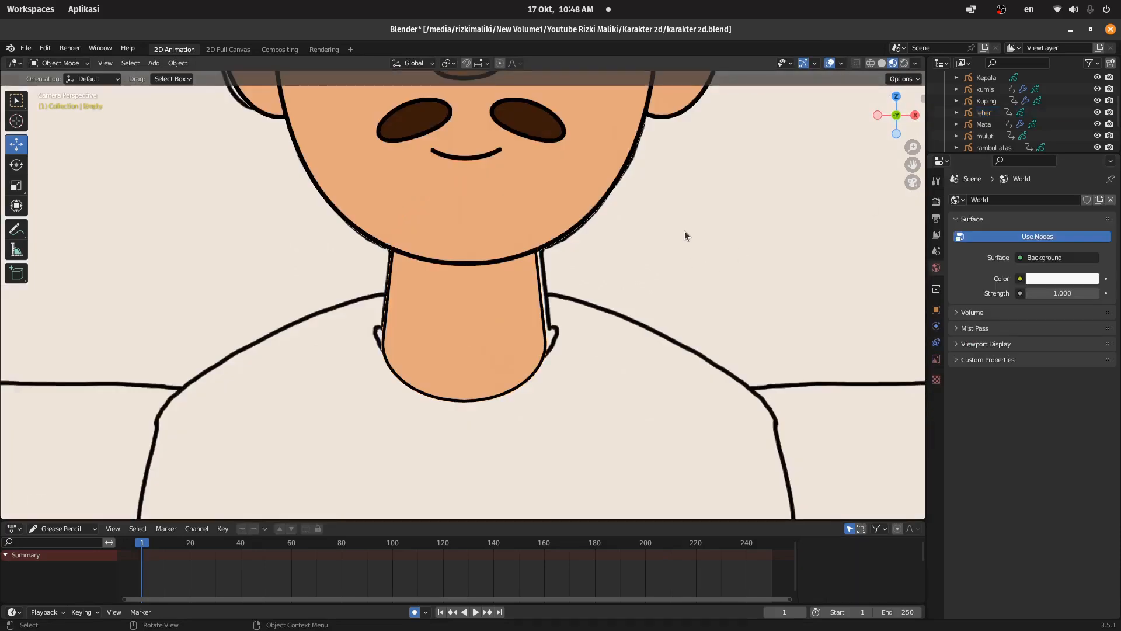
- Raise the neck shape slightly along Z to fit the sketched collar, then deselect it
scroll(678, 230, down, 3)
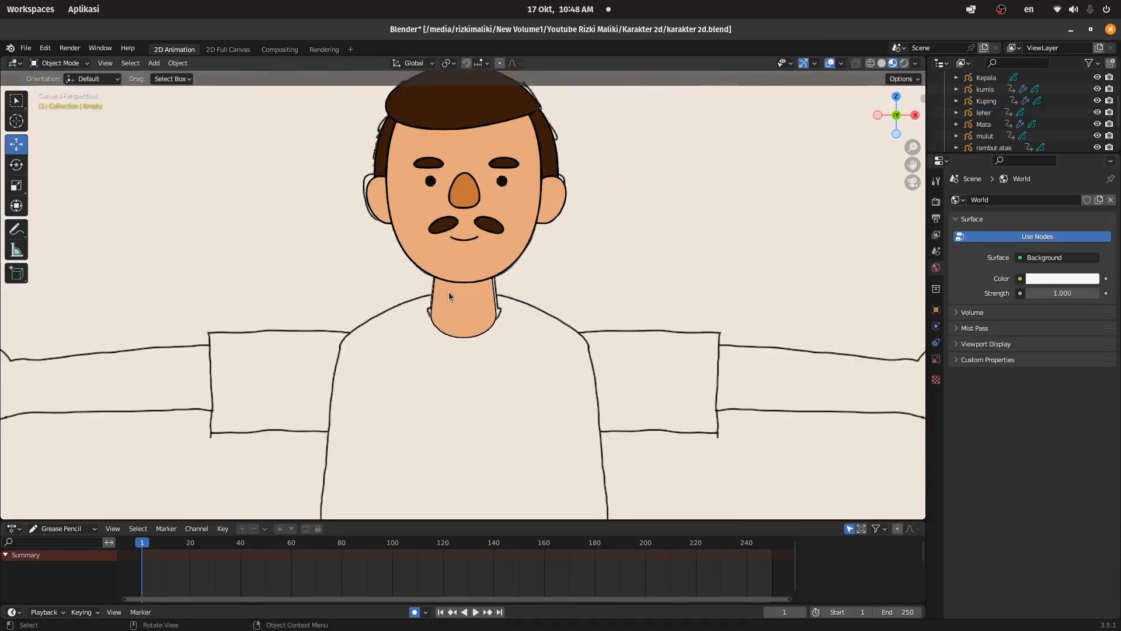
click(449, 296)
scroll(479, 293, up, 2)
drag(467, 316, 471, 315)
scroll(551, 341, up, 2)
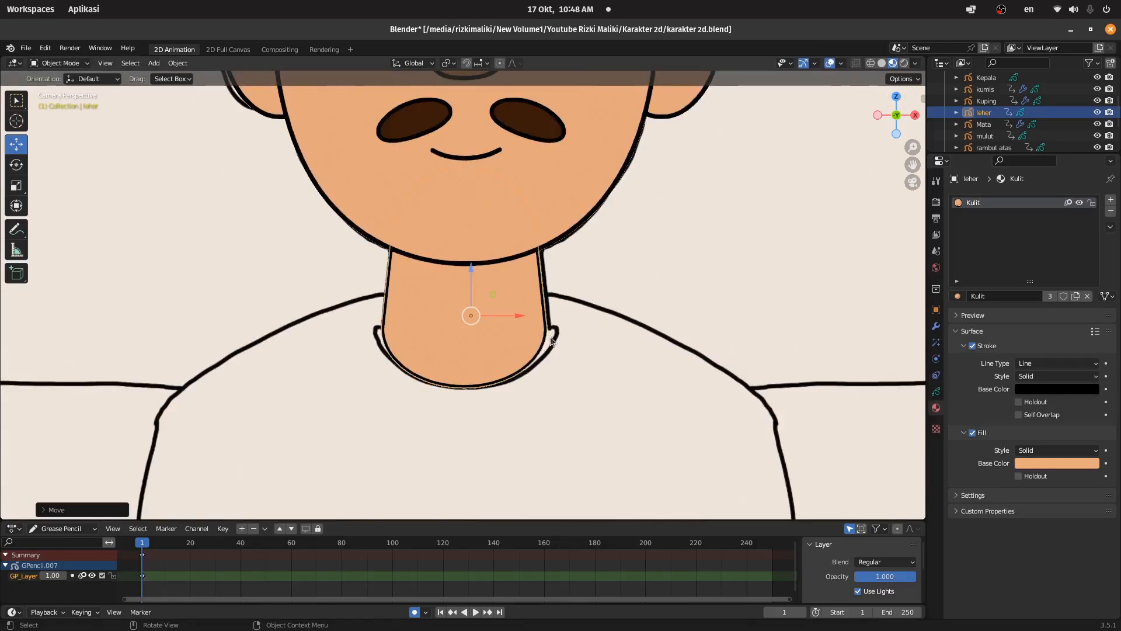
scroll(551, 340, down, 4)
scroll(535, 306, up, 2)
click(534, 306)
- Add a blank Grease Pencil object and raise it along Z to the chest of the sketched shirt
scroll(555, 274, down, 10)
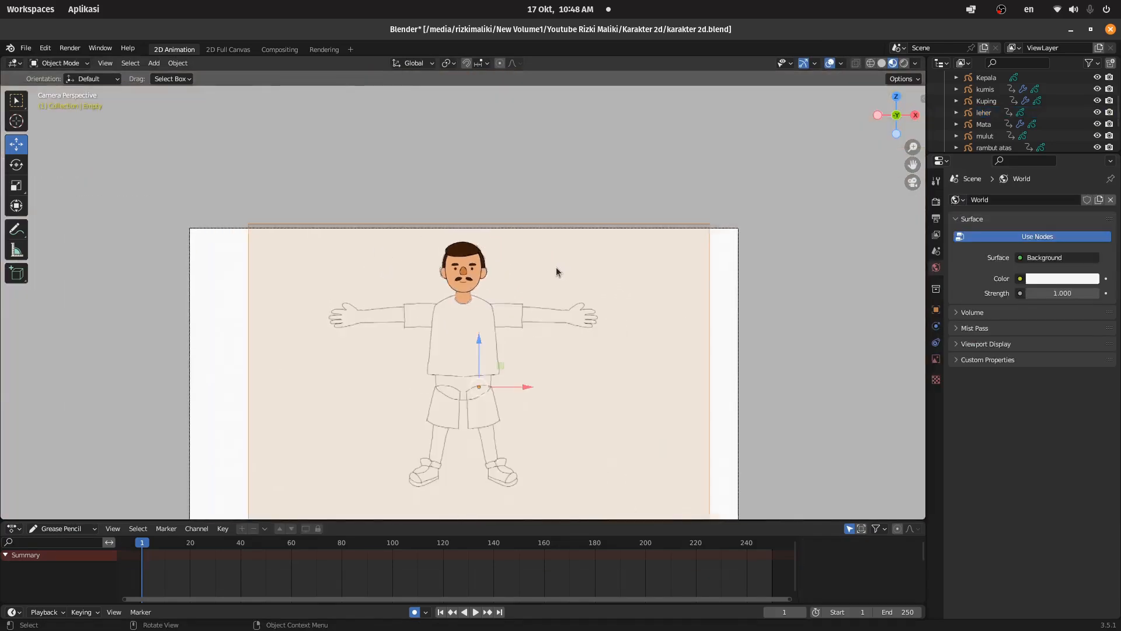
scroll(557, 271, up, 5)
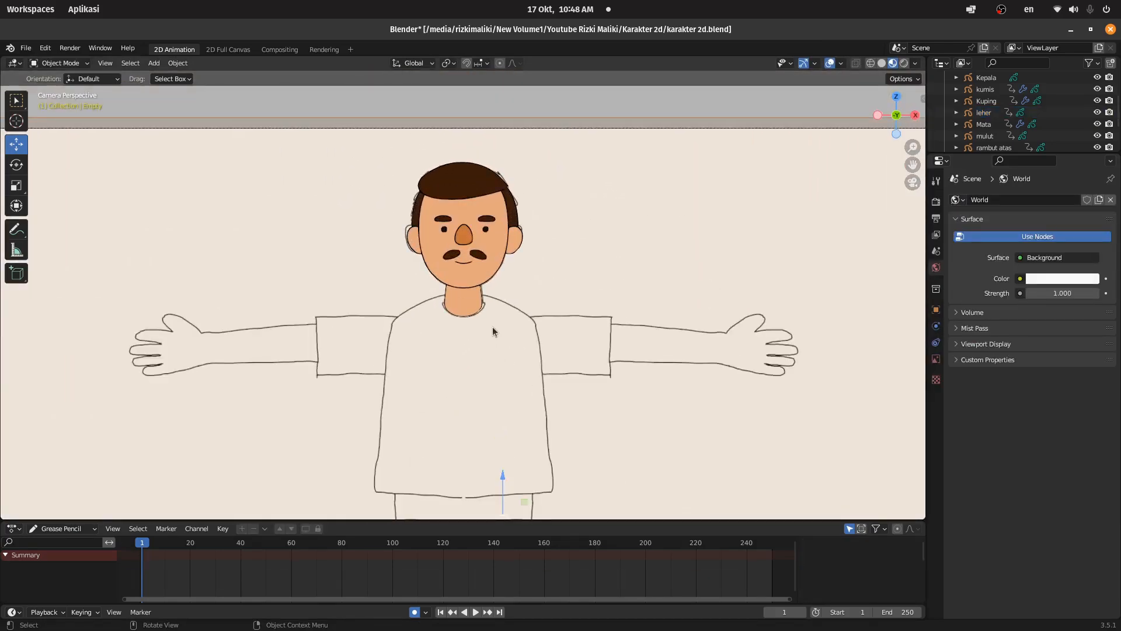
scroll(493, 333, down, 1)
scroll(493, 334, up, 1)
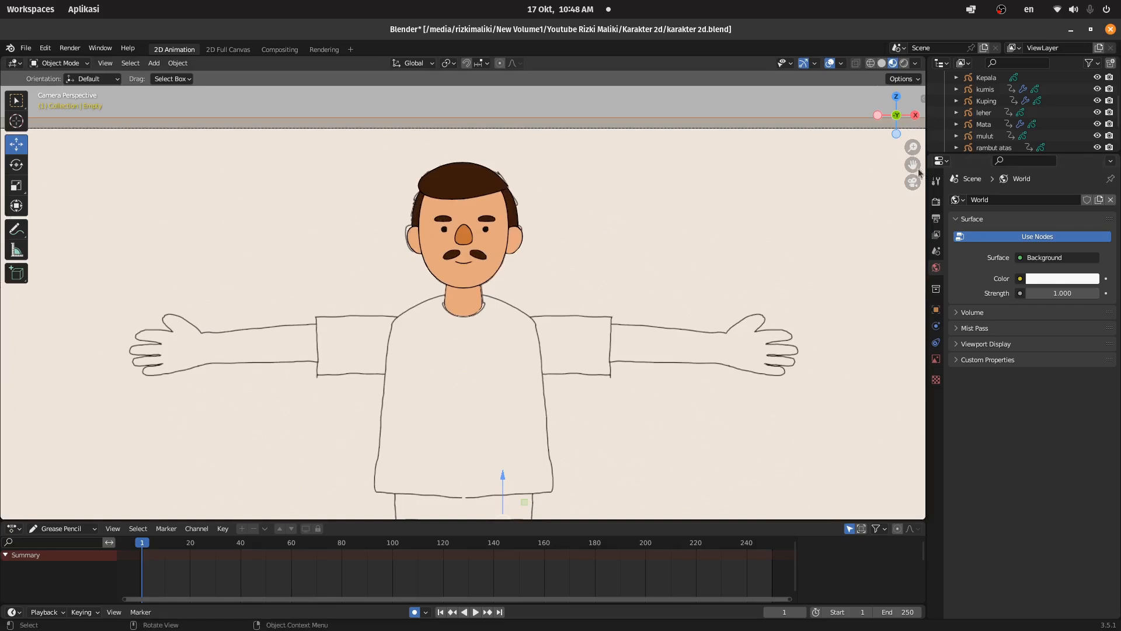
drag(918, 170, 921, 49)
scroll(571, 278, up, 1)
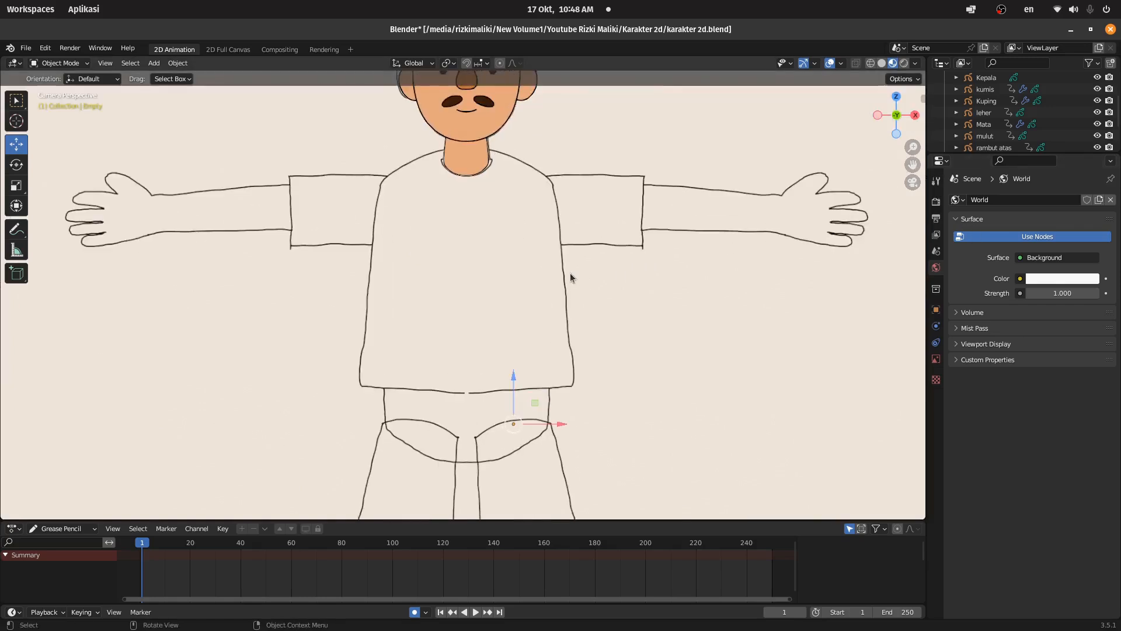
drag(915, 166, 928, 189)
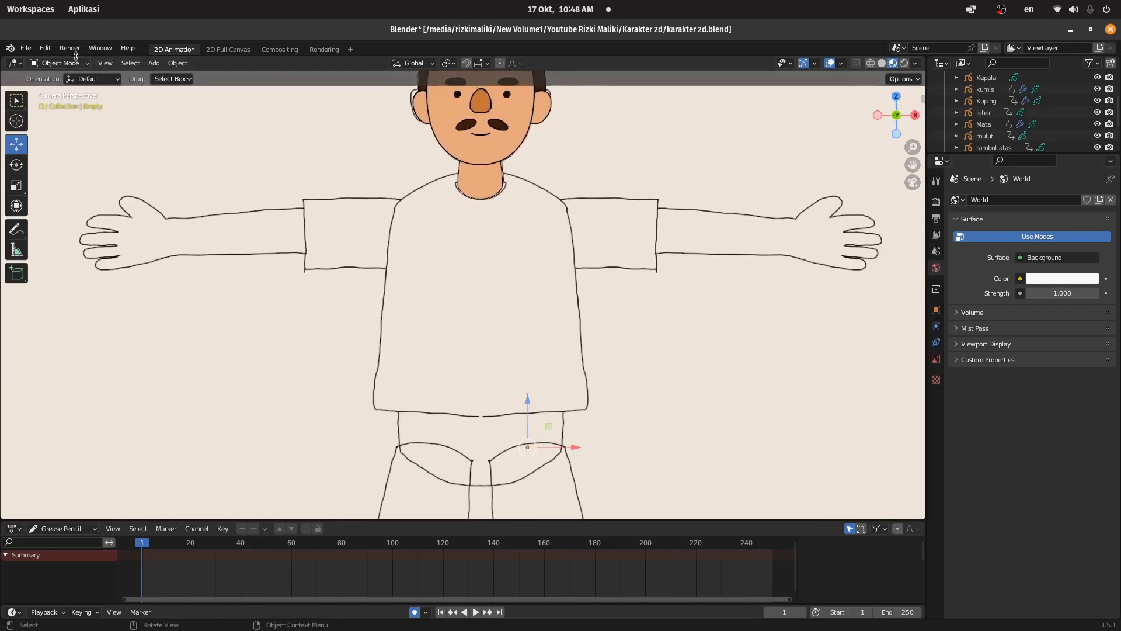
click(154, 62)
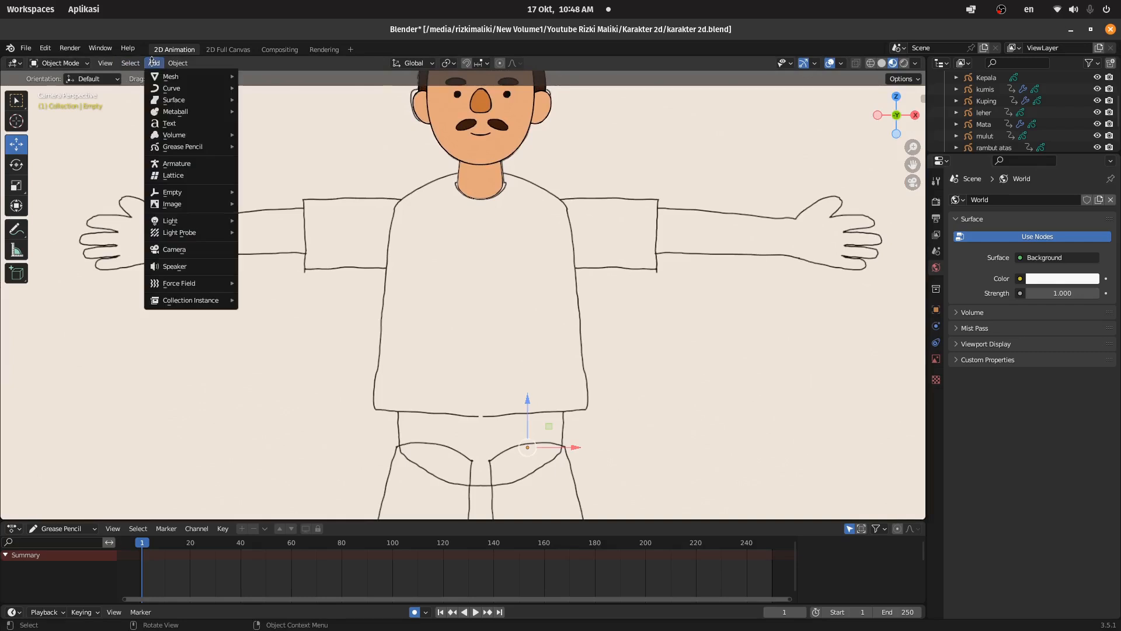
mouse_move(182, 146)
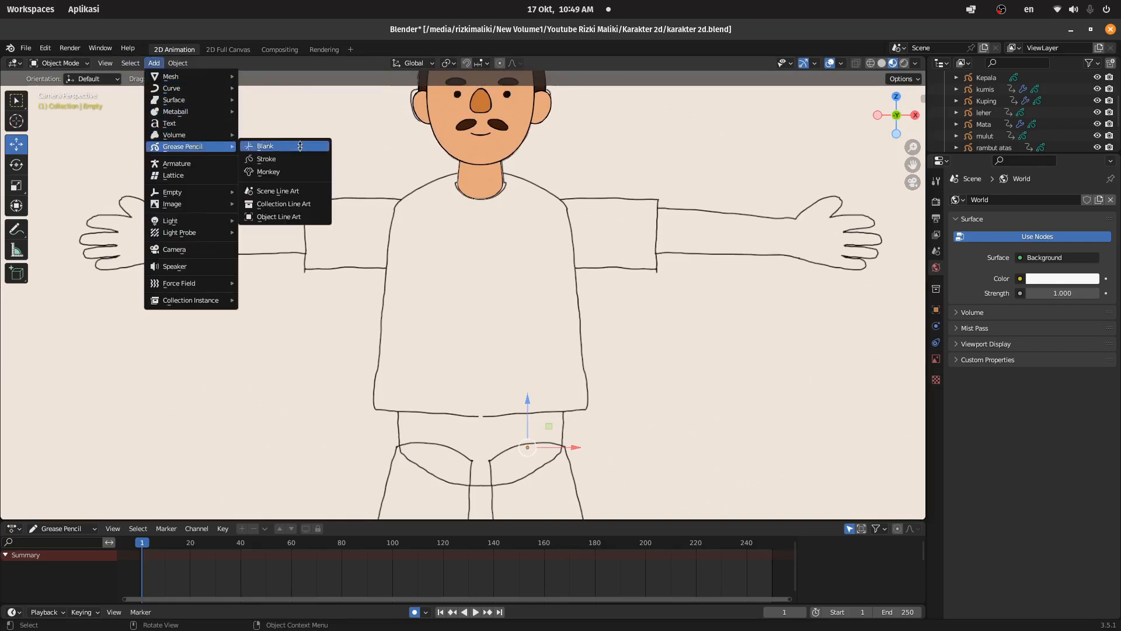
click(263, 147)
scroll(451, 234, down, 1)
drag(480, 359, 480, 220)
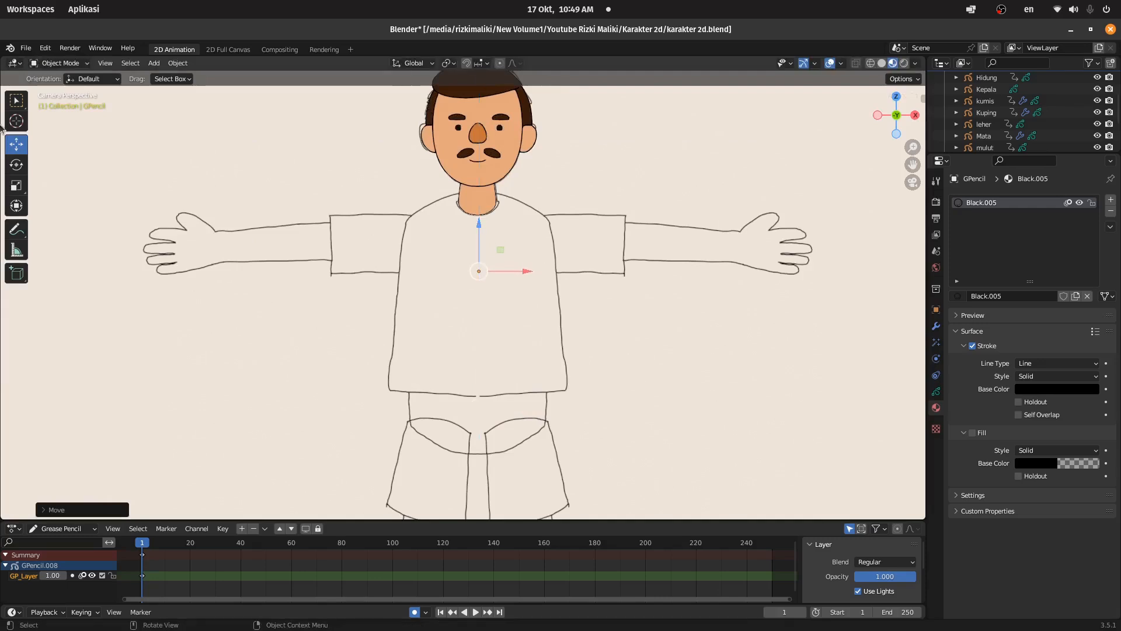
- Switch the new object to Draw Mode with the Arc tool and try an arc across the shoulders
click(58, 63)
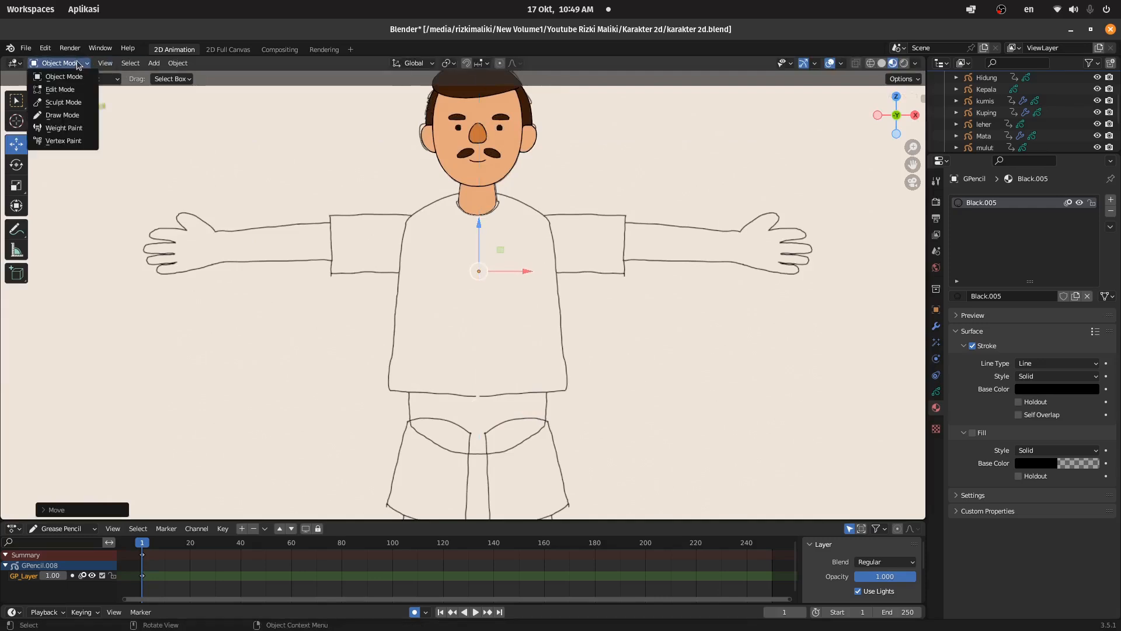
click(68, 116)
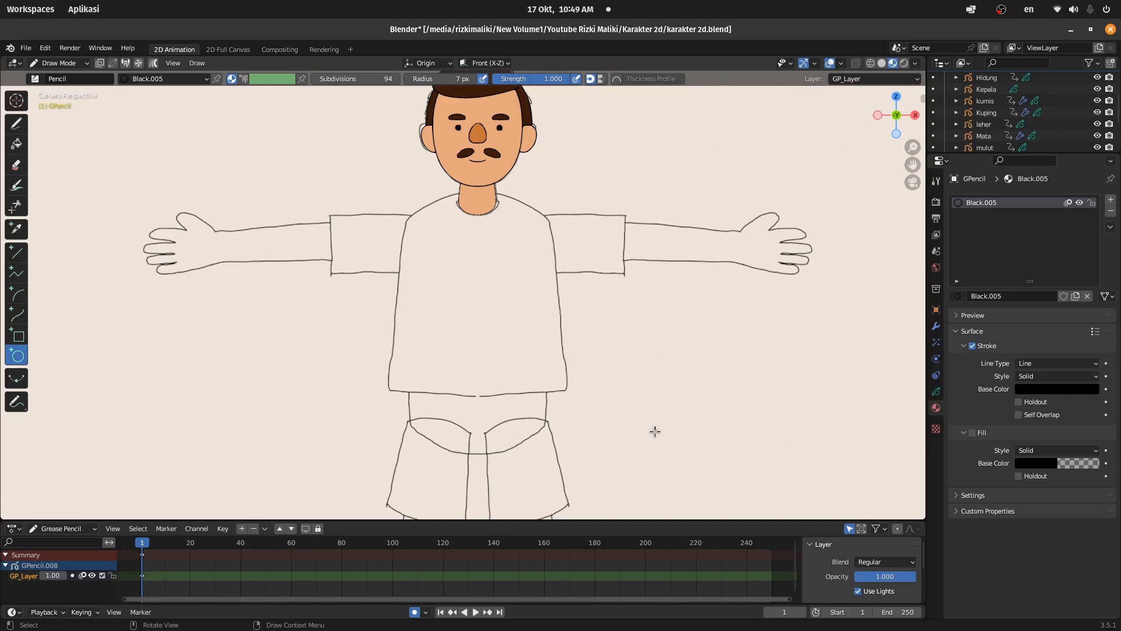
click(17, 294)
scroll(563, 237, up, 1)
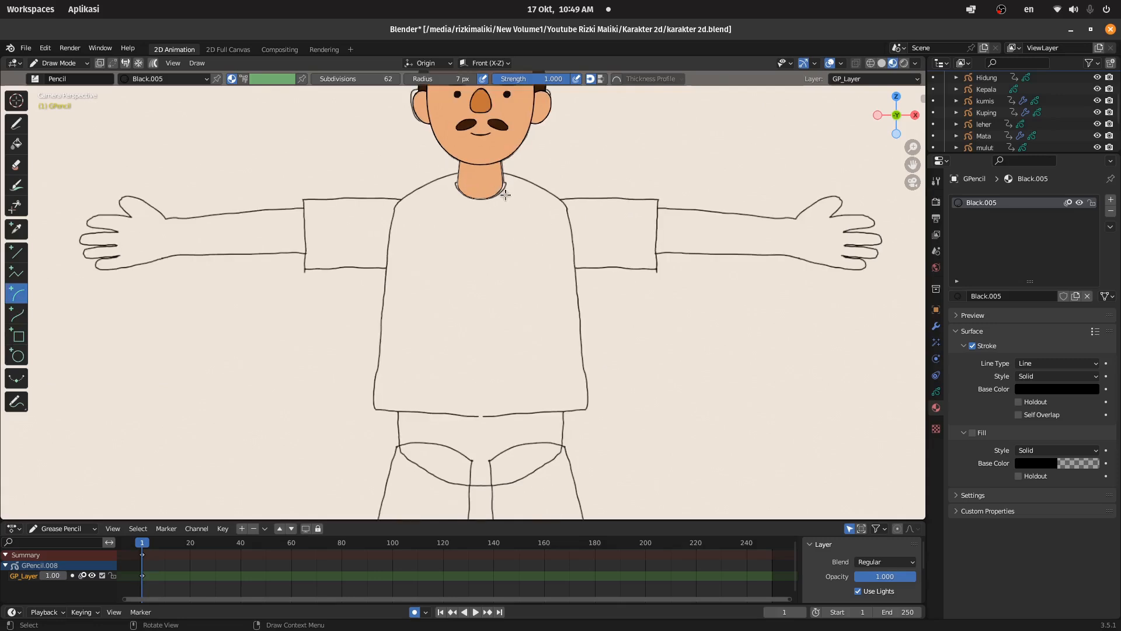
drag(395, 205, 564, 203)
key(Escape)
- Rename the material as baju and give it a fully opaque turquoise-blue fill
double_click(980, 203)
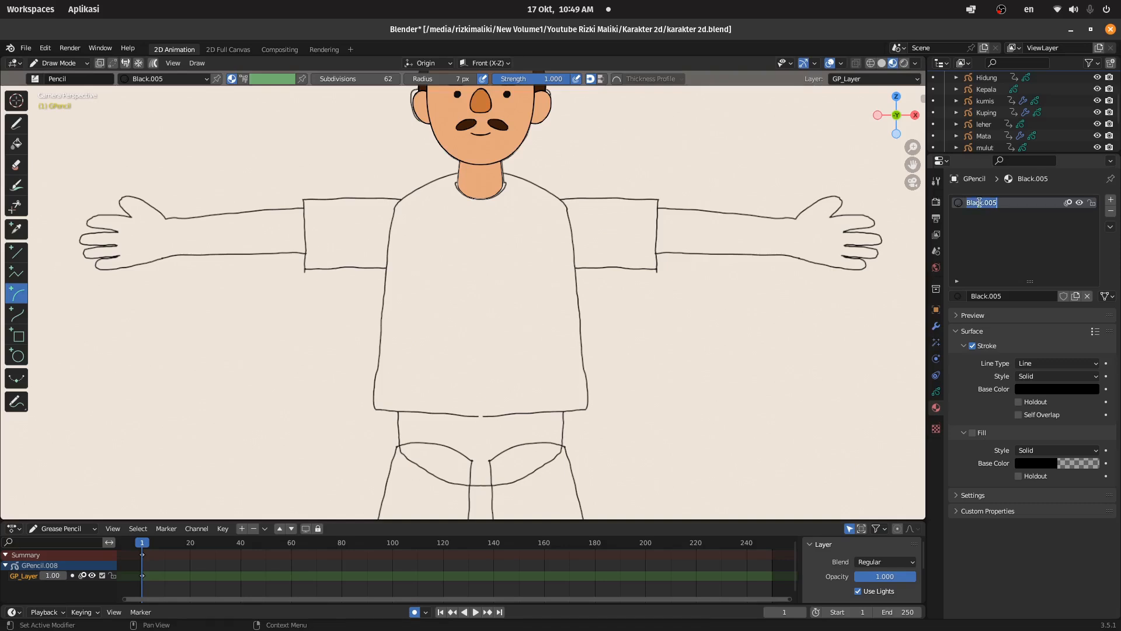
text(baju)
key(Return)
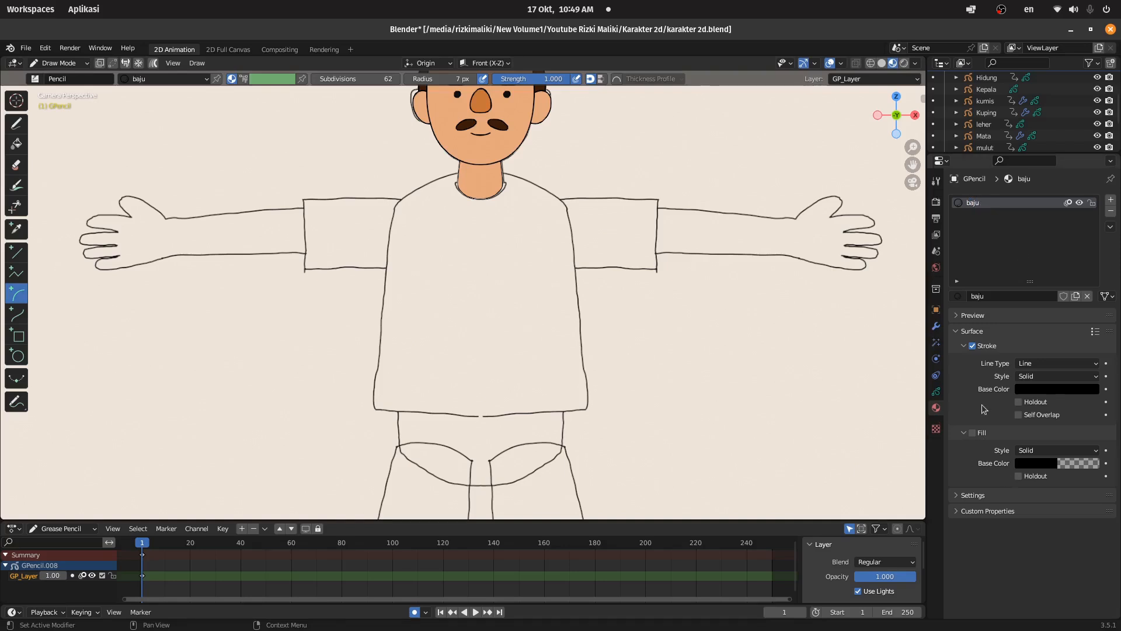
click(1045, 463)
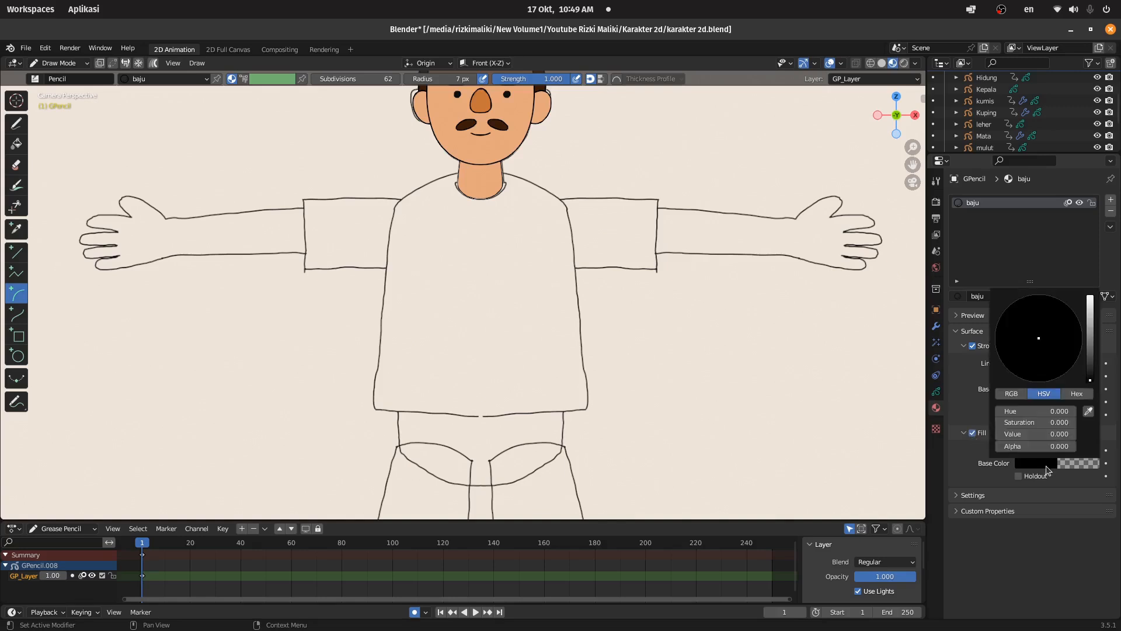
mouse_move(1091, 354)
mouse_down()
mouse_move(1090, 315)
mouse_move(1056, 331)
mouse_move(1044, 314)
mouse_move(1021, 328)
mouse_move(1009, 364)
mouse_move(1038, 309)
mouse_up()
drag(1017, 446, 1064, 448)
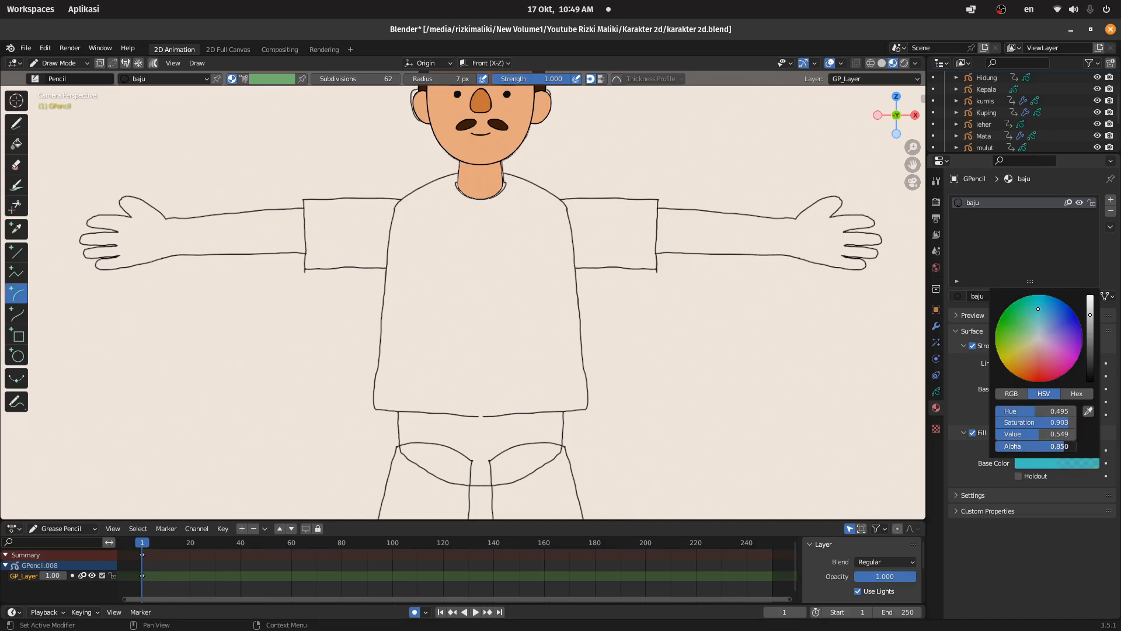
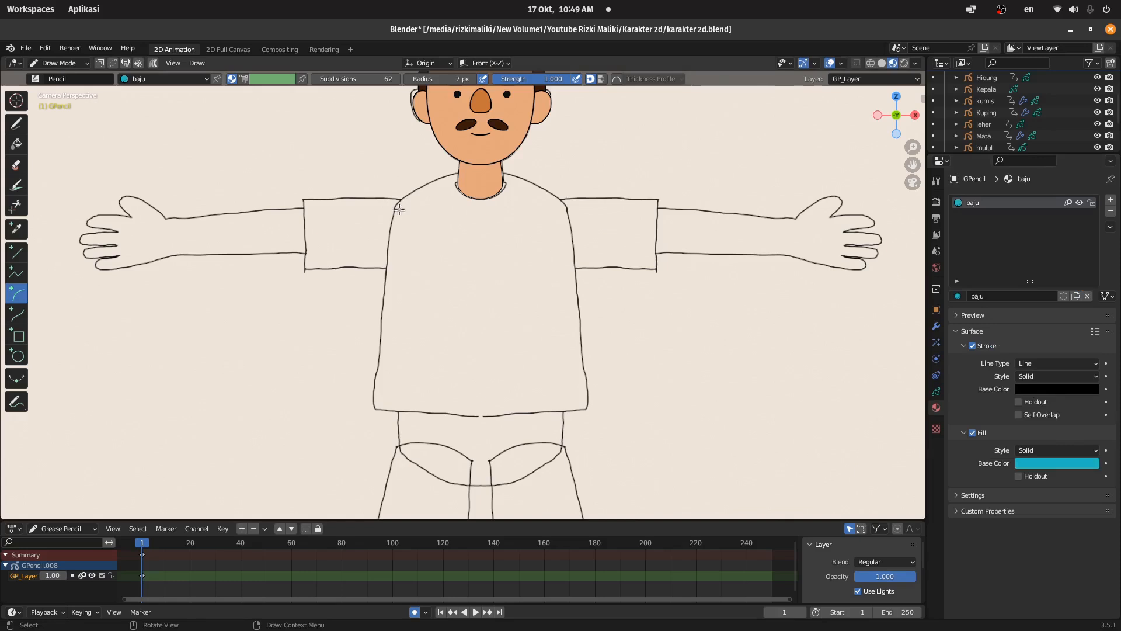
- Trace the sketched shirt with connected arcs along the shoulders, down the right edge, and across a slightly downward-curved hem
drag(396, 207, 588, 423)
drag(647, 276, 540, 272)
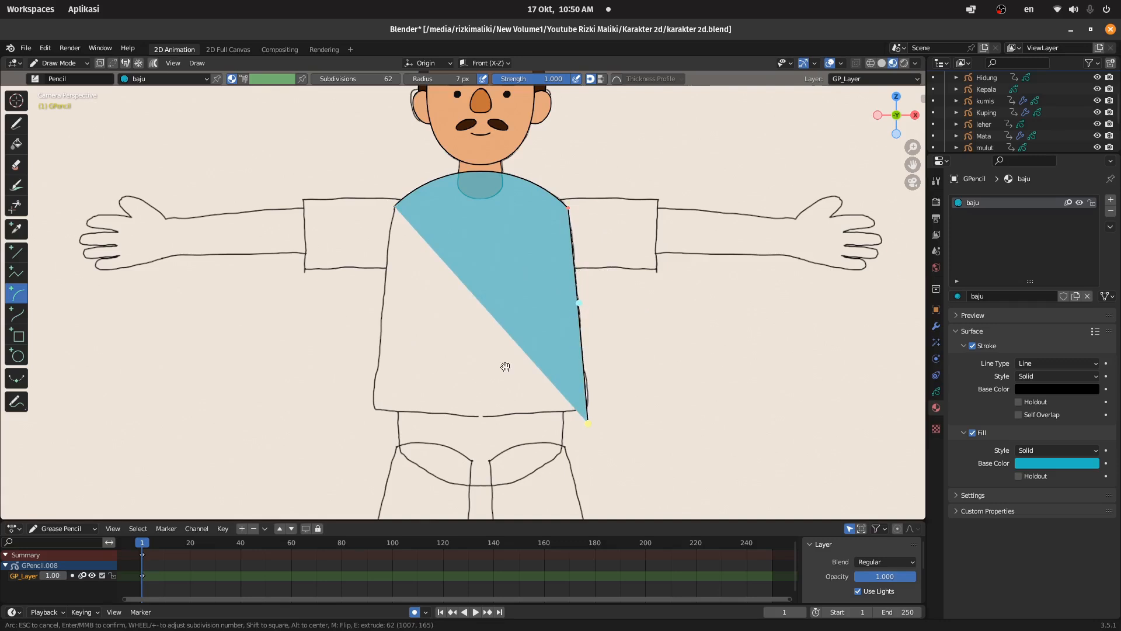
key(e)
click(373, 412)
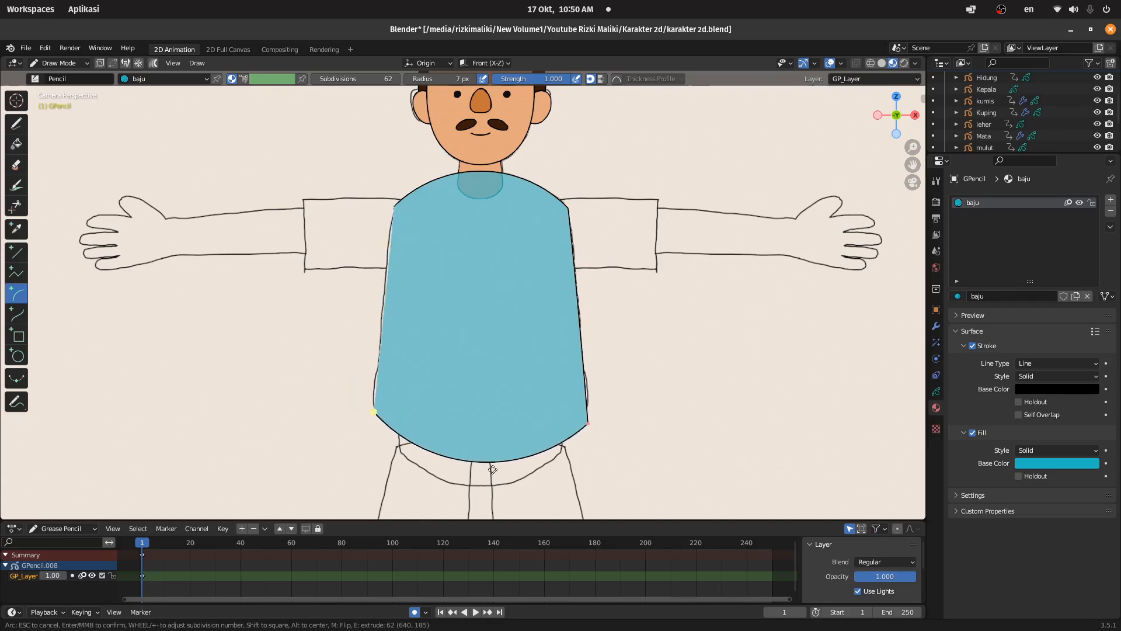
drag(466, 484, 463, 389)
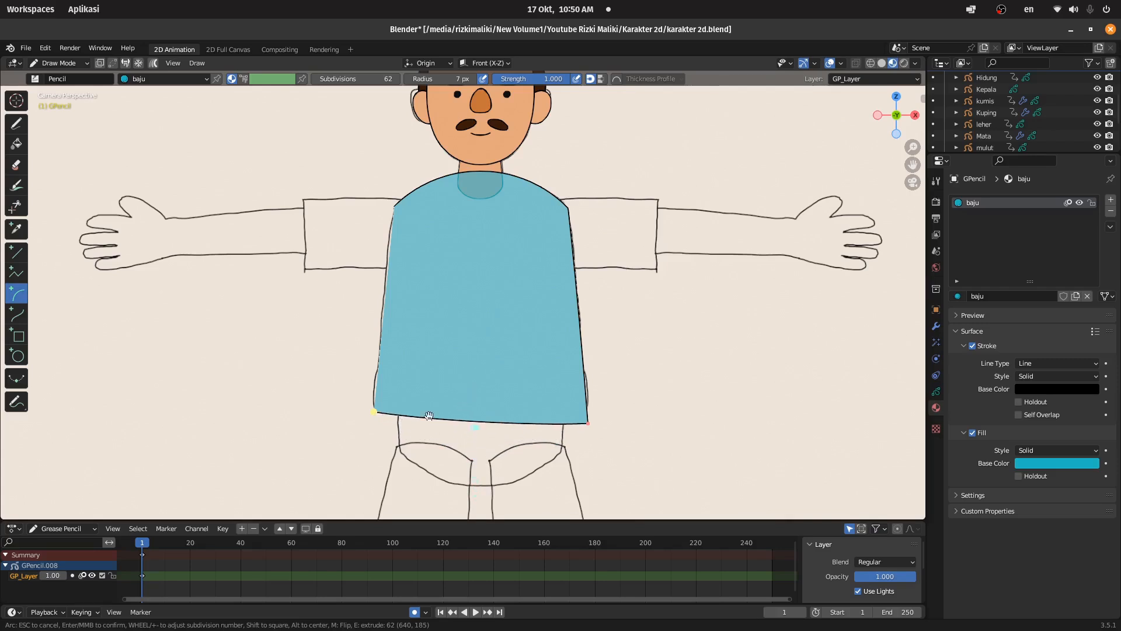
drag(374, 412, 373, 426)
drag(469, 432, 481, 455)
- Close the shirt outline with a nearly straight arc up its left edge to the shoulder and finish the shape
drag(394, 226, 394, 206)
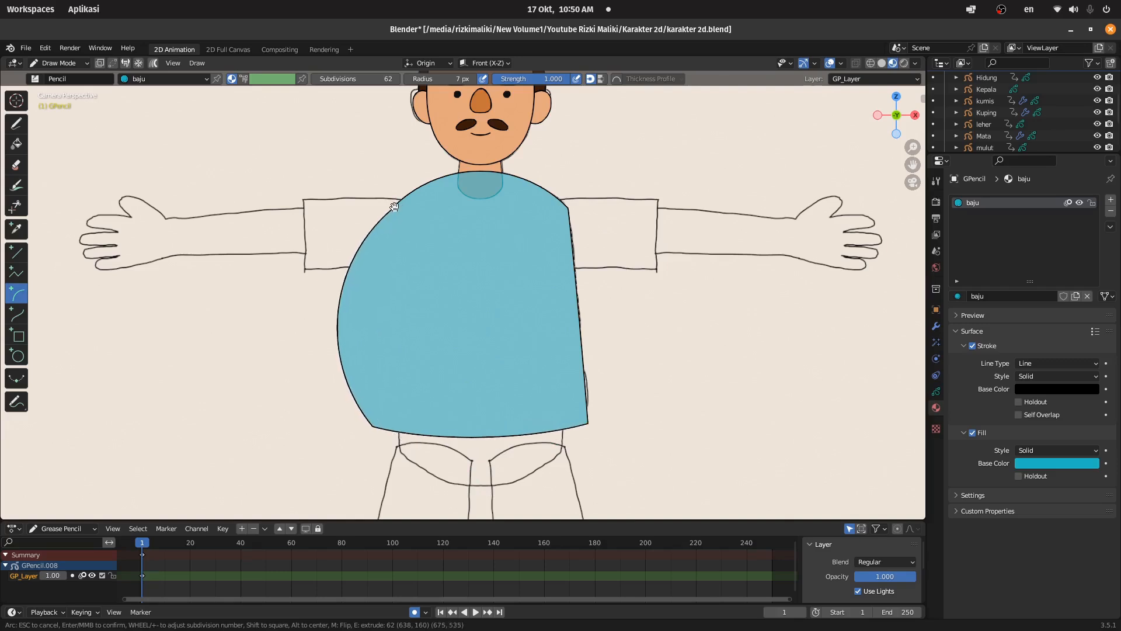
drag(316, 333, 380, 348)
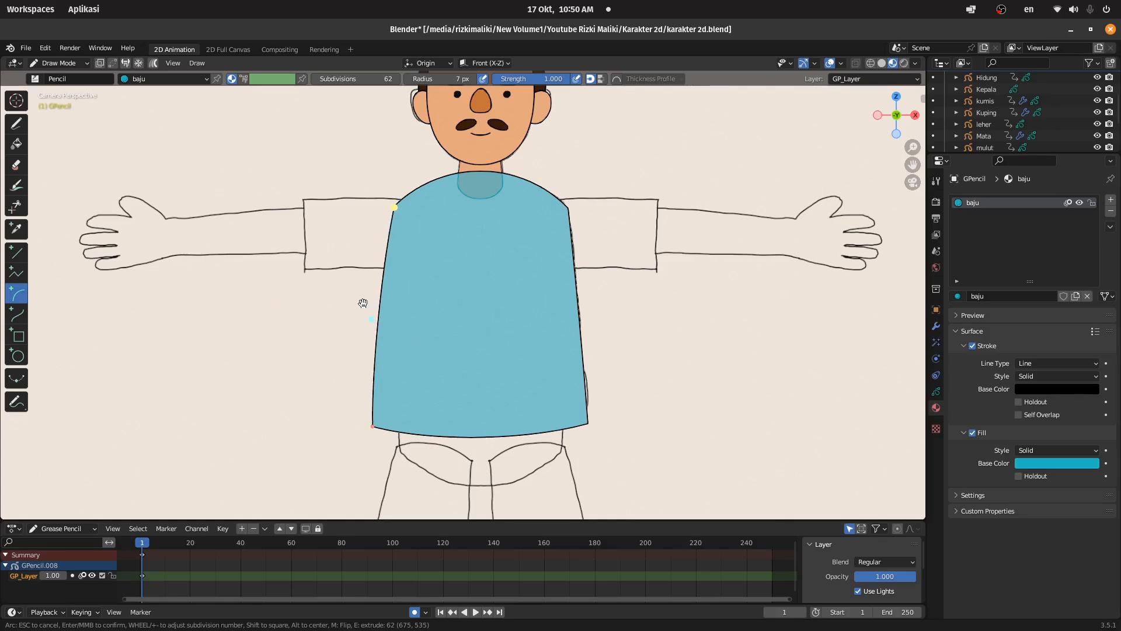
drag(367, 311, 372, 315)
key(Return)
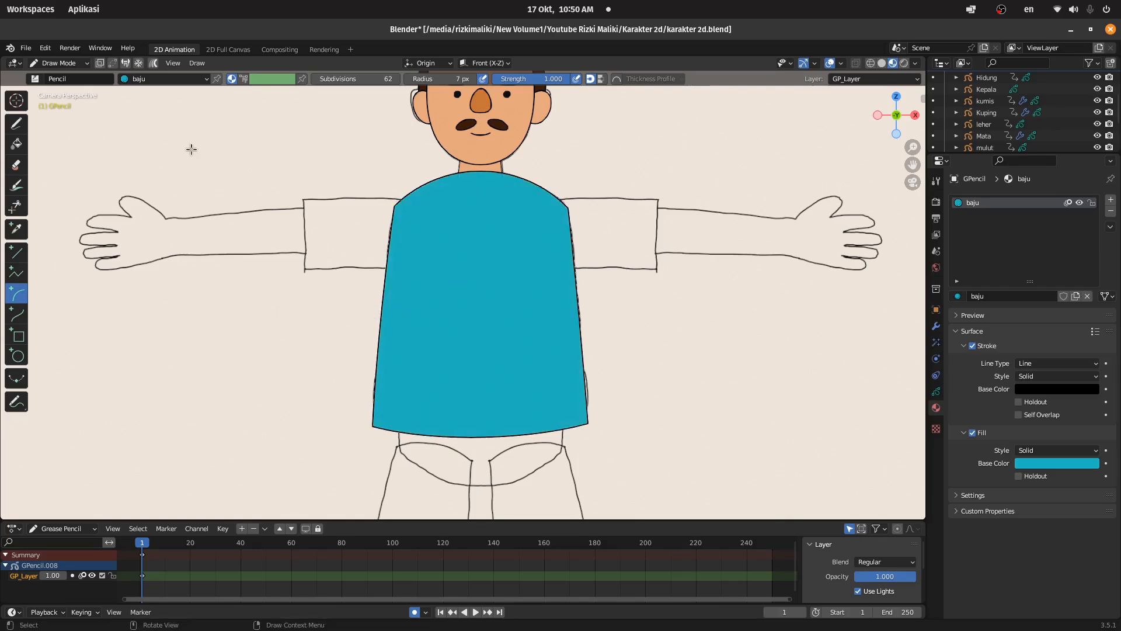
- Return to Object Mode and move the shirt back along Y until it sits behind the neck
click(58, 63)
click(58, 78)
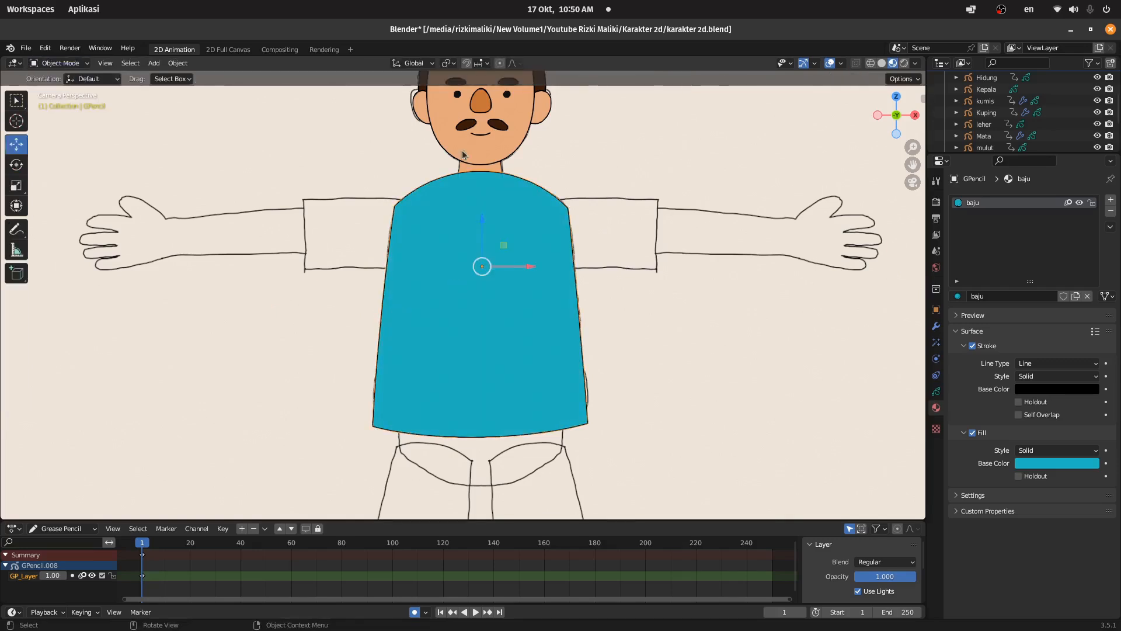
scroll(993, 111, up, 4)
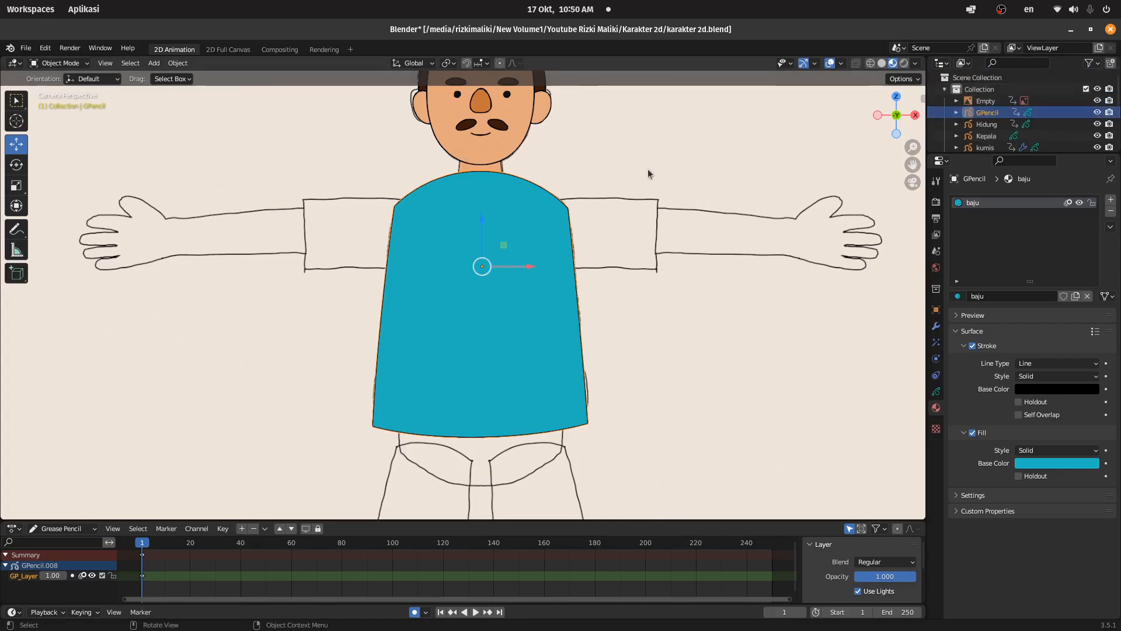
drag(895, 120, 526, 222)
key(g)
key(y)
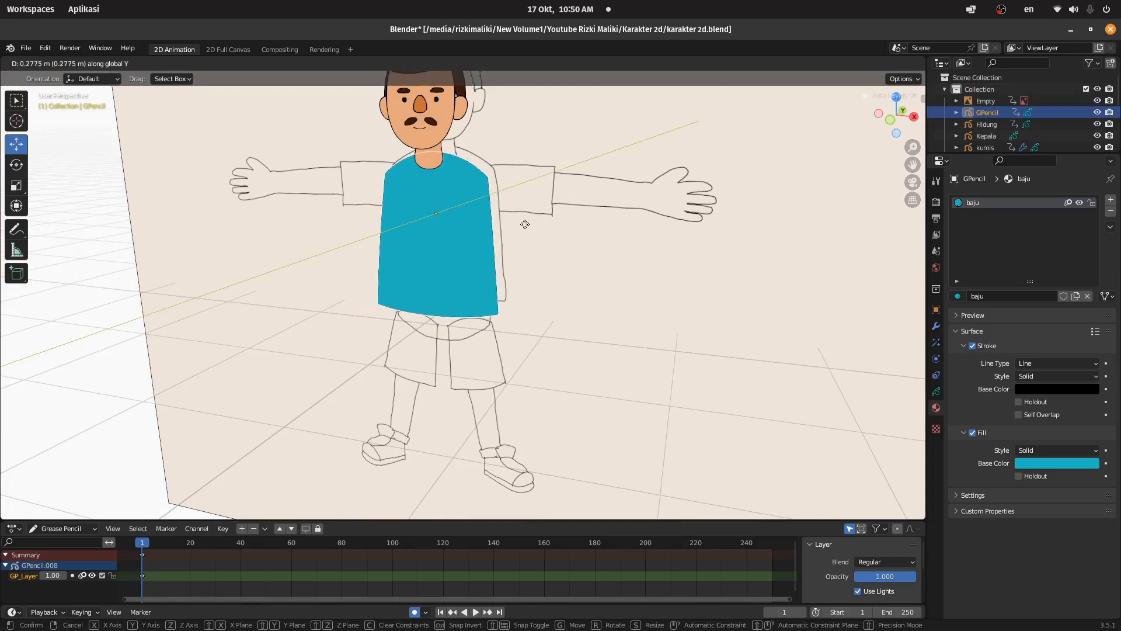
click(476, 195)
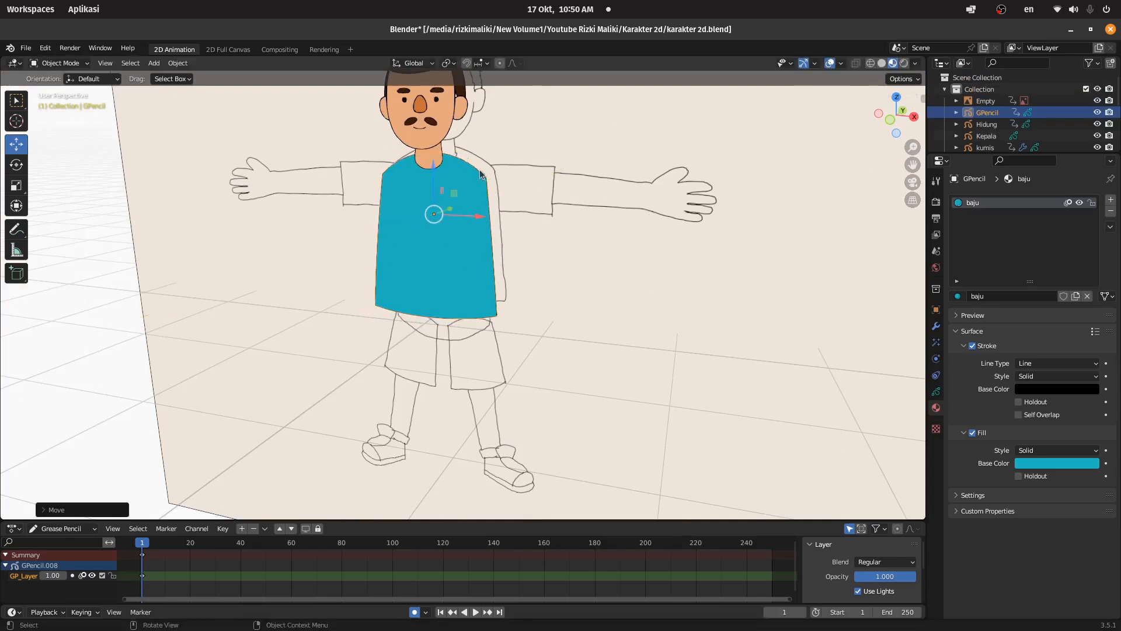
- Select the neck together with the shirt and move both slightly forward along negative Y, then release the selection
click(438, 162)
key(g)
key(y)
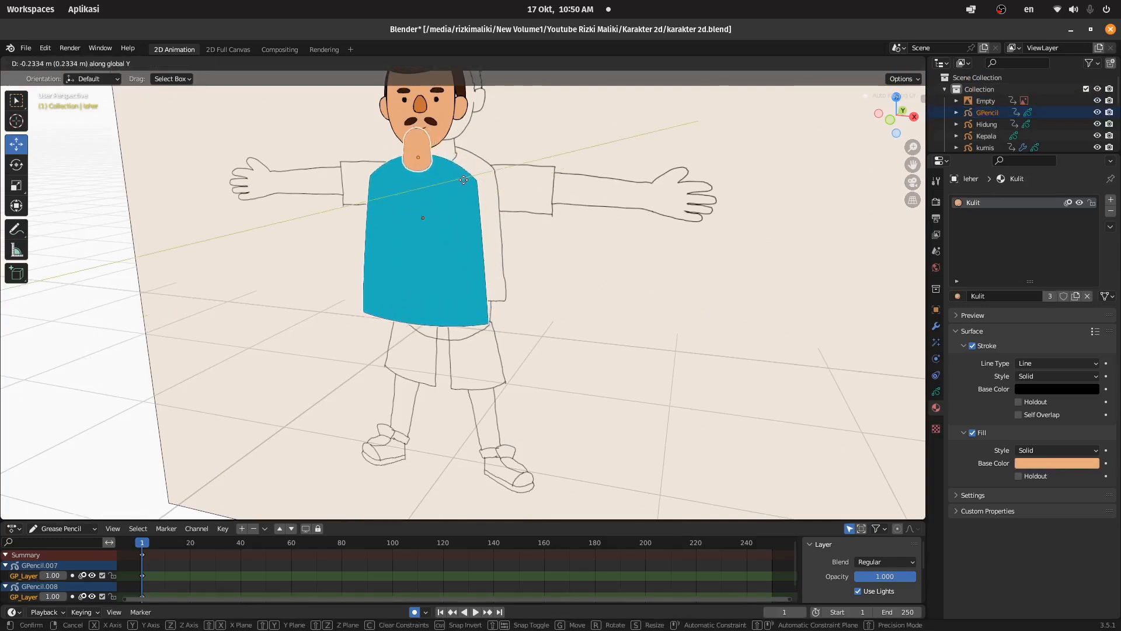
click(470, 179)
click(595, 219)
- Rename the shirt object as baju
click(456, 222)
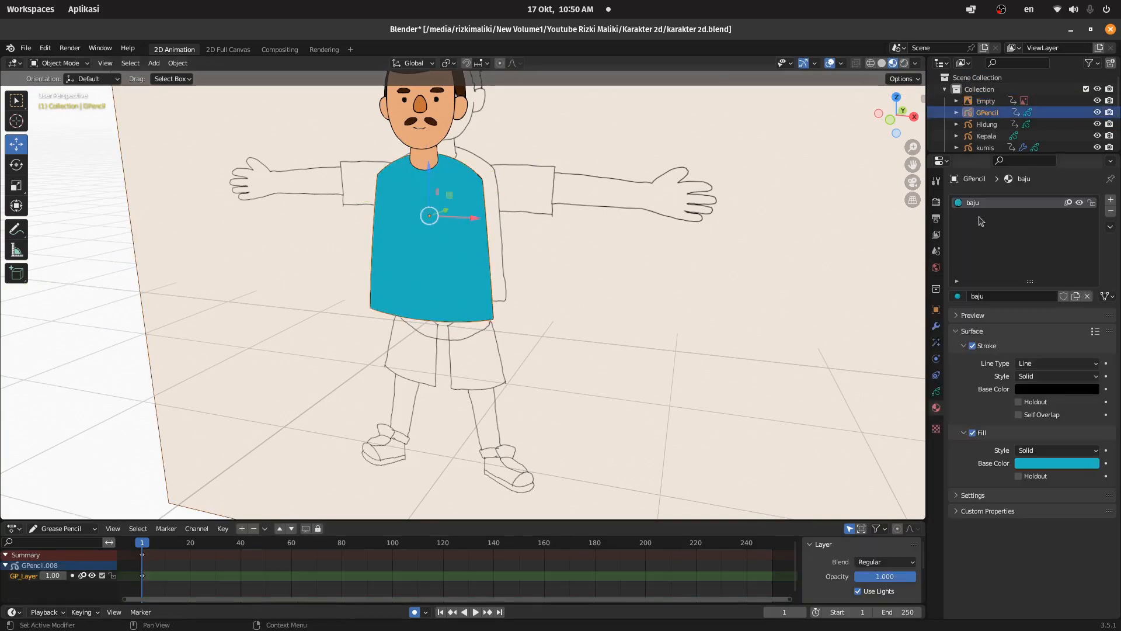
double_click(993, 112)
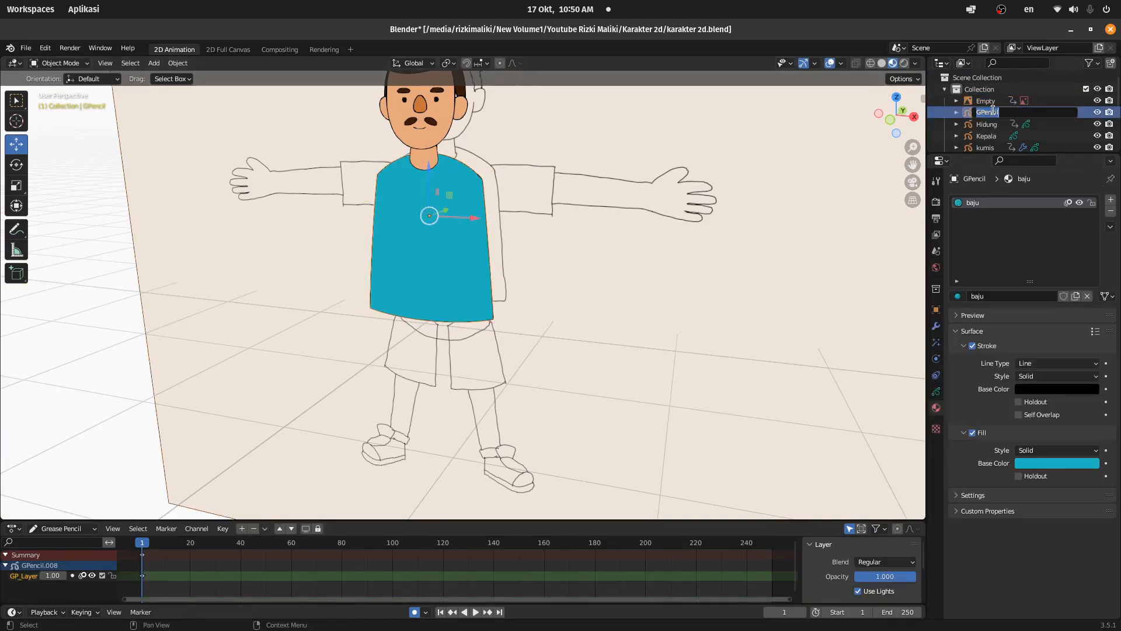
text(baju)
key(Return)
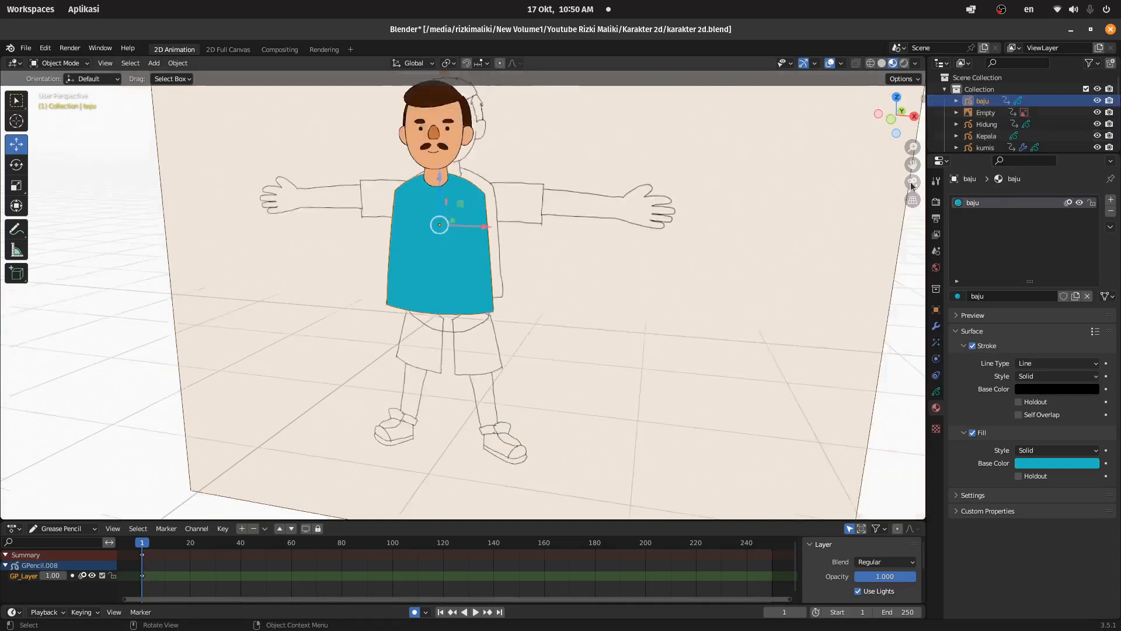
- Return to the camera view, deselect the shirt, and save the file
click(912, 181)
click(700, 171)
scroll(689, 169, down, 2)
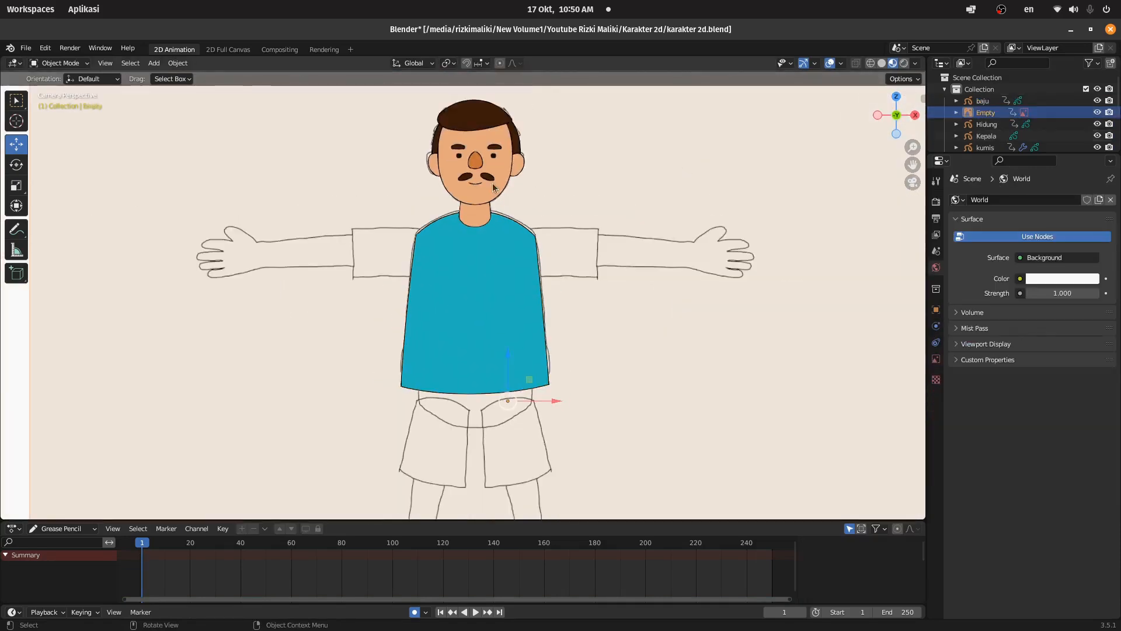
key(ctrl+s)
scroll(565, 236, up, 1)
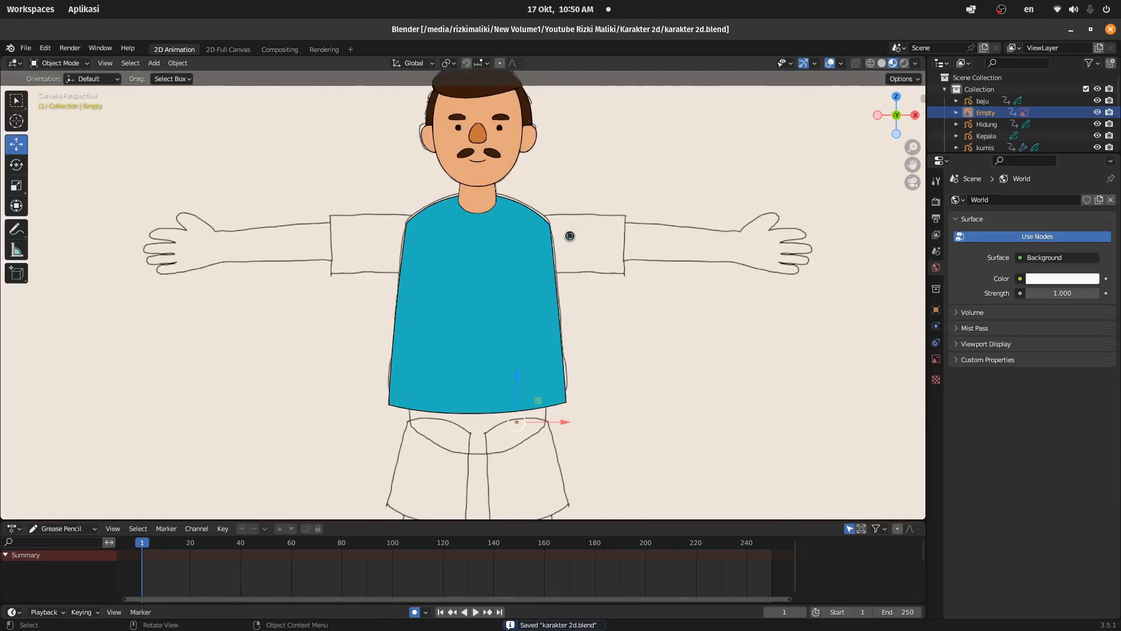
scroll(602, 208, up, 1)
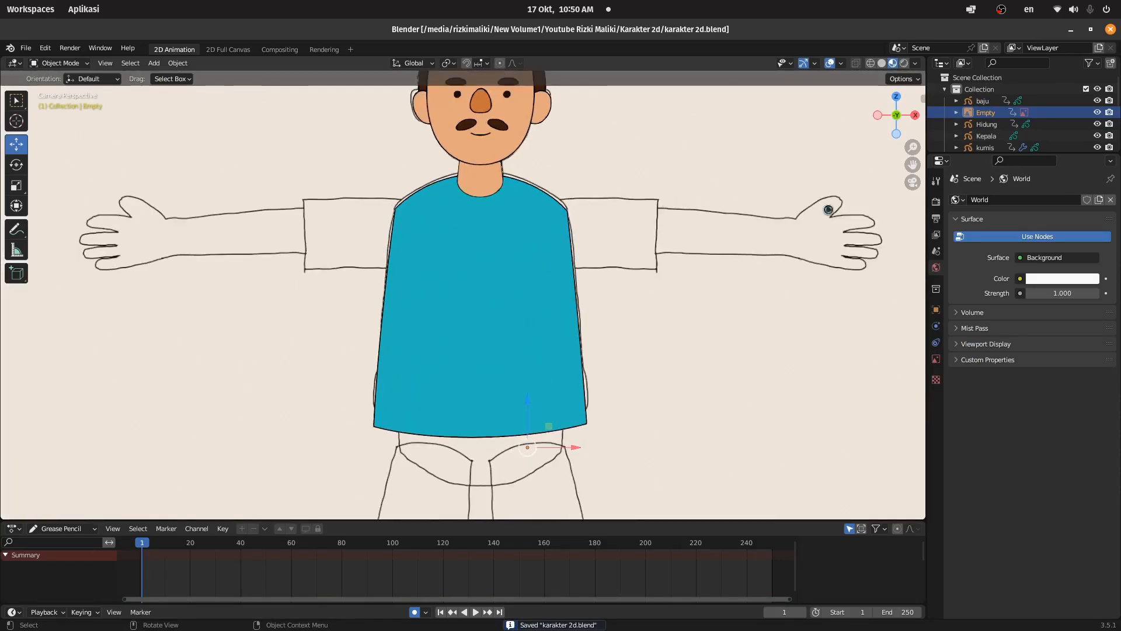
- Add a blank Grease Pencil object and move it up along Z to the base of the neck
scroll(649, 242, up, 1)
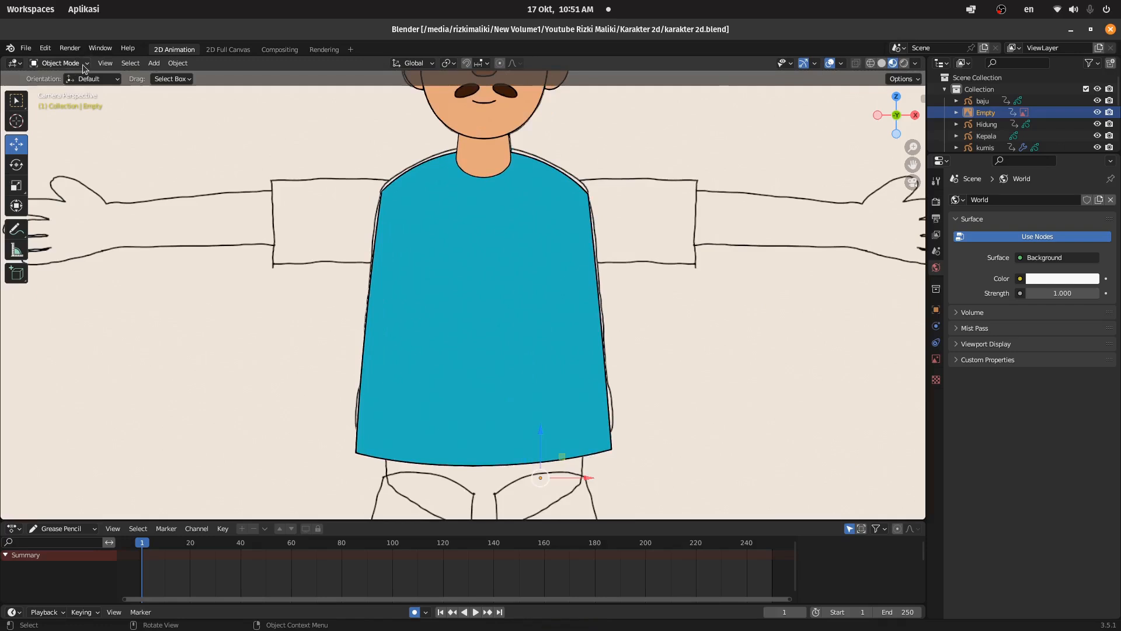
click(154, 63)
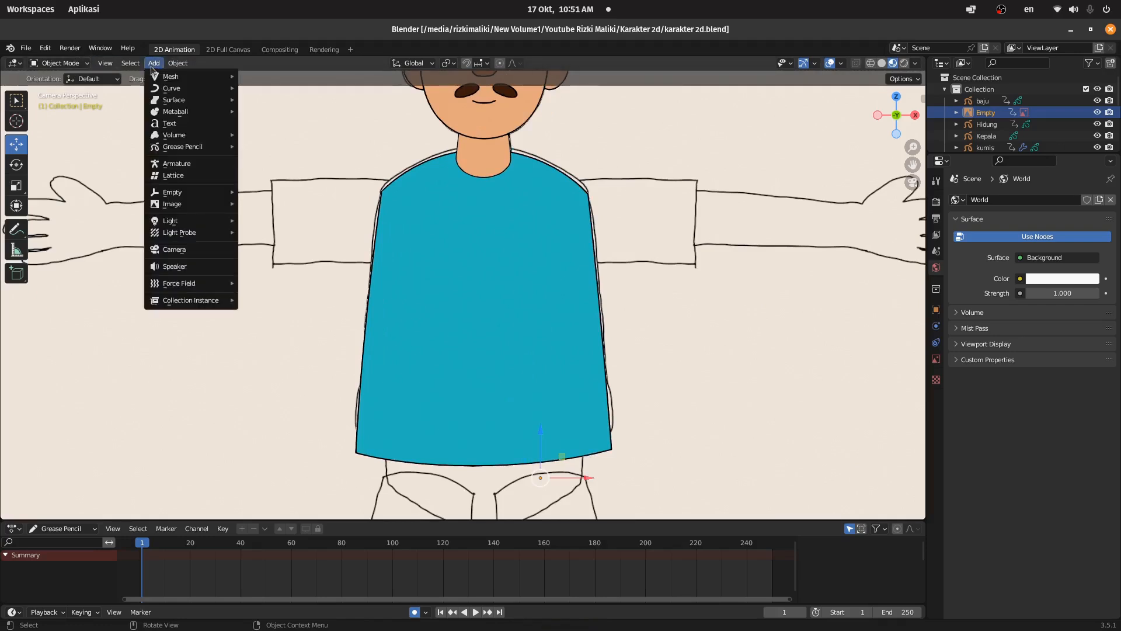
click(151, 66)
click(153, 63)
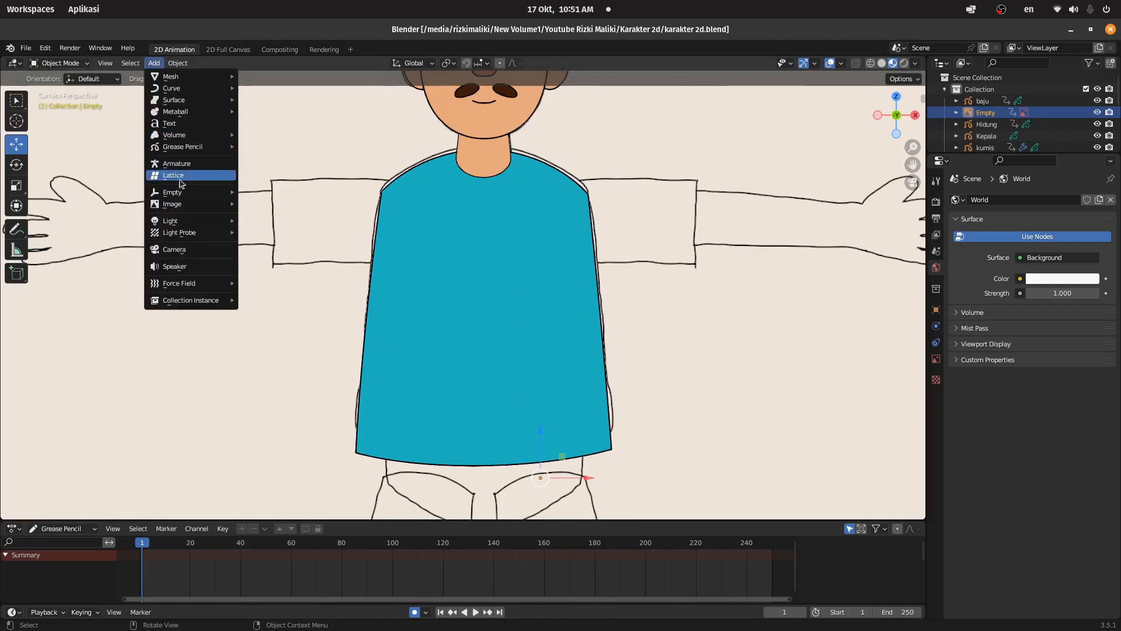
mouse_move(212, 147)
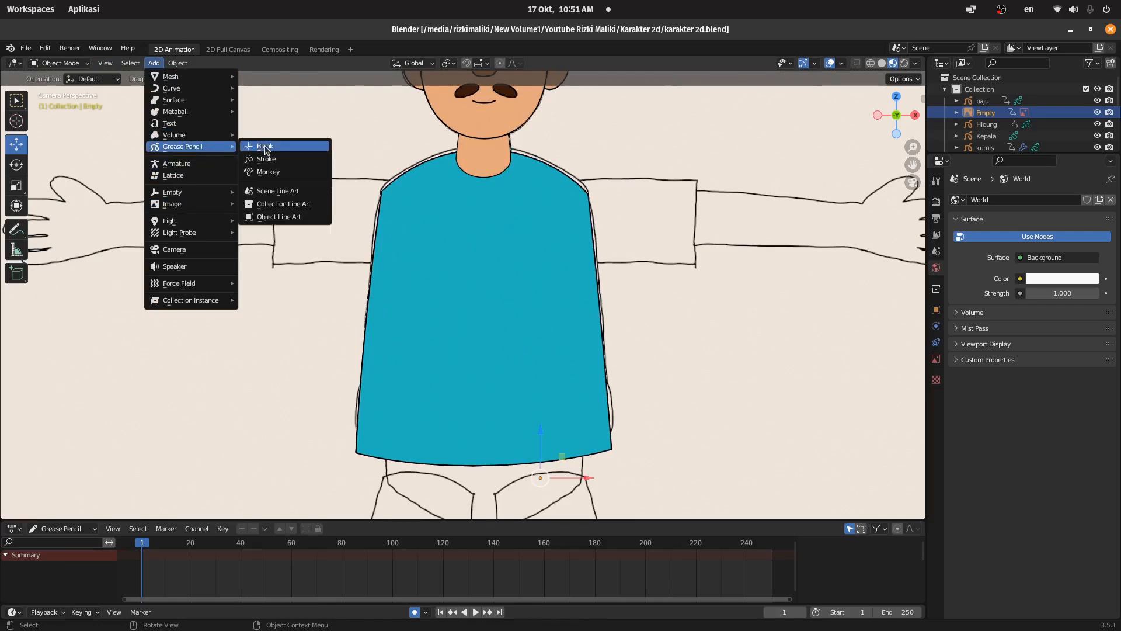
click(266, 149)
scroll(493, 183, down, 4)
drag(476, 350, 505, 186)
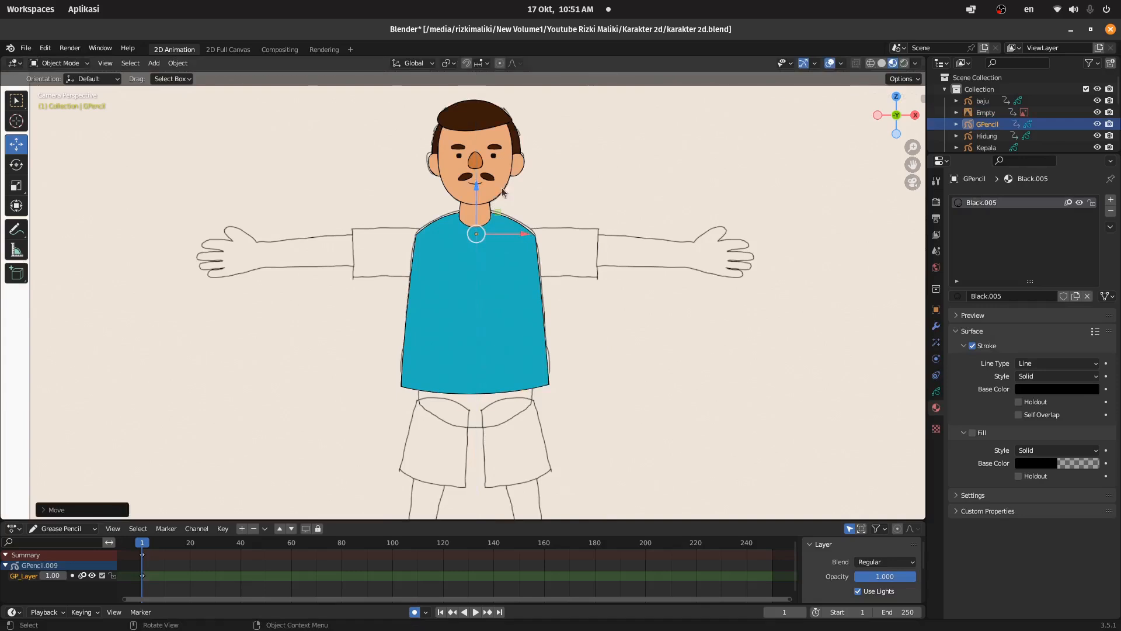
- Put the new Grease Pencil object in Draw Mode and assign it the existing baju material
scroll(480, 286, up, 4)
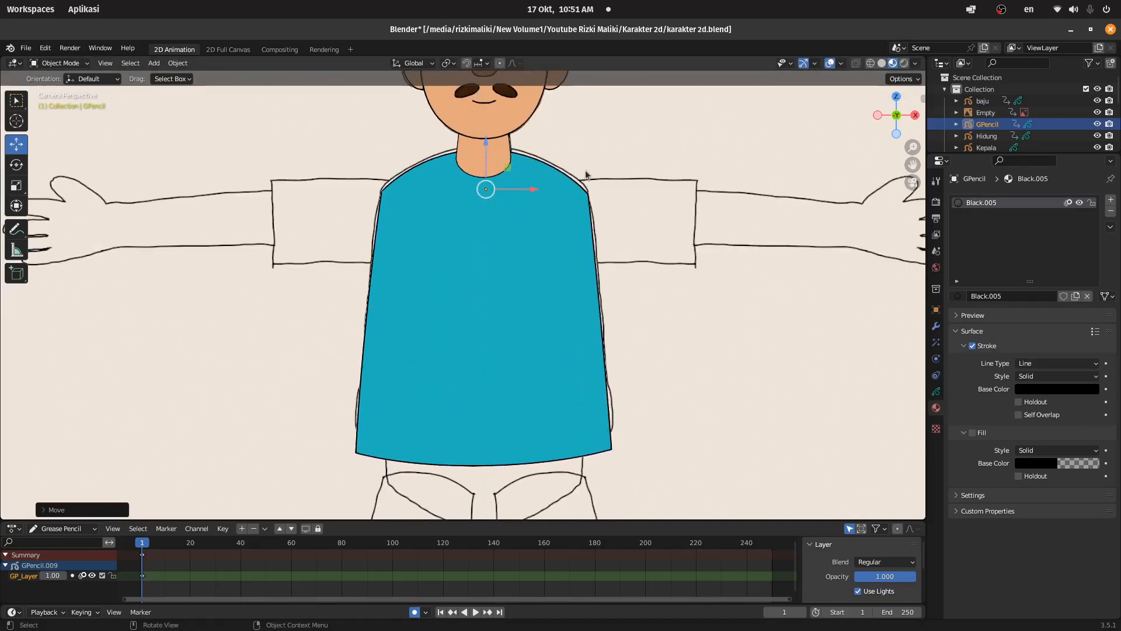
scroll(586, 187, up, 1)
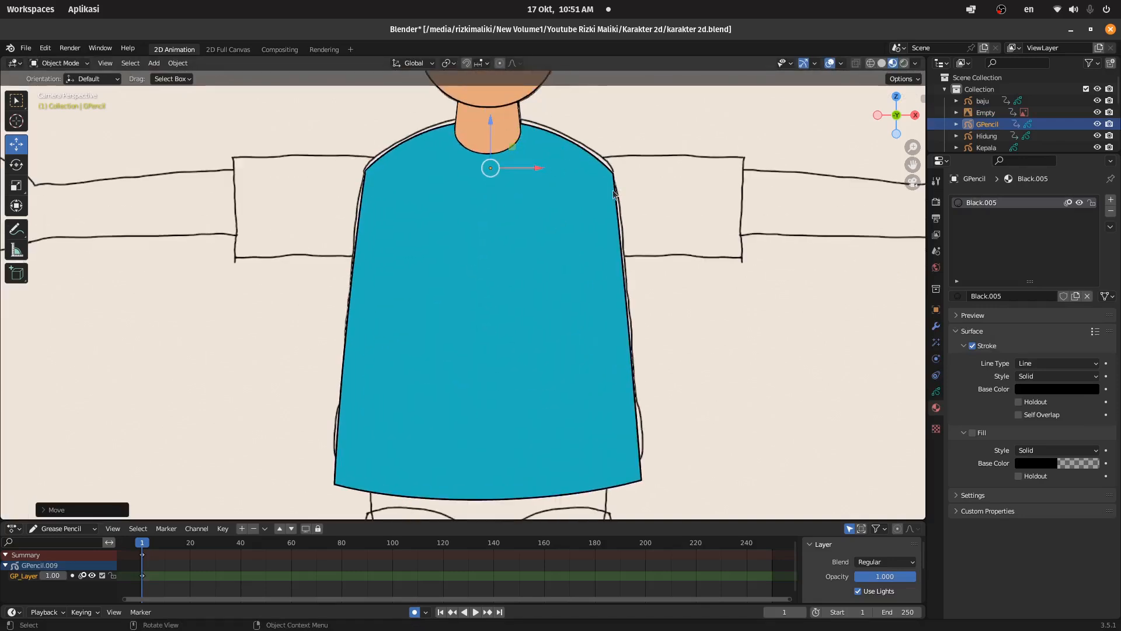
drag(915, 163, 697, 268)
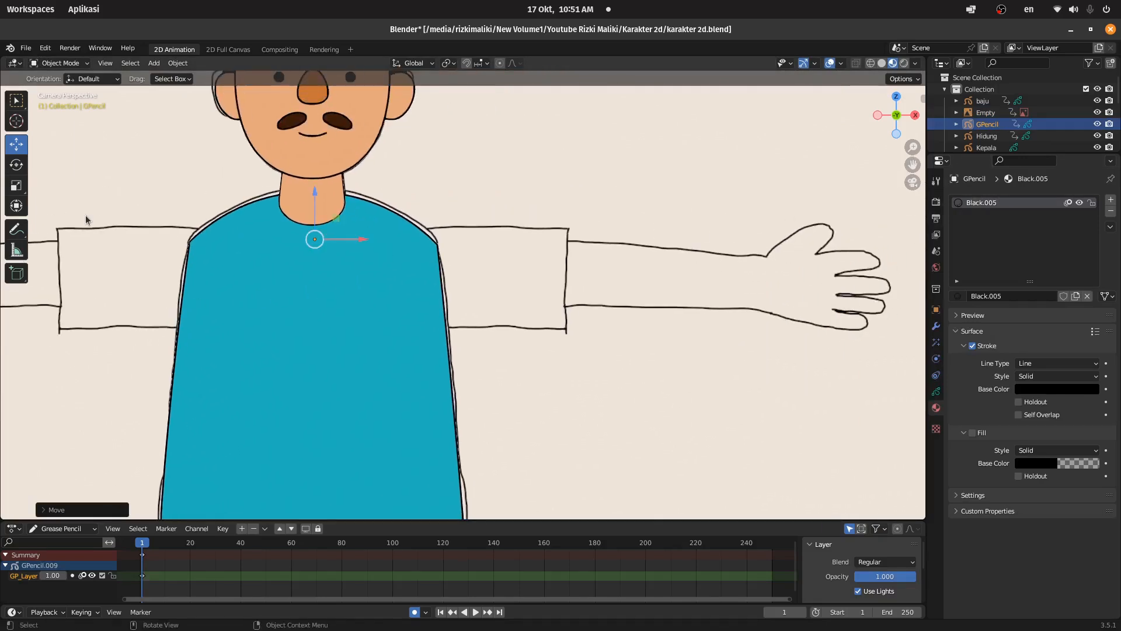
click(59, 63)
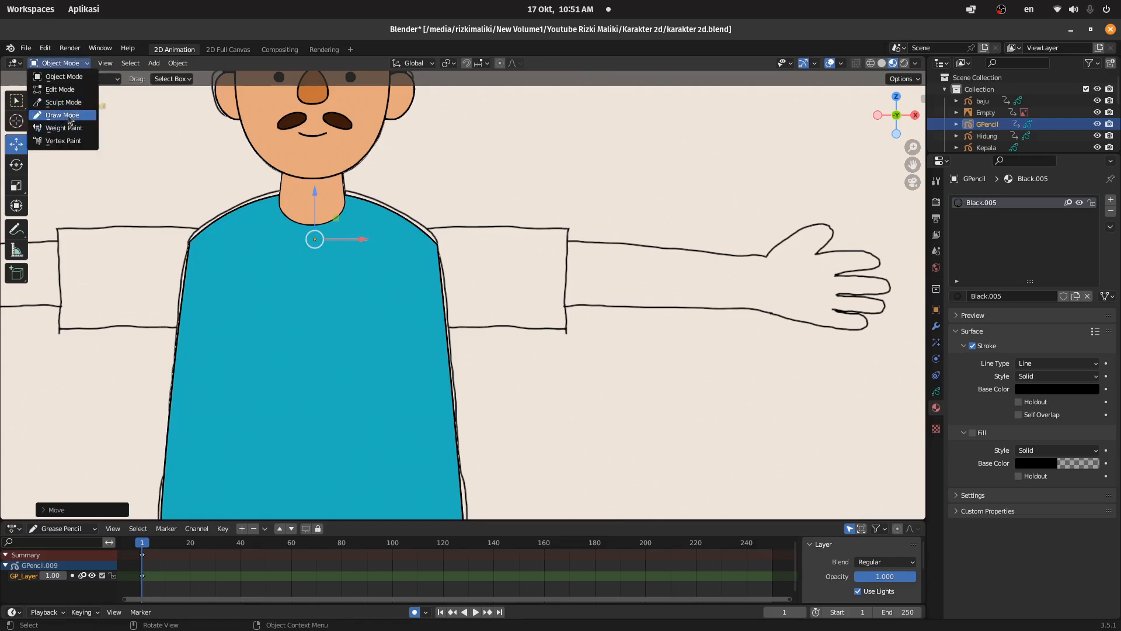
click(62, 115)
scroll(566, 259, up, 2)
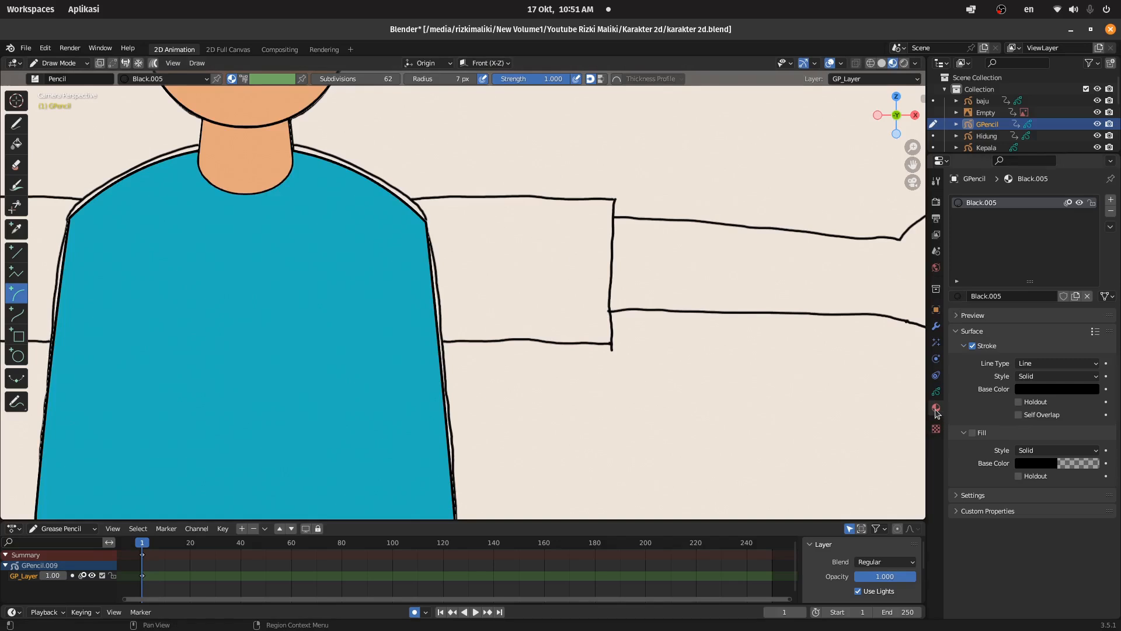
click(959, 296)
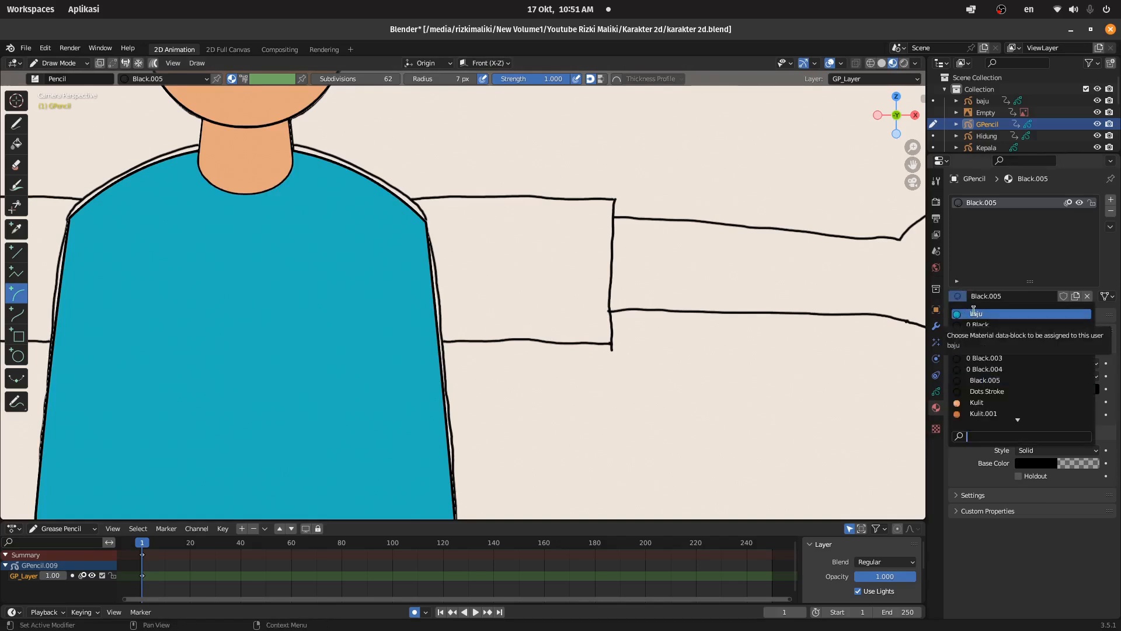
click(974, 313)
scroll(414, 178, up, 1)
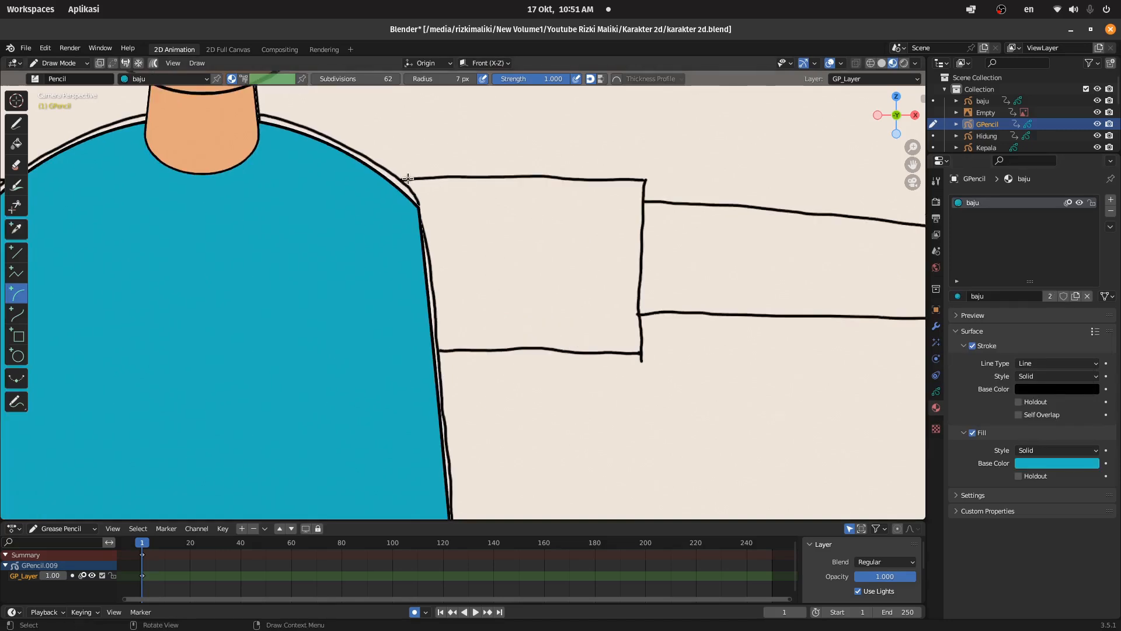
- Trace the sleeve beside the shirt's shoulder as a closed shape of four connected arcs, overlapping the shirt at its inner end
mouse_move(377, 185)
mouse_down()
mouse_move(654, 179)
mouse_move(563, 195)
mouse_move(552, 271)
mouse_move(552, 250)
mouse_up()
key(e)
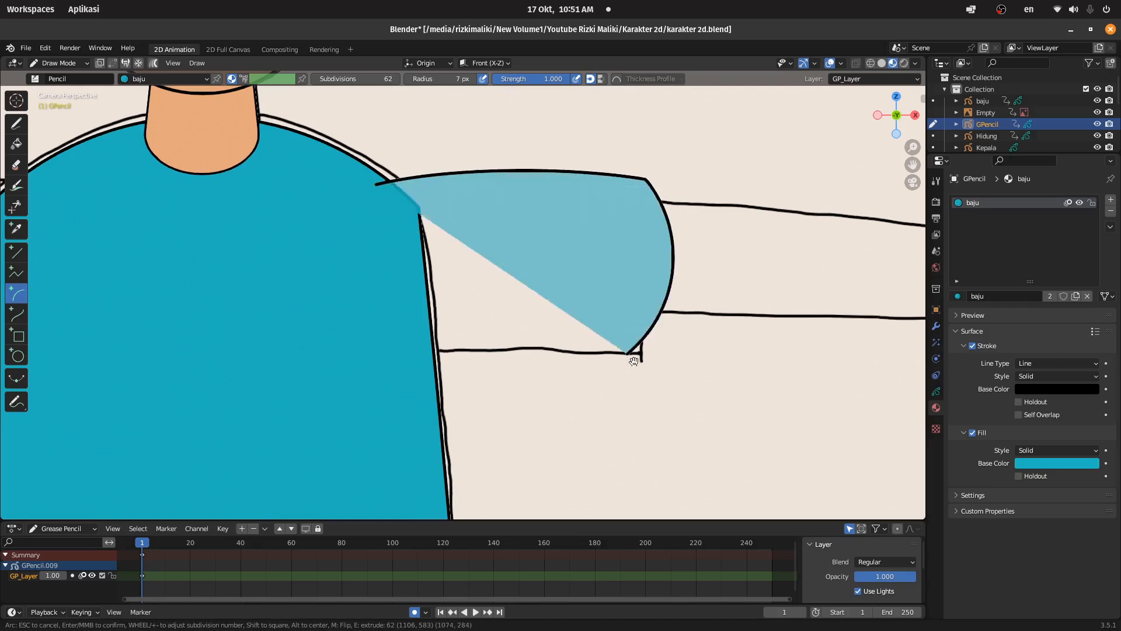
click(644, 360)
drag(708, 272, 618, 269)
key(e)
click(389, 356)
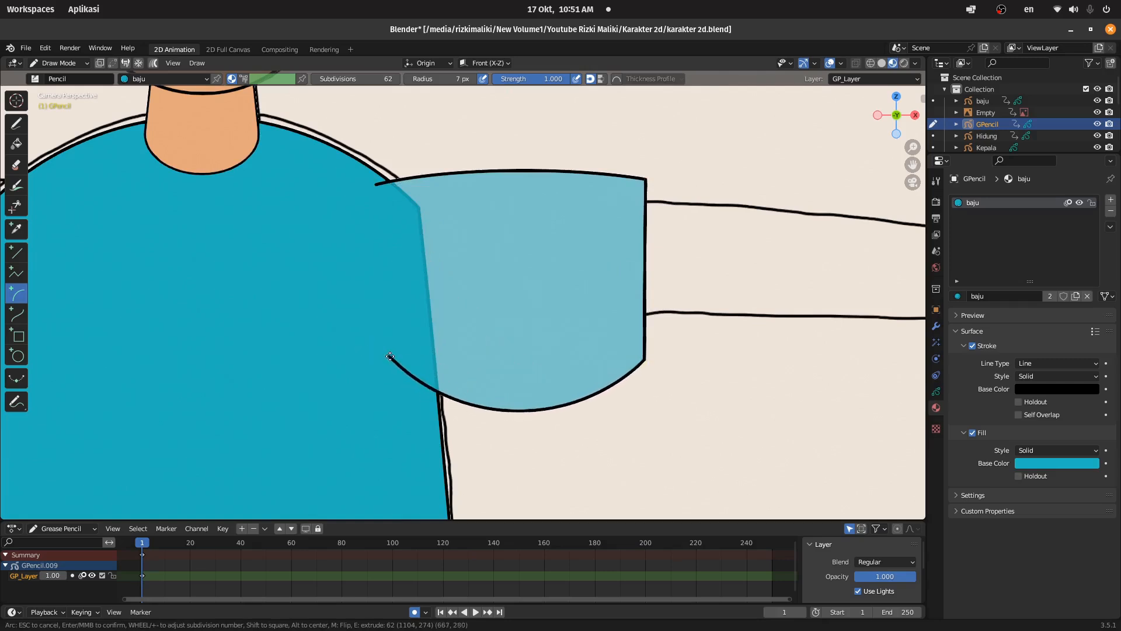
drag(531, 430, 547, 316)
drag(537, 332, 537, 339)
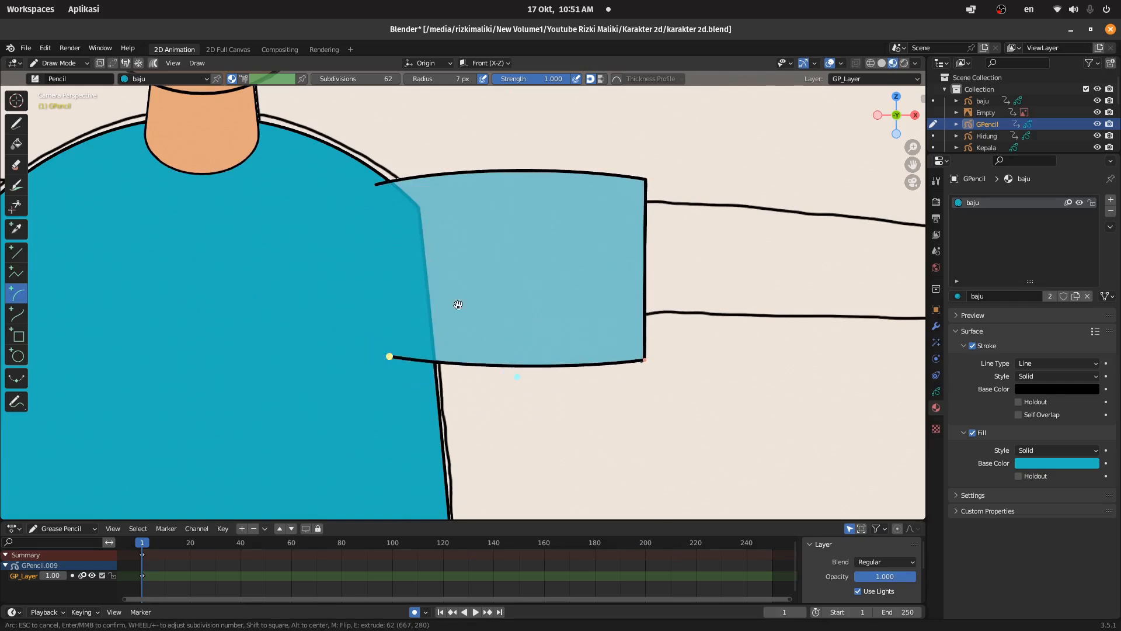
key(e)
click(375, 186)
key(Return)
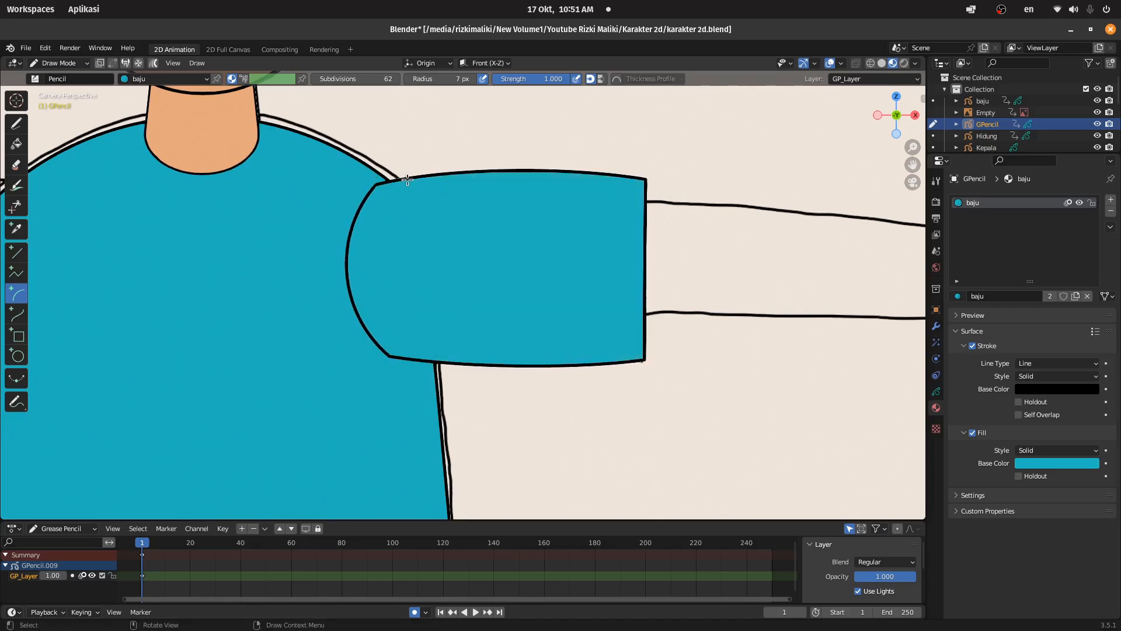
- Rename the sleeve's layer as lengan baju
scroll(498, 199, down, 2)
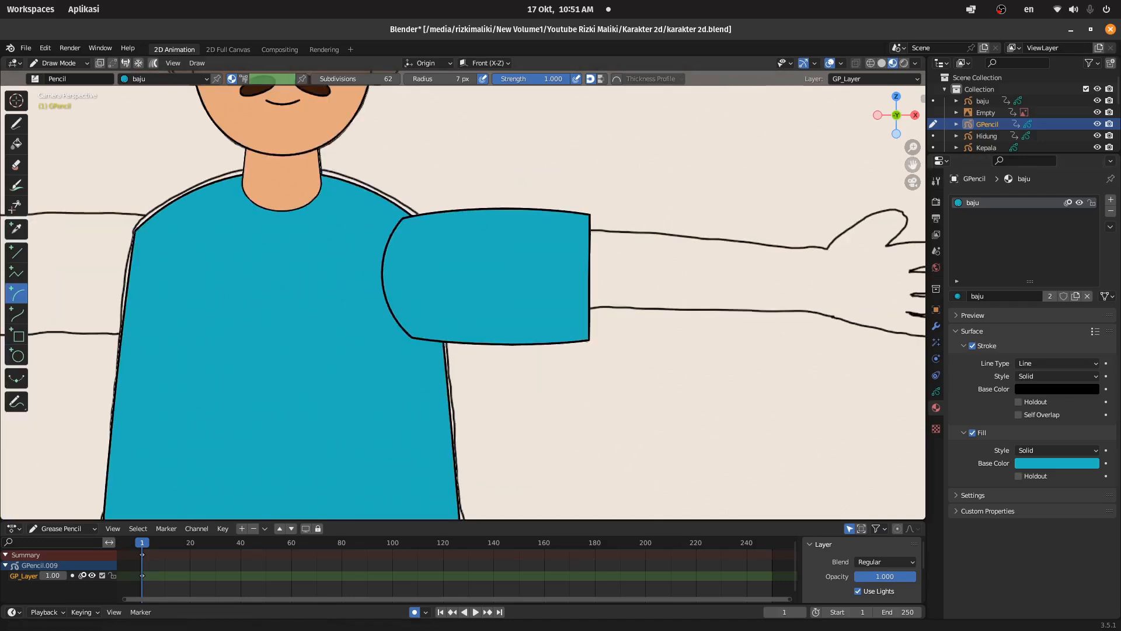
shift+middle_drag(916, 348, 852, 350)
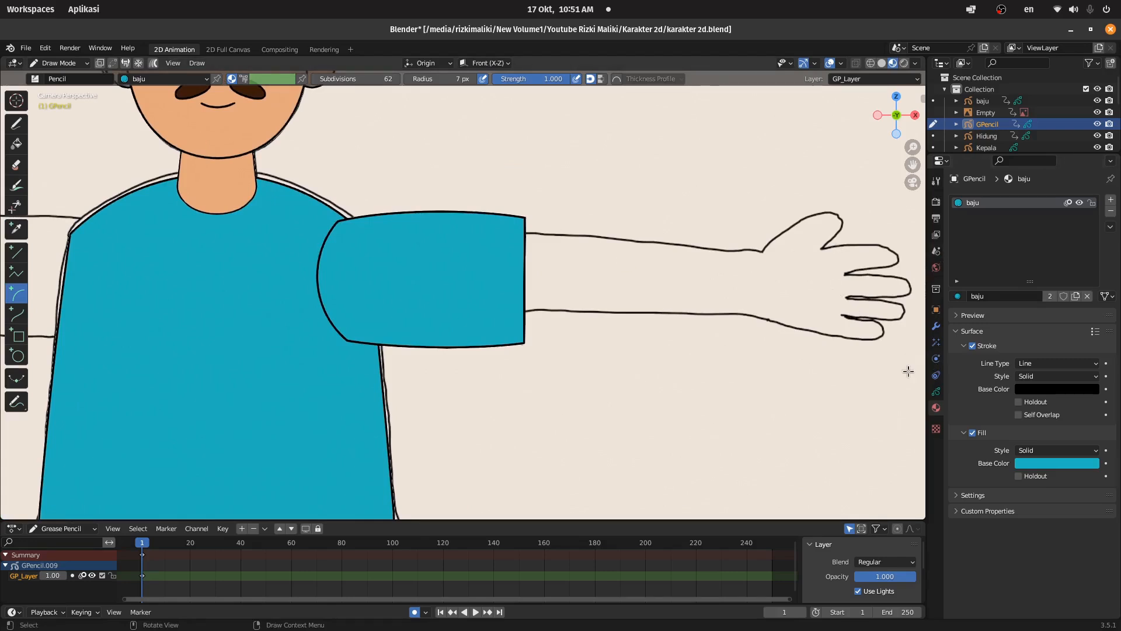
click(937, 392)
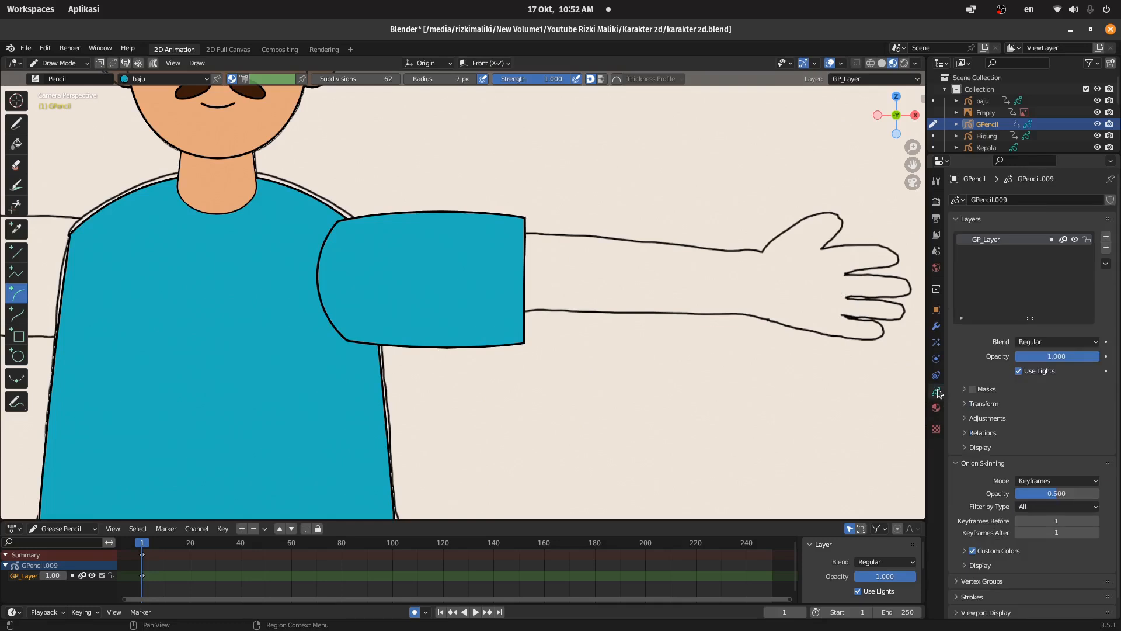
double_click(994, 241)
text(lengan baju)
key(Return)
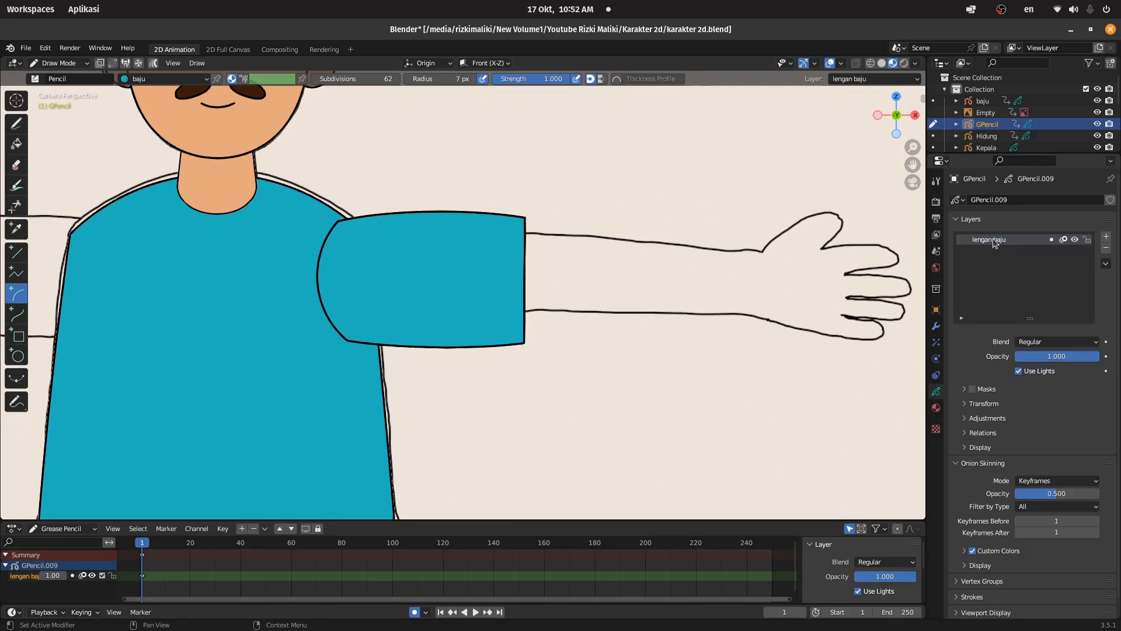
- Add a layer named tangan and place it below the lengan baju layer
click(1105, 237)
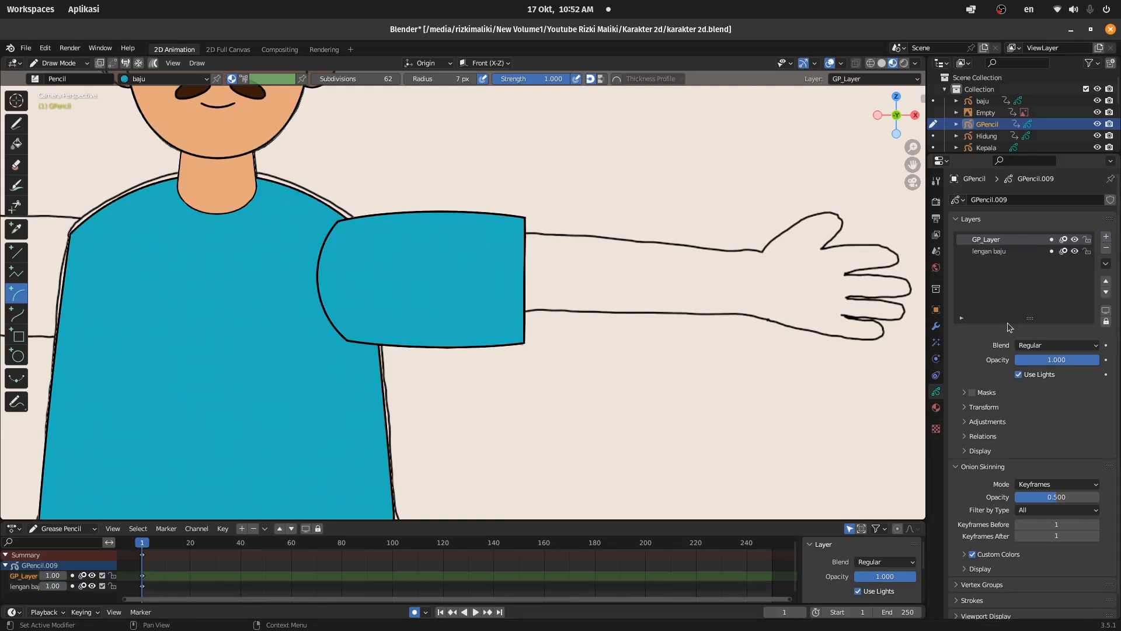
double_click(987, 242)
text(tangan)
key(Return)
click(1105, 292)
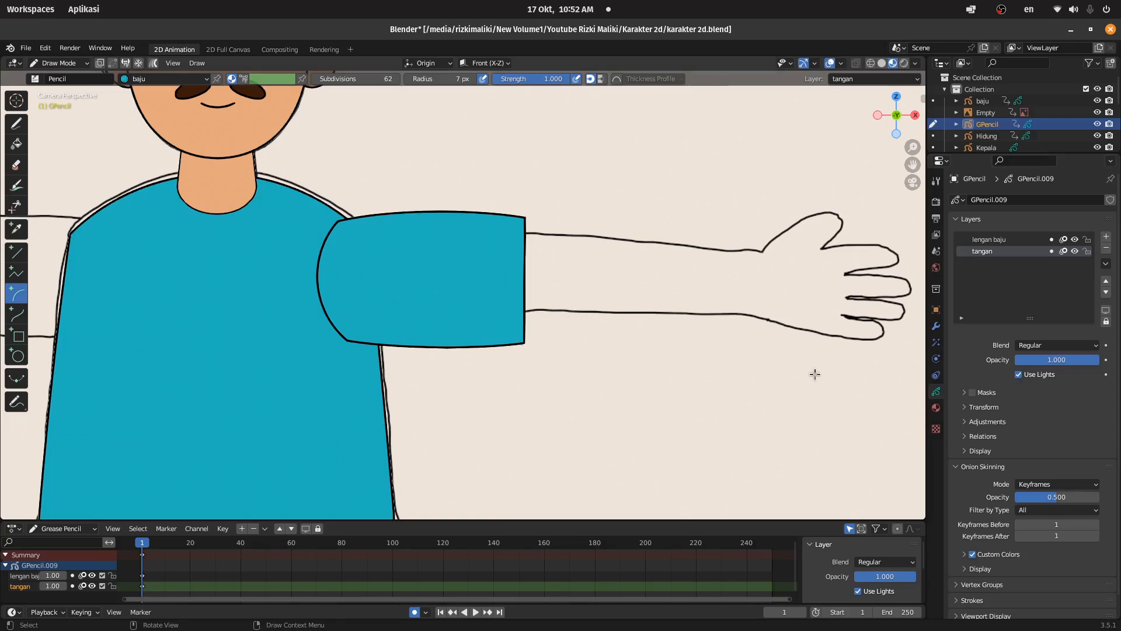
- Add a second material slot to the sleeve object and assign the existing Kulit material to it
click(935, 408)
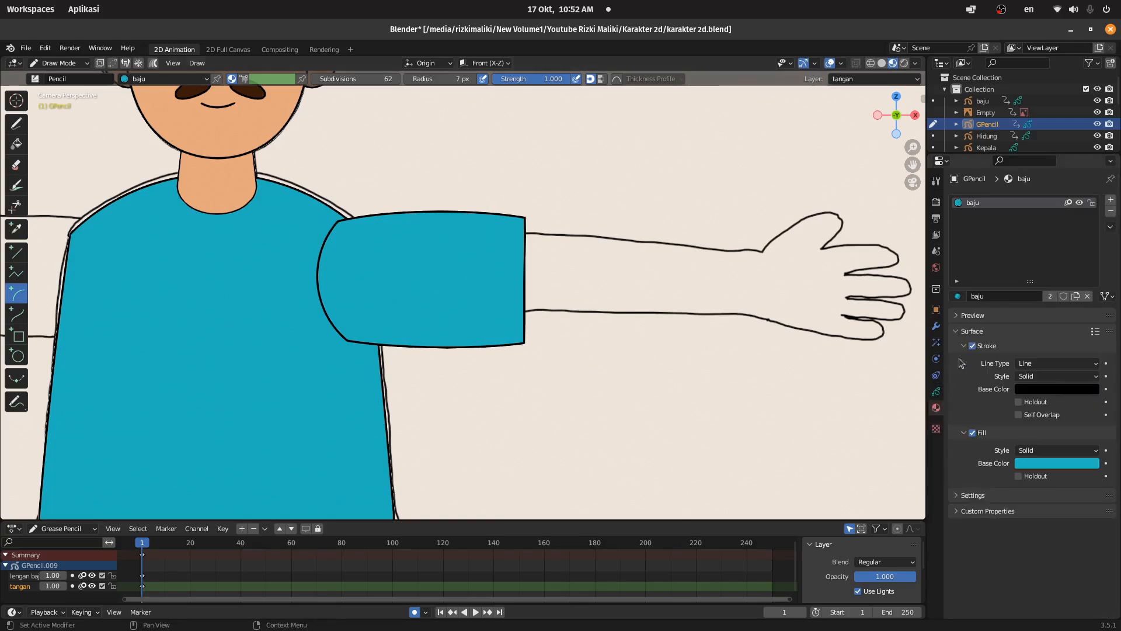
click(1111, 202)
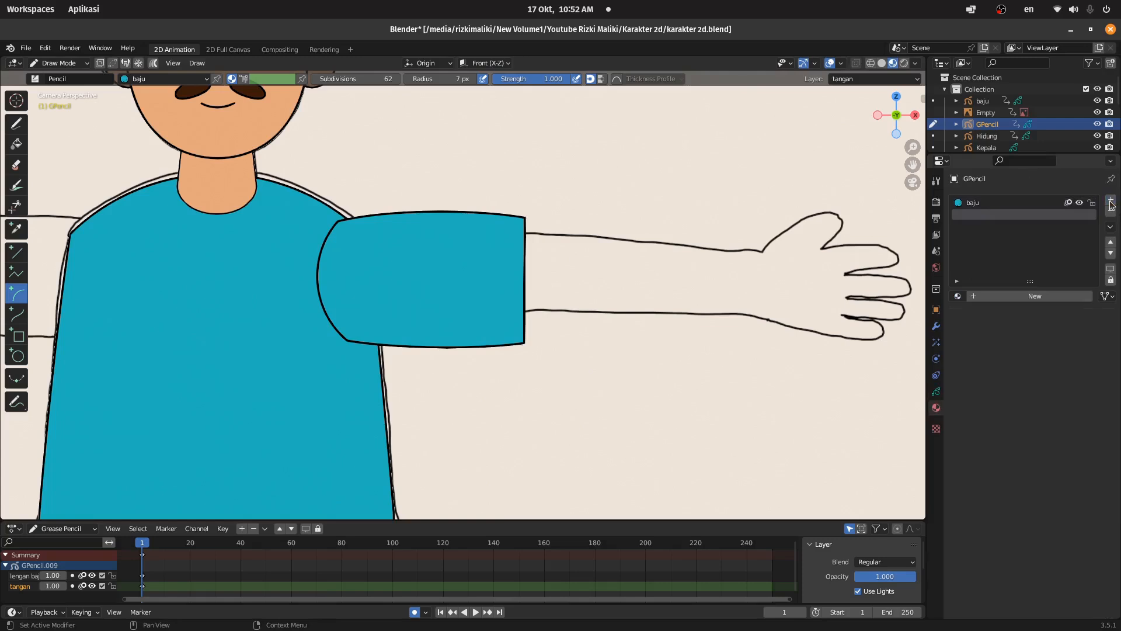
click(958, 297)
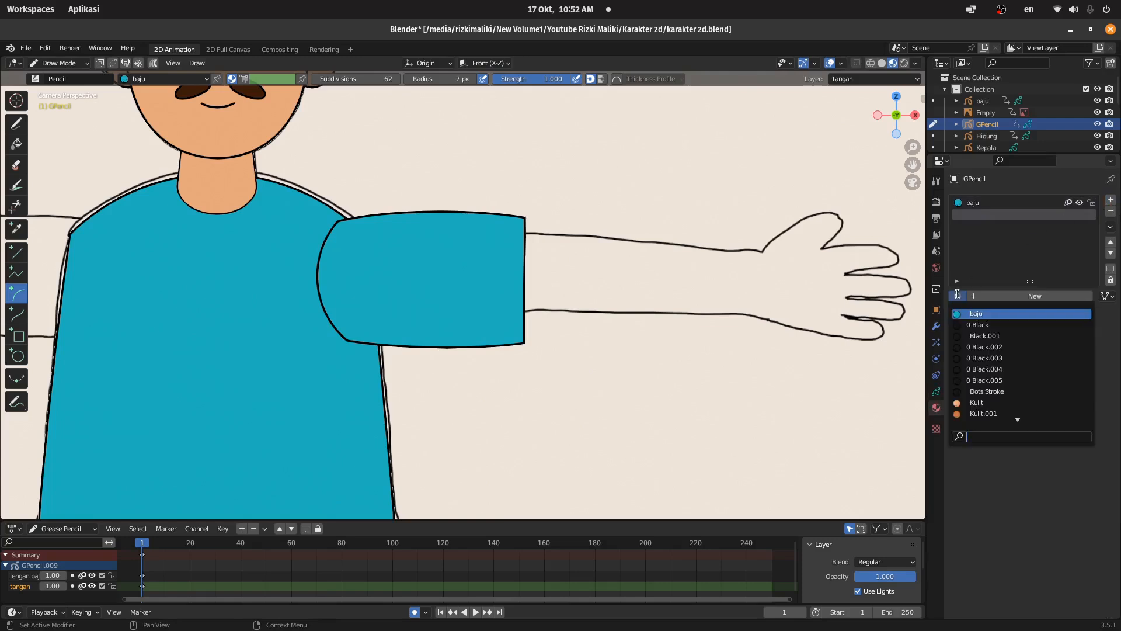
click(980, 403)
scroll(726, 232, up, 2)
drag(915, 163, 24, 283)
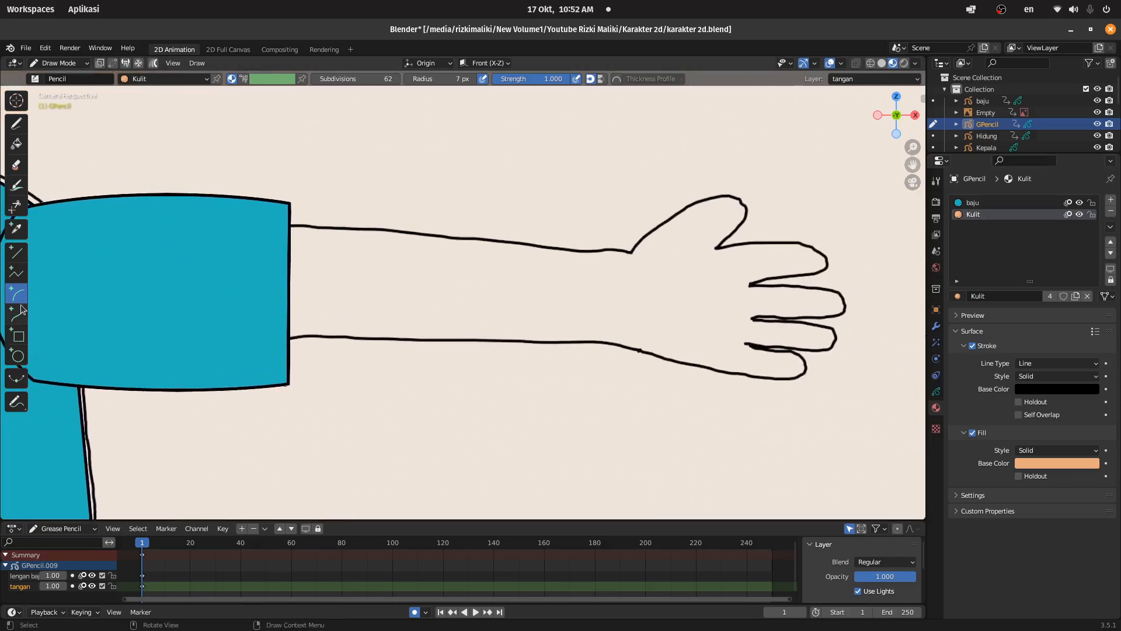
mouse_move(274, 229)
mouse_down()
mouse_move(540, 238)
mouse_move(673, 258)
mouse_move(632, 251)
mouse_up()
mouse_move(436, 158)
mouse_down()
mouse_move(410, 284)
mouse_move(390, 204)
mouse_up()
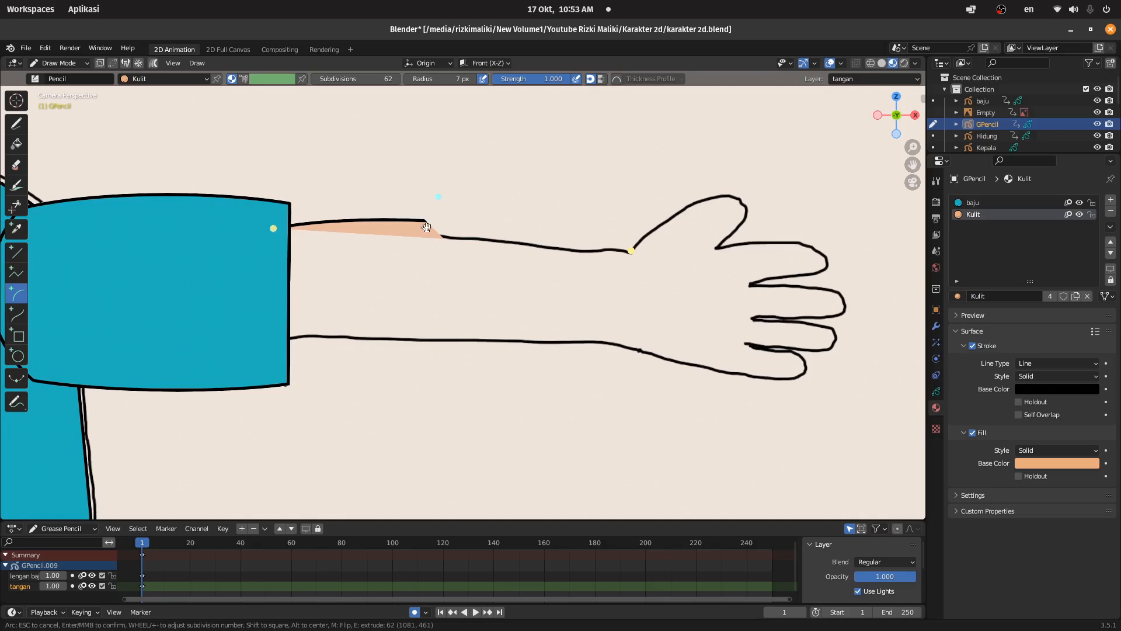
key(Return)
scroll(249, 193, down, 2)
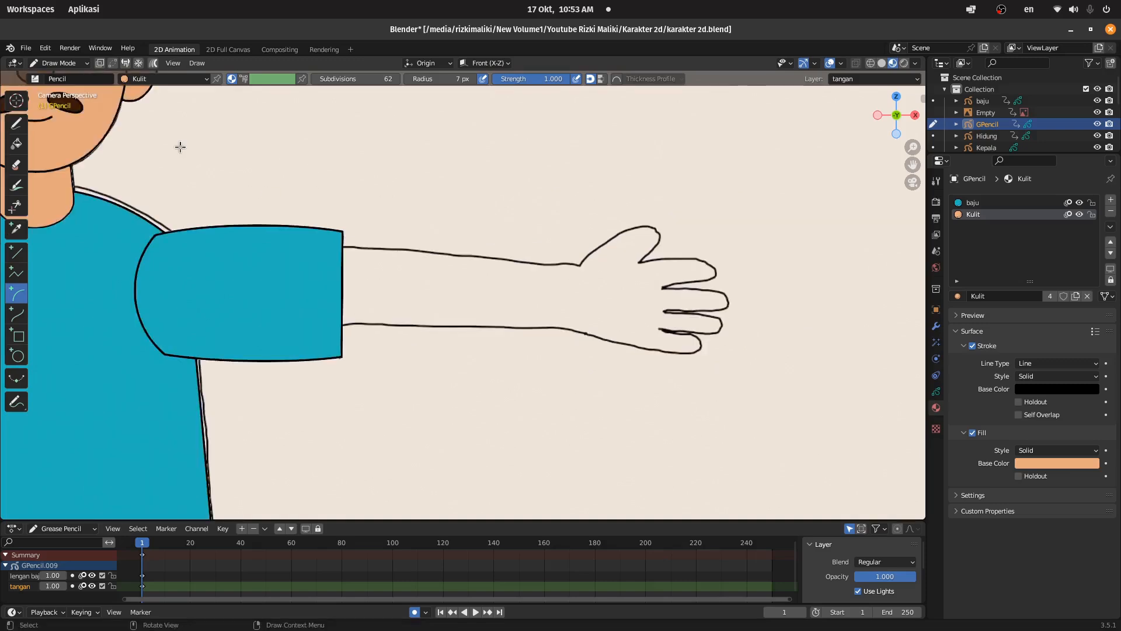
- In Object Mode, move the sleeve back along Y until it sits behind the shirt, and return to the camera view
click(61, 63)
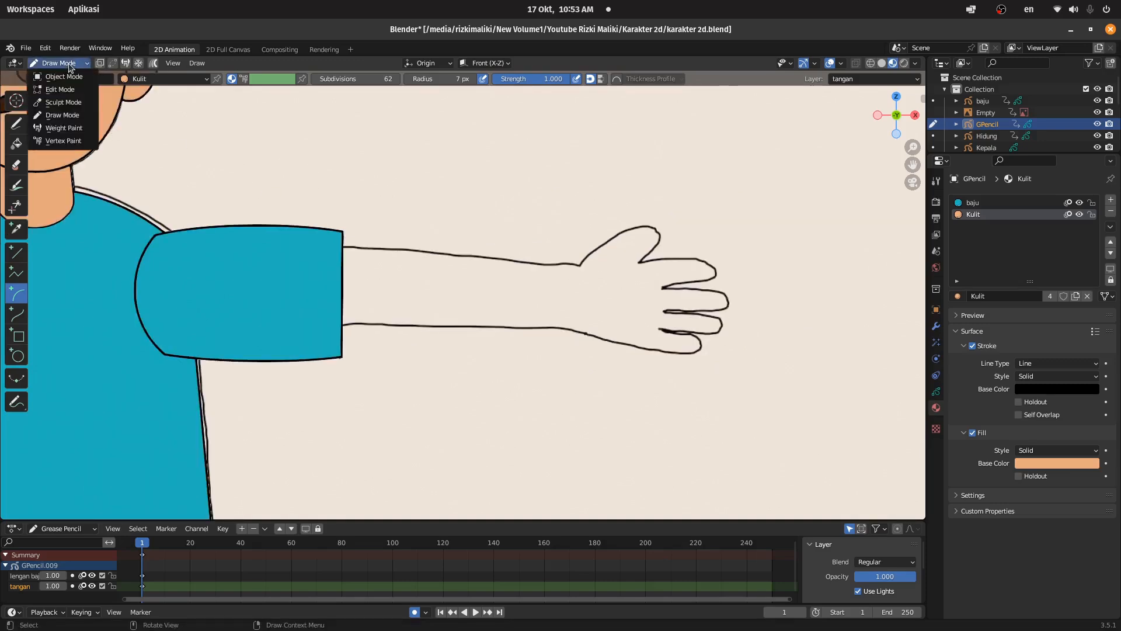
click(64, 77)
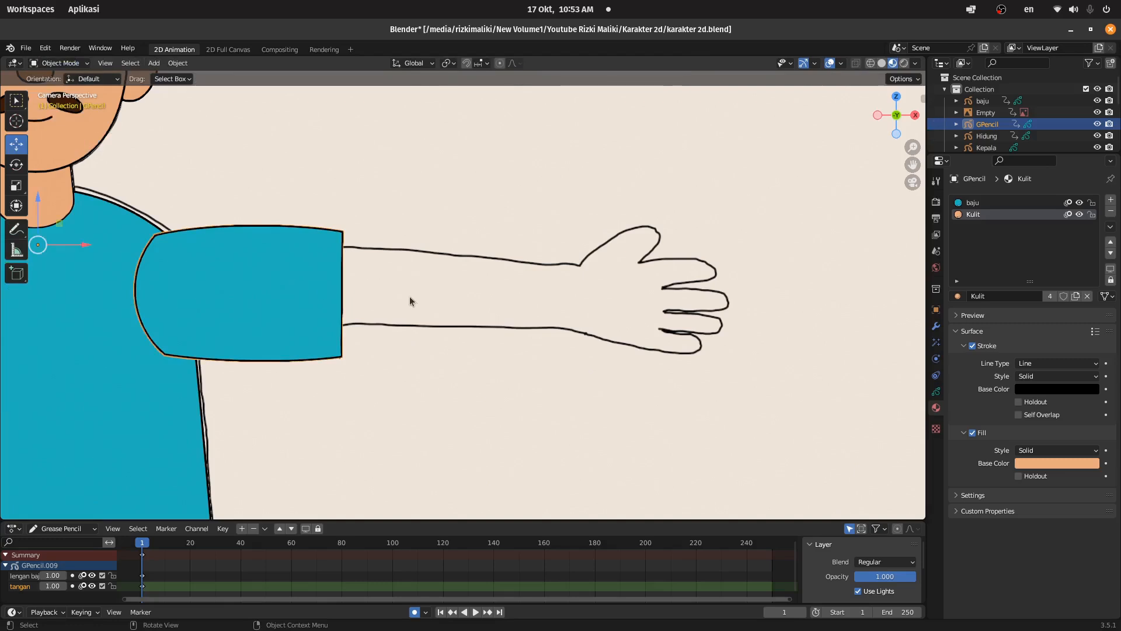
drag(899, 122, 766, 133)
drag(399, 174, 431, 173)
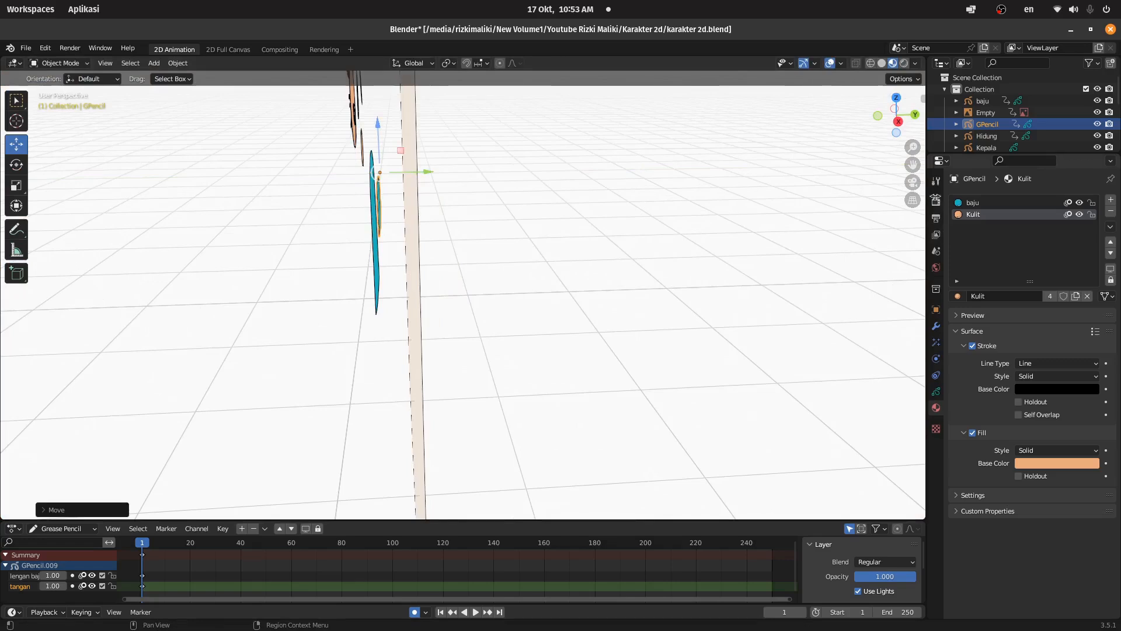
click(913, 181)
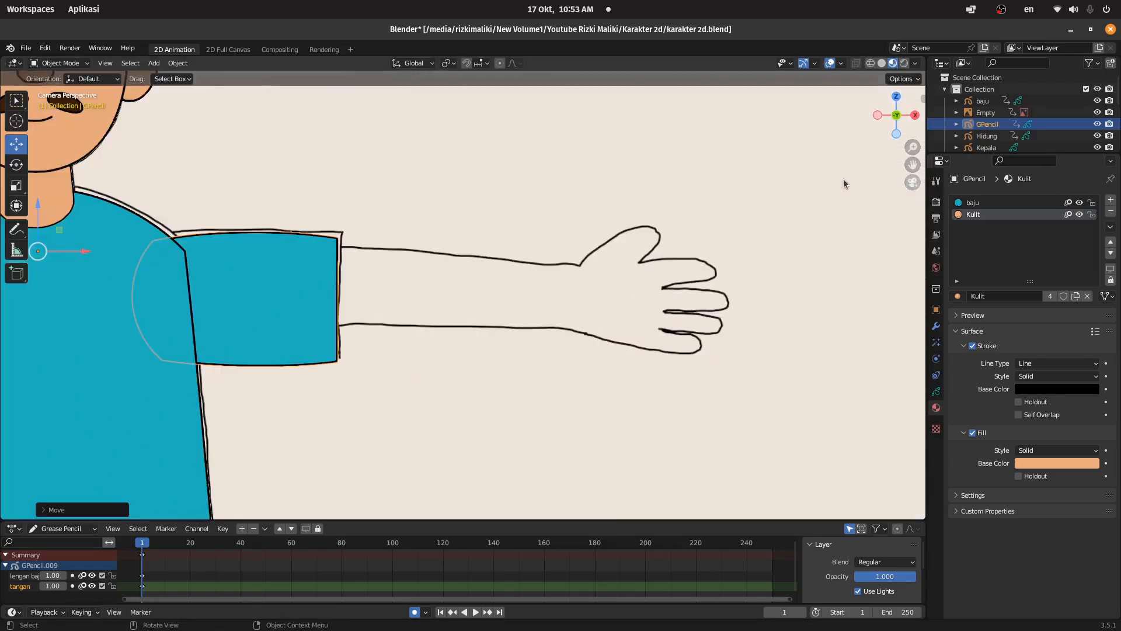
click(59, 63)
click(65, 115)
scroll(267, 237, up, 2)
mouse_move(280, 230)
mouse_down()
mouse_move(676, 258)
mouse_move(350, 239)
mouse_move(643, 250)
mouse_up()
key(Escape)
click(59, 63)
click(58, 73)
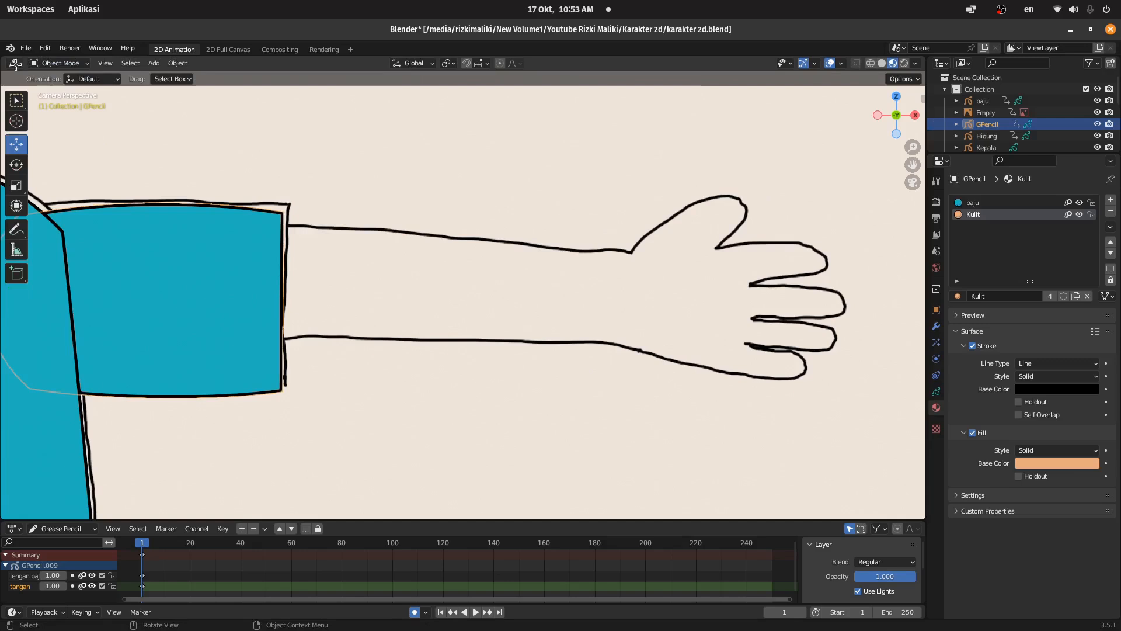
click(59, 63)
- Deselect the sleeve and select the reference sketch image
scroll(216, 150, down, 2)
scroll(216, 151, down, 3)
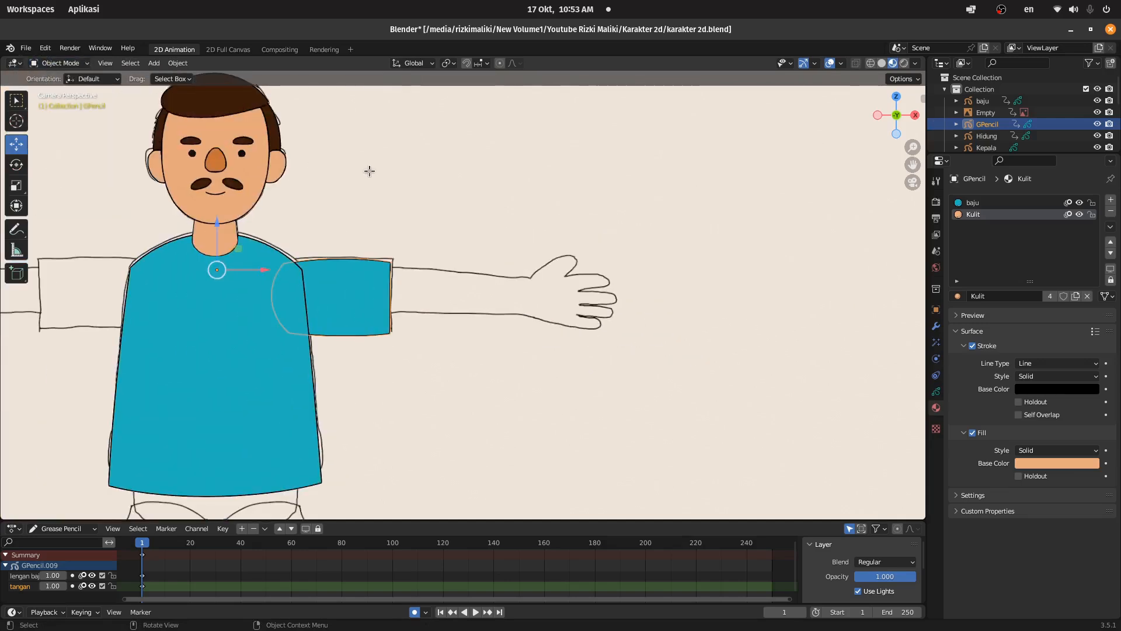
click(376, 173)
scroll(490, 204, down, 2)
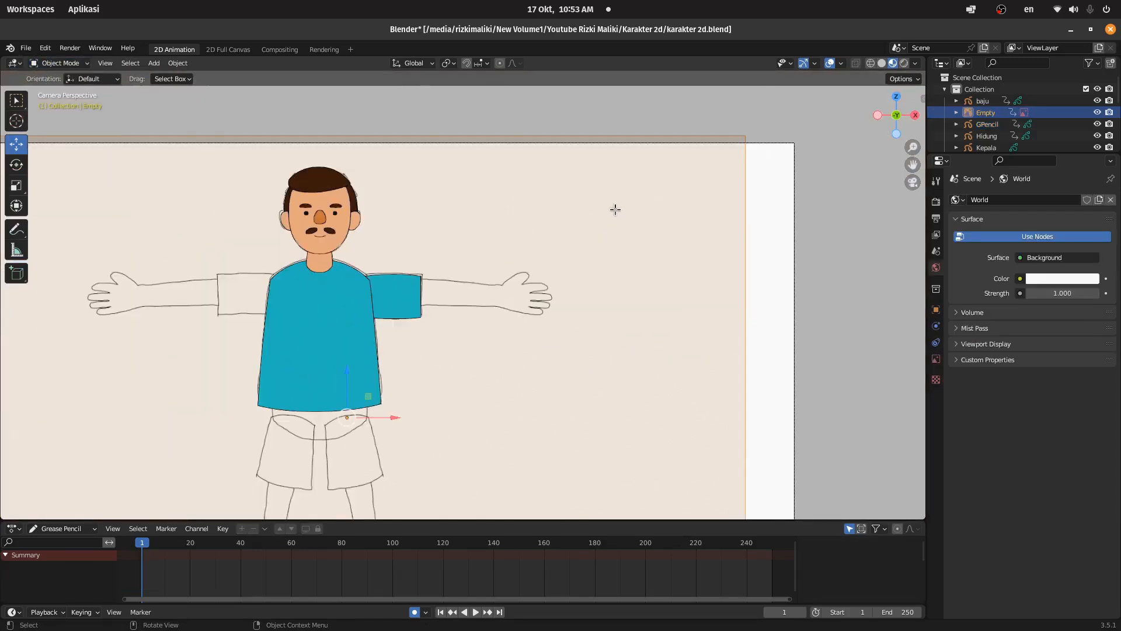
- Enable opacity on the reference image and lower it to about 0.205
click(937, 359)
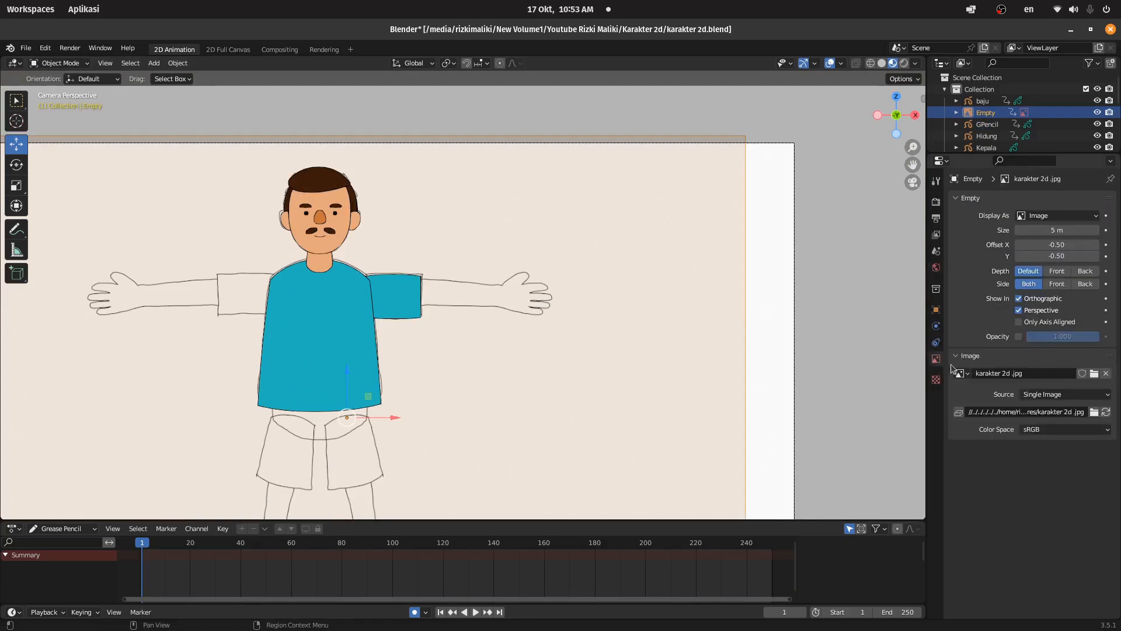
click(1019, 337)
drag(1096, 337, 1039, 337)
- In Draw Mode on the sleeve object, trace the arm's upper edge from inside the sleeve to the wrist with the Arc tool
scroll(584, 298, up, 6)
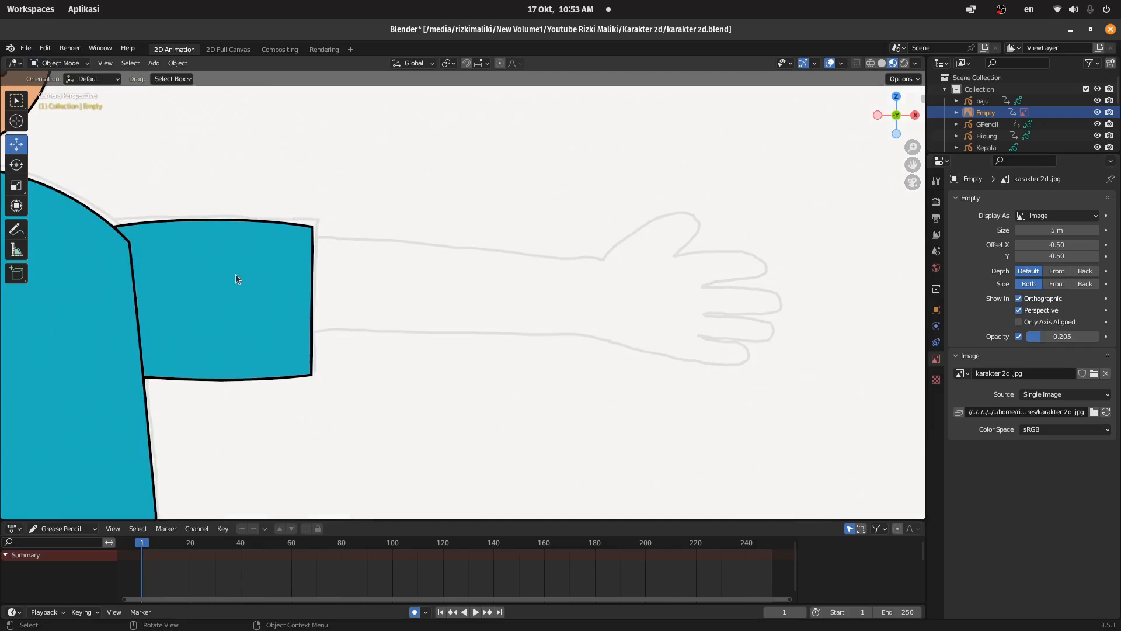
click(236, 279)
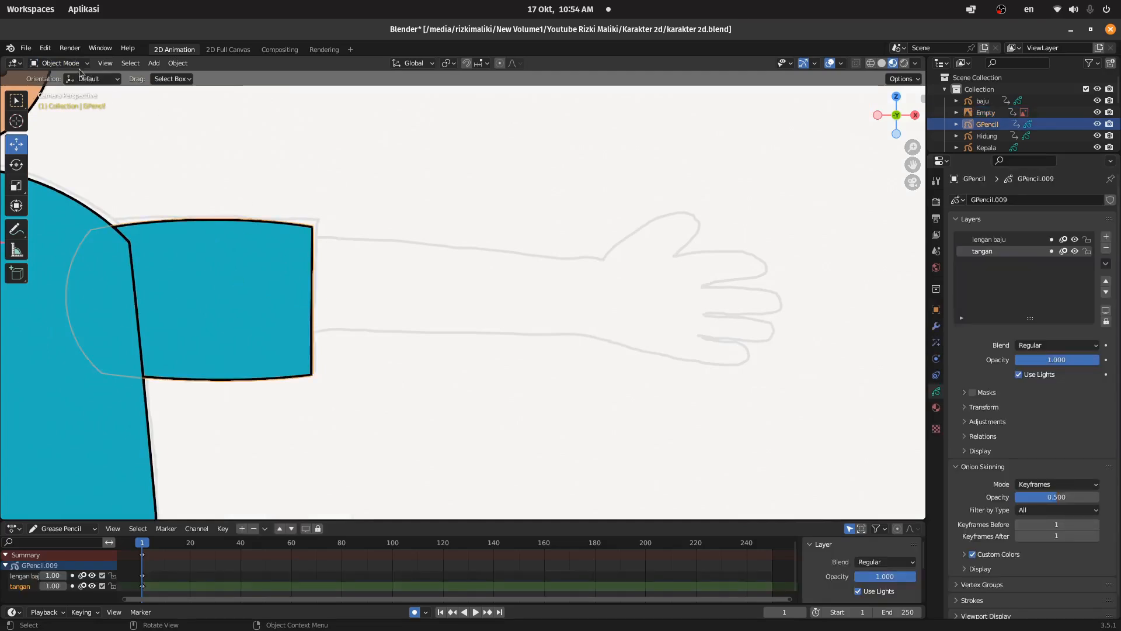
click(61, 63)
click(62, 115)
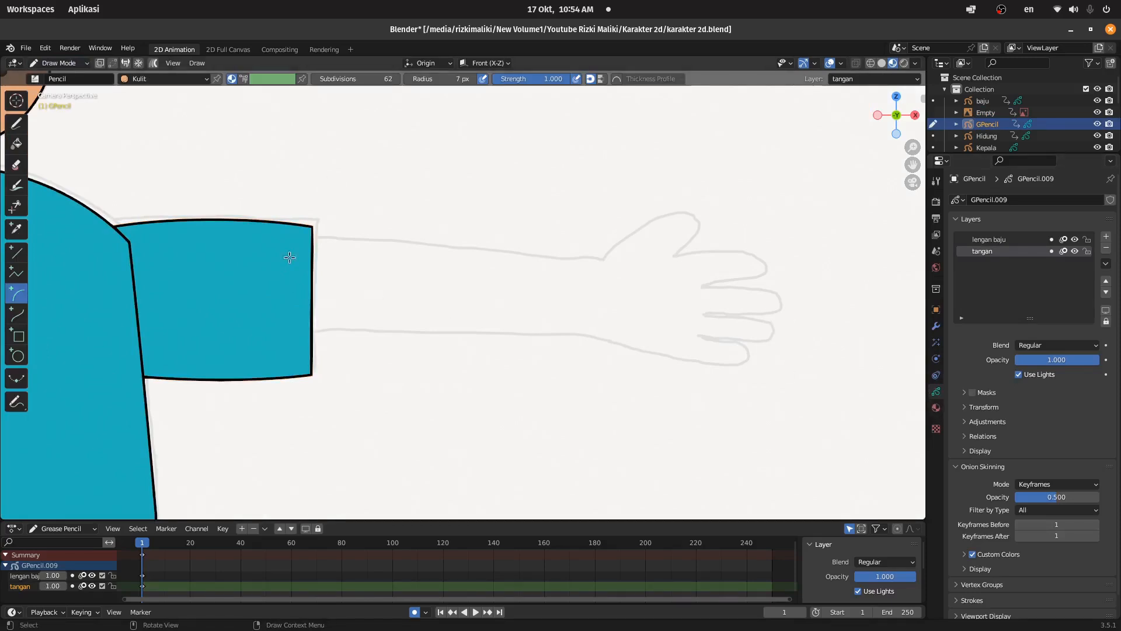
drag(306, 248, 601, 257)
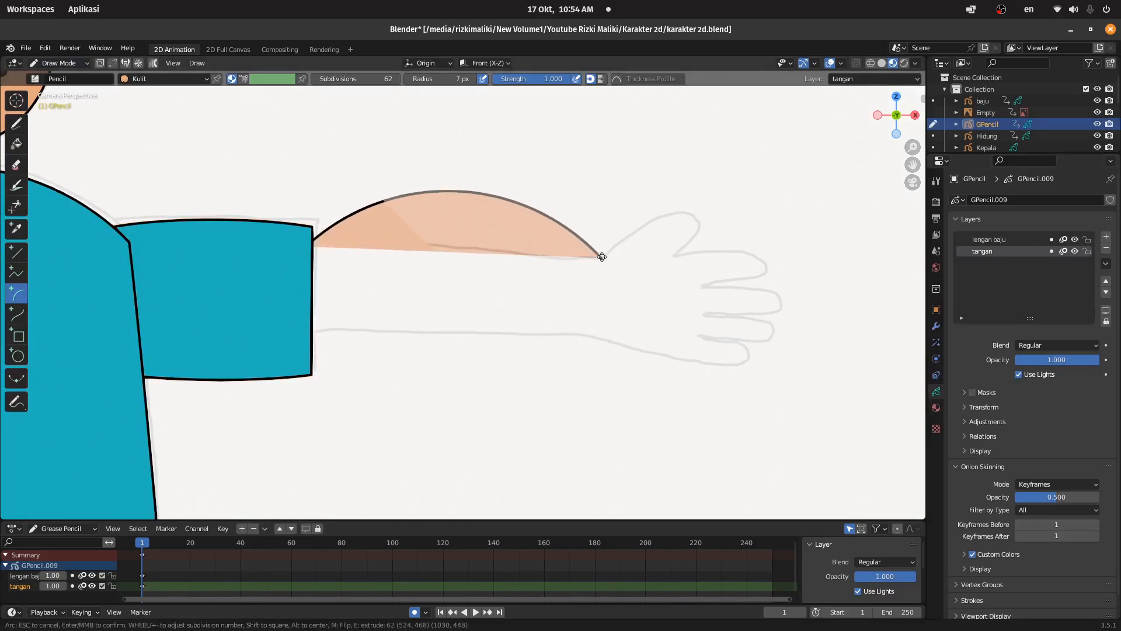
drag(468, 140, 450, 269)
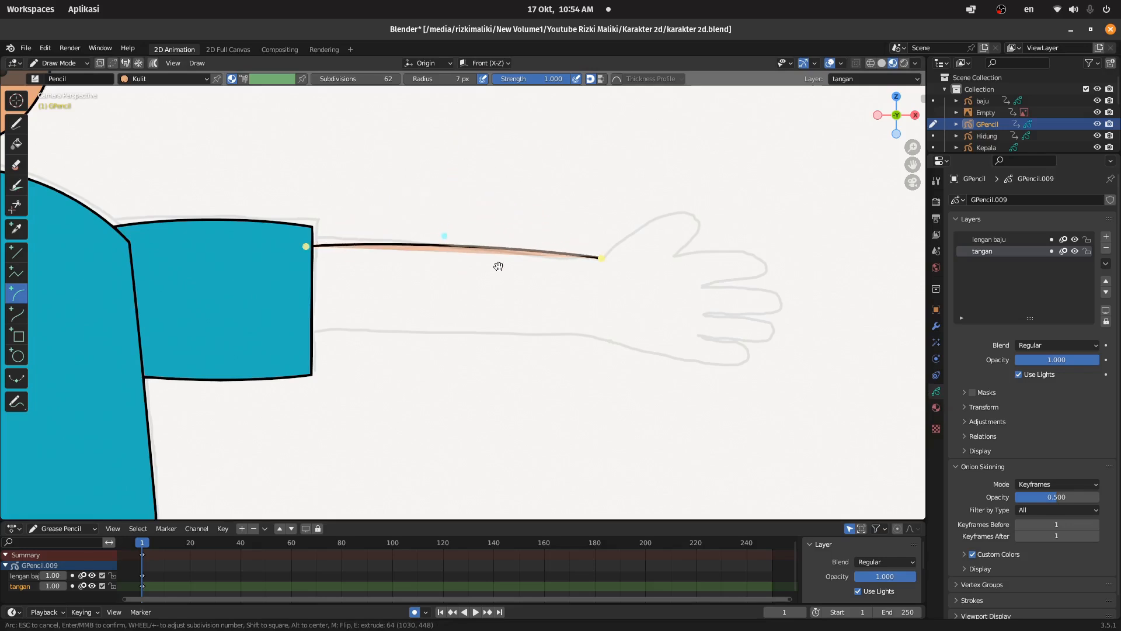
- Extend the arm outline around the thumb, from the wrist over the tip to the base of the index finger
key(e)
click(700, 224)
drag(634, 238, 635, 249)
mouse_move(700, 225)
mouse_down()
mouse_move(686, 212)
mouse_move(721, 227)
mouse_up()
key(e)
click(674, 249)
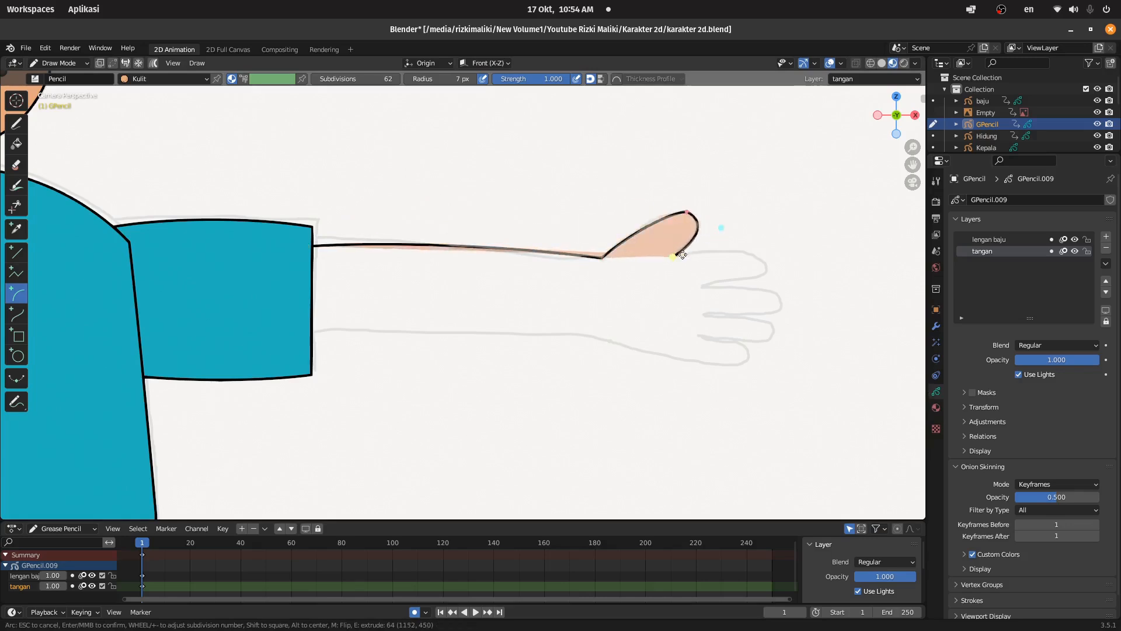
- Continue the outline around the index finger with arcs along its upper and lower edges
key(e)
click(769, 264)
drag(713, 215, 726, 239)
key(e)
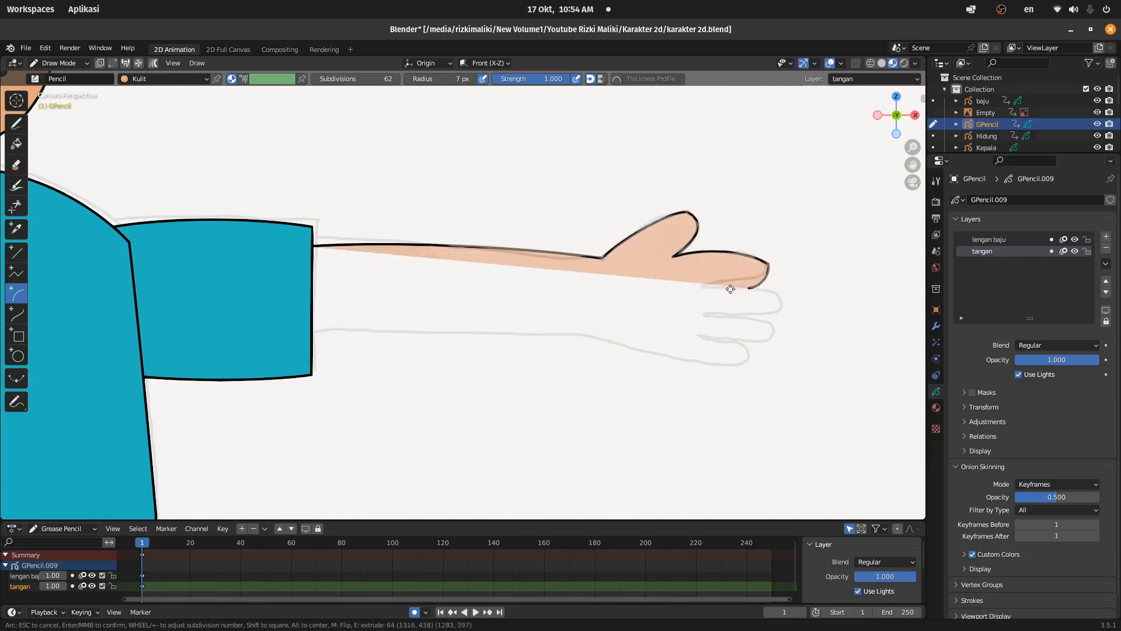
click(705, 285)
drag(756, 280, 759, 281)
- Extend the outline around the middle and ring fingers with connected arcs
key(e)
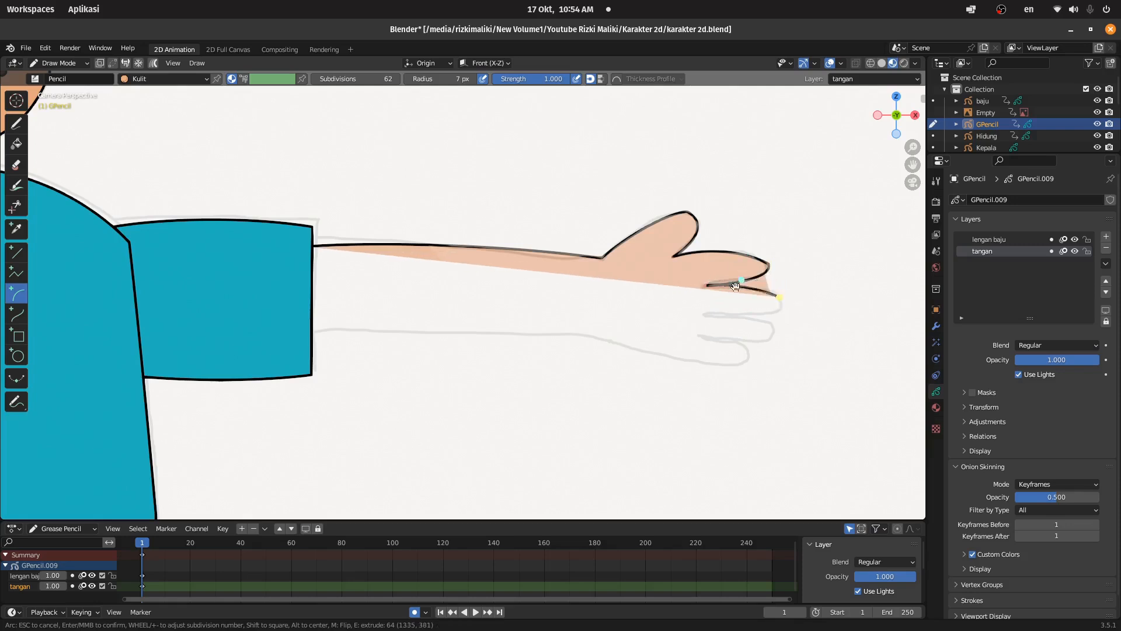
click(781, 302)
key(e)
click(707, 309)
key(e)
click(776, 328)
key(e)
click(703, 335)
- Trace the little finger and the arm's lower edge, and finish the outline with a curve hidden under the sleeve
key(e)
click(746, 352)
key(e)
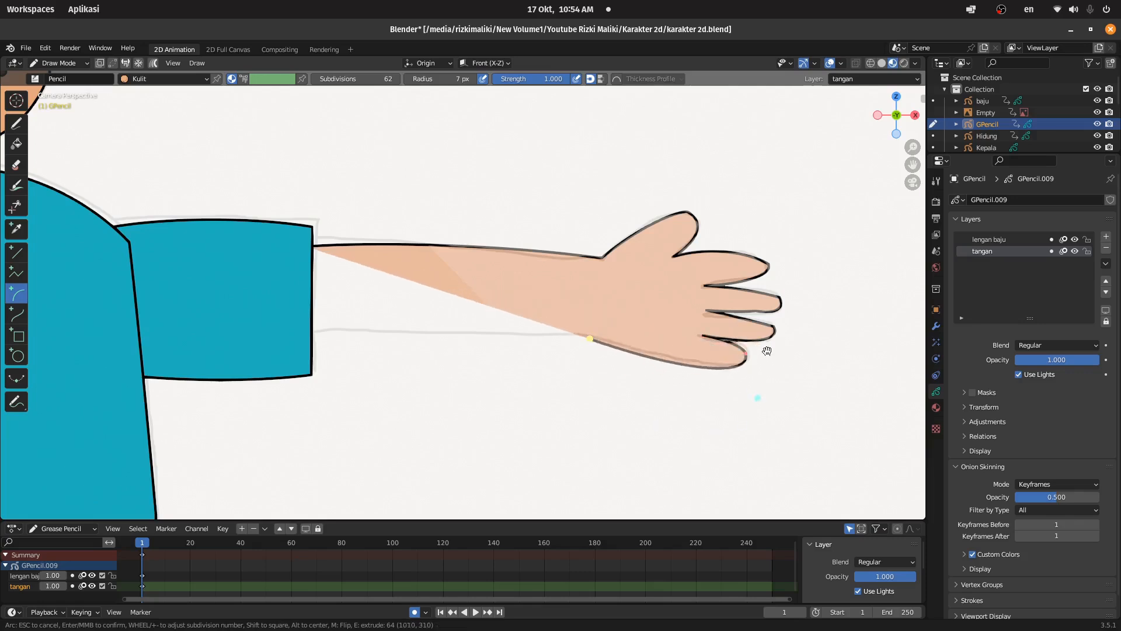
click(306, 336)
key(e)
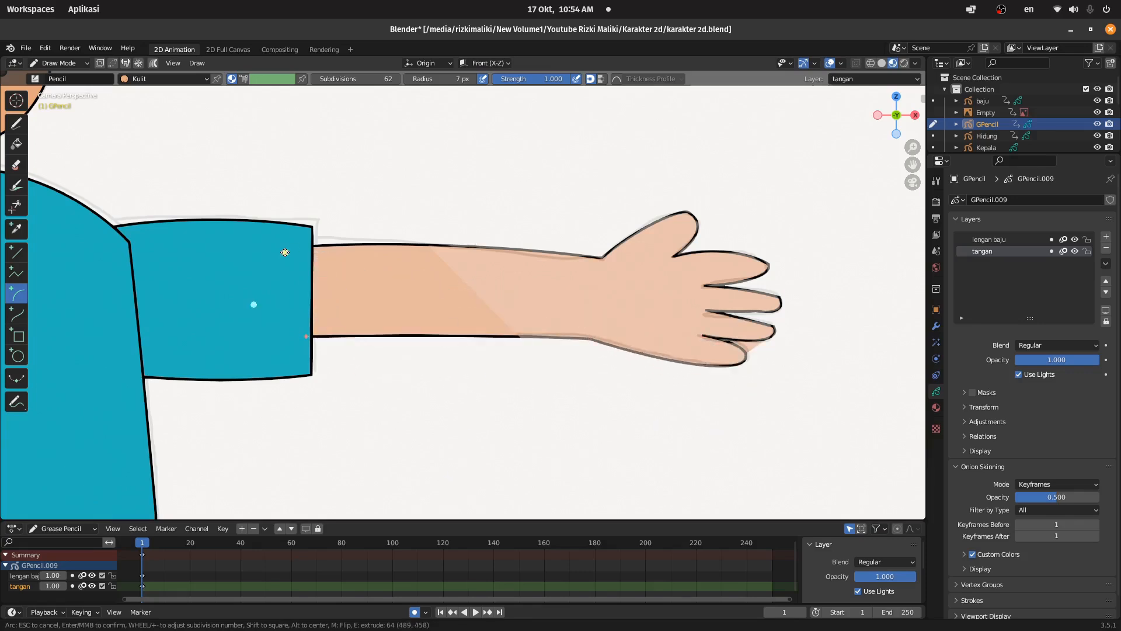
key(Return)
- In Edit Mode, select the outline point where the ring and little fingers meet and nudge it slightly
scroll(685, 291, down, 4)
scroll(602, 317, up, 5)
scroll(594, 320, down, 1)
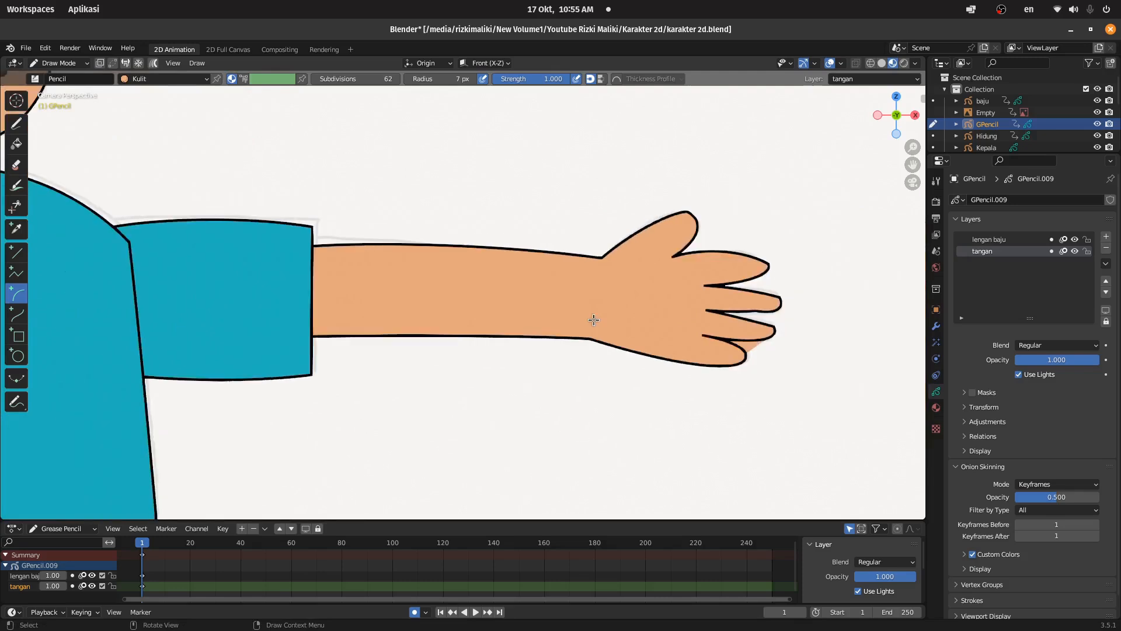
scroll(594, 320, up, 3)
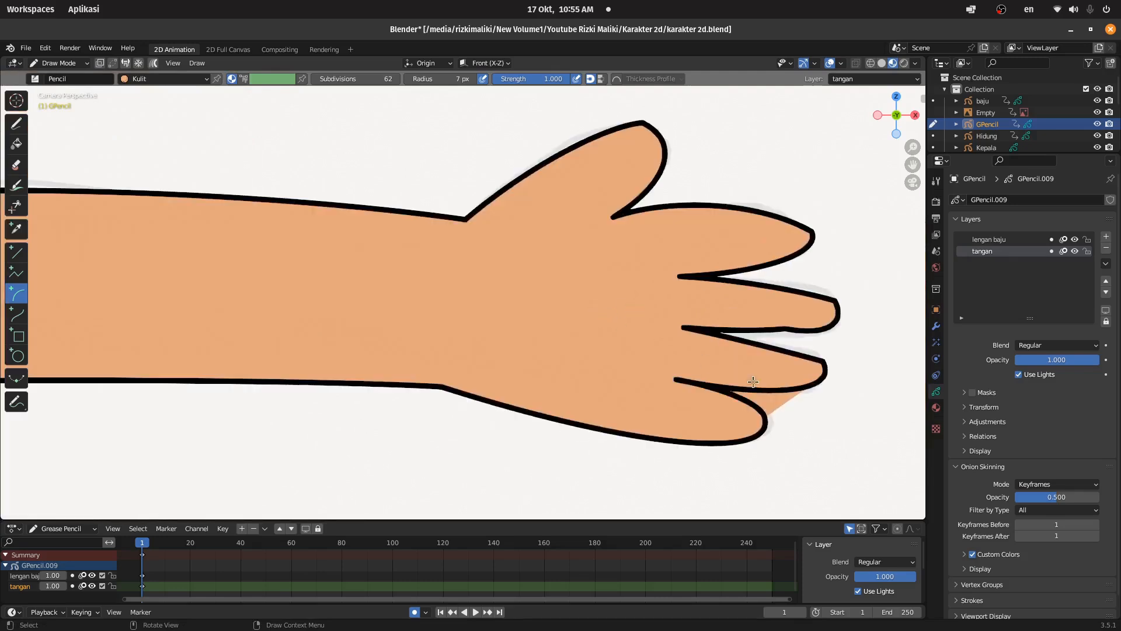
click(913, 182)
click(913, 183)
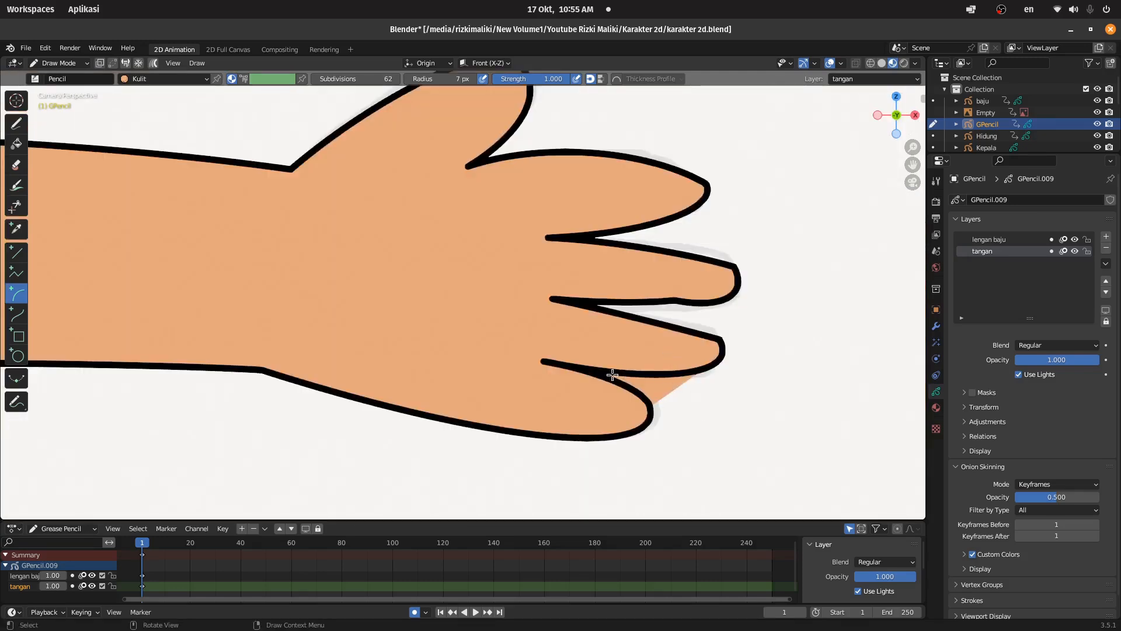
scroll(671, 388, up, 2)
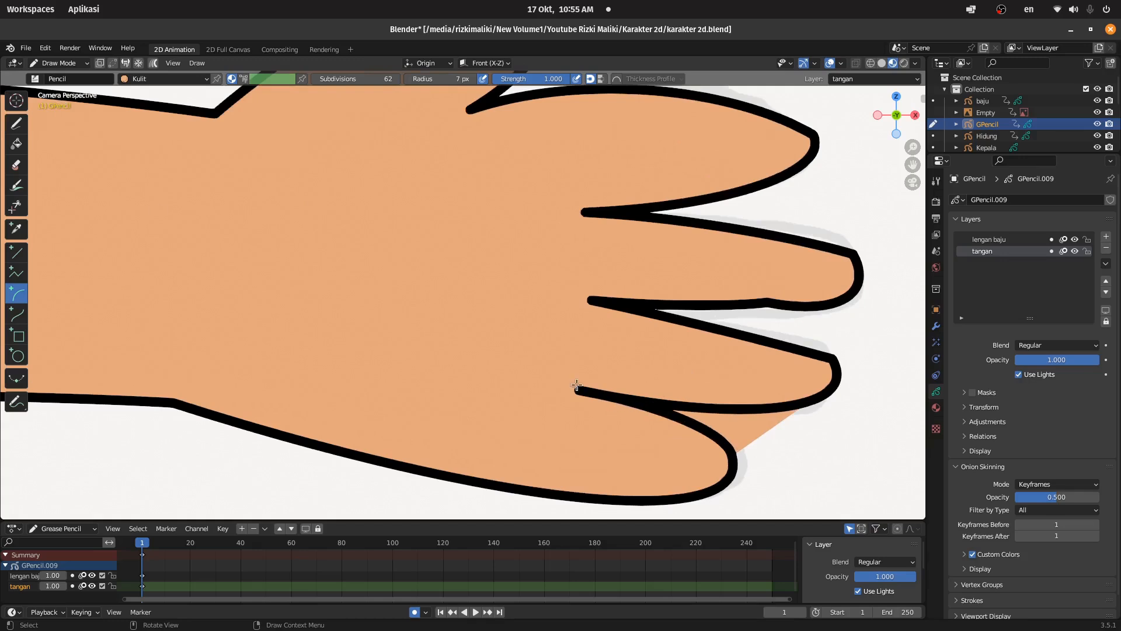
click(60, 63)
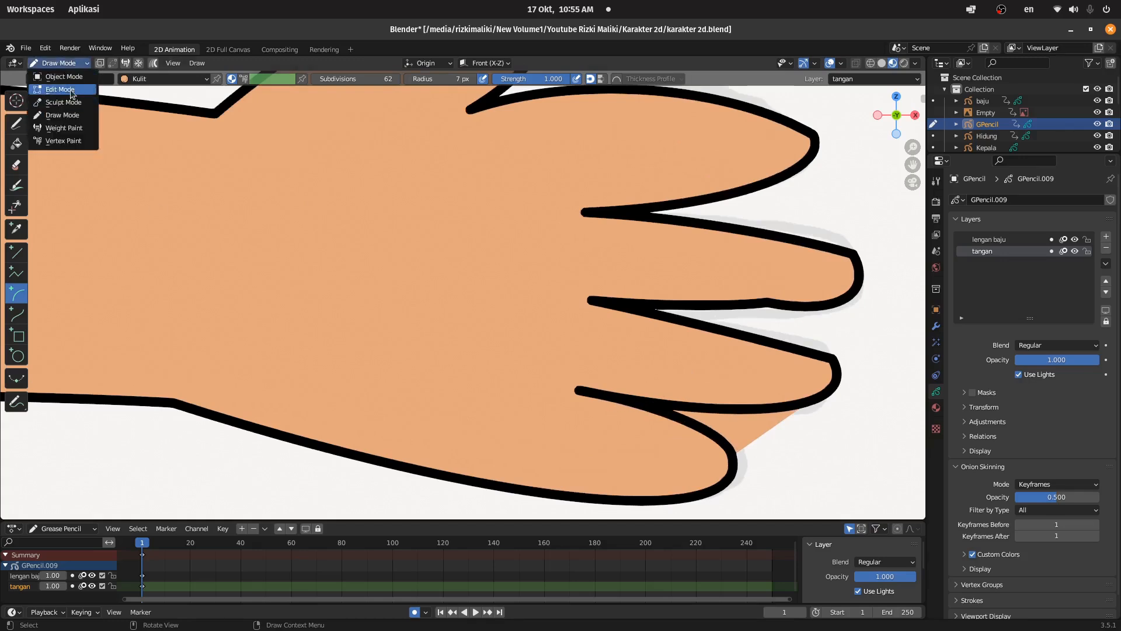
click(52, 88)
click(613, 397)
scroll(625, 406, up, 2)
scroll(626, 405, down, 2)
key(g)
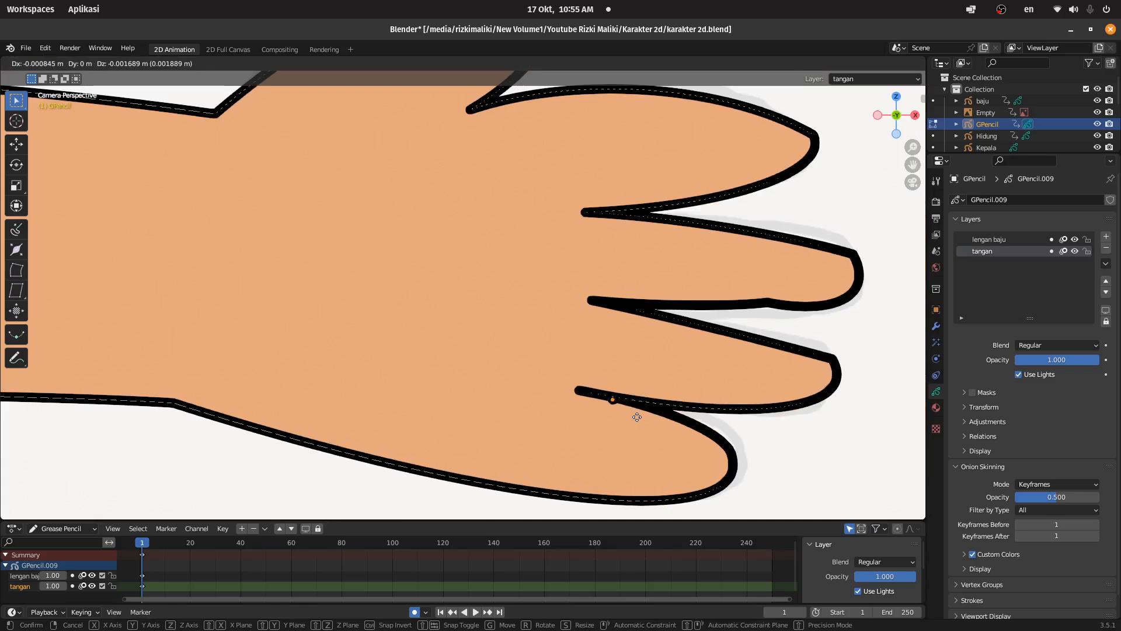
click(610, 394)
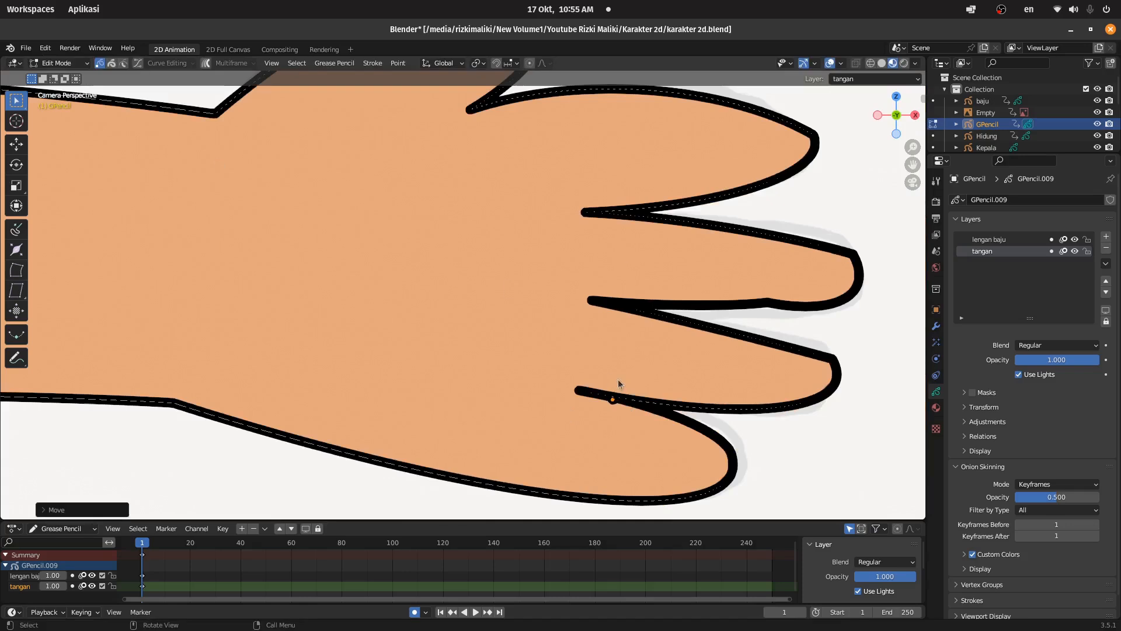
- Readjust the point between the ring and little fingers to clear the fill spill, and return to Object Mode
scroll(626, 408, up, 6)
scroll(695, 293, down, 3)
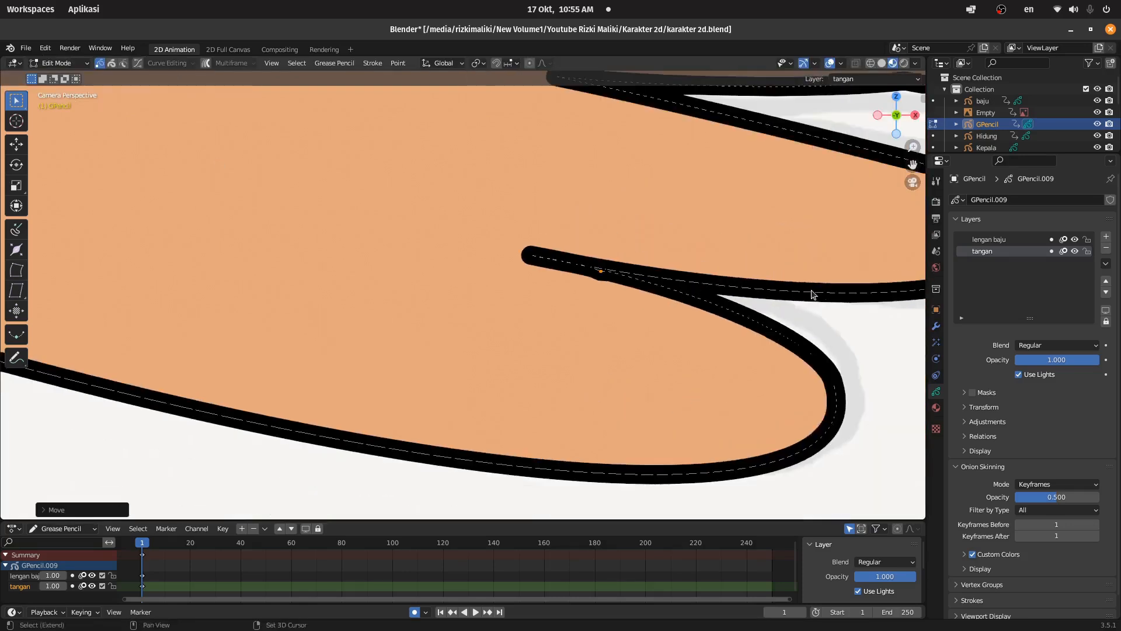
key(g)
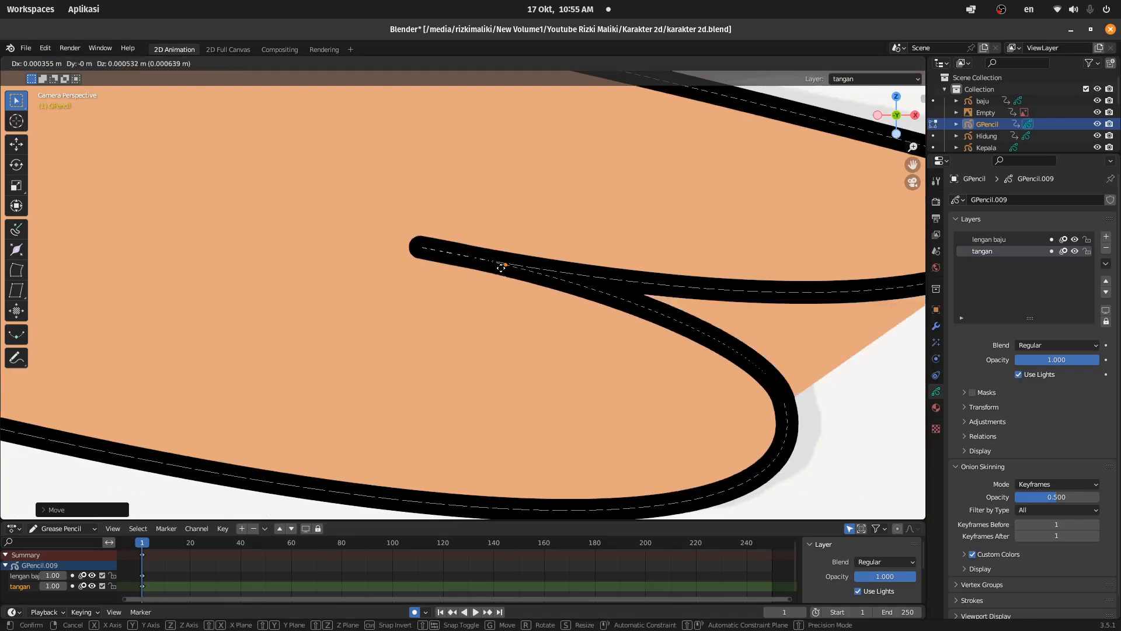
click(502, 266)
scroll(392, 245, down, 12)
shift+middle_drag(393, 246, 671, 261)
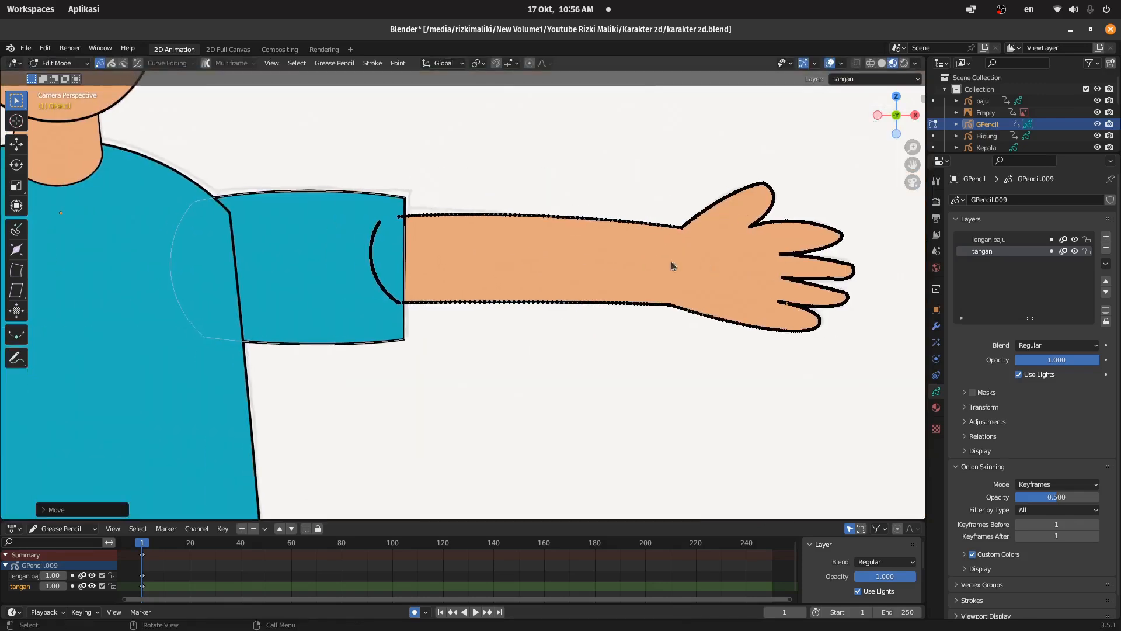
scroll(672, 261, down, 3)
click(79, 64)
click(59, 78)
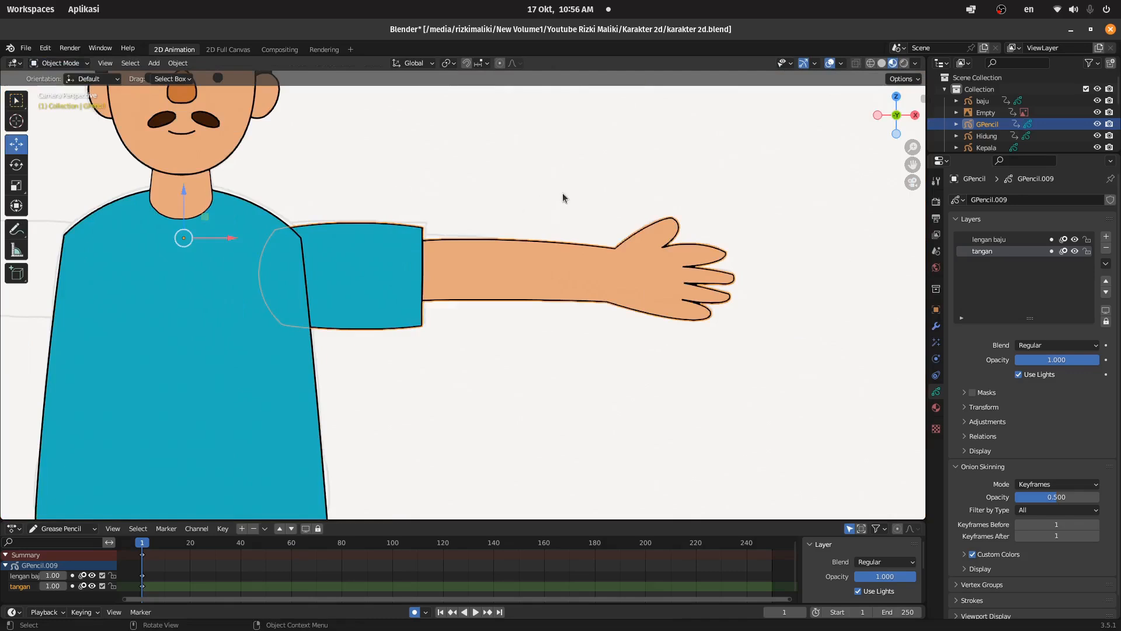
- Select the arm and sleeve object and rename it lengan
click(562, 193)
scroll(597, 216, down, 3)
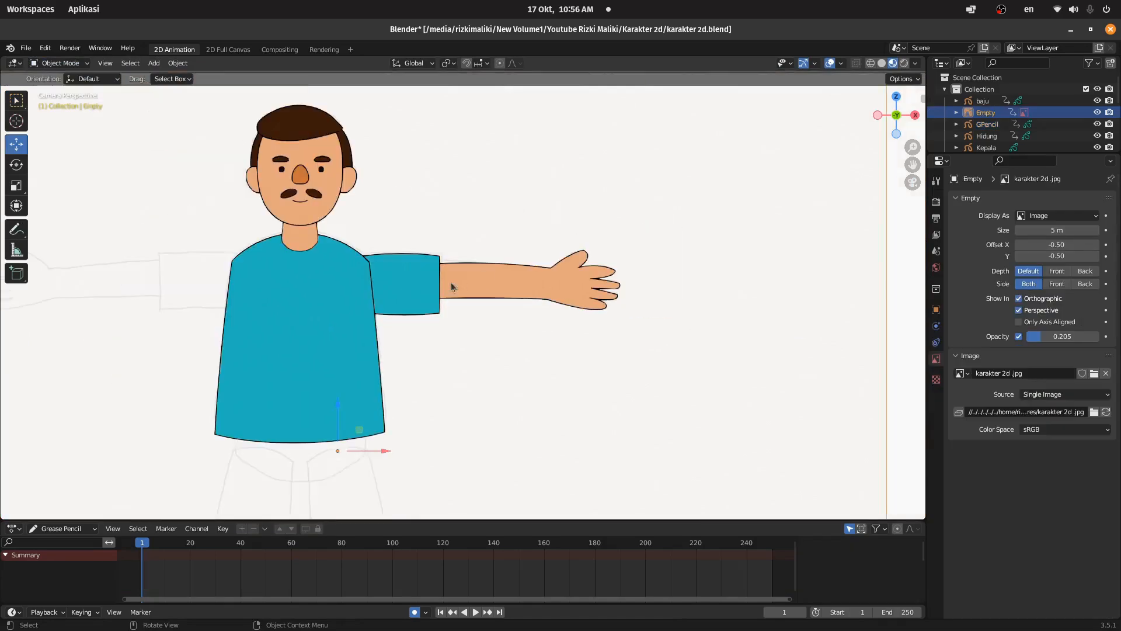
scroll(986, 135, down, 3)
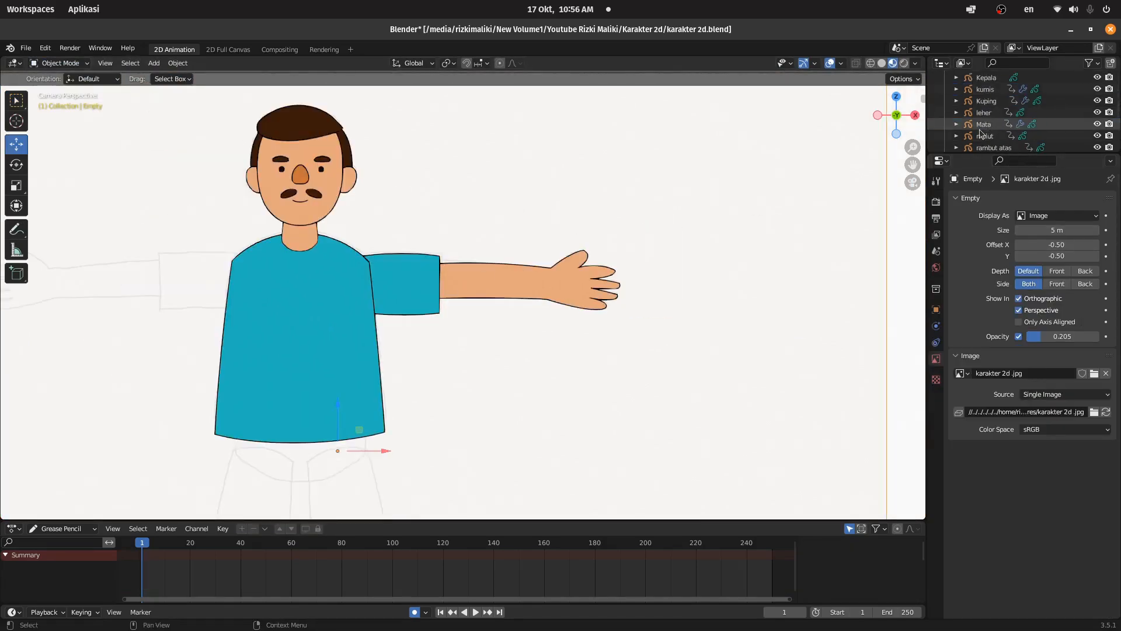
scroll(555, 275, up, 1)
click(555, 275)
scroll(751, 253, up, 4)
scroll(989, 119, up, 3)
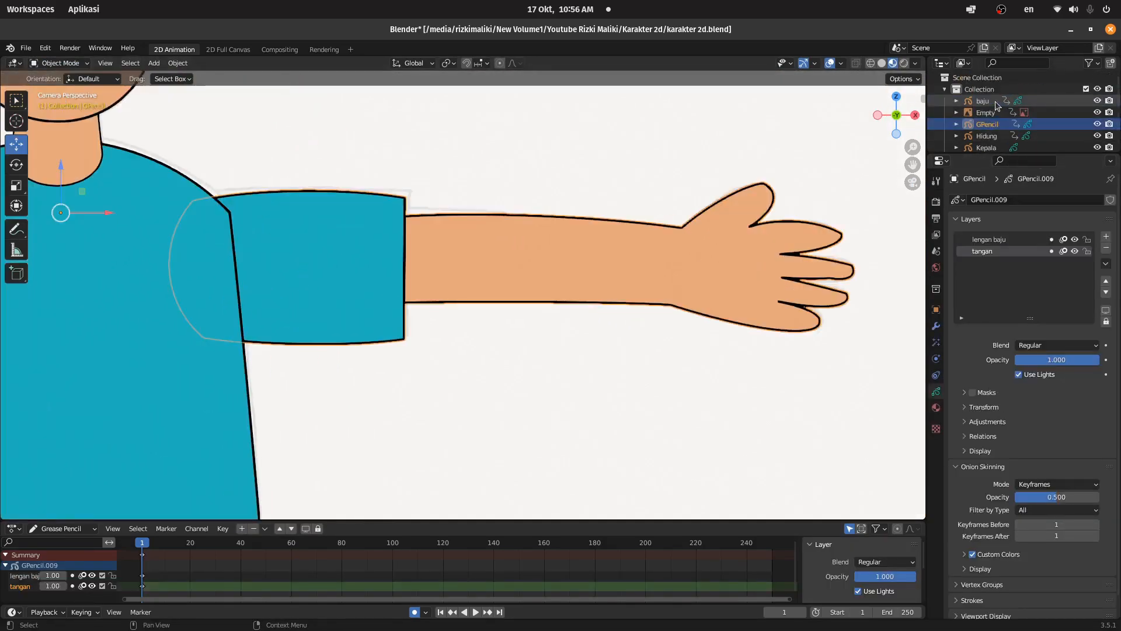
double_click(988, 107)
text(lengan)
key(Return)
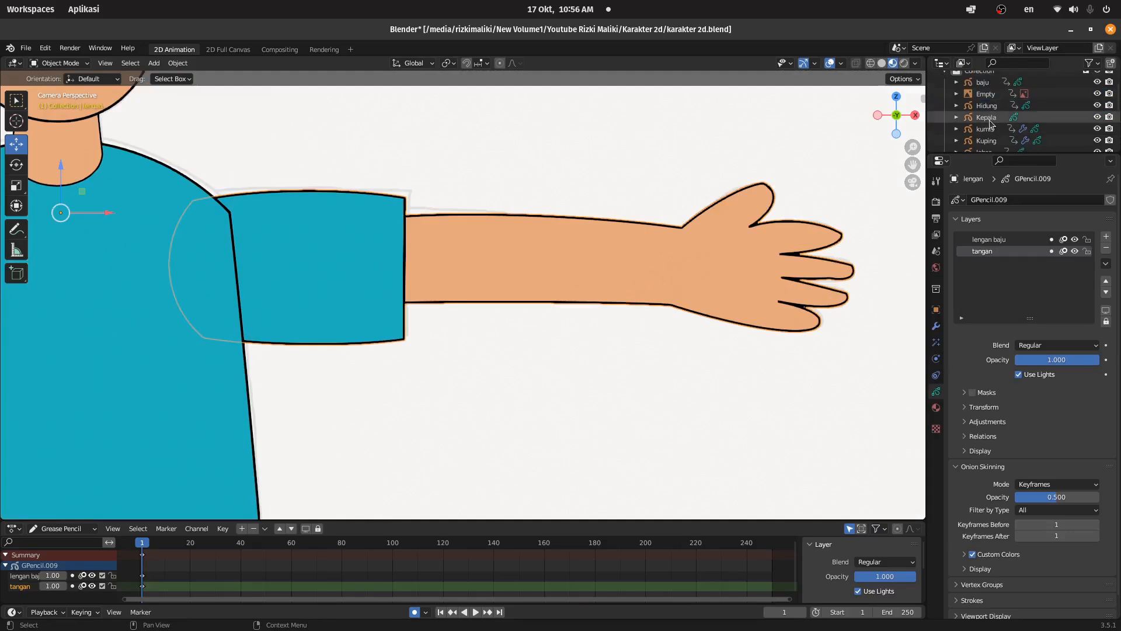
- Add a Mirror modifier on the X axis to the arm object and save the file
scroll(634, 213, down, 4)
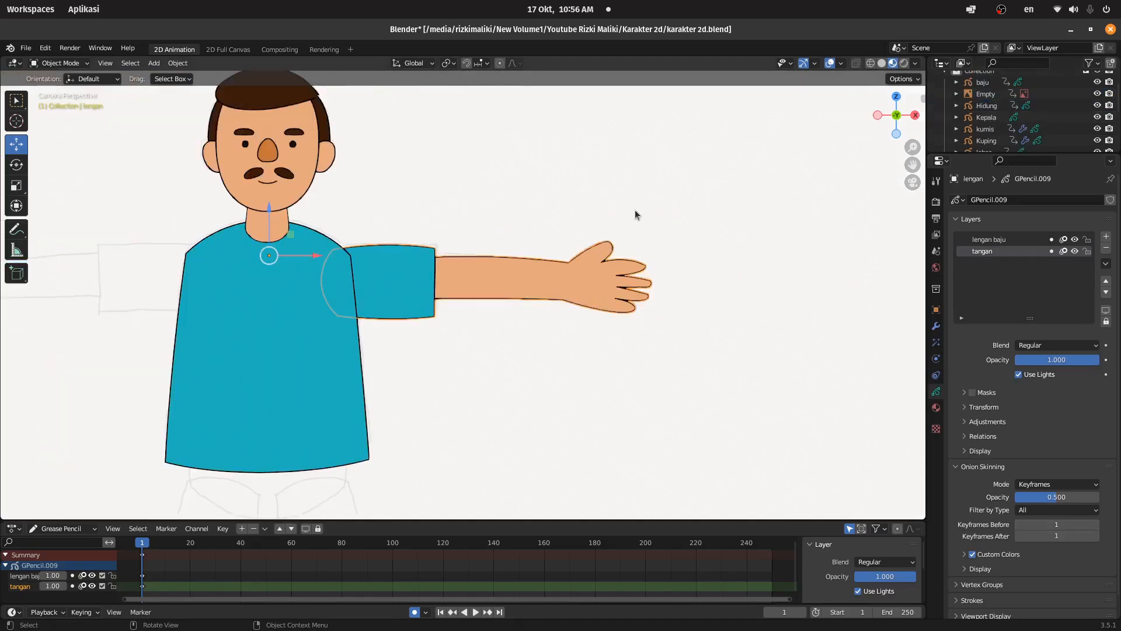
click(937, 342)
click(936, 326)
click(1008, 200)
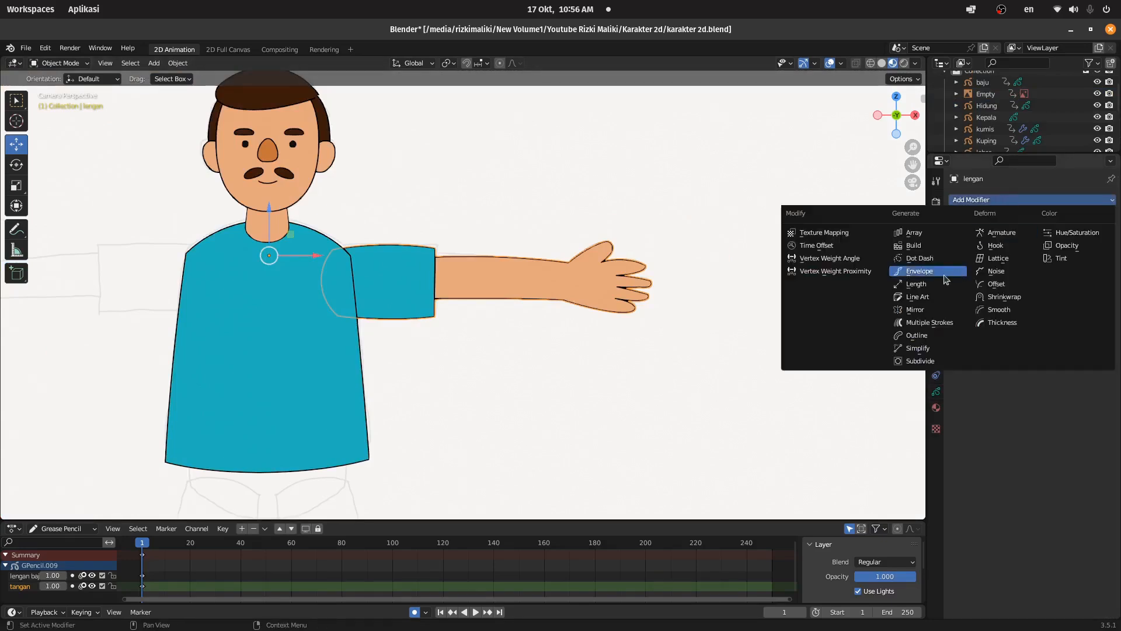
click(916, 310)
scroll(640, 196, down, 5)
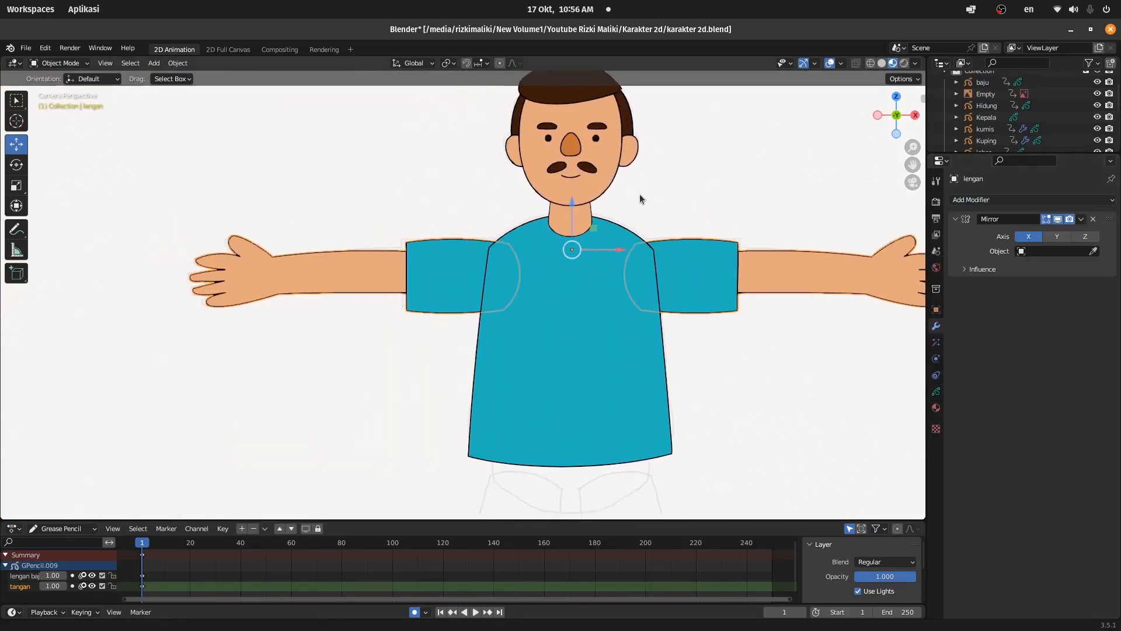
click(613, 196)
key(ctrl+s)
- Add a blank Grease Pencil object positioned at the shirt's lower hem and switch it to Draw Mode
click(615, 100)
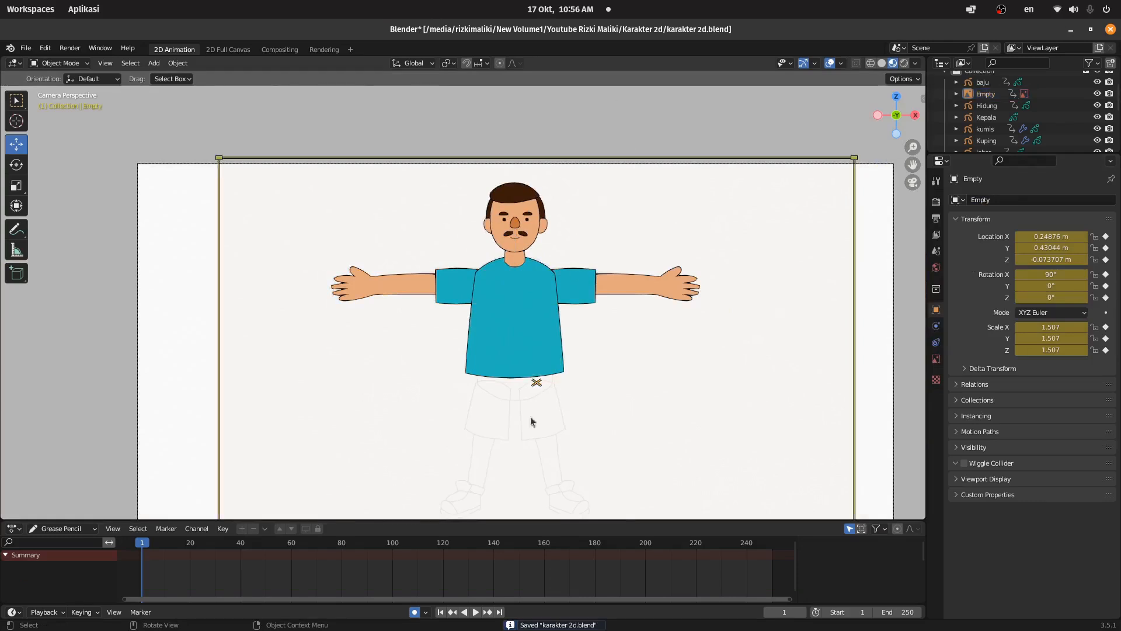
scroll(546, 380, up, 3)
shift+middle_drag(636, 479, 594, 312)
scroll(594, 312, up, 3)
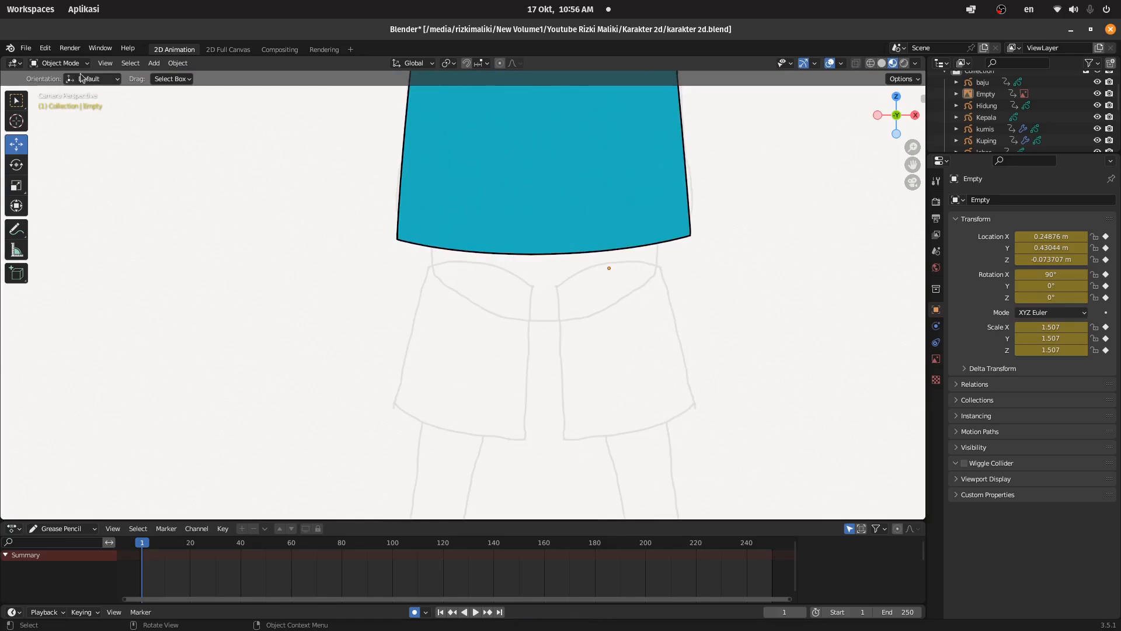
click(570, 247)
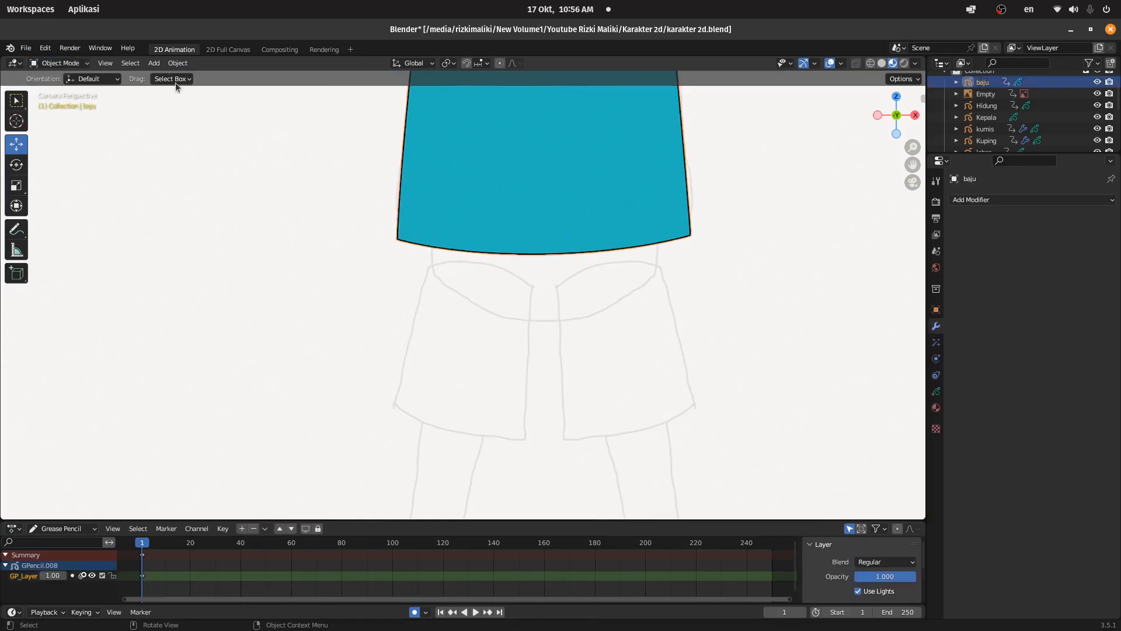
click(154, 62)
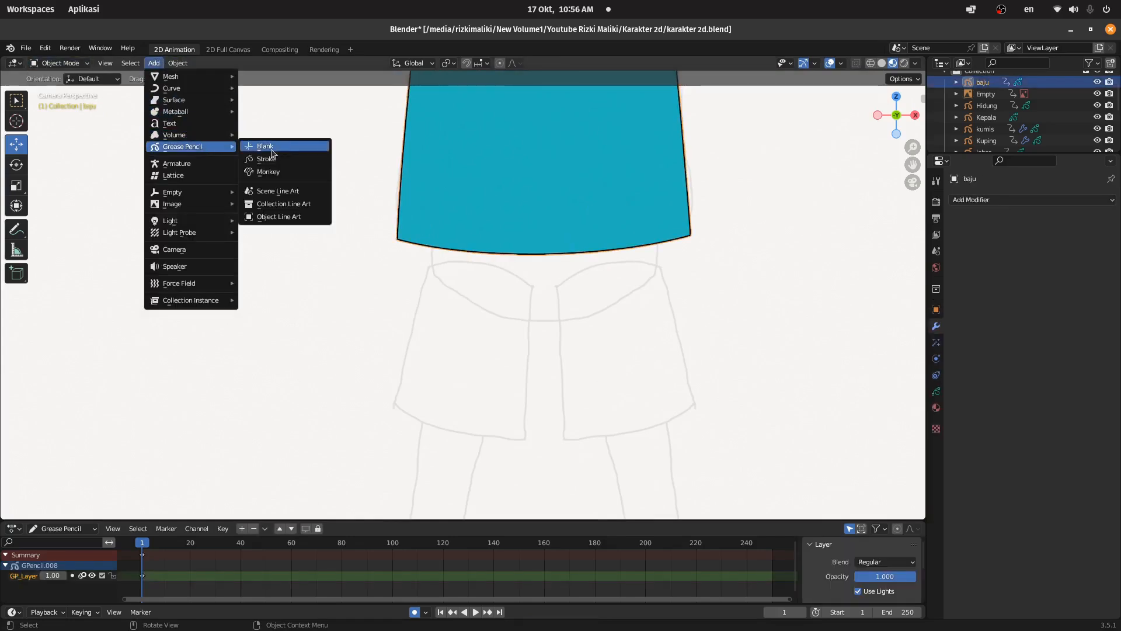
click(274, 147)
mouse_move(535, 213)
mouse_down()
mouse_move(535, 225)
mouse_move(535, 208)
mouse_up()
scroll(619, 244, up, 2)
scroll(538, 261, up, 3)
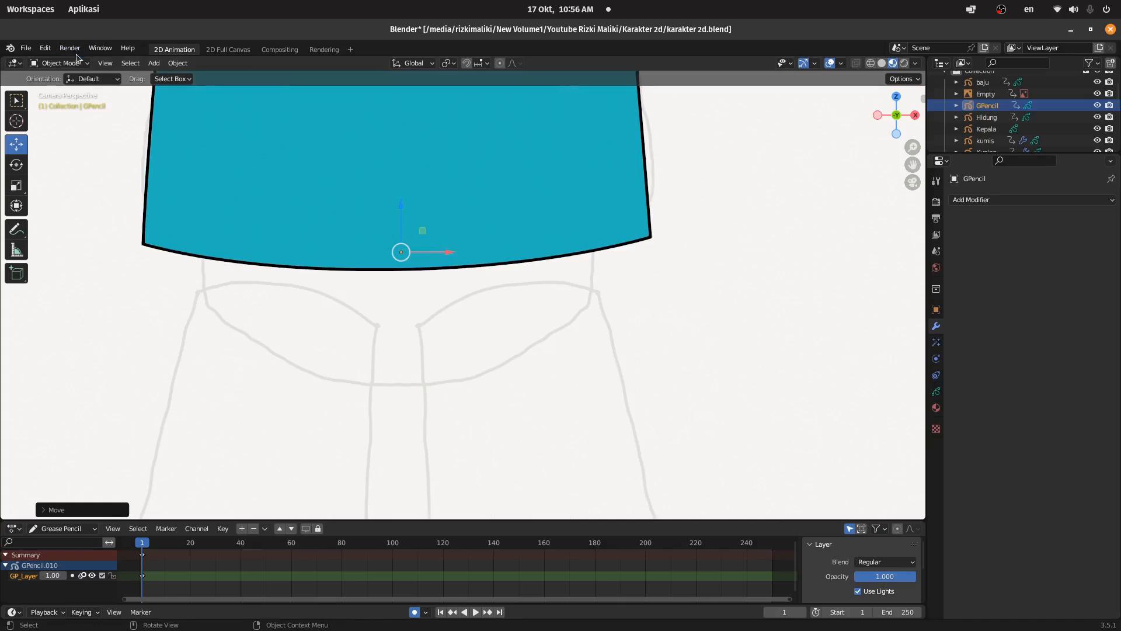
click(60, 63)
click(71, 115)
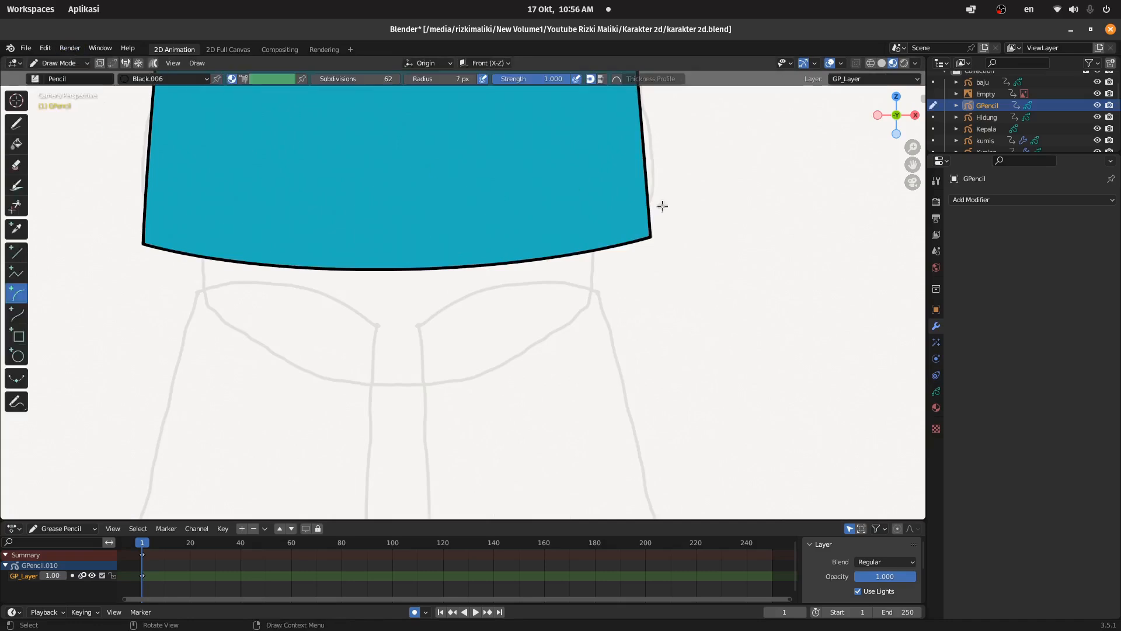
- Rename the new Grease Pencil object's material celana
click(937, 407)
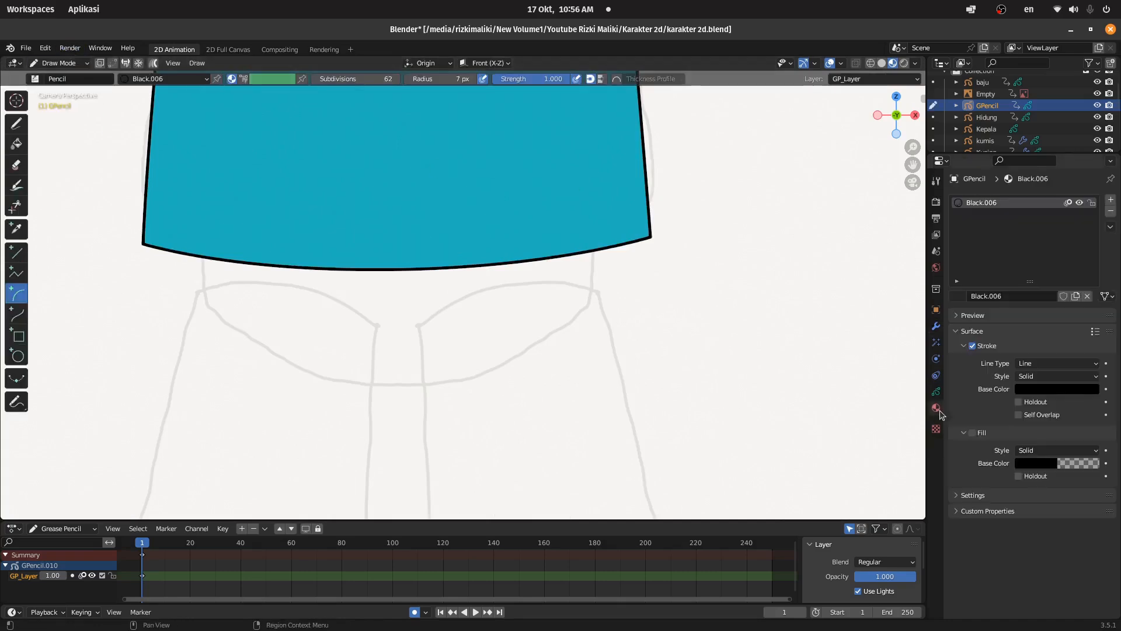
double_click(995, 202)
text(celana)
key(Return)
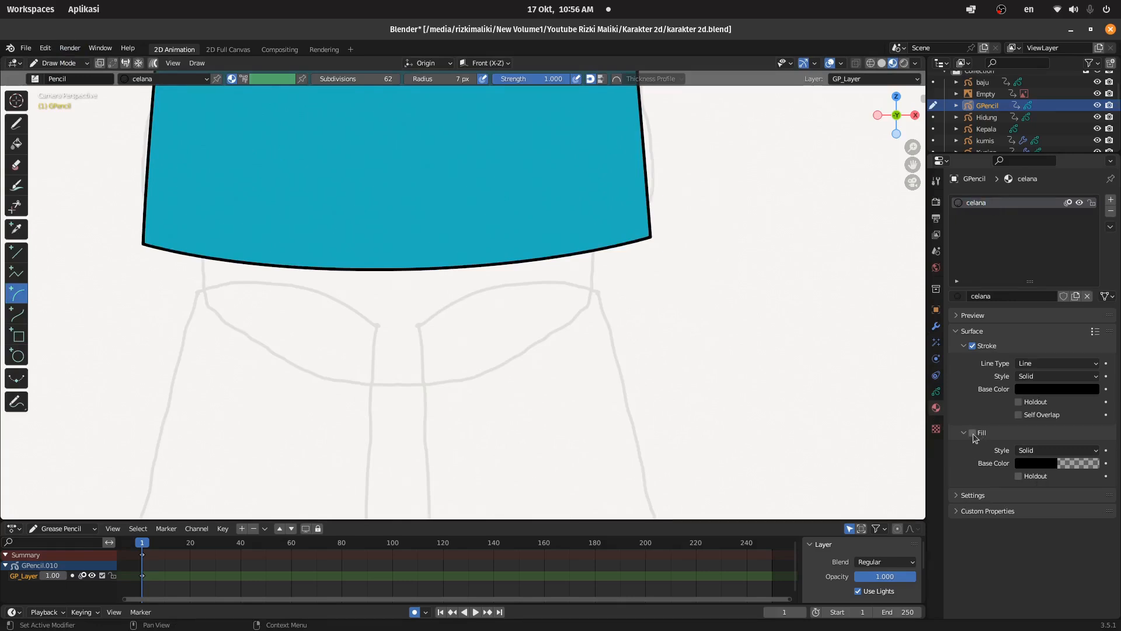
- Enable the celana material's fill and give it an opaque, very dark navy blue base color
click(1028, 464)
mouse_move(1090, 377)
mouse_down()
mouse_move(1090, 339)
mouse_move(1090, 357)
mouse_up()
click(1035, 363)
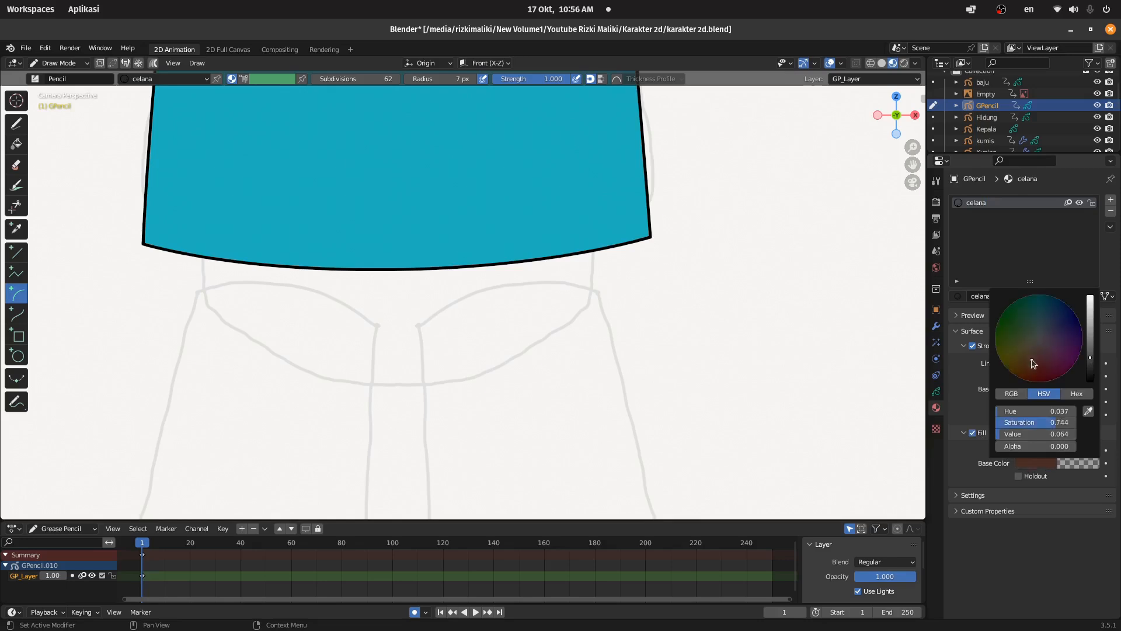
click(1065, 333)
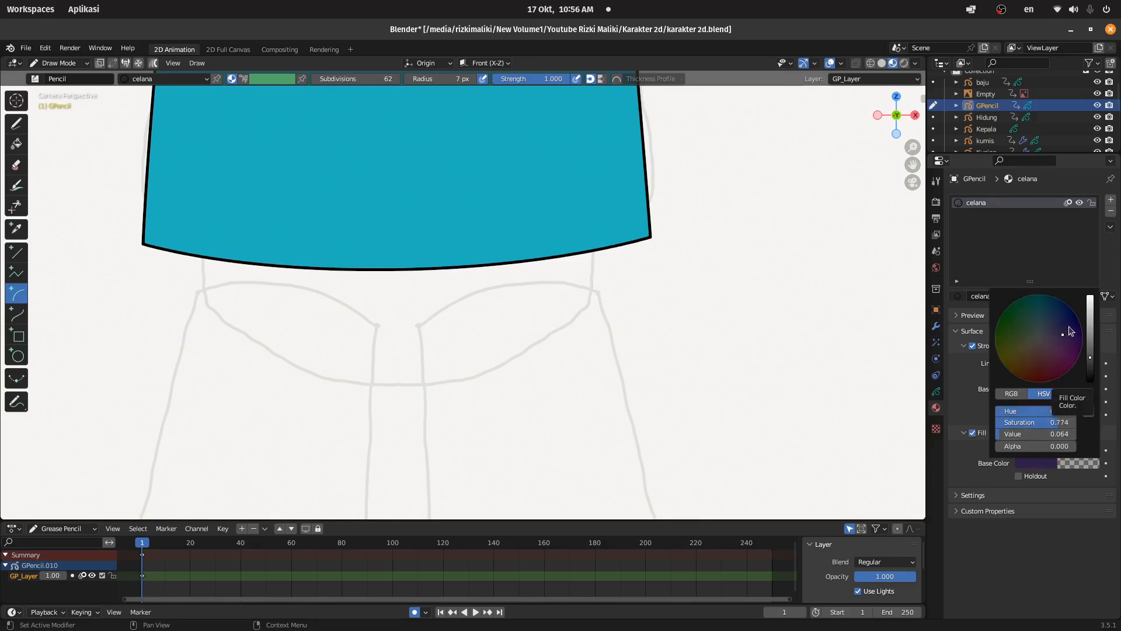
drag(1076, 331, 1077, 316)
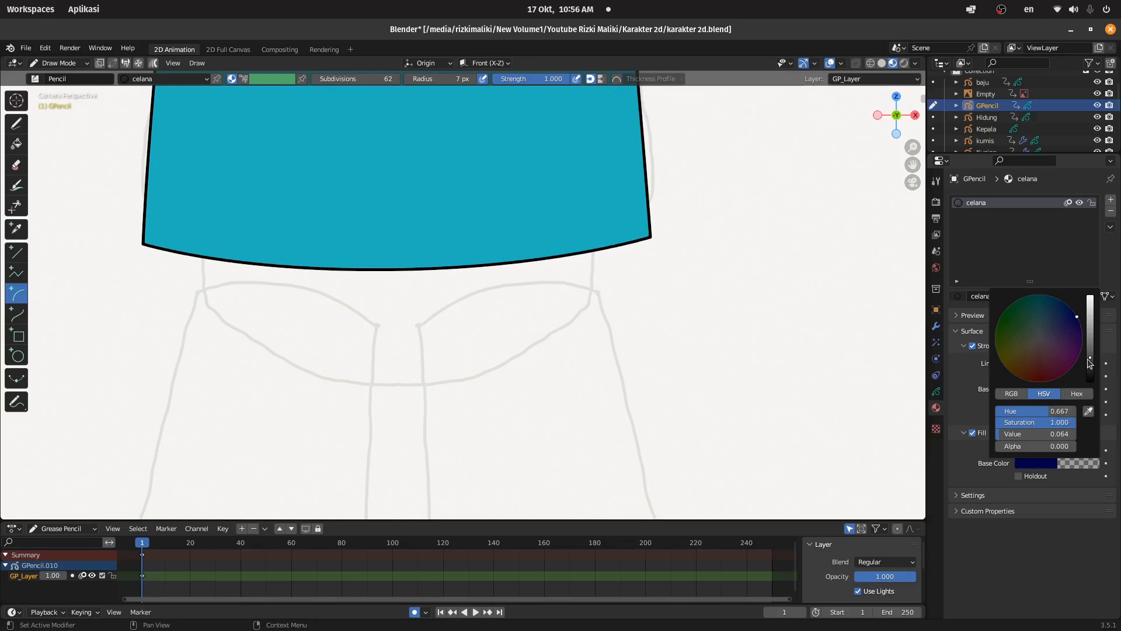
drag(1090, 363, 1090, 367)
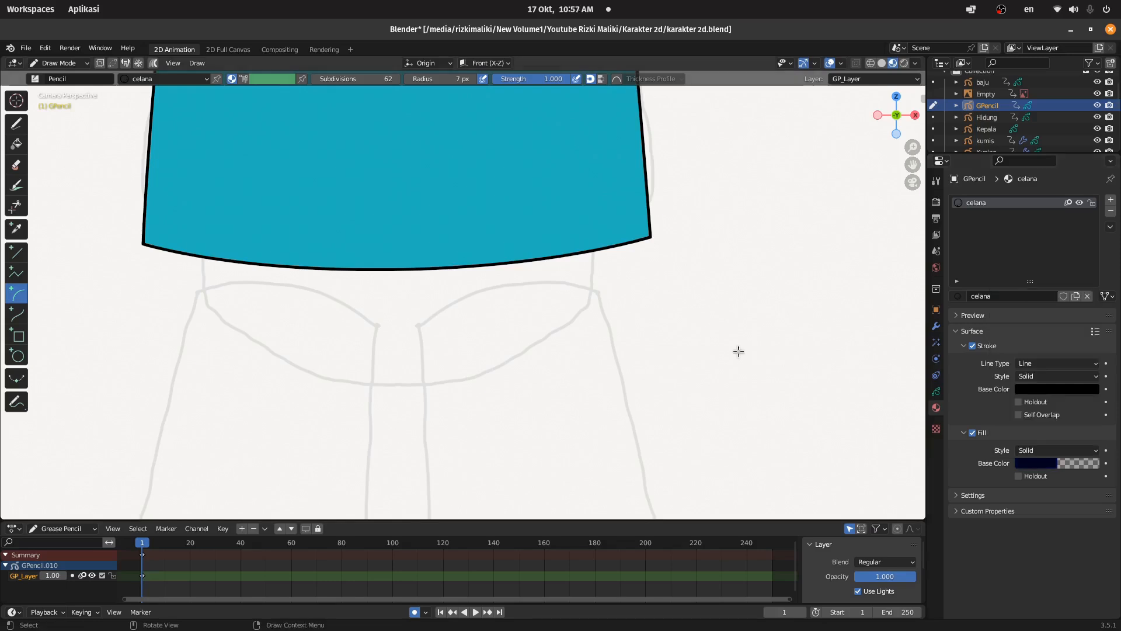
mouse_move(201, 244)
mouse_down()
mouse_move(210, 305)
mouse_move(275, 345)
mouse_move(270, 328)
mouse_up()
key(Escape)
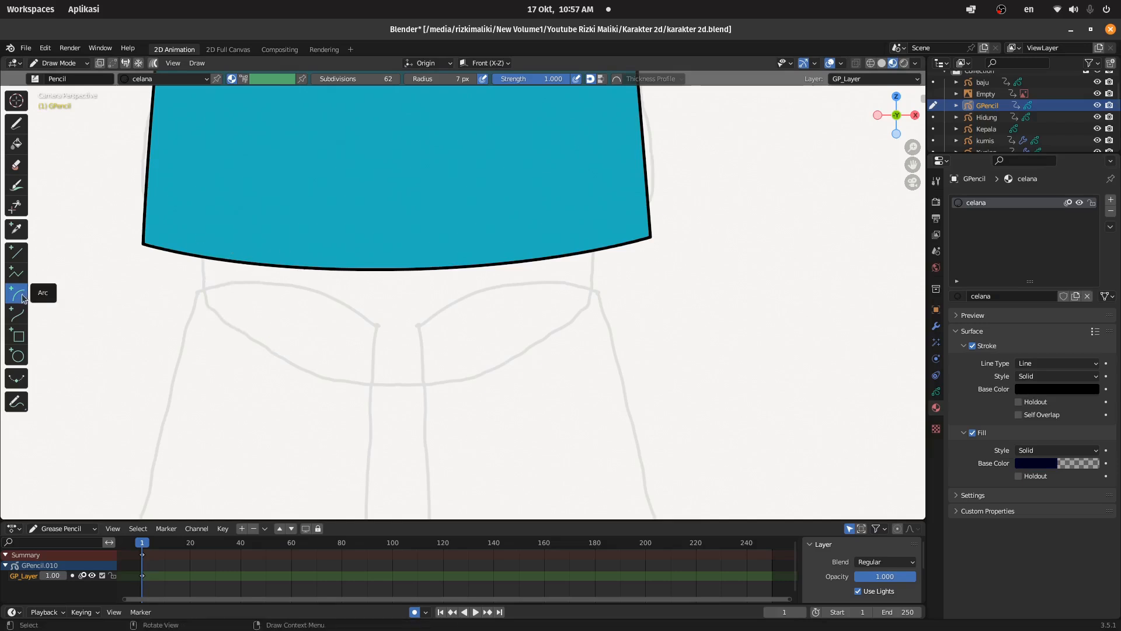
click(1050, 467)
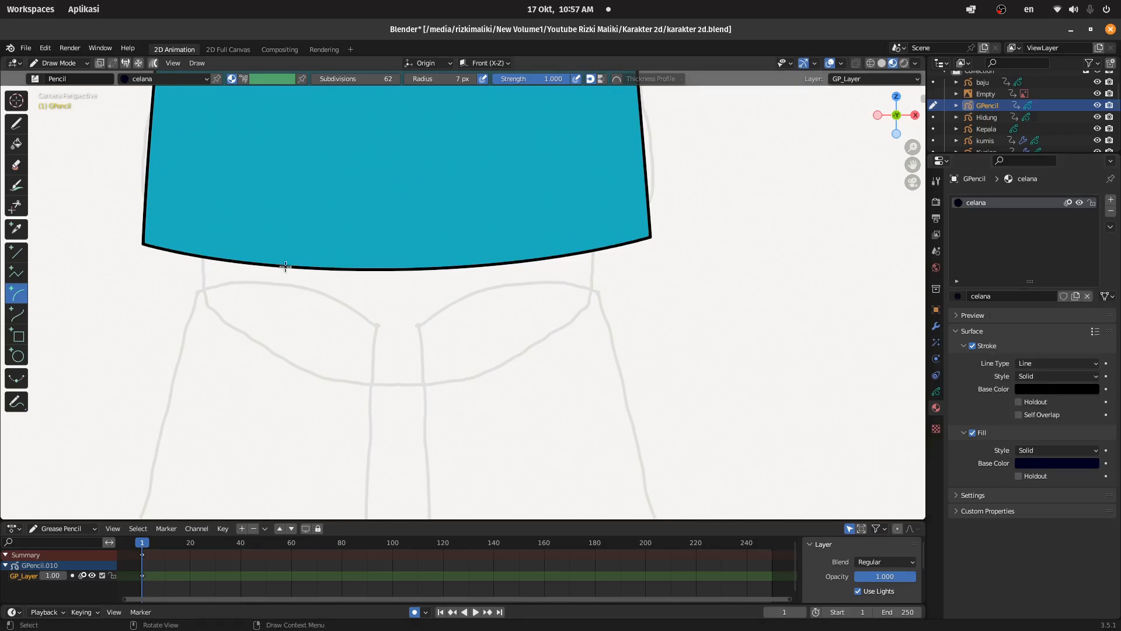
- Trace the hip section of the shorts with connected arcs, following the sketch's lower curve and closing the top edge over the shirt
mouse_move(204, 231)
mouse_down()
mouse_move(274, 373)
mouse_move(396, 384)
mouse_move(175, 345)
mouse_move(110, 375)
mouse_move(127, 397)
mouse_up()
key(e)
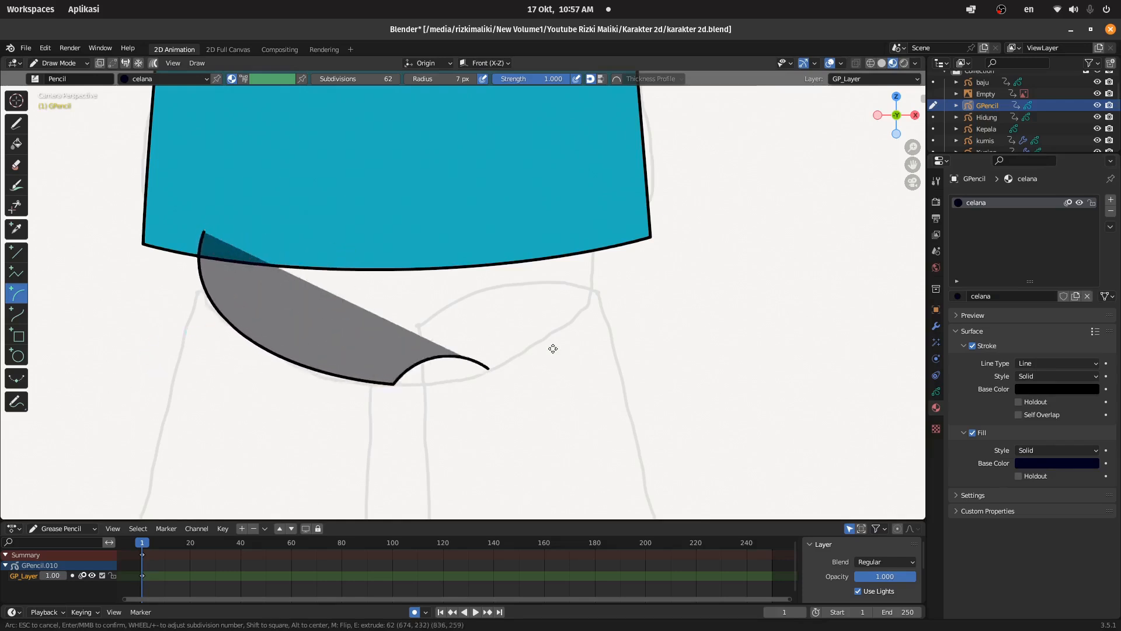
click(590, 226)
drag(457, 334, 622, 421)
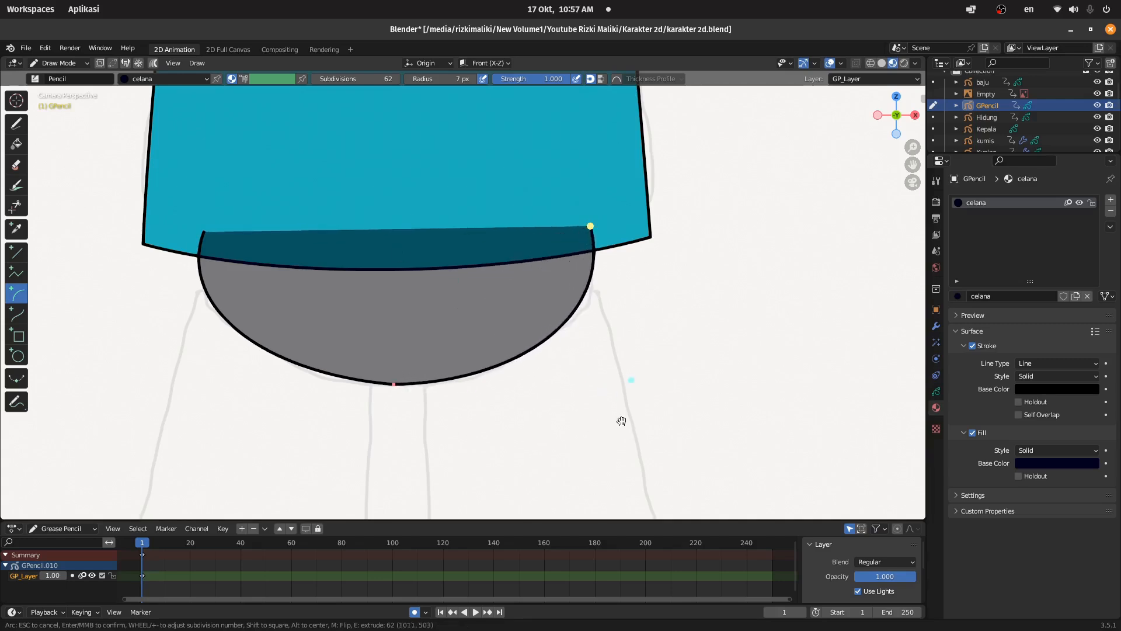
key(e)
click(204, 234)
drag(445, 330, 388, 66)
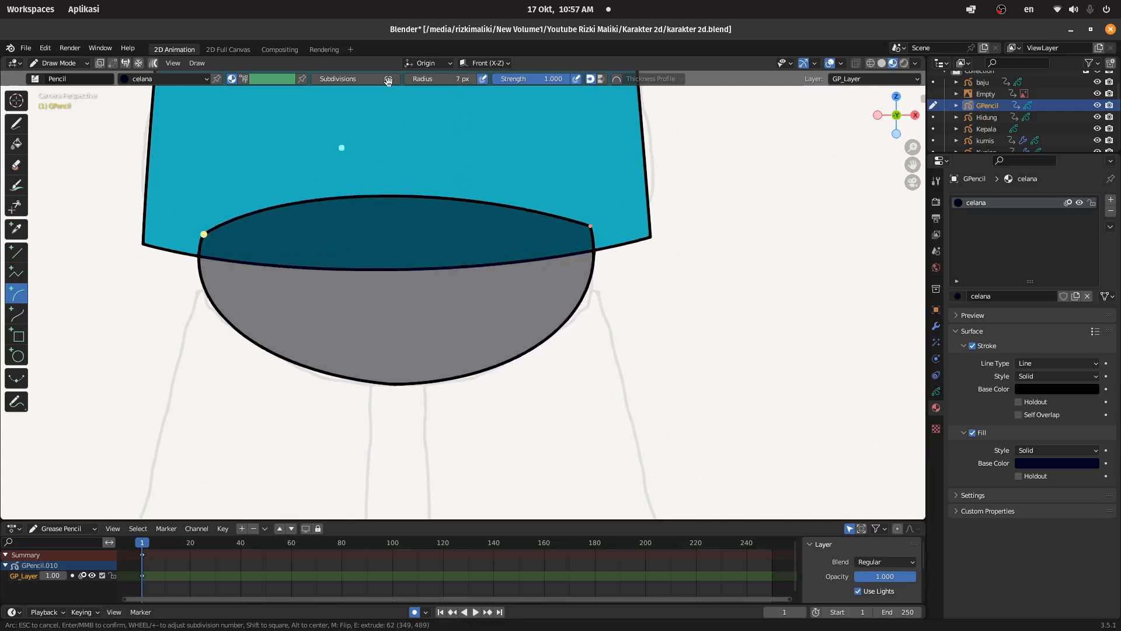
drag(361, 147, 378, 138)
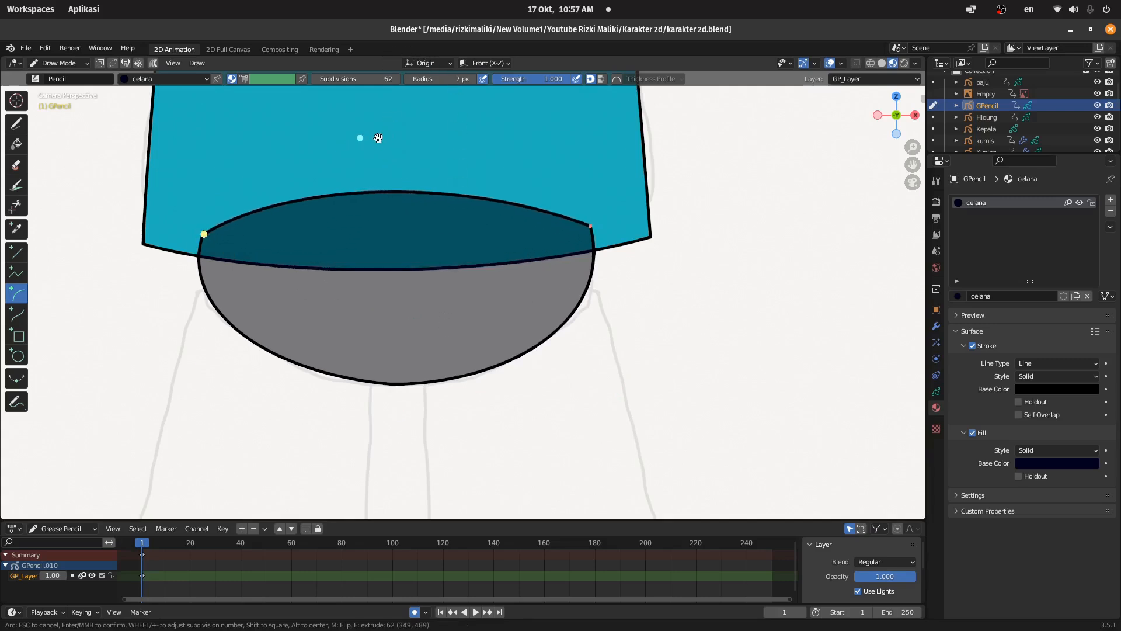
key(Return)
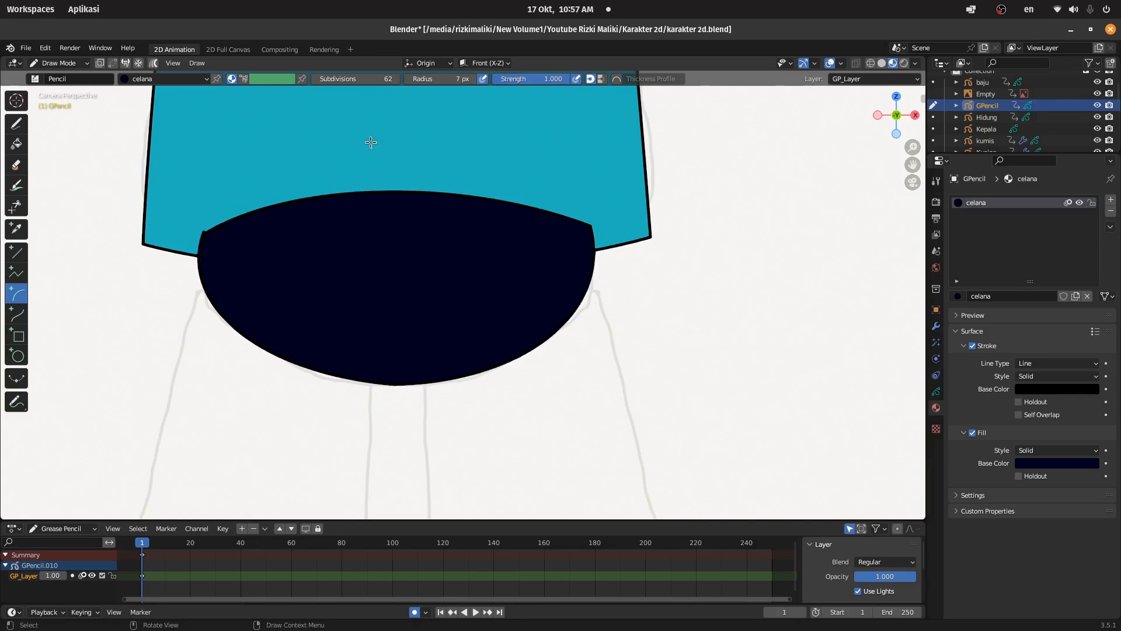
- Return to Object Mode and move the hip section back in depth so it sits behind the shirt, then restore the camera view
click(58, 63)
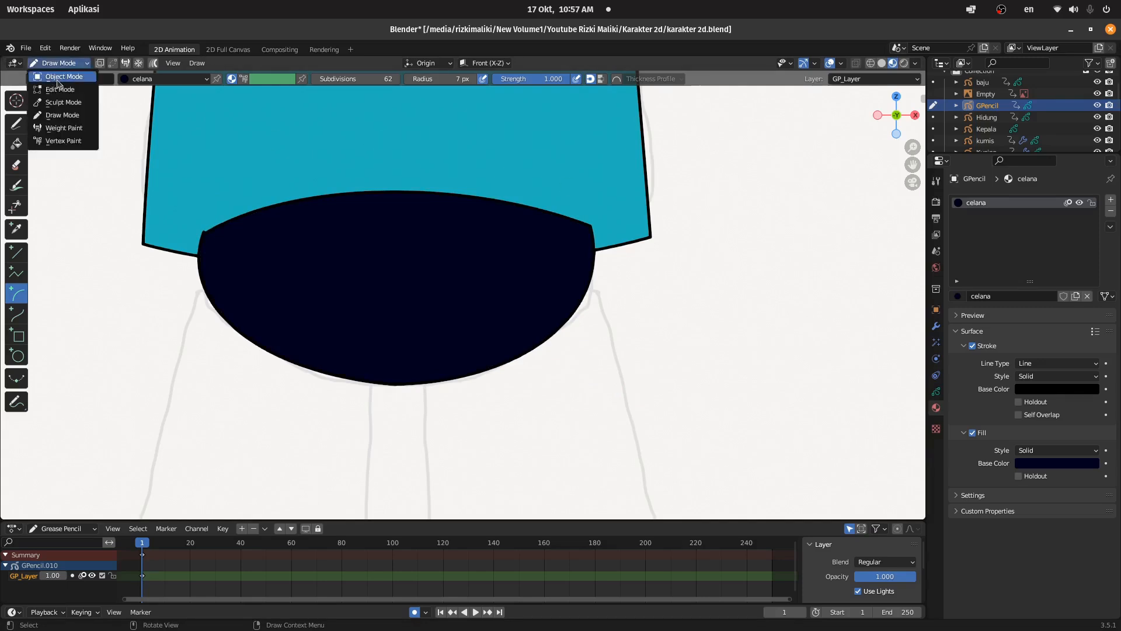
click(58, 74)
drag(904, 125, 874, 140)
scroll(446, 312, up, 6)
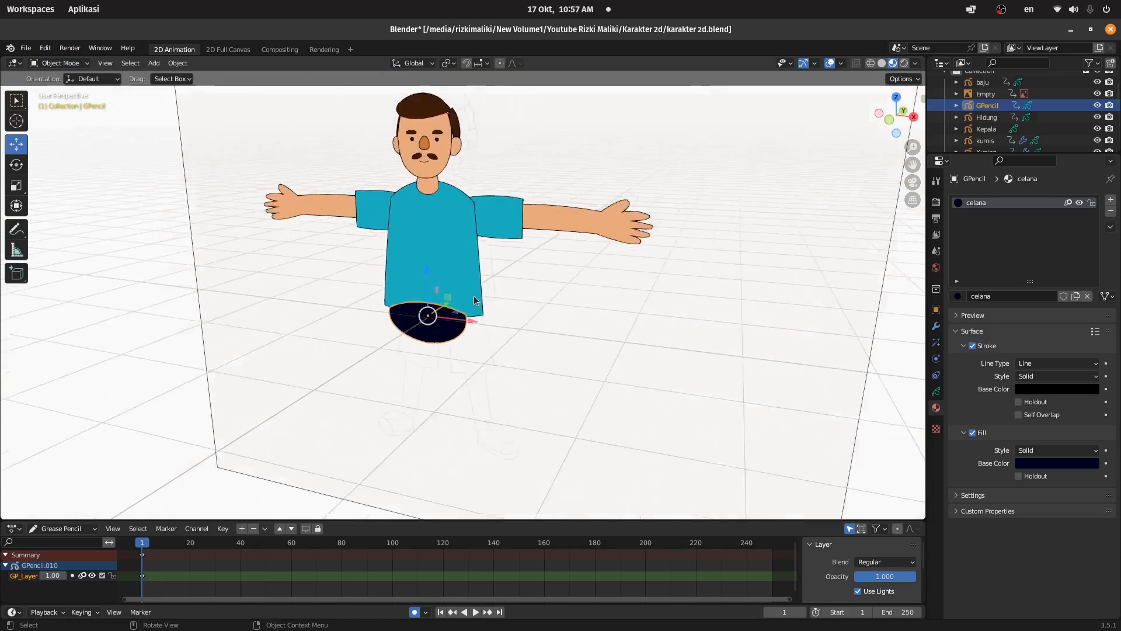
key(g)
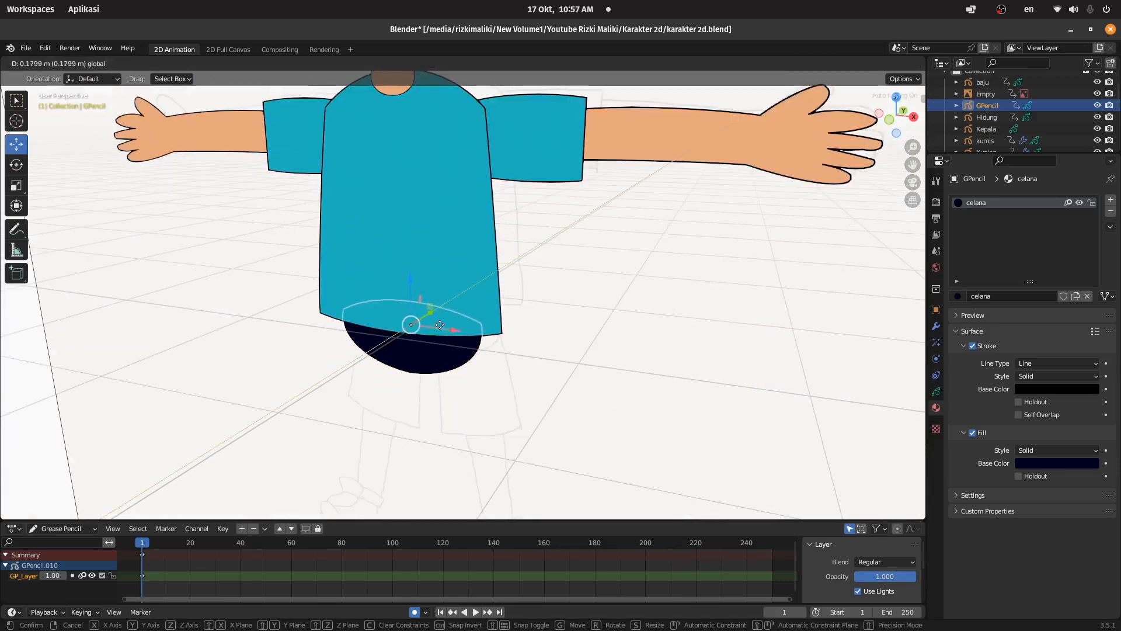
click(439, 327)
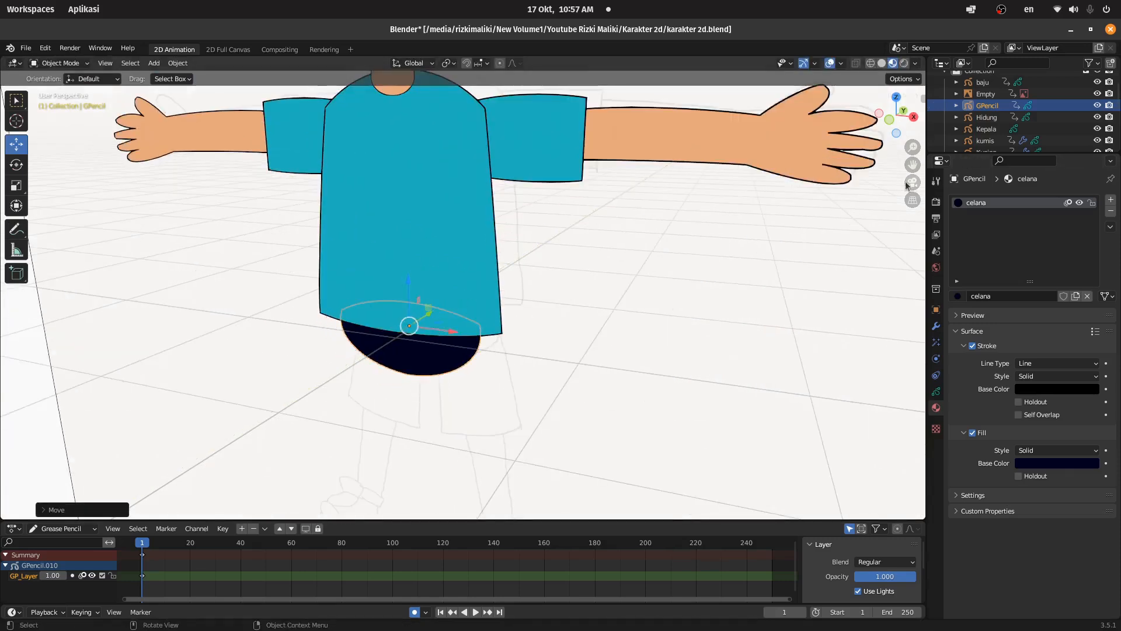
click(913, 181)
- Rename the hip section object celana and reselect it
double_click(994, 104)
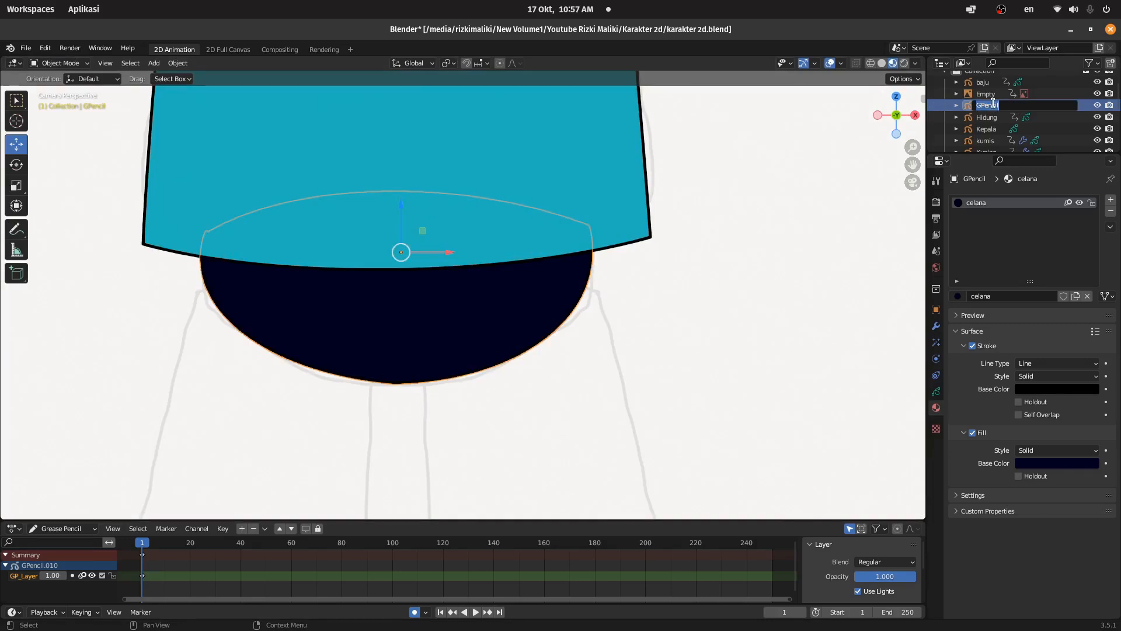
text(celana)
key(Return)
scroll(588, 296, down, 4)
click(552, 318)
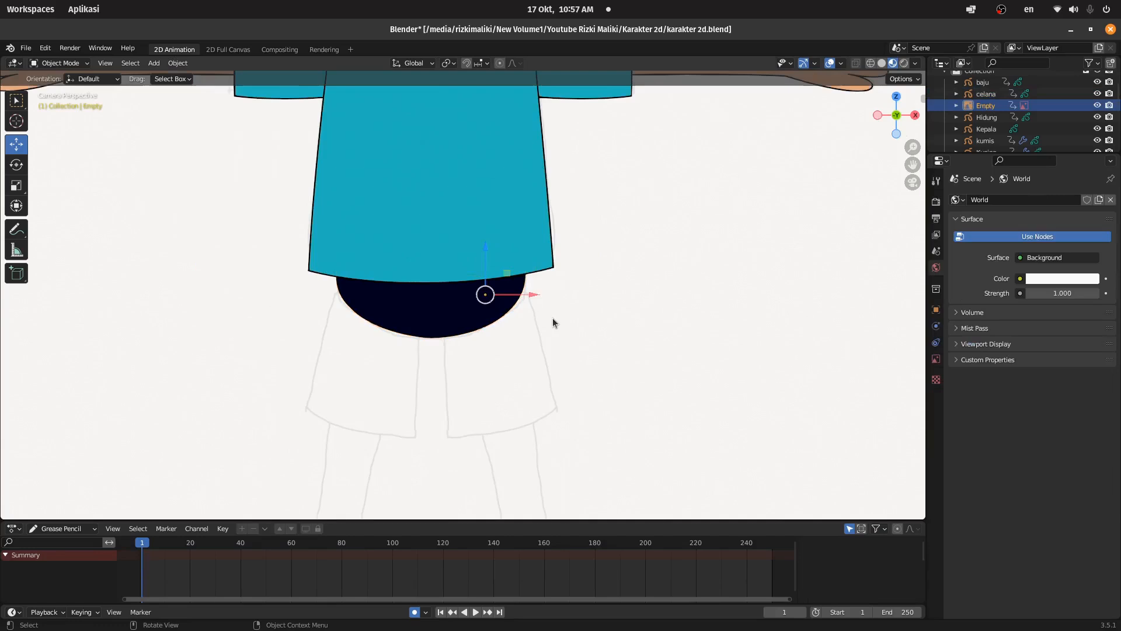
shift+middle_drag(573, 226, 603, 87)
click(450, 170)
click(601, 149)
click(426, 174)
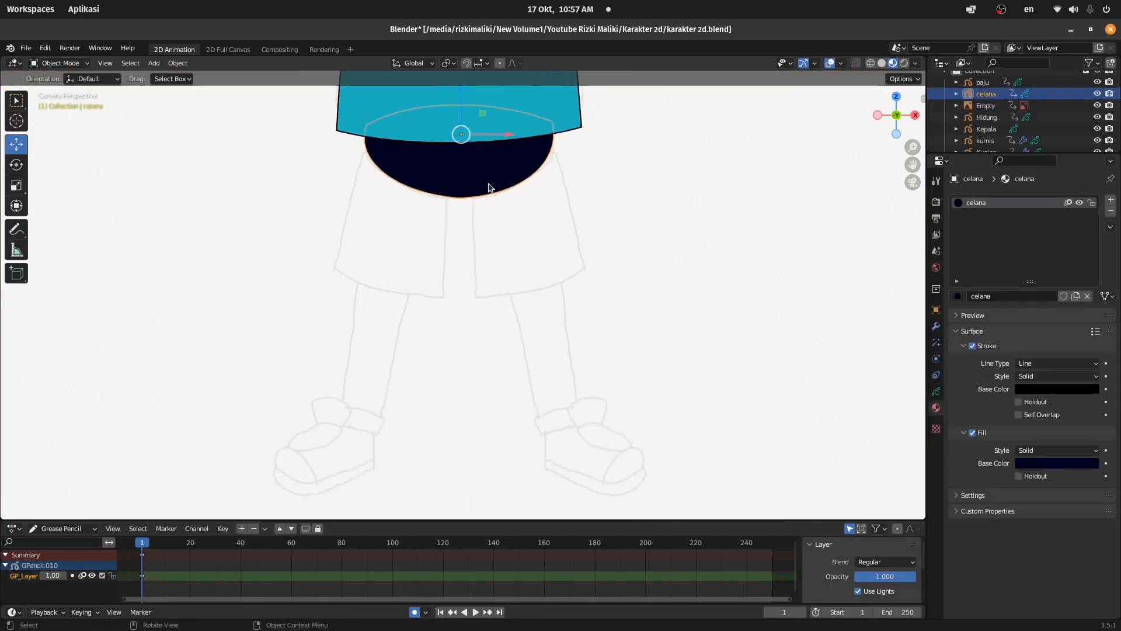
- Add another blank Grease Pencil object for the shorts' leg and switch it to Draw Mode
scroll(505, 309, down, 1)
scroll(505, 240, up, 2)
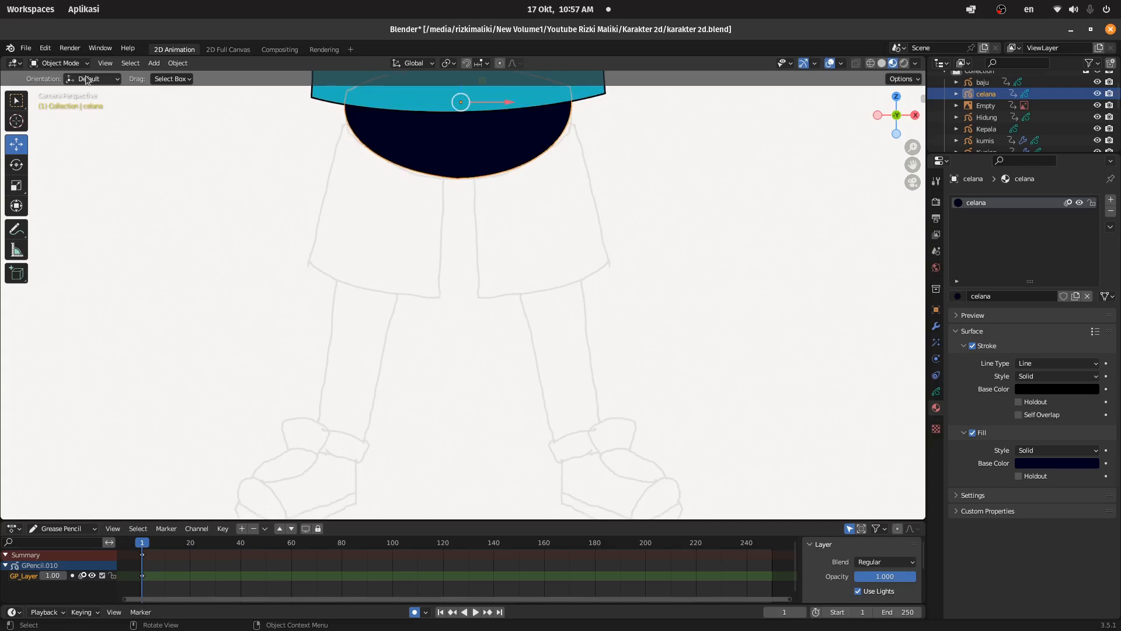
click(69, 63)
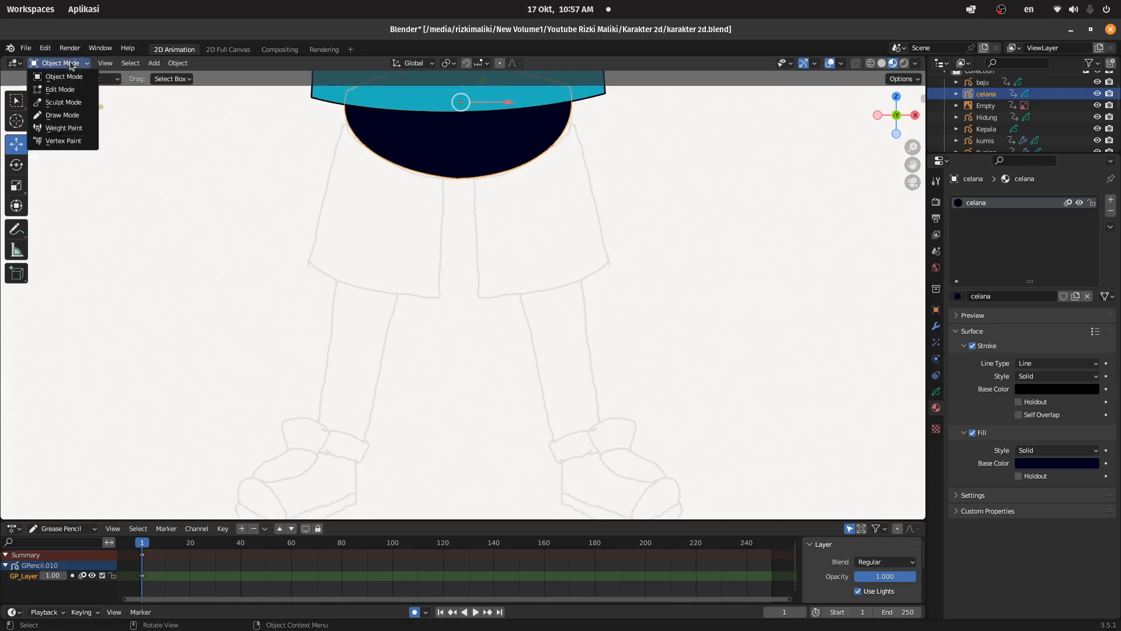
click(154, 63)
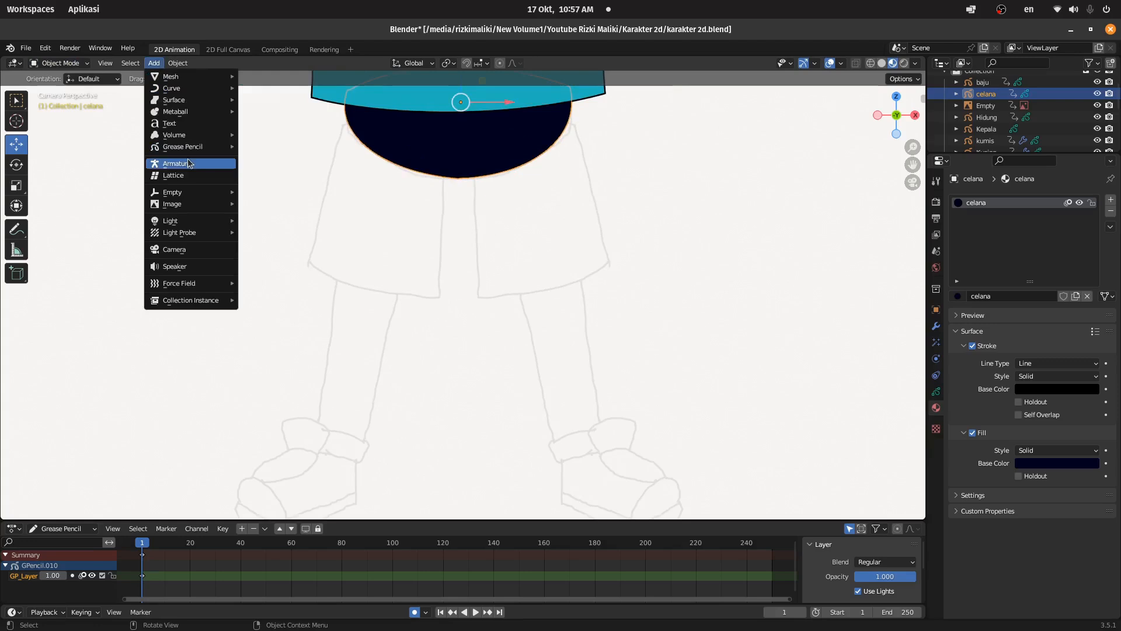
mouse_move(155, 146)
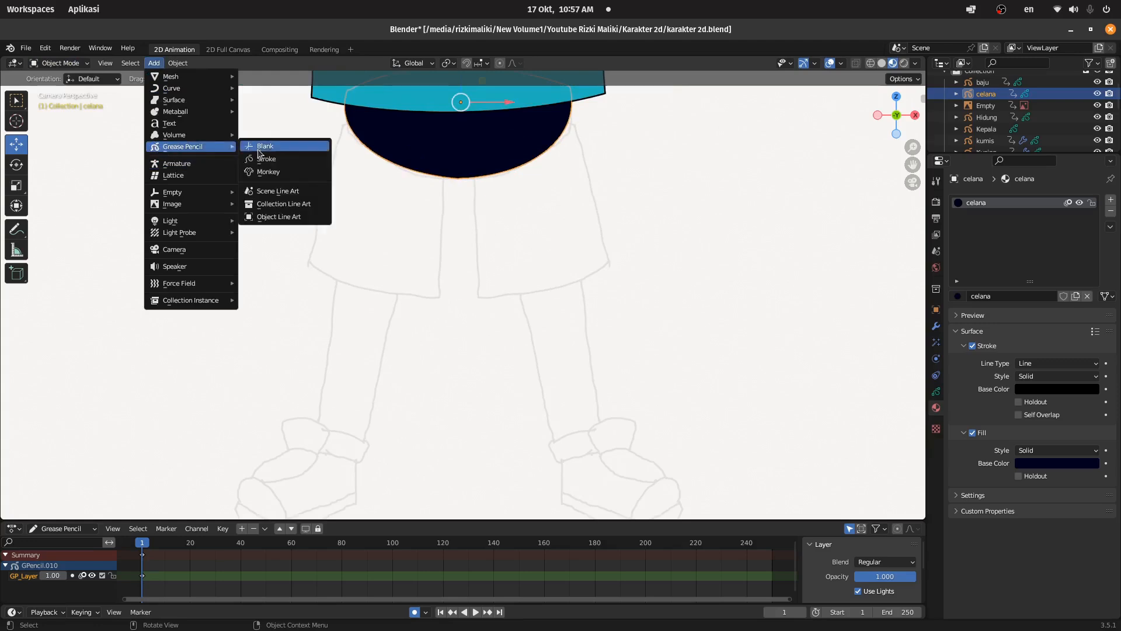
click(257, 146)
key(Home)
scroll(465, 255, up, 4)
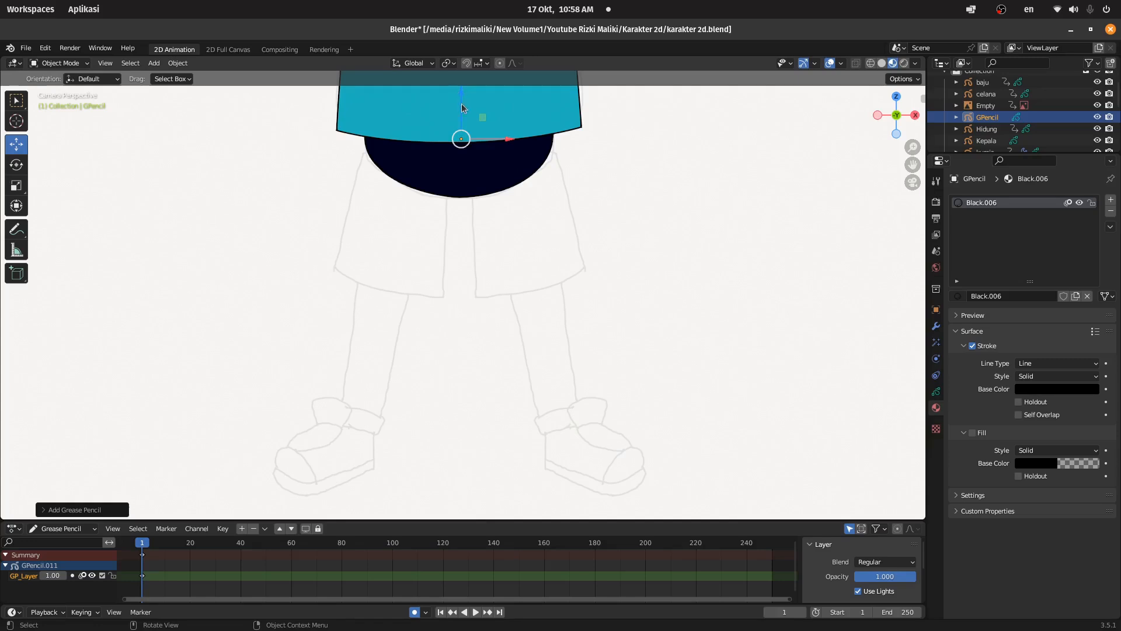
scroll(474, 114, up, 3)
shift+middle_drag(592, 172, 599, 333)
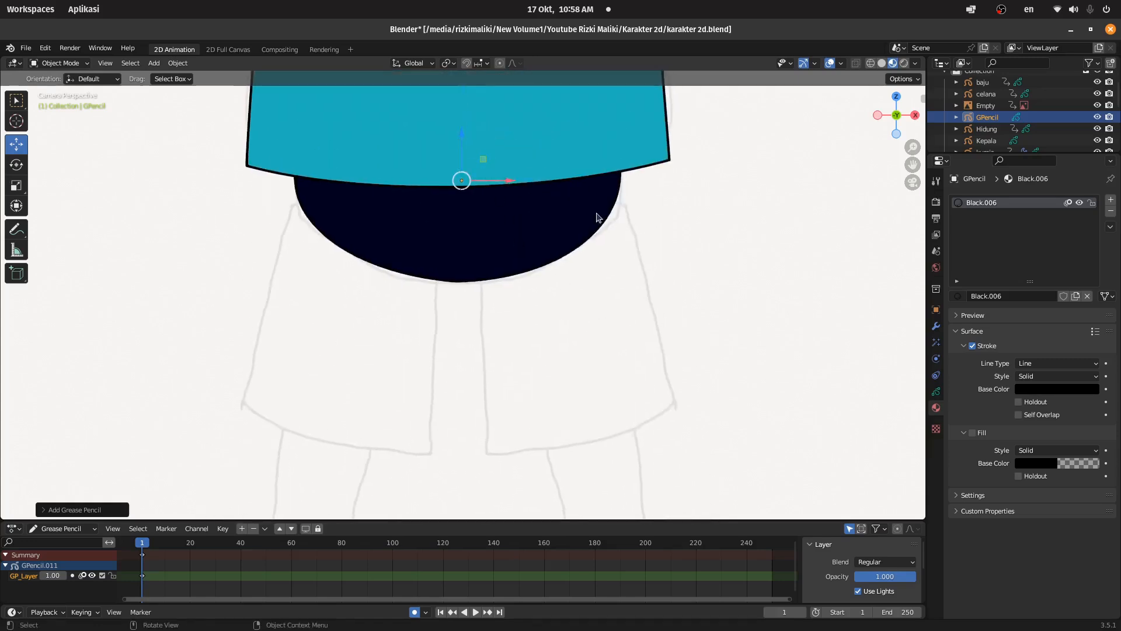
scroll(636, 292, up, 1)
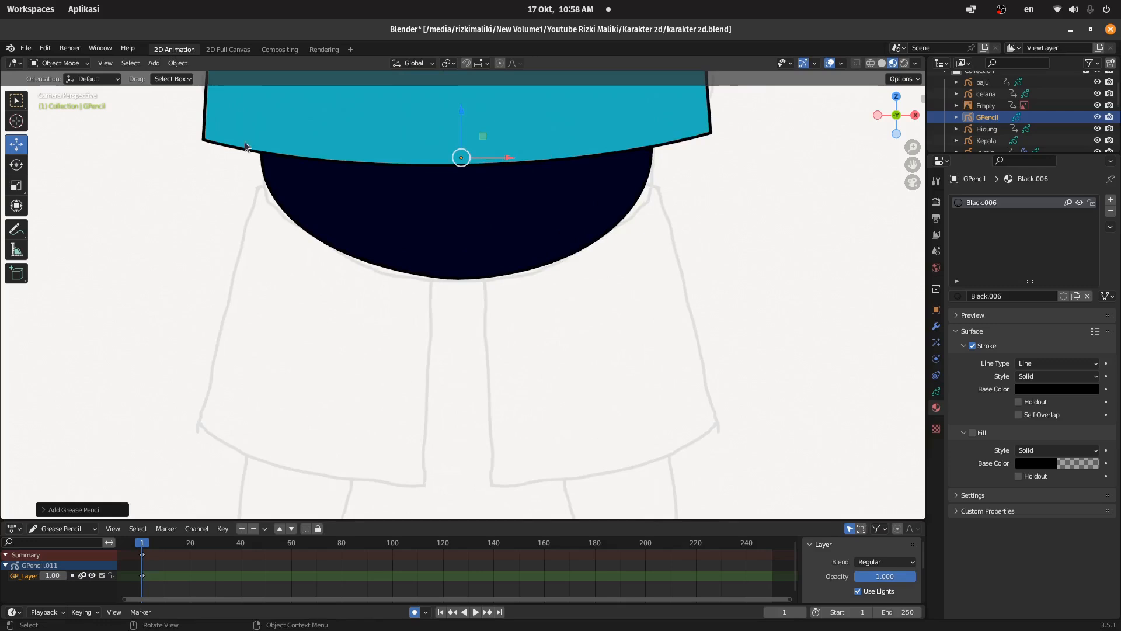
click(77, 65)
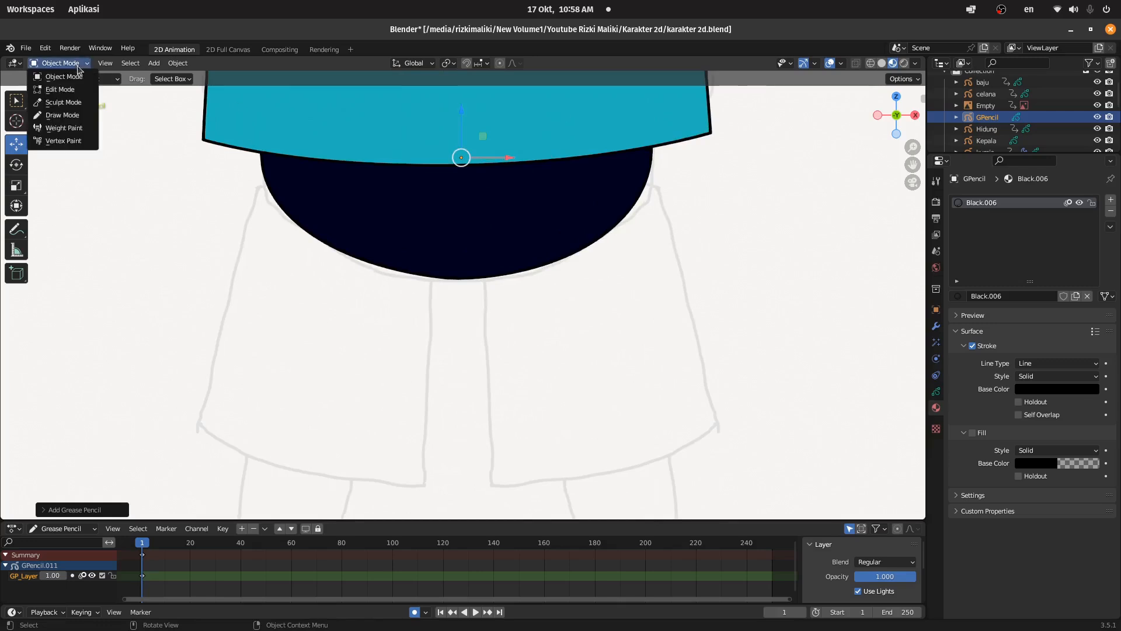
click(61, 116)
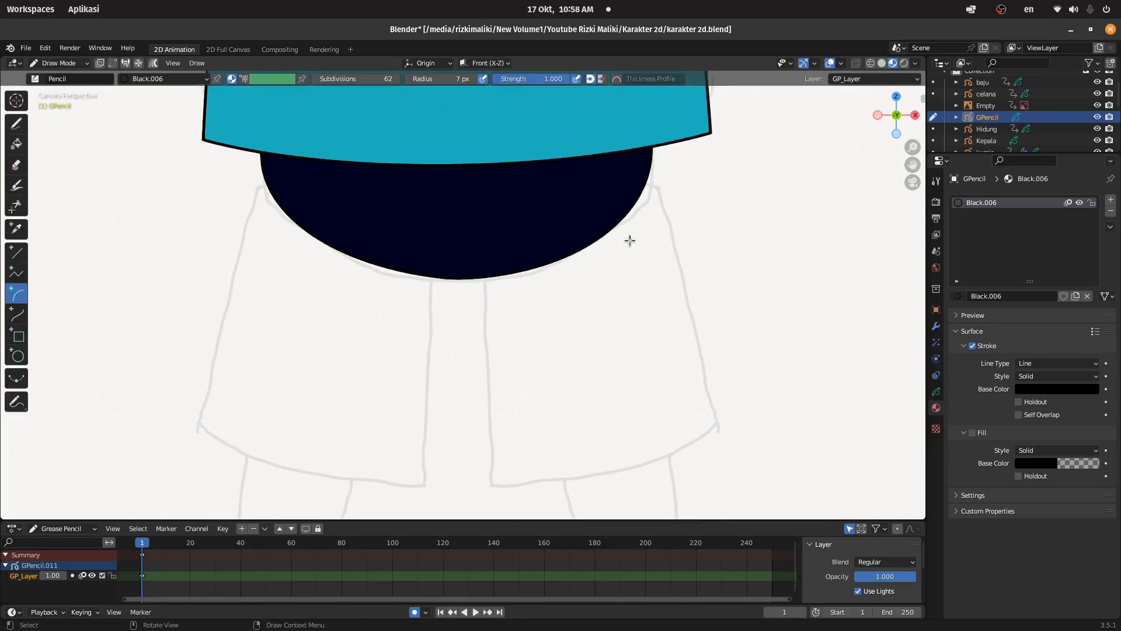
- Assign the existing celana material to the new Grease Pencil object
click(958, 296)
click(996, 361)
click(961, 298)
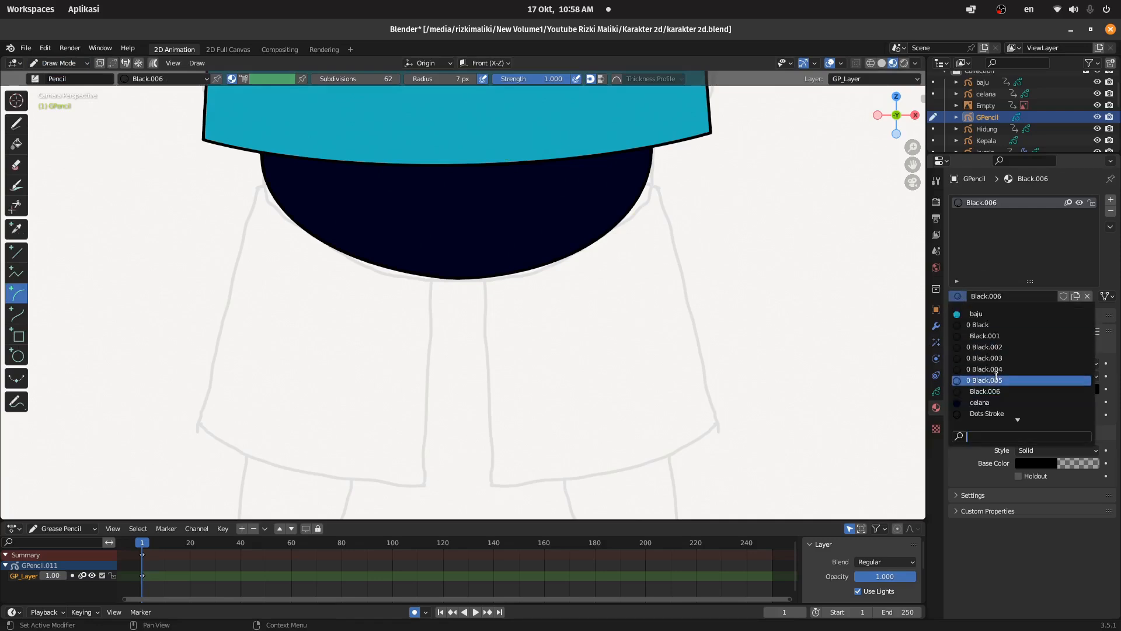
click(980, 402)
- Trace the inner edge and curved hem of the shorts' leg on the +X side with connected arcs
drag(495, 251, 497, 484)
drag(475, 394, 374, 400)
drag(496, 251, 484, 253)
key(e)
click(717, 426)
drag(576, 475, 614, 516)
- Extend the outline up the leg's outer edge and close it with an arc across the hip section
key(e)
click(633, 168)
drag(743, 228, 734, 222)
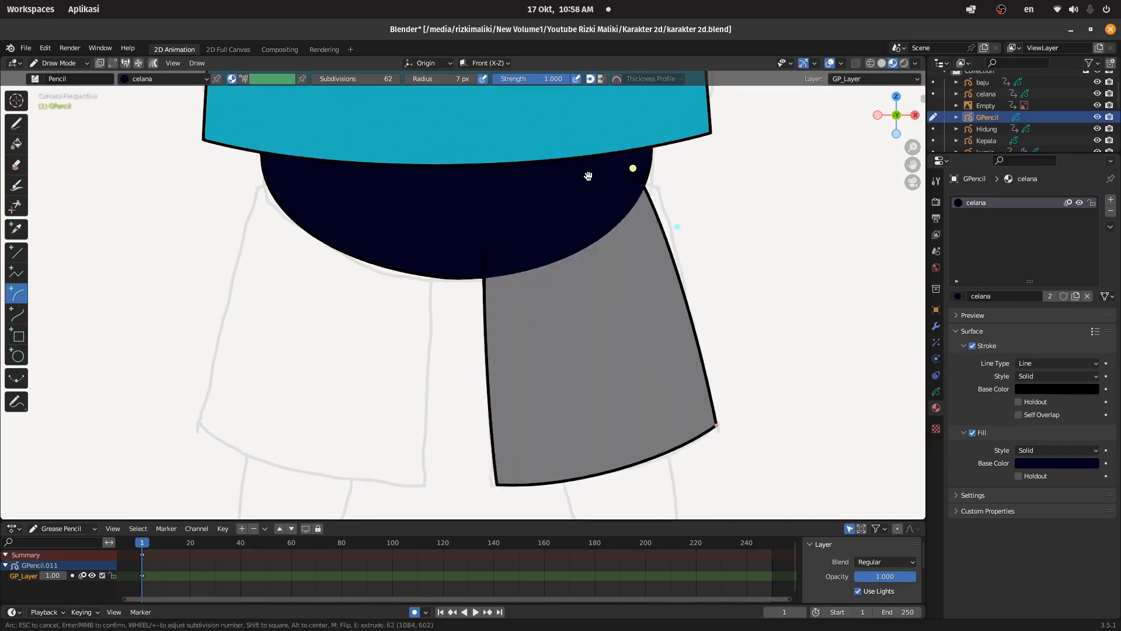
drag(633, 169, 636, 153)
key(e)
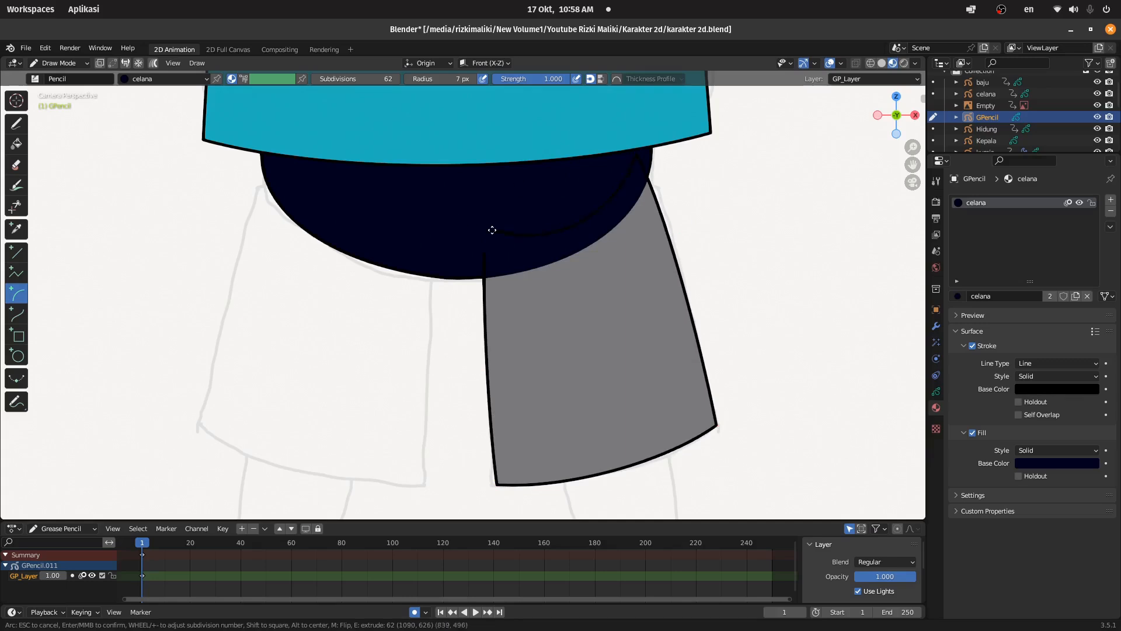
click(489, 236)
drag(584, 224, 484, 122)
key(Return)
- Add a layer named kaki to the shorts' leg object and place it below the existing layer
mouse_move(662, 331)
middle_down()
mouse_move(704, 115)
mouse_move(579, 55)
middle_up()
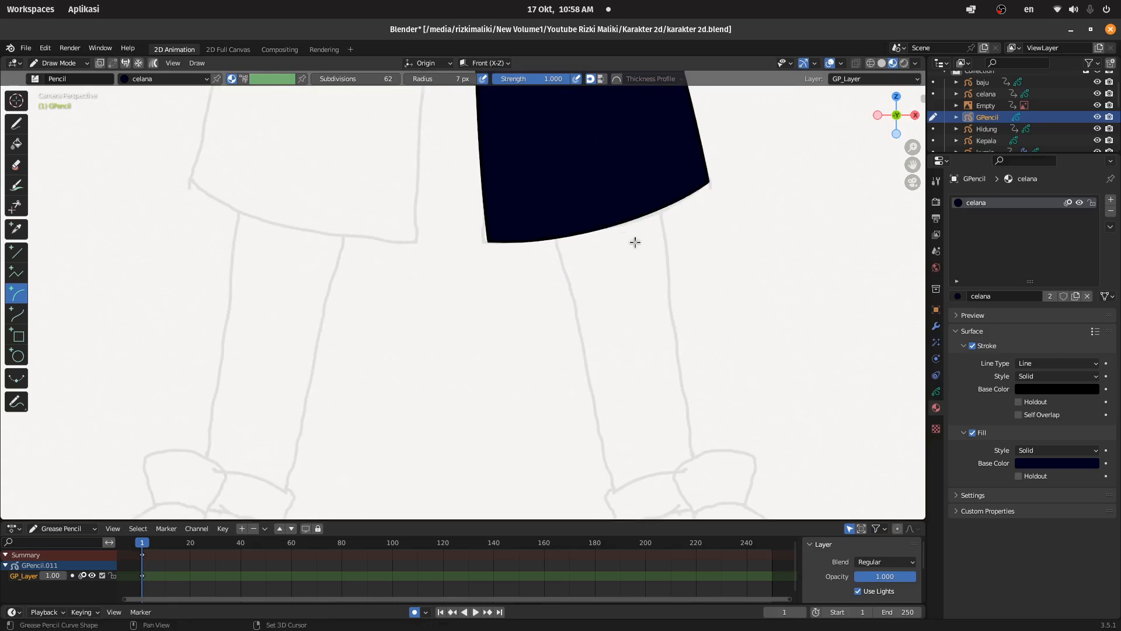
middle_drag(633, 243, 583, 154)
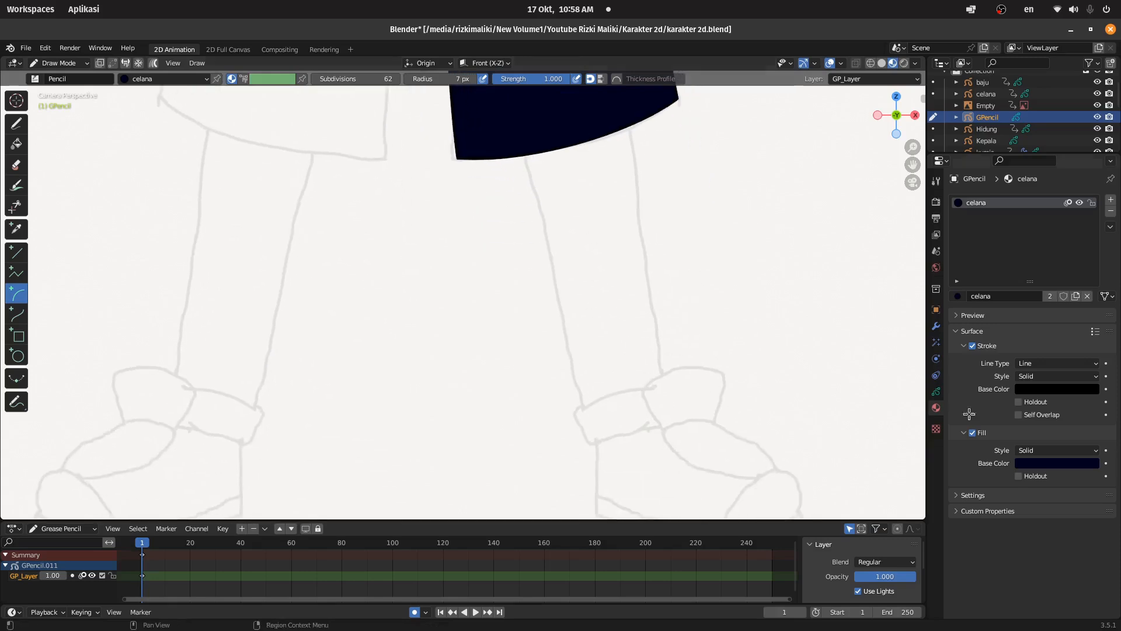
click(937, 391)
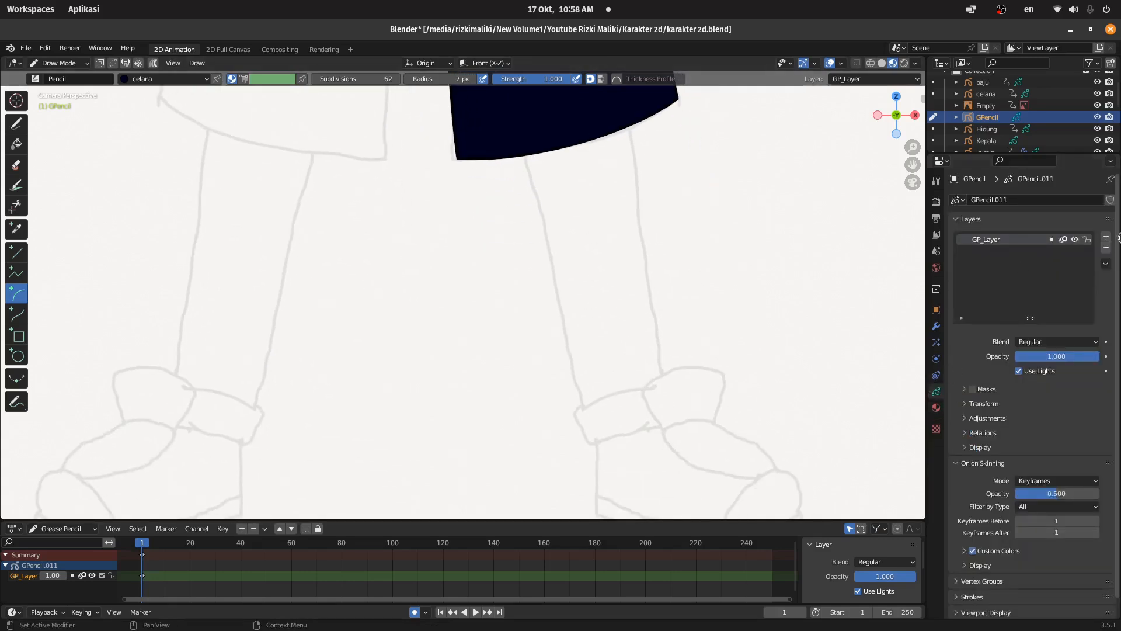
click(1106, 236)
text(kaki)
key(Return)
click(1106, 292)
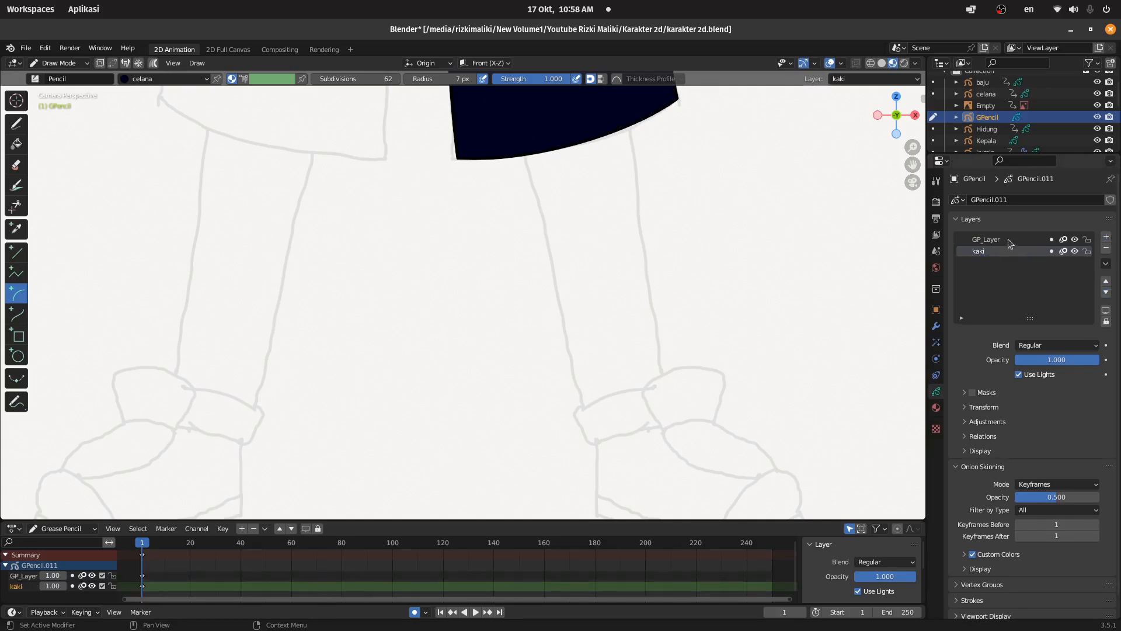
- Rename the original shorts layer to celana and make the kaki layer active
double_click(997, 238)
text(ce)
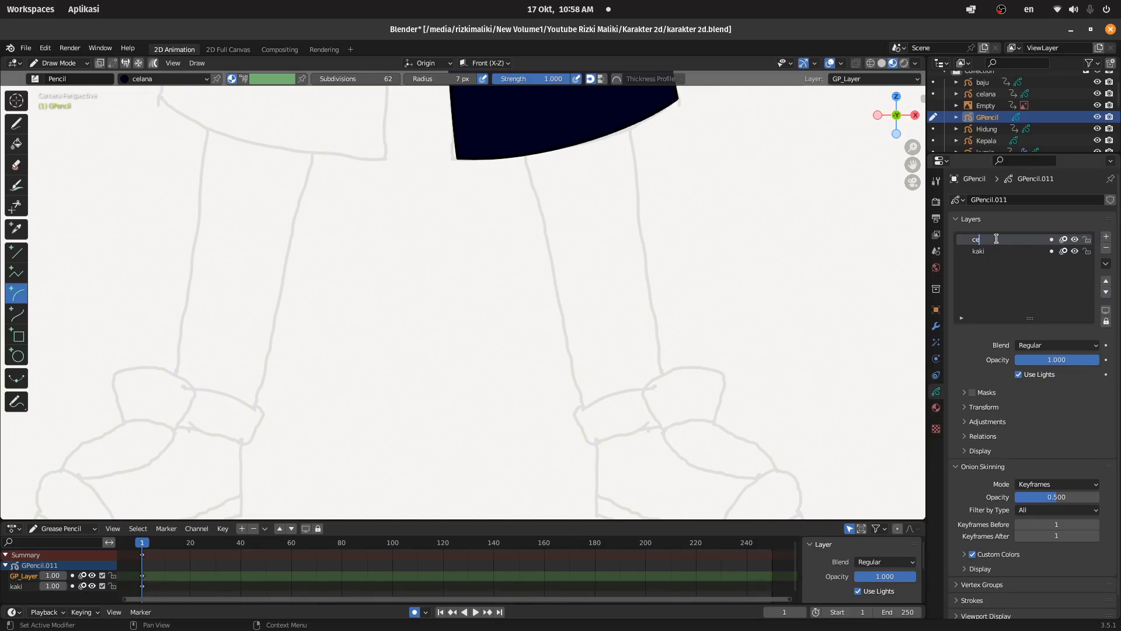
text(lana)
key(Return)
click(986, 251)
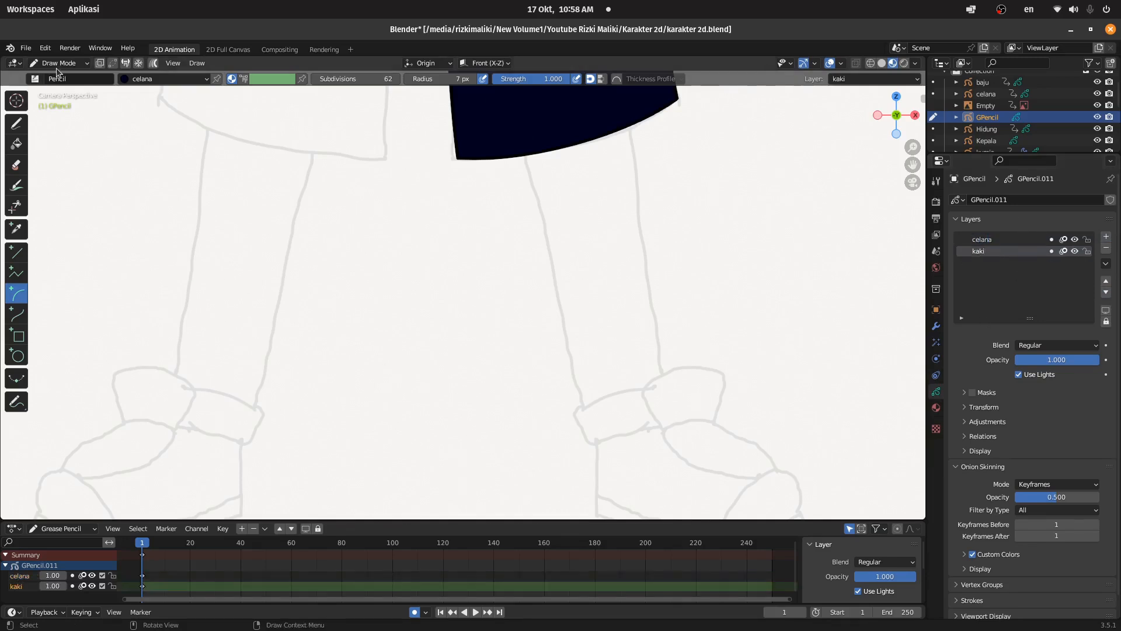
- Add a second material slot to the object and assign the existing Kulit material to it
click(937, 407)
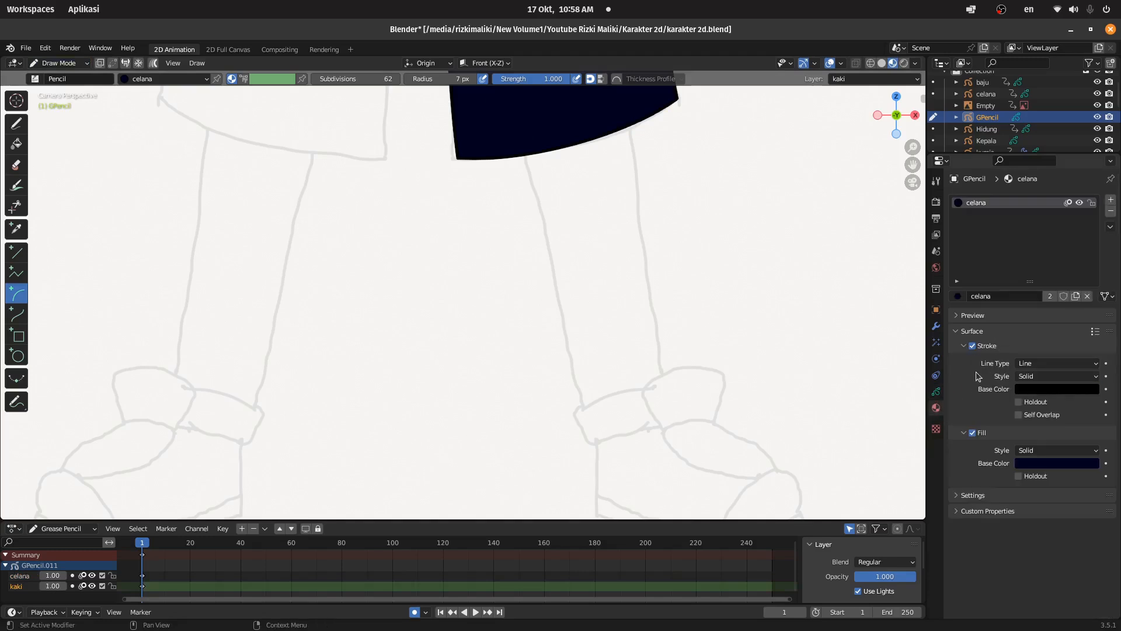
click(1111, 199)
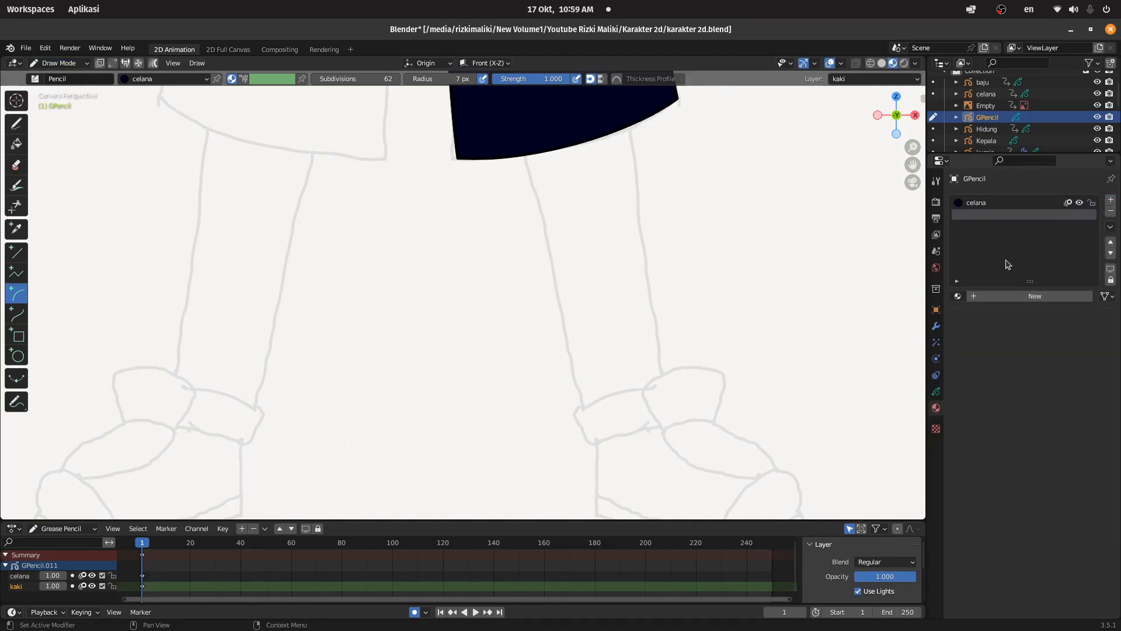
click(958, 297)
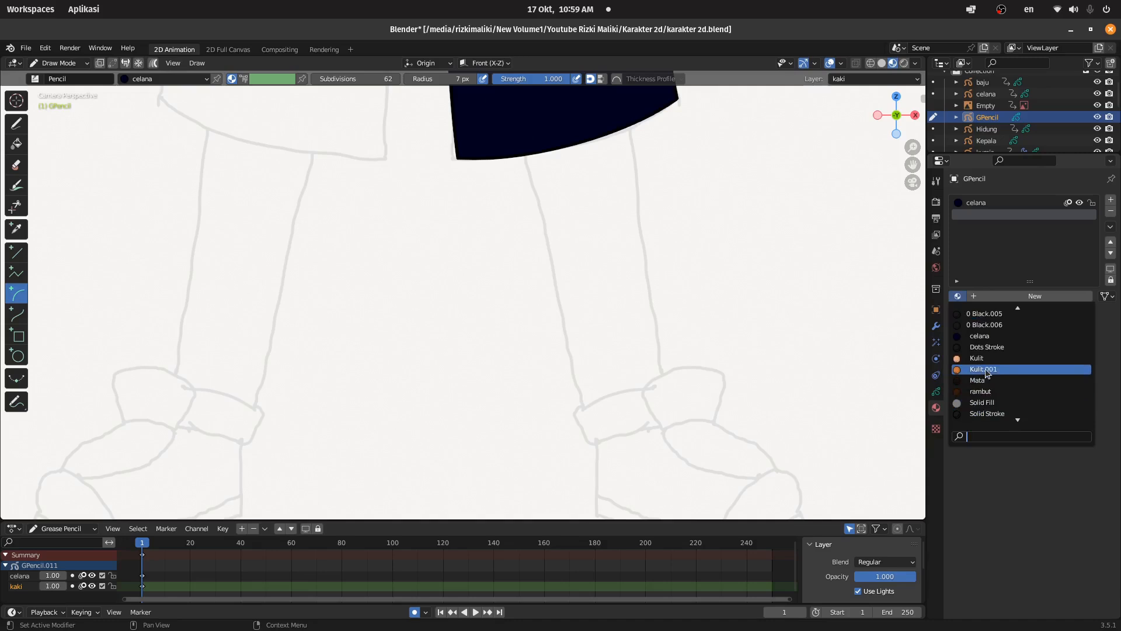
click(992, 358)
- Trace the bare leg on the +X side with connected arcs, from the shorts' hem down to the ankle and back up
scroll(506, 275, up, 1)
mouse_move(542, 137)
mouse_down()
mouse_move(621, 440)
mouse_move(613, 468)
mouse_move(624, 468)
mouse_up()
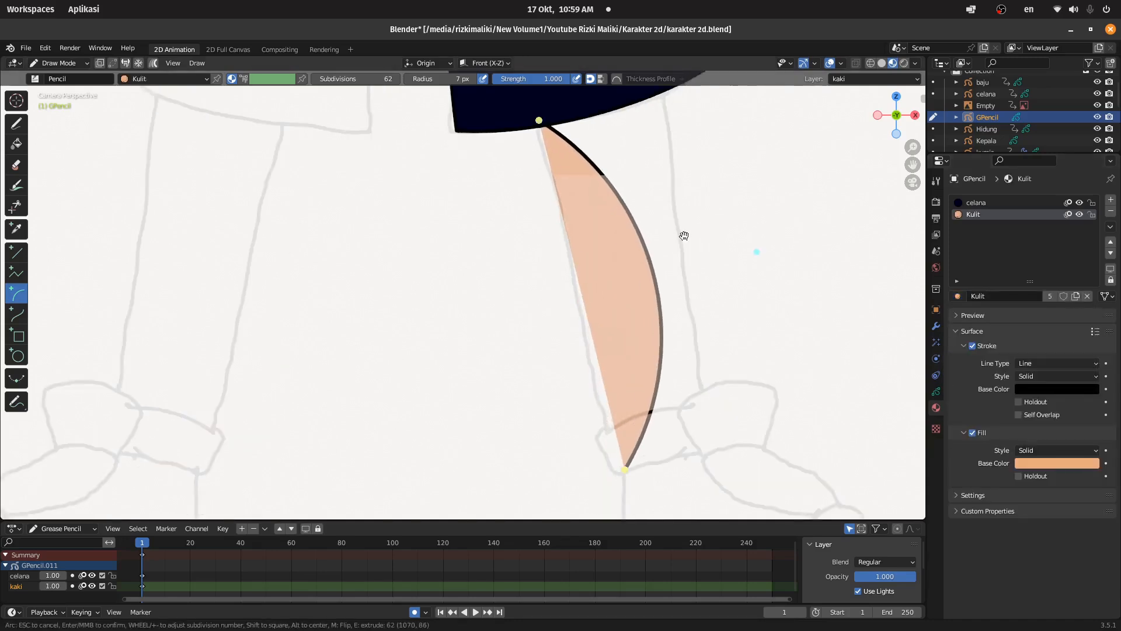
key(e)
click(695, 462)
key(e)
click(629, 128)
key(Return)
- Add a layer named sepatu above kaki and hide the kaki layer to expose the sketched shoe
scroll(566, 344, down, 2)
shift+middle_drag(616, 318, 461, 152)
scroll(496, 178, up, 4)
shift+middle_drag(526, 200, 565, 335)
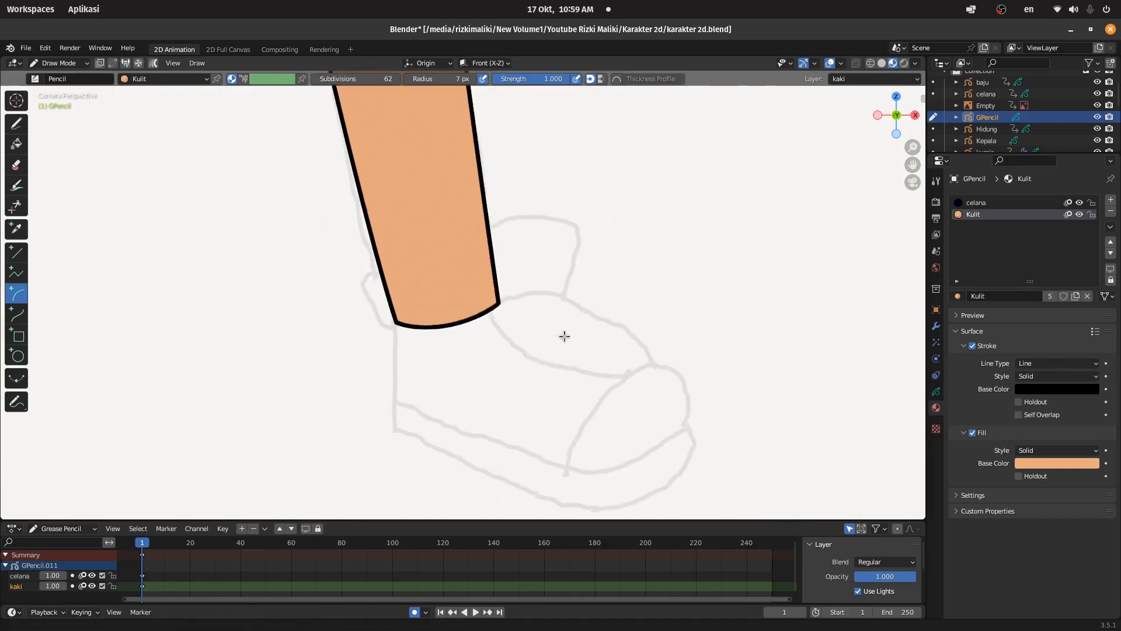
click(936, 393)
click(1105, 238)
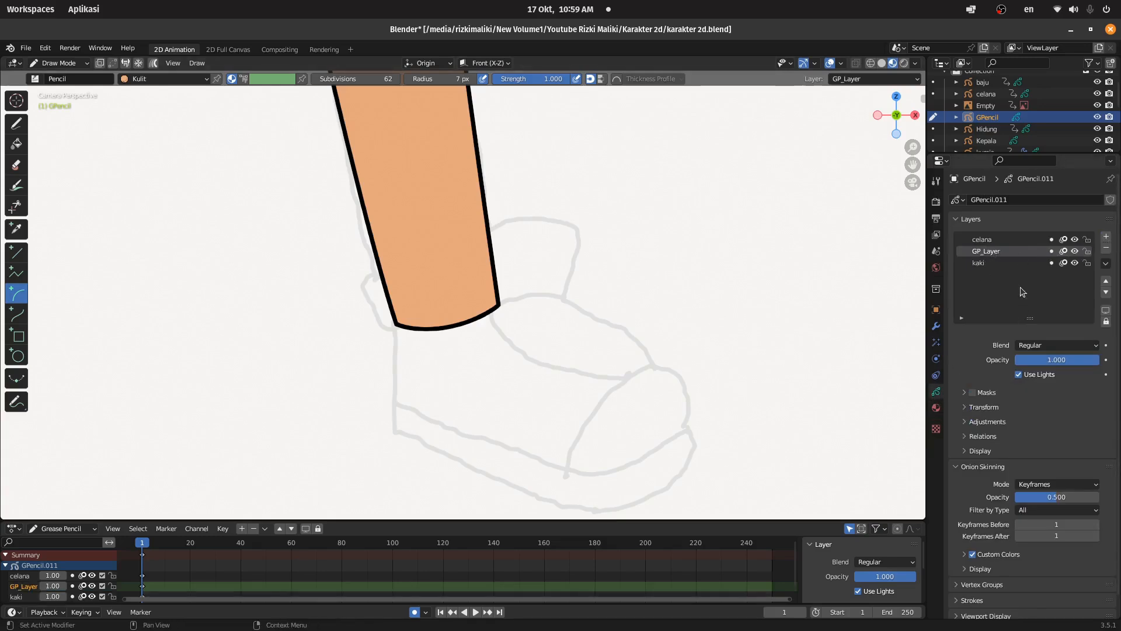
click(1074, 263)
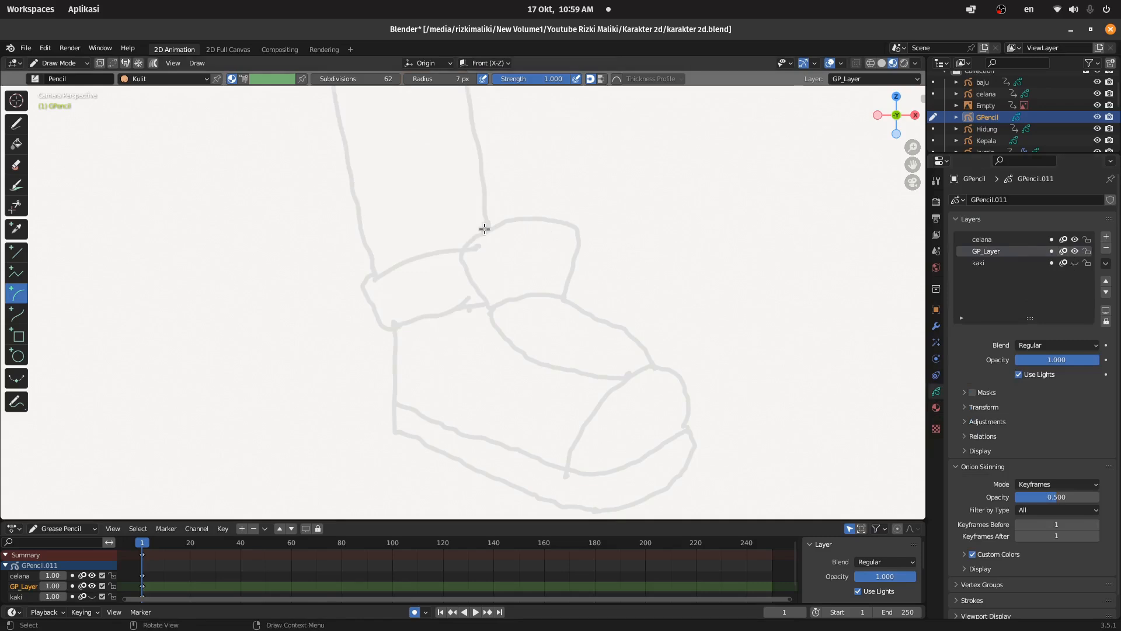
double_click(985, 252)
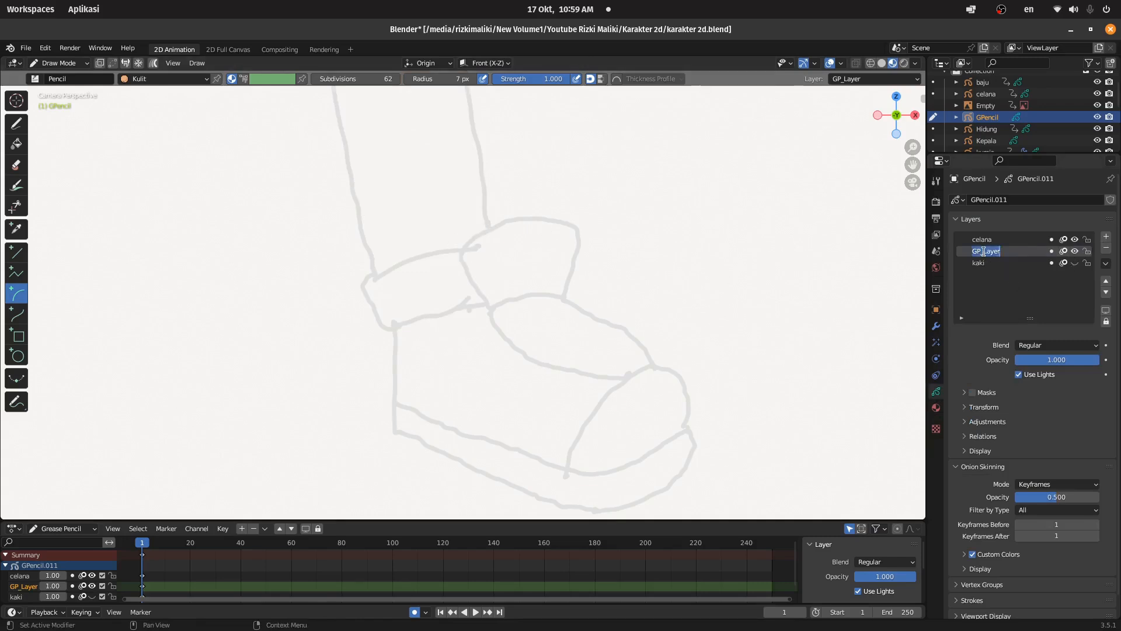
text(sepatu)
key(Return)
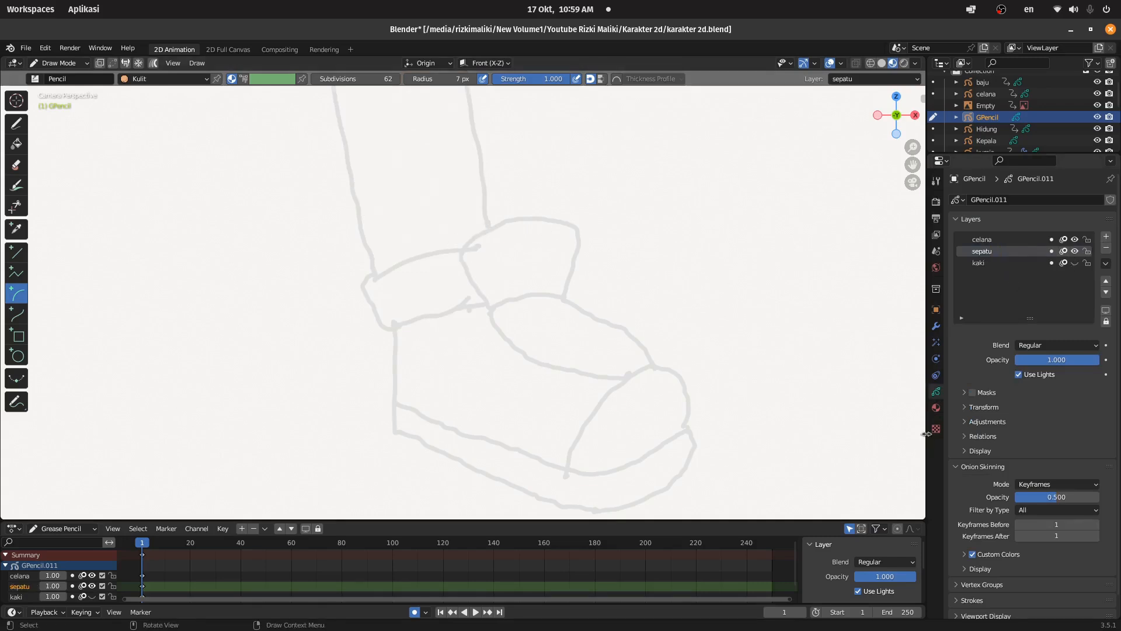
- Create a new material named sepatu in a third material slot
click(936, 408)
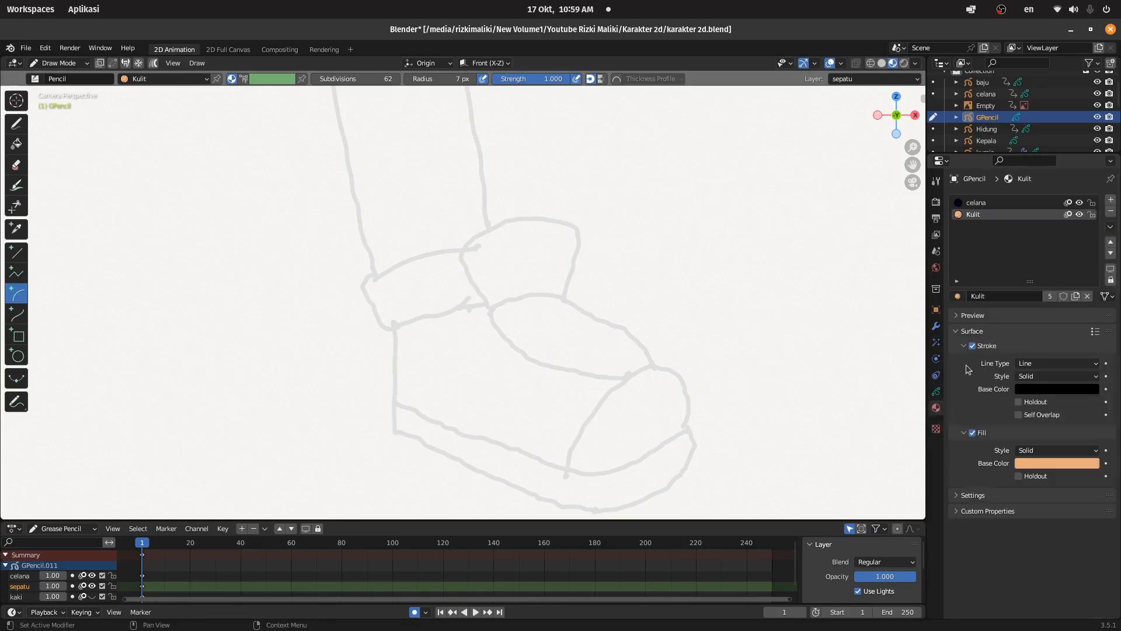
click(1111, 200)
click(987, 294)
double_click(980, 227)
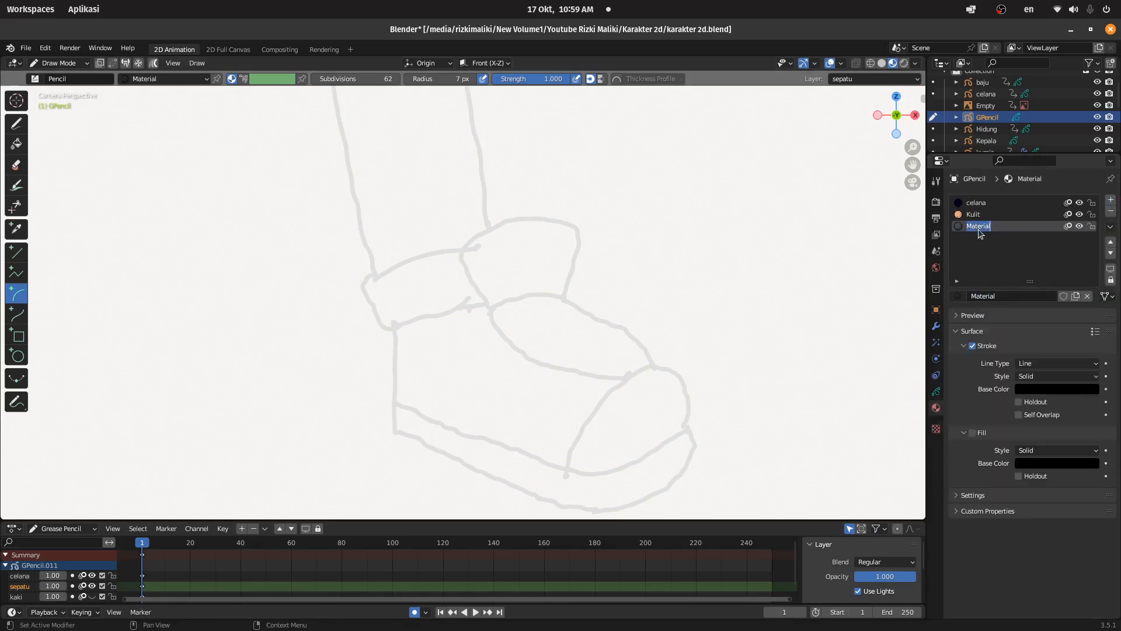
text(sepatu)
key(Return)
- Enable Fill on the sepatu material and set its fill base color to dark red
click(972, 433)
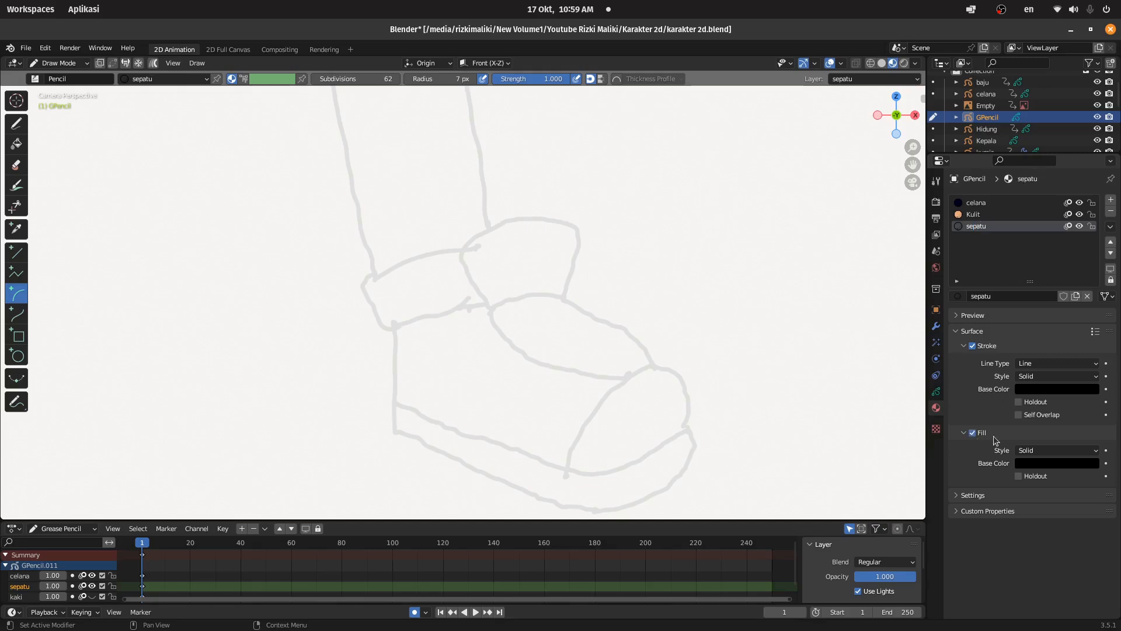
click(1060, 465)
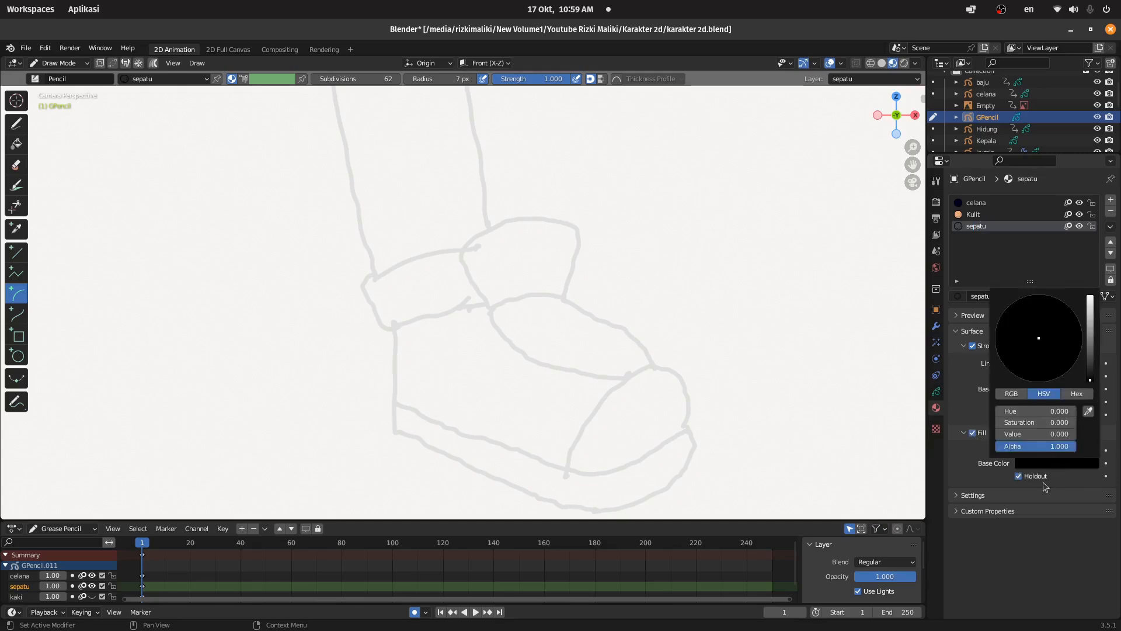
click(1039, 465)
drag(1089, 354, 1089, 323)
click(1042, 366)
- Trace the main body of the shoe with connected arcs, from the heel along the sole line, over the toe and around the ankle opening
drag(394, 319, 396, 399)
key(e)
click(590, 465)
drag(570, 408, 524, 438)
click(510, 275)
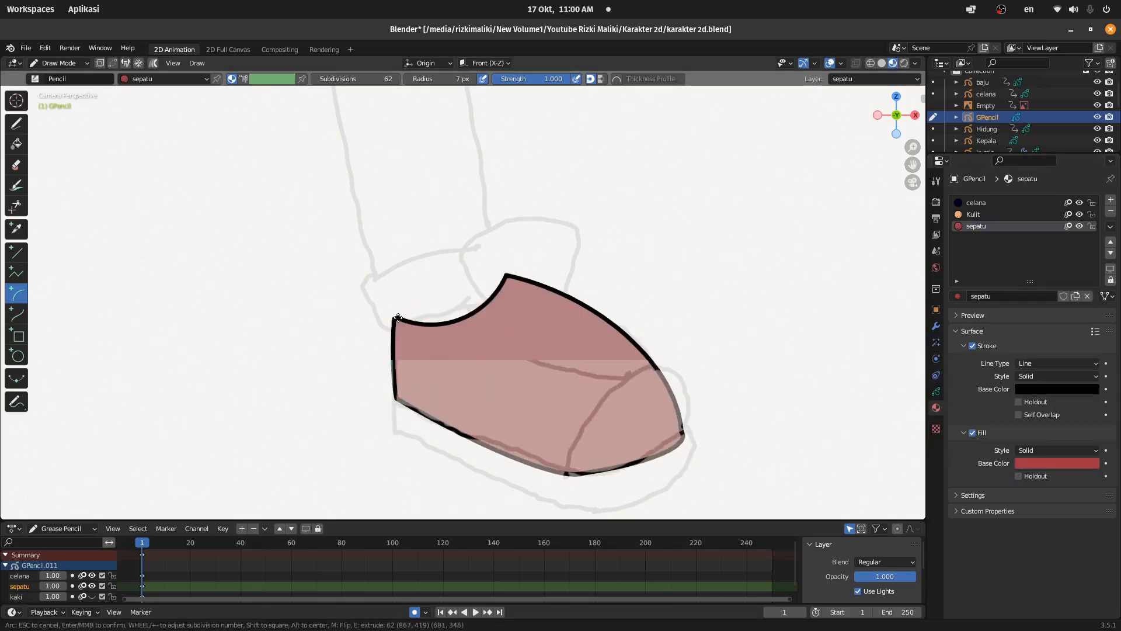
key(Return)
- Create another material for the shoe's white parts, and add a blank layer above the hidden sepatu layer
click(1111, 200)
click(1022, 296)
click(936, 392)
click(1075, 251)
click(1106, 236)
- Trace the shoe's white sole and rounded toe cap with arcs following the sketch
drag(397, 399, 397, 432)
drag(544, 360, 496, 494)
click(693, 449)
click(563, 473)
key(Return)
- Show the sepatu and kaki layers again and make the sole and toe cap layer active
click(1075, 263)
click(1075, 274)
click(936, 407)
click(937, 392)
click(993, 263)
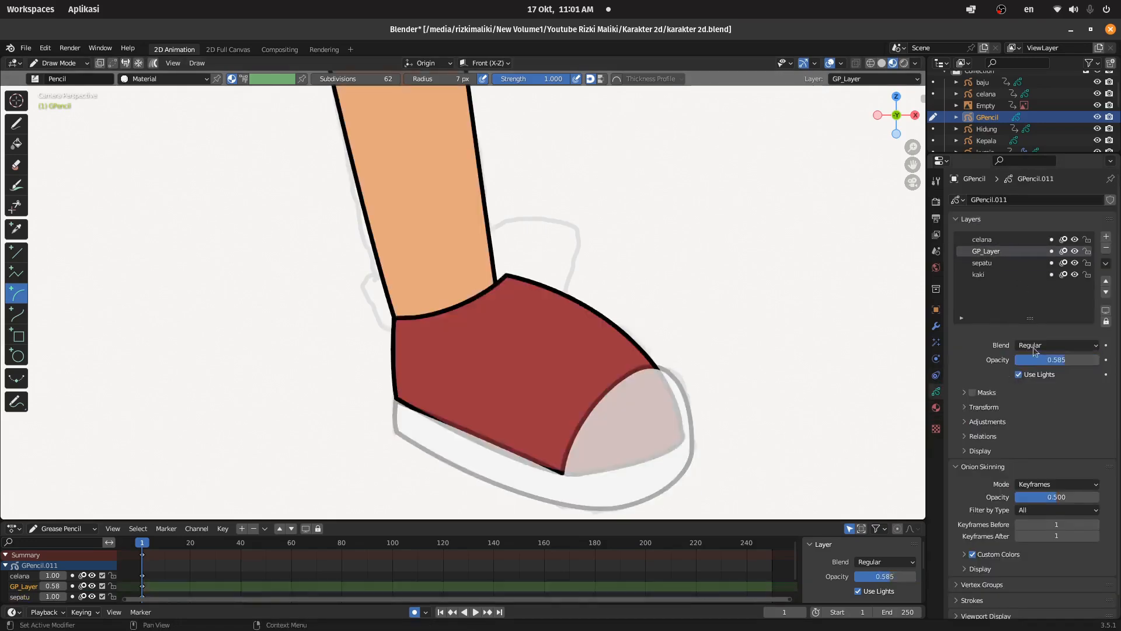
click(993, 251)
- Create another new material and set its fill base color to a lighter red
scroll(584, 327, down, 4)
click(937, 407)
click(1111, 200)
click(1022, 296)
click(1051, 464)
drag(1090, 327, 1091, 309)
- Hide the sepatu layer and trace the shoe's lighter red upper panel and the raised tongue at the ankle with arcs
click(937, 391)
scroll(584, 327, up, 7)
click(1075, 263)
mouse_move(498, 199)
mouse_down()
mouse_move(493, 310)
mouse_move(690, 413)
mouse_up()
click(629, 199)
click(605, 297)
key(Return)
click(605, 296)
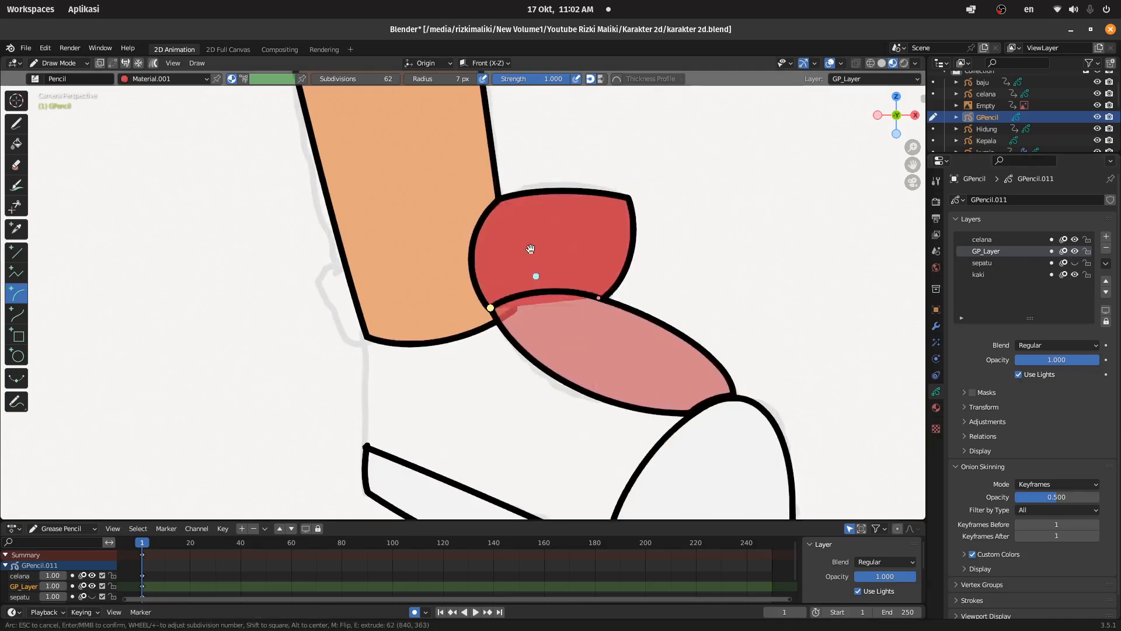
key(Return)
- Show the sepatu layer again and add a blank layer above it for the sock
scroll(585, 327, down, 6)
click(1074, 263)
click(1106, 237)
- Trace the sock between the leg and the shoe with arcs, using the white material
click(937, 408)
click(936, 391)
drag(707, 368, 726, 437)
key(Return)
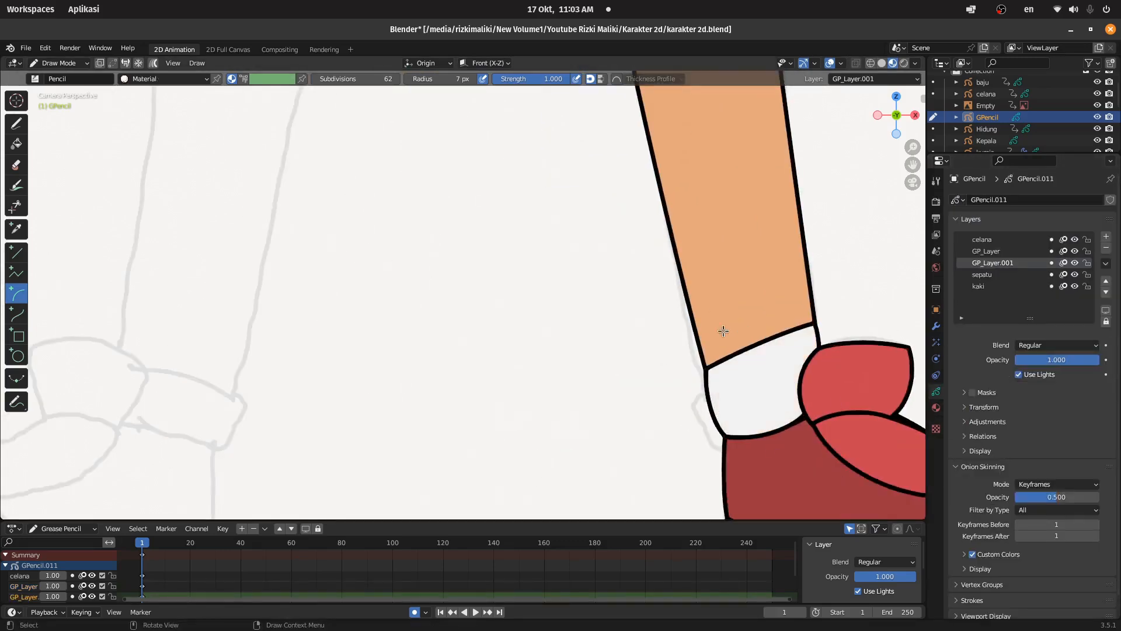
- In Object Mode, add a Mirror modifier on the X axis to the leg object, with Kepala as the mirror object
scroll(733, 295, down, 6)
shift+middle_drag(570, 243, 681, 375)
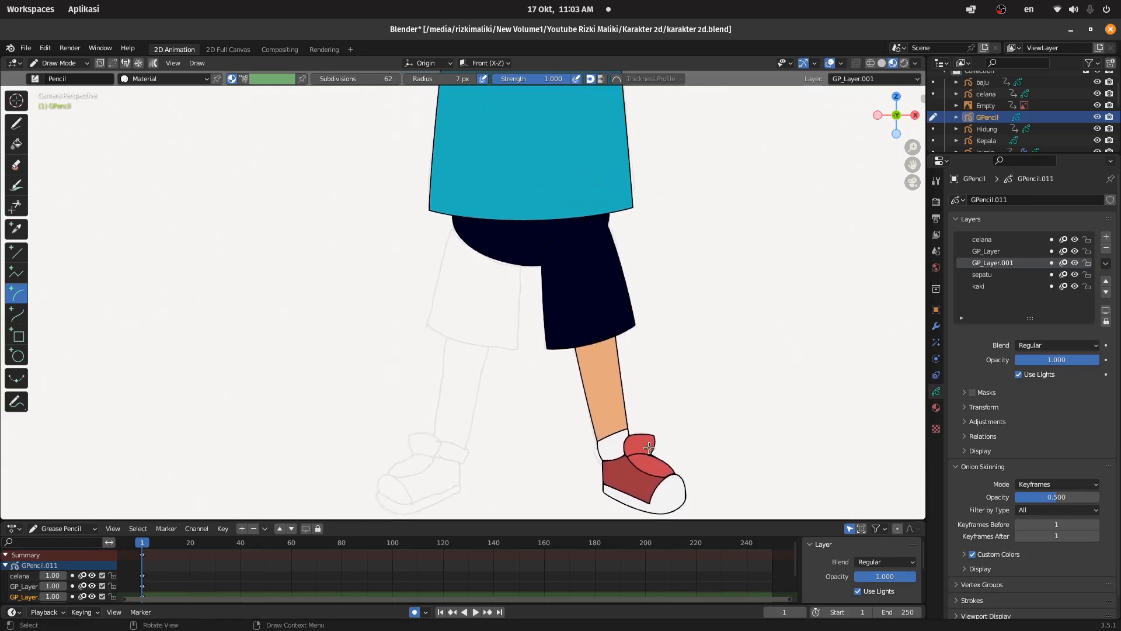
click(58, 63)
click(67, 77)
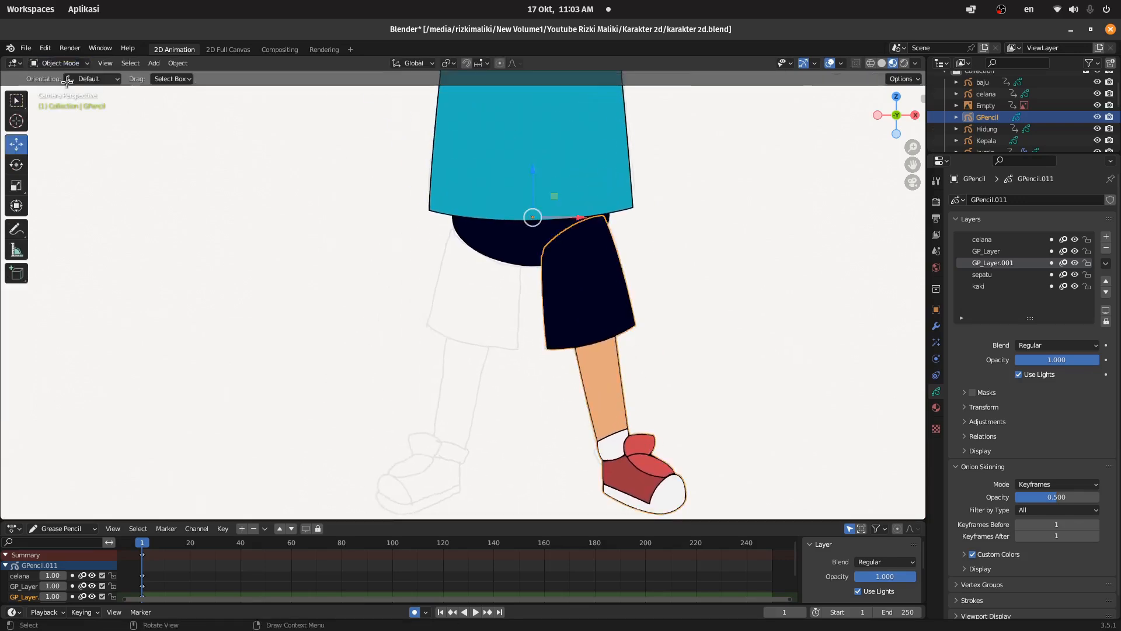
click(936, 326)
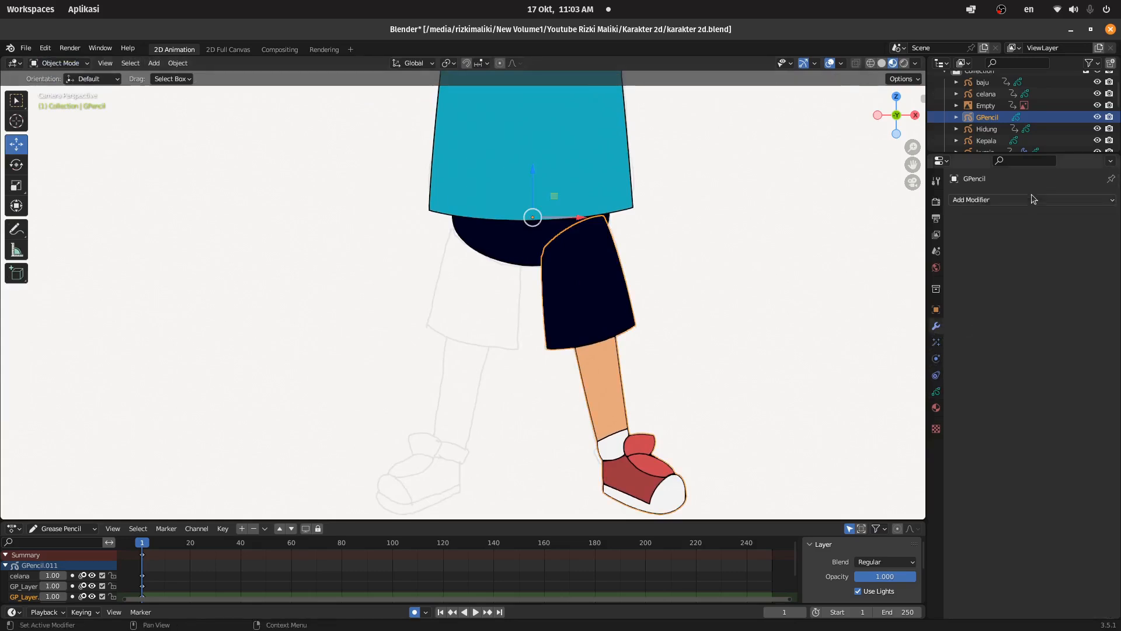
click(1030, 200)
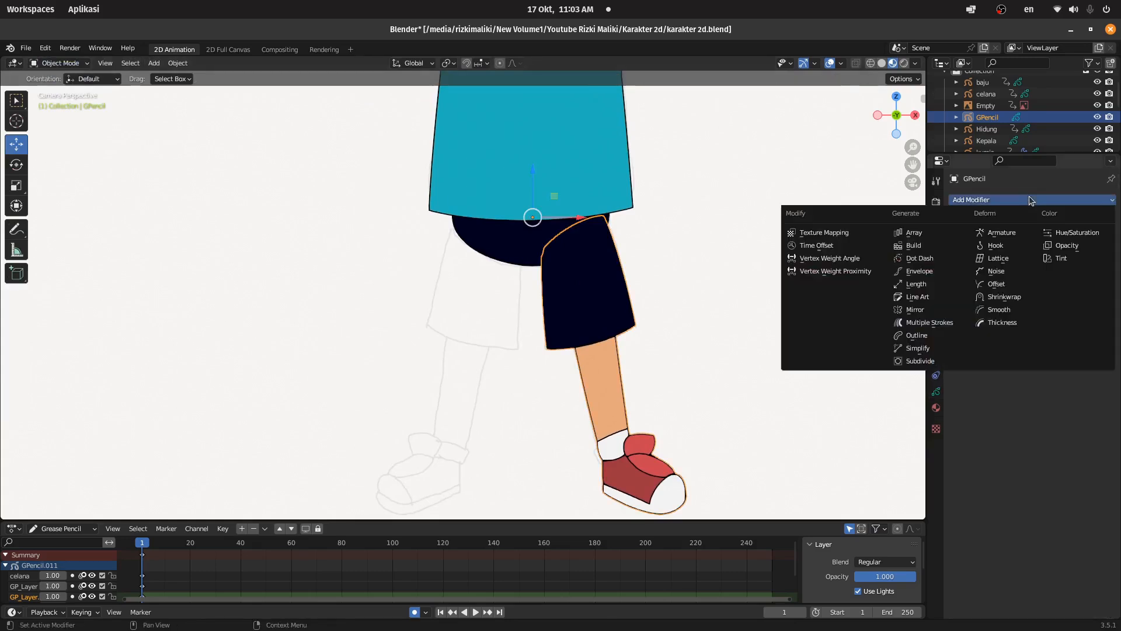
click(915, 310)
click(1048, 250)
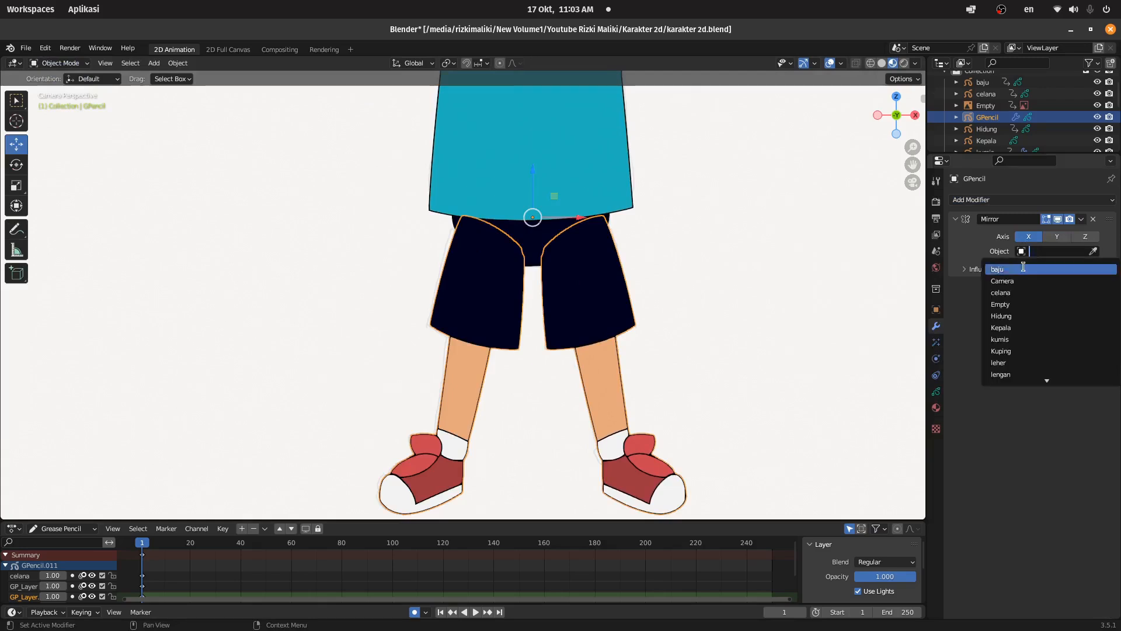
click(1020, 325)
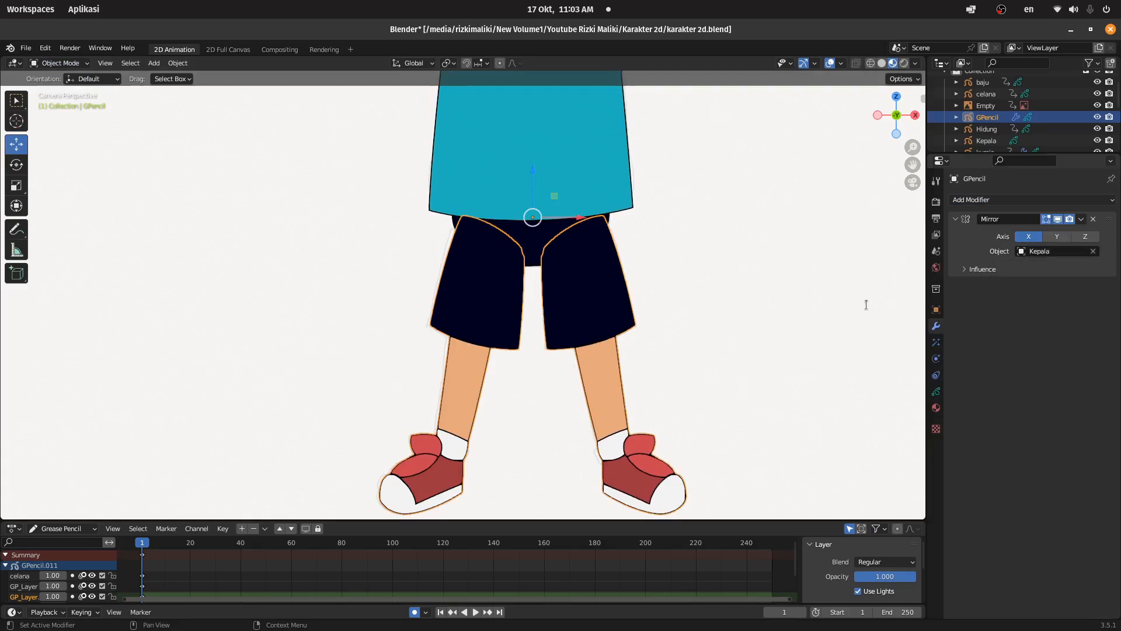
- Select the reference image empty in place of the leg object and save the file
scroll(760, 269, down, 3)
click(679, 245)
scroll(759, 281, down, 3)
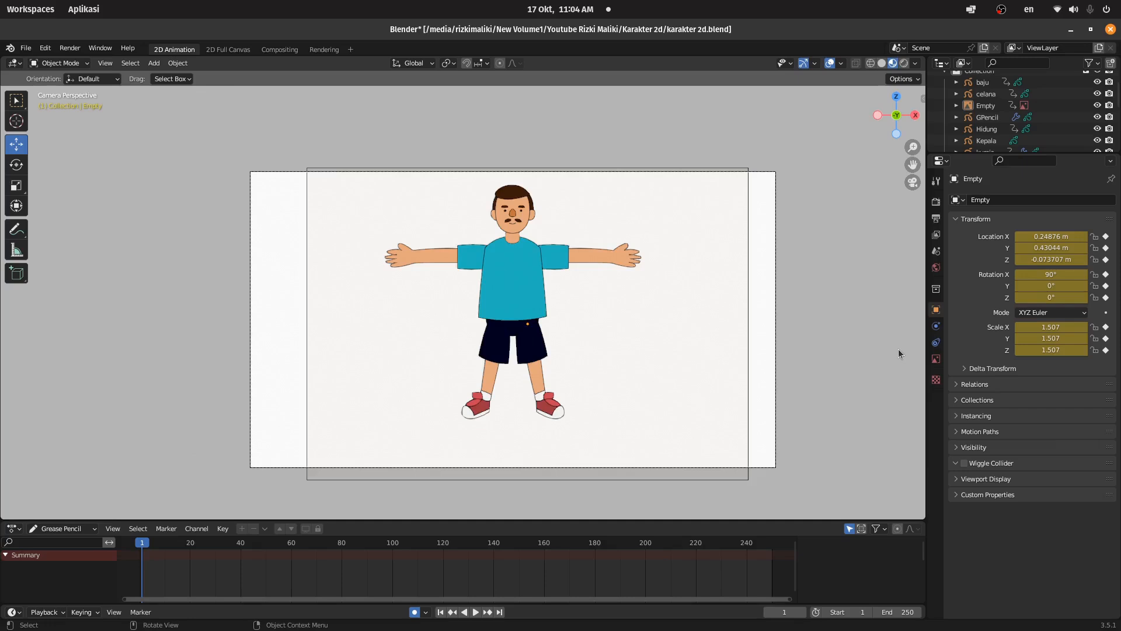
key(ctrl+s)
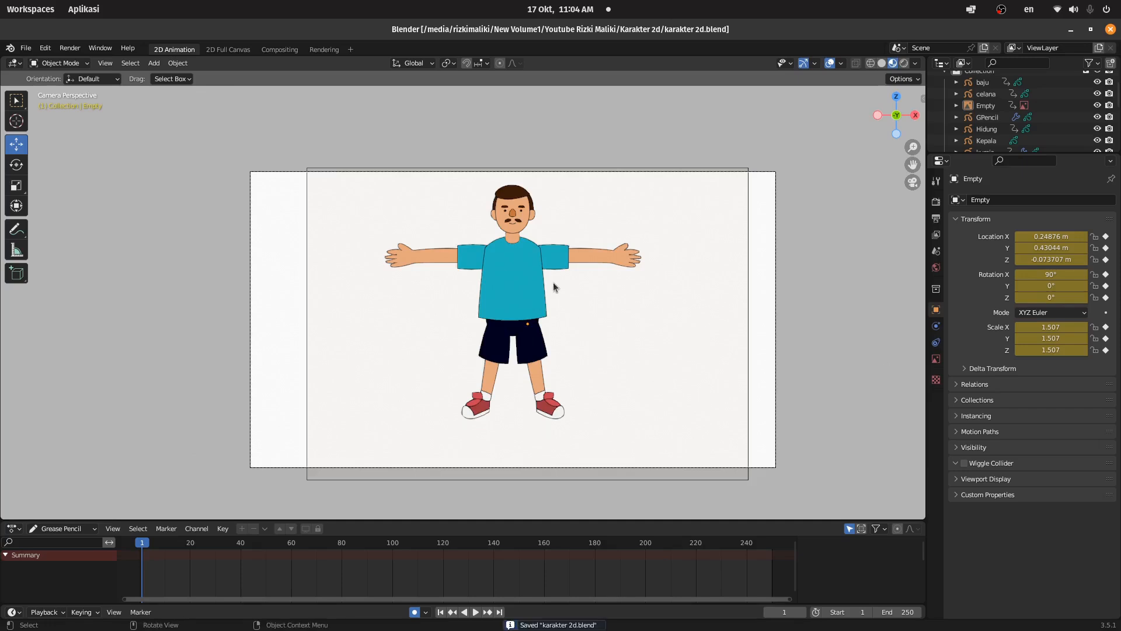